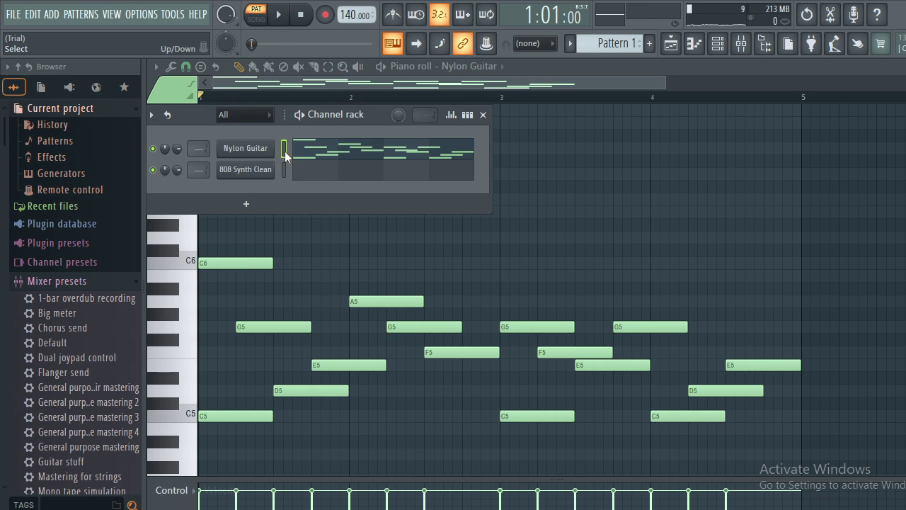
Paste the copied Nylon Guitar melody into the 808 Synth Clean channel and audition the pattern.
key("ctrl+v")
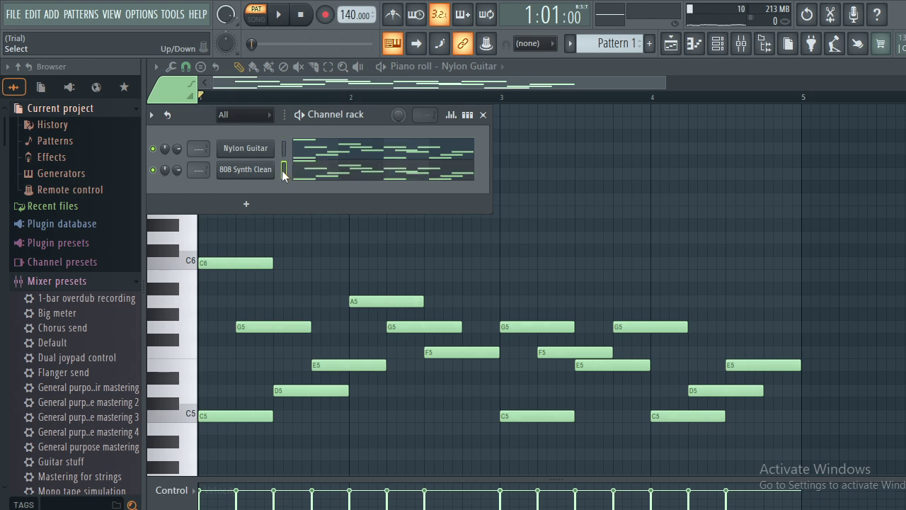
key("space")
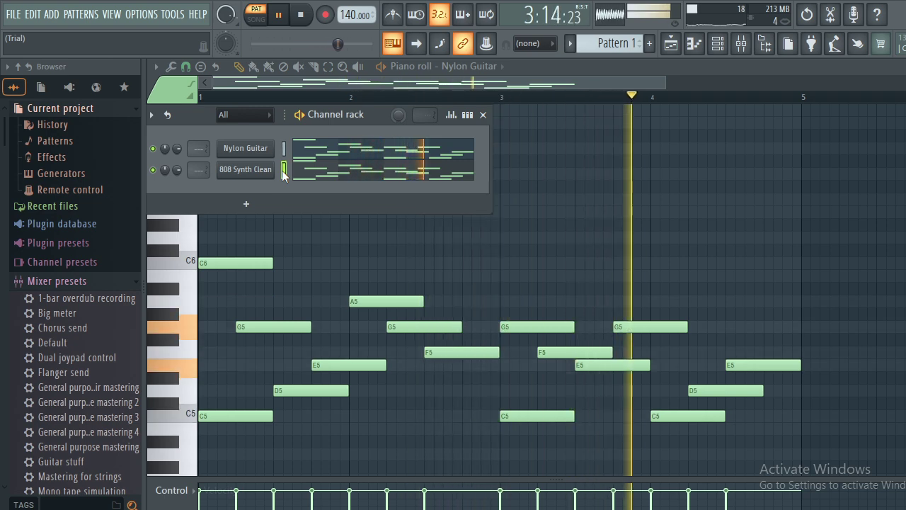
key("space")
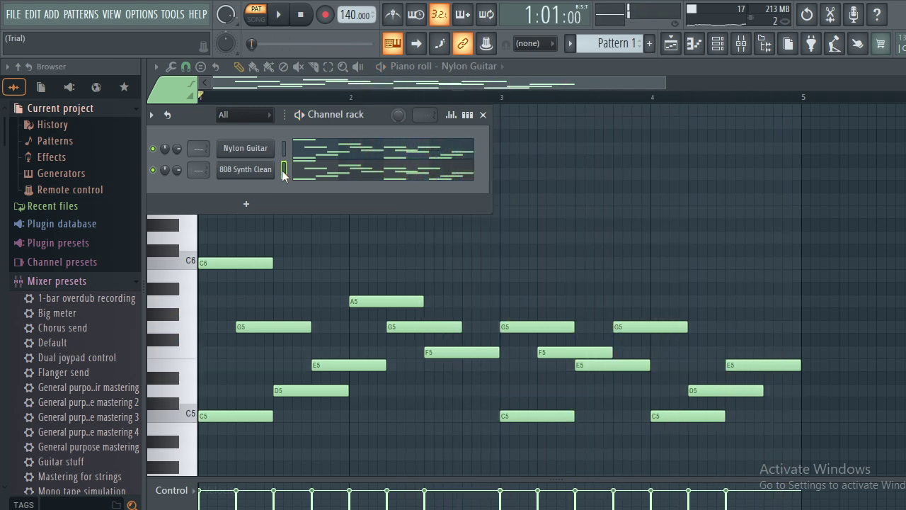
Add an Ogun instrument as a new channel in the channel rack and close its plugin window.
left_click(255, 204)
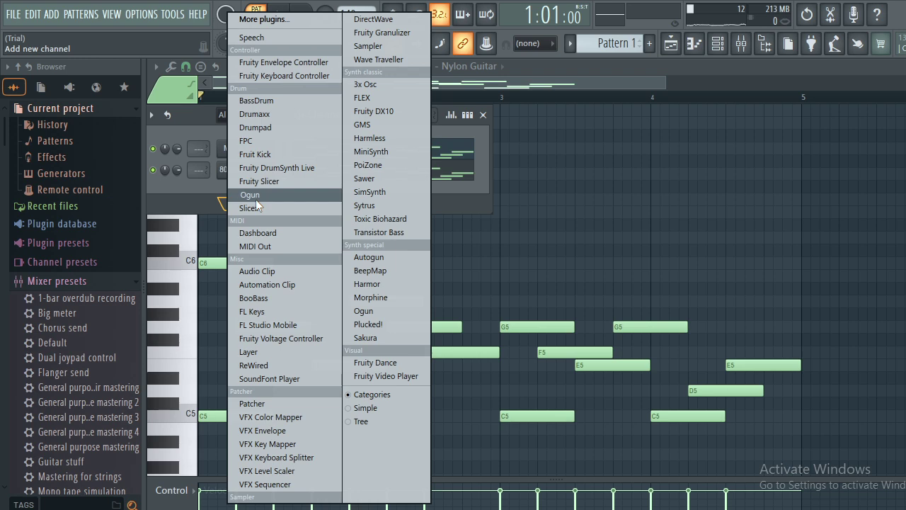
left_click(254, 198)
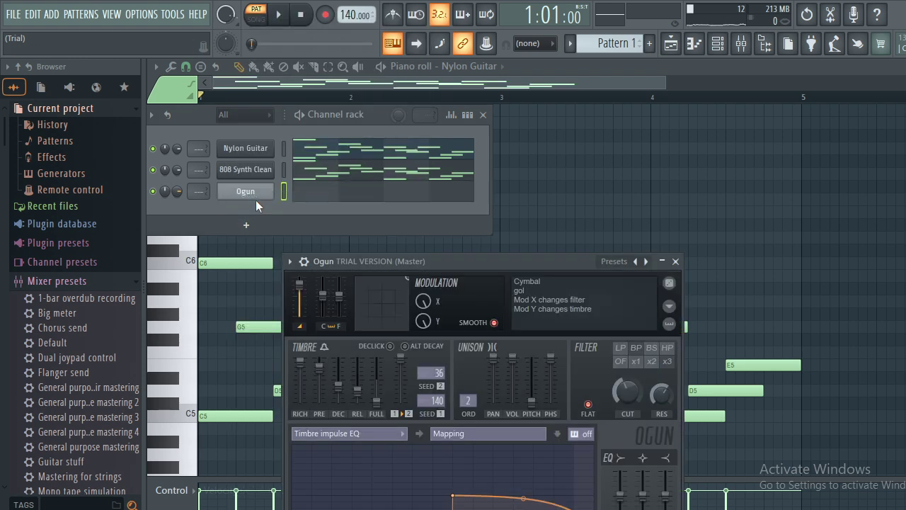
left_click(675, 262)
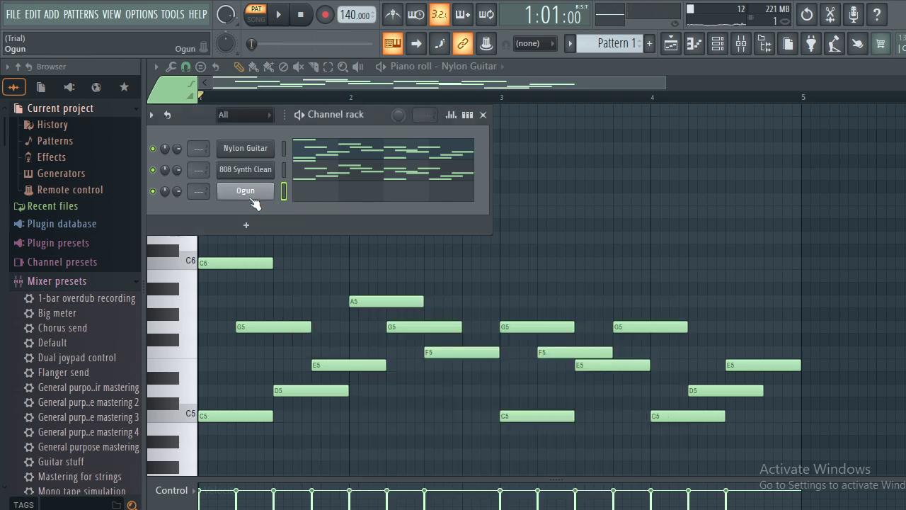
Replace the Ogun channel with the FLEX synth and reposition its window so the controls are accessible.
right_click(252, 200)
mouse_move(364, 296)
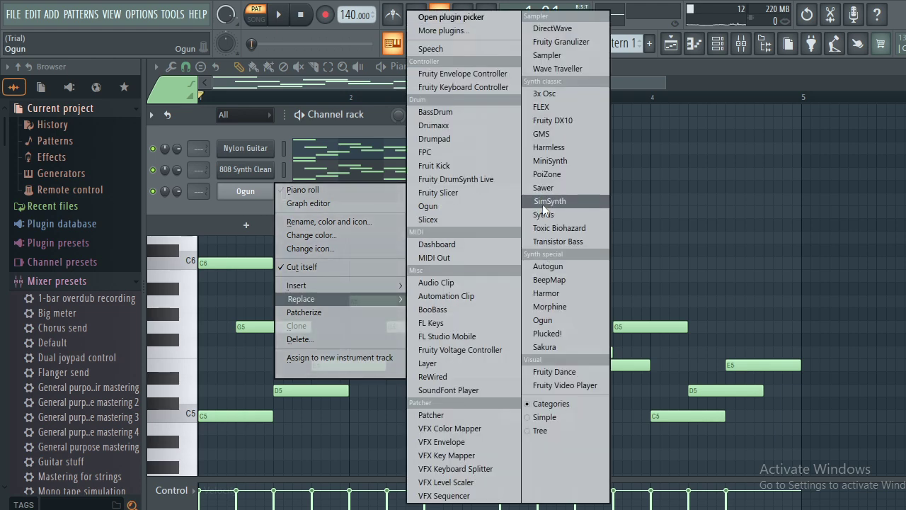
left_click(536, 110)
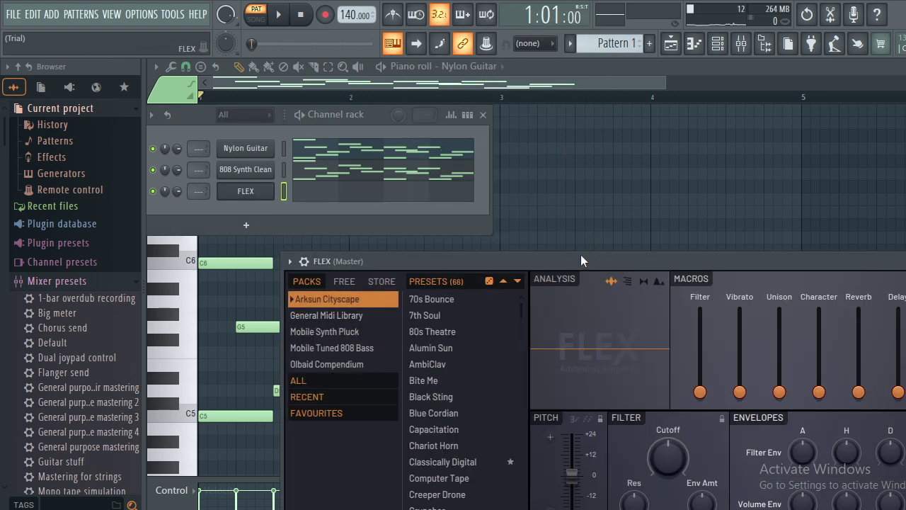
left_click_drag(580, 259, 472, 72)
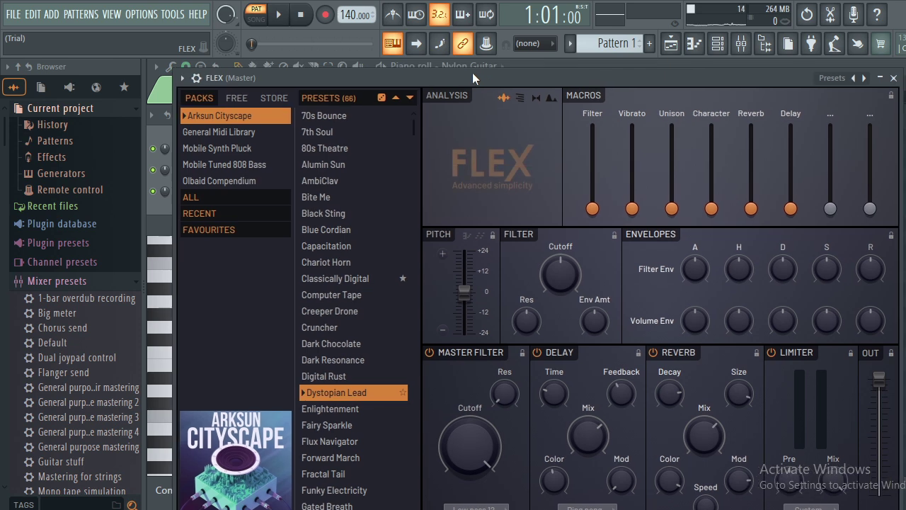
Load the Sitar preset from the list of all FLEX presets after auditioning SFX Kit, Shamisen, Slap Bass 1, Soprano Sax and Solo Vox.
left_click(191, 199)
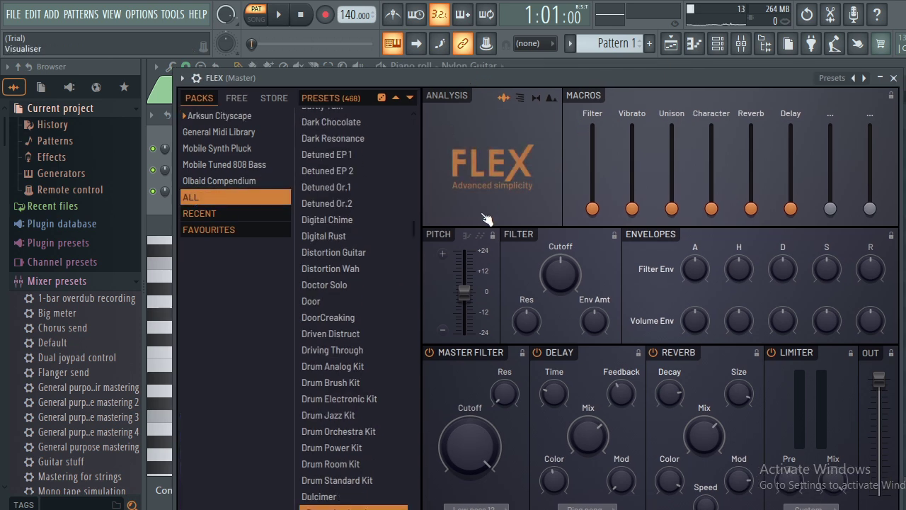
left_click_drag(415, 227, 439, 386)
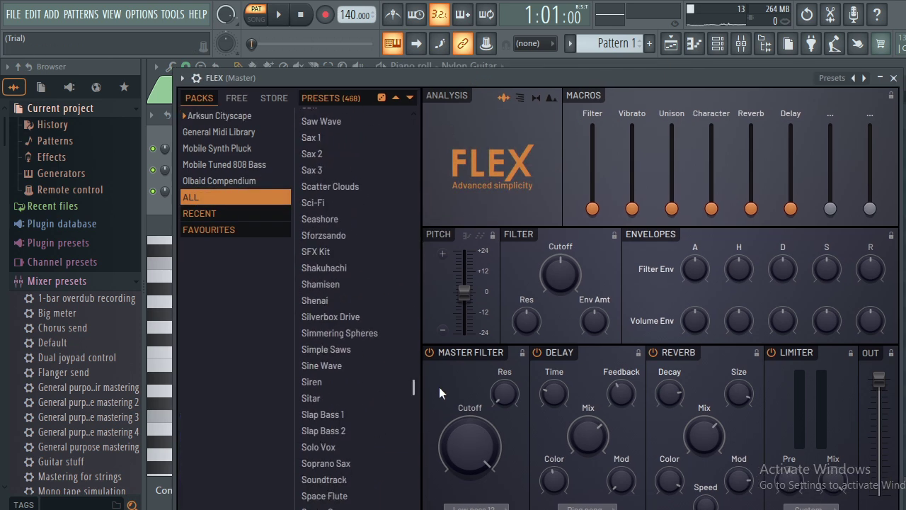
left_click(363, 248)
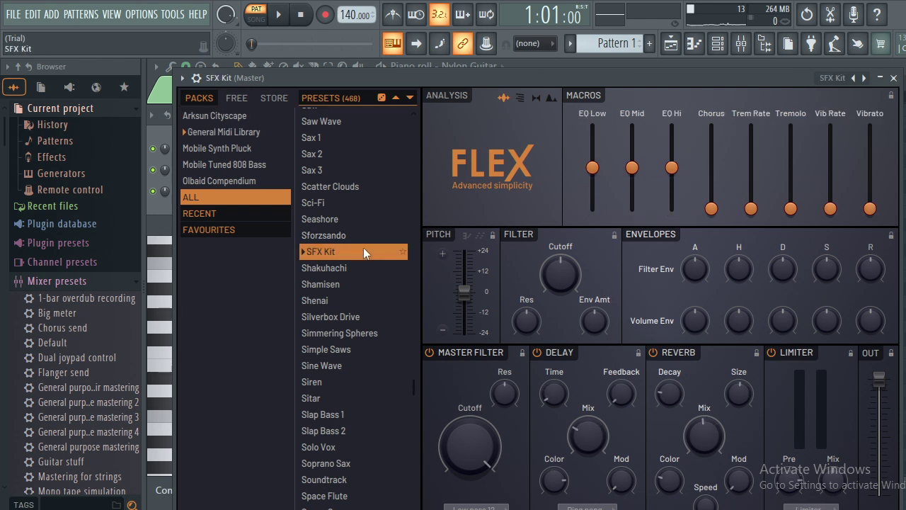
left_click(354, 283)
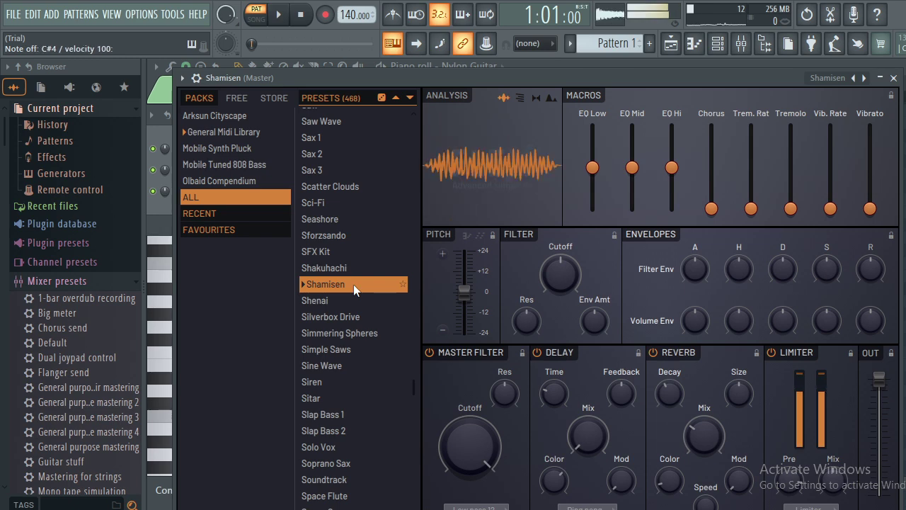
left_click(332, 398)
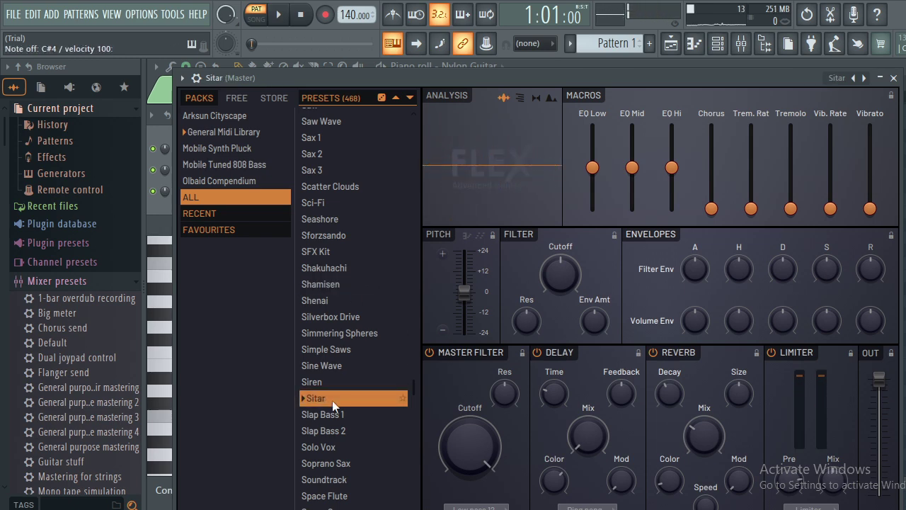
left_click(332, 417)
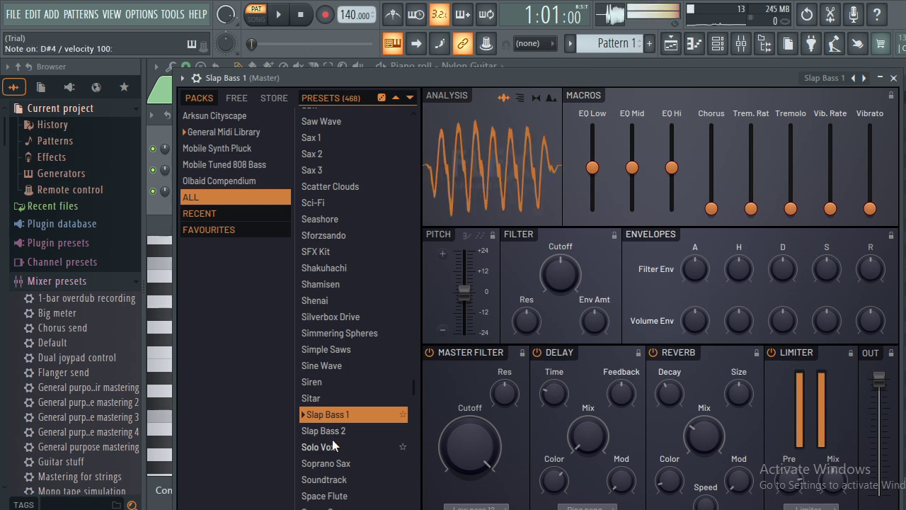
left_click(334, 458)
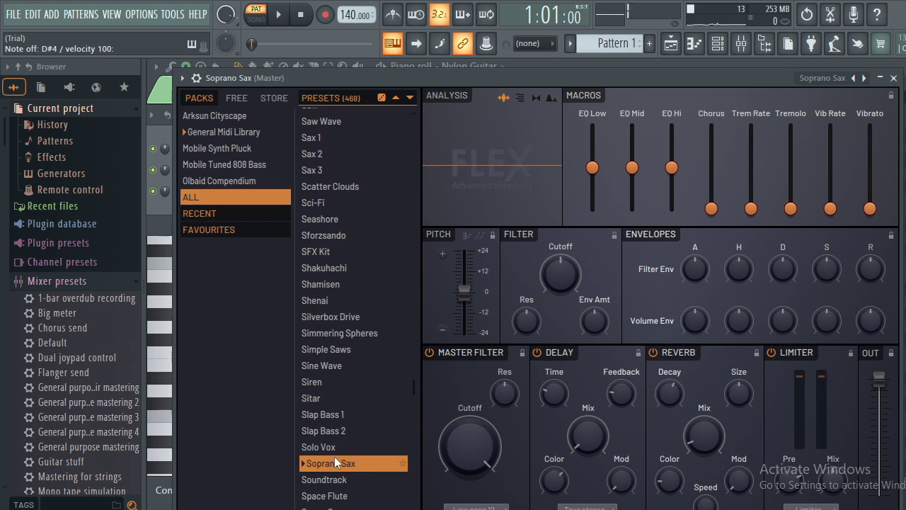
left_click(334, 447)
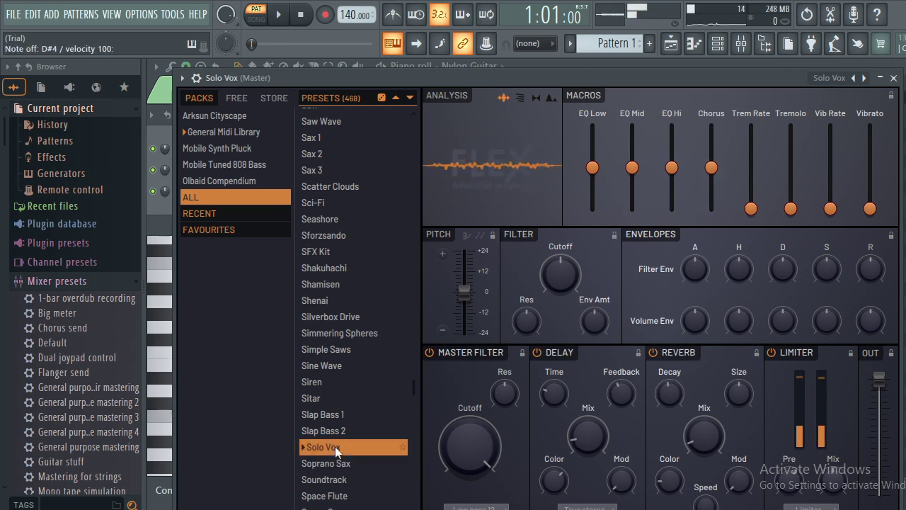
left_click(336, 399)
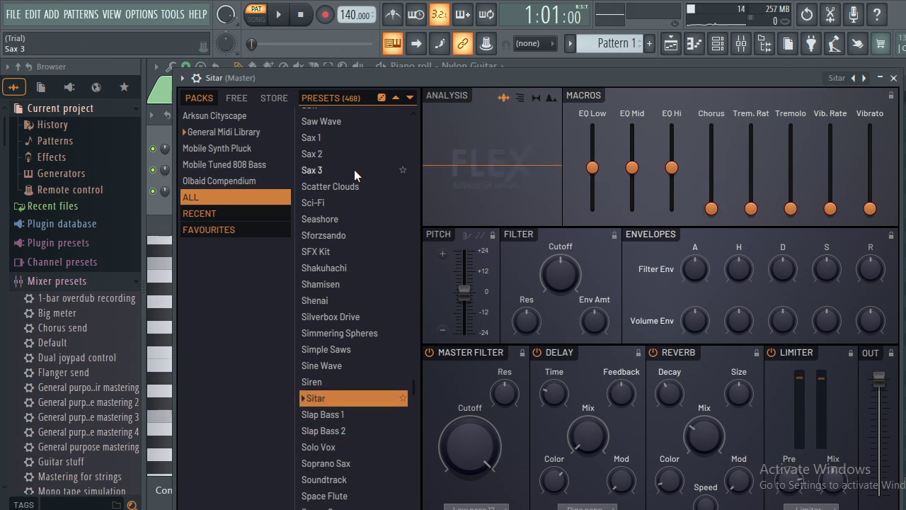
Audition the FLEX presets Sax 1, Sax 2, Sax 3, Sci-Fi, Sine Wave, Siren and Slap Bass 1.
left_click(348, 138)
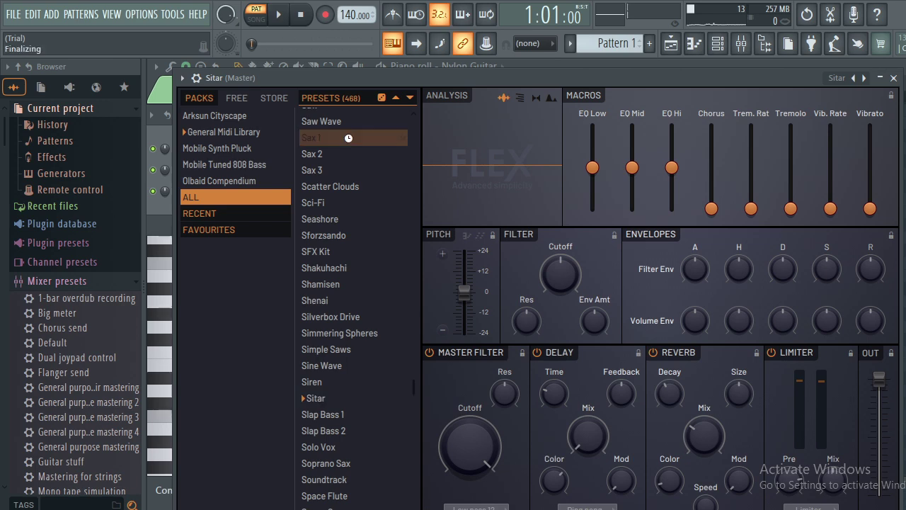
left_click(346, 150)
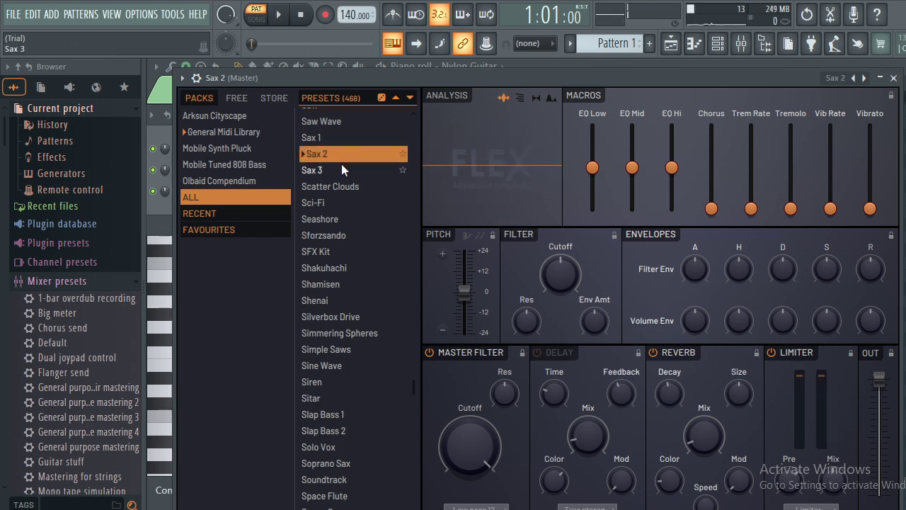
left_click(342, 165)
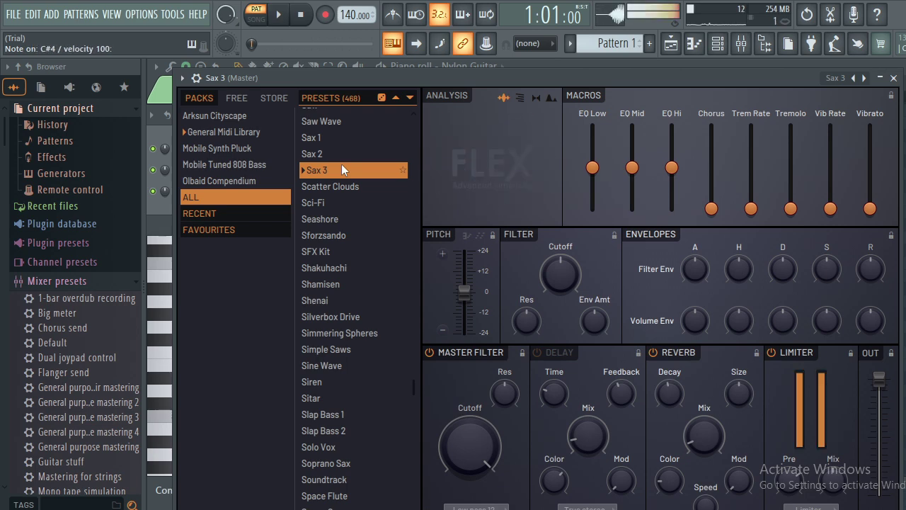
left_click(340, 205)
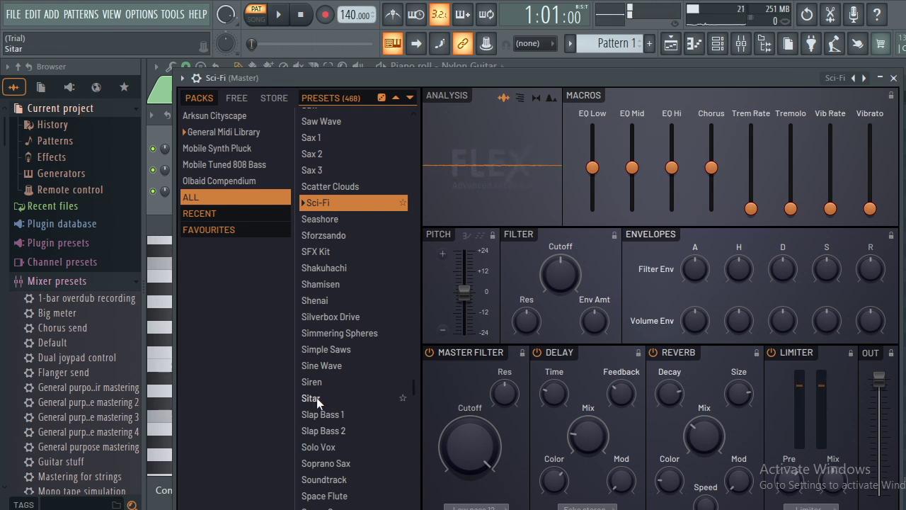
left_click(326, 366)
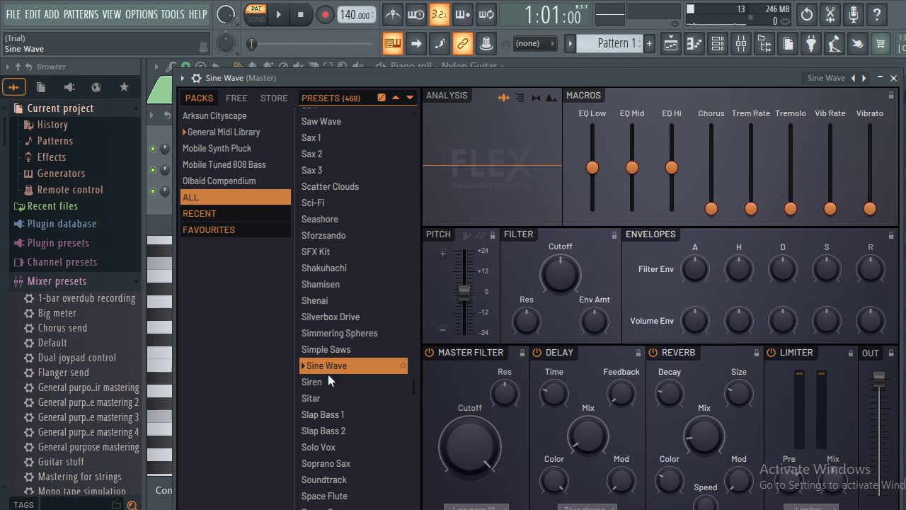
left_click(328, 381)
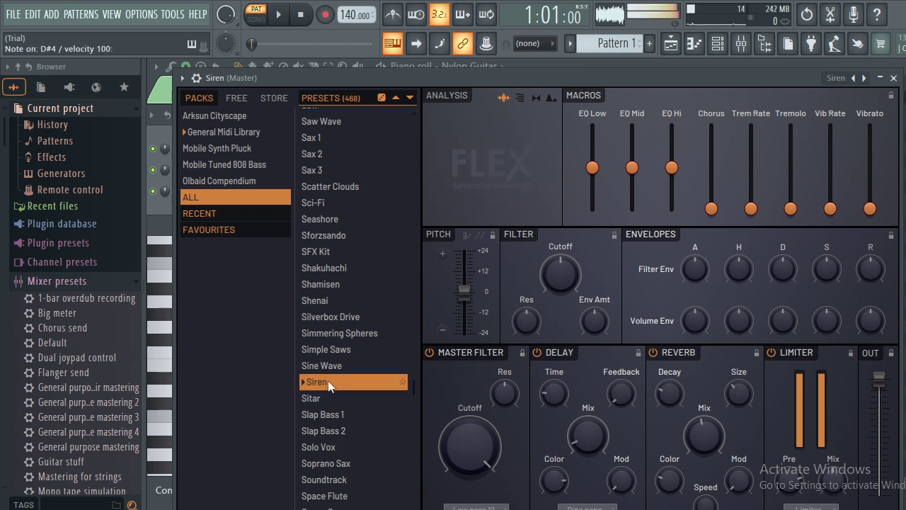
left_click(332, 407)
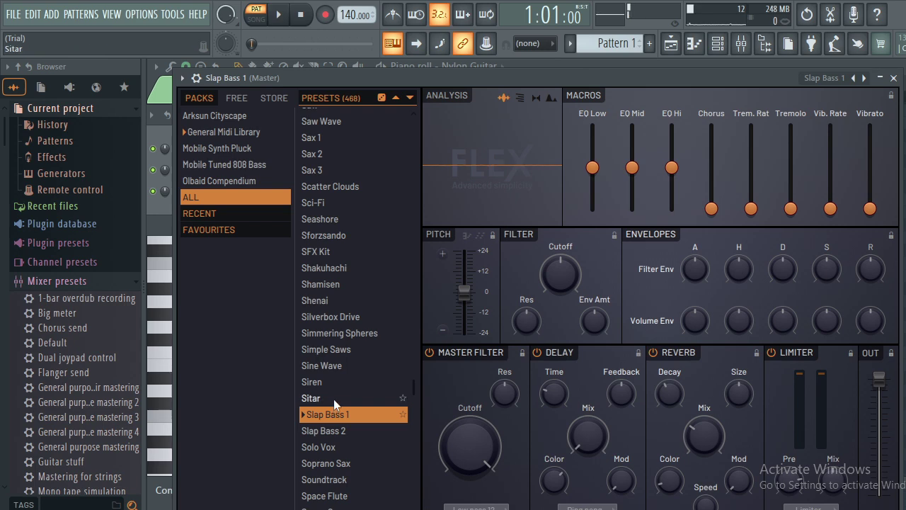
Return the FLEX channel to the Sitar preset and close the plugin window.
left_click(334, 398)
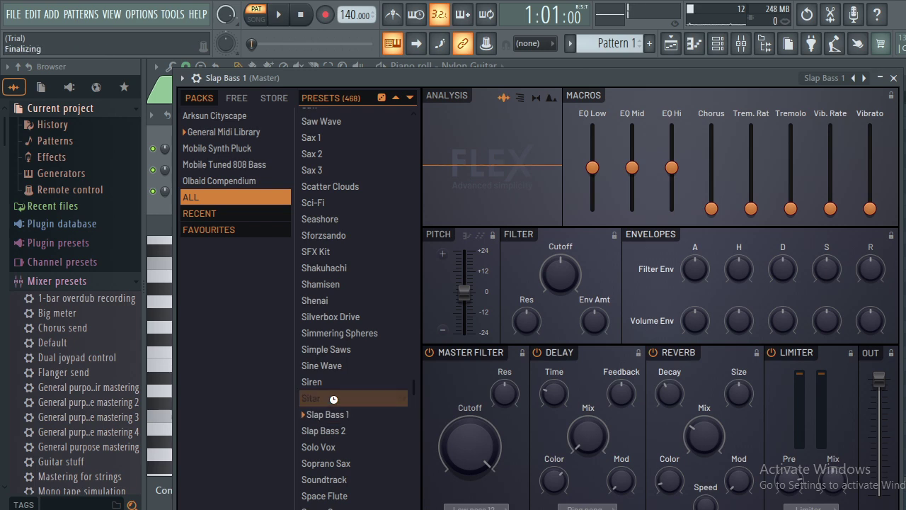
left_click(894, 78)
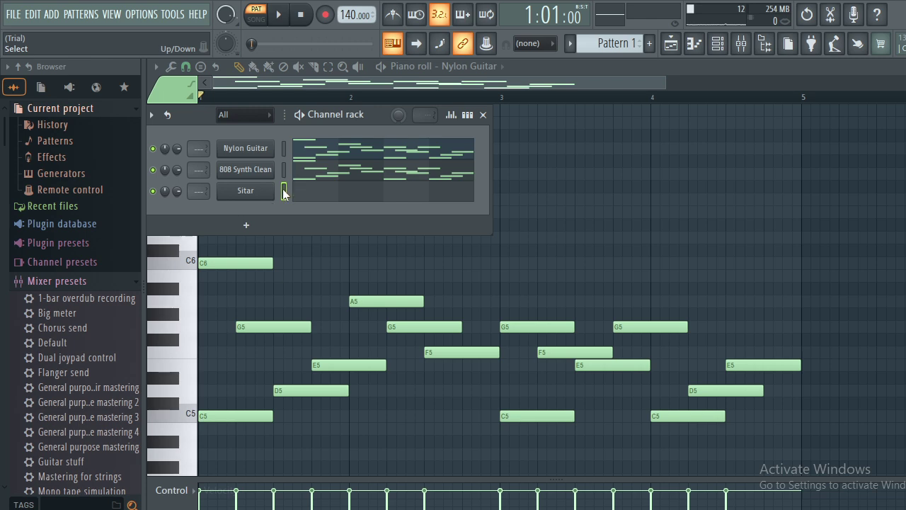
Paste the copied melody into the Sitar channel and audition the pattern with 808 Synth Clean muted.
key("space")
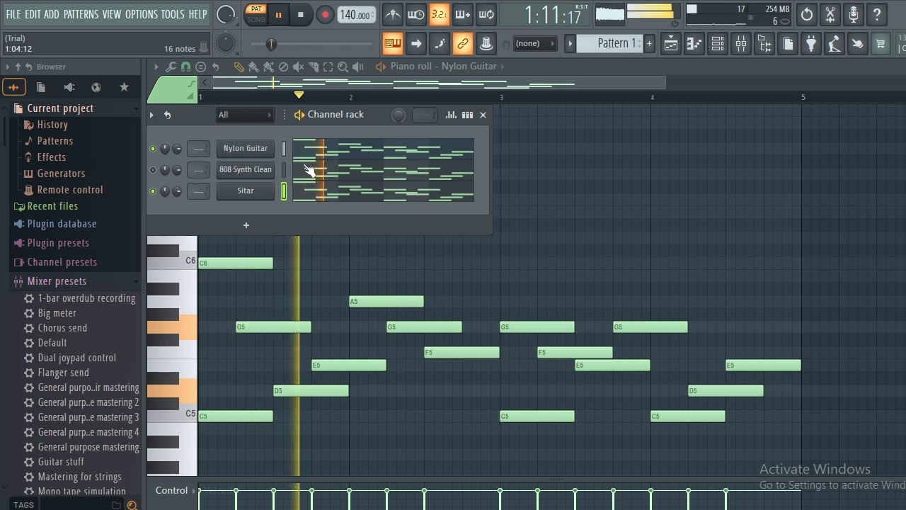
key("space")
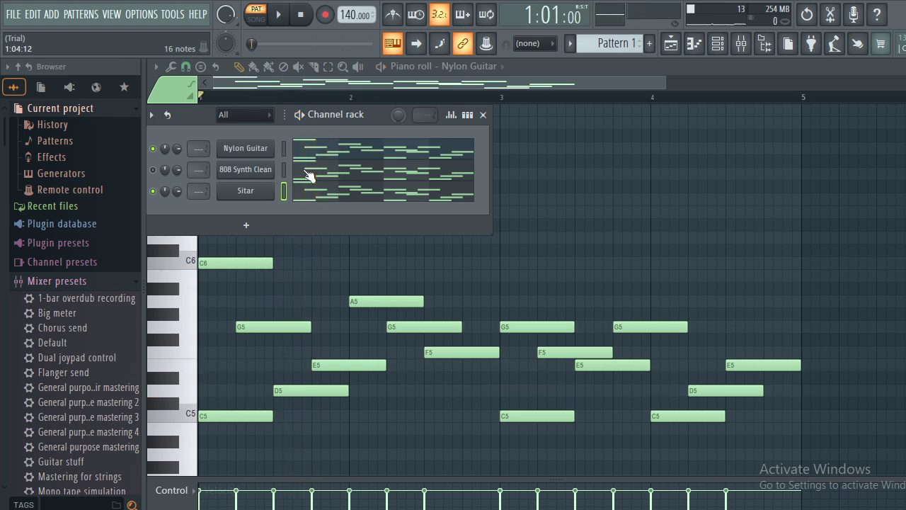
Delete all the melody notes from the 808 Synth Clean channel in its piano roll.
left_click(310, 176)
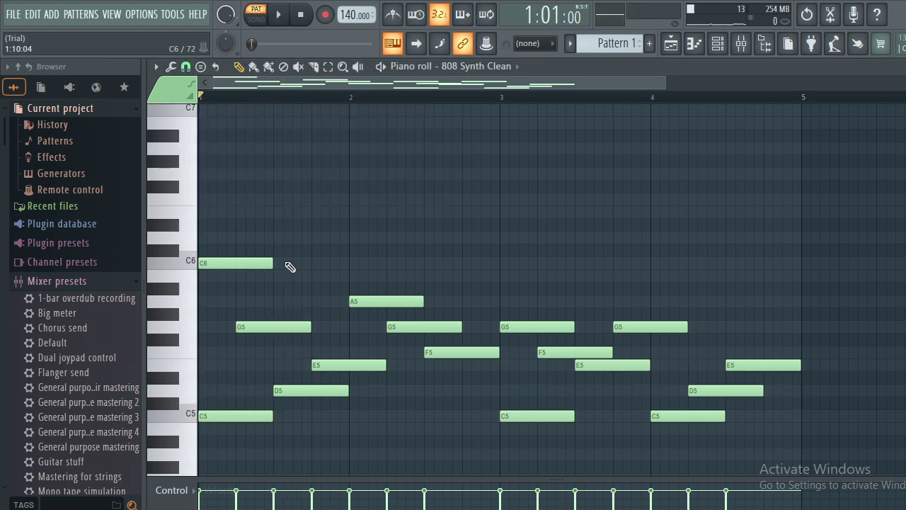
left_click(298, 66)
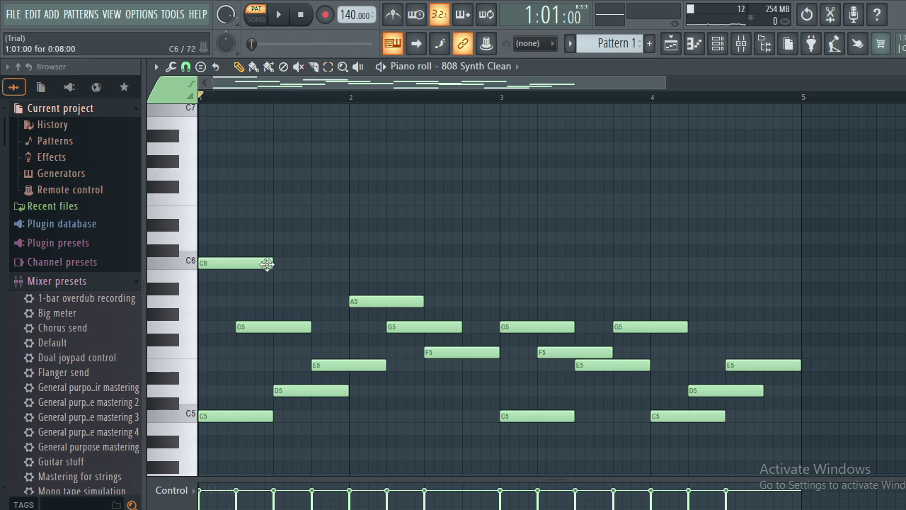
left_click(267, 264)
left_click(276, 327)
left_click(311, 390)
scroll(286, 373, "down", 1)
left_click(267, 383)
left_click(368, 332)
left_click(397, 268)
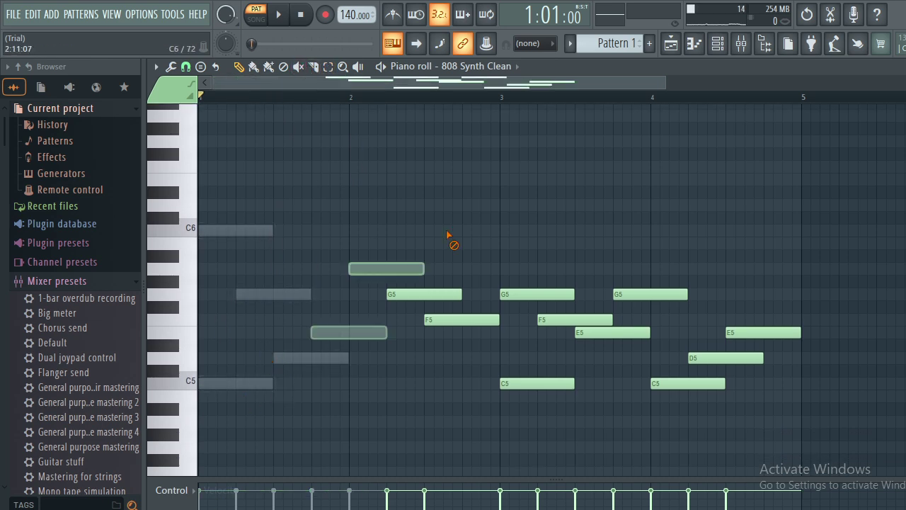
mouse_move(447, 235)
left_mouse_down()
mouse_move(435, 318)
mouse_move(470, 276)
mouse_move(509, 351)
mouse_move(461, 317)
mouse_move(450, 267)
mouse_move(551, 308)
mouse_move(540, 393)
mouse_move(585, 315)
mouse_move(607, 335)
left_mouse_up()
mouse_move(626, 306)
left_mouse_down()
mouse_move(648, 289)
mouse_move(650, 317)
left_mouse_up()
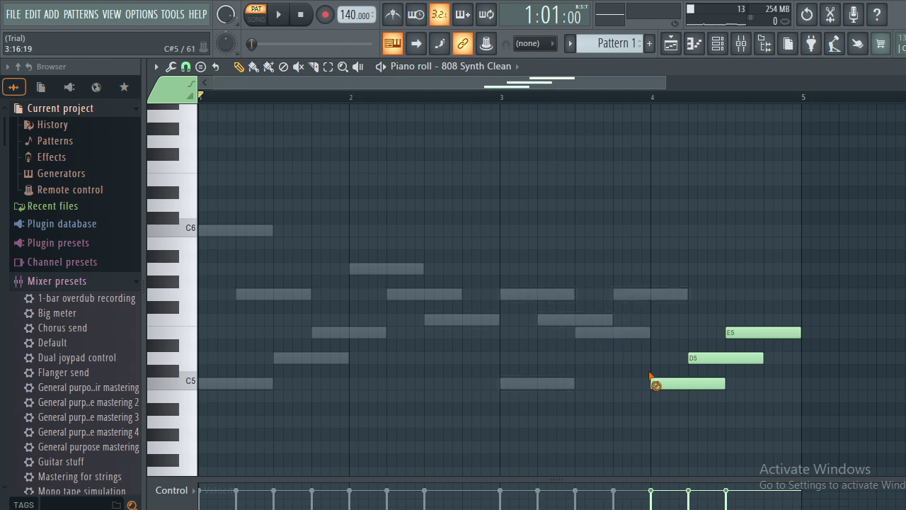
mouse_move(651, 376)
left_mouse_down()
mouse_move(761, 350)
mouse_move(794, 329)
left_mouse_up()
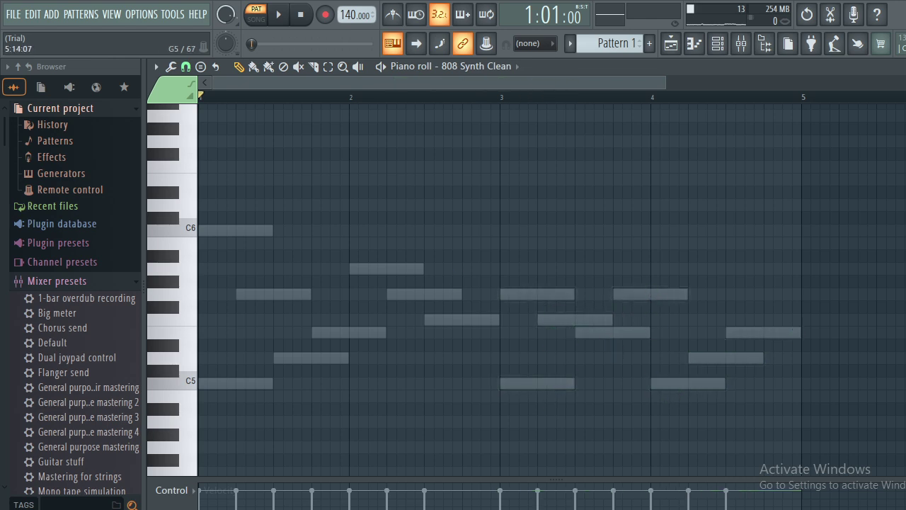
scroll(545, 370, "down", 5)
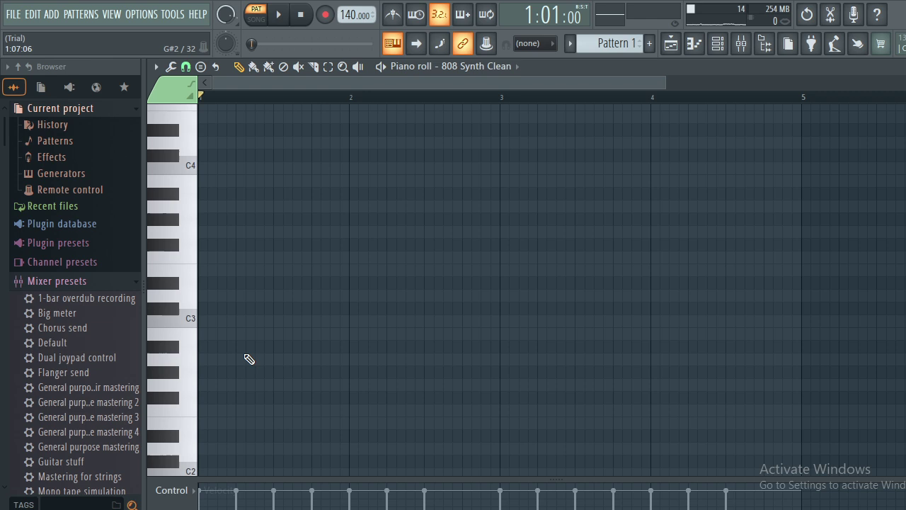
Add a C#3 note at the start of bar 1 in the 808 Synth Clean piano roll and shorten it to one step.
left_click(177, 310)
left_click(180, 325)
left_click(203, 310)
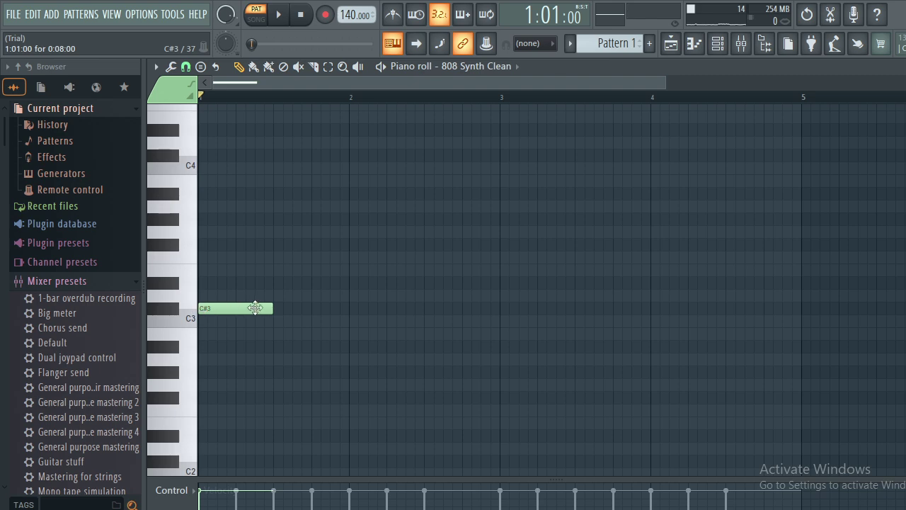
left_click_drag(270, 307, 216, 306)
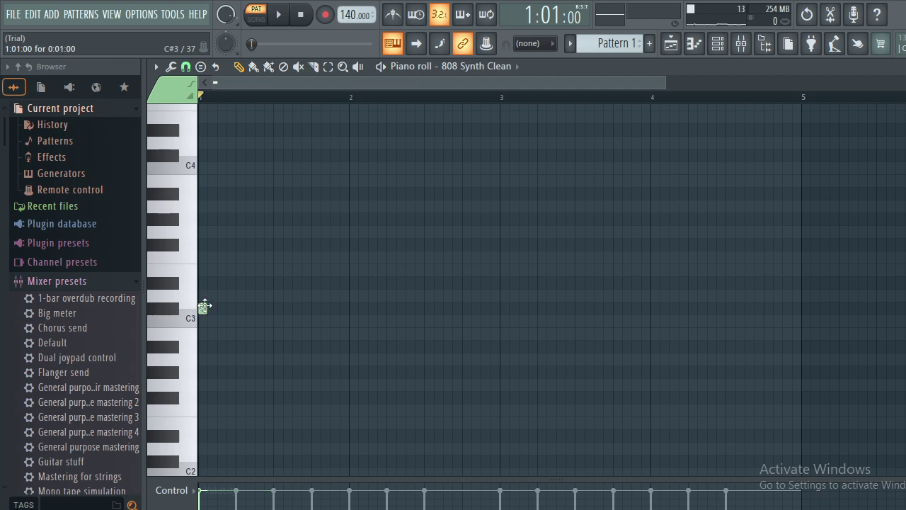
Fill the rest of bar 1 with one-step C#3 notes on every second step.
left_click(221, 309)
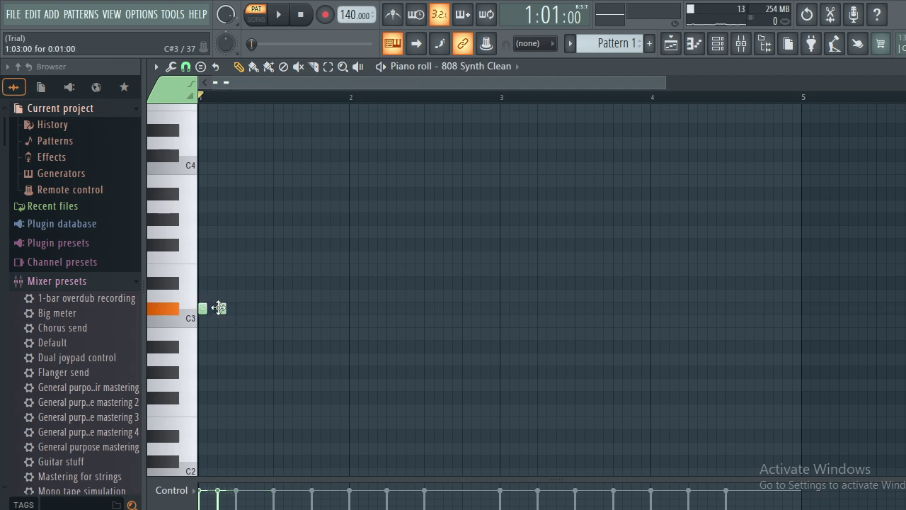
left_click(240, 308)
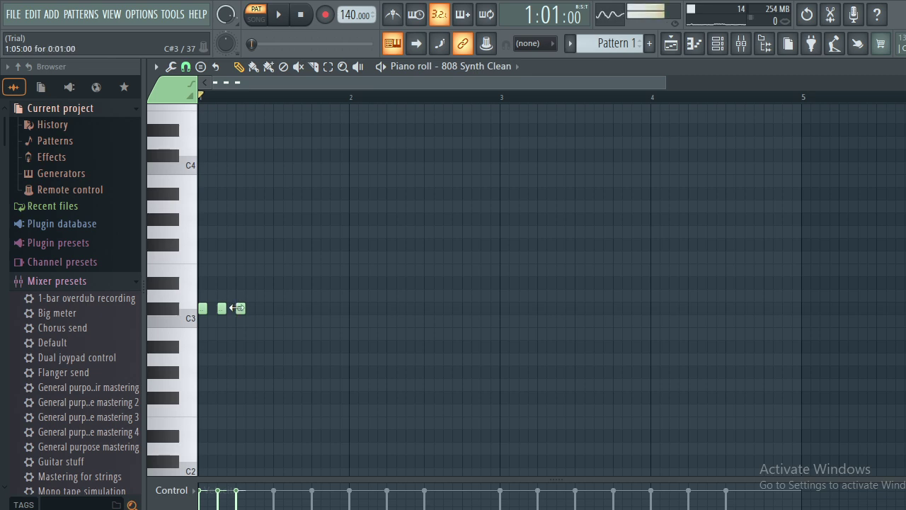
left_click(259, 308)
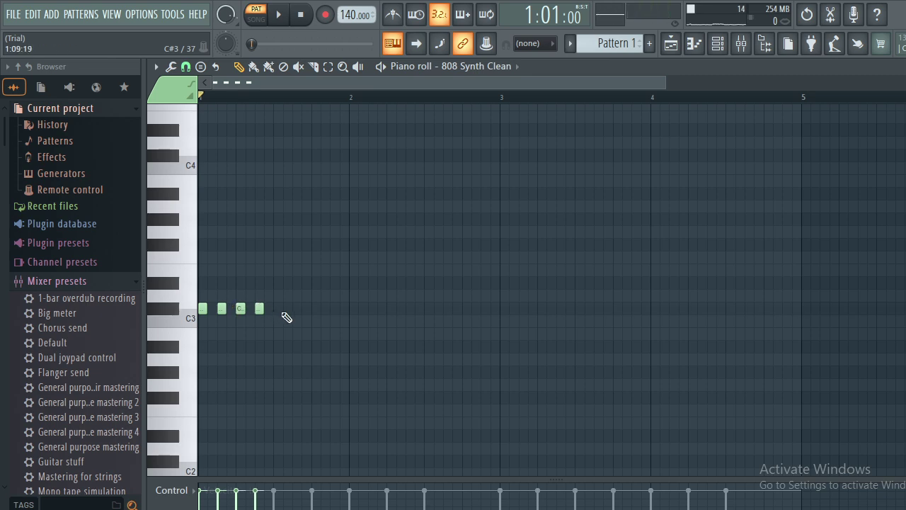
left_click(287, 309)
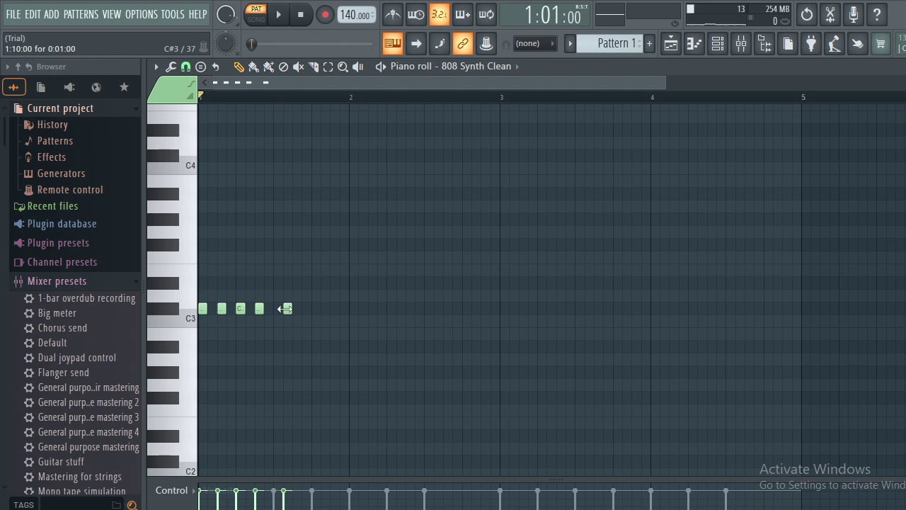
left_click(281, 309)
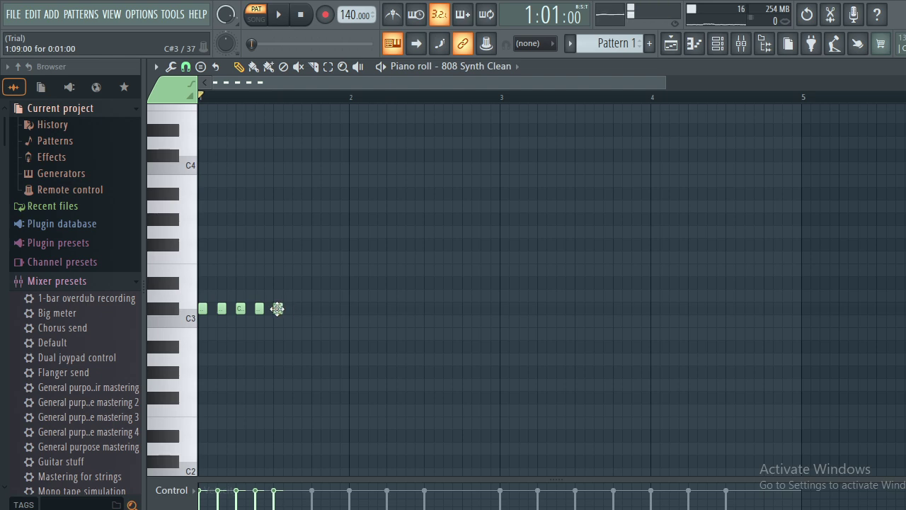
left_click(316, 309)
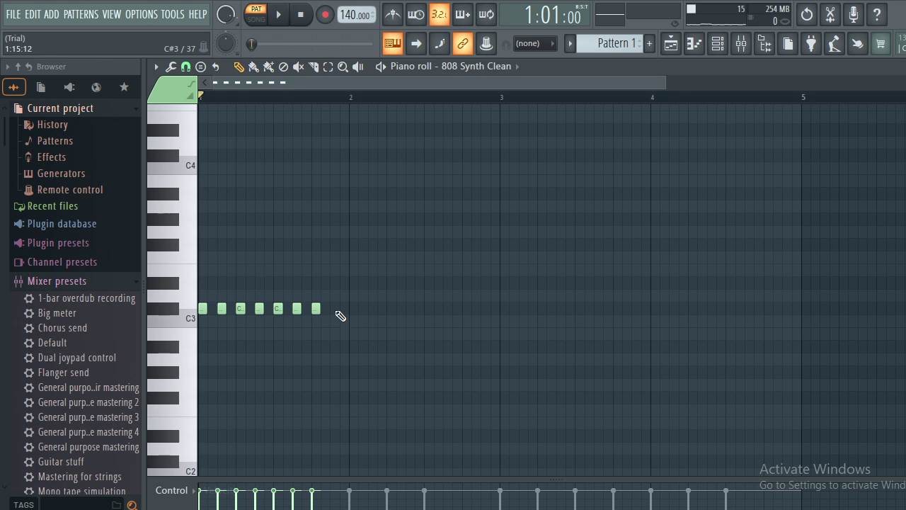
left_click(335, 309)
Duplicate the eight C#3 notes of bar 1 and shift the copies back to fill bar 2.
key("ctrl+a")
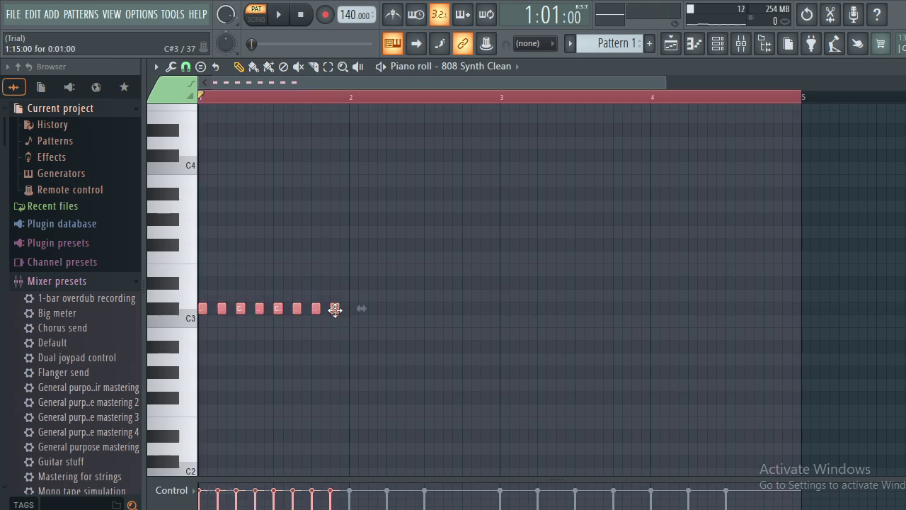
key("ctrl+b")
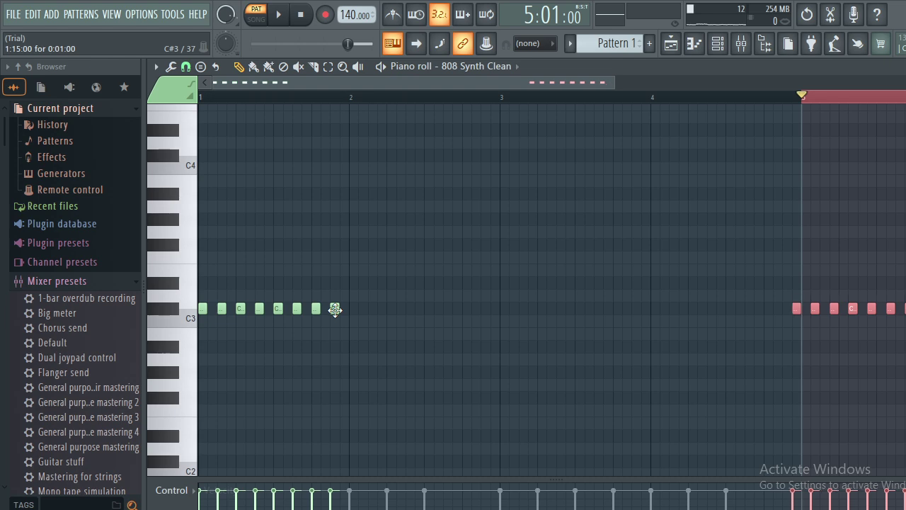
key("shift+Left")
key("shift+Left")
key("shift+Left")
key("shift+Left")
key("shift+Left")
key("shift+Left")
key("shift+Left")
key("shift+Left")
key("shift+Left")
key("shift+Left")
key("shift+Left")
key("shift+Left")
key("shift+Left")
key("shift+Left")
key("shift+Left")
key("shift+Left")
key("shift+Left")
key("shift+Left")
key("shift+Left")
key("shift+Left")
key("shift+Left")
key("shift+Left")
key("shift+Left")
key("shift+Left")
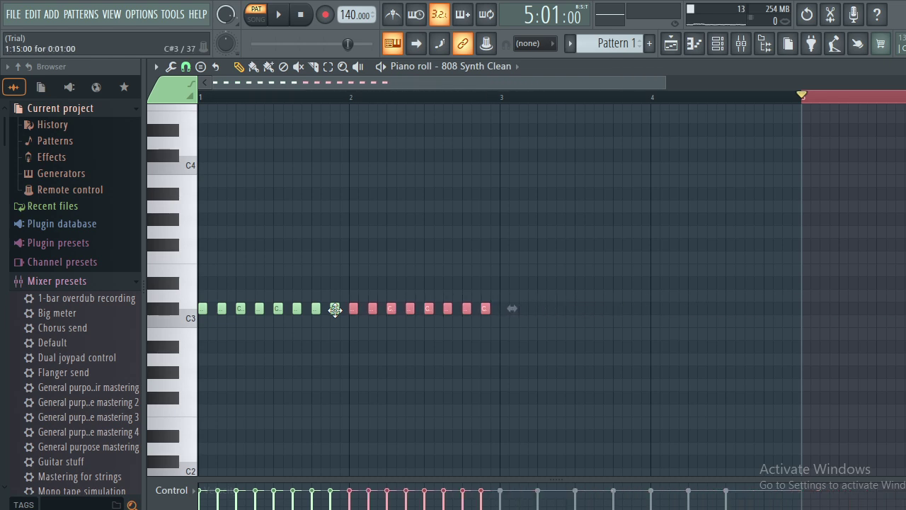
Duplicate the bar 2 notes and shift the copies back to fill bar 3.
key("ctrl+b")
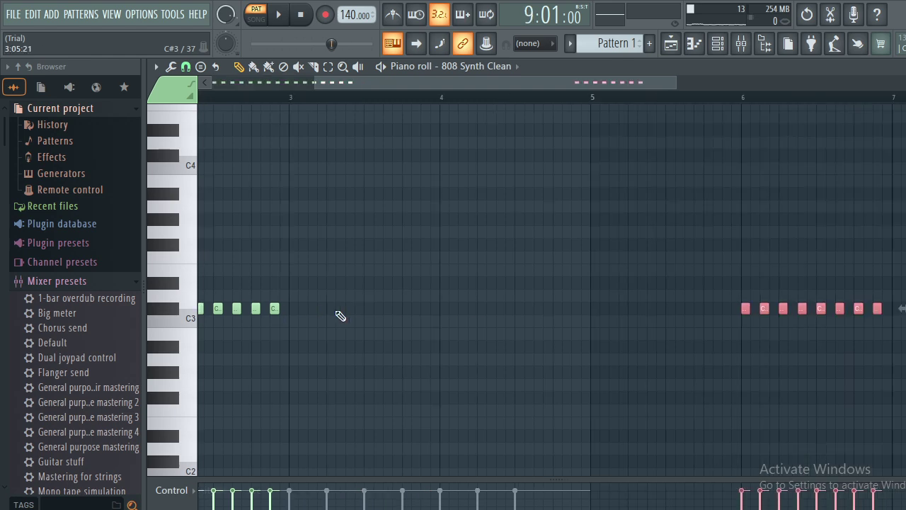
key("shift+Left")
key("shift+Left")
key("shift+Left")
key("shift+Left")
key("shift+Left")
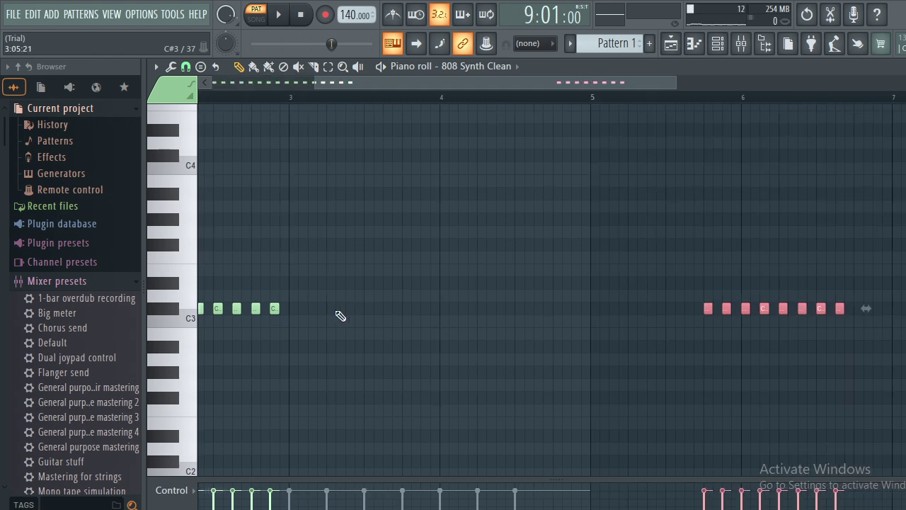
key("shift+Left")
key("shift+Left")
key("shift+Left")
key("shift+Left")
key("shift+Left")
key("shift+Left")
key("shift+Left")
key("shift+Left")
key("shift+Left")
key("shift+Left")
key("shift+Left")
key("shift+Left")
key("shift+Left")
key("shift+Left")
key("shift+Left")
key("shift+Left")
key("shift+Left")
key("shift+Left")
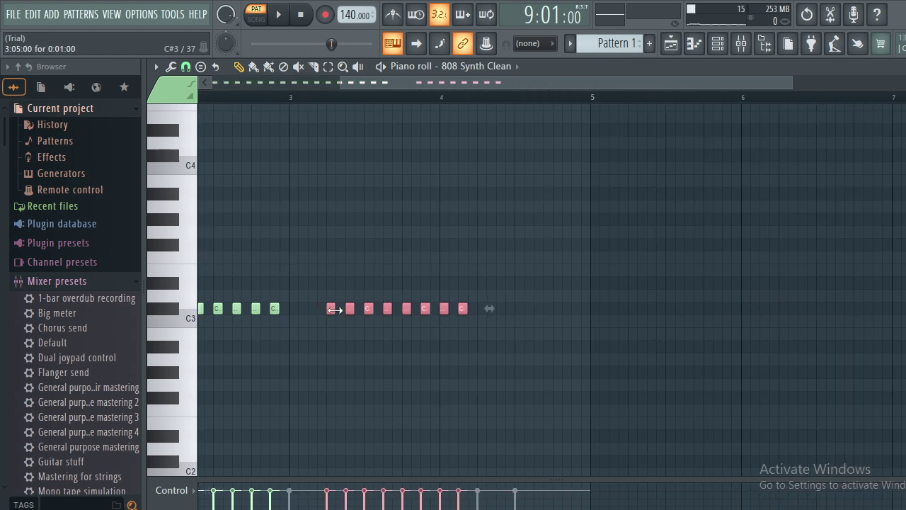
key("shift+Left")
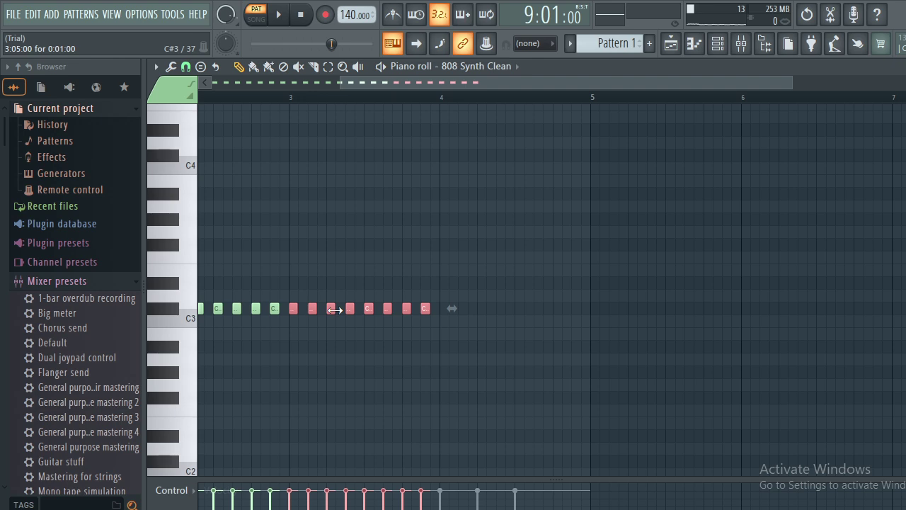
Play the pattern from bar 1 to audition the repeated C#3 notes and clear the note selection.
left_click(403, 100)
scroll(403, 103, "down", 2)
left_click(400, 97)
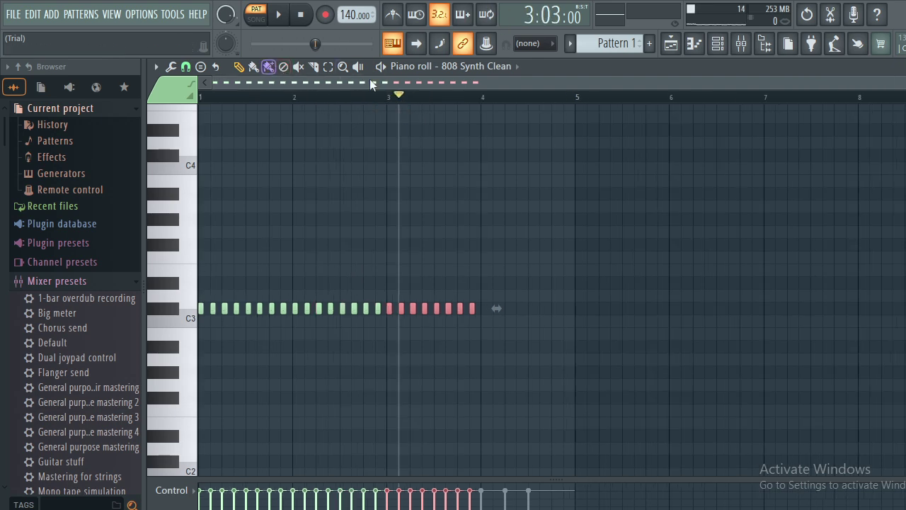
left_click(246, 98)
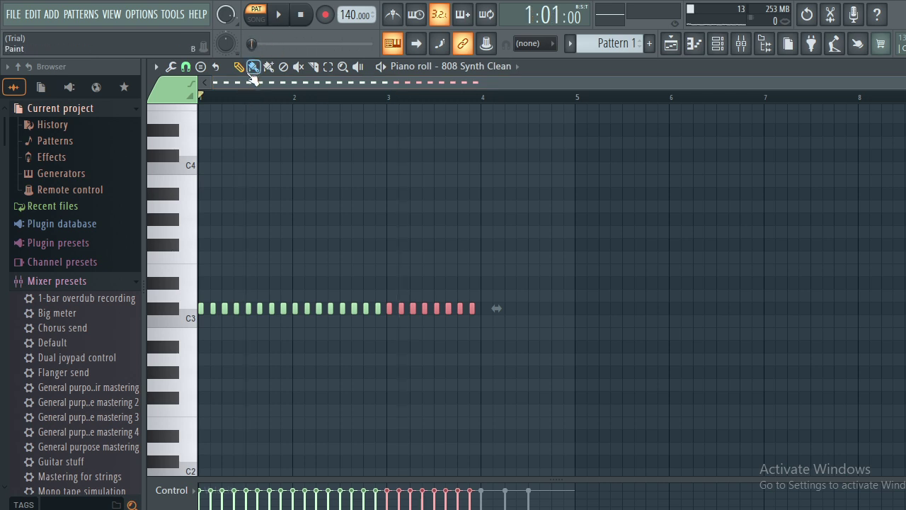
key("space")
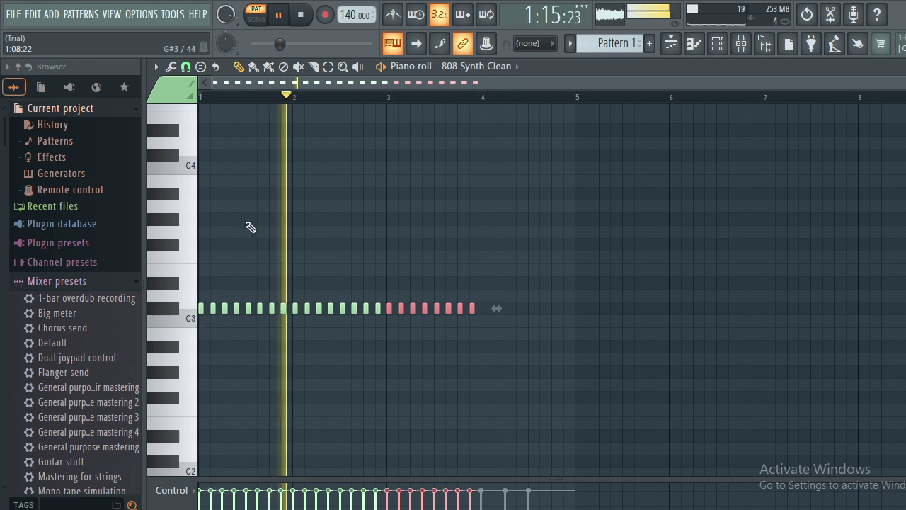
key("ctrl+e")
key("Escape")
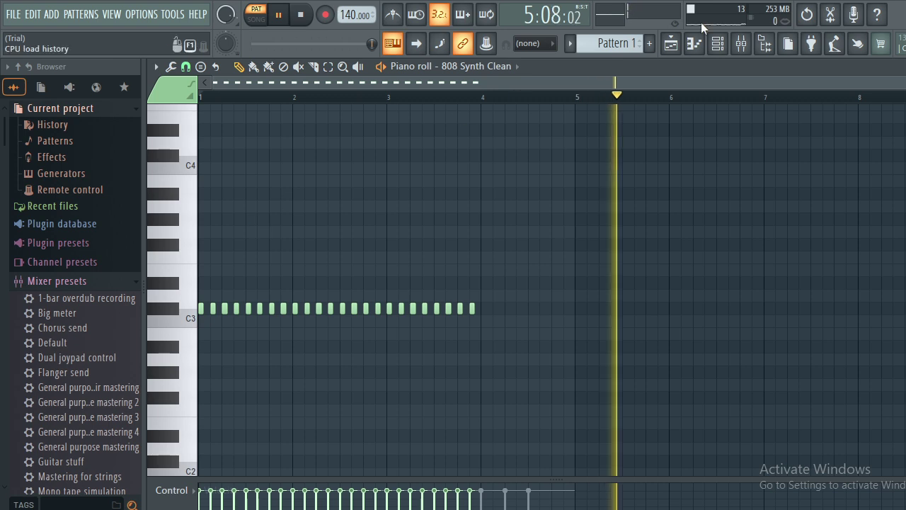
Unmute the 808 Synth Clean channel in the channel rack and reopen its piano roll.
left_click(694, 44)
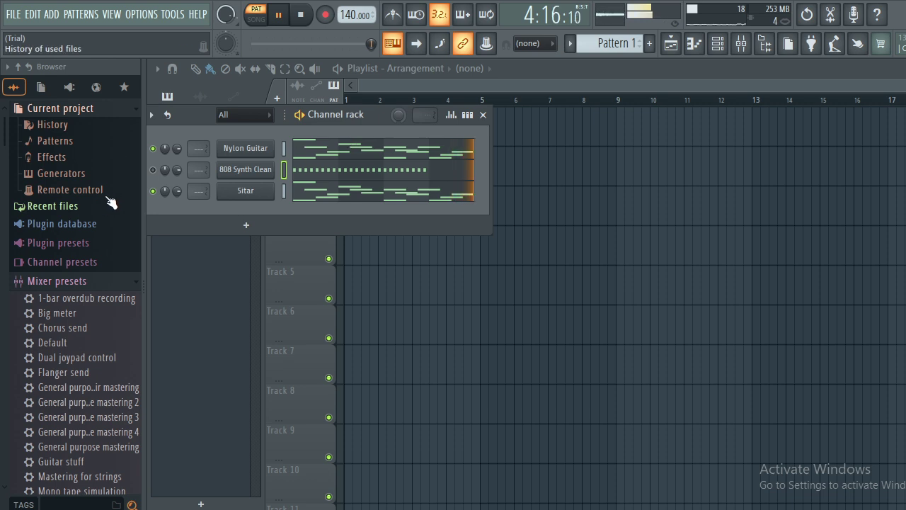
left_click(153, 170)
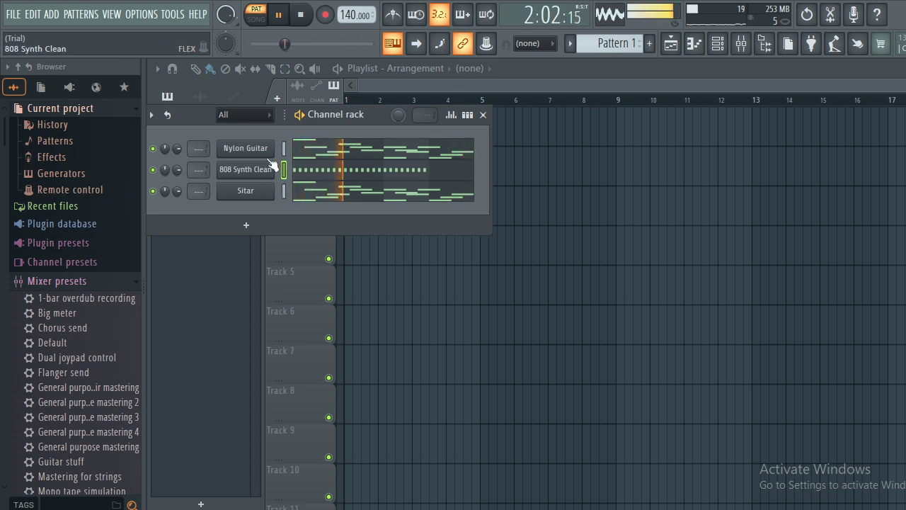
left_click(355, 170)
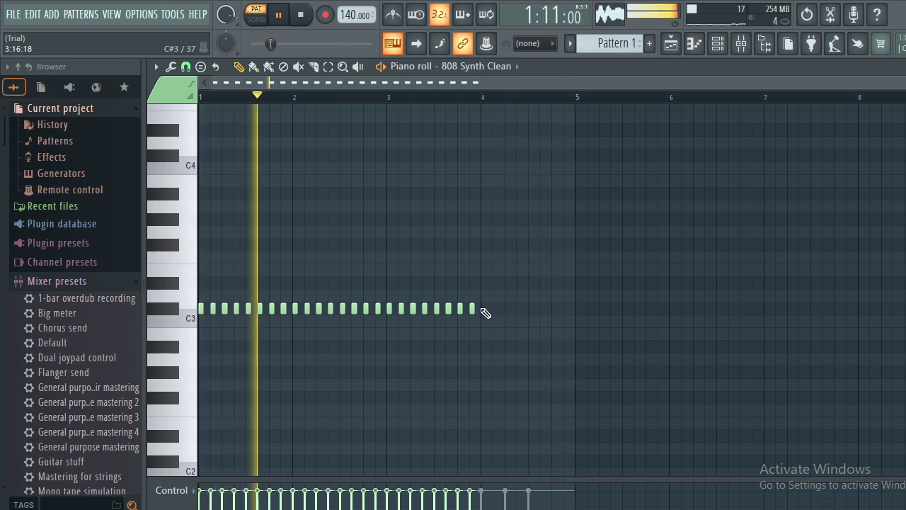
Duplicate the three bars of C#3 notes and shift the copies to begin on the second step of bar 4.
left_click(484, 309)
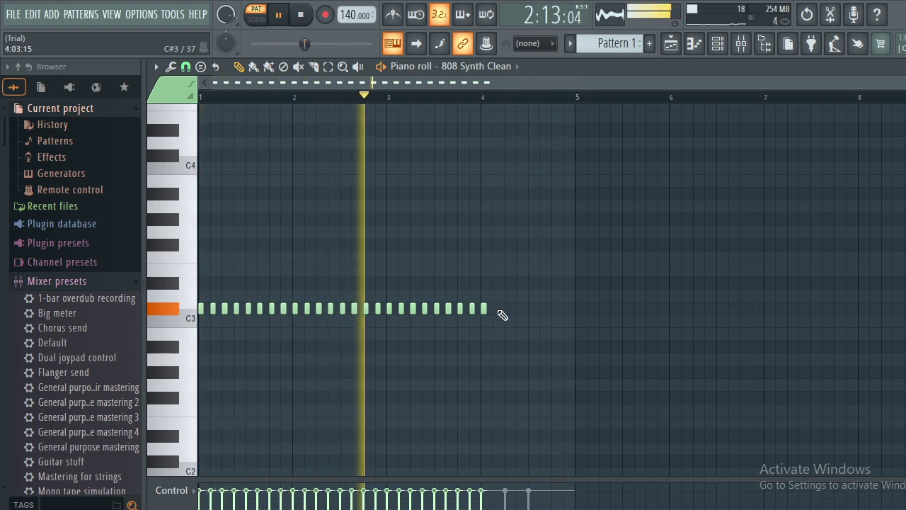
right_click(485, 310)
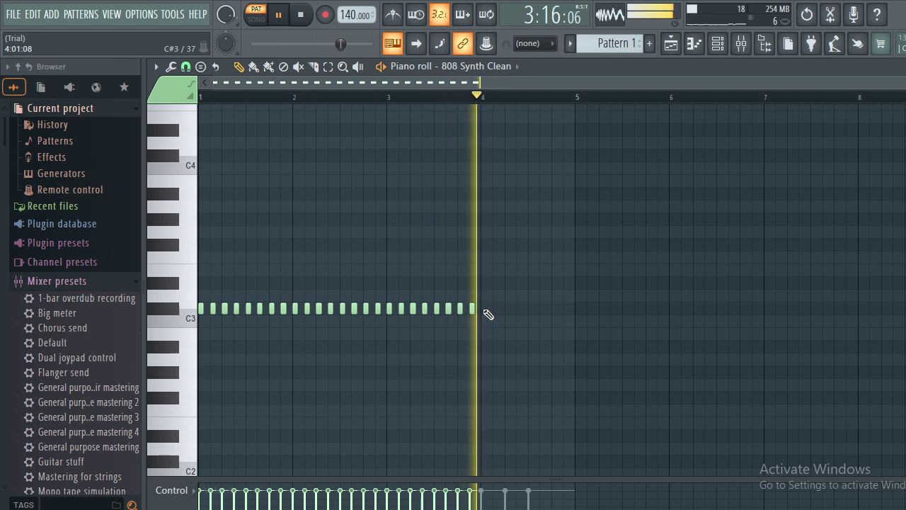
key("ctrl+b")
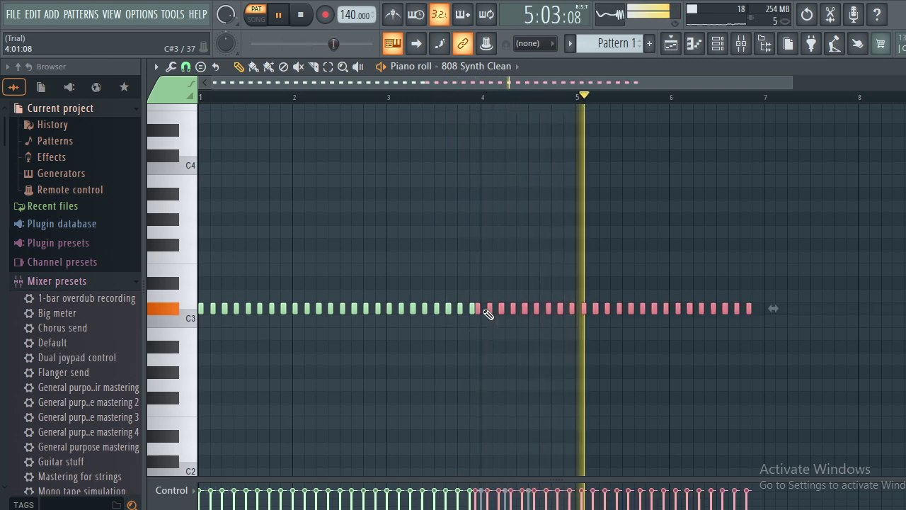
key("shift+Right")
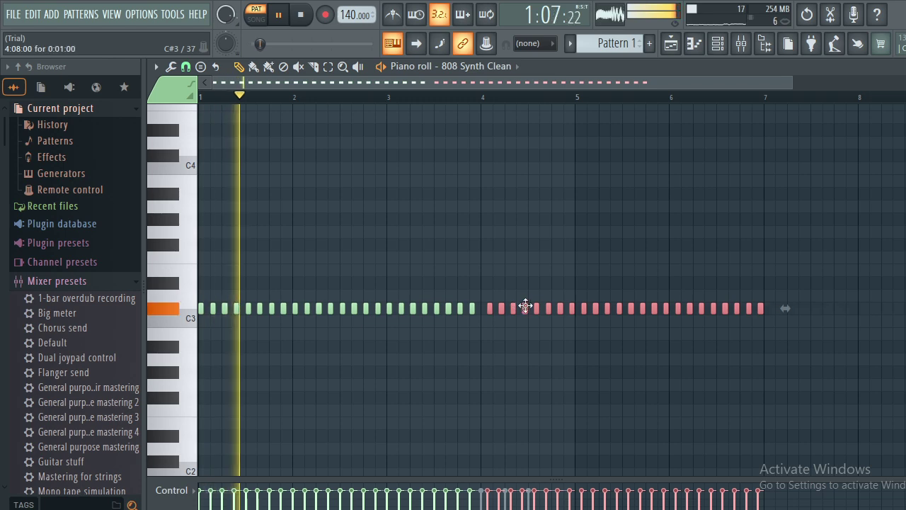
Delete the duplicated C#3 notes from bar 5 onward and switch back to the Draw tool.
left_click(579, 97)
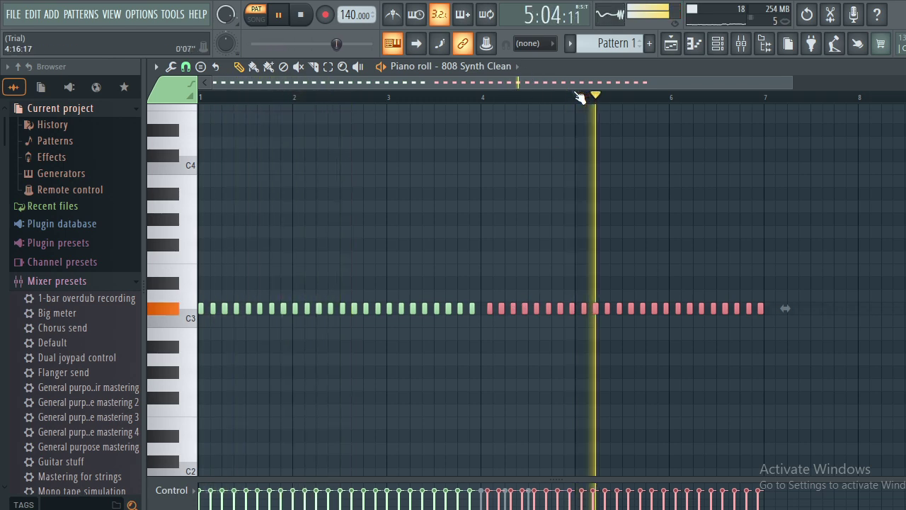
left_click(285, 66)
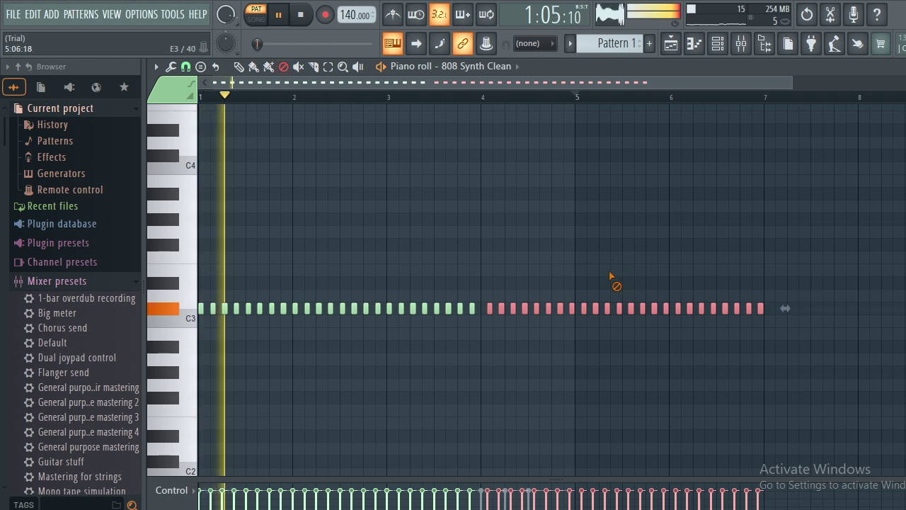
left_click_drag(587, 310, 637, 309)
mouse_move(687, 309)
left_mouse_down()
mouse_move(753, 307)
mouse_move(643, 308)
left_mouse_up()
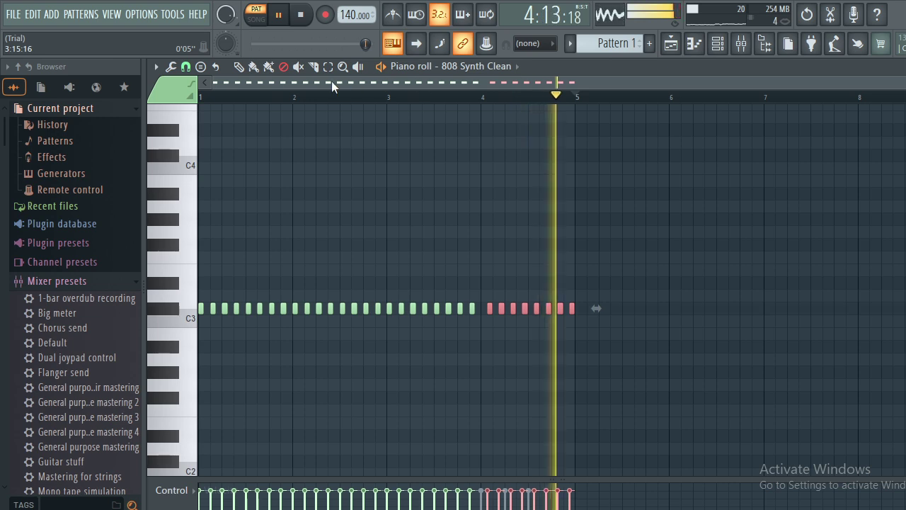
left_click(239, 66)
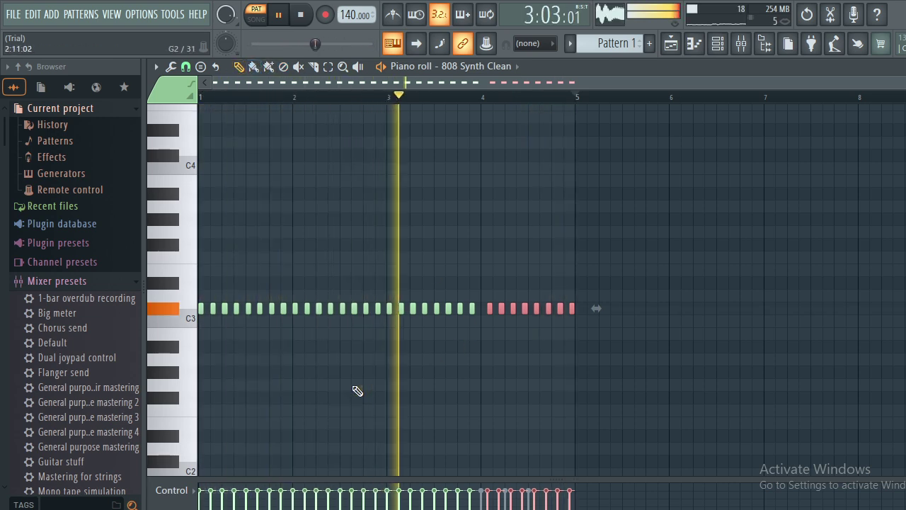
Raise the selected bar 4 notes three semitones to E3 and stop playback after listening.
key("Up")
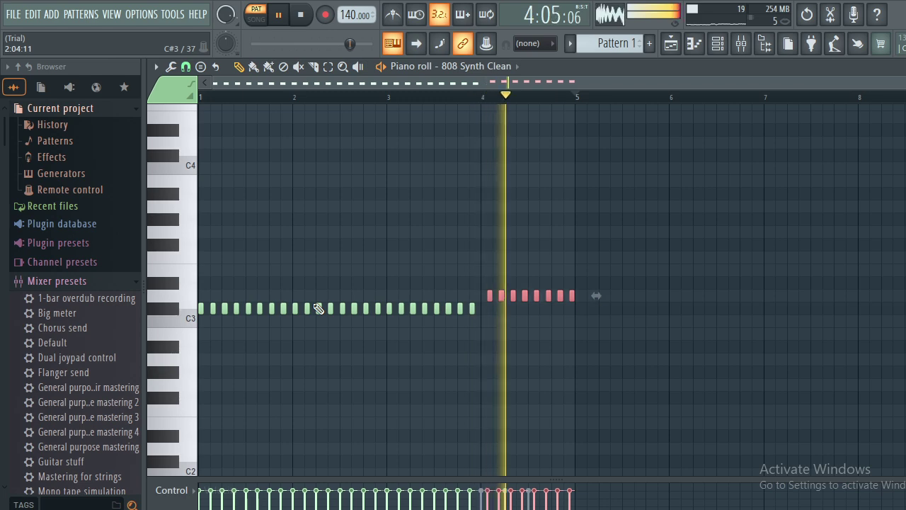
key("Up")
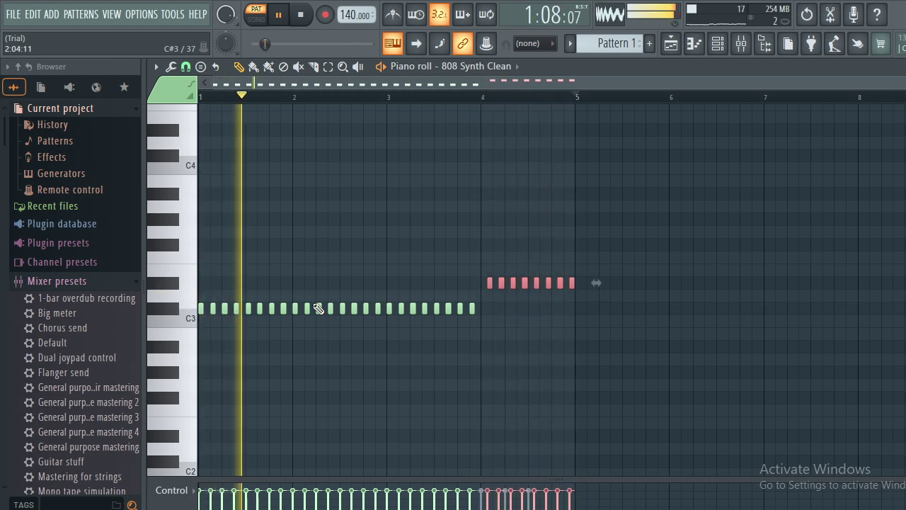
key("Up")
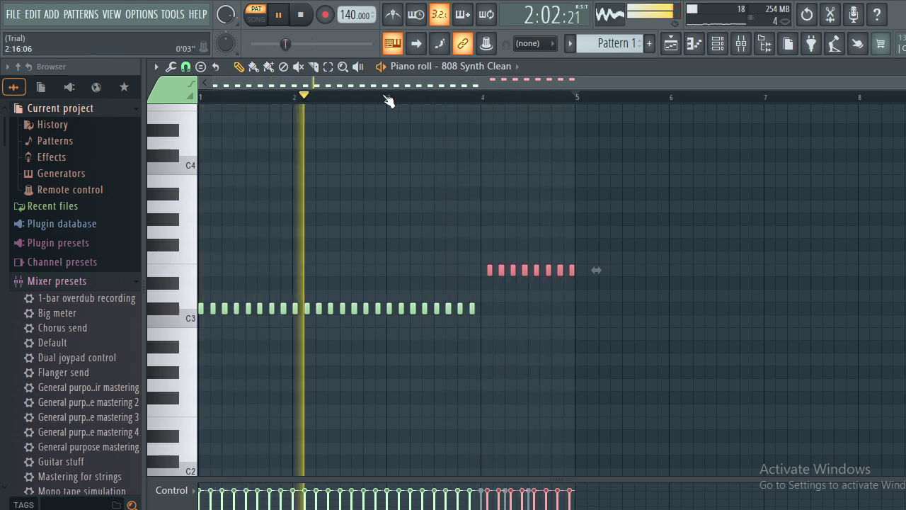
left_click_drag(439, 95, 170, 97)
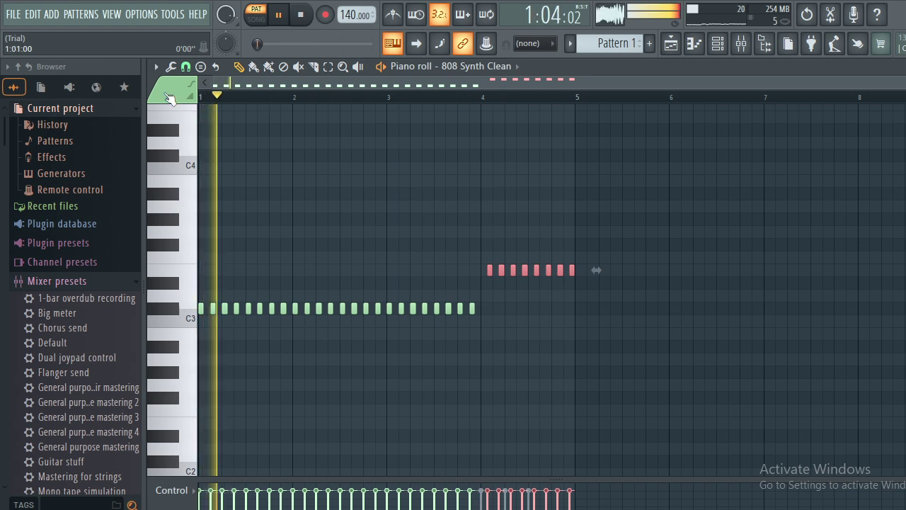
key("space")
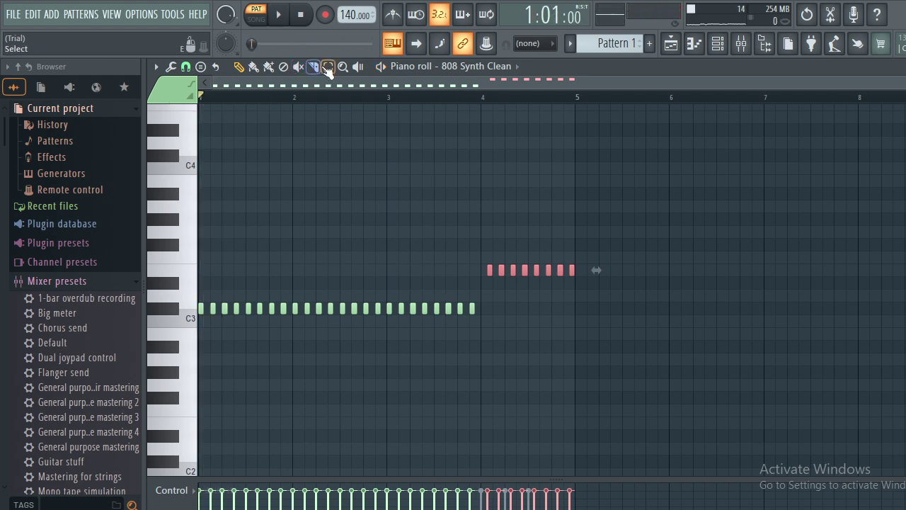
Raise the bar 3 notes two semitones to D#3 and the bar 2 notes one semitone to D3.
left_click_drag(390, 103, 484, 104)
key("shift+Up")
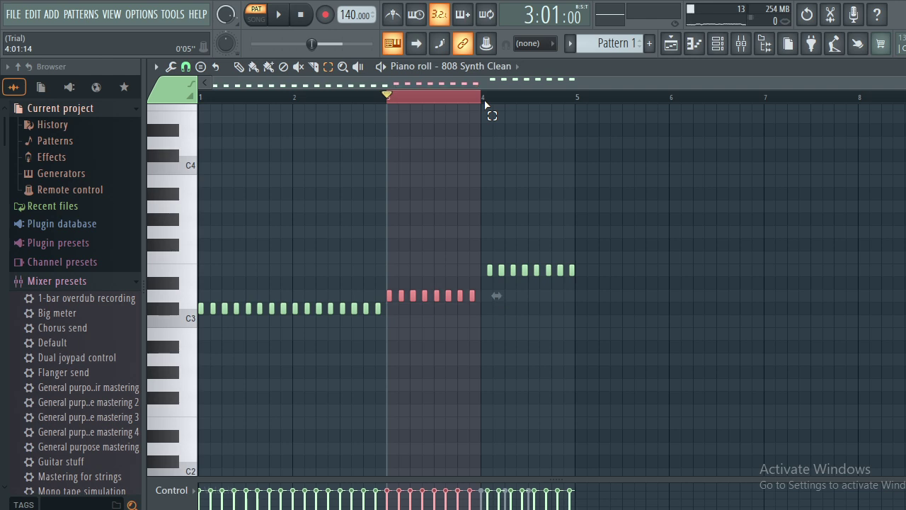
key("shift+Up")
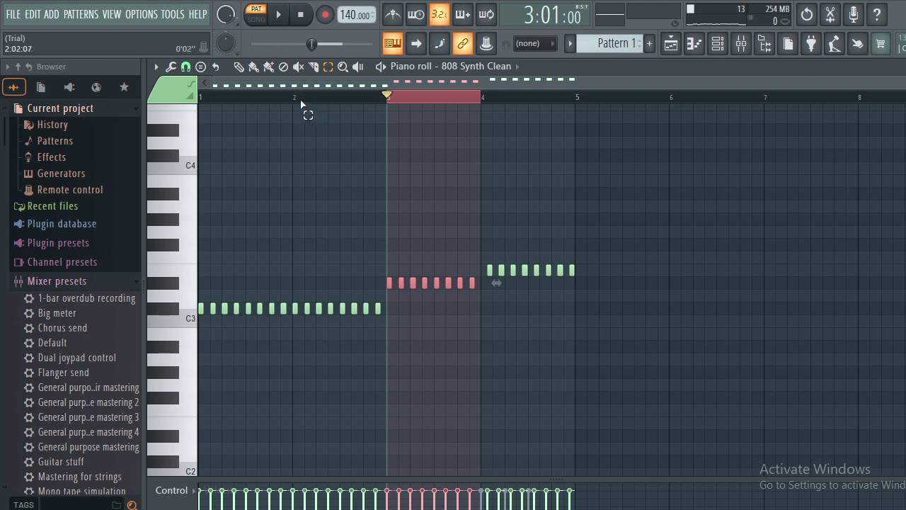
left_click_drag(296, 98, 386, 105)
key("shift+Up")
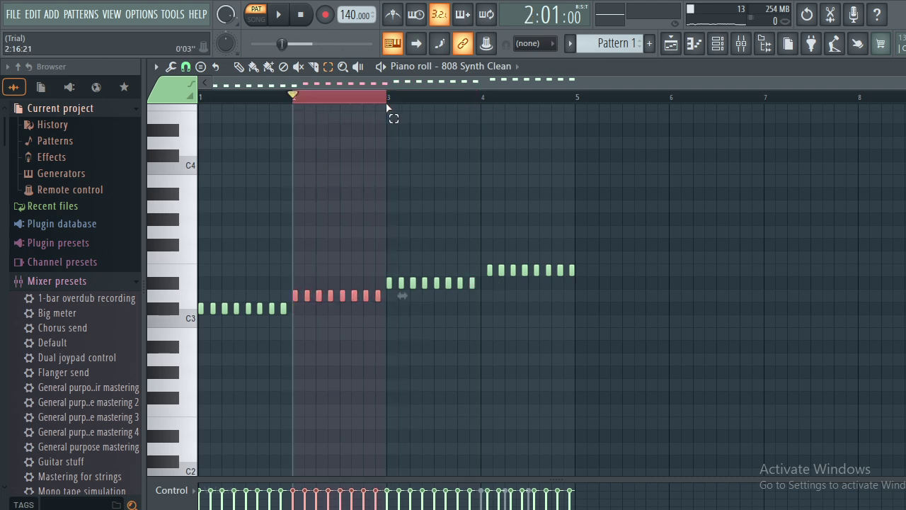
Clear the selection, return to the pattern start with the Draw tool active, and play back the rising bass line.
left_click(202, 102)
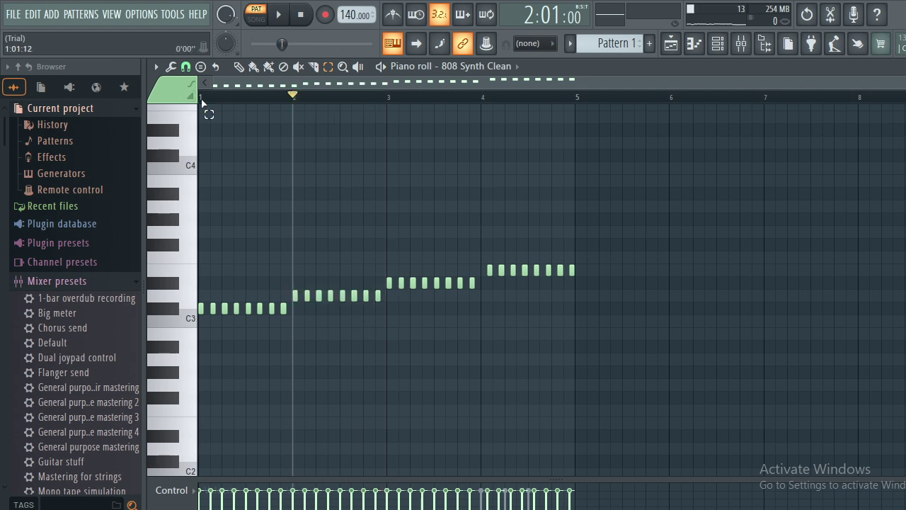
left_click_drag(283, 44, 251, 44)
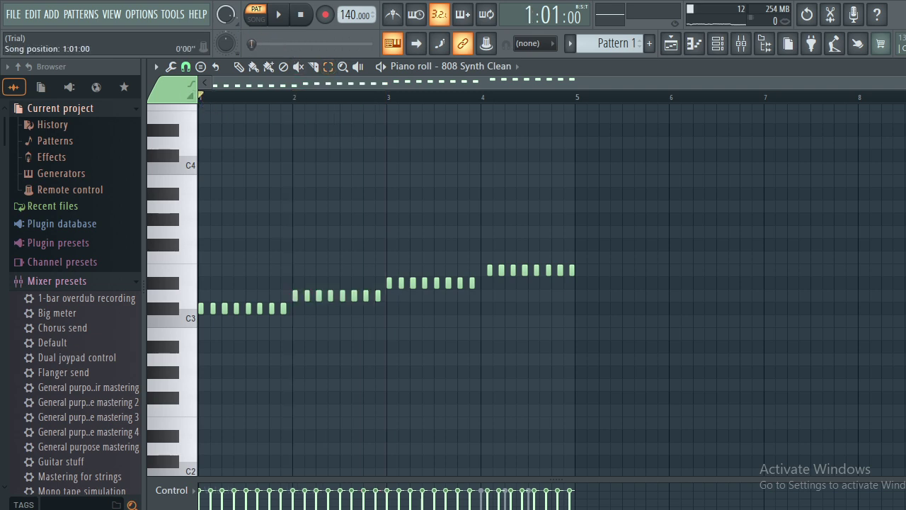
left_click(239, 67)
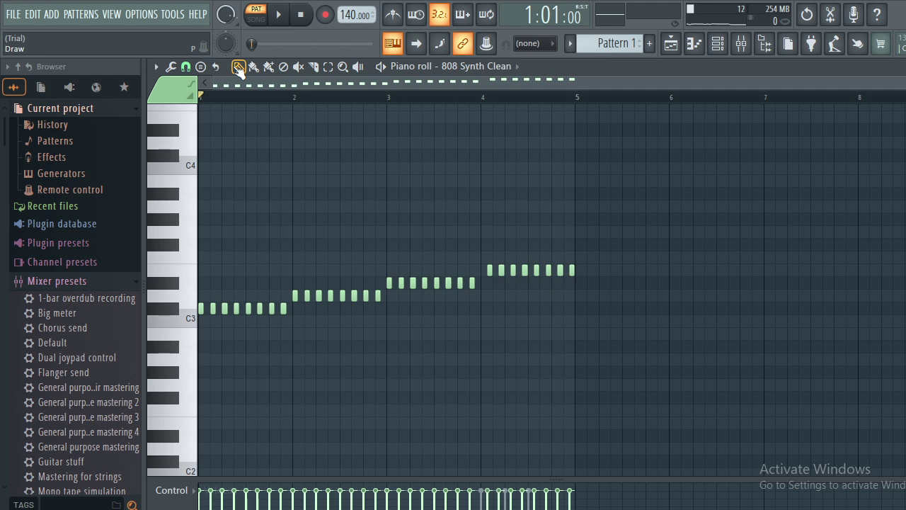
key("space")
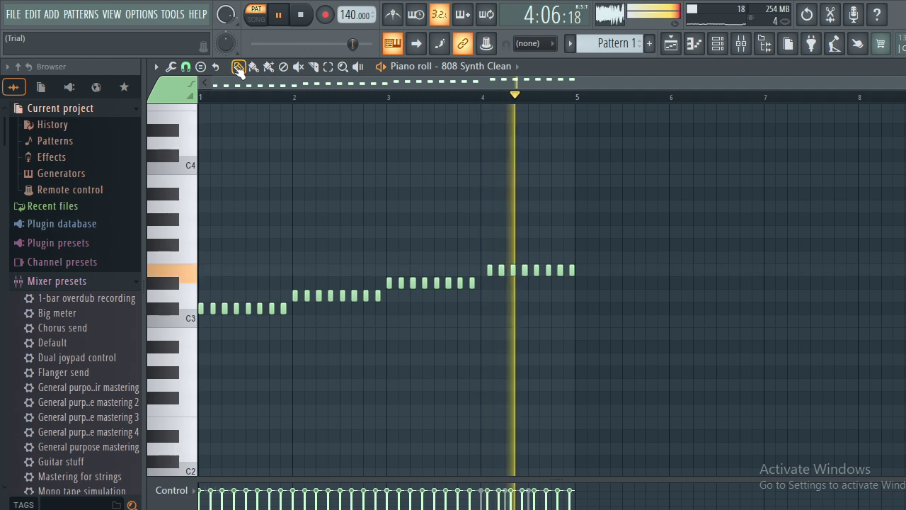
key("space")
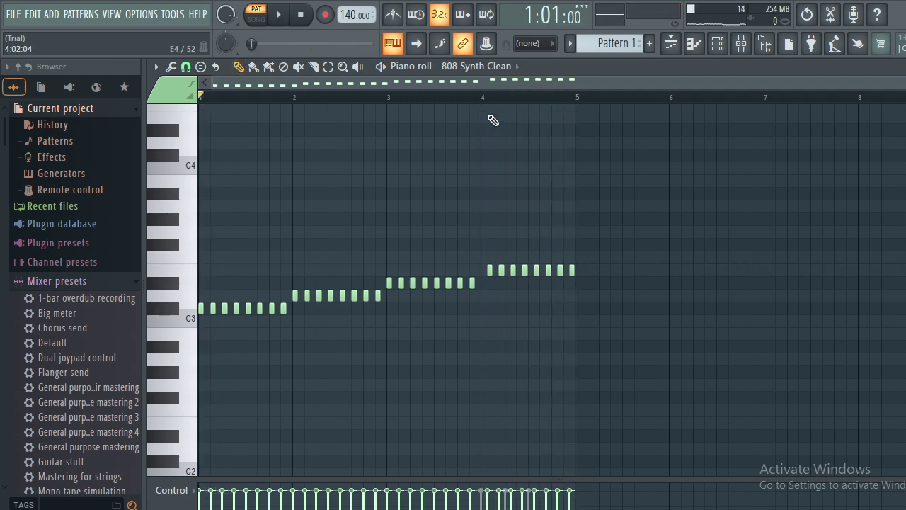
Select the bar 4 E3 notes and try nudging them back and forth in time to align with the bar.
left_click_drag(488, 100, 328, 97)
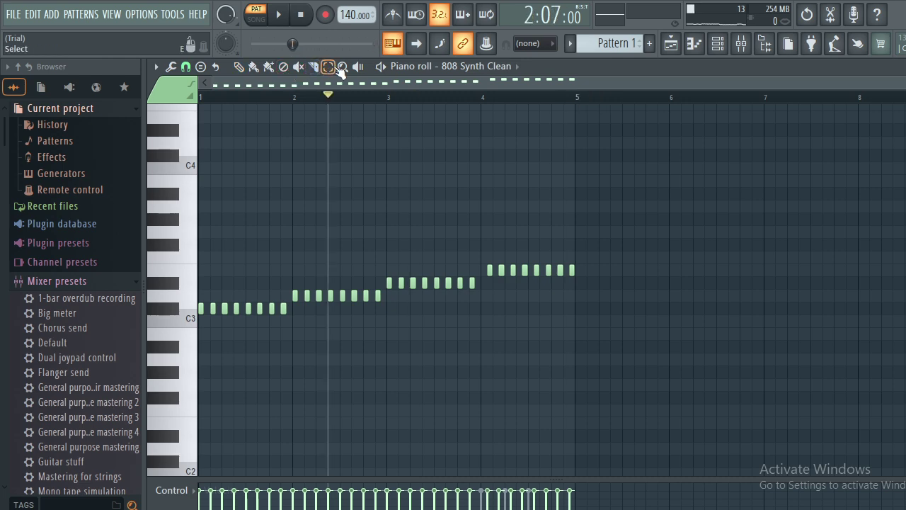
left_click_drag(484, 101, 570, 110)
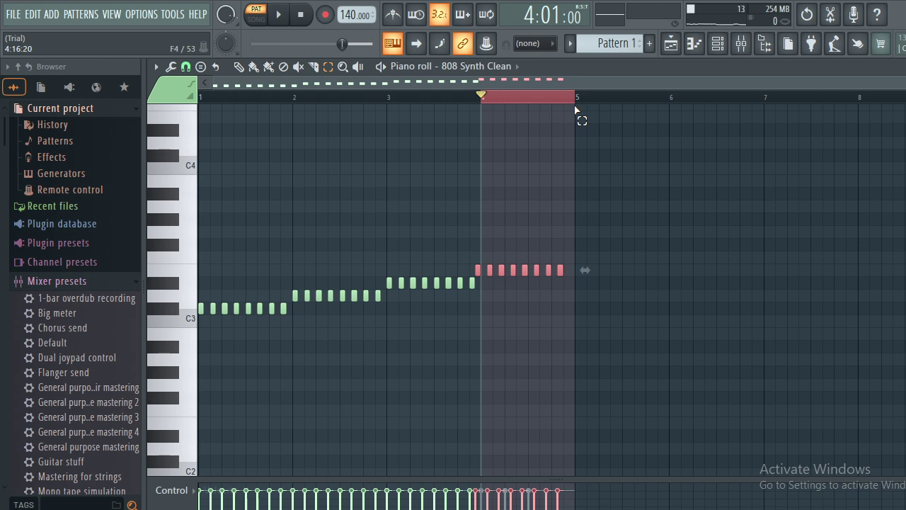
key("shift+Right")
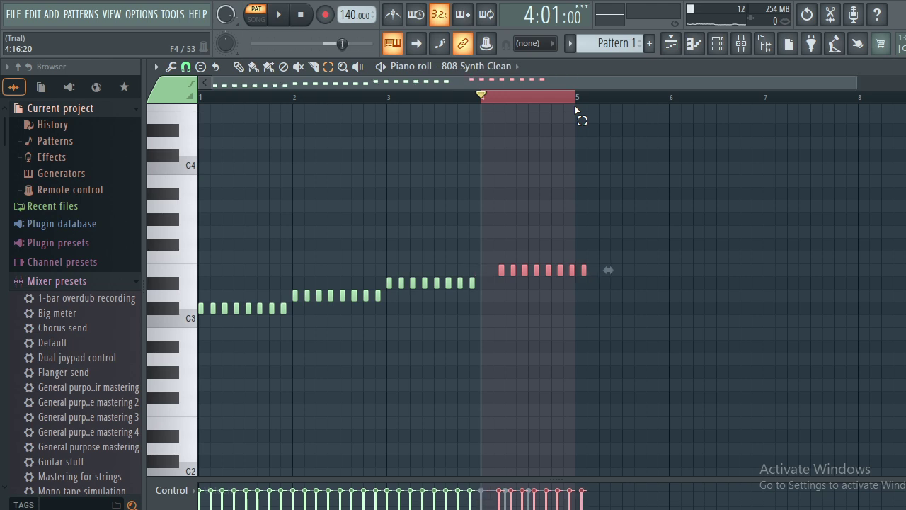
key("shift+Left")
key("shift+Left")
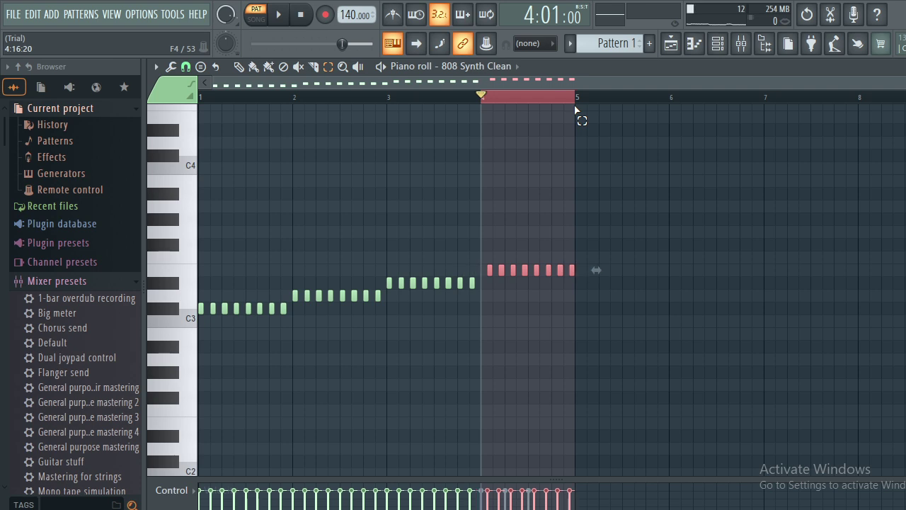
Clear the selection and delete all the E3 notes in bar 4.
left_click(535, 104)
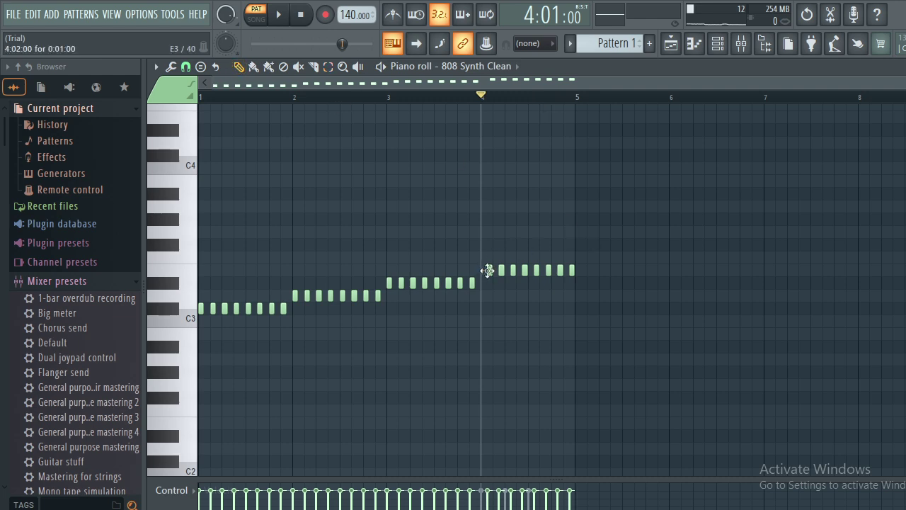
left_click_drag(488, 275, 577, 275)
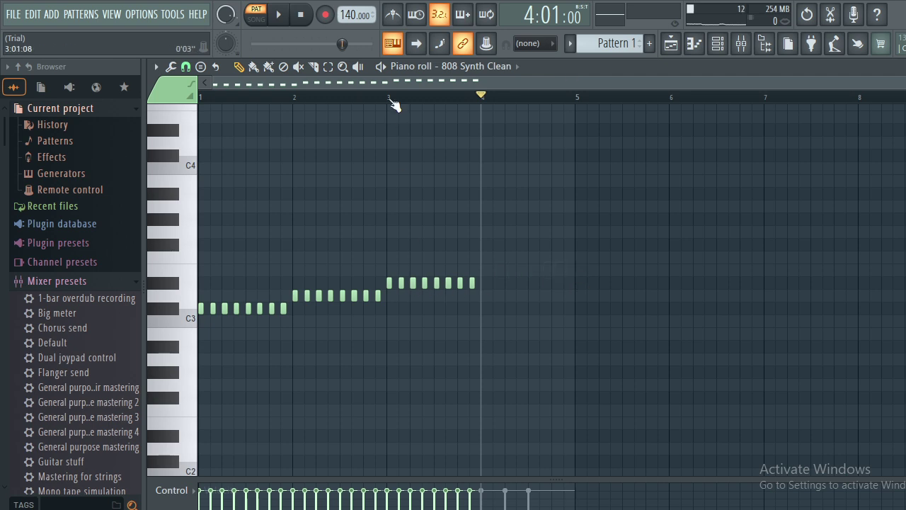
Try duplicating the first three bars of bass notes into bar 4 onward, shifting the copies one step and raising them three semitones.
key("ctrl+b")
key("shift+Up")
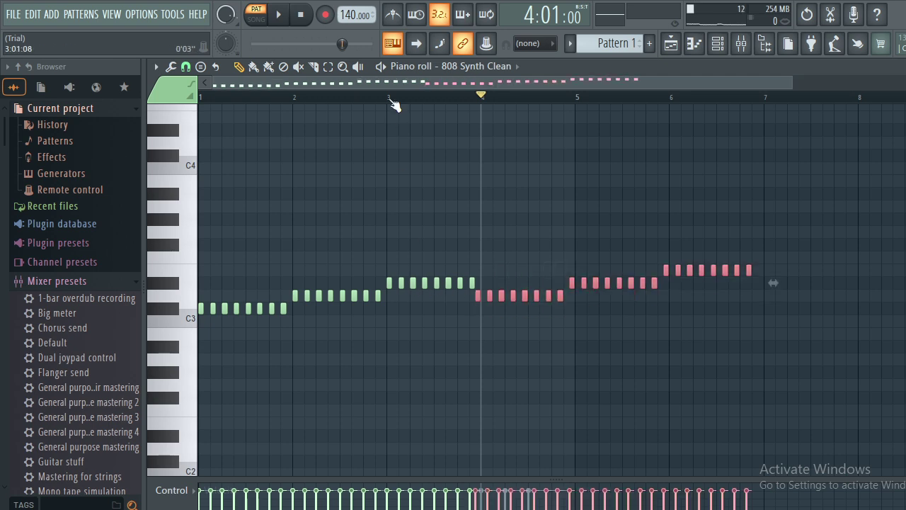
key("shift+Right")
key("shift+Right")
key("shift+Up")
key("shift+Up")
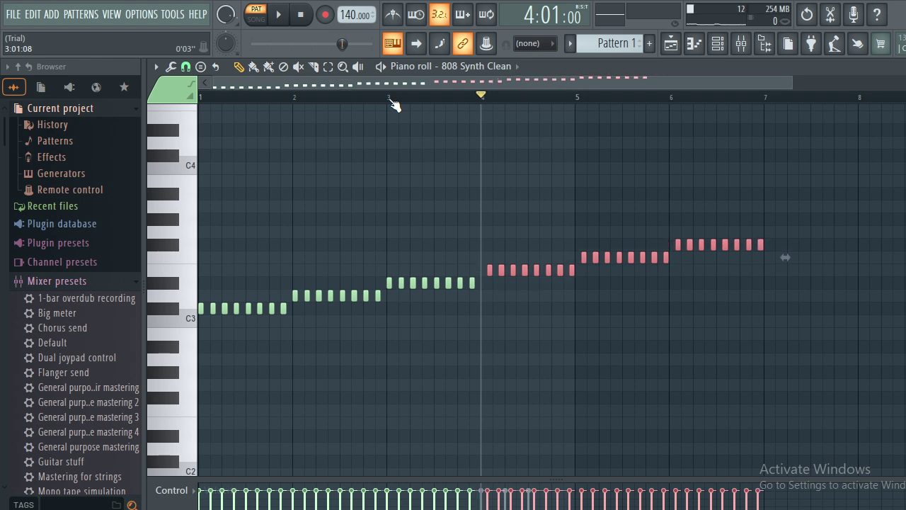
Undo the duplication, shift and transposition of the copied bass notes.
key("ctrl+z")
key("ctrl+z")
key("ctrl+z")
key("ctrl+z")
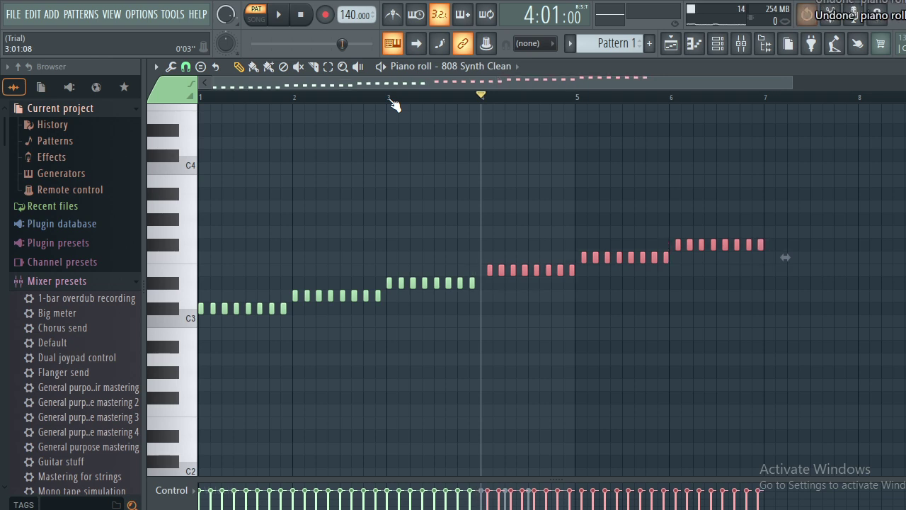
key("ctrl+z")
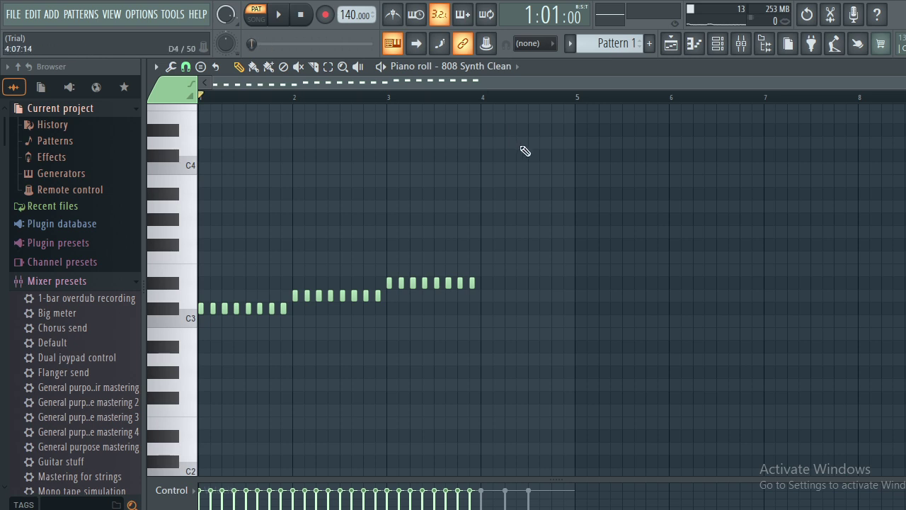
Draw eight E3 notes on every second step of bar 4, beginning on its first step, and listen to the result.
left_click(485, 270)
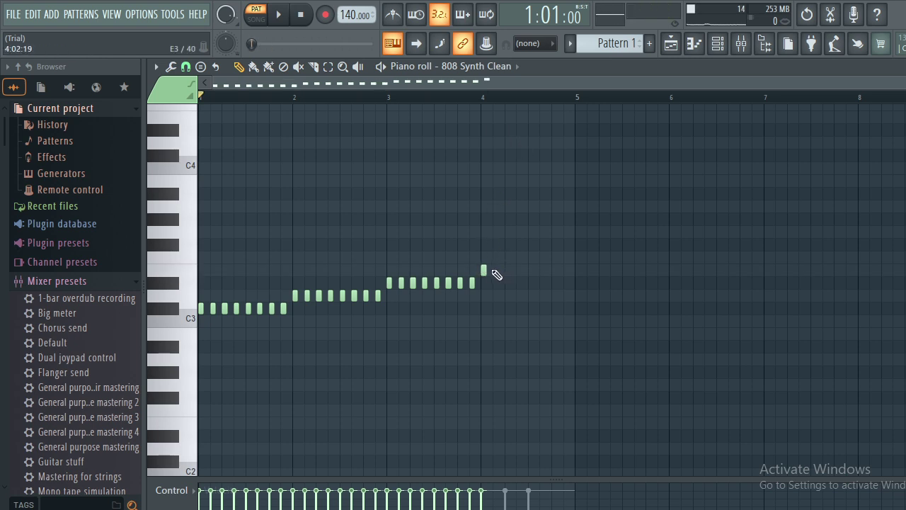
left_click(495, 271)
left_click(507, 270)
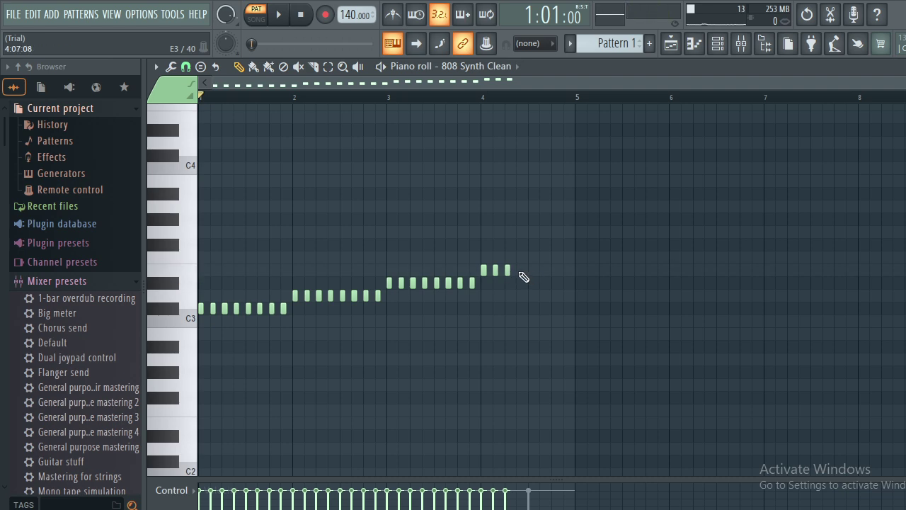
left_click(519, 270)
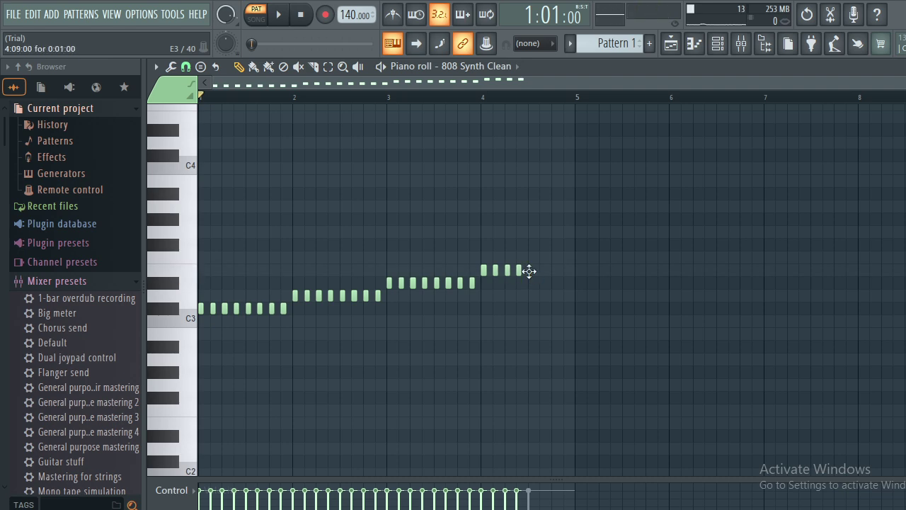
left_click(531, 270)
left_click(542, 270)
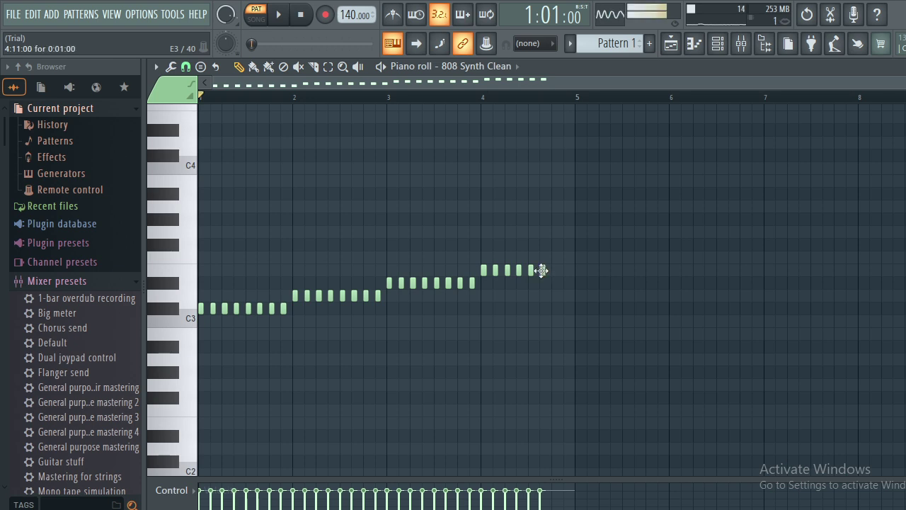
left_click(554, 270)
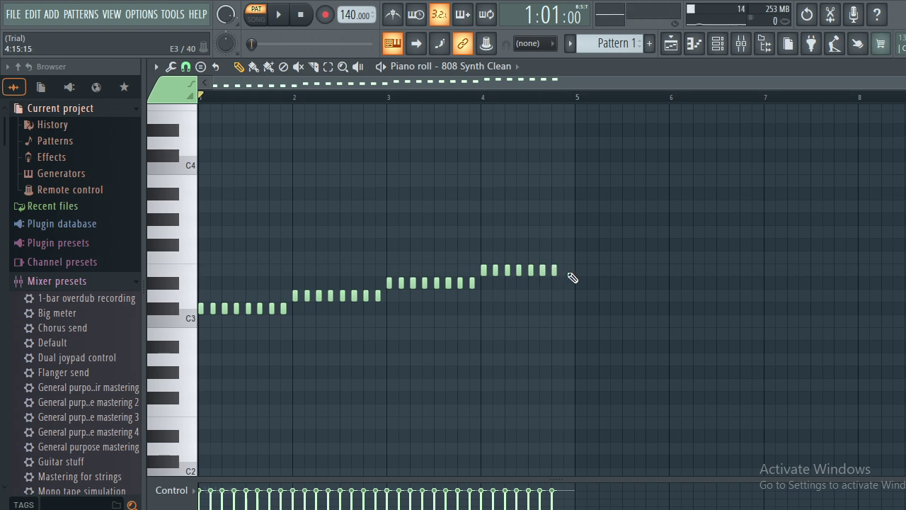
left_click(565, 271)
key("space")
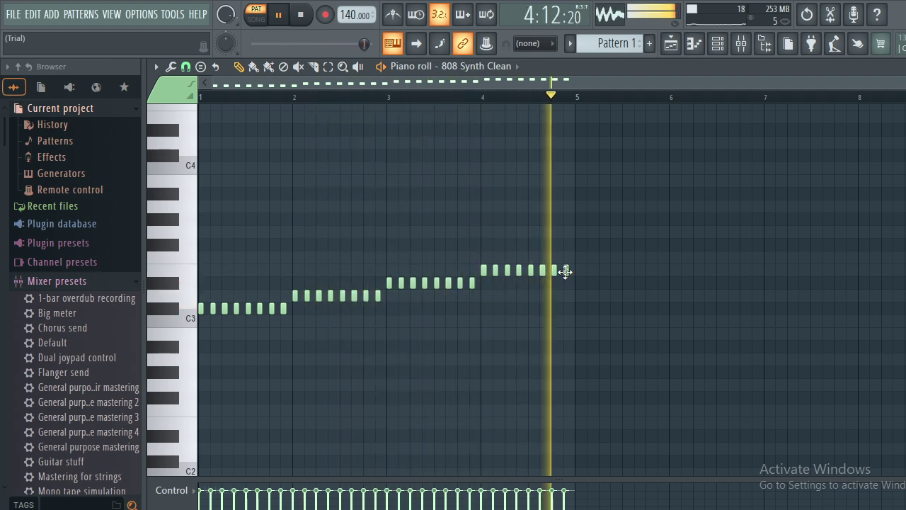
key("space")
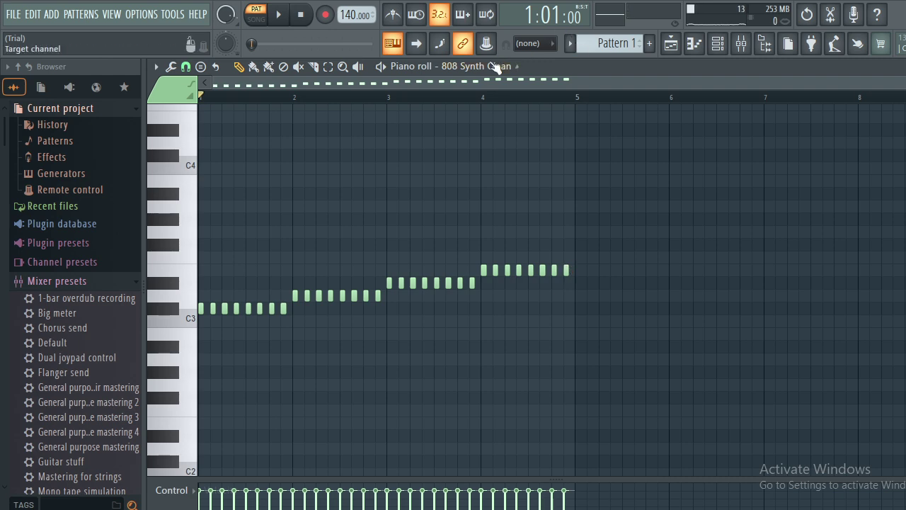
Create a new empty pattern and add a FLEX channel to the channel rack.
left_click(650, 44)
left_click(666, 60)
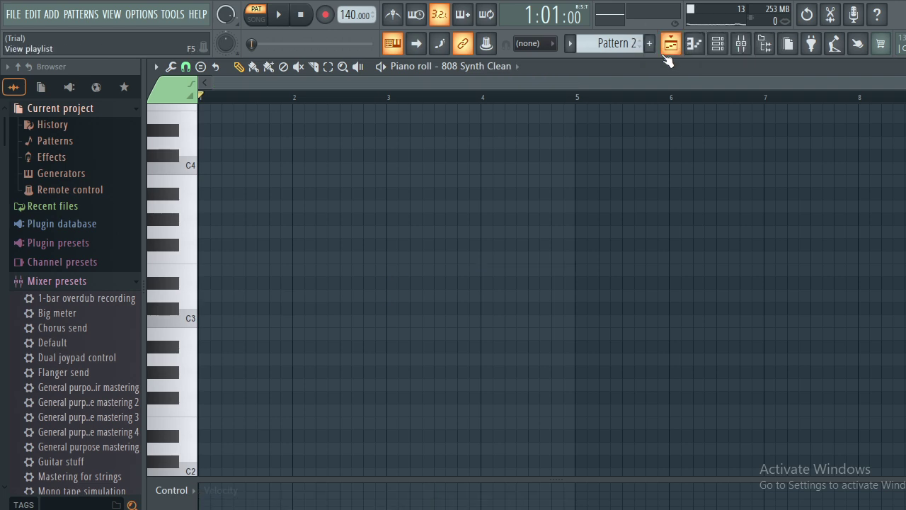
left_click(718, 44)
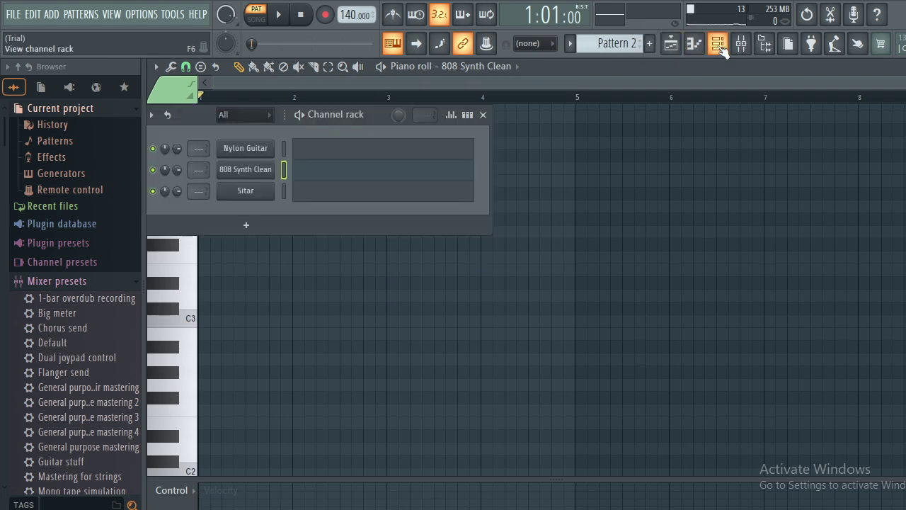
left_click(247, 226)
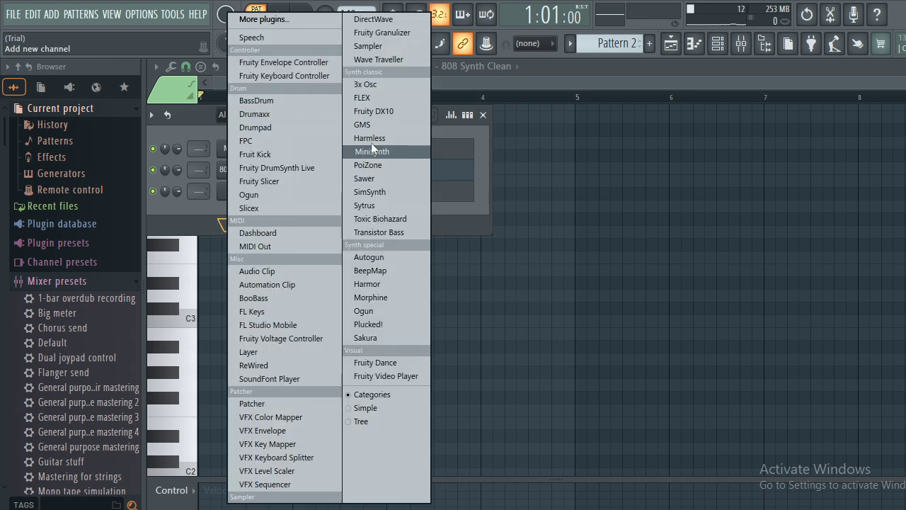
left_click(392, 100)
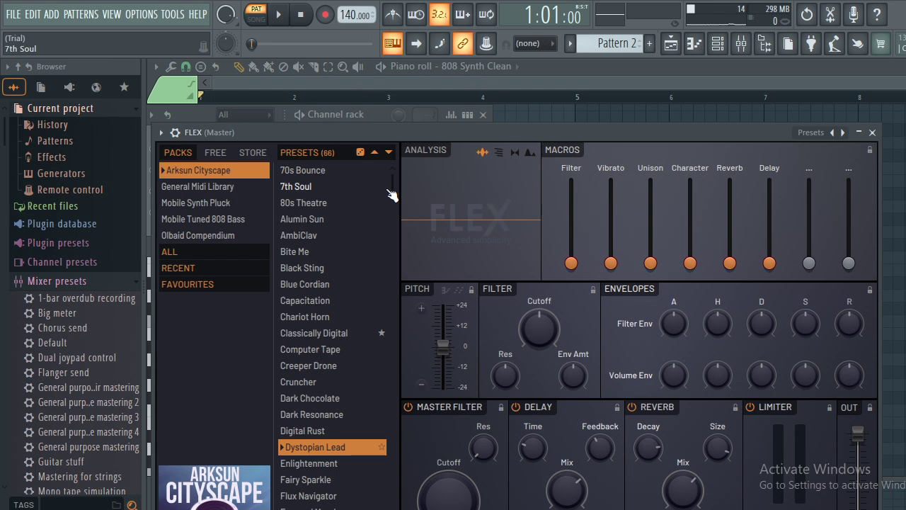
Audition the Angular Concept, Broken Clash and Creatures Gather presets from the Olbaid Compendium pack in FLEX.
left_click(215, 218)
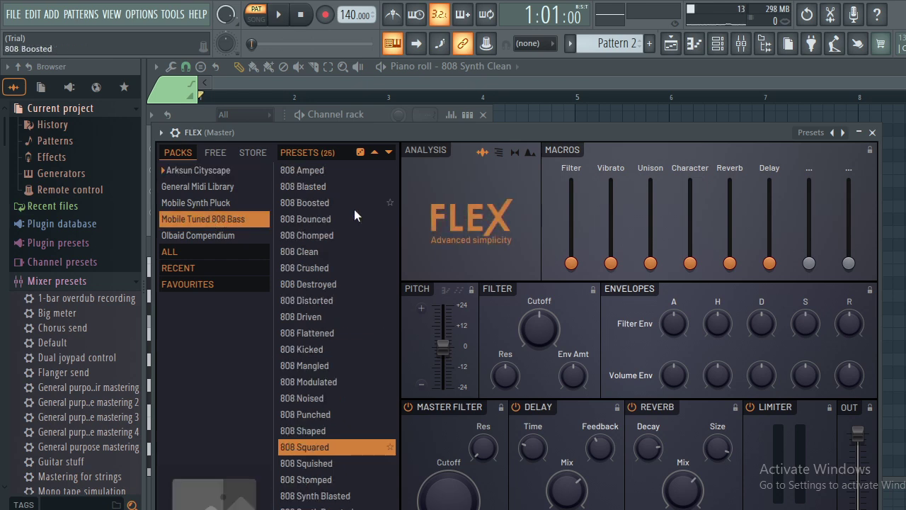
left_click(188, 233)
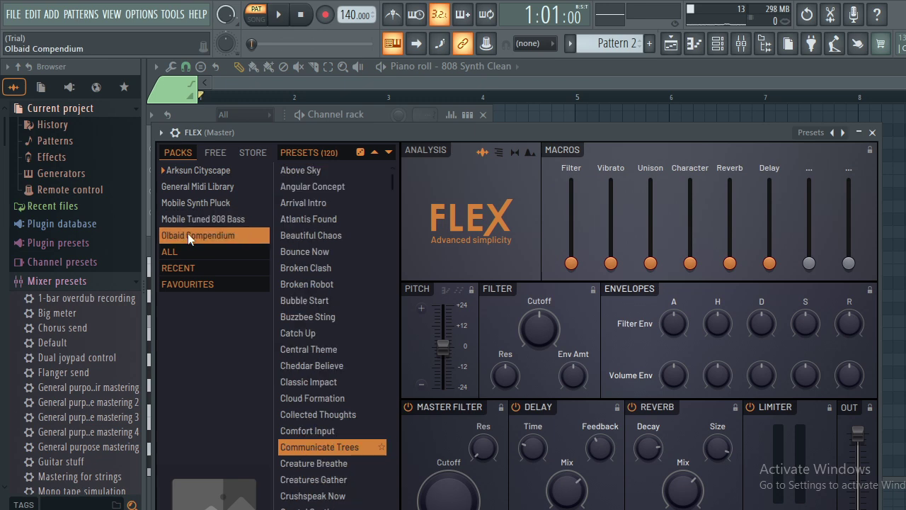
left_click(352, 190)
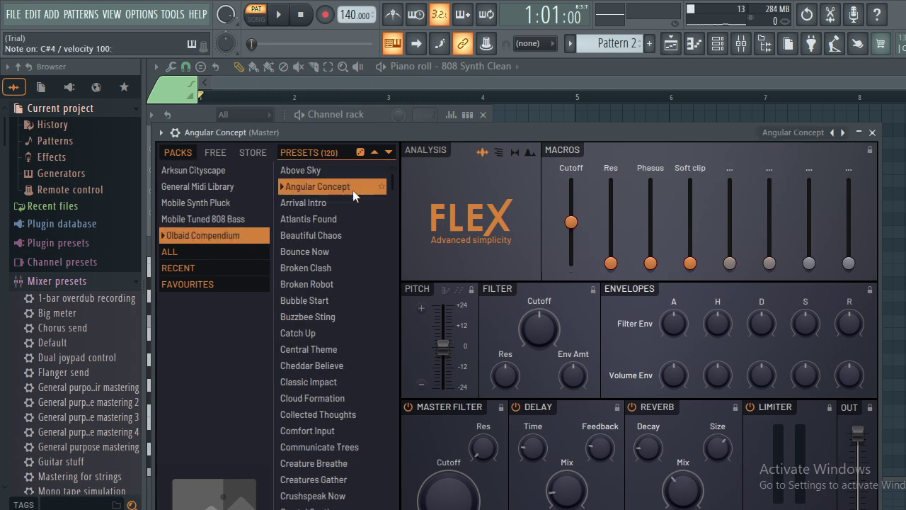
left_click(324, 272)
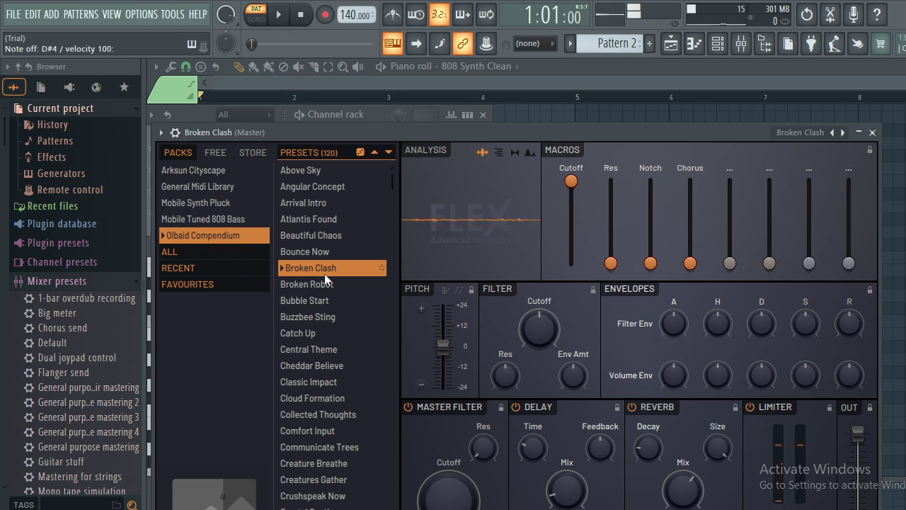
left_click(338, 383)
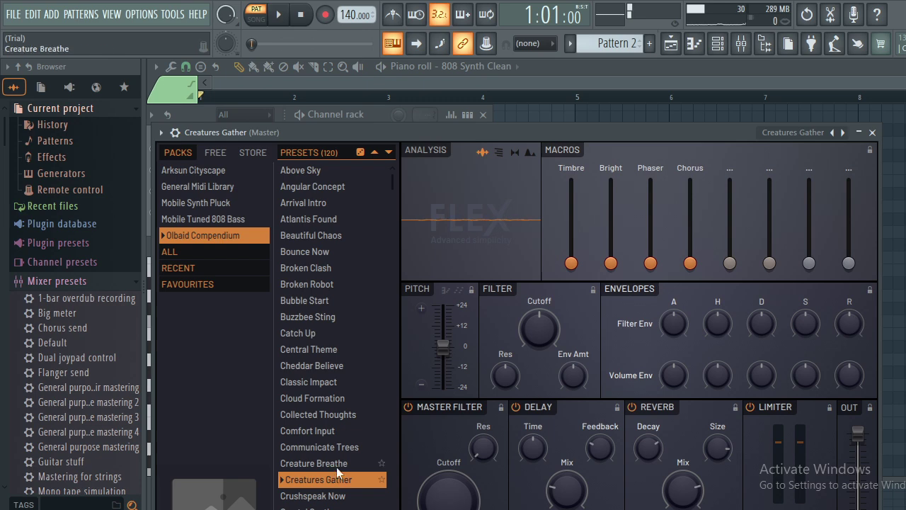
Audition presets from all packs, including 70s Bounce, 12-String Guitar, 808 Amped and 808 Kicked, and load 808 Noised into the FLEX channel.
left_click(207, 252)
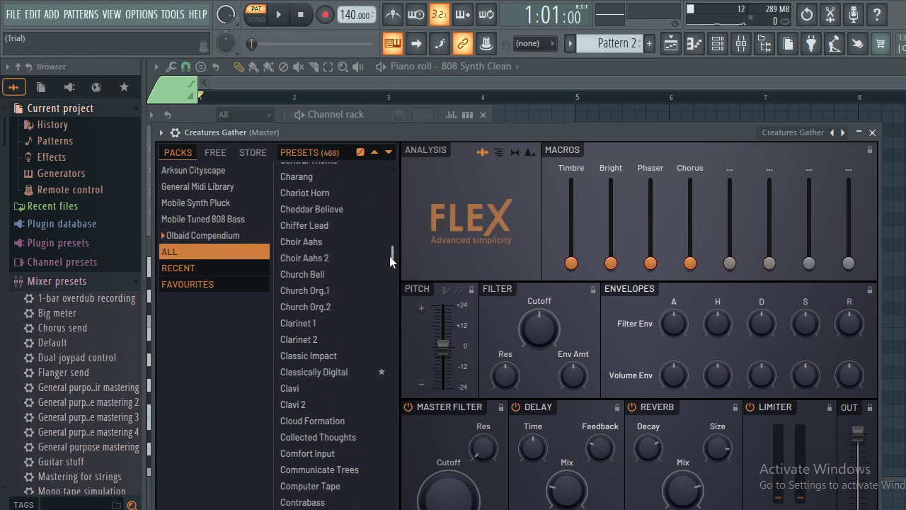
left_click_drag(391, 255, 391, 151)
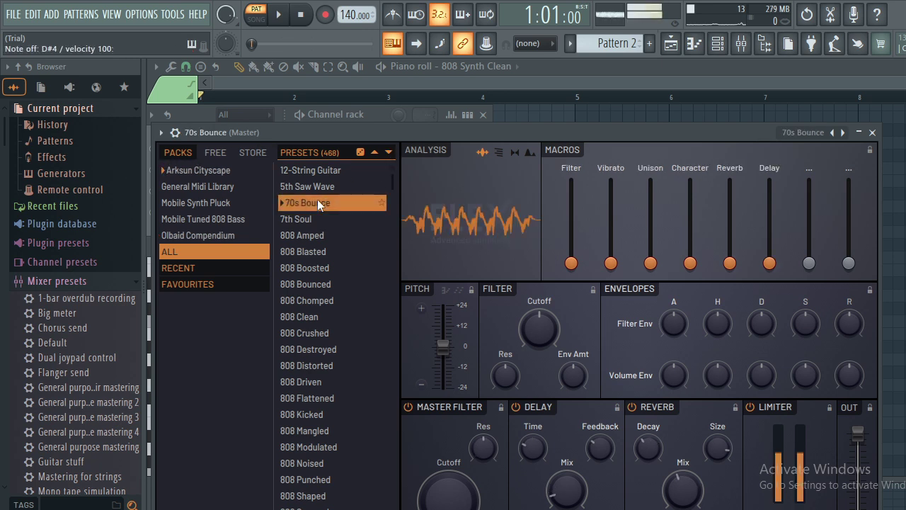
left_click(322, 173)
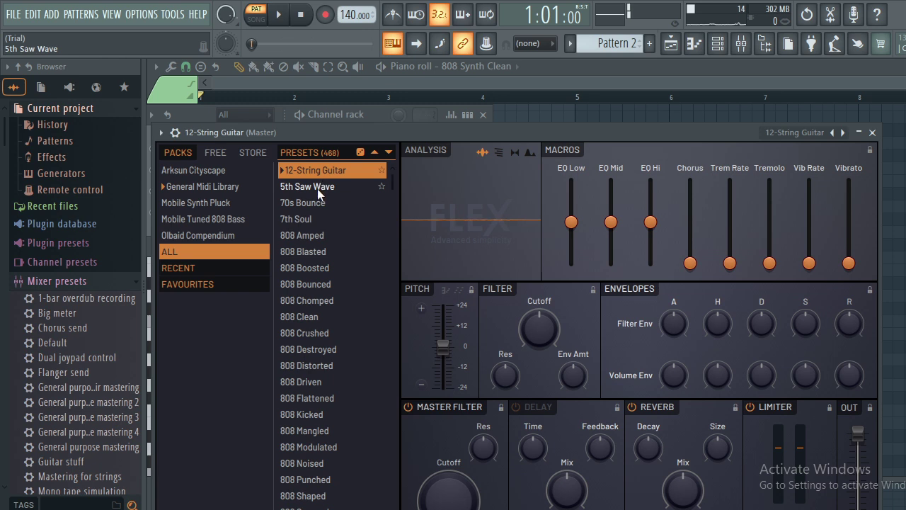
left_click(317, 188)
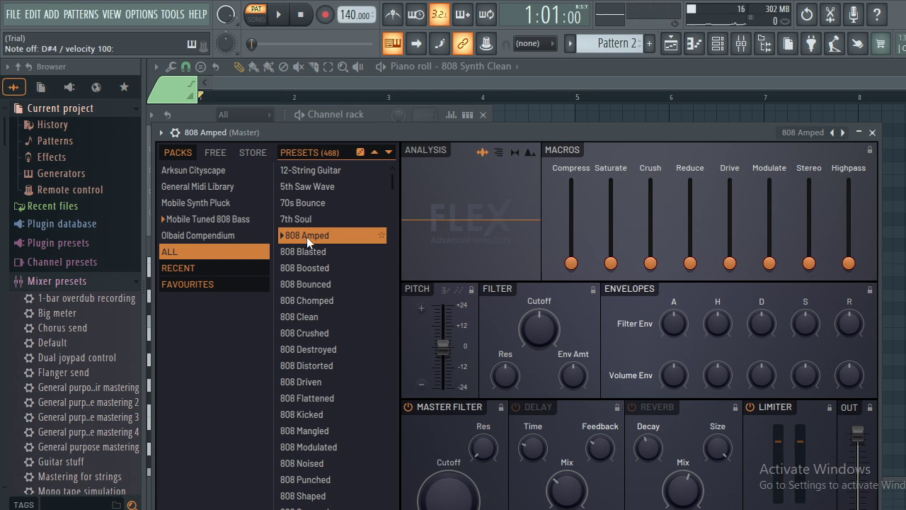
left_click(329, 379)
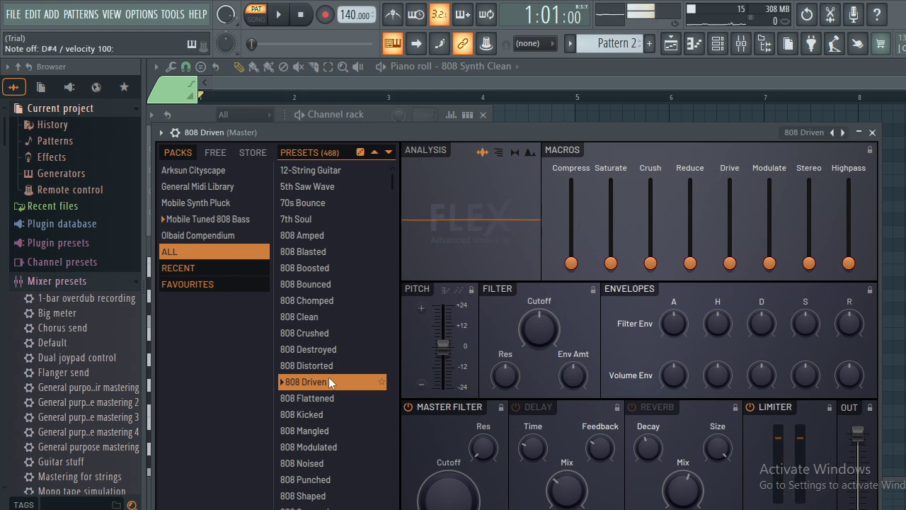
left_click(329, 413)
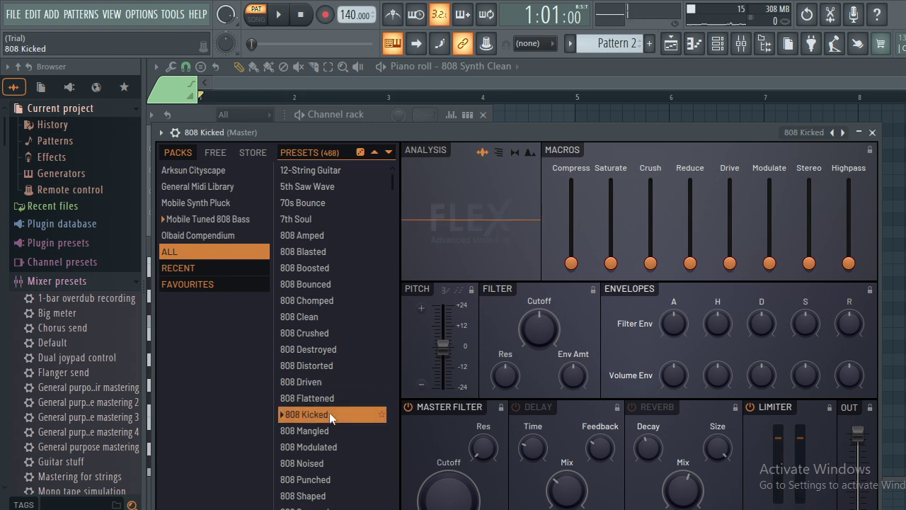
left_click(328, 463)
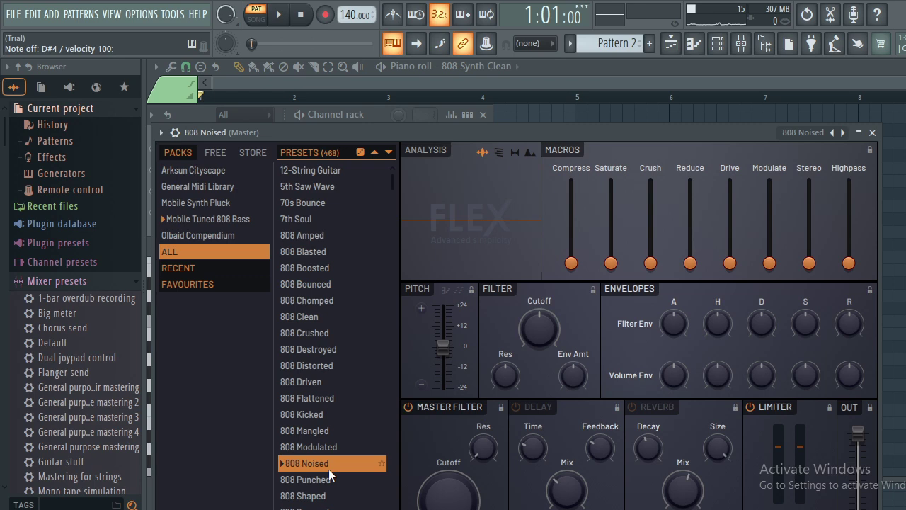
left_click(874, 133)
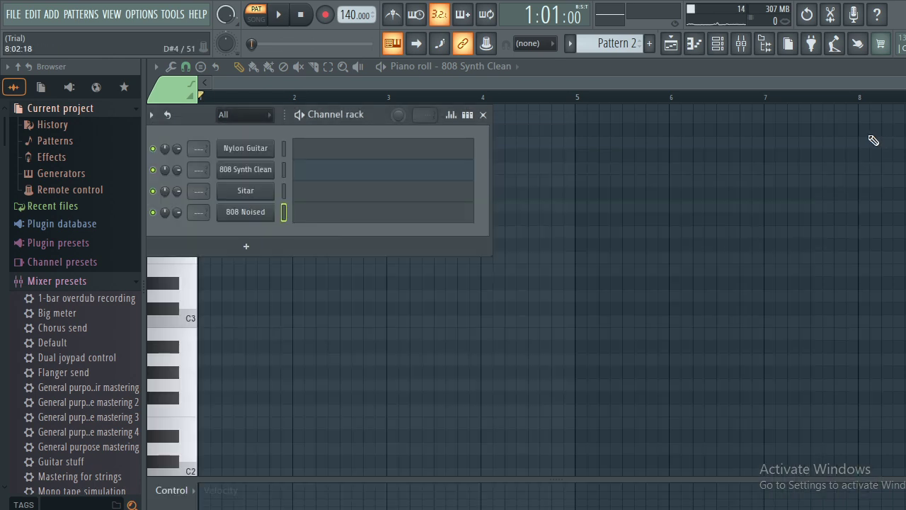
Draw a rising line of 15-step notes in the 808 Noised piano roll: A#3, B3, C4 and C#4 at the starts of bars 1 to 4.
left_click(314, 219)
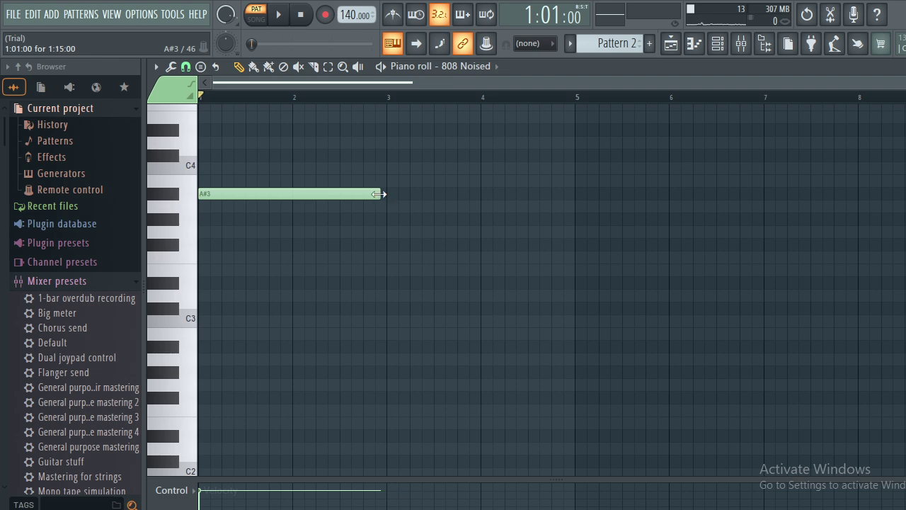
left_click(294, 182)
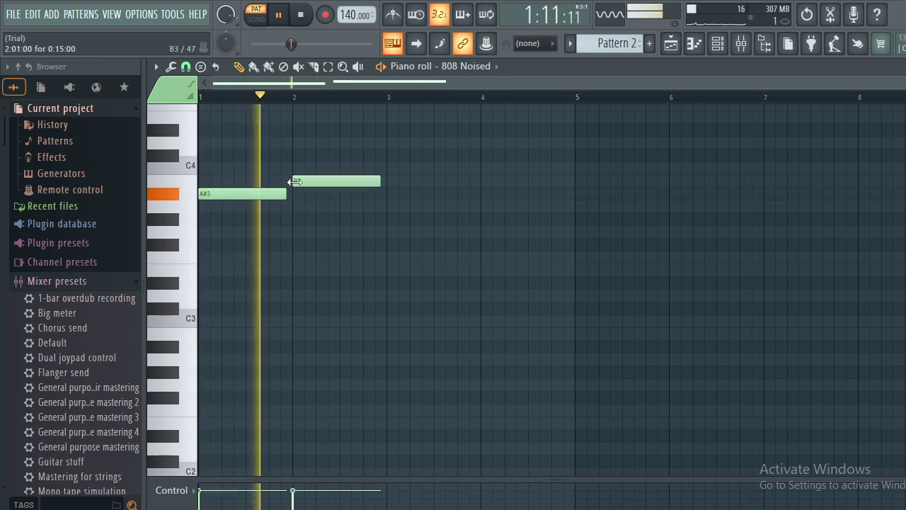
left_click(388, 167)
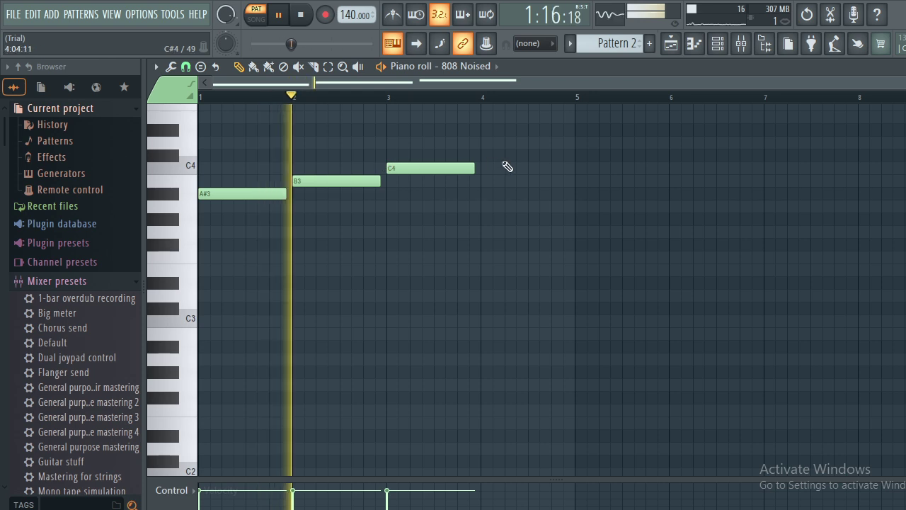
left_click(482, 154)
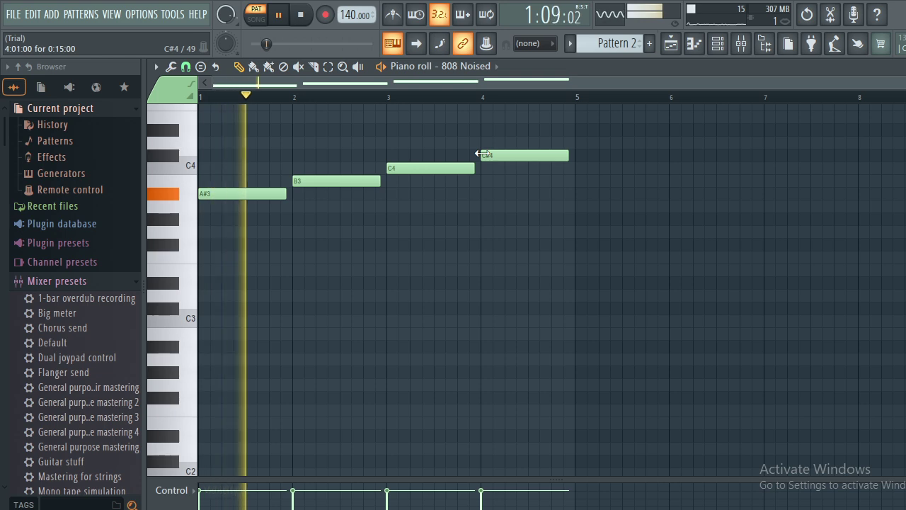
Add 15-step notes F3 in bar 1 and F#3 in bar 2 below the existing line, each starting on the third step.
scroll(483, 155, "up", 3)
scroll(482, 155, "up", 8)
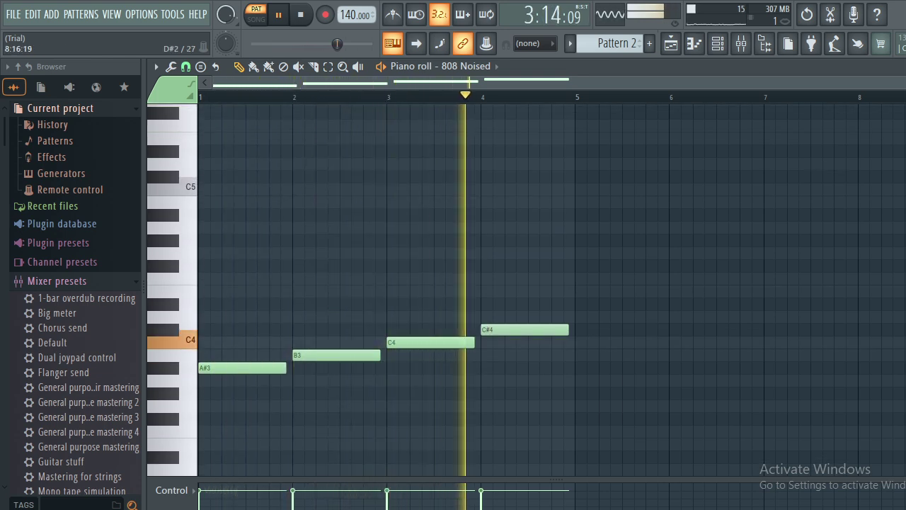
left_click(210, 433)
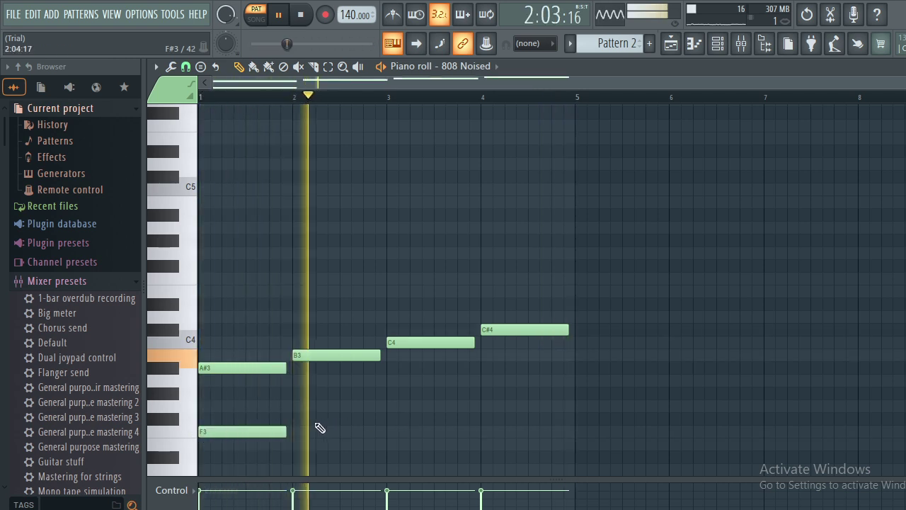
left_click_drag(268, 432, 303, 430)
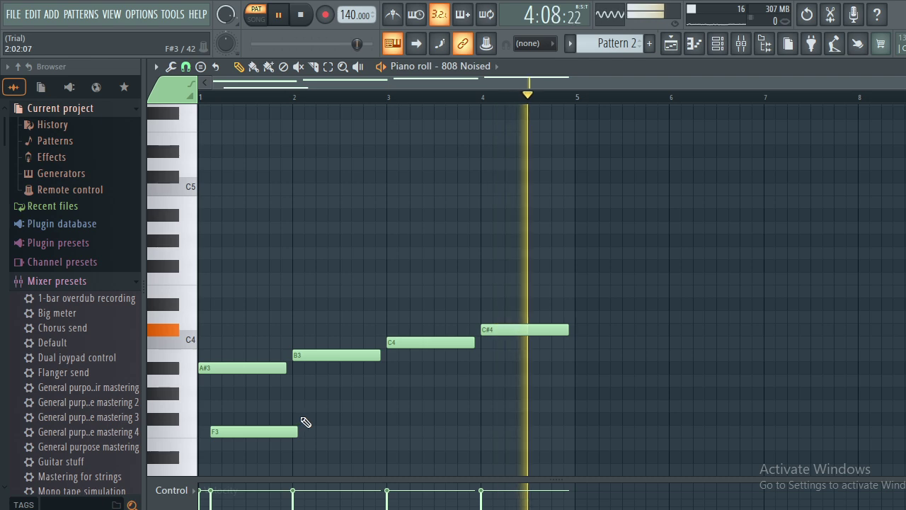
left_click(303, 421)
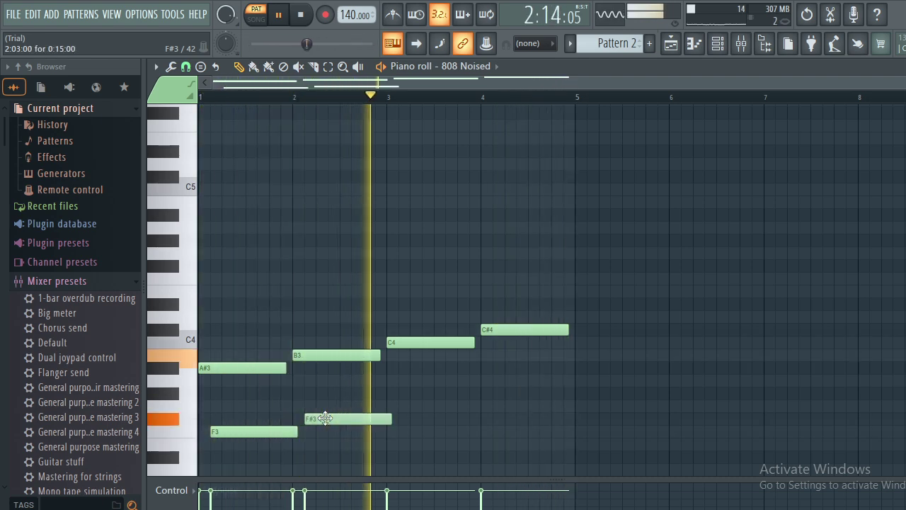
left_click_drag(325, 418, 313, 419)
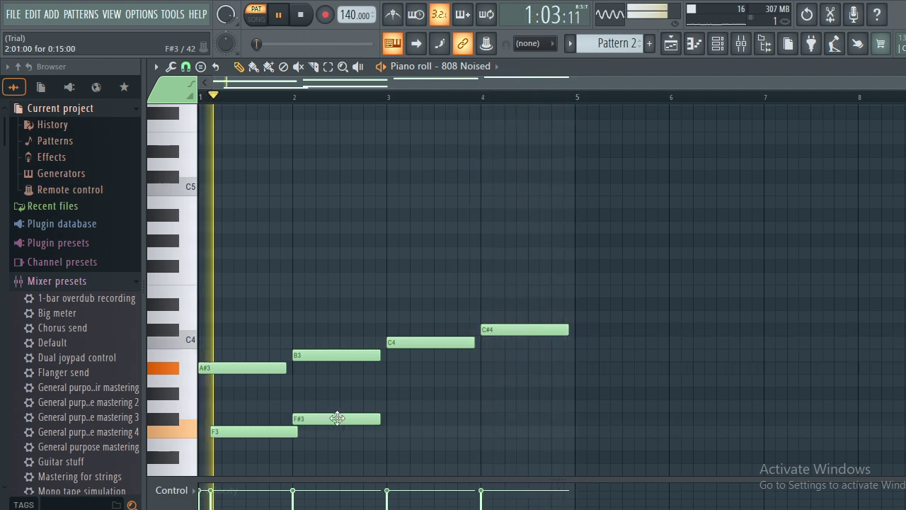
left_click_drag(337, 419, 349, 418)
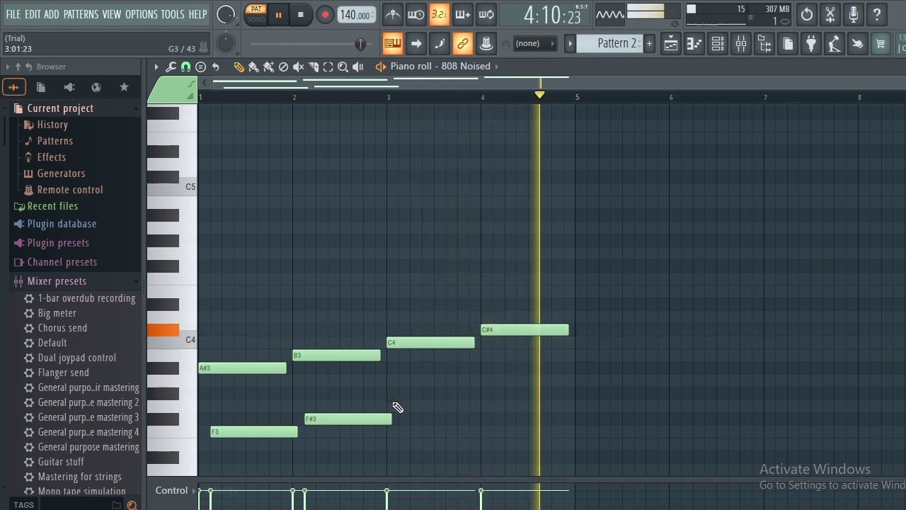
Add 15-step lower notes G3 from the third step of bar 3 and G#3 from the start of bar 4.
left_click(399, 406)
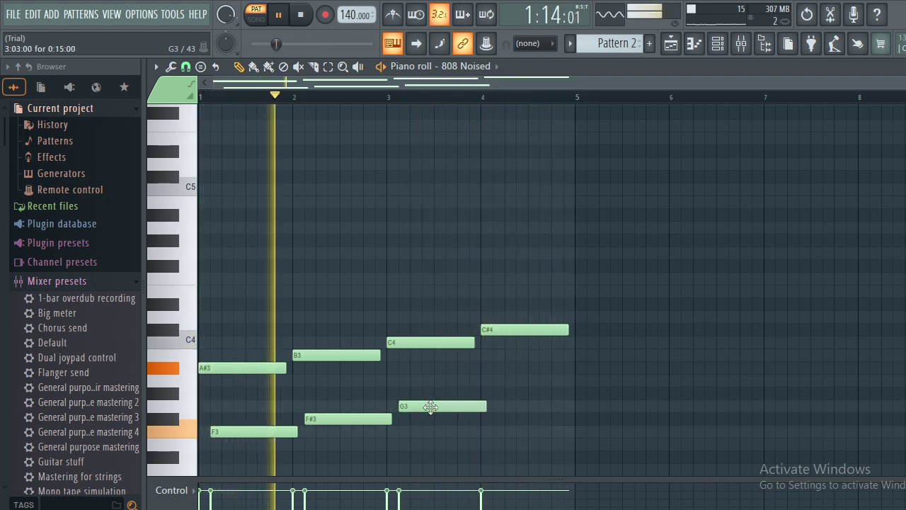
left_click_drag(431, 406, 427, 408)
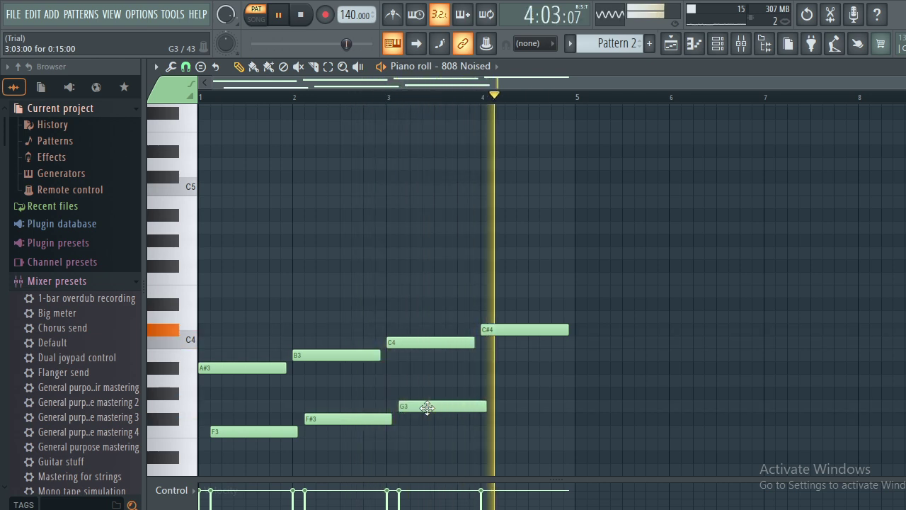
left_click(488, 393)
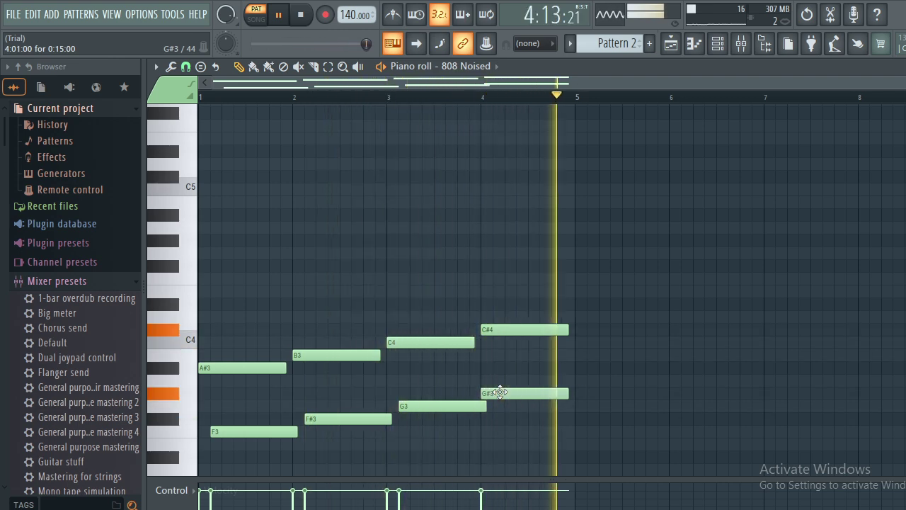
Move the lower G3, F#3 and F3 notes back to the starts of their bars, aligned with the upper notes.
left_click_drag(451, 407, 436, 406)
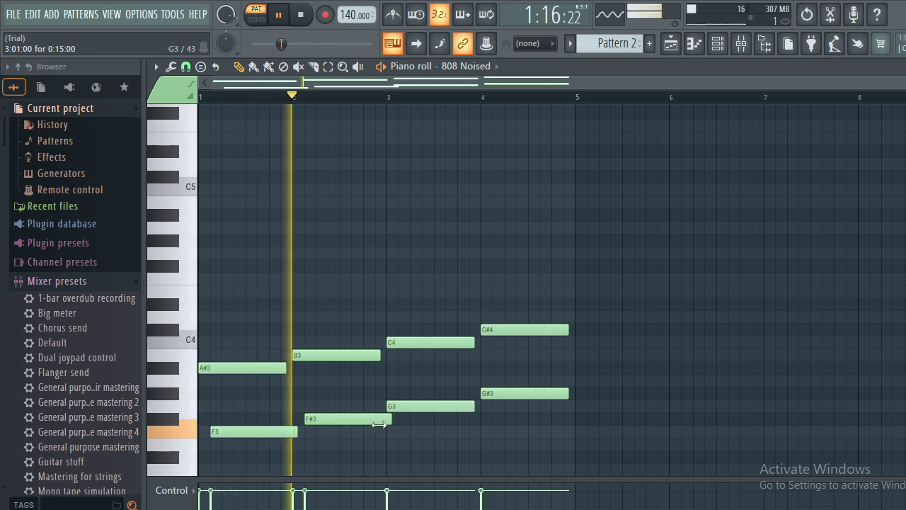
left_click_drag(348, 421, 344, 421)
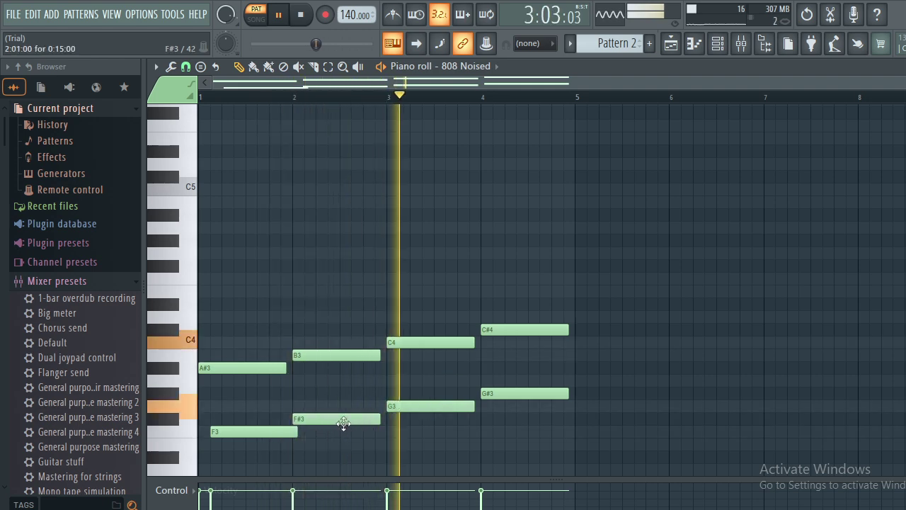
left_click_drag(288, 431, 251, 429)
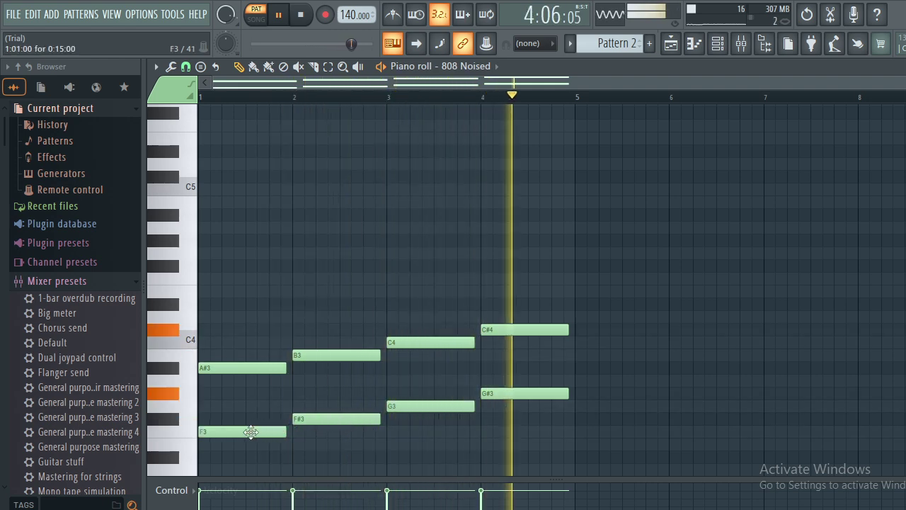
Try transposing all the 808 Noised notes up semitone by semitone into the tenth octave during playback.
key("shift+Up")
key("shift+Up")
key("shift+Up")
key("shift+Up")
key("shift+Up")
key("shift+Up")
key("shift+Up")
key("shift+Up")
key("shift+Up")
key("shift+Up")
key("shift+Up")
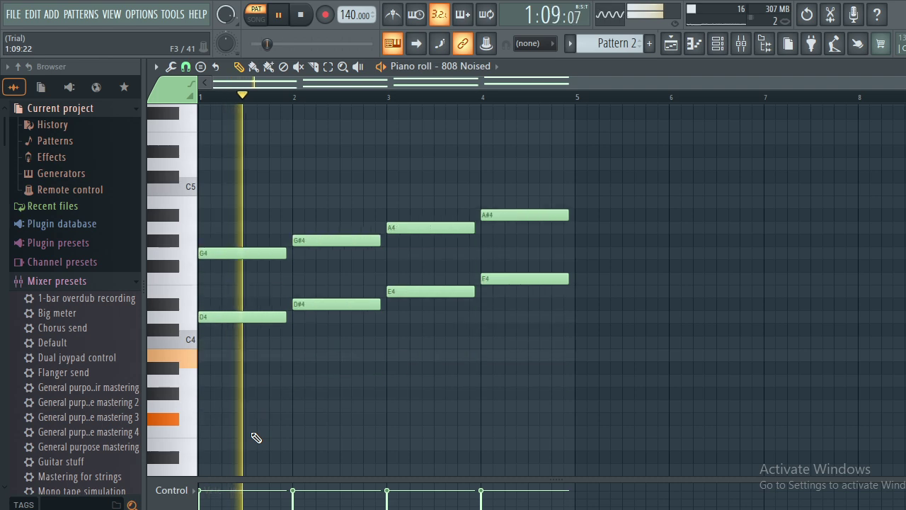
key("shift+Up")
key("shift+Up")
key("shift+Up")
key("shift+Up")
key("shift+Up")
key("shift+Up")
key("shift+Up")
key("shift+Up")
key("shift+Up")
key("shift+Up")
key("shift+Up")
key("shift+Up")
key("shift+Up")
key("shift+Up")
key("shift+Up")
key("shift+Up")
key("shift+Up")
key("shift+Up")
key("shift+Up")
key("shift+Up")
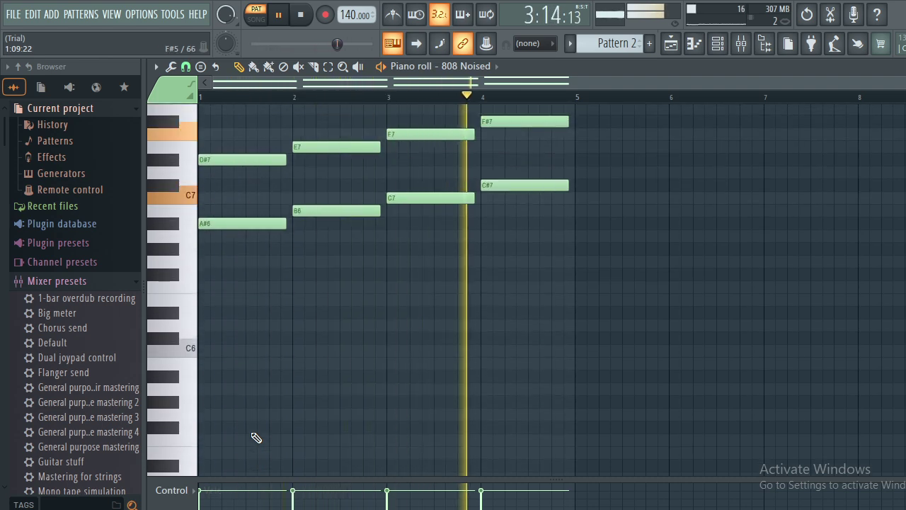
key("shift+Up")
key("shift+Up")
key("shift+Up")
key("shift+Up")
key("shift+Up")
key("shift+Up")
key("shift+Up")
key("shift+Up")
key("shift+Up")
key("shift+Up")
key("shift+Up")
key("shift+Up")
key("shift+Up")
key("shift+Up")
key("shift+Up")
key("shift+Up")
key("shift+Up")
key("shift+Up")
key("shift+Up")
key("shift+Up")
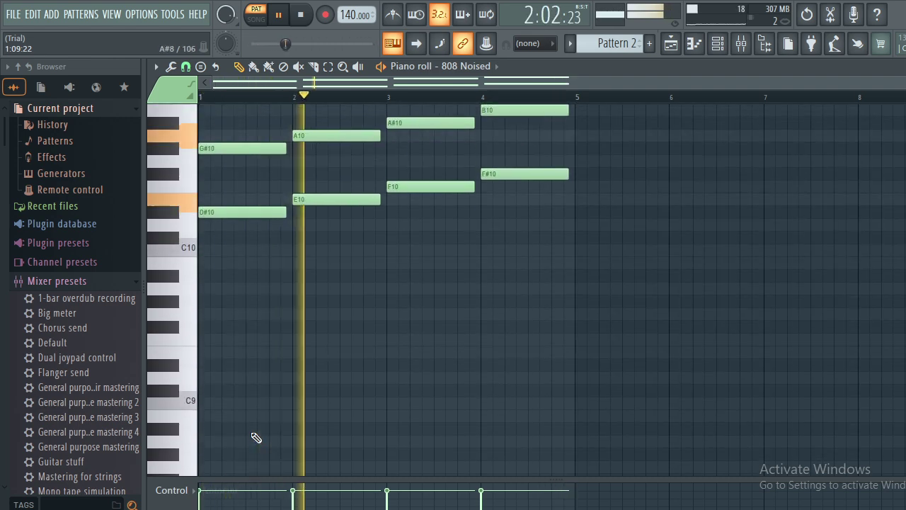
key("shift+Up")
key("shift+Up")
key("shift+Up")
key("shift+Up")
key("shift+Up")
key("shift+Up")
key("shift+Up")
key("shift+Up")
Transpose all the 808 Noised notes down until the first bar holds C0 and F0, listening during playback.
key("shift+Down")
key("shift+Down")
key("shift+Down")
key("shift+Down")
key("shift+Down")
key("shift+Down")
key("shift+Down")
key("shift+Down")
key("shift+Down")
key("shift+Down")
key("shift+Down")
key("shift+Down")
key("shift+Down")
key("shift+Down")
key("shift+Down")
key("shift+Down")
key("shift+Down")
key("shift+Down")
key("shift+Down")
key("shift+Down")
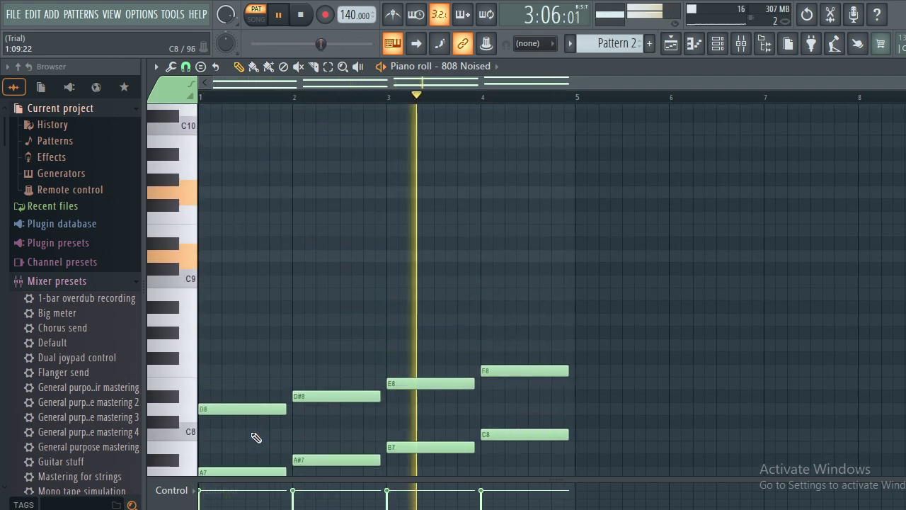
key("shift+Down")
key("shift+Down")
key("shift+Down")
key("shift+Down")
key("shift+Down")
key("shift+Down")
key("shift+Down")
key("shift+Down")
key("shift+Down")
key("shift+Down")
key("shift+Down")
key("shift+Down")
key("shift+Down")
key("shift+Down")
key("shift+Down")
key("shift+Down")
key("shift+Down")
key("shift+Down")
key("shift+Down")
key("shift+Down")
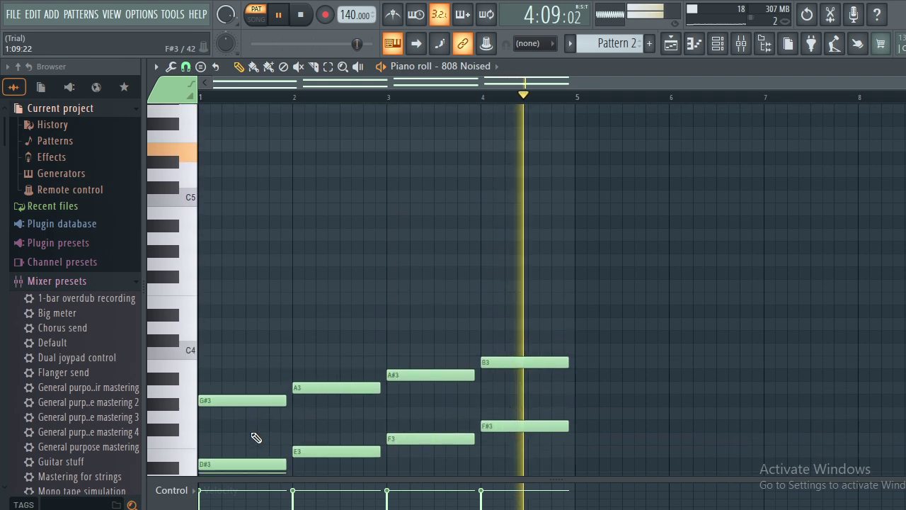
key("shift+Down")
key("shift+Down")
key("shift+Down")
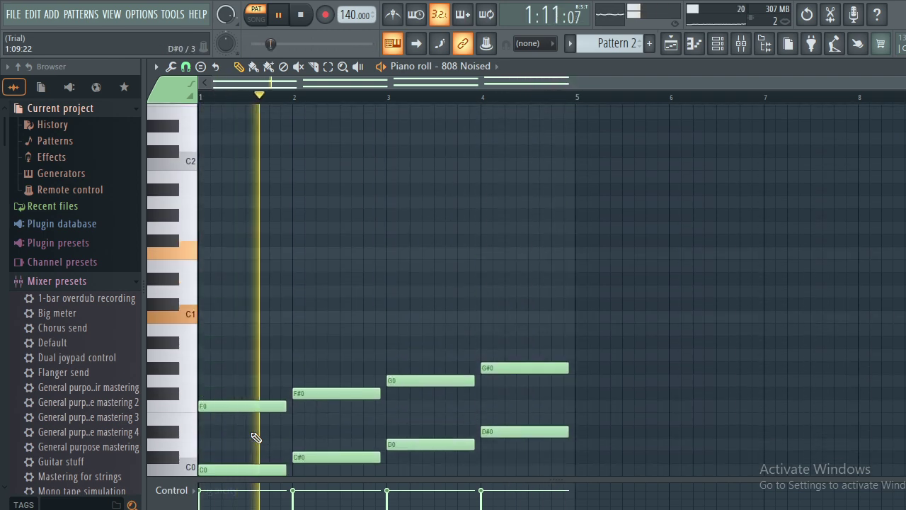
Transpose all the 808 Noised notes up until the first bar holds C3 and F3, listening during playback.
key("shift+Up")
key("shift+Up")
key("shift+Up")
key("shift+Up")
key("shift+Up")
key("shift+Up")
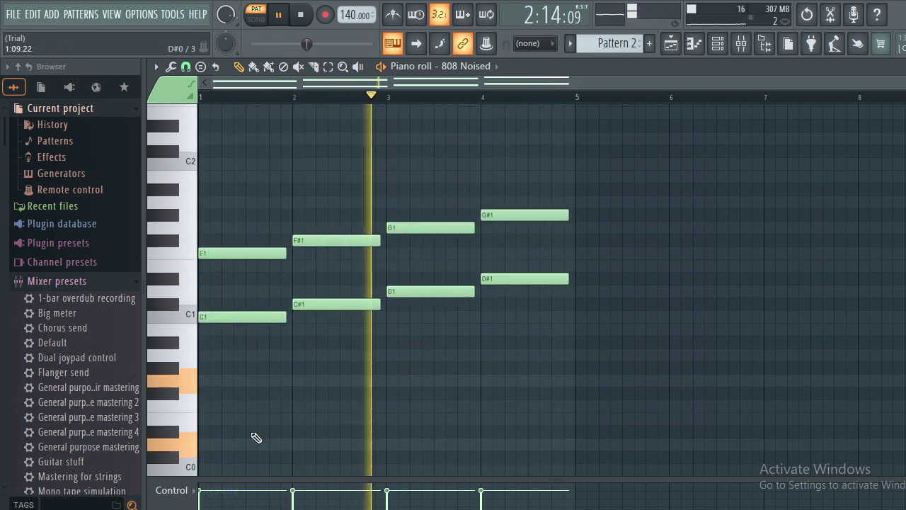
key("shift+Up")
key("shift+Up")
key("shift+Up")
key("shift+Up")
key("shift+Up")
key("shift+Up")
key("shift+Up")
key("shift+Up")
key("shift+Up")
key("shift+Up")
key("shift+Up")
key("shift+Up")
key("shift+Up")
key("shift+Up")
key("shift+Up")
key("shift+Up")
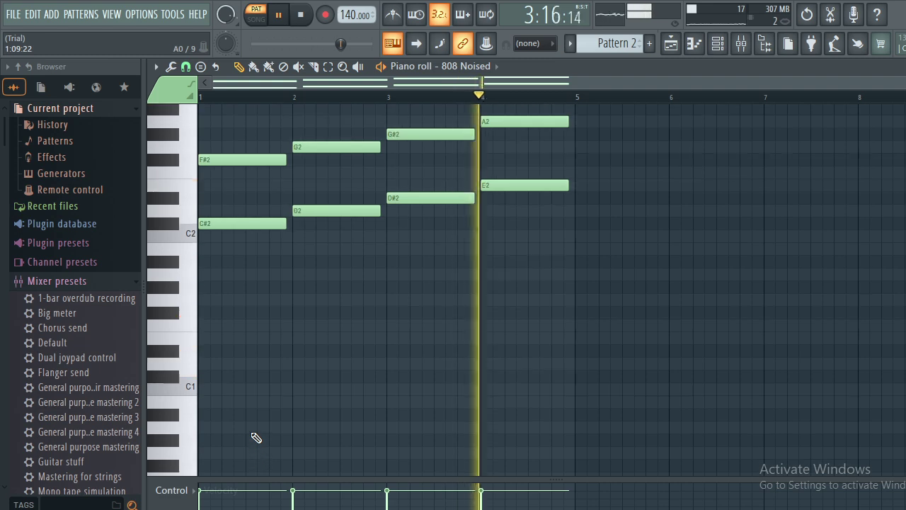
key("shift+Up")
key("shift+Up")
key("shift+Up")
key("shift+Up")
key("shift+Up")
key("shift+Up")
key("shift+Up")
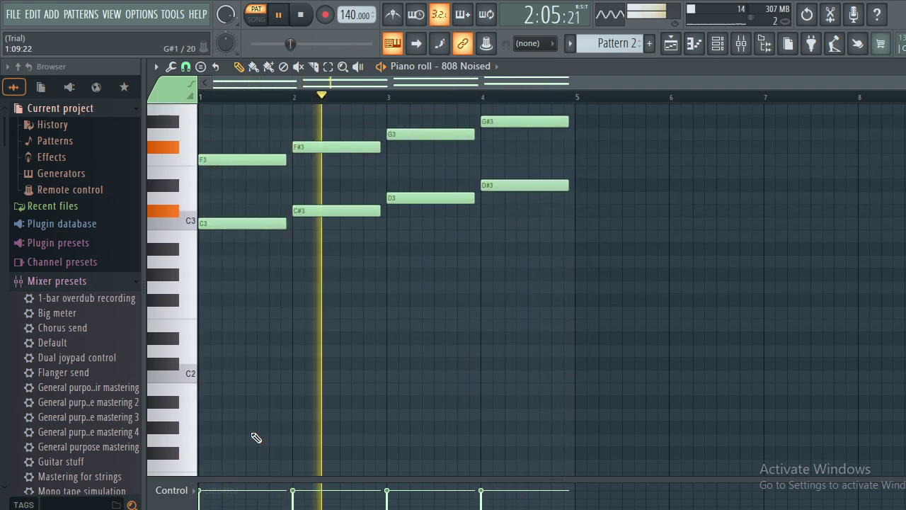
Try a D#3 note from the middle of bar 1, shortened to end with the bar's other notes, and delete it.
left_click(247, 187)
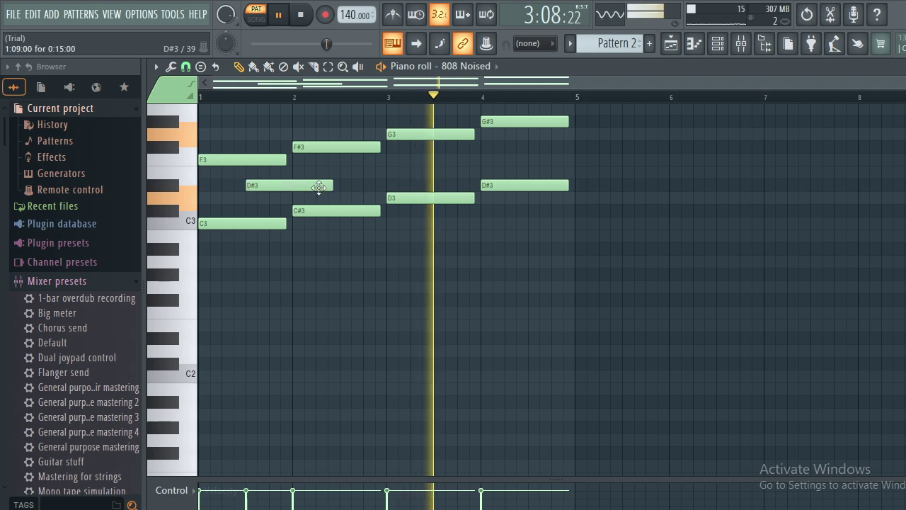
left_click_drag(327, 187, 286, 188)
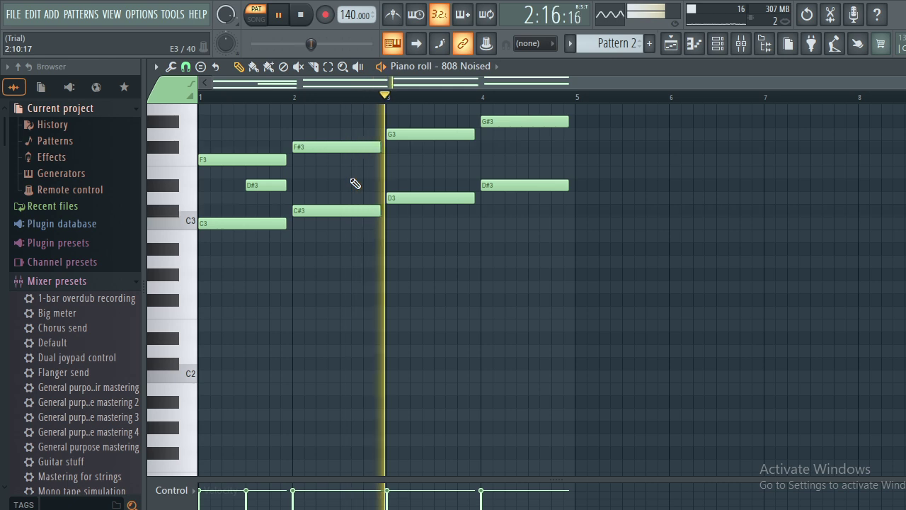
right_click(268, 185)
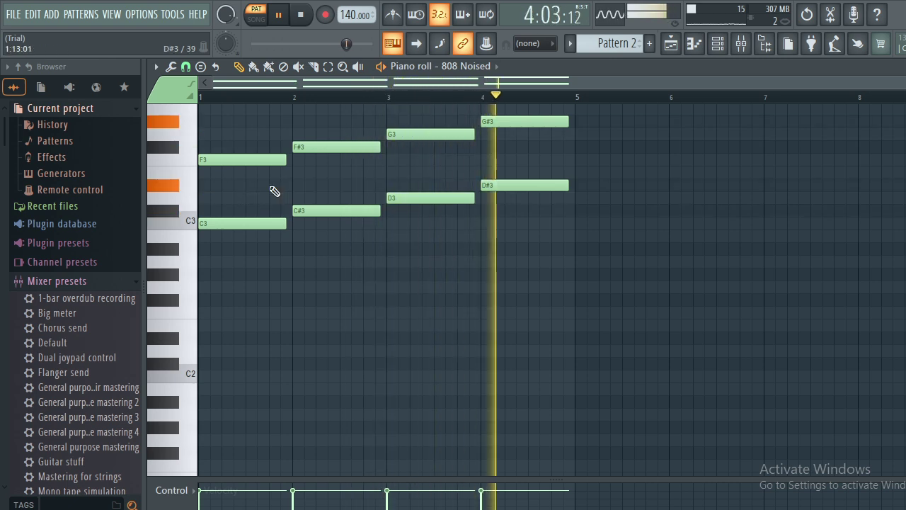
Delete both voices of the 808 Noised part in all four bars, leaving the piano roll empty.
right_click(241, 160)
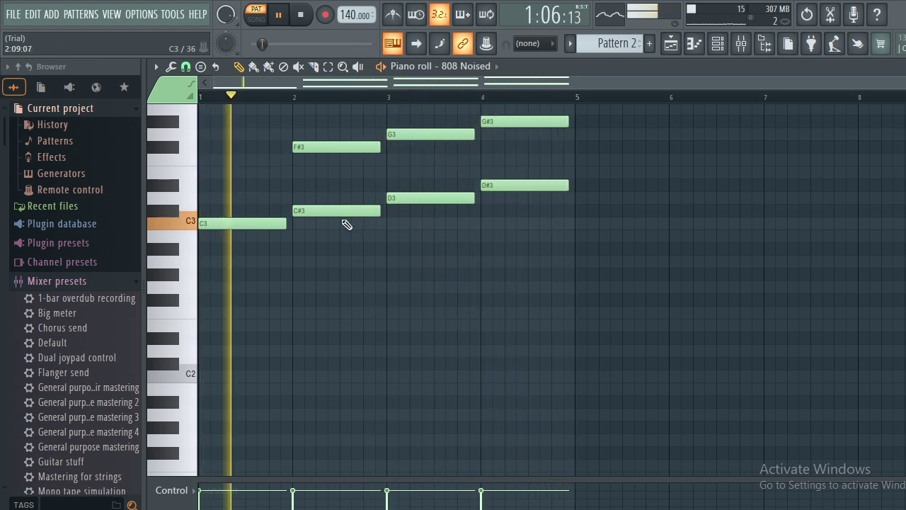
right_click(269, 223)
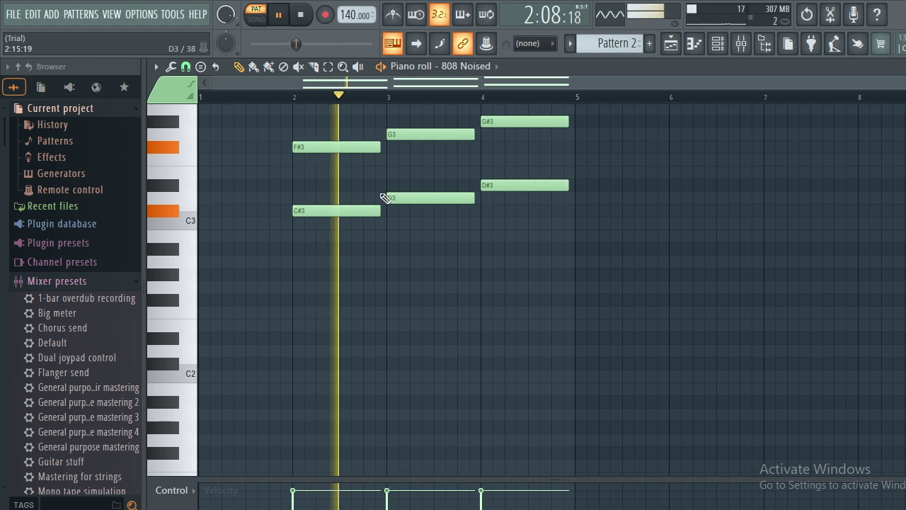
right_click(351, 147)
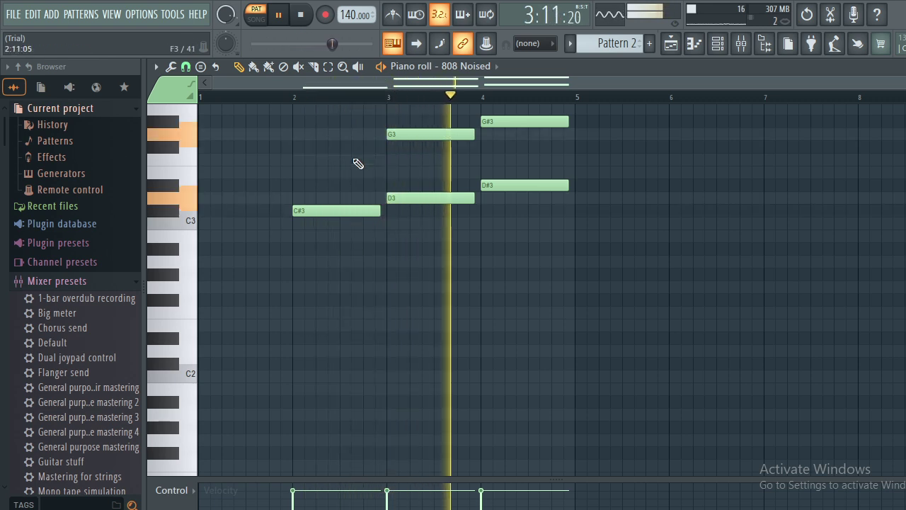
right_click(351, 211)
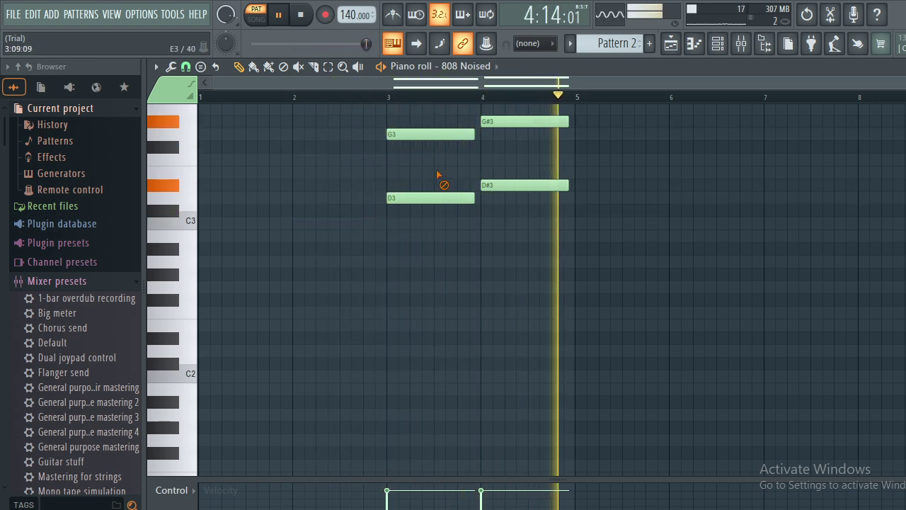
right_click(441, 133)
right_click(453, 197)
right_click(507, 121)
right_click(522, 183)
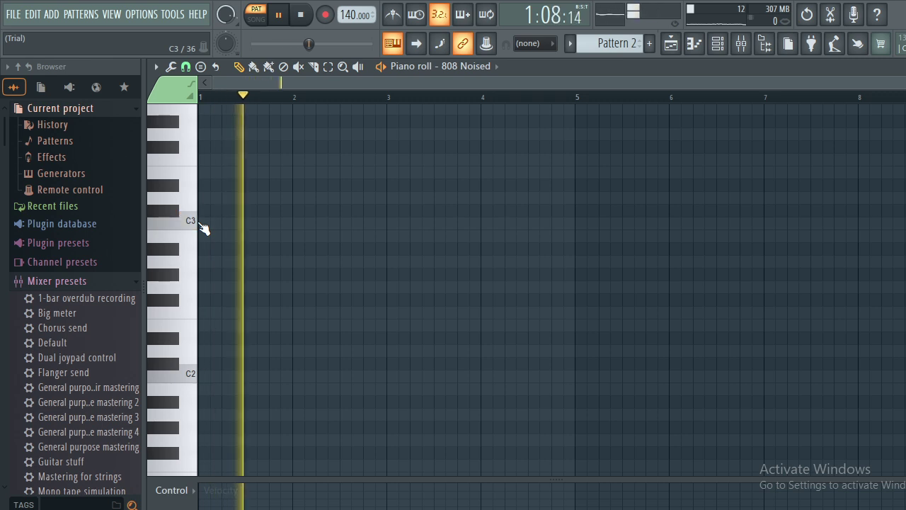
Add a C3 note at the start of bar 1 and lengthen it to 15 steps.
left_click(201, 223)
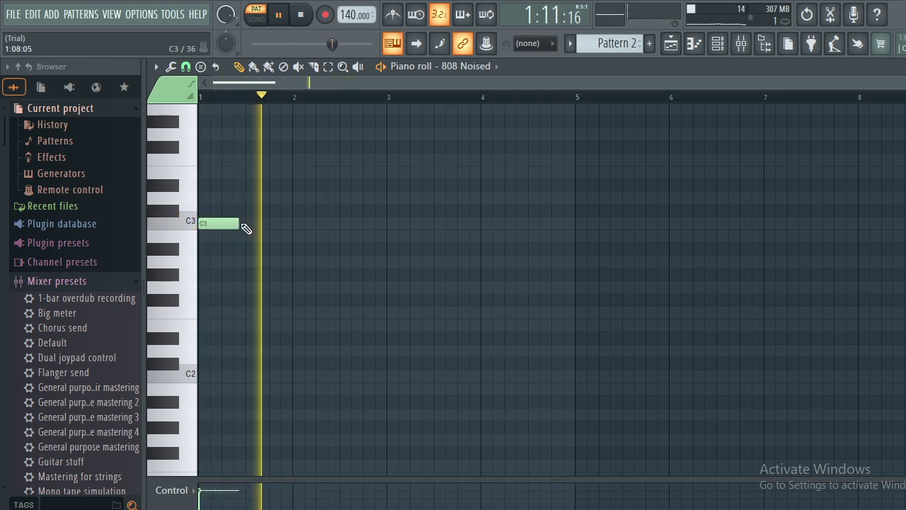
left_click_drag(239, 223, 284, 224)
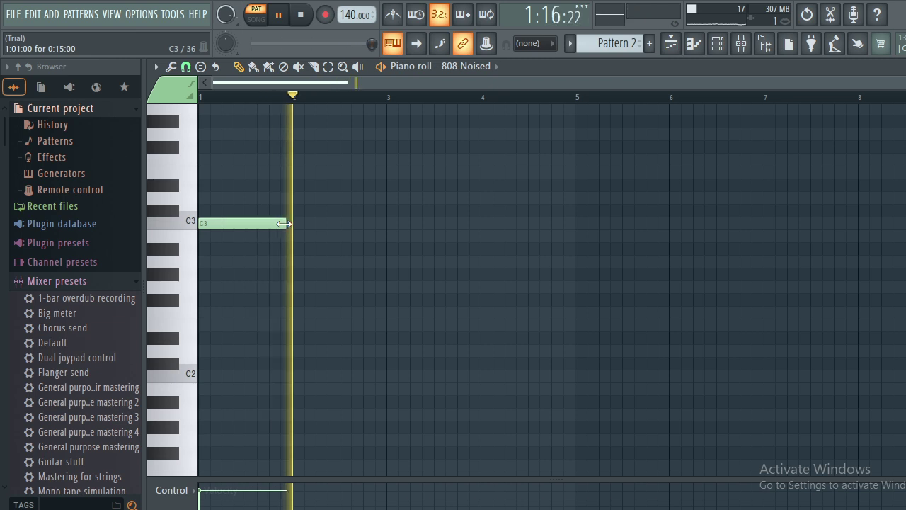
Try 15-step D3, E3 and F3 notes staggered two steps apart in bar 1 plus a C3 in bar 2, and delete them.
left_click(211, 196)
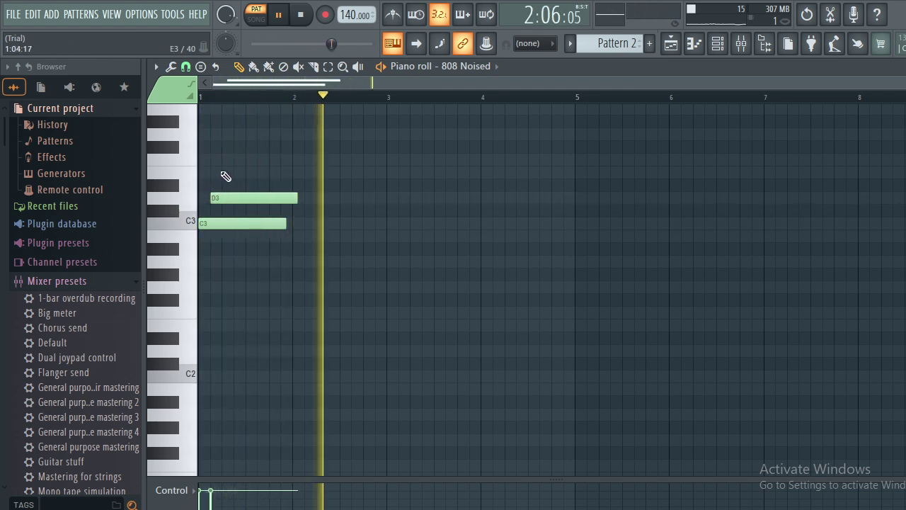
left_click(223, 172)
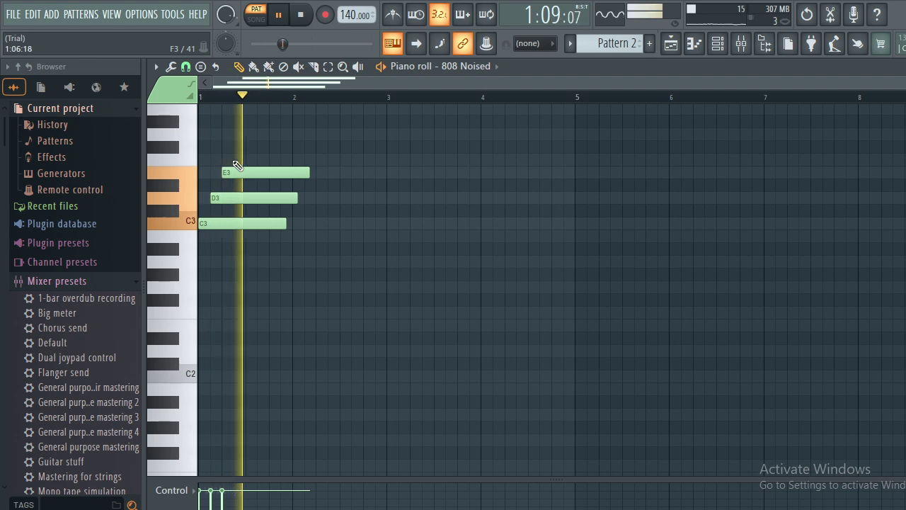
left_click(237, 160)
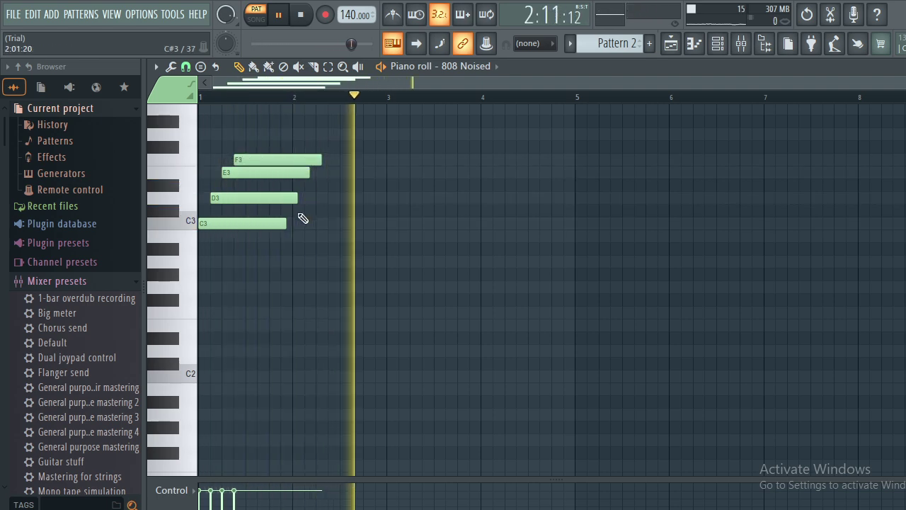
left_click(295, 224)
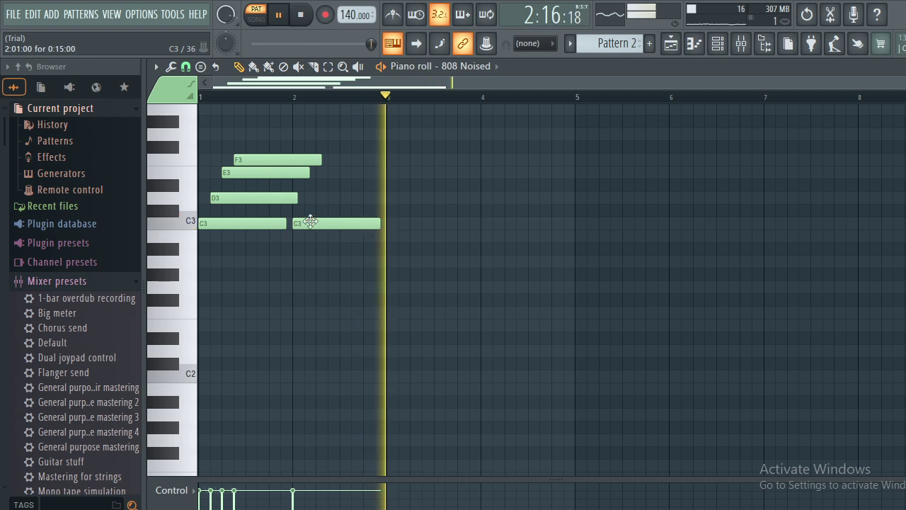
right_click(315, 223)
right_click(292, 160)
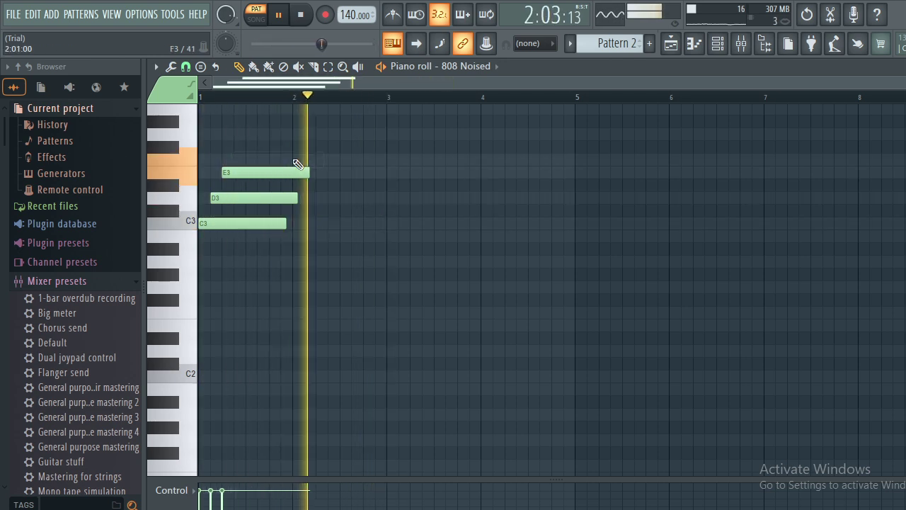
right_click(297, 174)
right_click(294, 199)
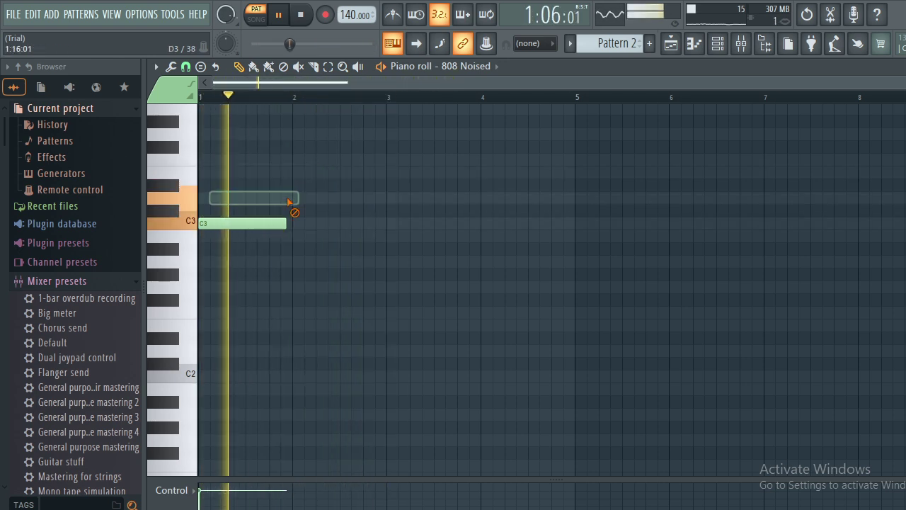
Add 15-step notes C#3, D#3 and E3 at the starts of bars 2, 3 and 4.
left_click(296, 211)
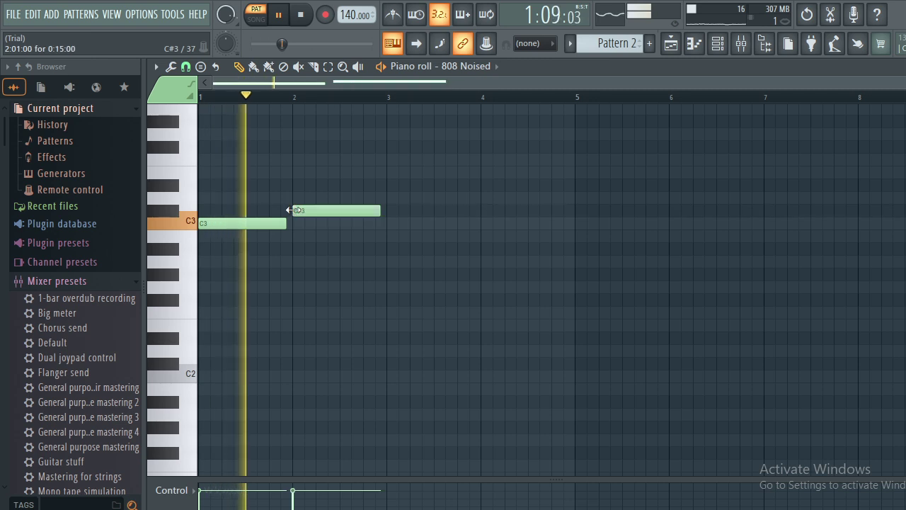
left_click(389, 185)
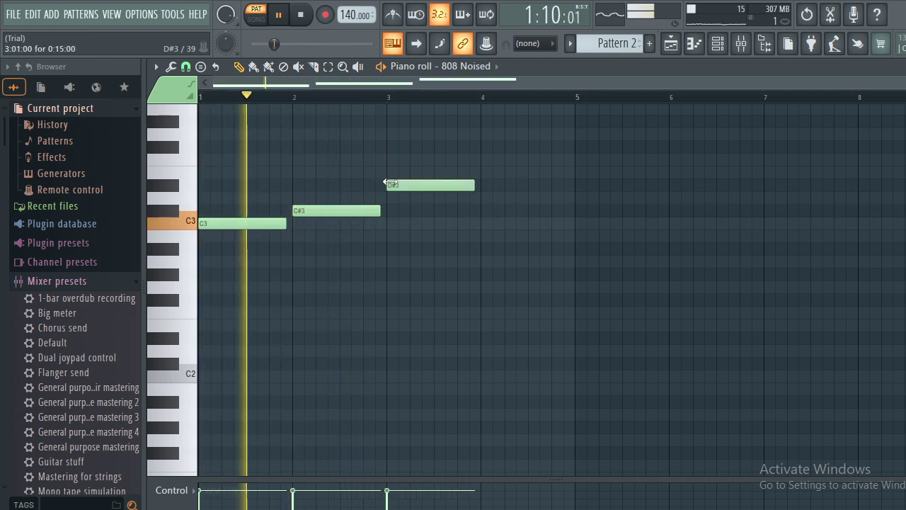
left_click(482, 172)
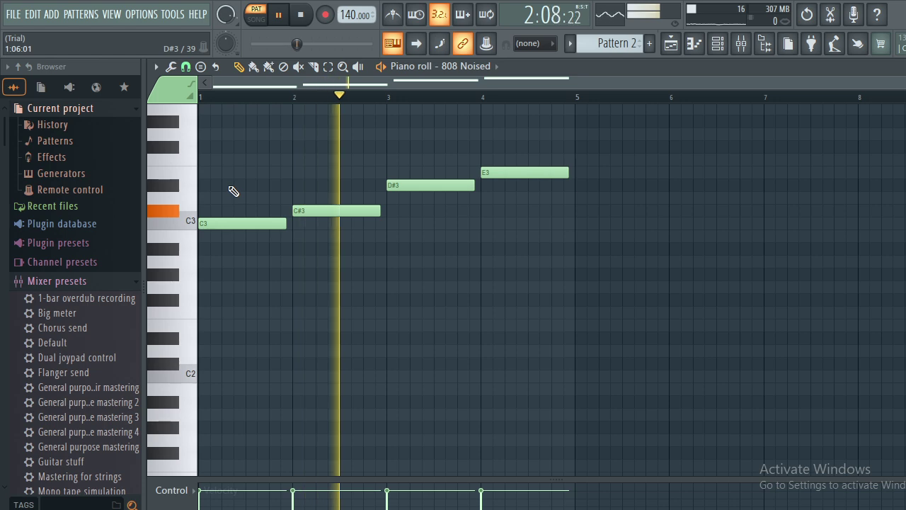
Add a 3-step G3 note on the fifth step of each of the four bars.
left_click(225, 135)
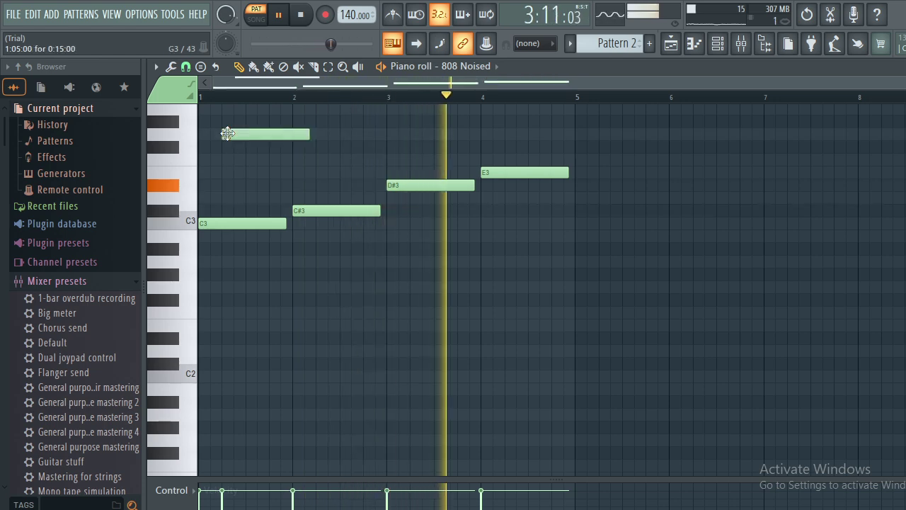
left_click_drag(309, 134, 238, 134)
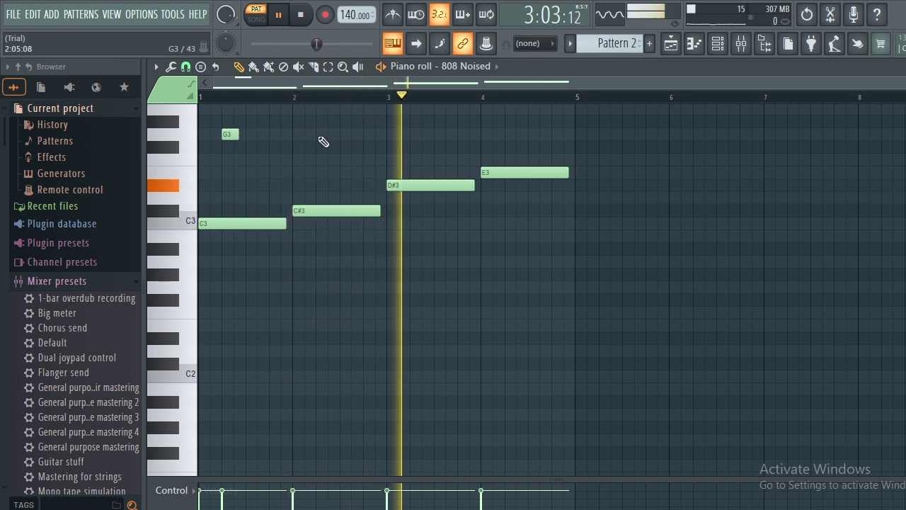
left_click(320, 134)
left_click(412, 137)
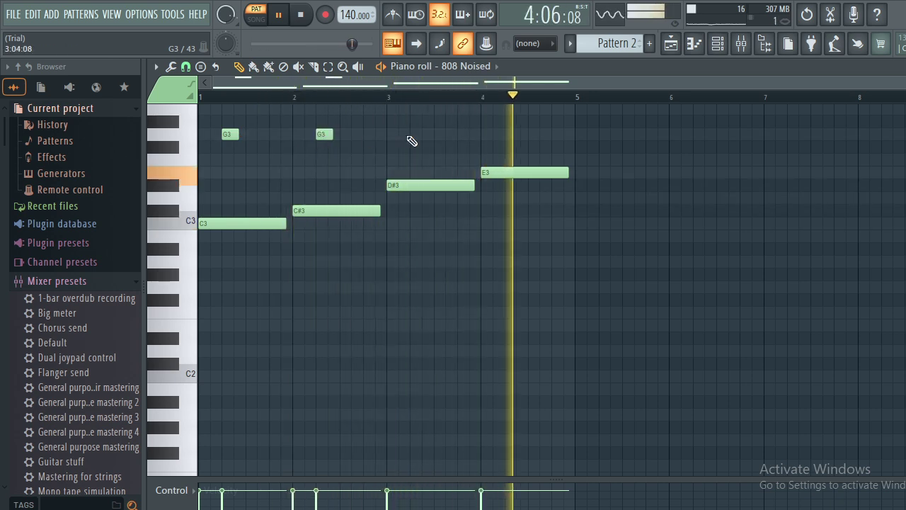
left_click(508, 134)
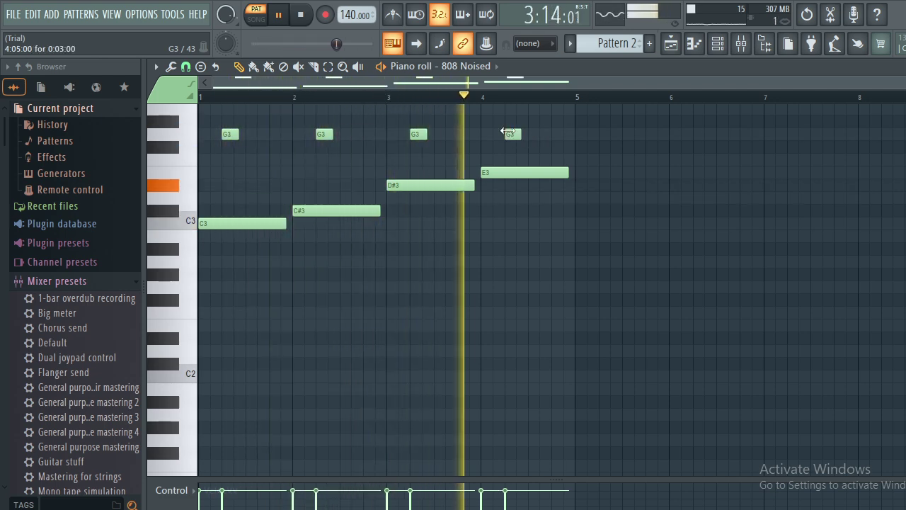
key("ctrl+s")
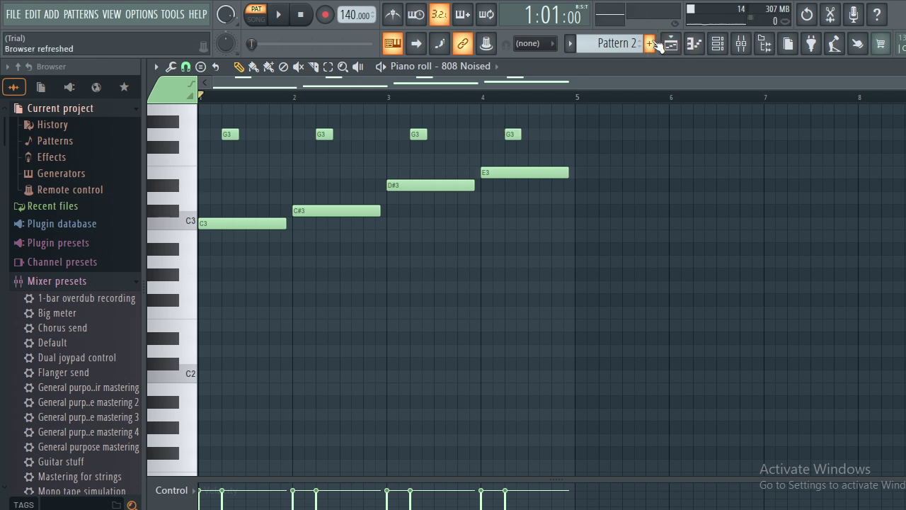
Switch the piano roll to the 808 Synth Clean channel and open the channel rack.
left_click(475, 68)
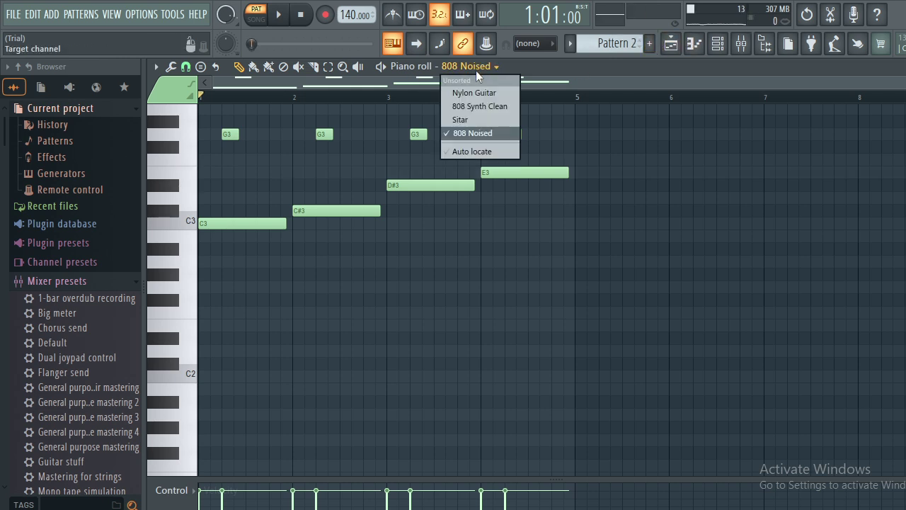
left_click(476, 100)
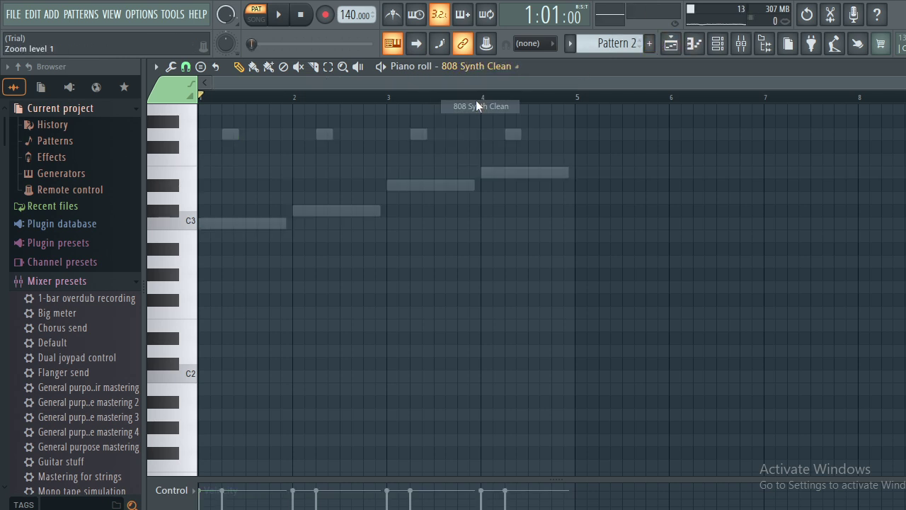
left_click(506, 66)
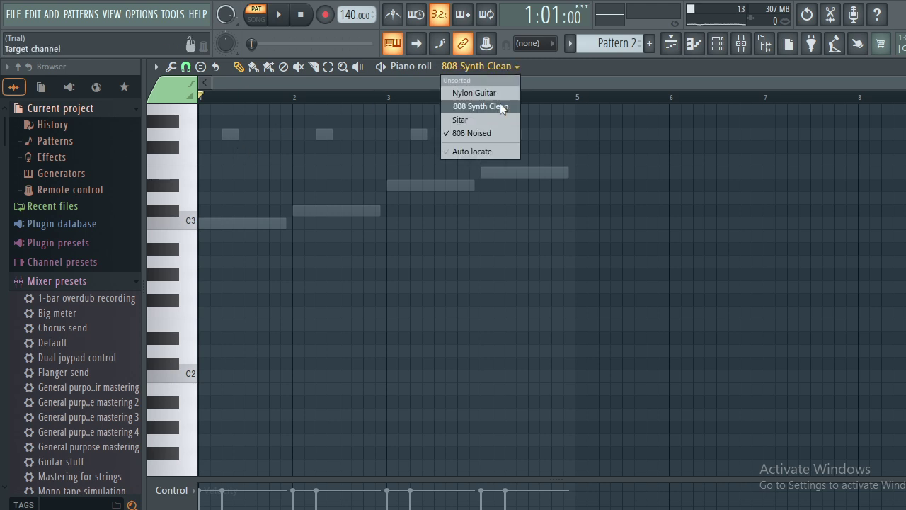
left_click(675, 40)
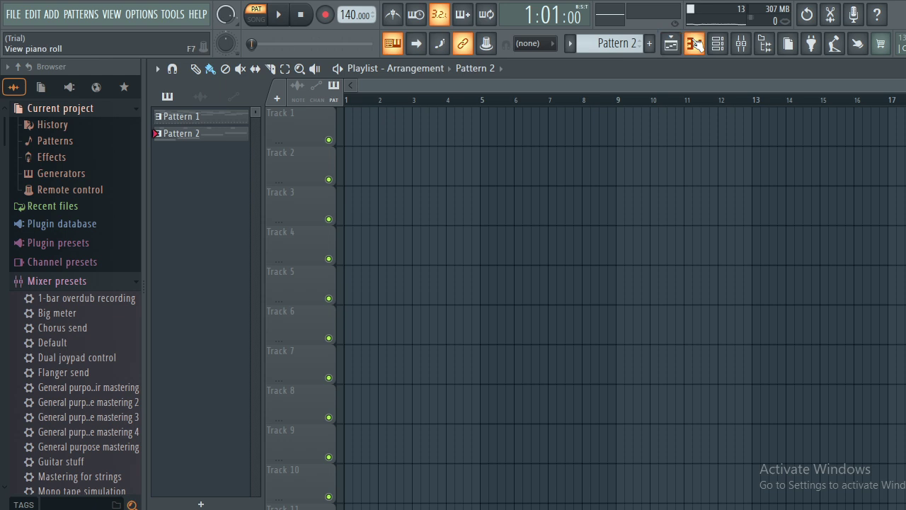
left_click(697, 44)
left_click(718, 44)
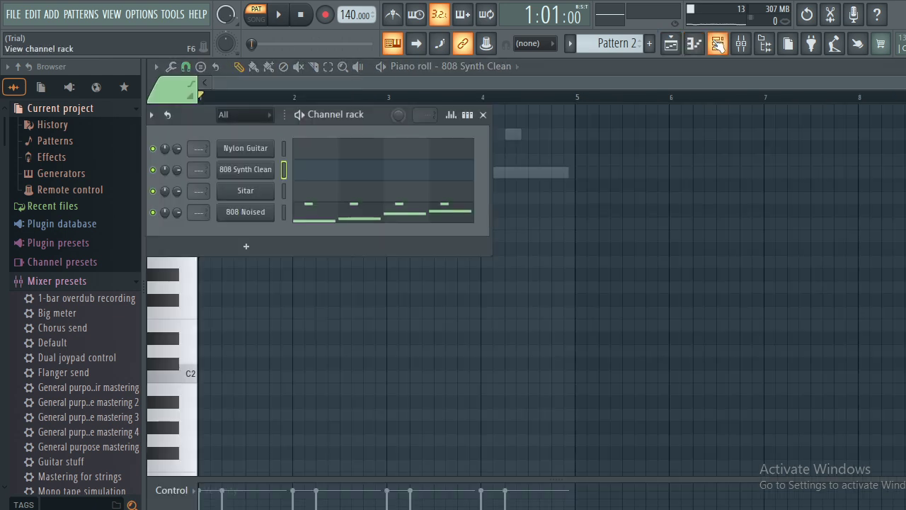
Copy the 808 Noised notes into the 808 Synth Clean channel and close the channel rack.
left_click(285, 211)
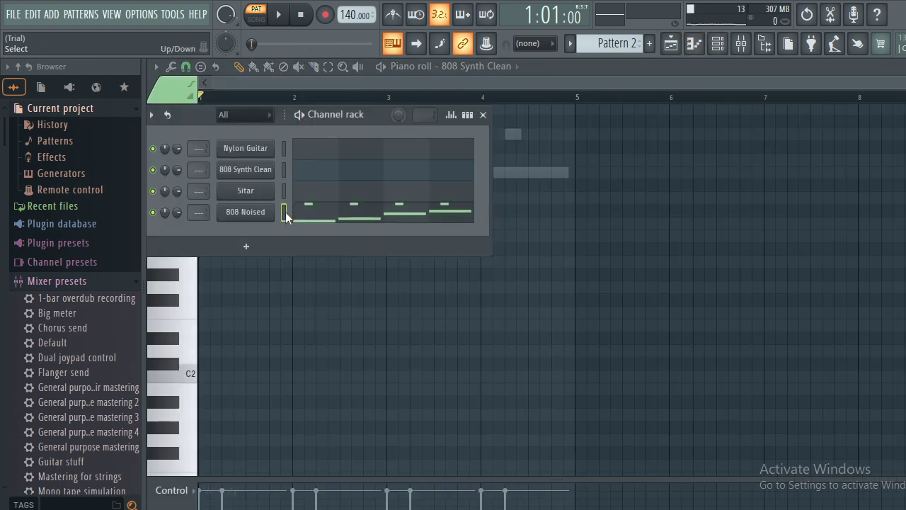
left_click(284, 170)
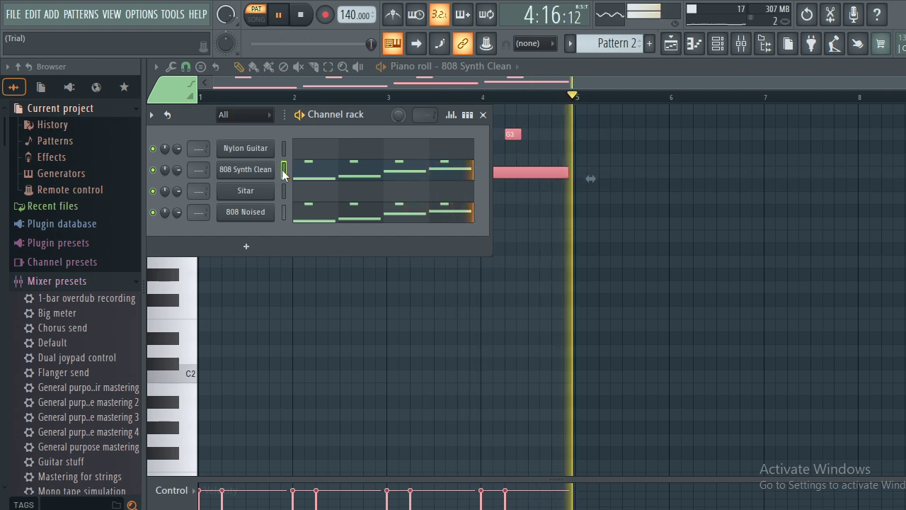
left_click(484, 116)
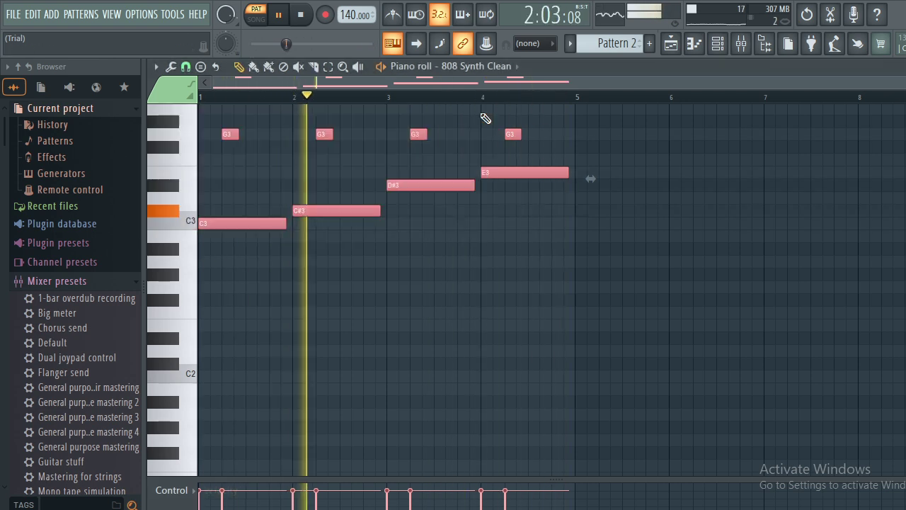
Clone Pattern 1 in the playlist's pattern list, and split the original Pattern 1 by channel.
left_click(694, 45)
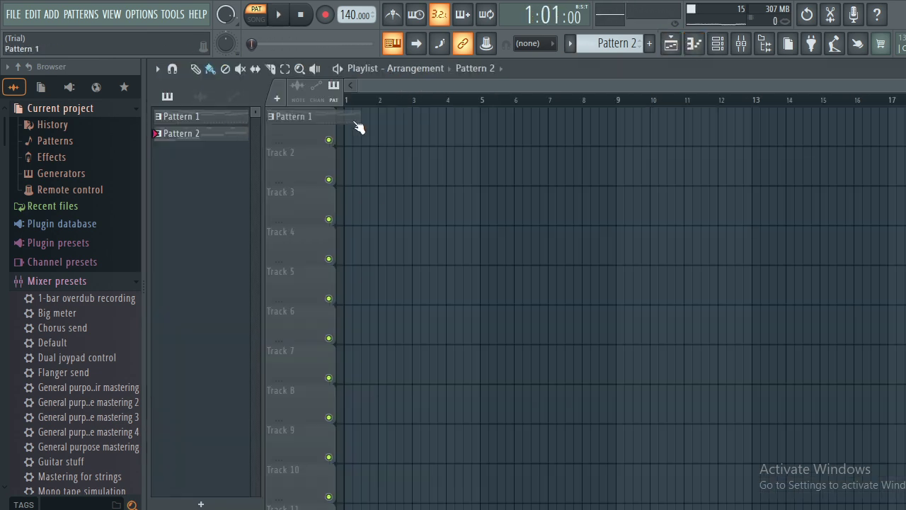
left_click_drag(359, 127, 224, 120)
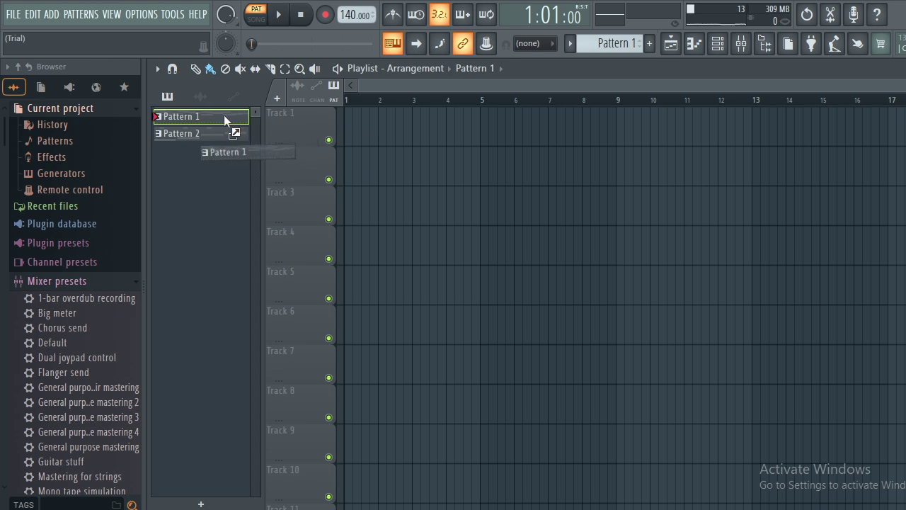
right_click(224, 115)
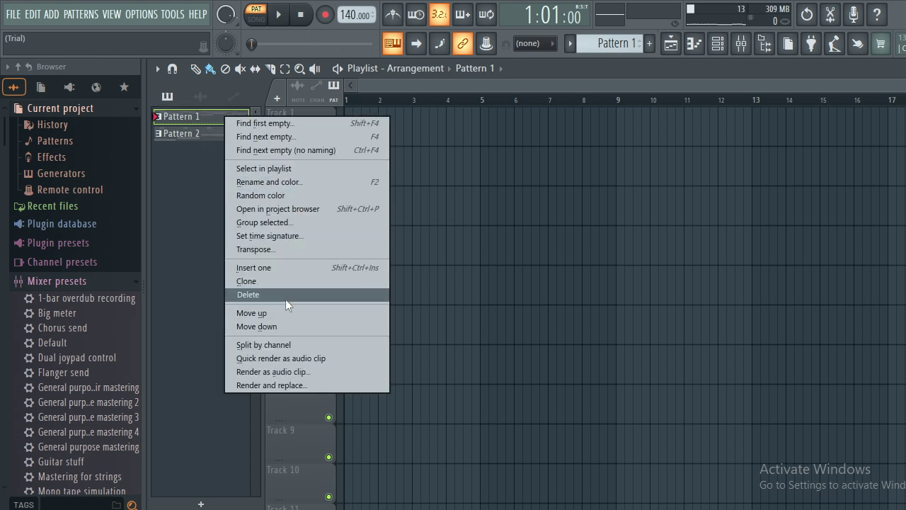
left_click(285, 281)
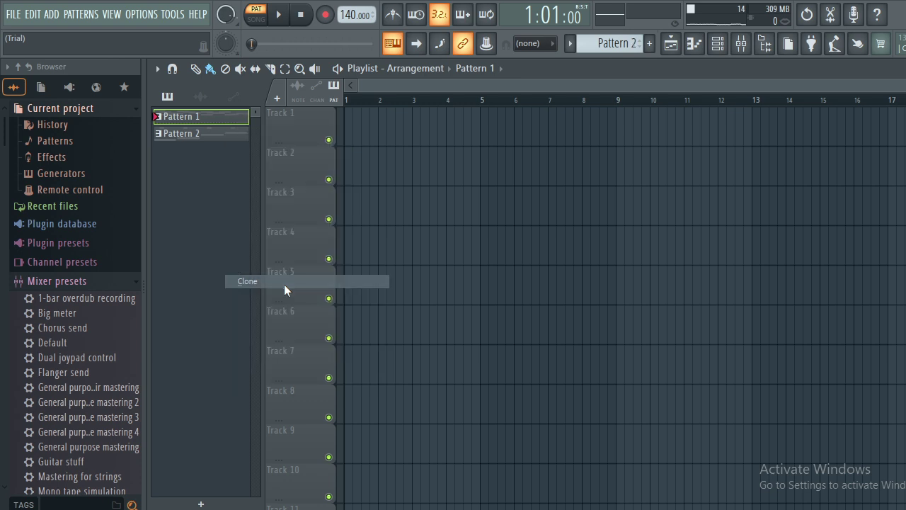
right_click(207, 117)
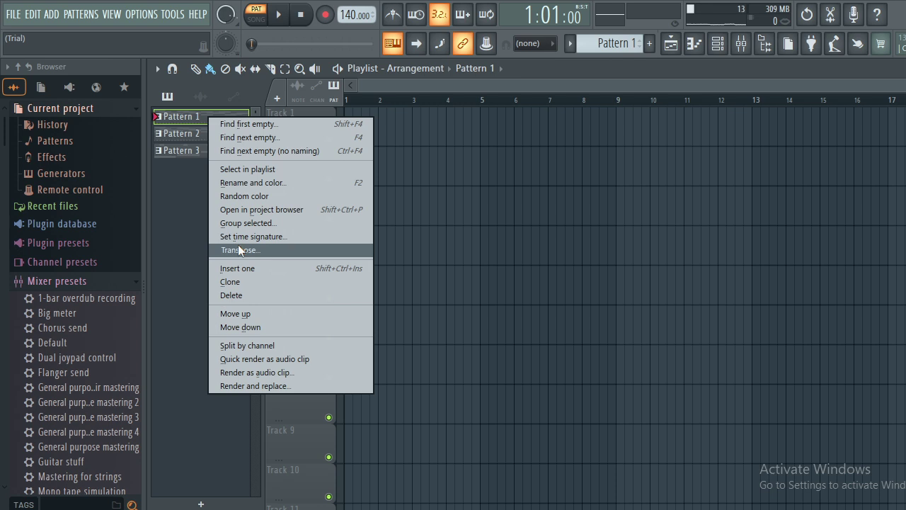
left_click(246, 343)
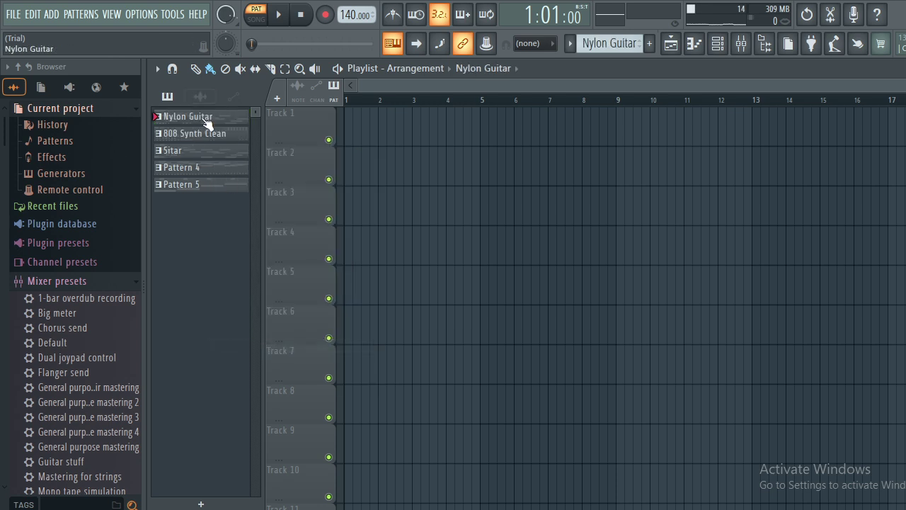
Place Nylon Guitar clips on Track 1 at bars 1, 5 and 9, and an 808 Synth Clean clip on Track 2 at bar 5.
left_click_drag(212, 124, 349, 128)
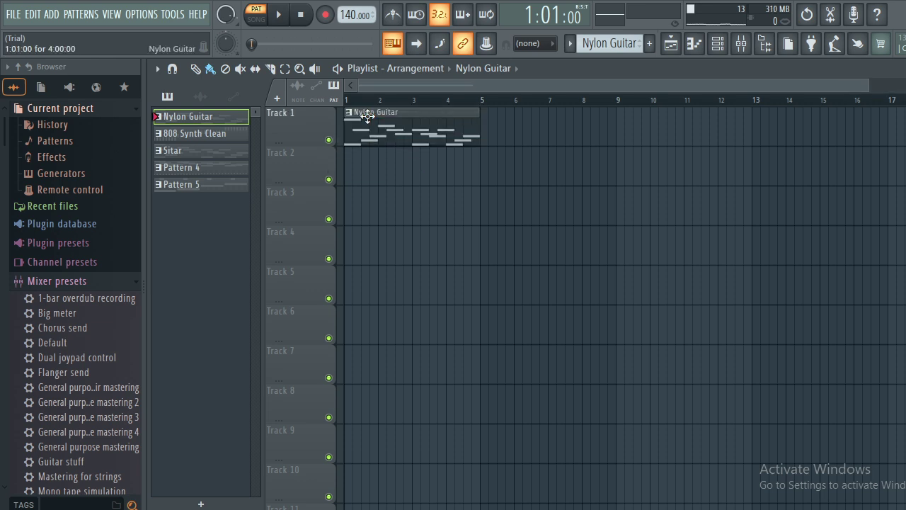
left_click_drag(205, 138, 480, 157)
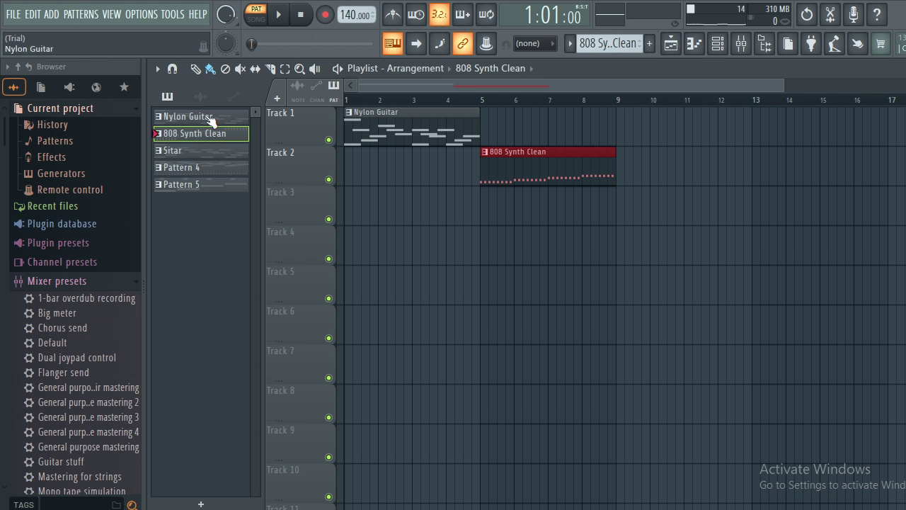
left_click_drag(210, 121, 481, 122)
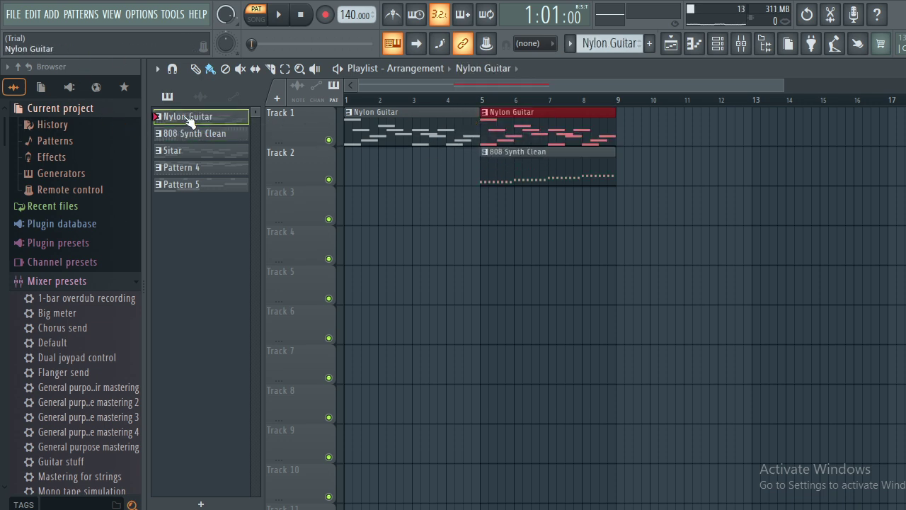
left_click_drag(379, 114, 381, 113)
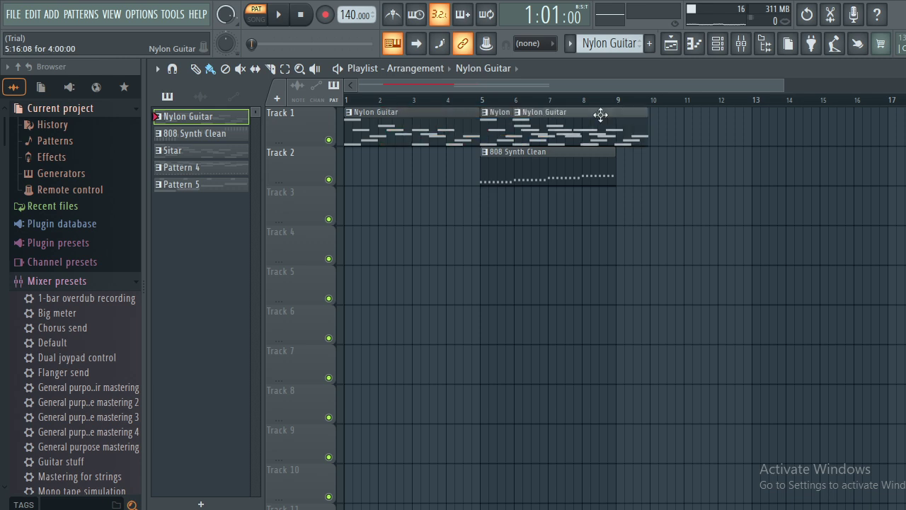
left_click_drag(601, 115, 658, 121)
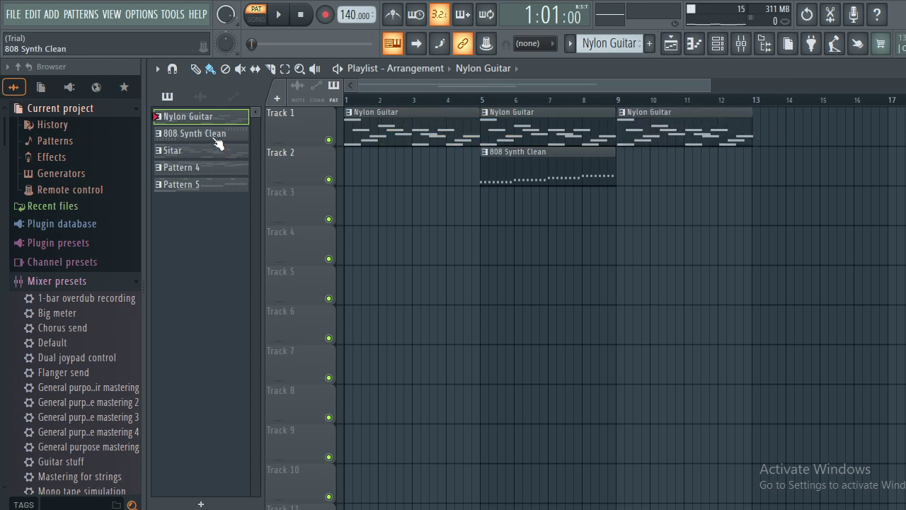
Place 808 Synth Clean and Sitar at bar 9 on Tracks 2 and 3, and Patterns 4 and 5 at bar 13 on Tracks 4 and 5.
left_click_drag(218, 144, 617, 173)
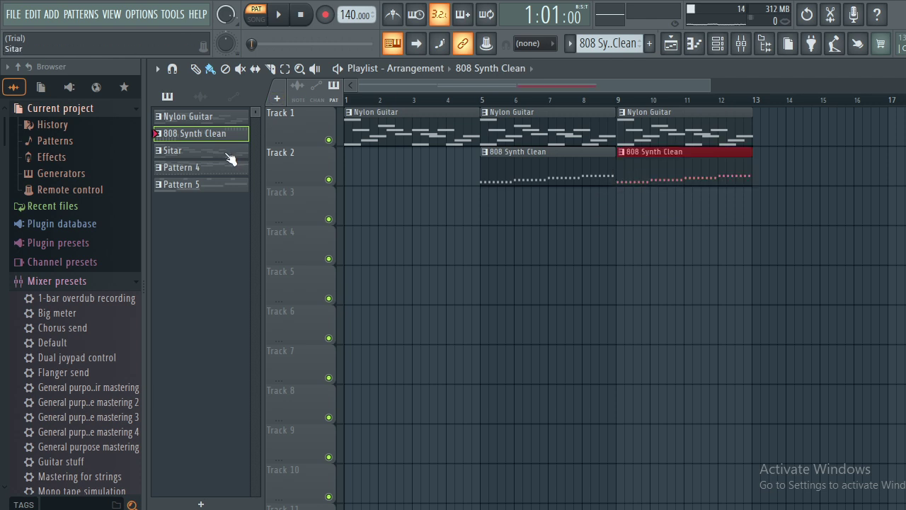
left_click_drag(228, 154, 696, 219)
left_click_drag(610, 211, 616, 212)
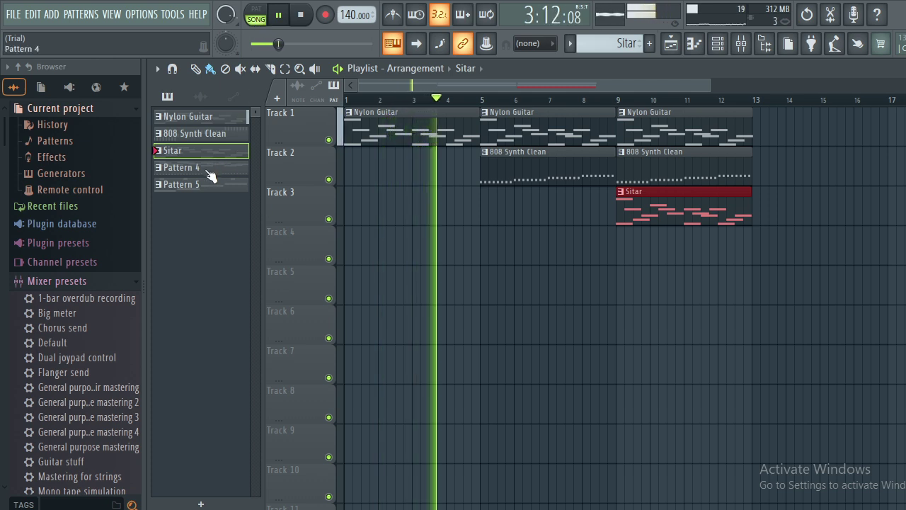
left_click_drag(210, 175, 752, 243)
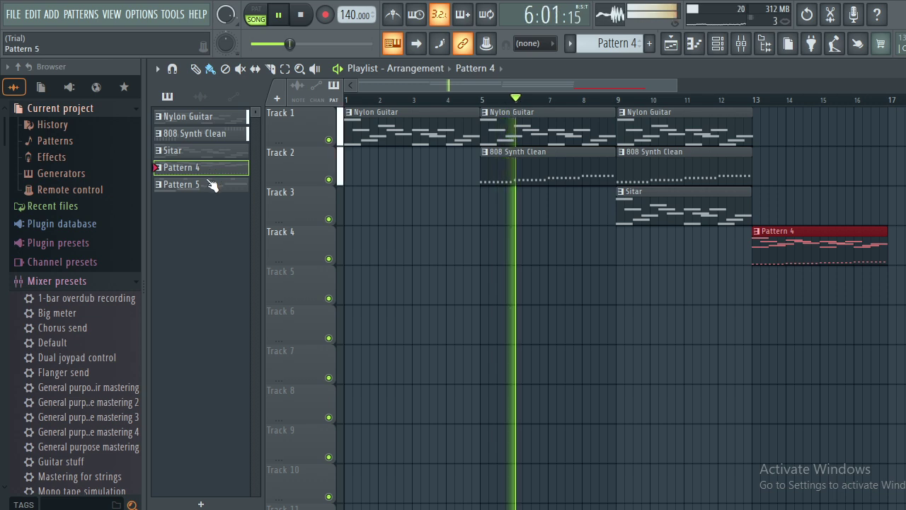
left_click_drag(210, 185, 788, 284)
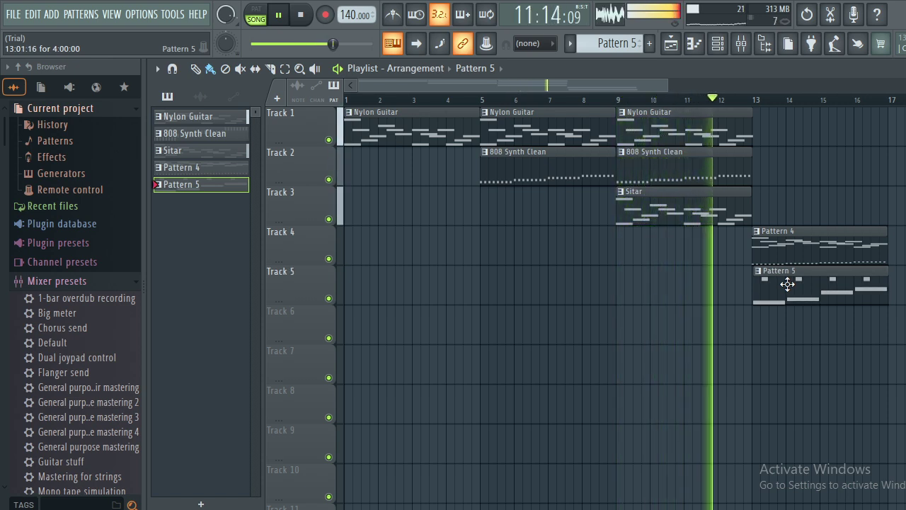
Move the 808 Synth Clean clips to bars 1 and 5 and Sitar to bar 5, and add another 808 Synth Clean at bar 9.
left_click_drag(522, 151, 380, 158)
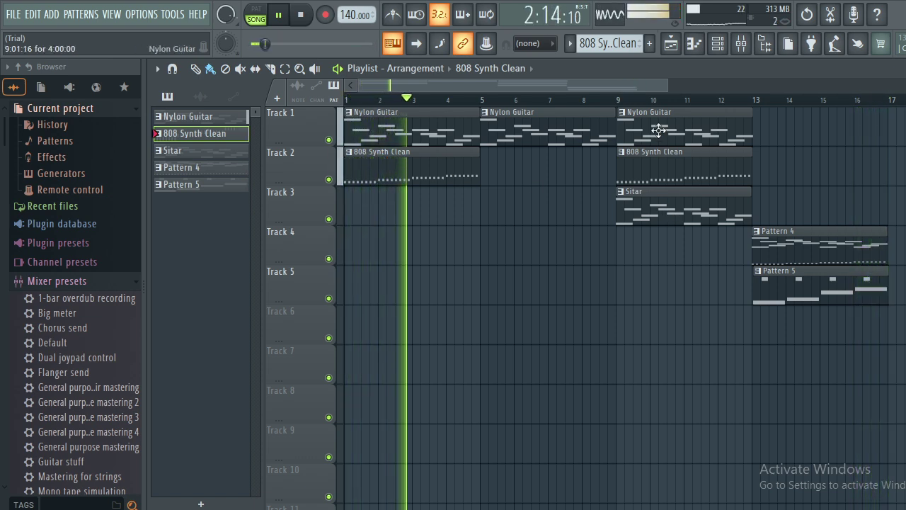
left_click_drag(662, 155, 527, 155)
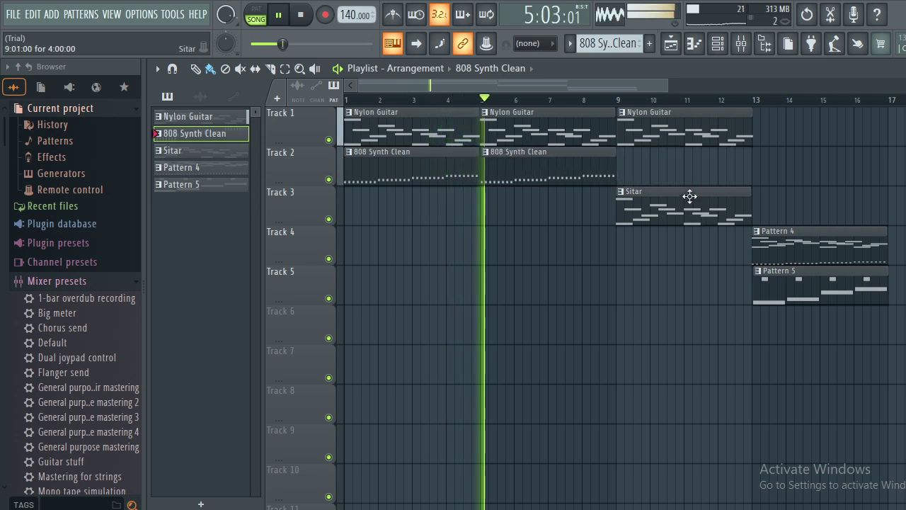
left_click_drag(691, 197, 554, 206)
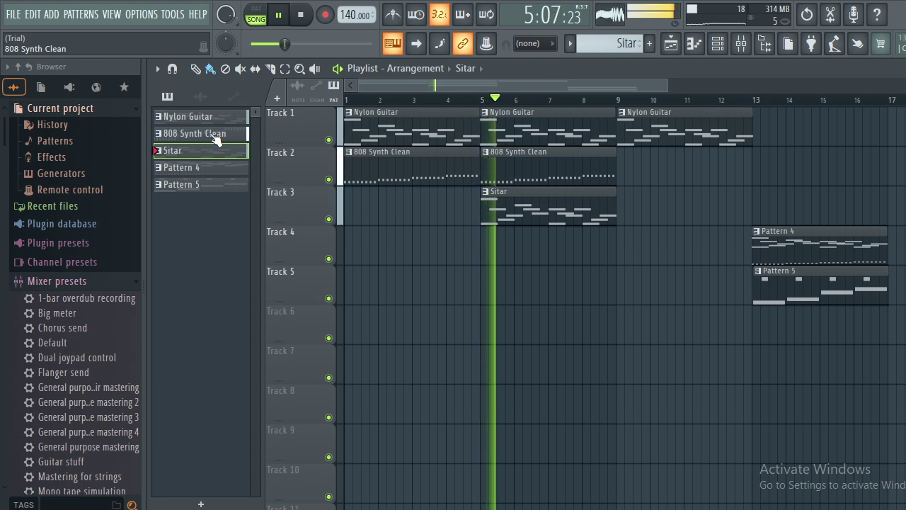
left_click_drag(216, 138, 616, 170)
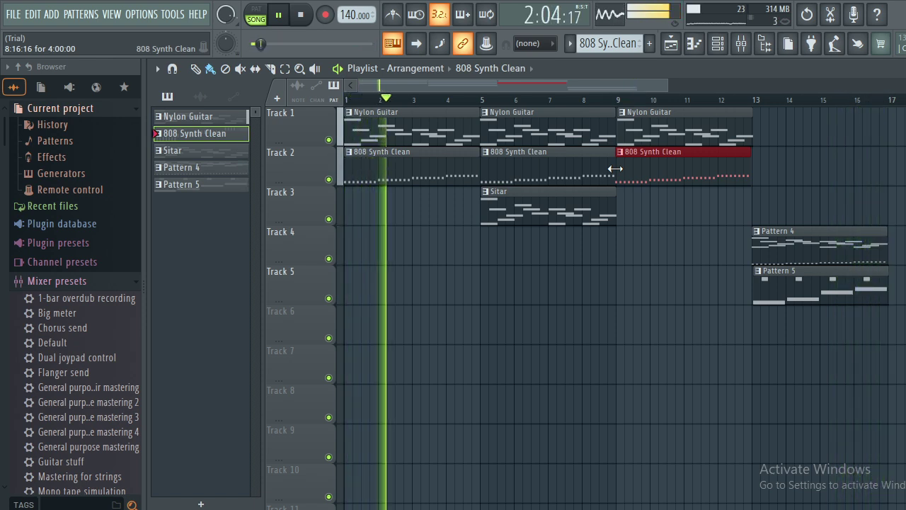
Delete the Pattern 4 clip from the playlist and move the Pattern 5 clip to bar 9 on Track 3.
left_click(765, 233)
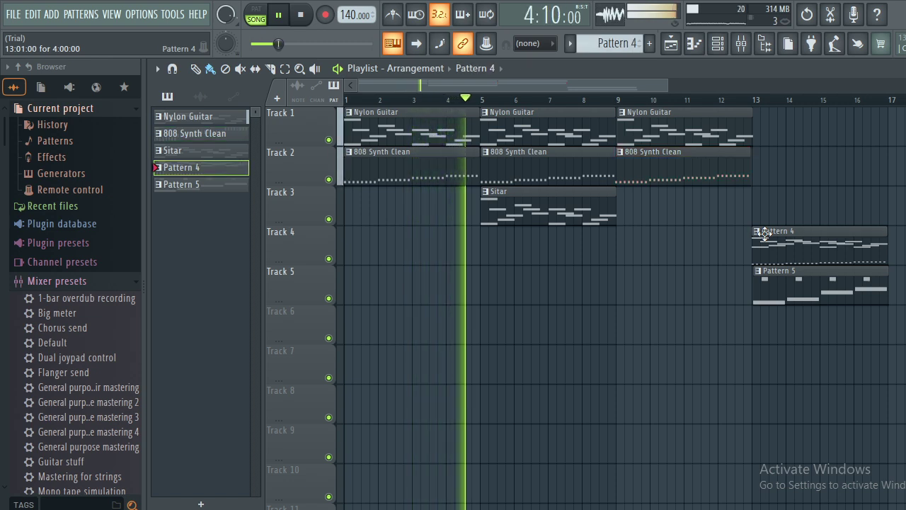
right_click(768, 237)
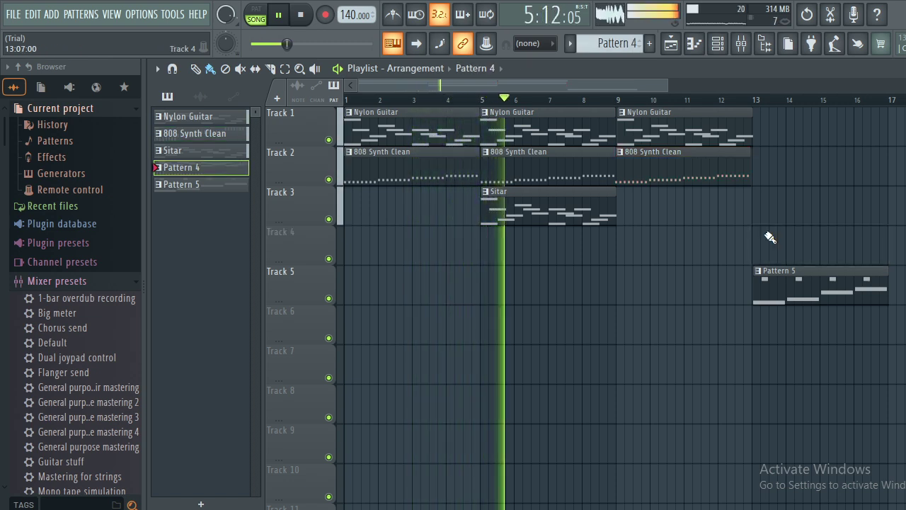
left_click(769, 269)
left_click_drag(769, 224, 637, 208)
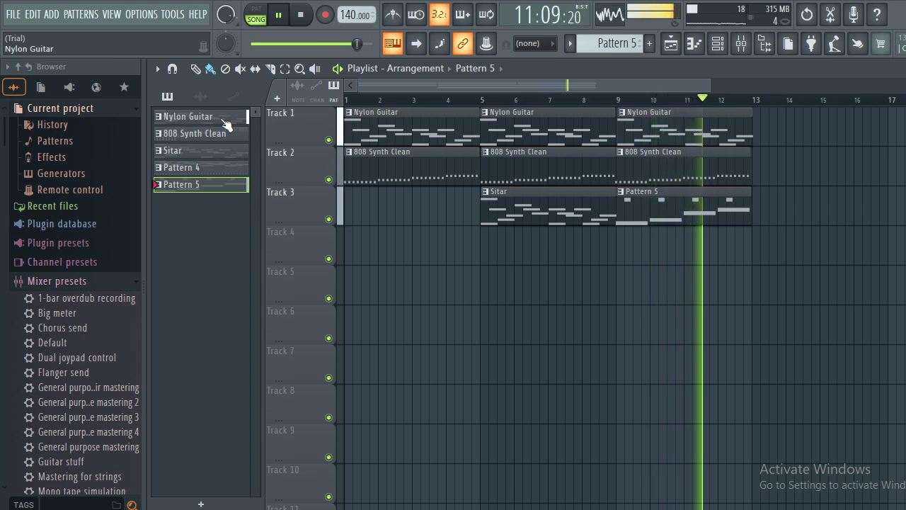
Delete the 808 Synth Clean clip at bar 9 and move the Pattern 5 clip to bar 8 on Track 2.
right_click(704, 156)
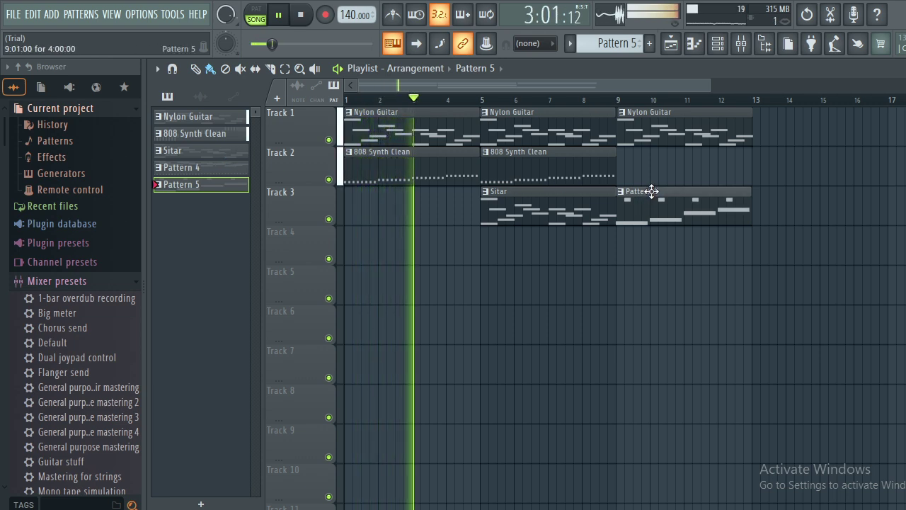
left_click_drag(650, 192, 615, 151)
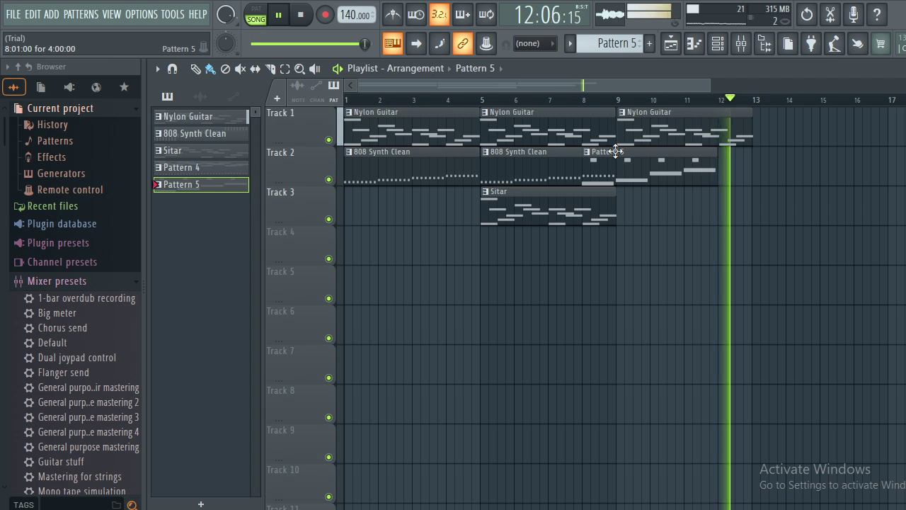
key("space")
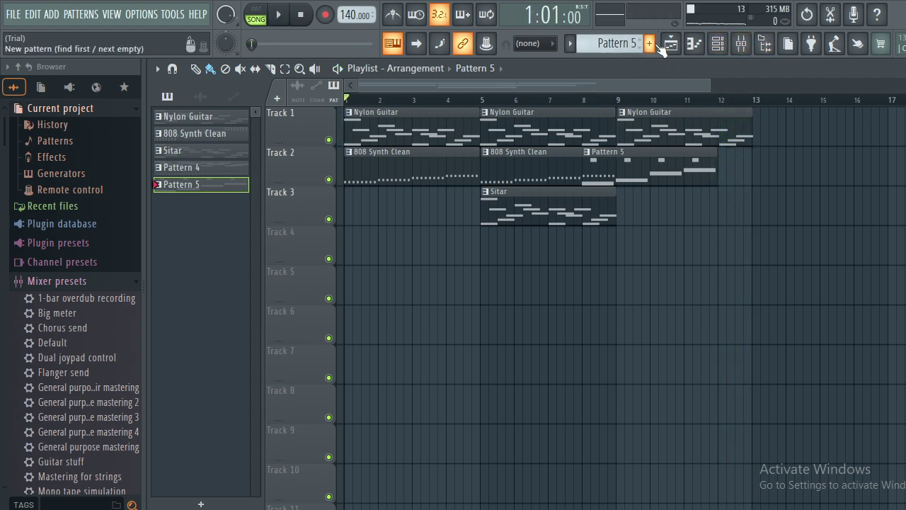
Create a new empty Pattern 6 and add a FLEX instrument to the channel rack.
left_click(650, 44)
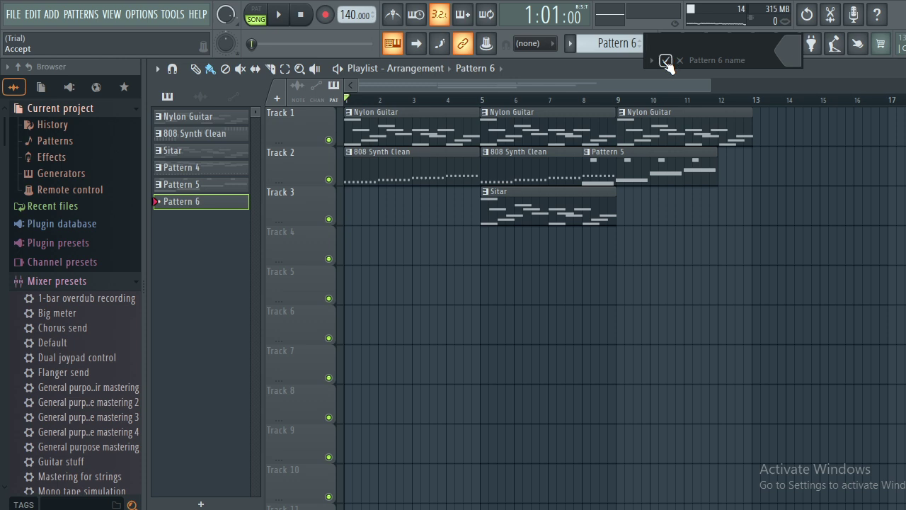
left_click(665, 60)
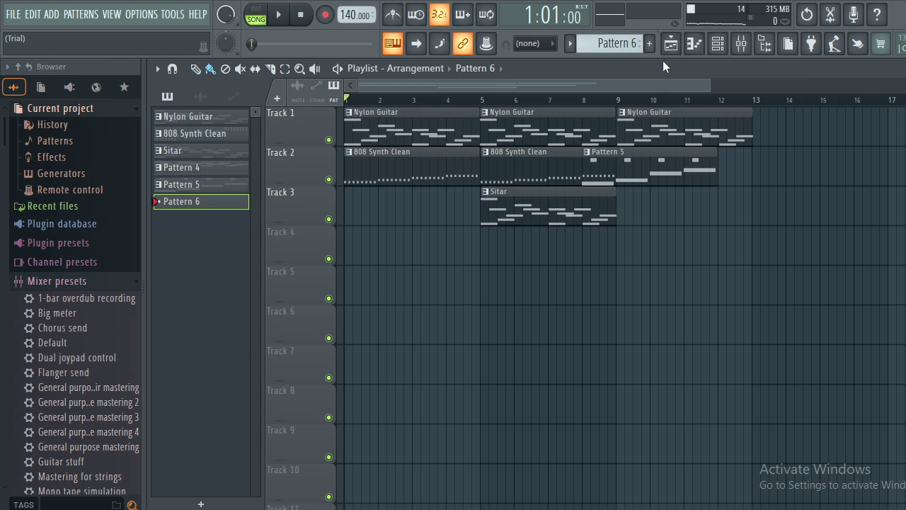
left_click(730, 43)
left_click(239, 246)
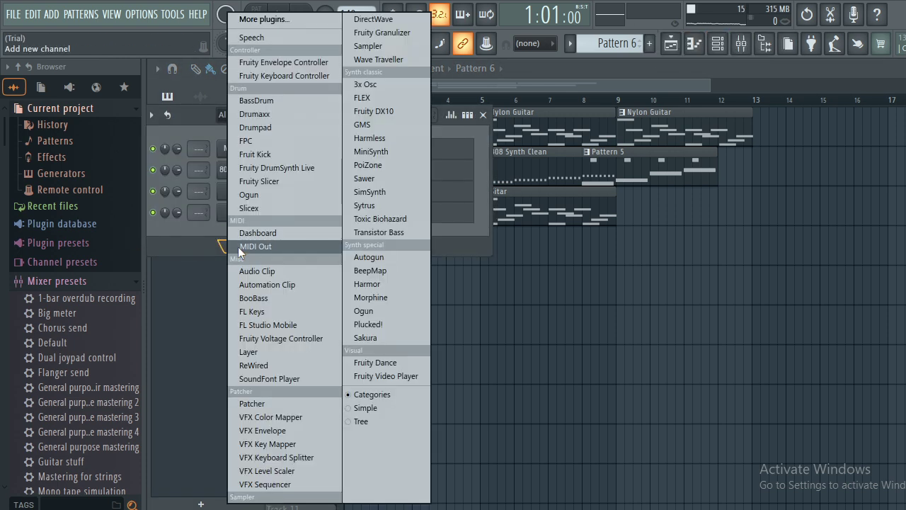
left_click(410, 97)
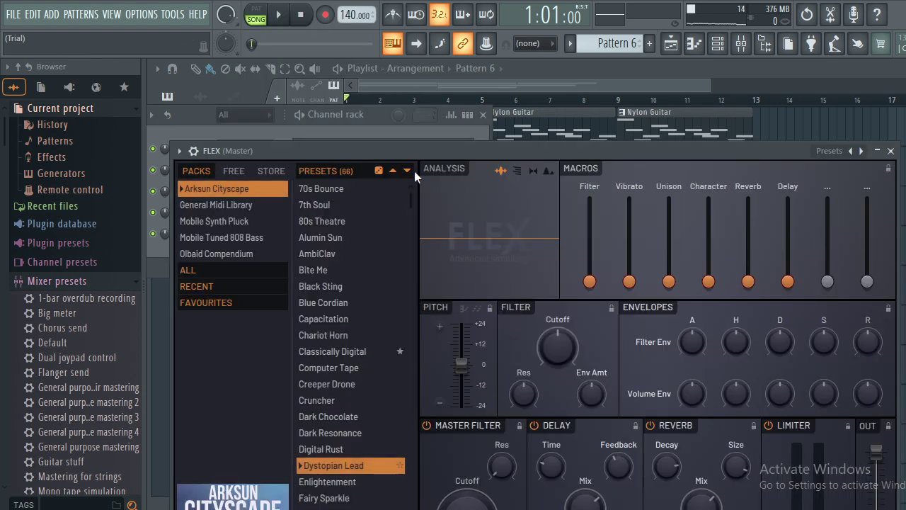
Audition the Fairy Sparkle preset from the Arksun Cityscape pack, and load Gentle Force as the FLEX sound.
left_click_drag(413, 202, 414, 295)
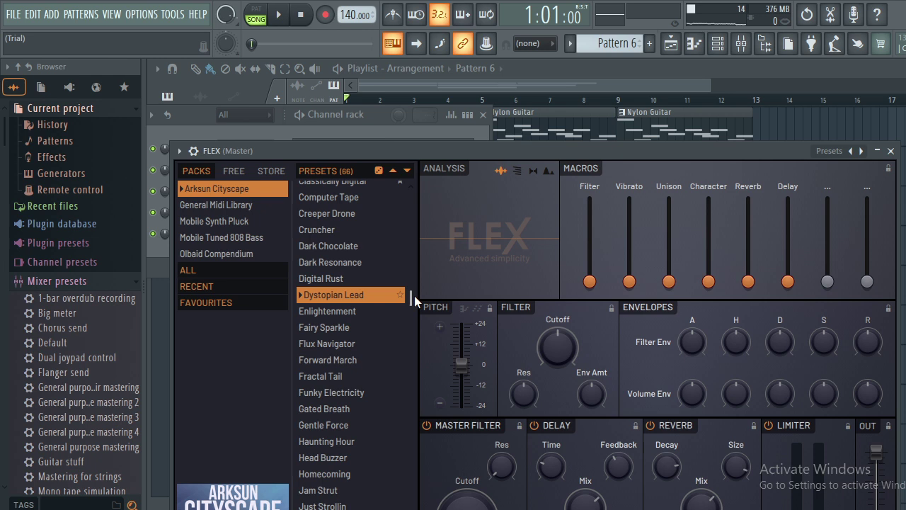
left_click(358, 319)
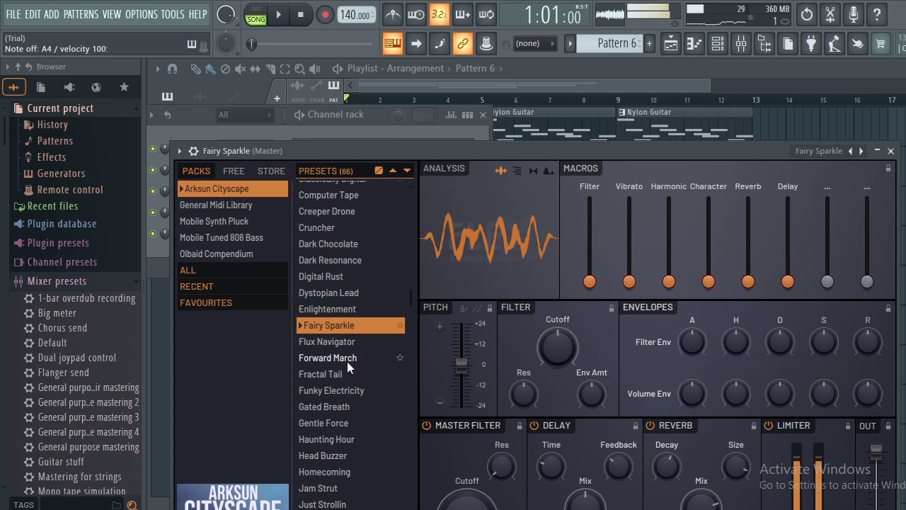
left_click(342, 421)
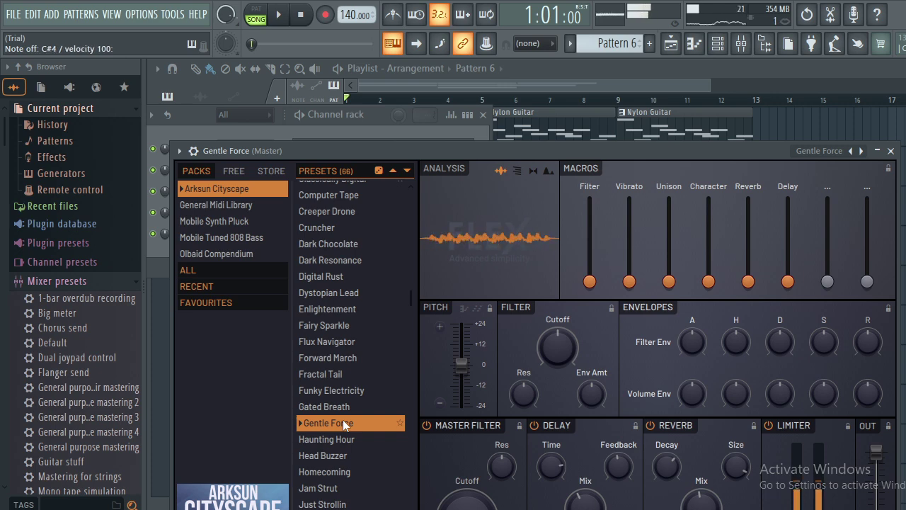
left_click(892, 151)
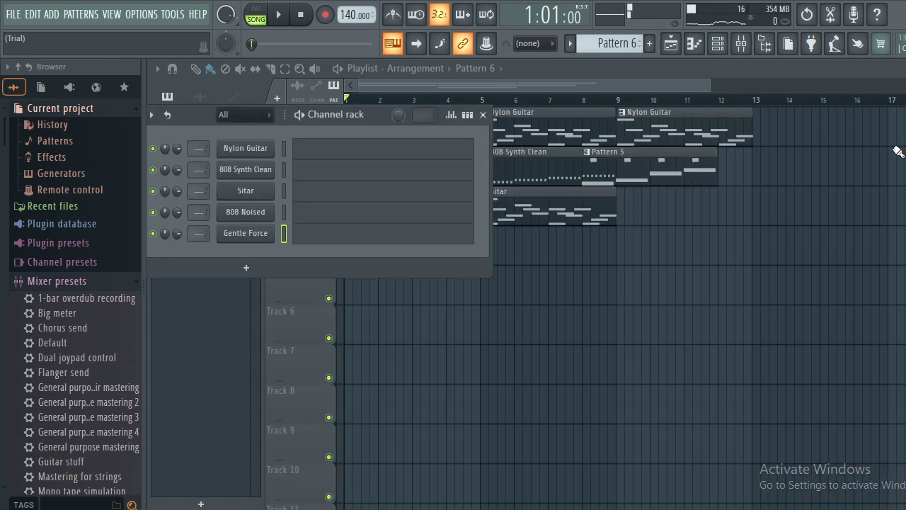
Open the Gentle Force piano roll and add a C6 note at the start of bar 1, about 13 steps long.
left_click(301, 239)
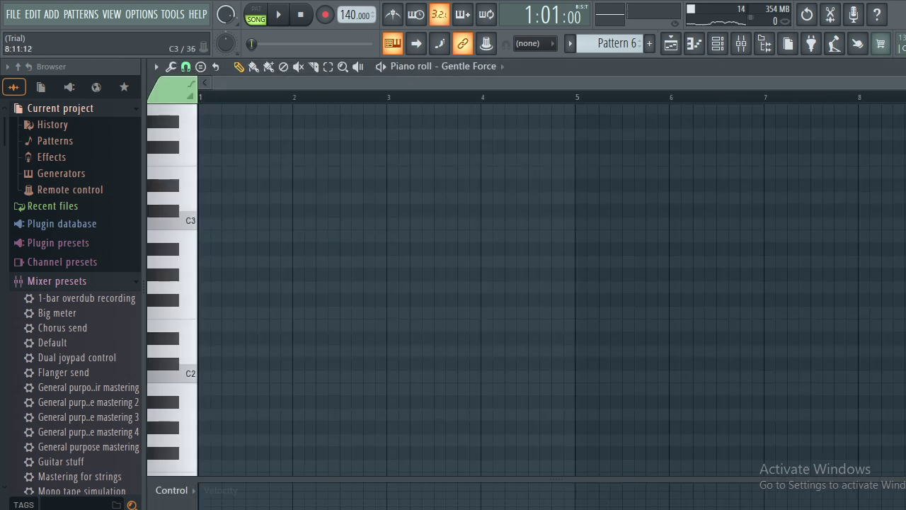
scroll(527, 283, "up", 10)
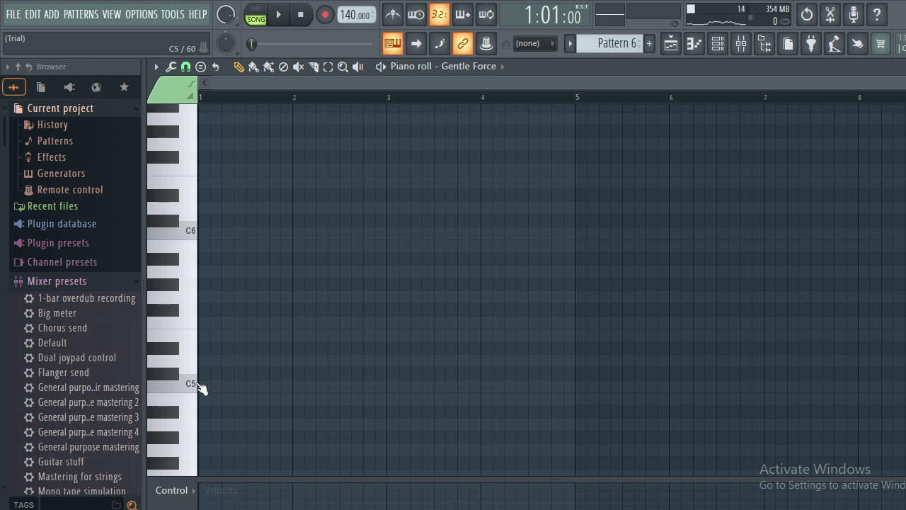
left_click(201, 385)
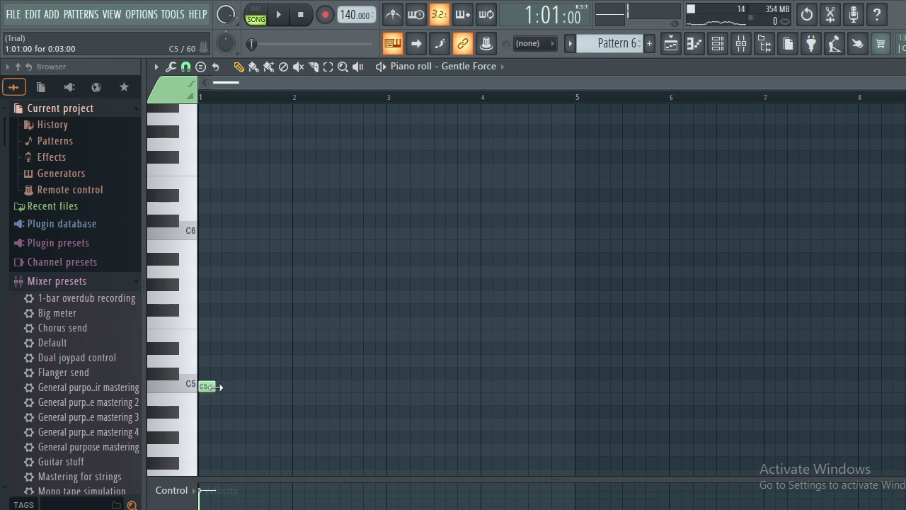
key("s")
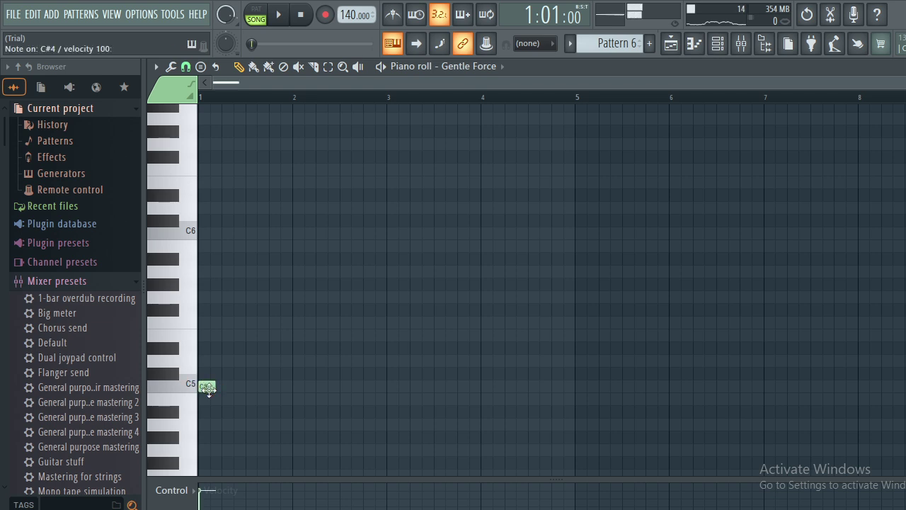
left_click_drag(209, 389, 203, 238)
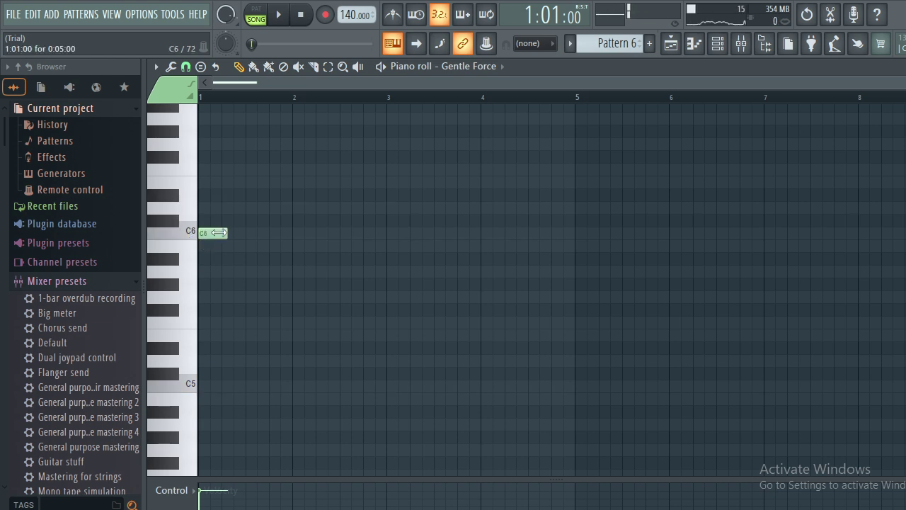
left_click_drag(231, 232, 272, 227)
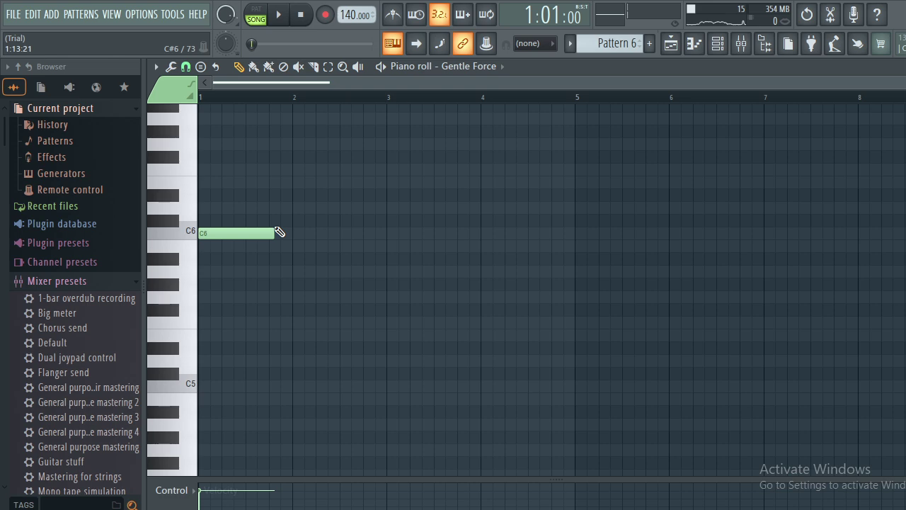
Add a second note of the same length and place it on G6 at the start of bar 1.
scroll(303, 115, "up", 2)
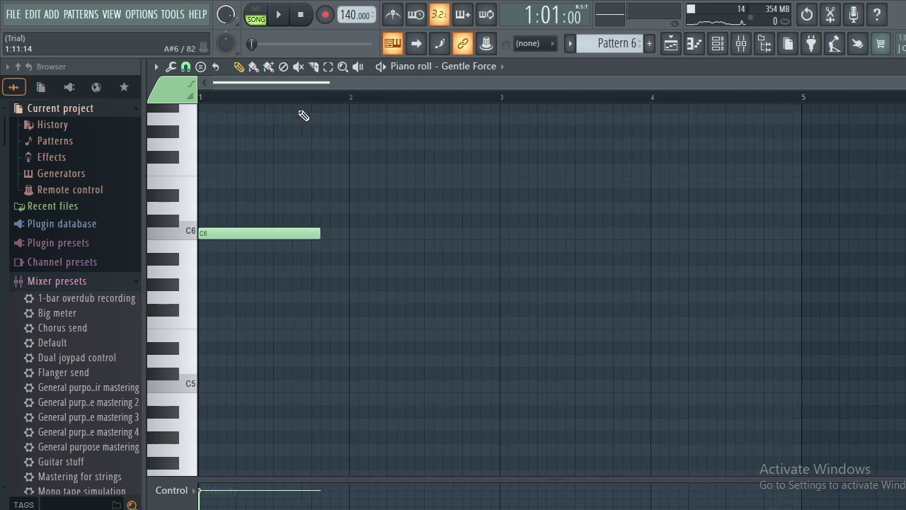
scroll(303, 115, "up", 1)
scroll(303, 116, "down", 1)
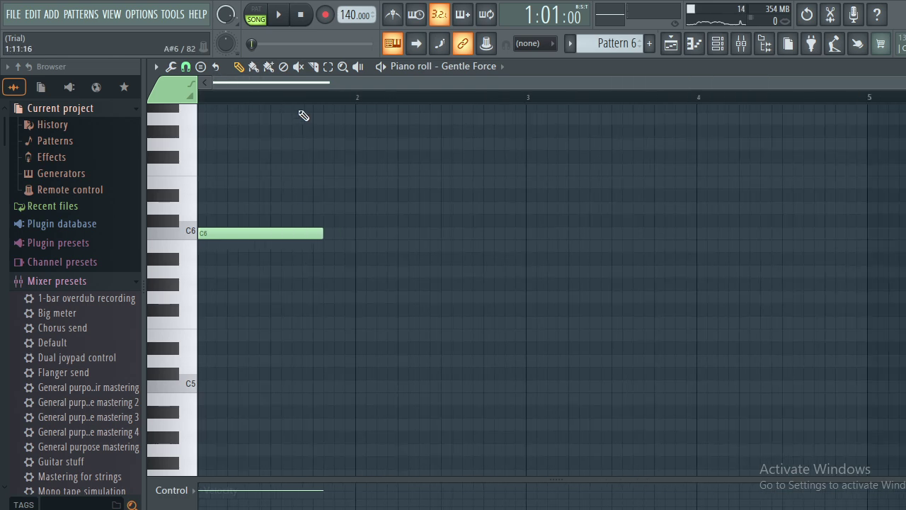
scroll(303, 115, "up", 1)
left_click(305, 107)
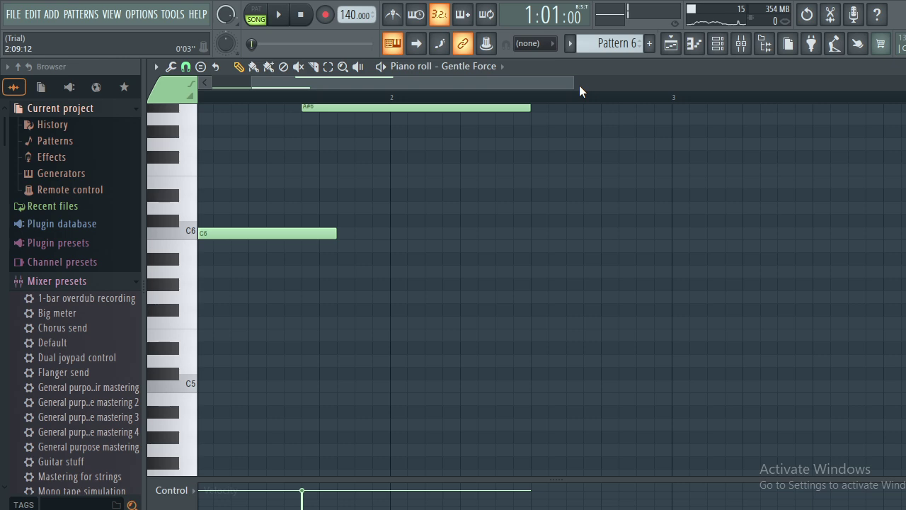
scroll(580, 97, "down", 3)
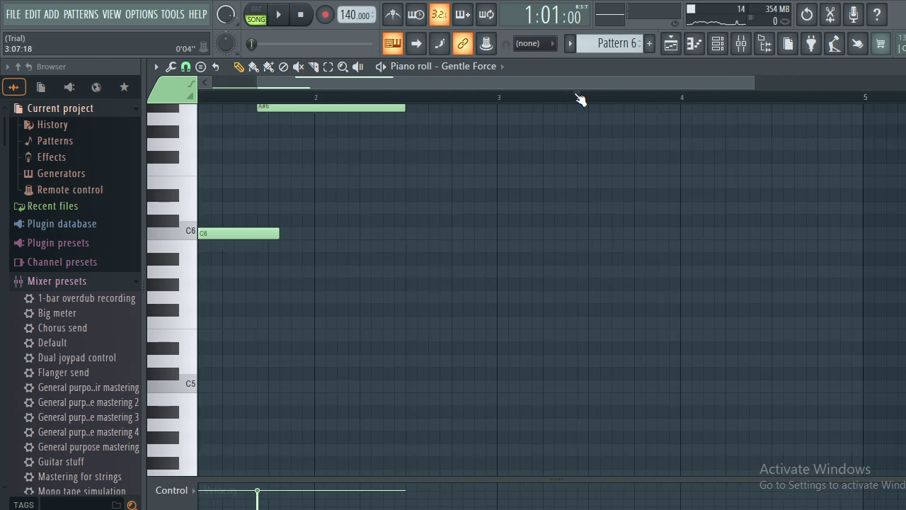
scroll(580, 97, "down", 2)
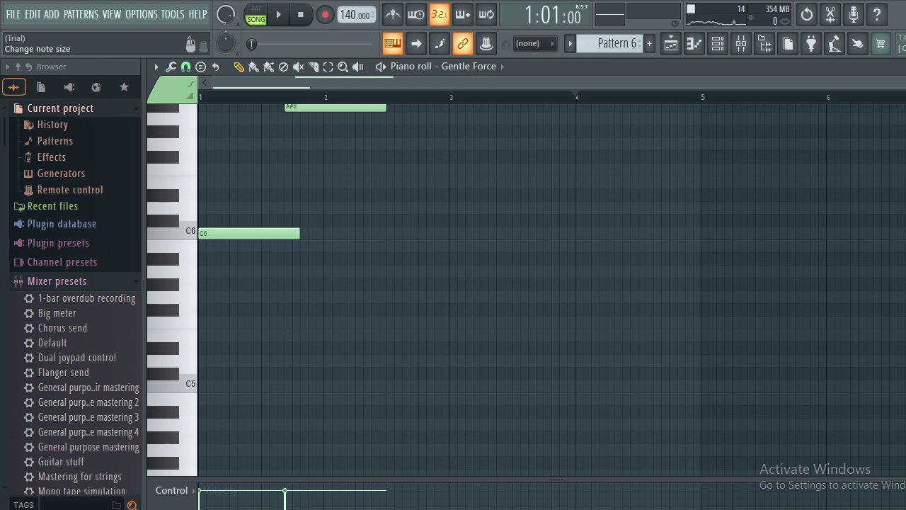
scroll(170, 304, "up", 1)
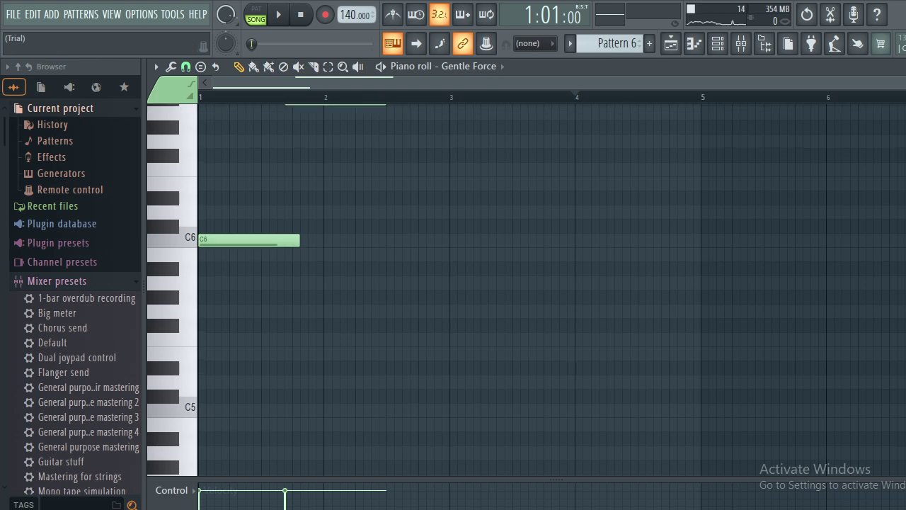
scroll(524, 290, "up", 2)
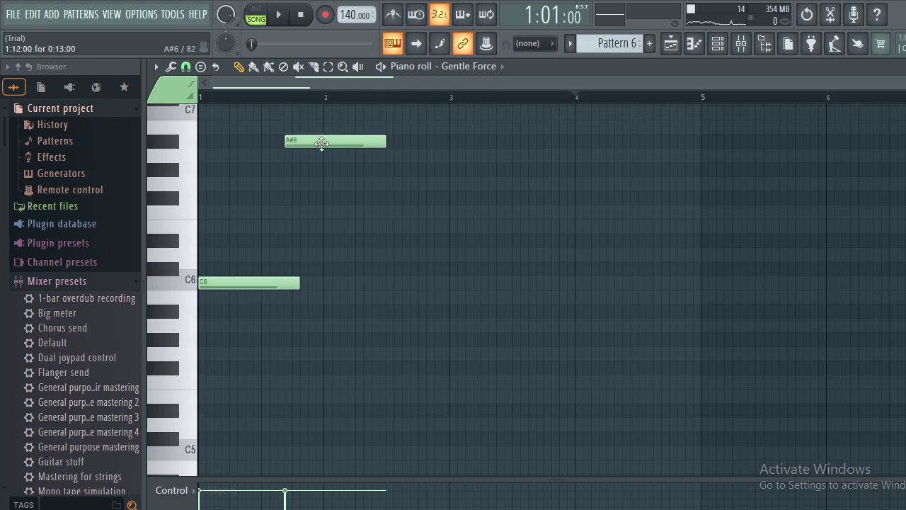
mouse_move(328, 139)
left_mouse_down()
mouse_move(236, 167)
mouse_move(236, 212)
mouse_move(236, 182)
left_mouse_up()
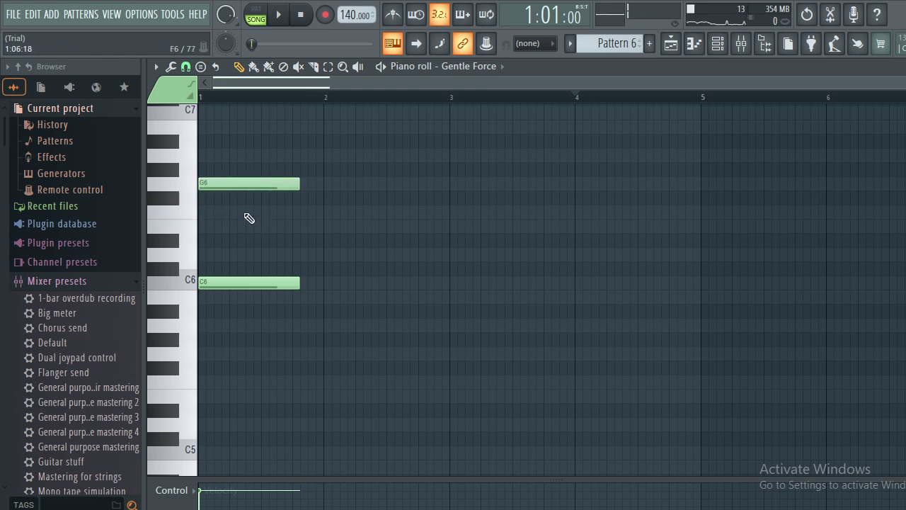
Add F6 and E6 notes at step 7 of bar 1, and a D6 note at the start of bar 2.
left_click(248, 217)
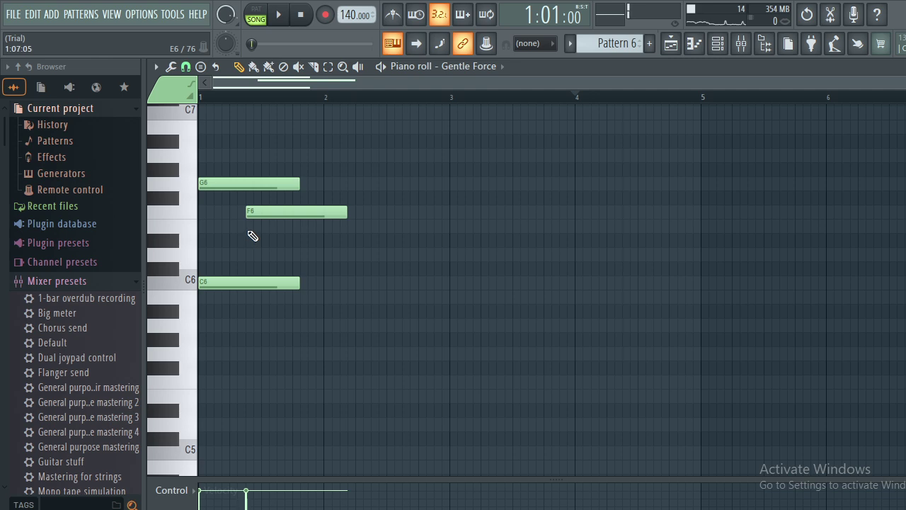
left_click(248, 228)
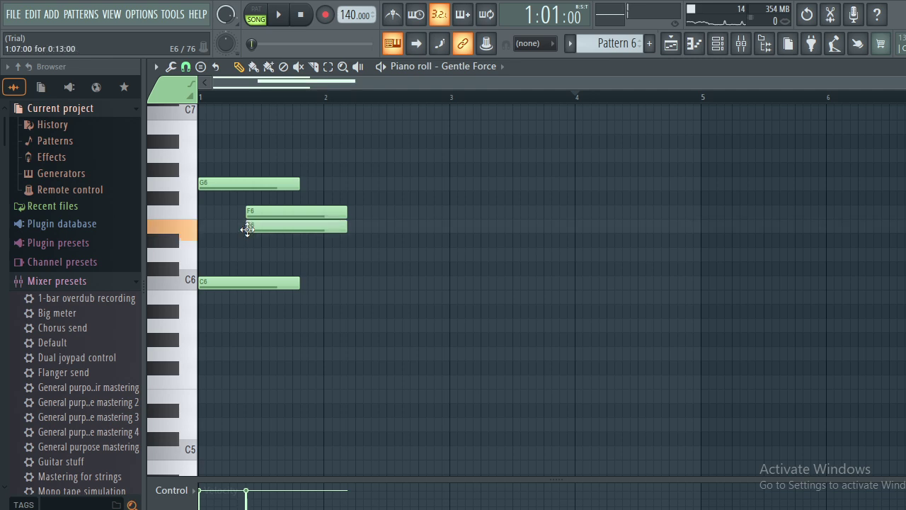
left_click(326, 254)
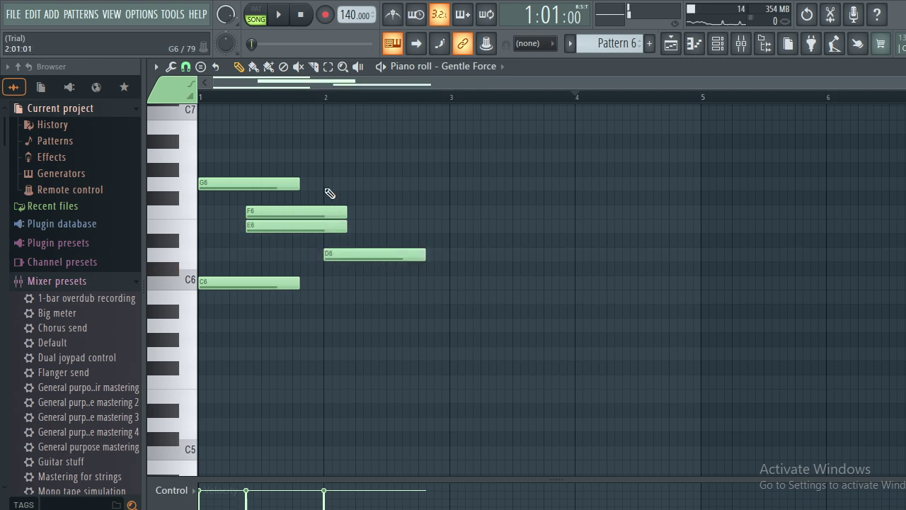
Audition the five-note phrase in pattern mode and duplicate it directly after itself.
key("space")
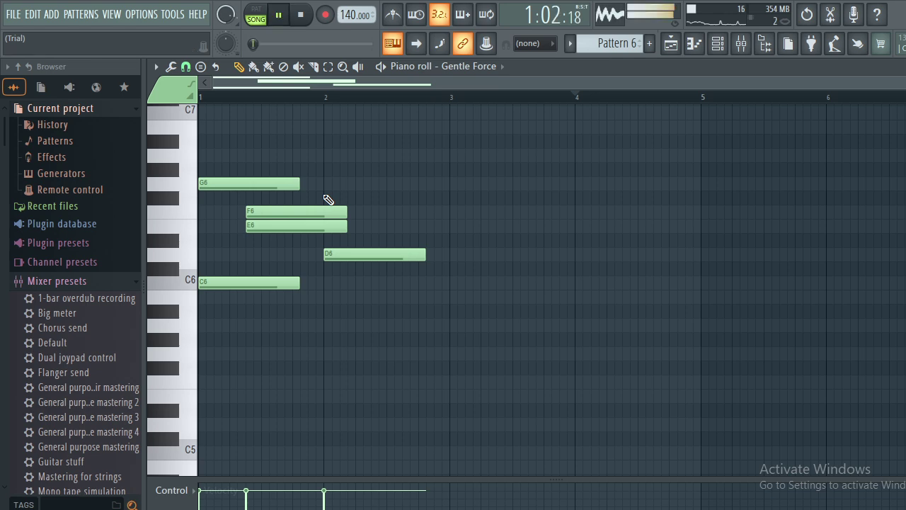
key("space")
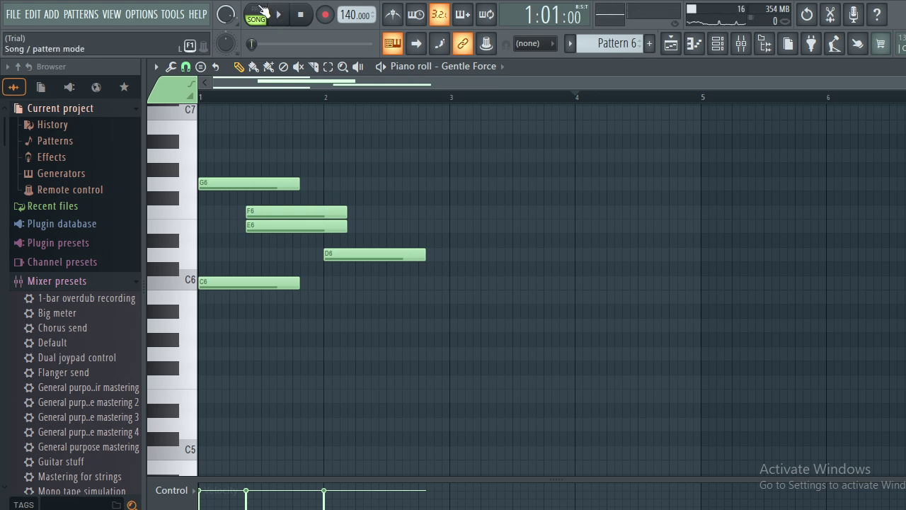
key("space")
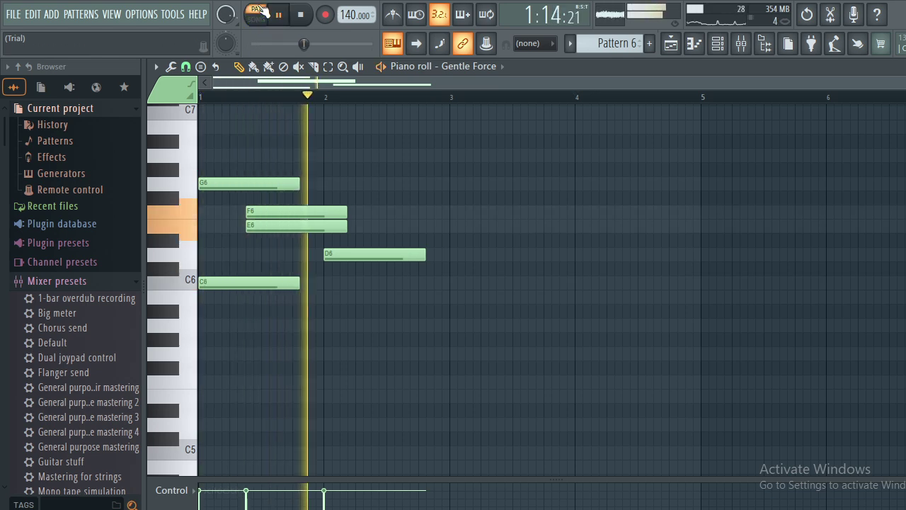
key("space")
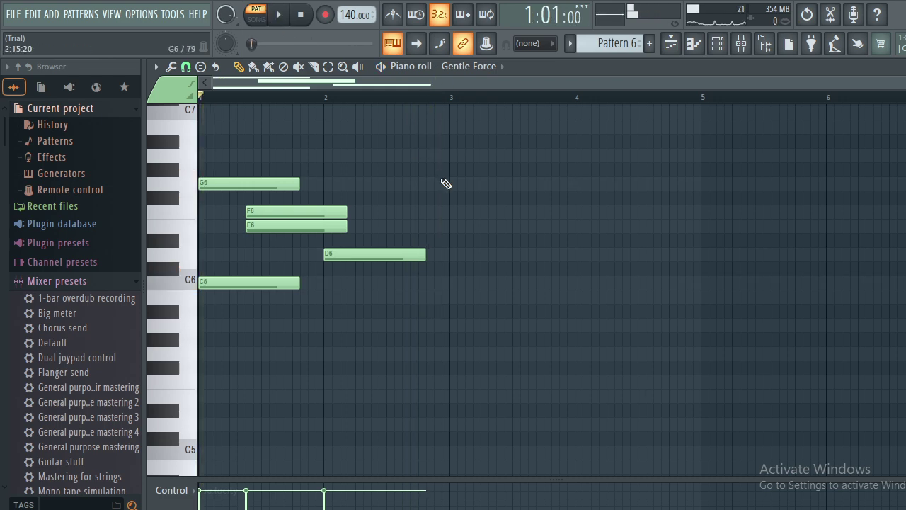
key("ctrl+b")
key("space")
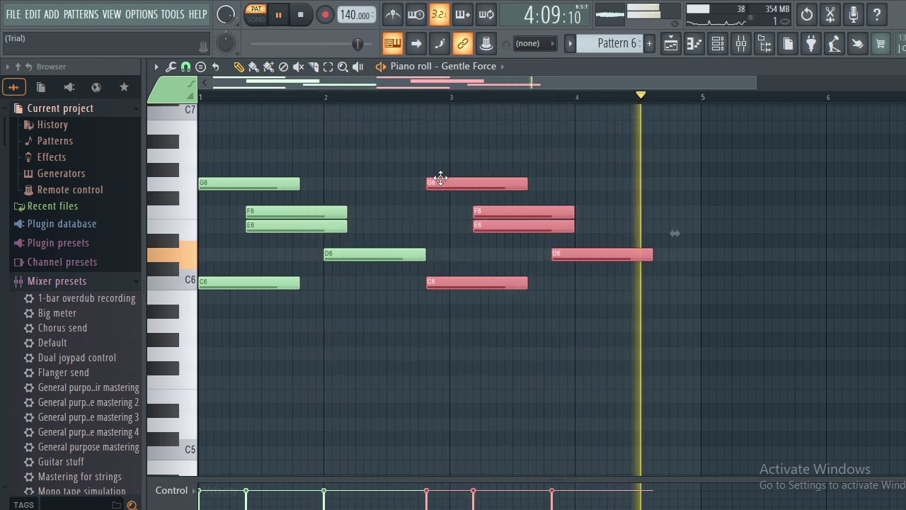
Try transposing the duplicated second phrase up four semitones during playback.
key("Up")
key("Up")
key("Up")
key("Up")
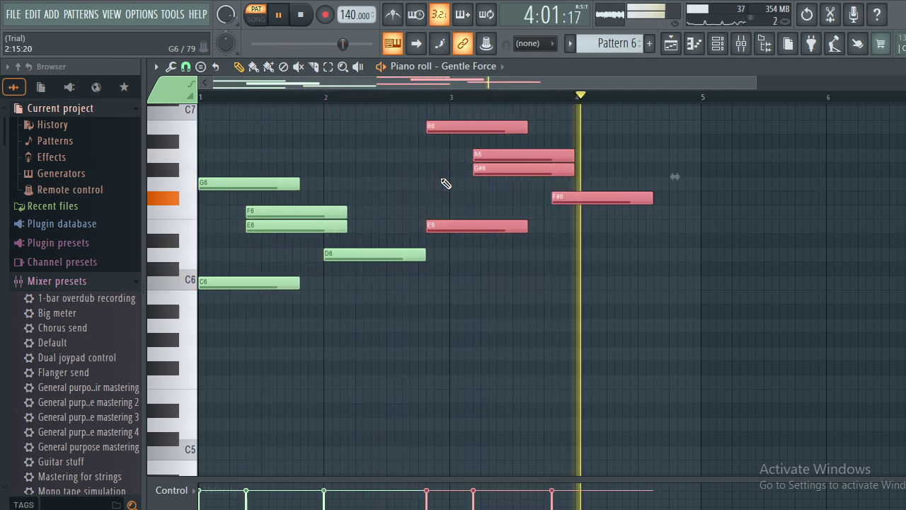
key("Down")
key("Down")
key("Down")
key("Down")
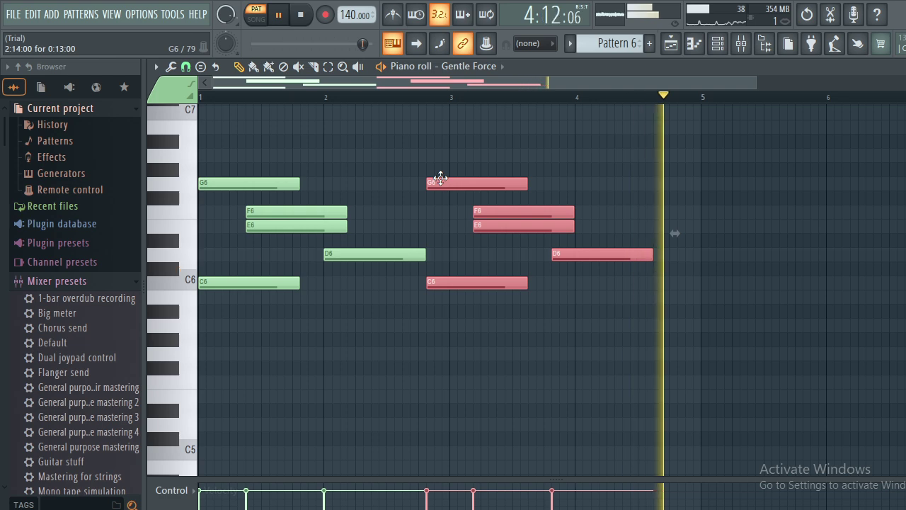
Duplicate the second phrase directly after itself and transpose the new third phrase up two semitones.
key("ctrl+b")
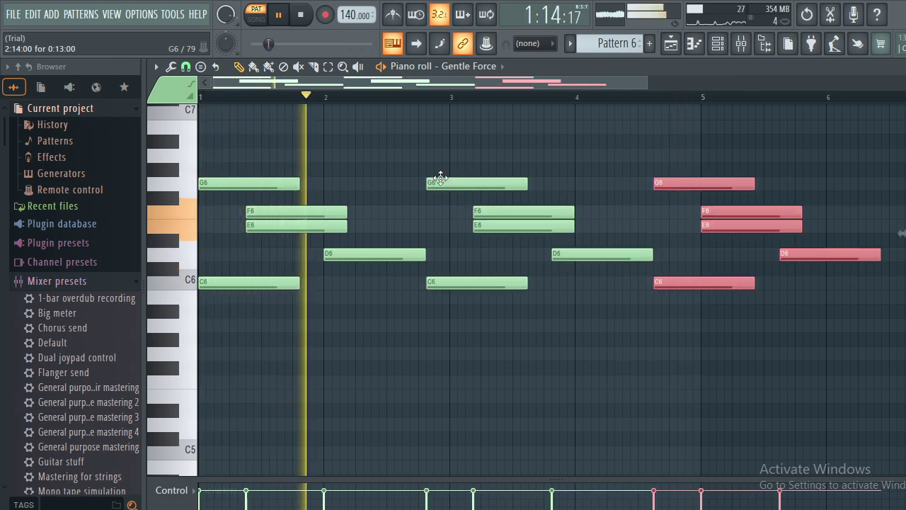
key("Up")
key("Up")
key("Up")
key("Down")
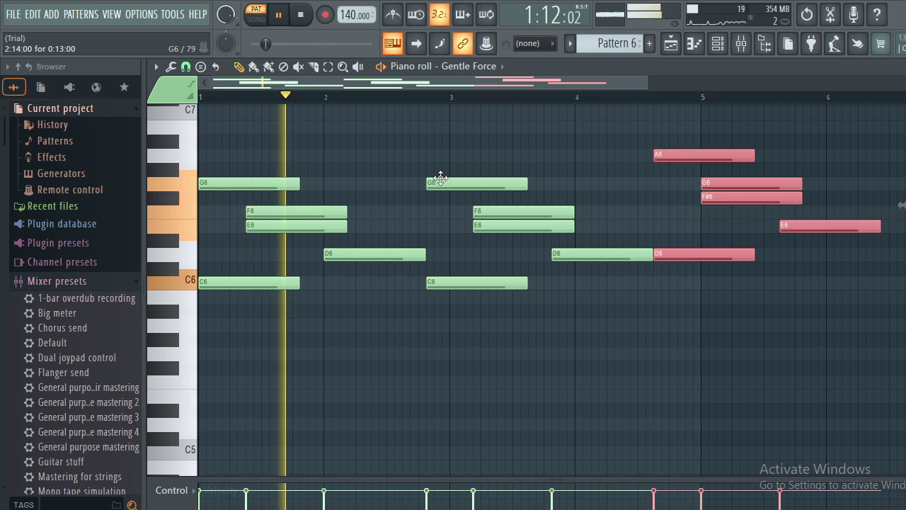
Duplicate the third phrase directly after itself and transpose the new fourth phrase up five semitones, with its highest note on D7.
scroll(443, 180, "right", 3)
key("Up")
key("Up")
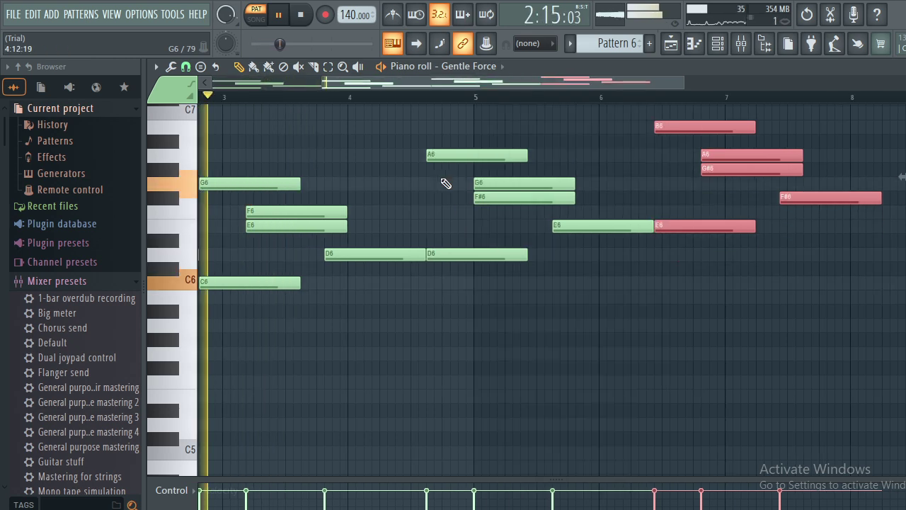
key("Up")
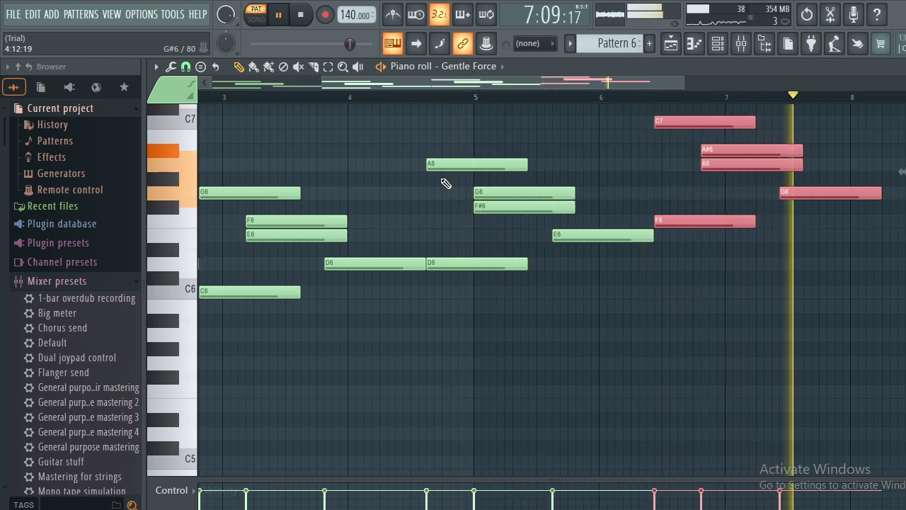
key("shift+Up")
key("shift+Up")
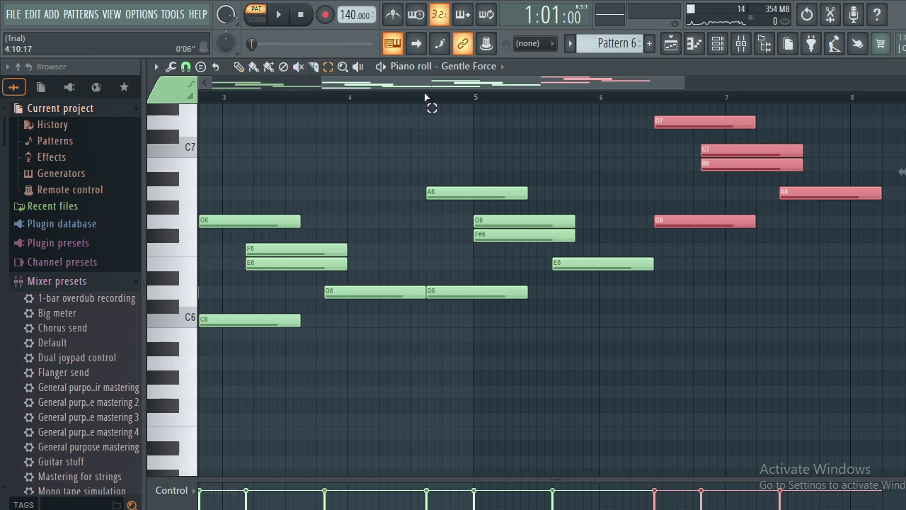
Transpose the third phrase up one semitone, putting its highest note on A#6, and play the pattern from the start.
left_click_drag(425, 97, 520, 99)
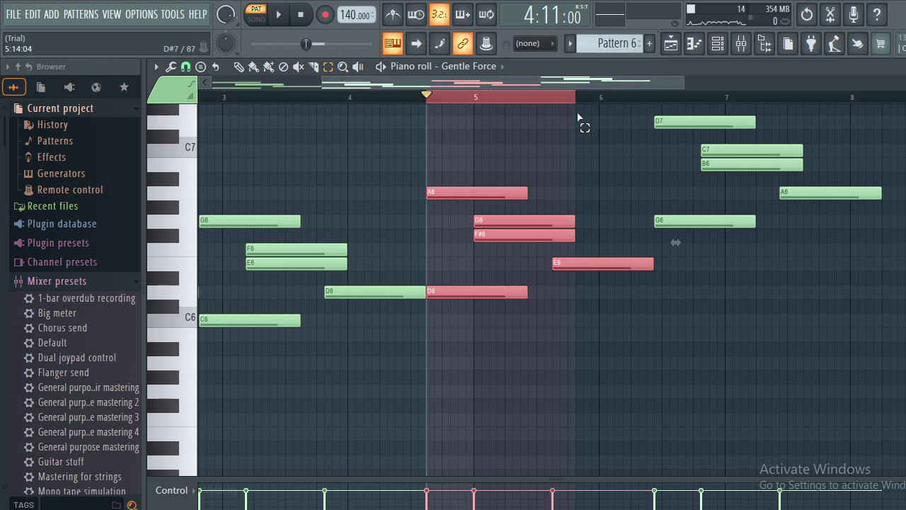
key("shift+Up")
key("shift+Up")
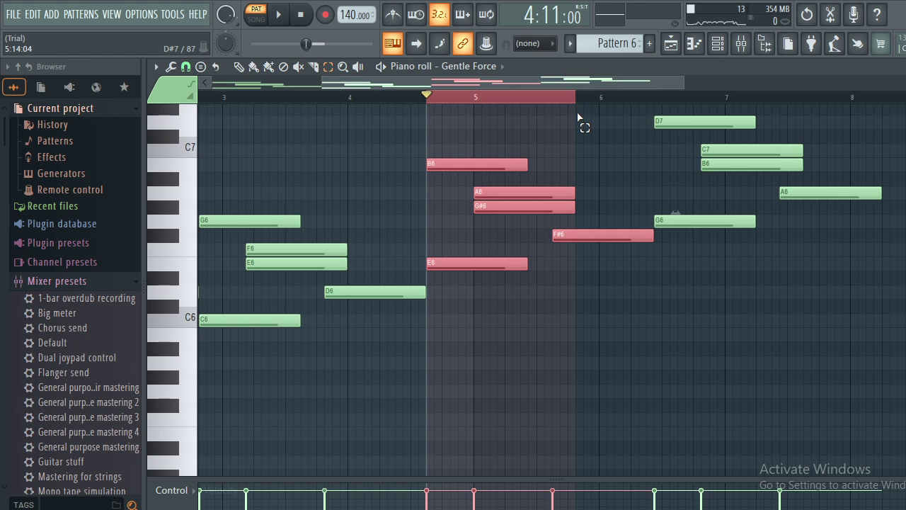
key("shift+Down")
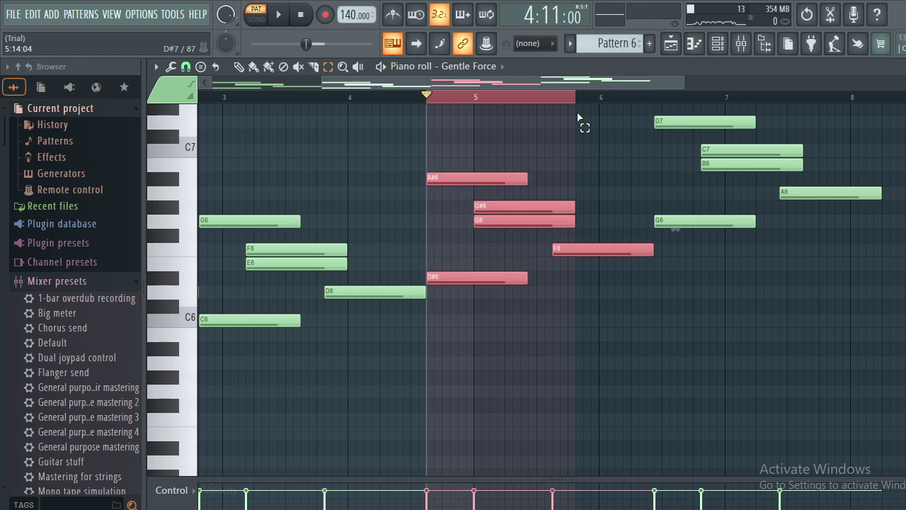
key("ctrl+d")
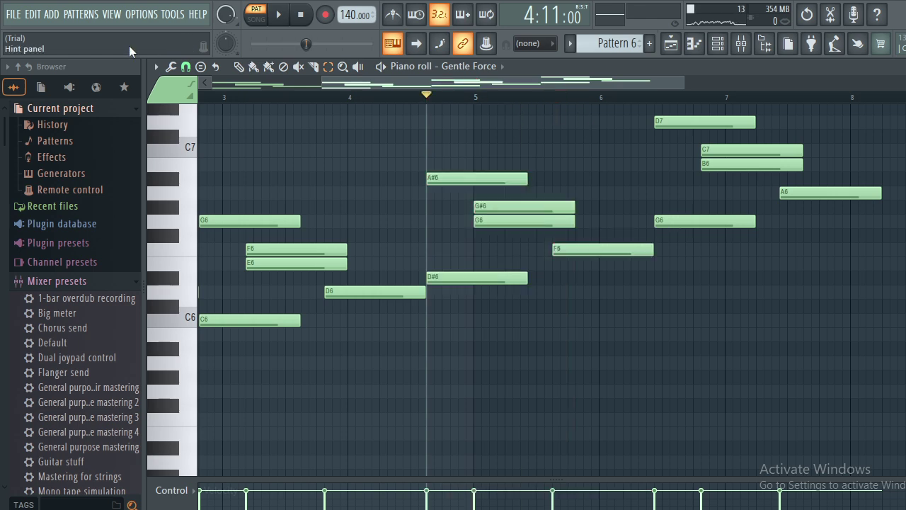
left_click_drag(303, 44, 257, 45)
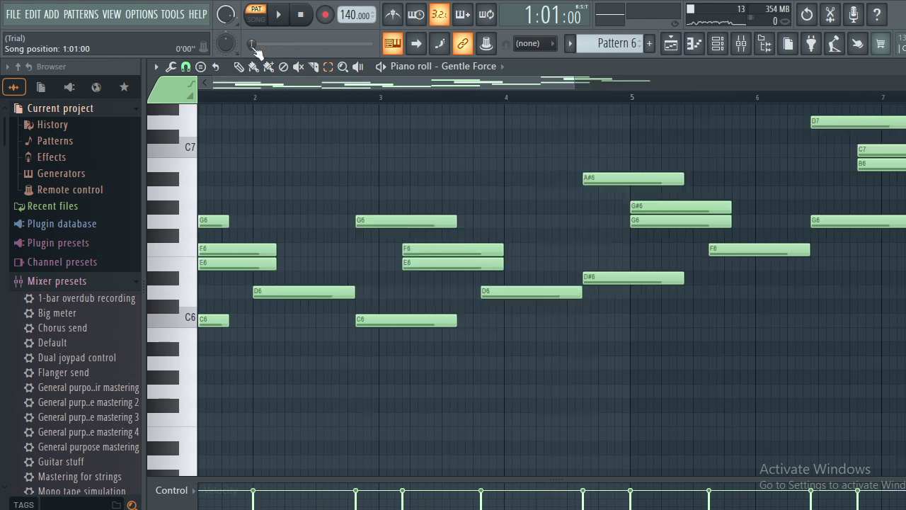
key("space")
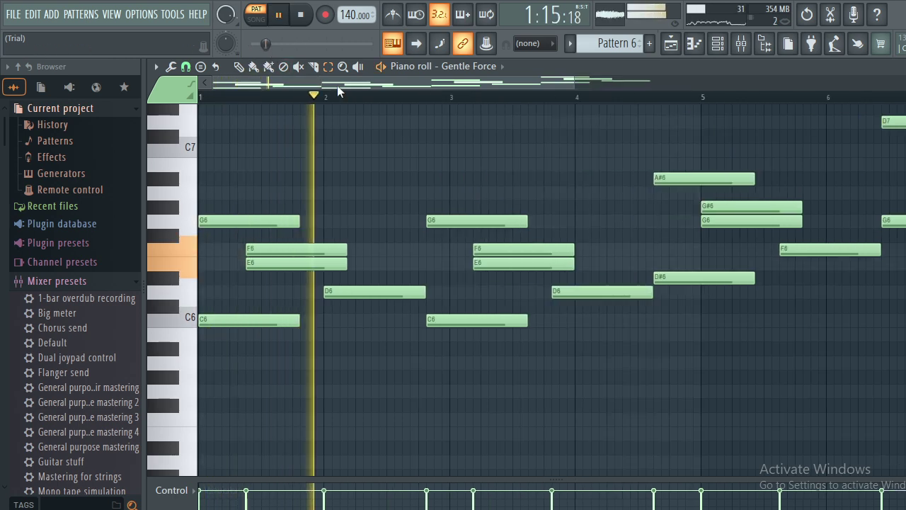
Listen to the melody and add a G6 note at the start of bar 8, lengthened to 15 steps.
left_click_drag(348, 88, 360, 91)
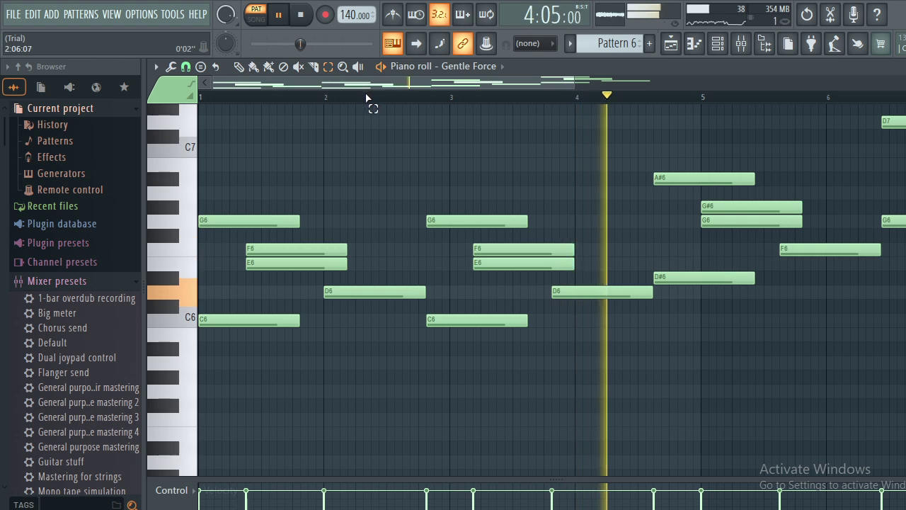
left_click(318, 99)
scroll(318, 102, "down", 2)
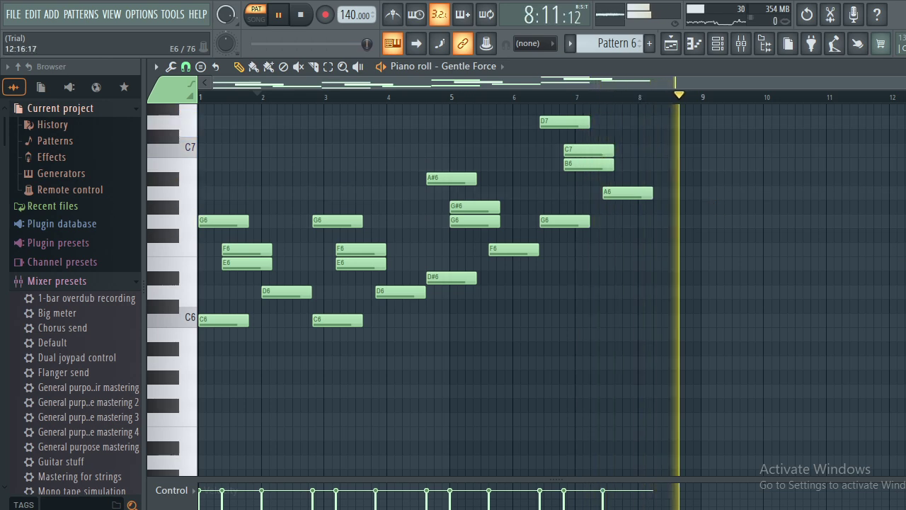
scroll(527, 289, "up", 2)
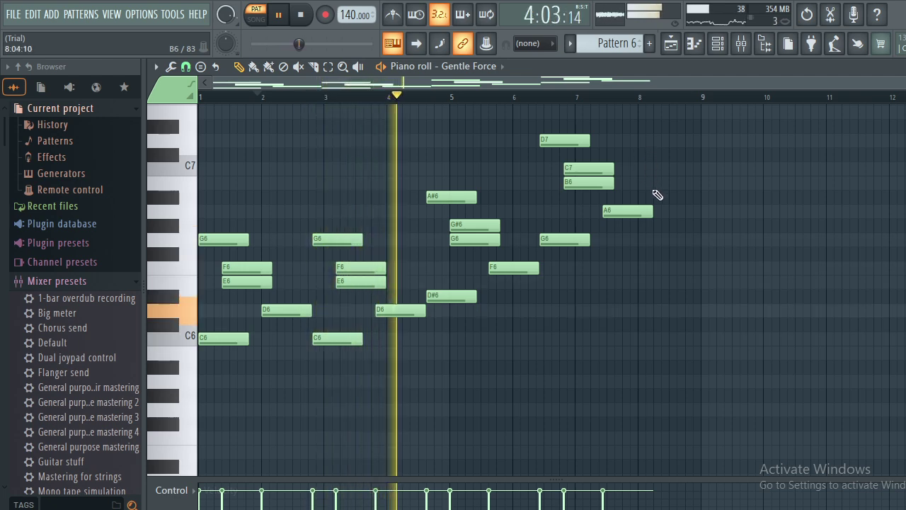
left_click(639, 239)
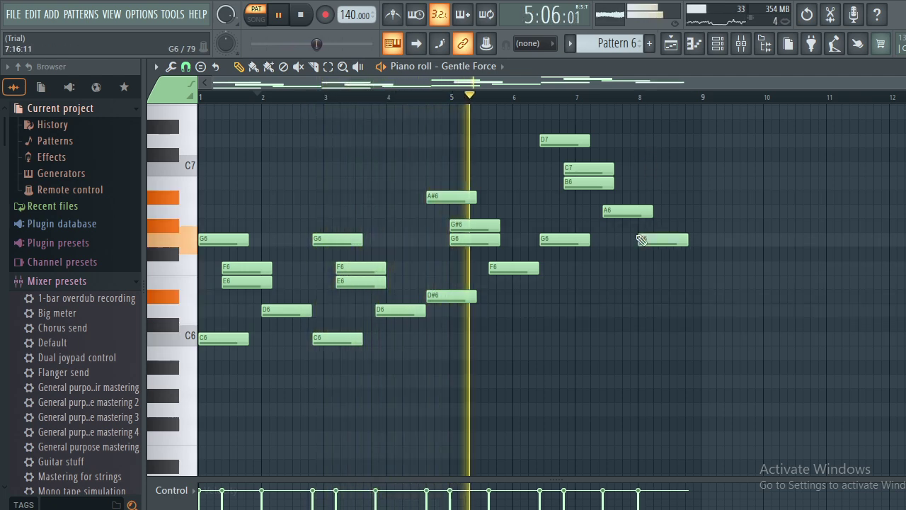
left_click_drag(689, 239, 696, 239)
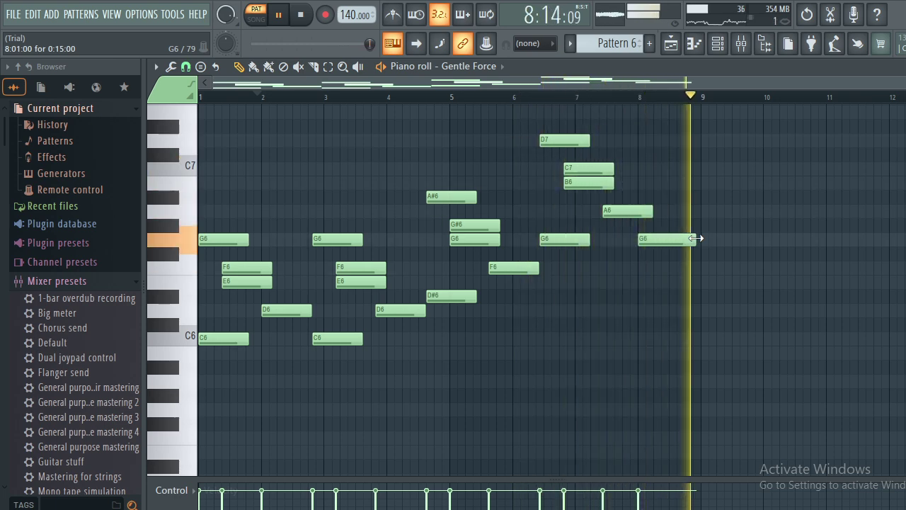
Start a lower line of one-bar notes with C5, D5, C5 and E5 at bars 1 to 4, deleting the misplaced D5.
scroll(295, 259, "down", 5)
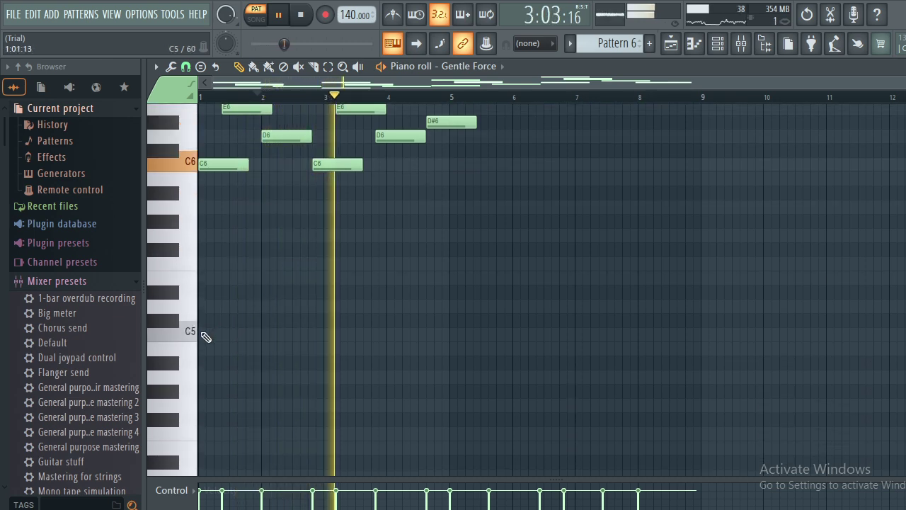
left_click(207, 333)
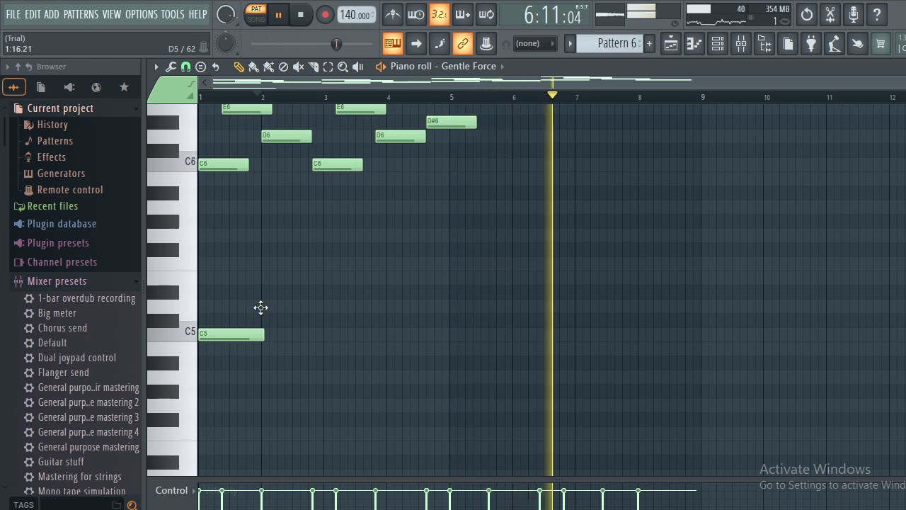
left_click(263, 307)
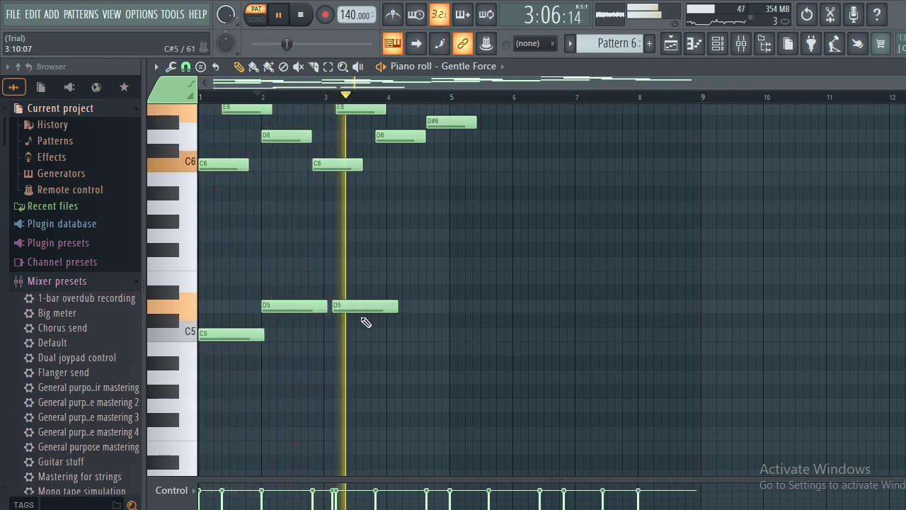
right_click(358, 304)
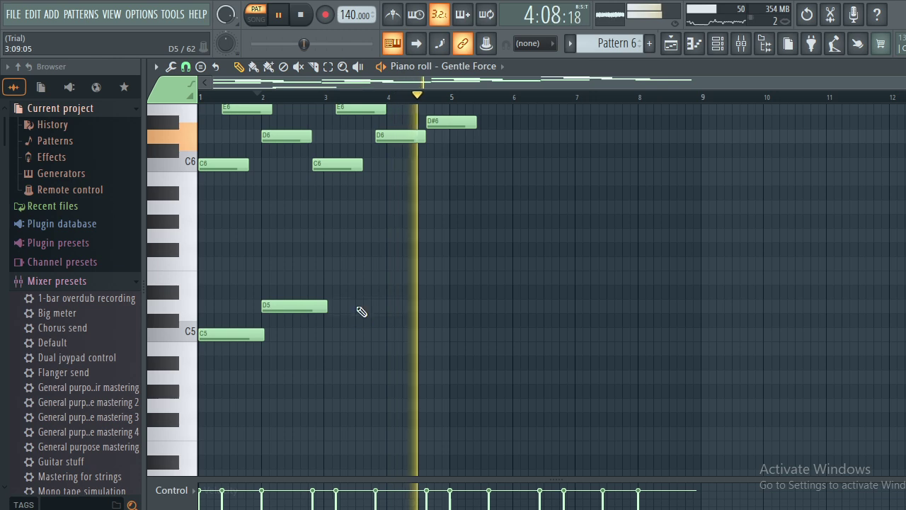
left_click(326, 334)
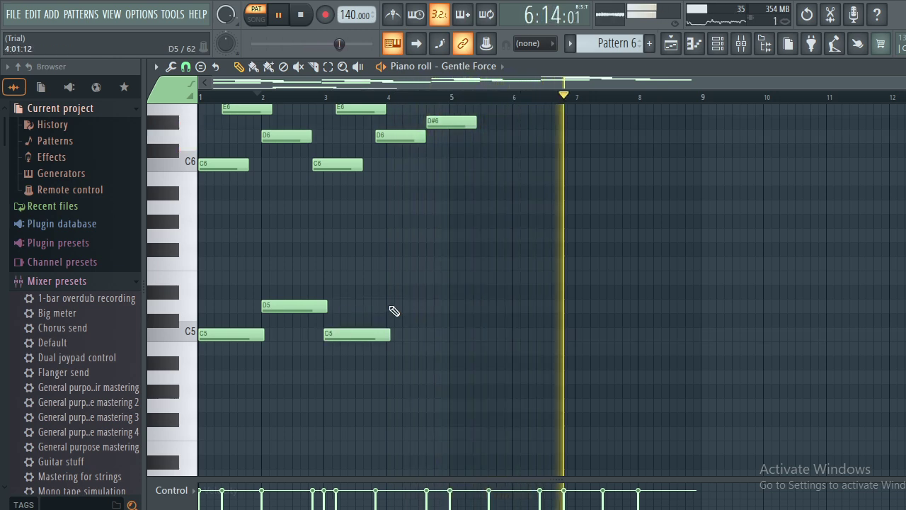
left_click(388, 277)
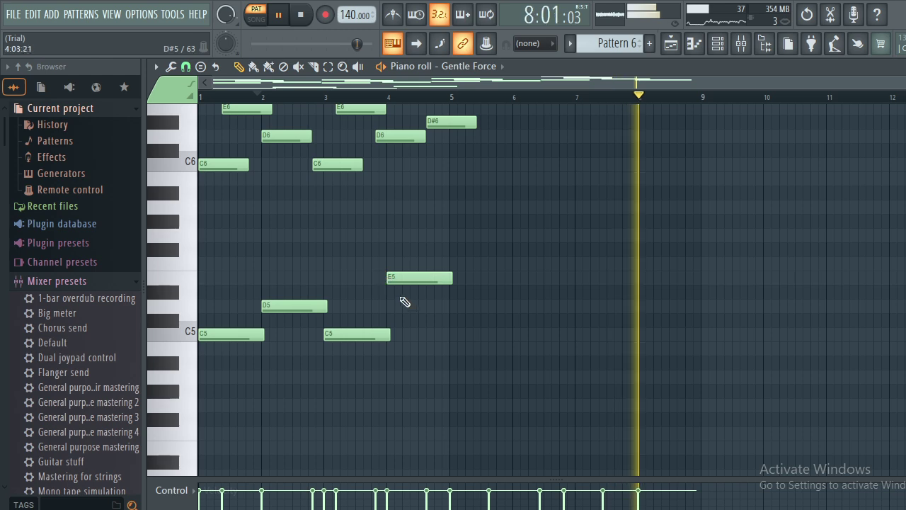
Try continuing the lower line with D5 at bar 5 and C5 at bar 6, and delete both notes.
left_click(451, 306)
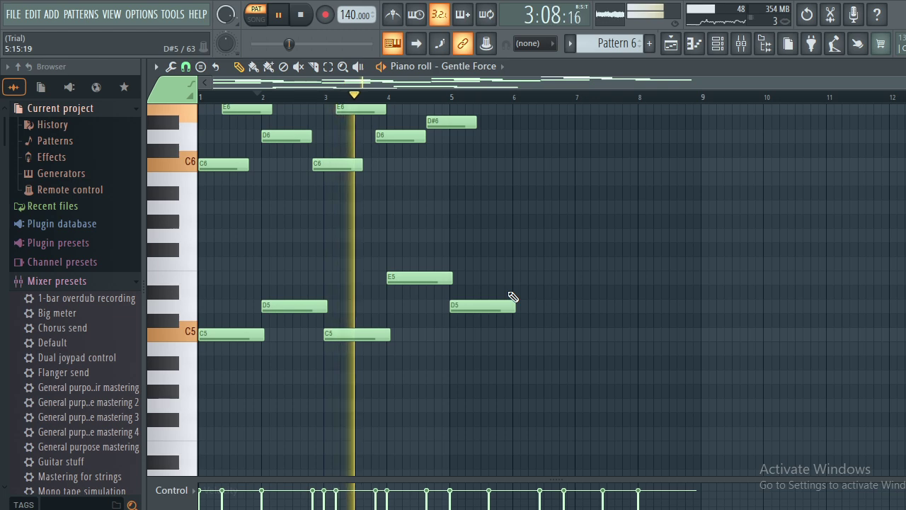
left_click(514, 334)
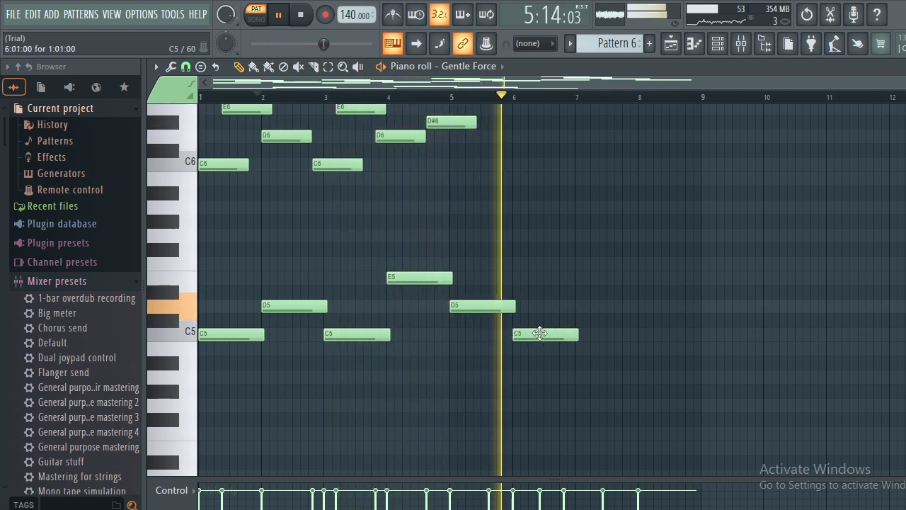
right_click(542, 334)
right_click(486, 306)
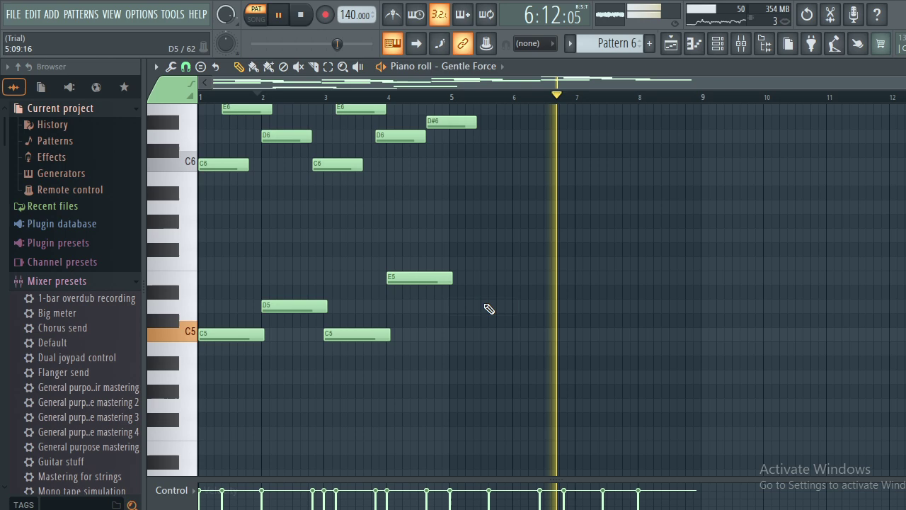
Try an F5 note at bar 5 with the bar 4 note lowered to D#5, and delete the F5.
left_click(451, 263)
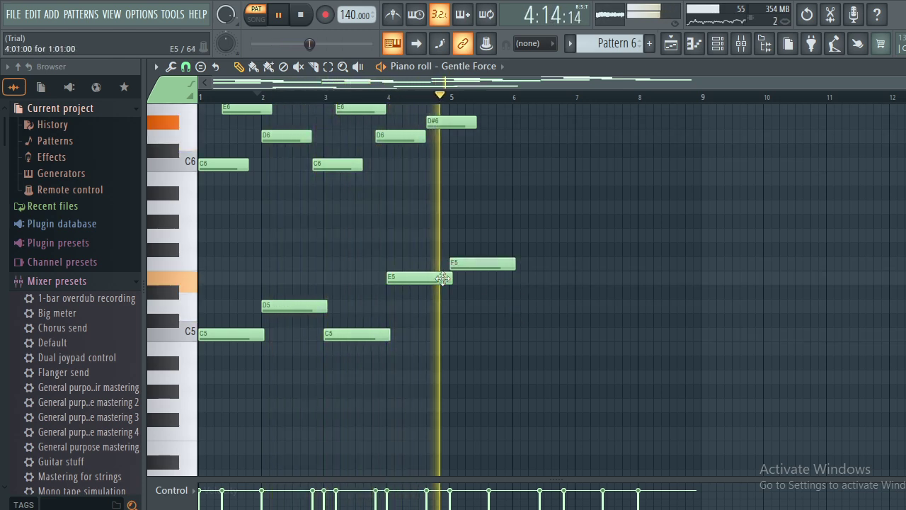
left_click_drag(434, 278, 434, 291)
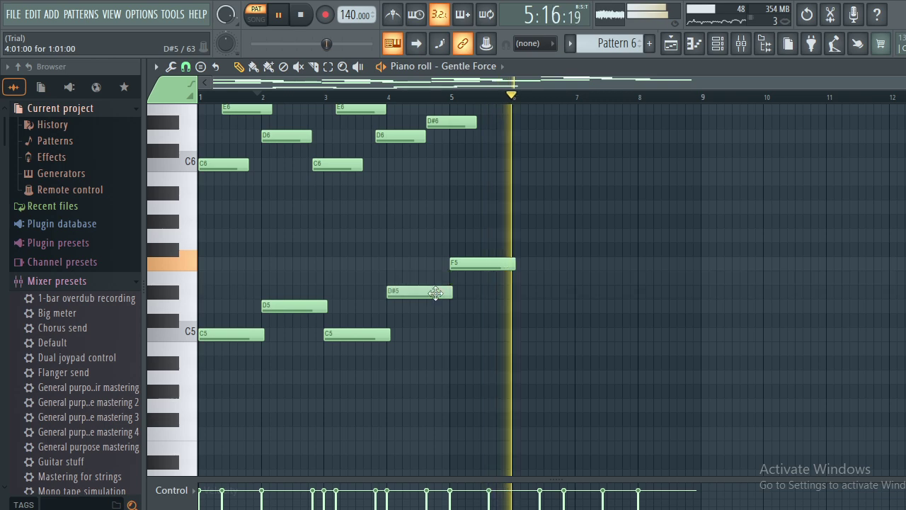
right_click(459, 268)
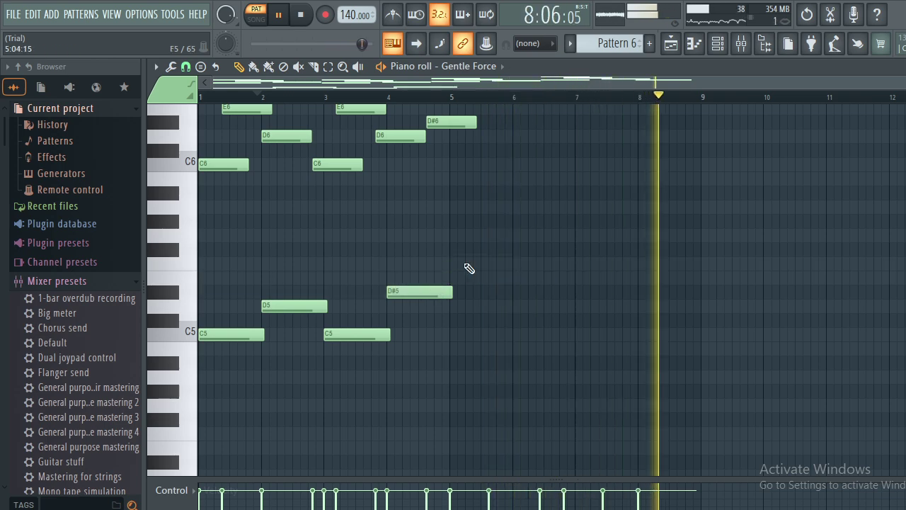
Lower the bar 4 note to D5 and continue the lower line with C5, D5 and C5 at bars 5 to 7.
left_click_drag(413, 295, 411, 307)
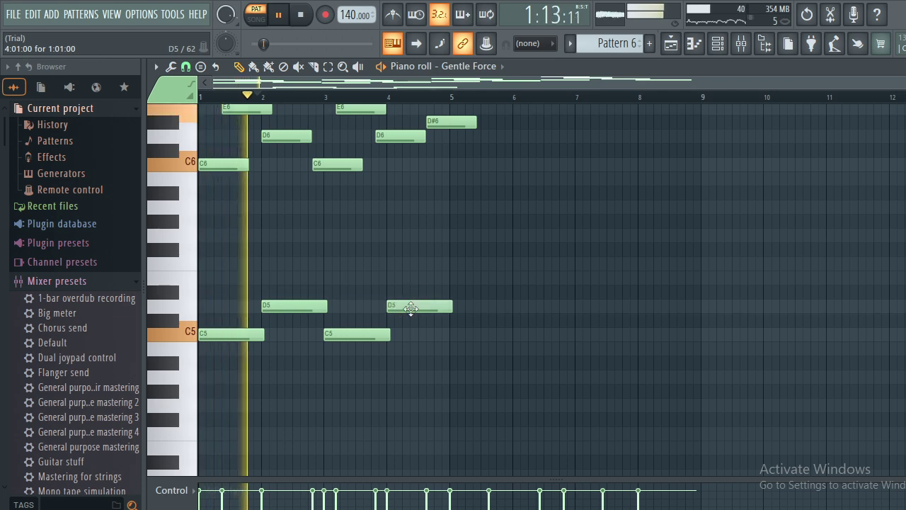
left_click(452, 334)
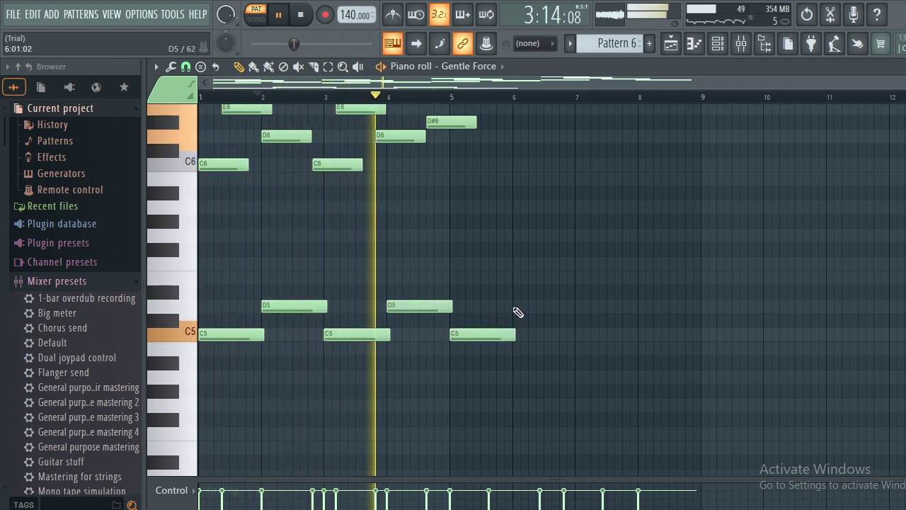
left_click(514, 306)
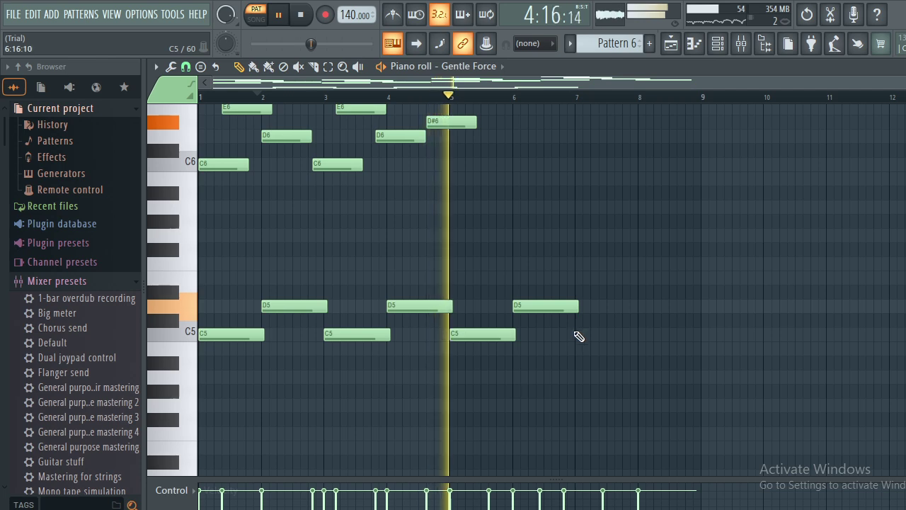
left_click(578, 334)
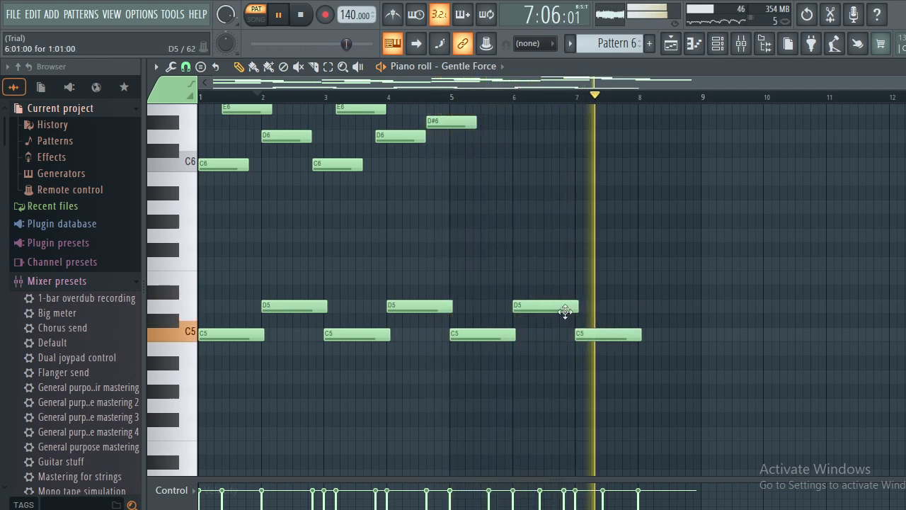
Try retuning the lower line's bar 3 to 7 notes to C#5, D#5, C#5, F5 and D#5.
left_click_drag(565, 311, 550, 263)
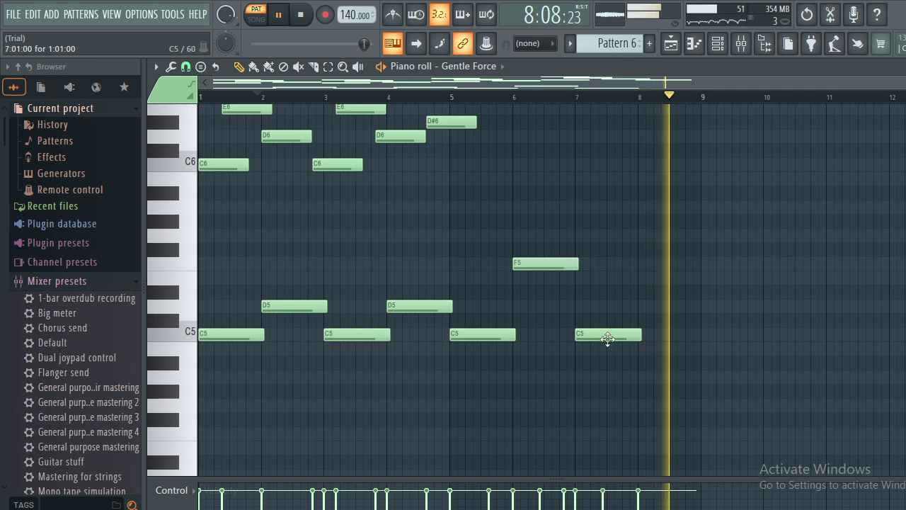
left_click_drag(606, 337, 606, 294)
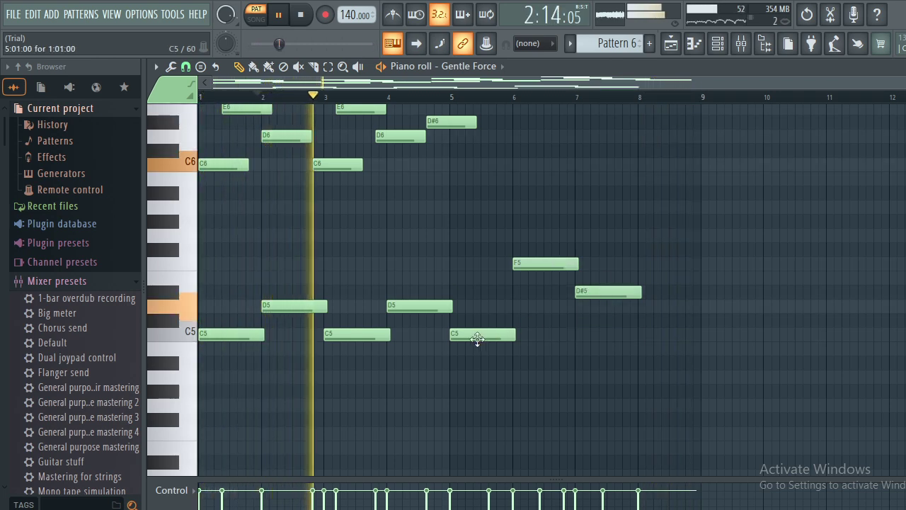
left_click_drag(475, 333, 474, 312)
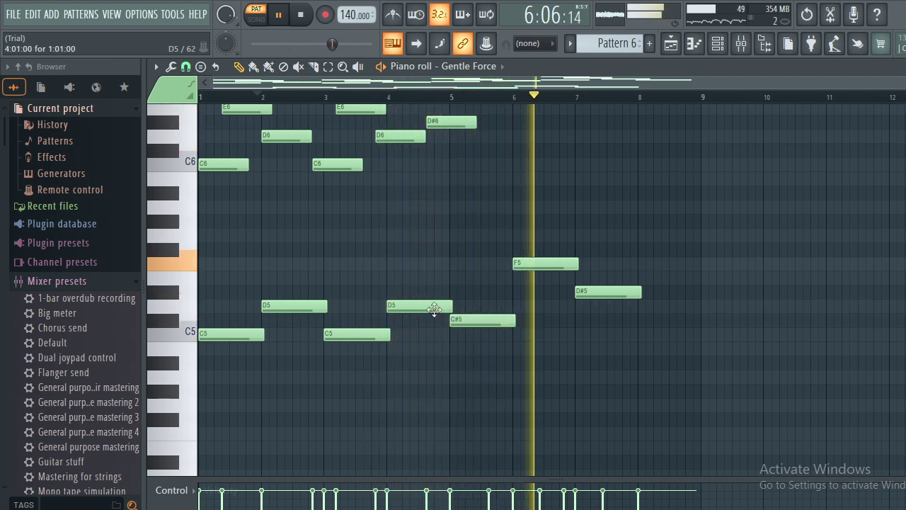
left_click_drag(428, 307, 433, 292)
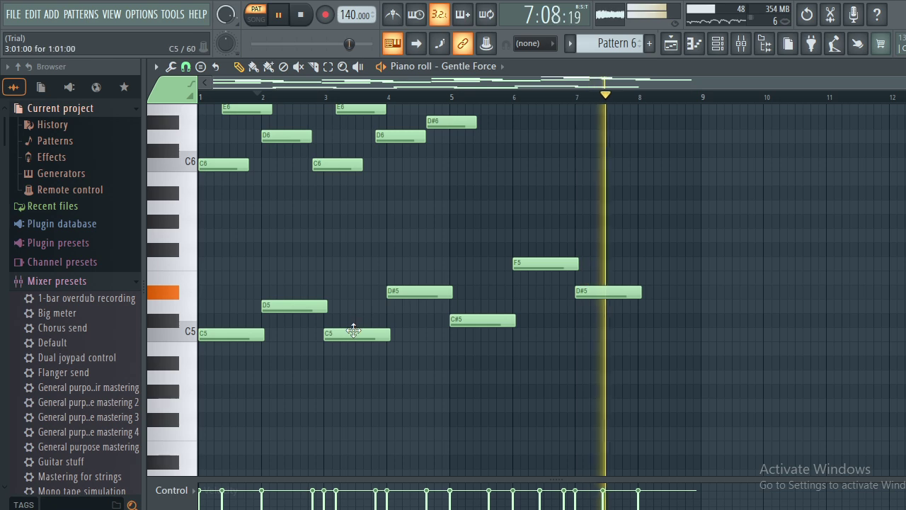
left_click_drag(354, 331, 352, 316)
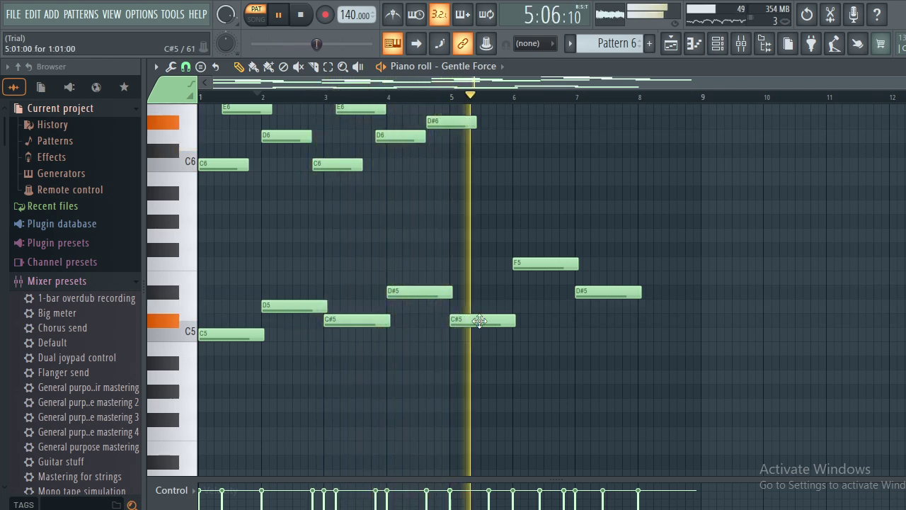
Retune the lower line's bar 3 to 7 notes to C5, E5, D5, F5 and E5 during playback.
left_click_drag(479, 321, 478, 306)
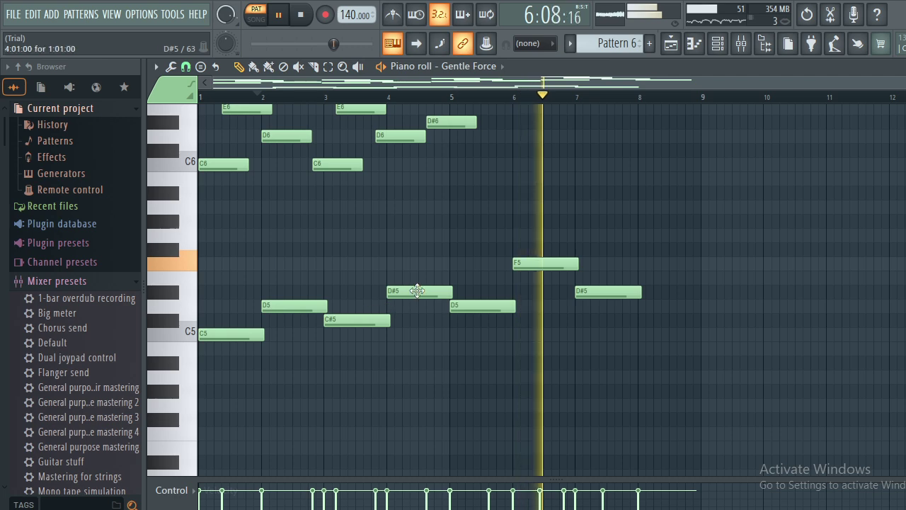
left_click_drag(417, 290, 417, 277)
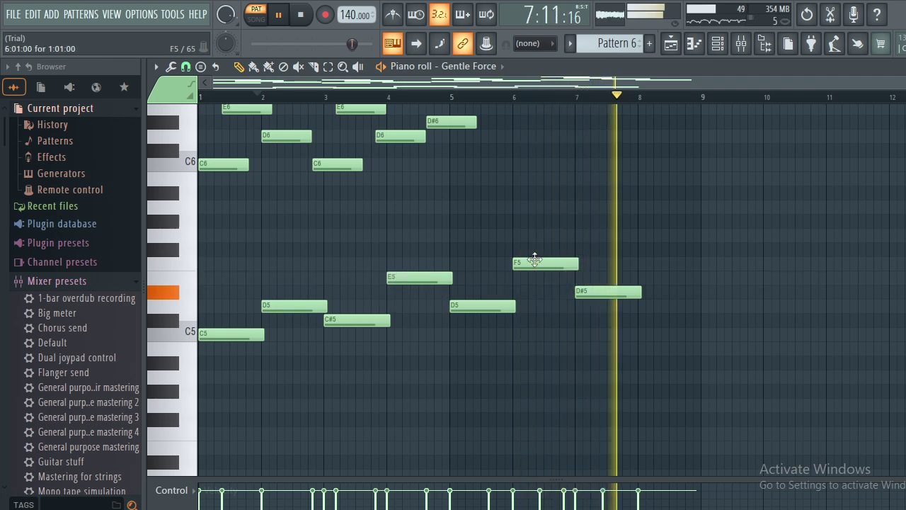
left_click_drag(537, 265, 540, 234)
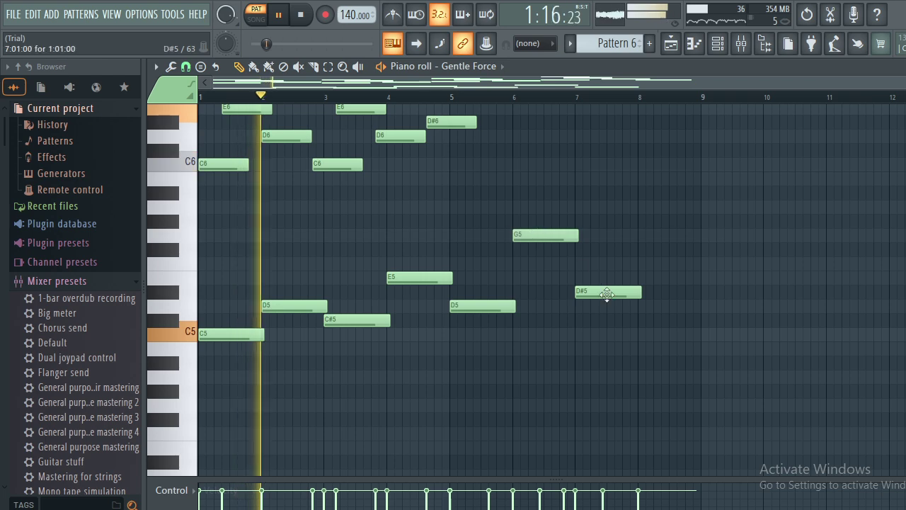
left_click_drag(607, 294, 613, 263)
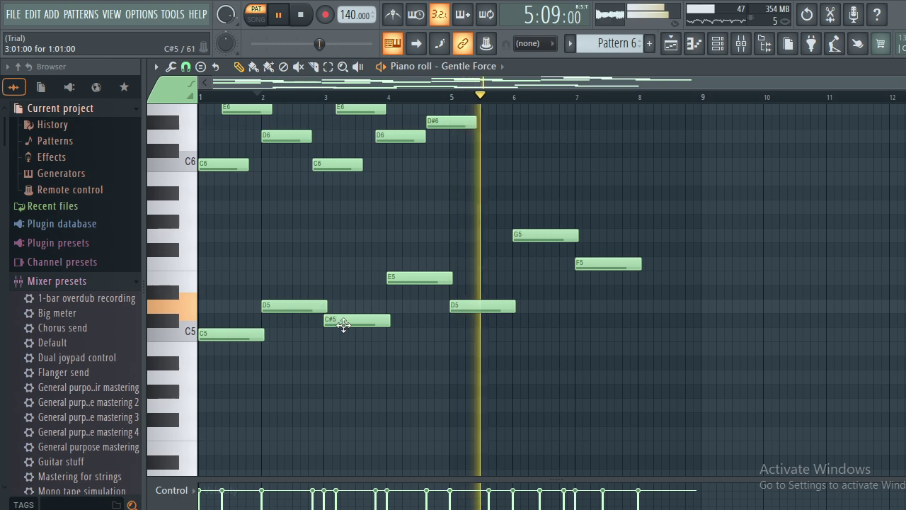
left_click_drag(343, 324, 345, 339)
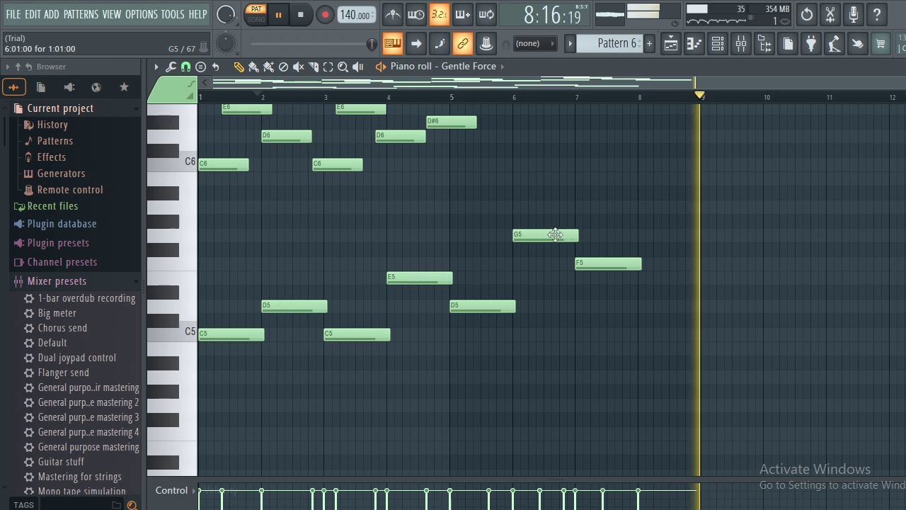
left_click_drag(555, 235, 601, 282)
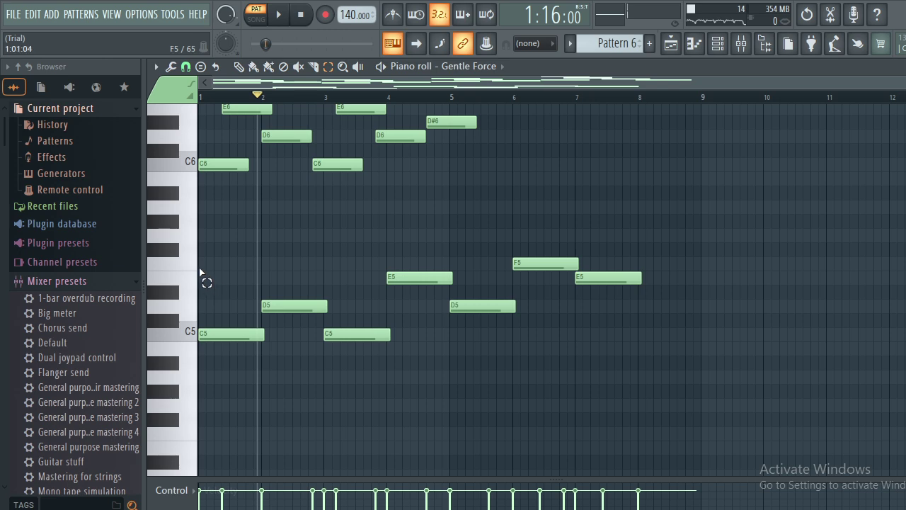
Cut all seven notes of the lower line from Gentle Force and show the Sitar channel in the piano roll.
left_click_drag(199, 272, 677, 387)
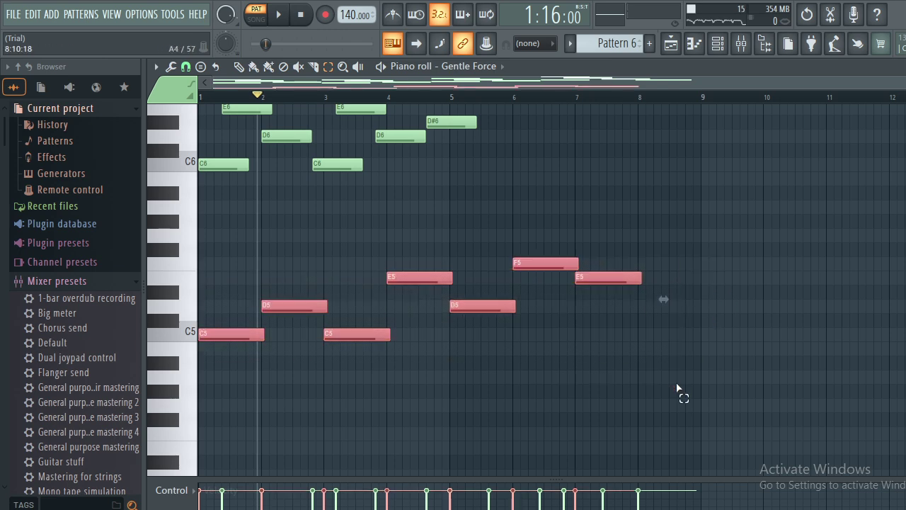
key("Delete")
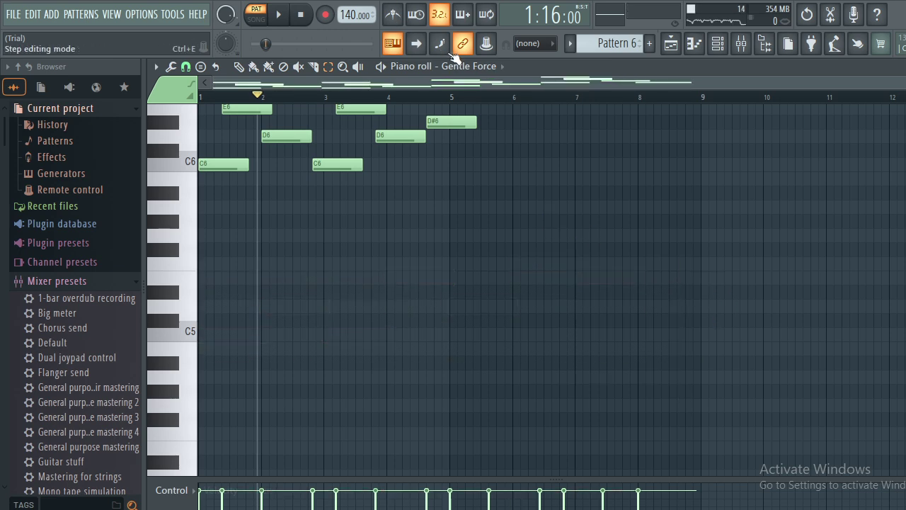
left_click(470, 68)
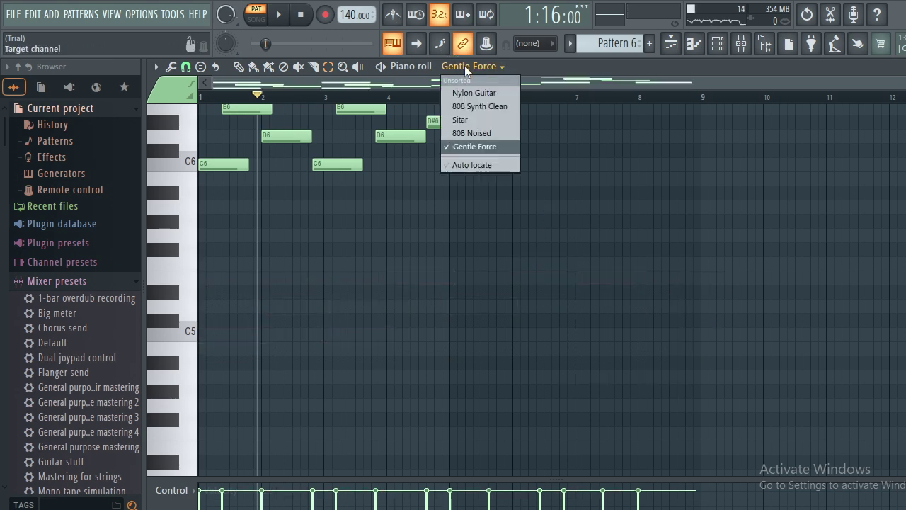
left_click(470, 118)
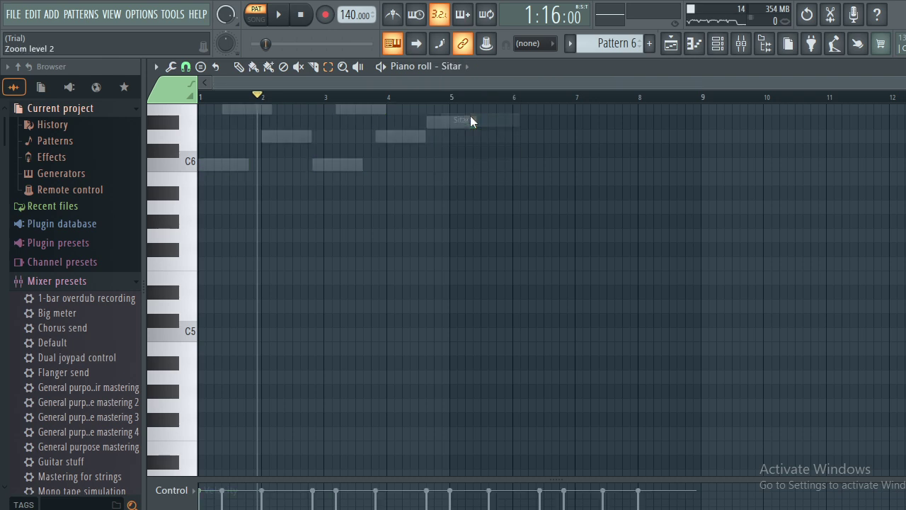
Paste the lower line into the Sitar channel, shift it back to start at bar 1, and play the pattern.
key("ctrl+v")
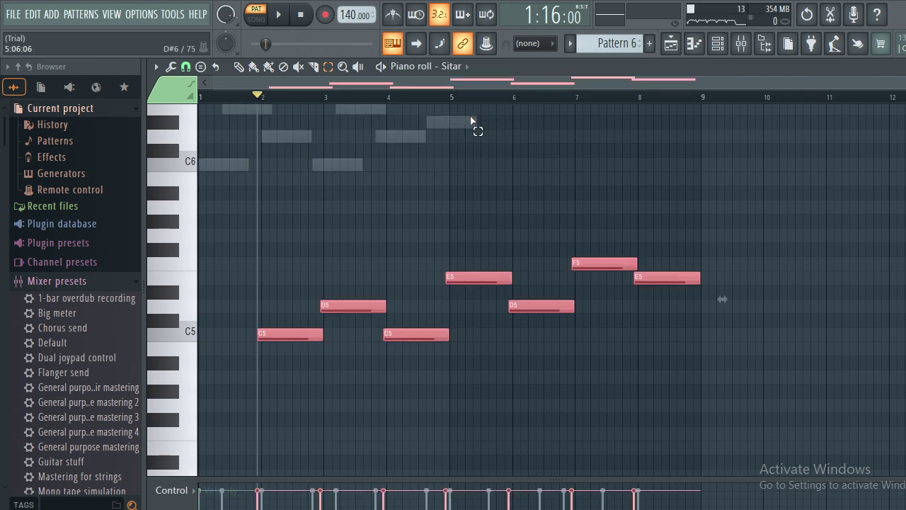
key("shift+Left")
key("shift+Left")
key("shift+Left")
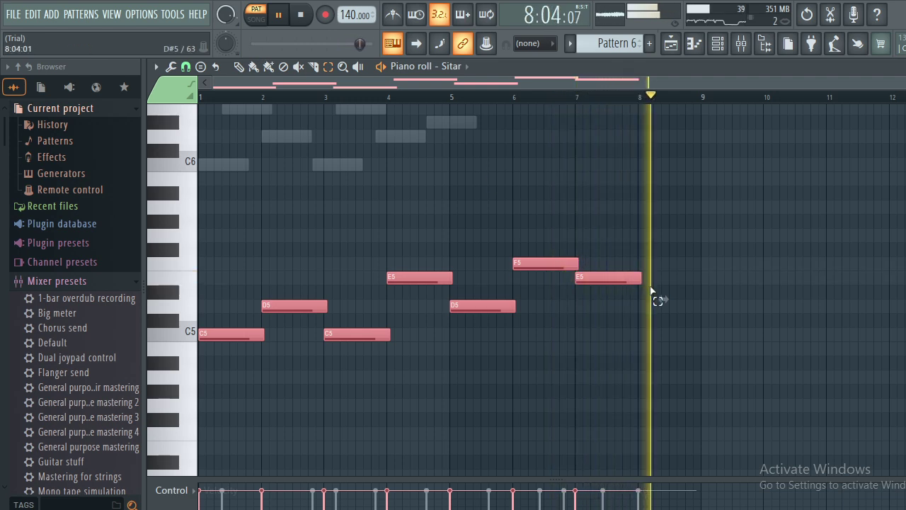
Restore the selection of the whole Sitar melody and transpose it down one octave so its first note is C4.
left_click(665, 307)
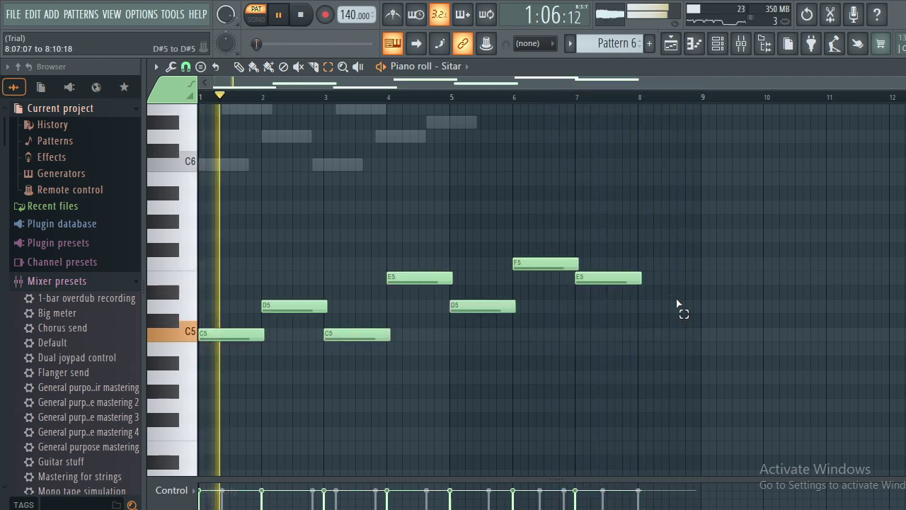
key("ctrl+z")
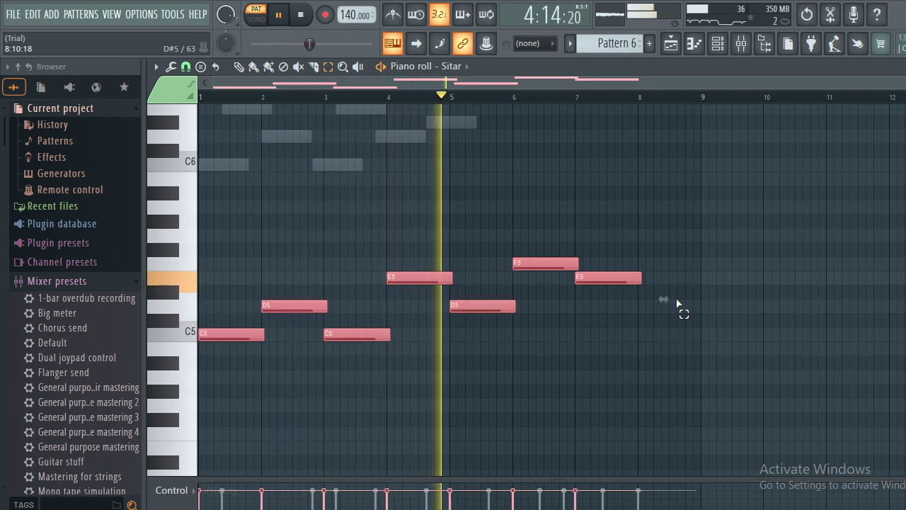
scroll(677, 304, "down", 5)
scroll(678, 305, "up", 6)
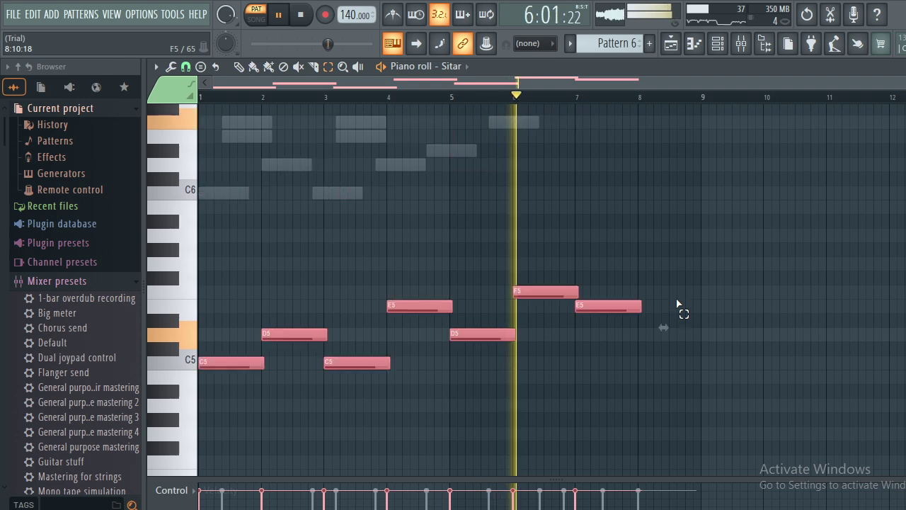
key("ctrl+Down")
scroll(677, 304, "down", 2)
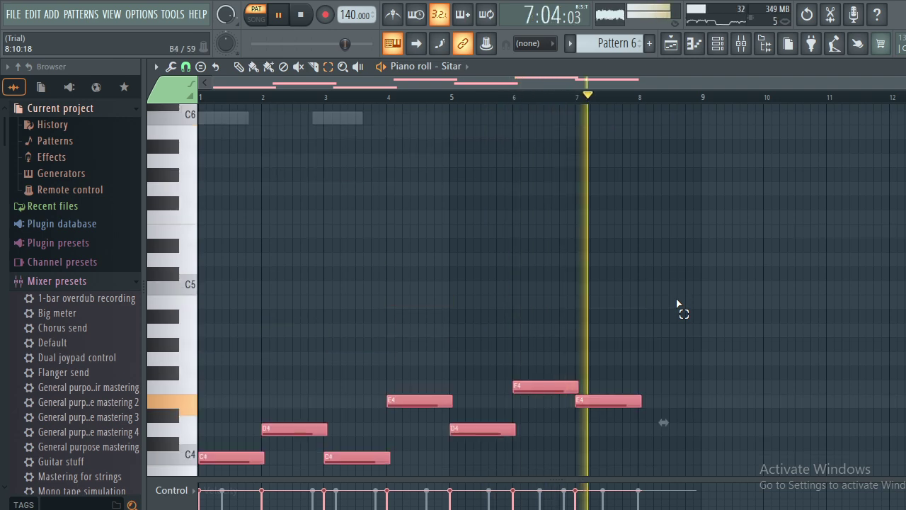
Audition the Sitar melody in higher registers, transposing all notes up octave by octave until the first note is C8.
key("ctrl+Up")
key("ctrl+Up")
key("ctrl+Up")
scroll(678, 305, "up", 4)
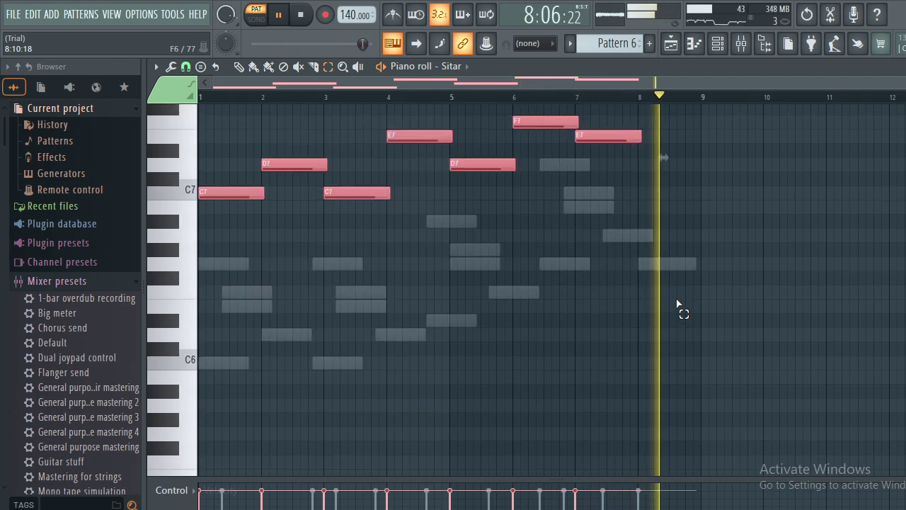
key("ctrl+Up")
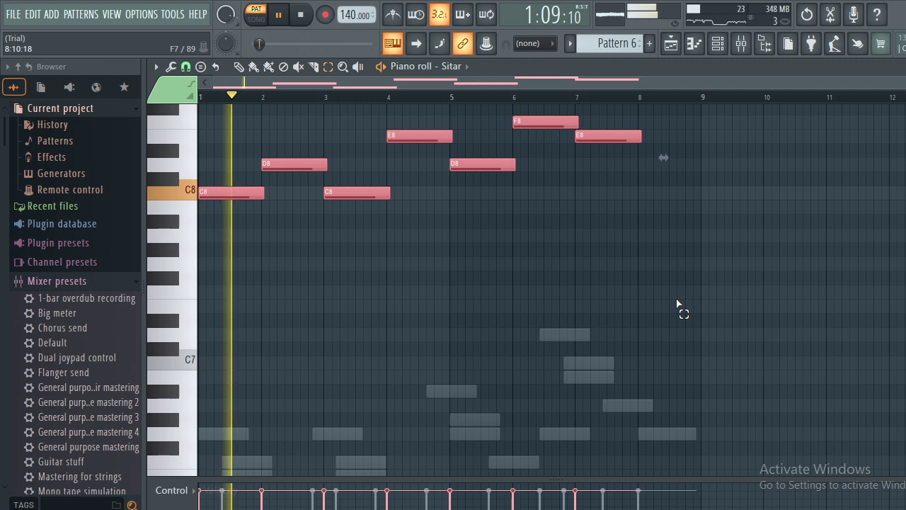
Transpose the whole Sitar melody down four octaves so its first note is C4.
key("ctrl+Down")
key("ctrl+Down")
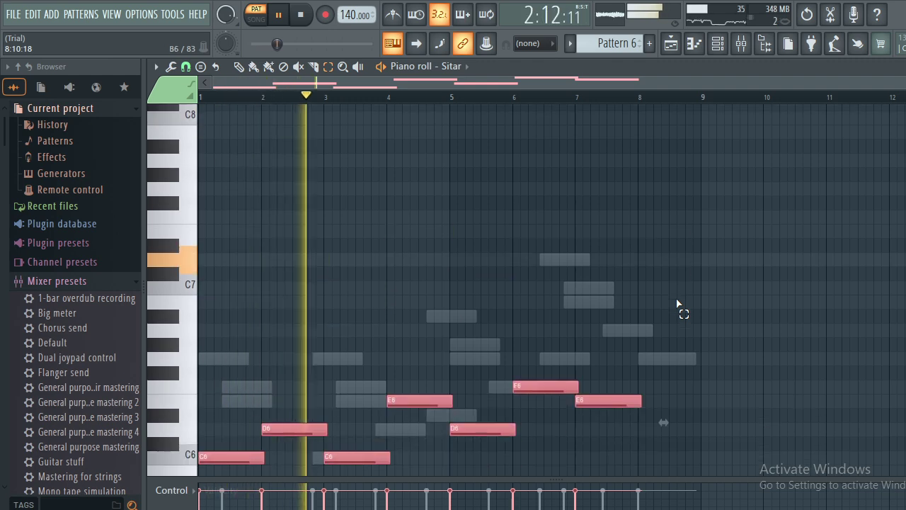
key("ctrl+Down")
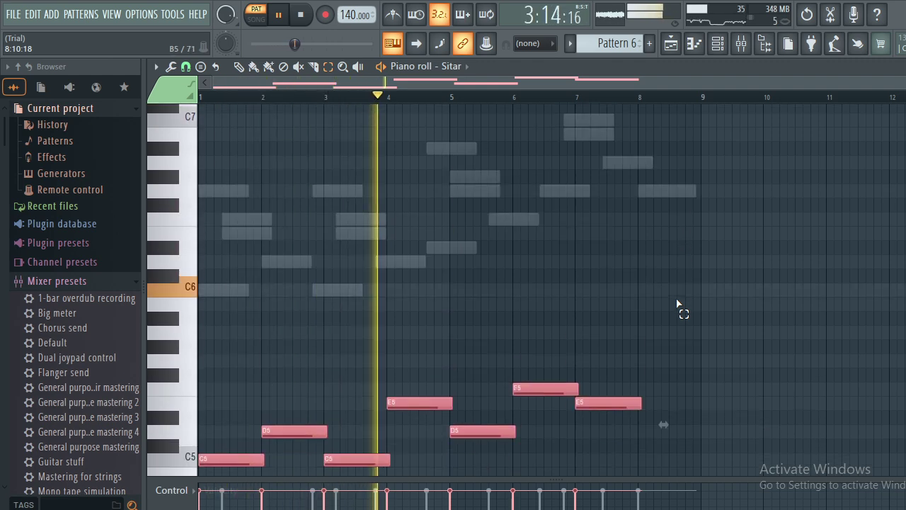
key("ctrl+Down")
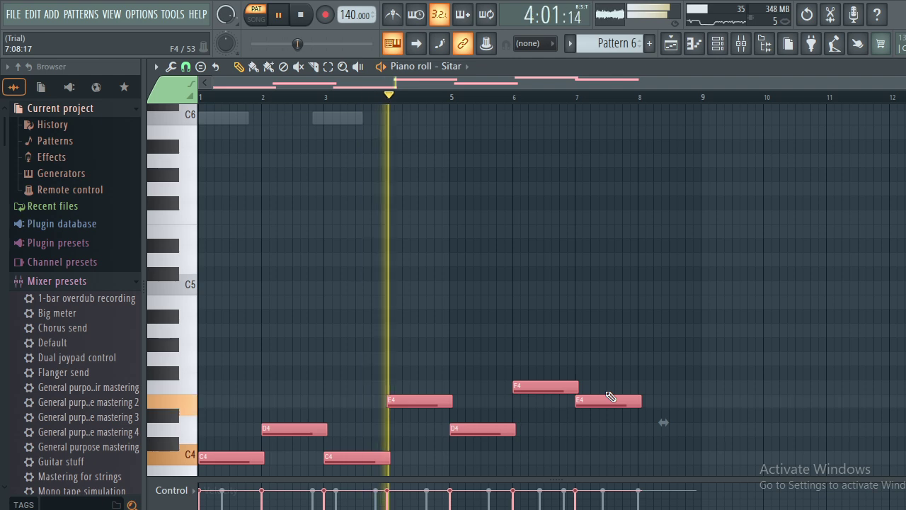
Try nudging all Sitar notes slightly forward in time and shift them back to the start of bar 1.
key("shift+Right")
key("shift+Right")
key("shift+Left")
key("shift+Left")
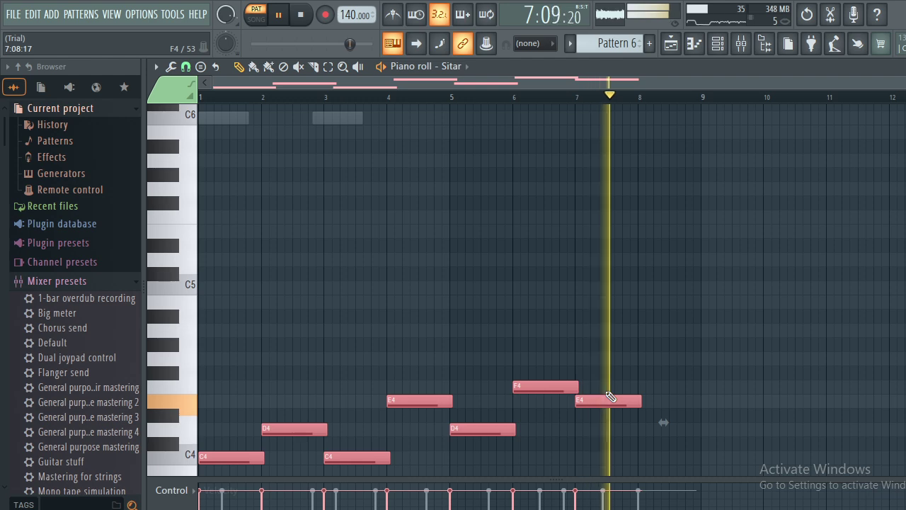
key("shift+Right")
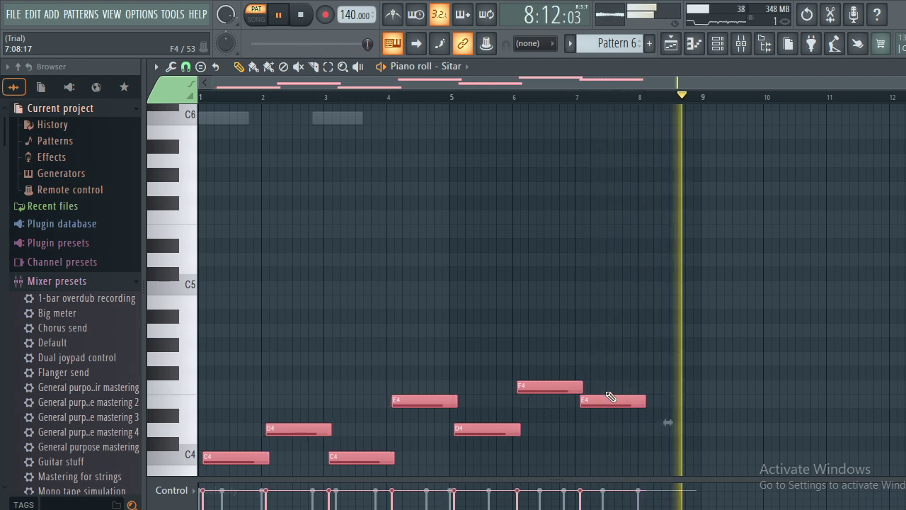
key("shift+Left")
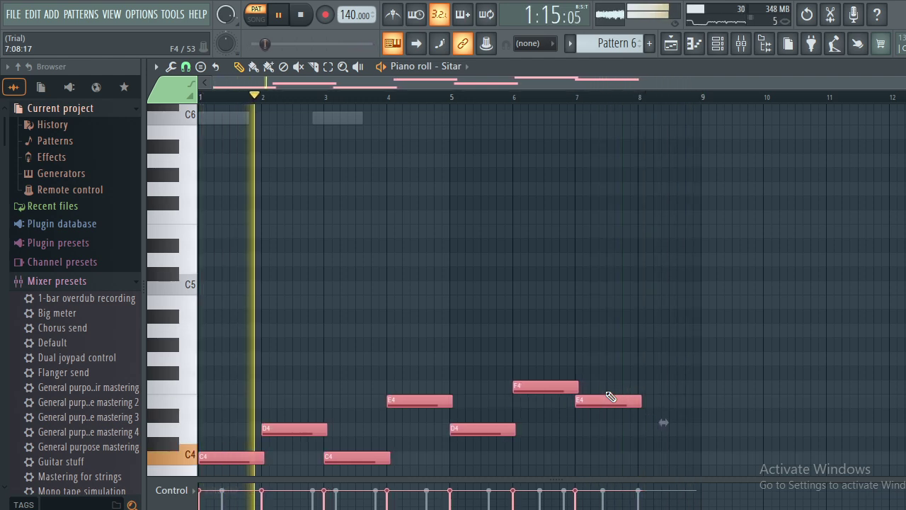
Time-stretch the whole Sitar melody so its last note ends at bar 9.
key("shift+Left")
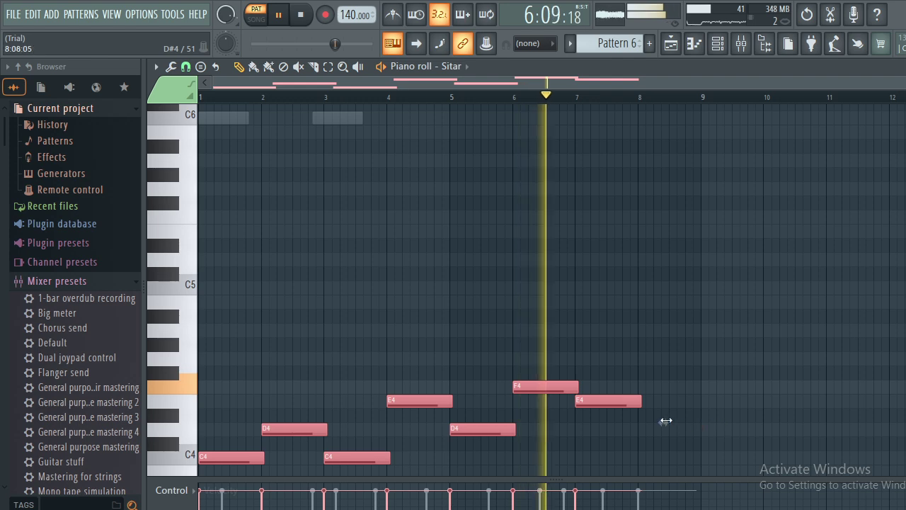
left_click_drag(661, 420, 720, 421)
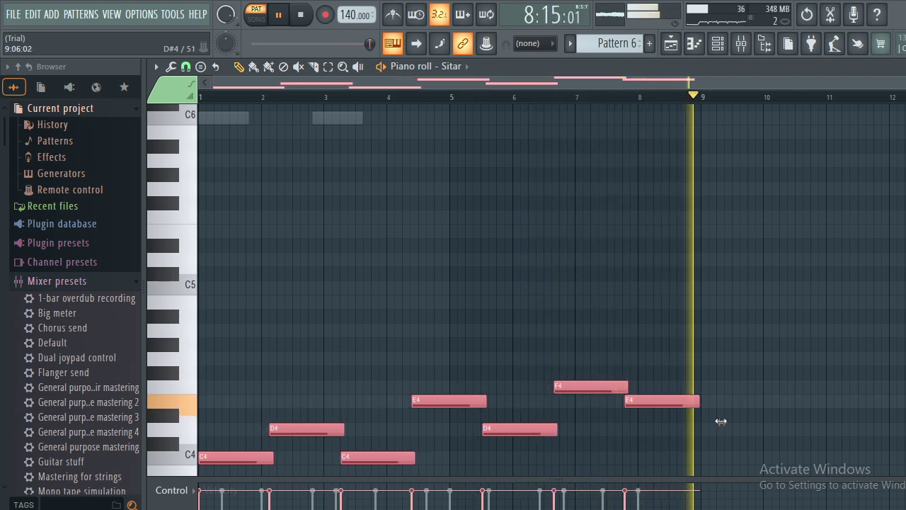
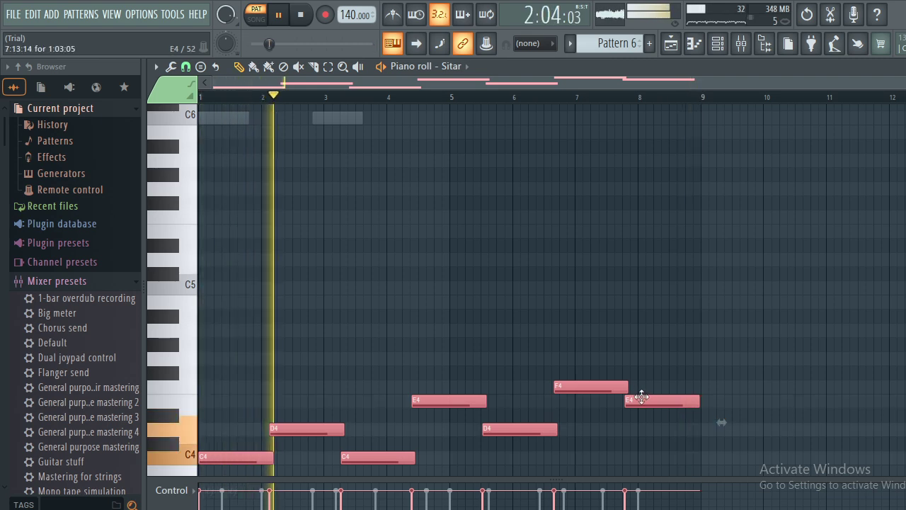
Try the stretched Sitar melody at lower pitches, transposing it by semitones until the first note is G3.
key("Down")
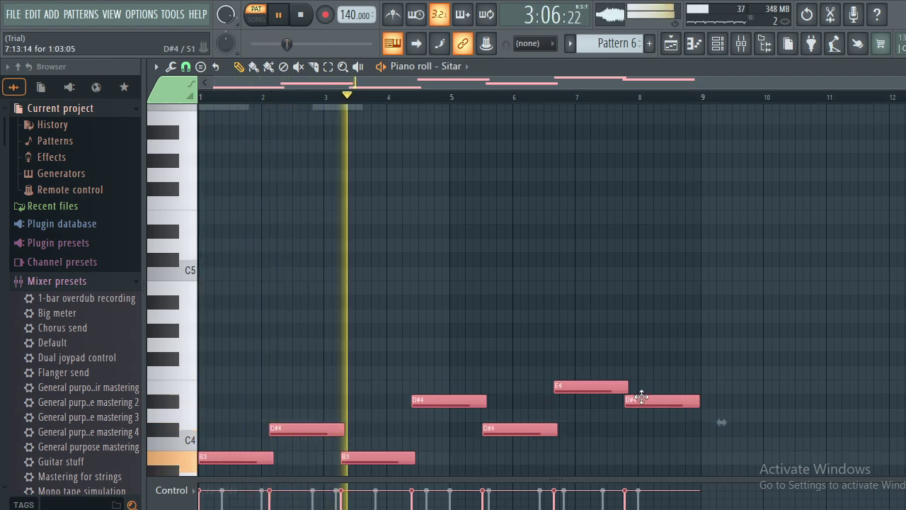
key("Down")
key("Down")
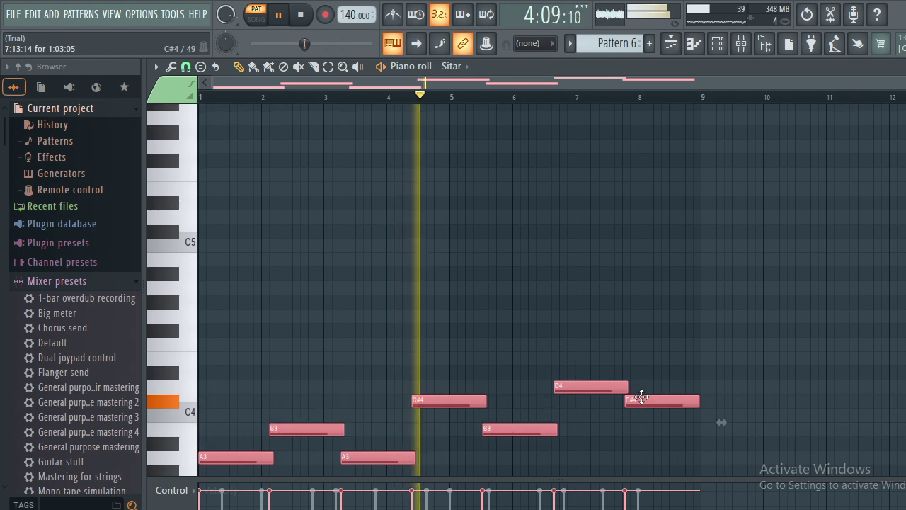
key("Down")
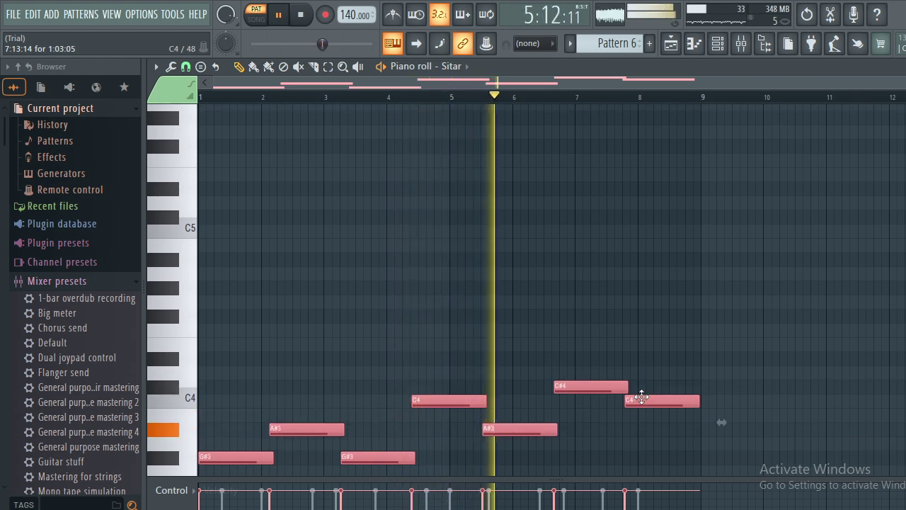
key("Up")
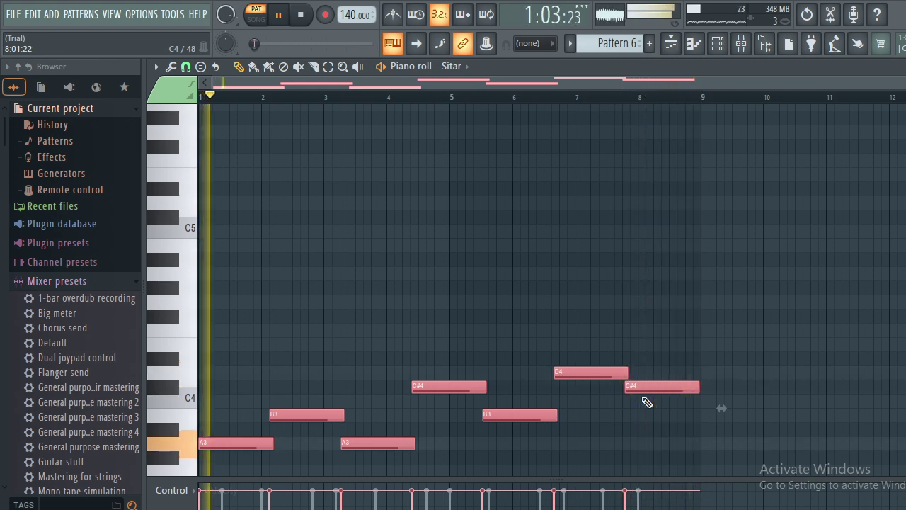
key("Down")
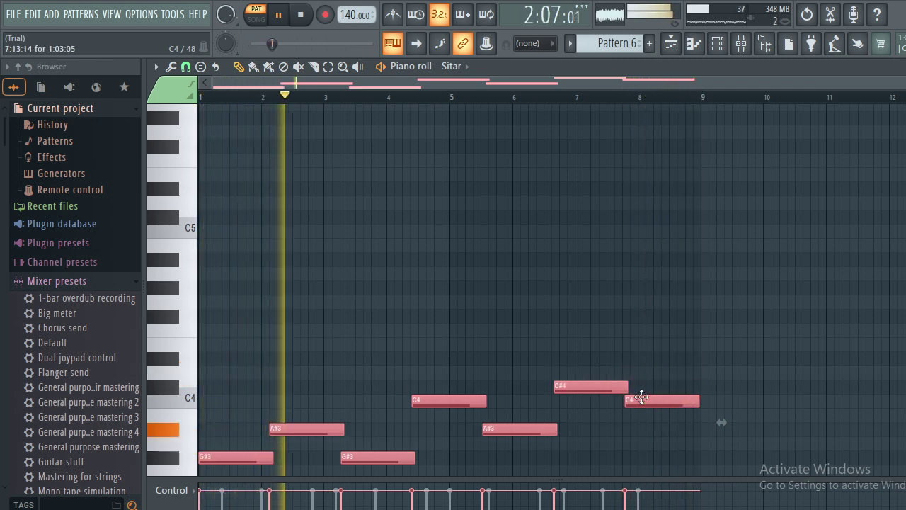
scroll(644, 400, "down", 1)
key("Down")
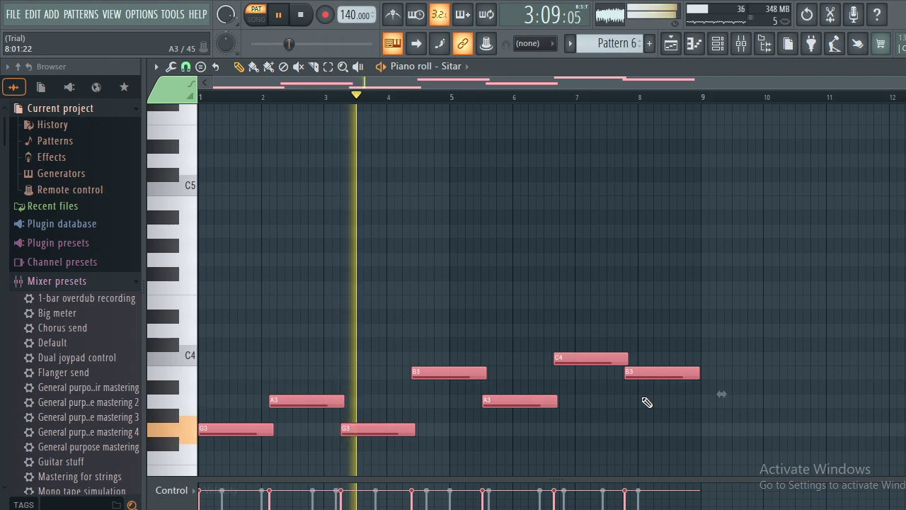
Raise the Sitar melody by semitones to start on D4 and bring it back down to start on C4.
key("Up")
key("Up")
key("Up")
key("Up")
key("Up")
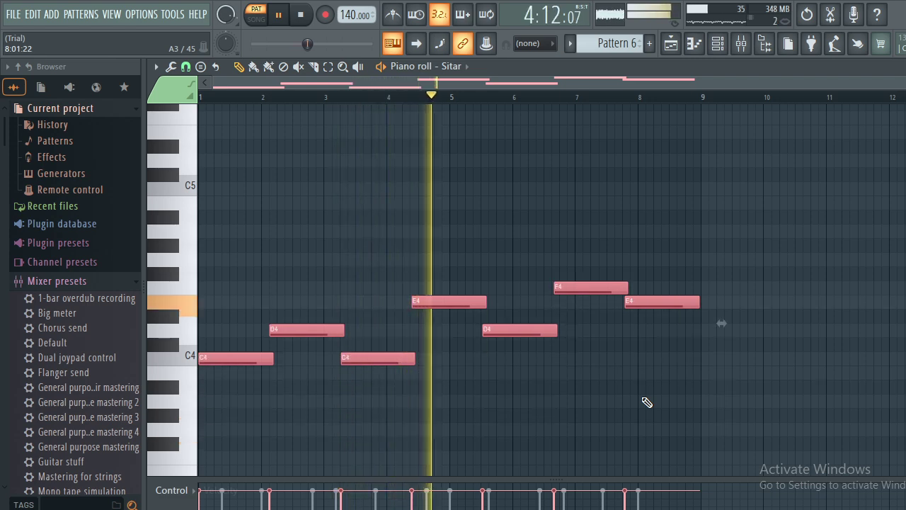
key("Up")
key("Up")
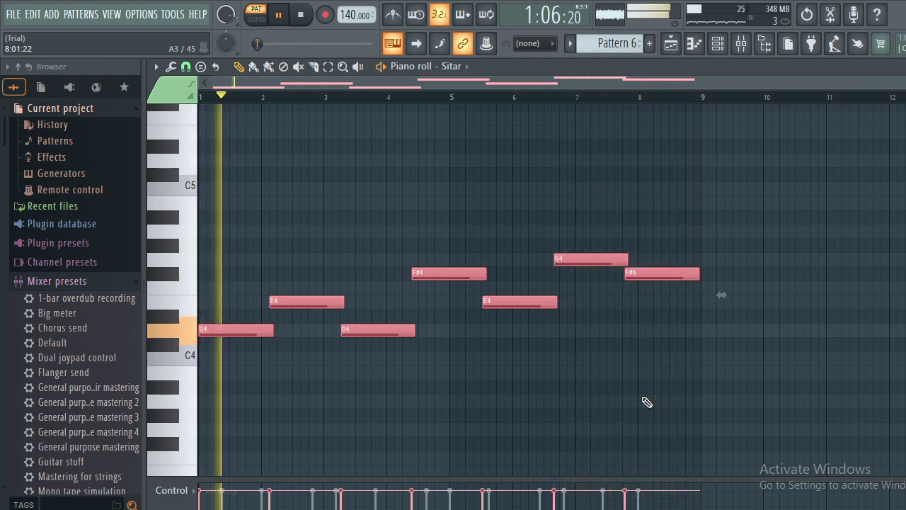
key("Down")
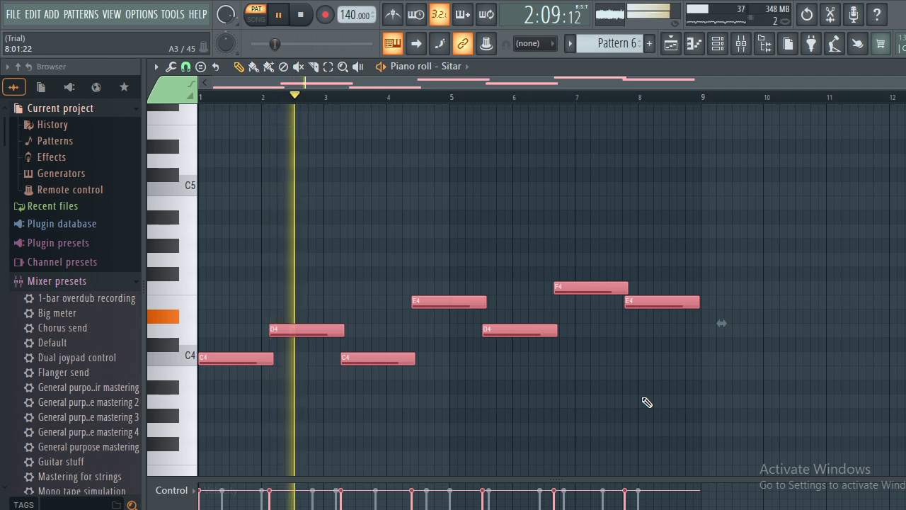
Try the Sitar melody an octave higher, raising all notes by semitones until the first note is C5.
key("Up")
key("Up")
key("Up")
key("Up")
key("Up")
key("Up")
key("Up")
key("Up")
key("Up")
key("Up")
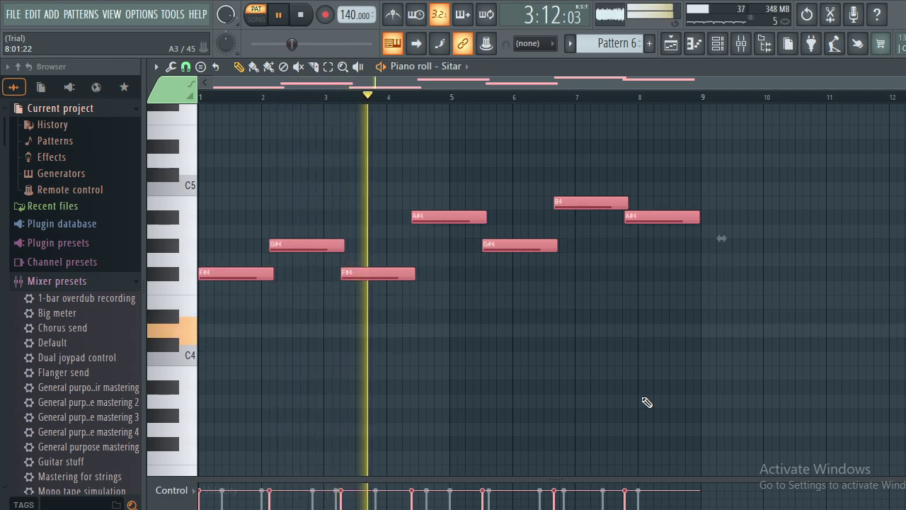
key("Up")
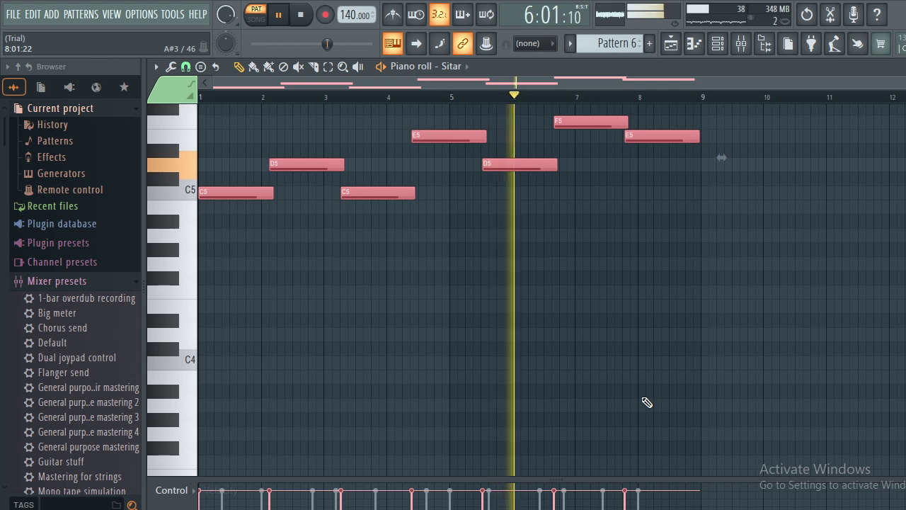
Lower all Sitar notes by semitones down to B3 and raise them one semitone so the melody starts on C4.
key("Down")
key("Down")
key("Down")
key("Down")
key("Down")
key("Down")
key("Down")
key("Down")
key("Down")
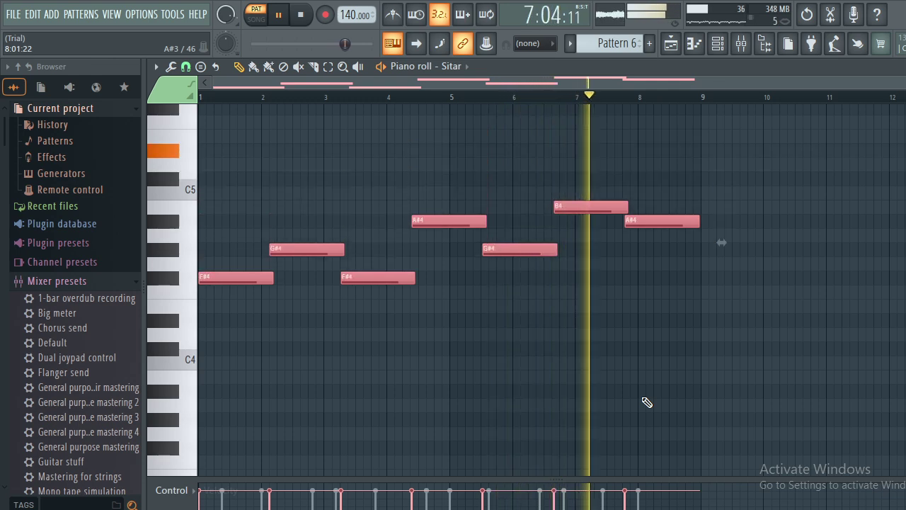
key("Down")
key("Down")
key("Down")
key("Down")
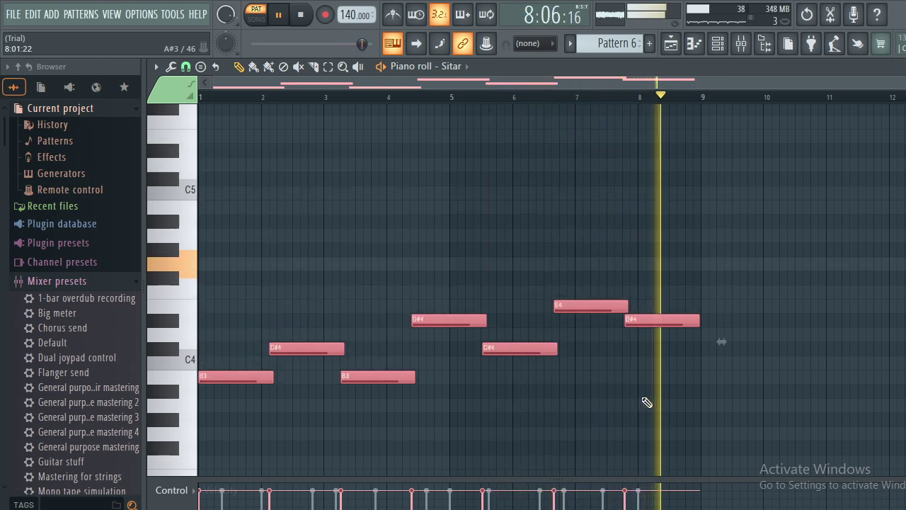
key("Up")
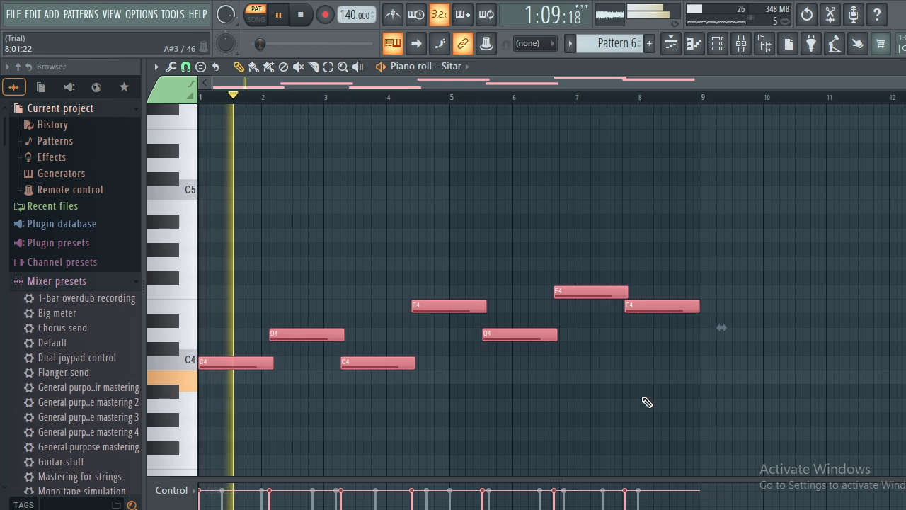
Stop the pattern playback and open the Playlist.
key("space")
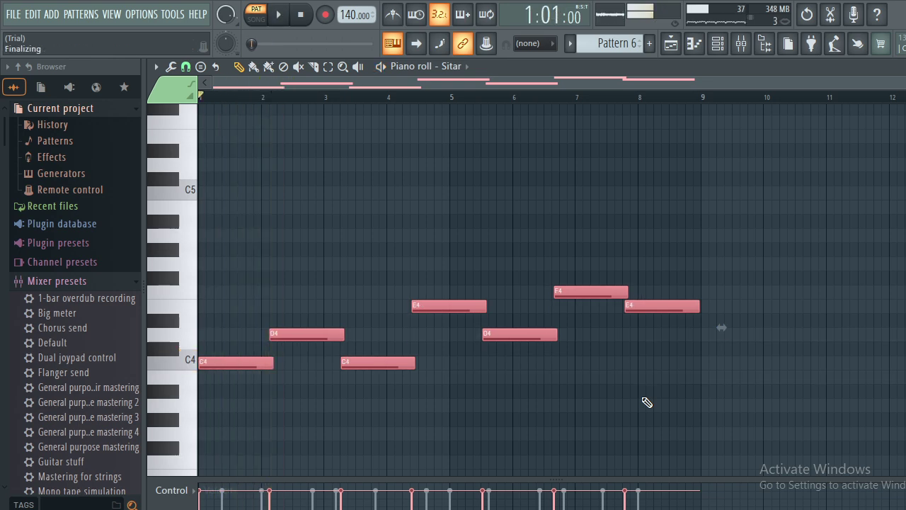
left_click(680, 45)
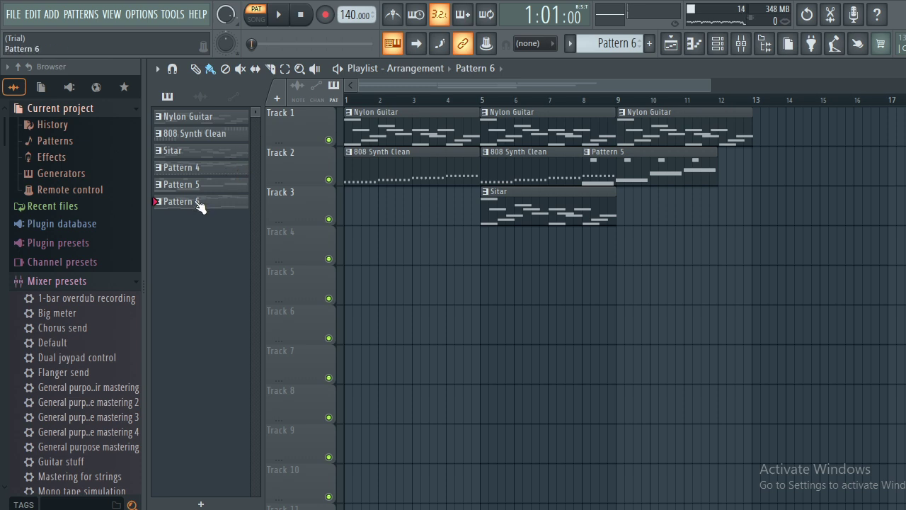
Try Pattern 6 in the arrangement on Track 4 starting at bar 9, and delete the clip.
left_click_drag(199, 203, 576, 234)
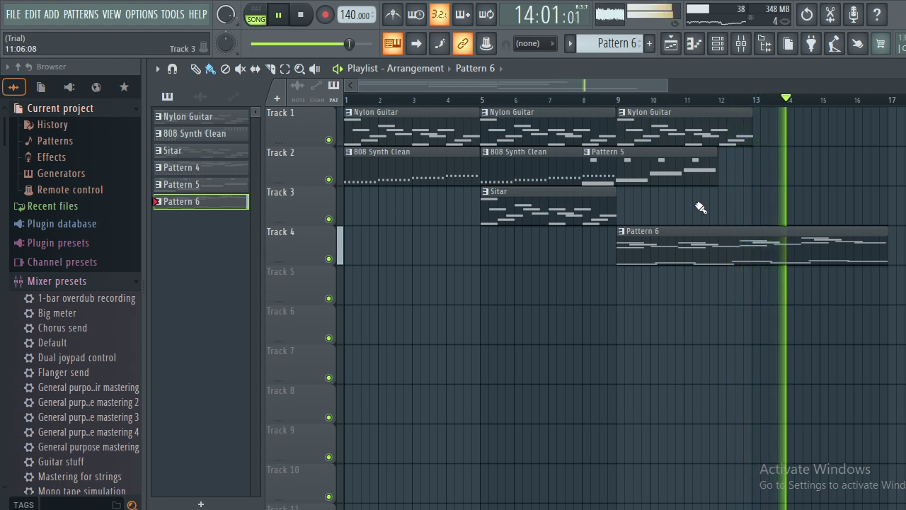
right_click(701, 233)
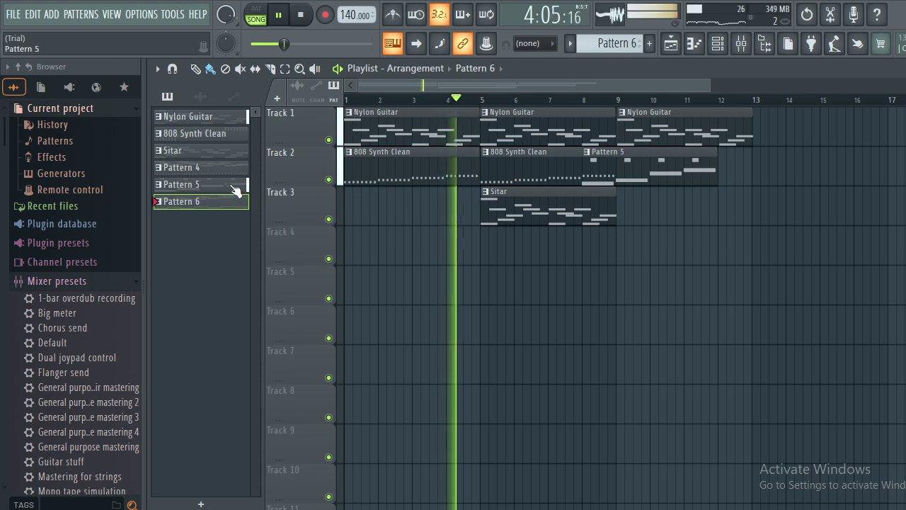
Clone the Sitar pattern in the pattern list.
right_click(208, 151)
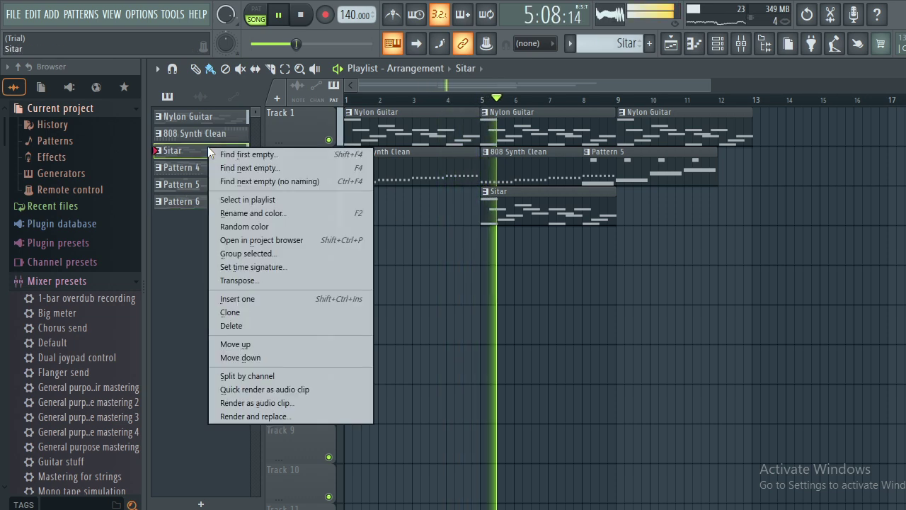
left_click(301, 312)
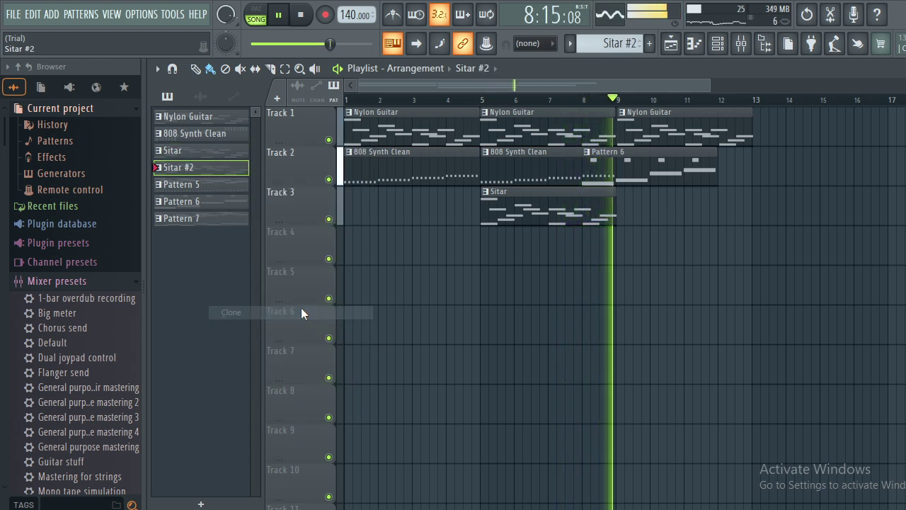
Place Sitar #2 at bar 5 on Track 4; at bar 9 add Sitar #2, Sitar and Pattern 6 on Tracks 3, 4 and 5.
left_click_drag(202, 174, 481, 258)
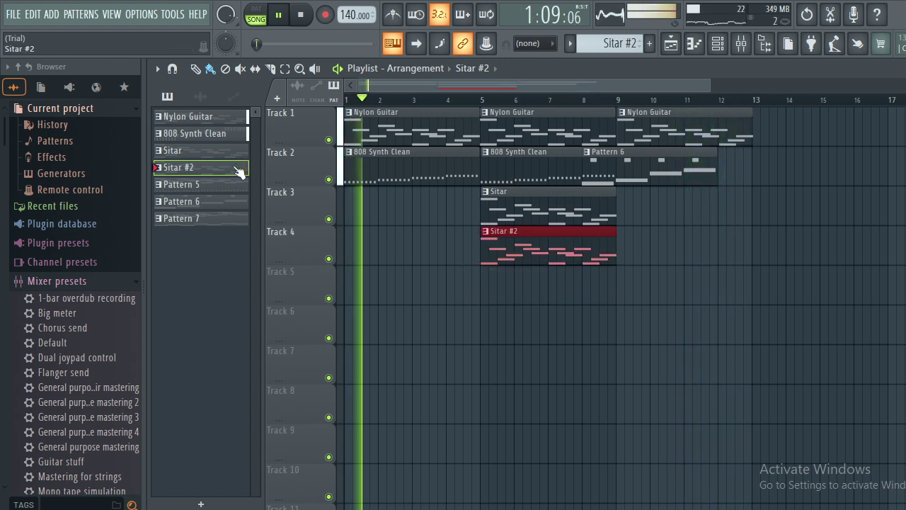
left_click_drag(239, 172, 616, 214)
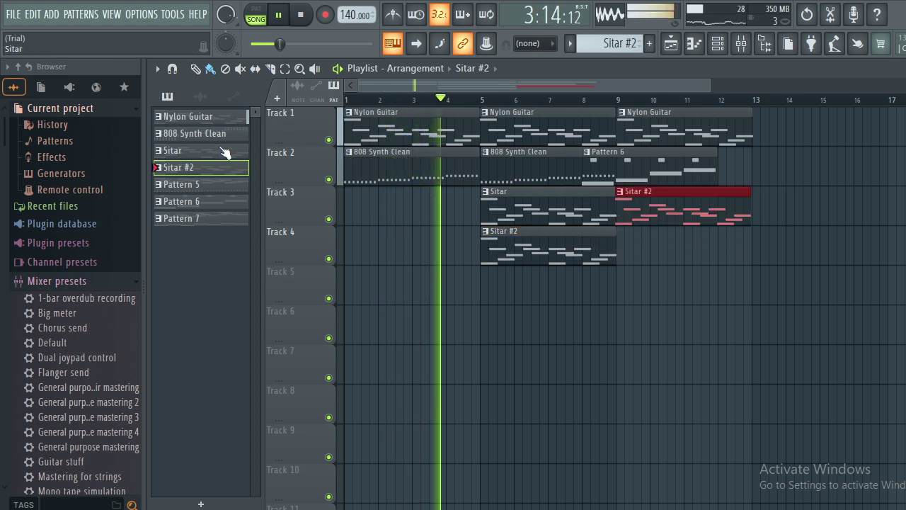
left_click_drag(177, 150, 616, 247)
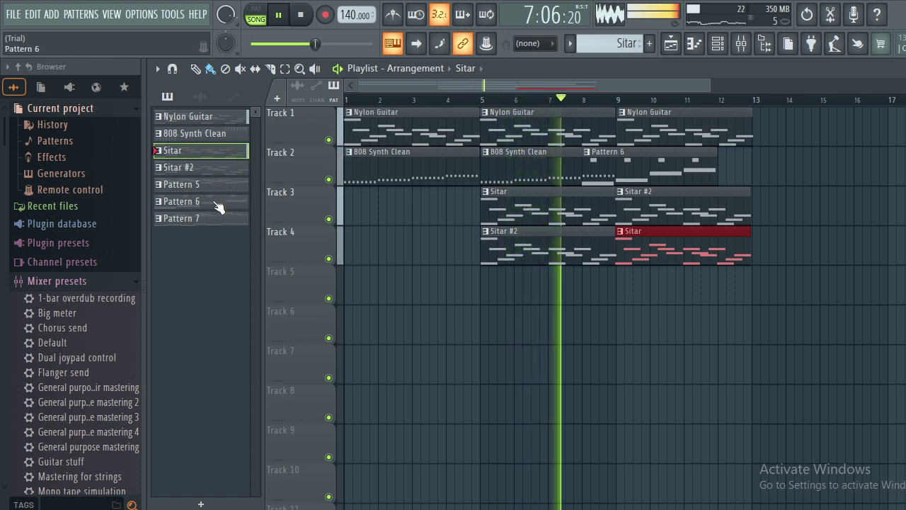
left_click_drag(220, 203, 646, 295)
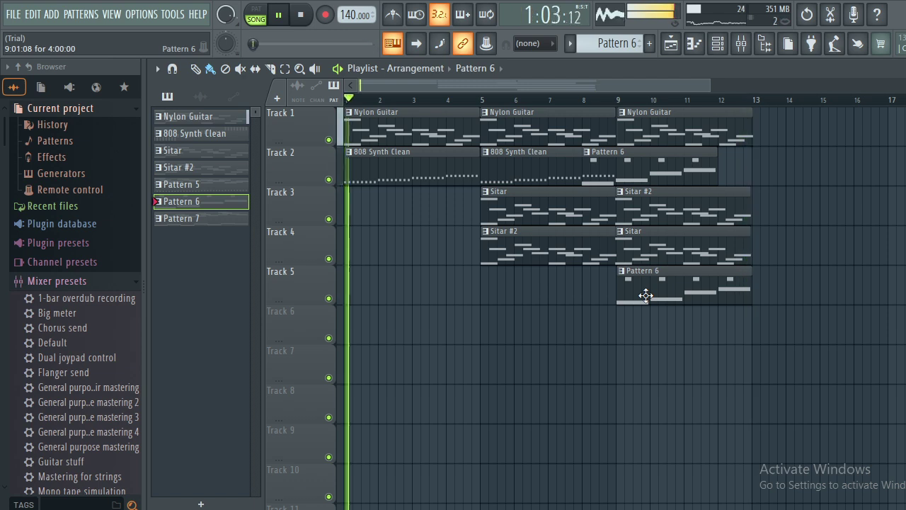
Clone the Sitar #2 pattern in the pattern list.
right_click(211, 167)
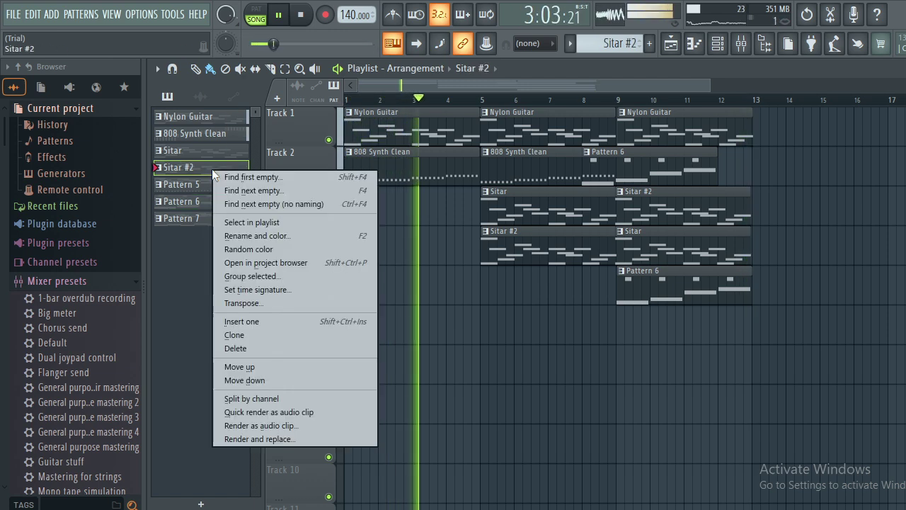
left_click(280, 336)
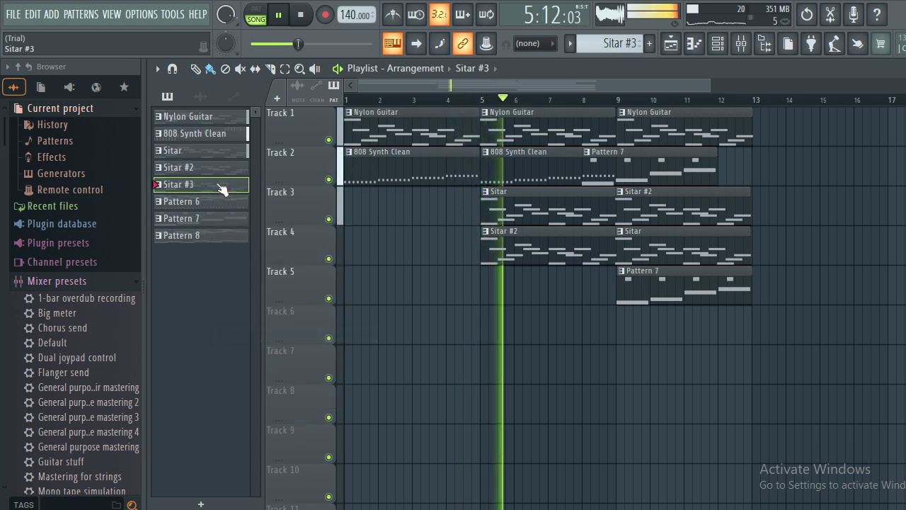
Insert an empty pattern directly above Sitar #3 in the pattern list and accept its default name.
right_click(215, 185)
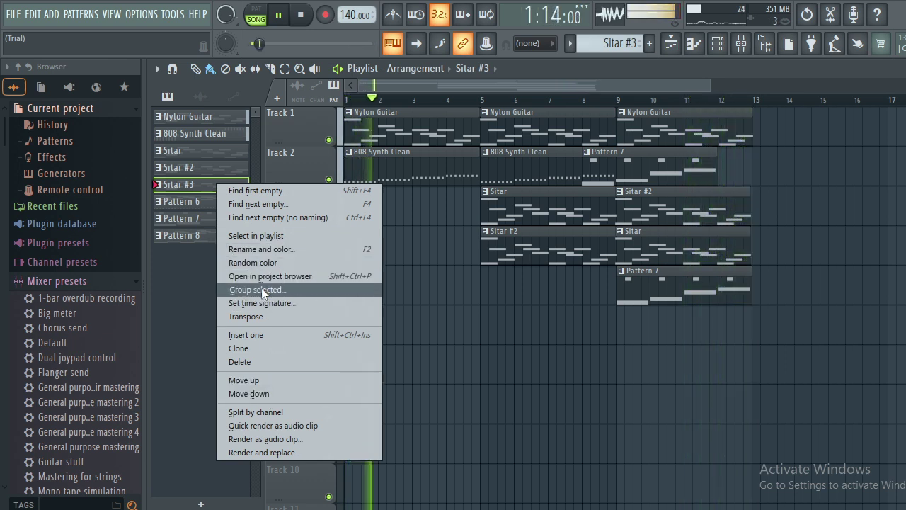
left_click(267, 334)
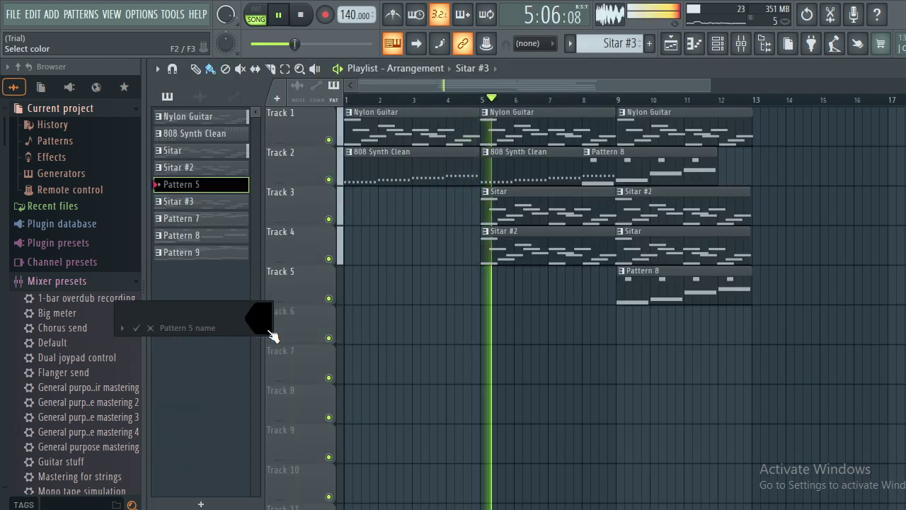
left_click(136, 327)
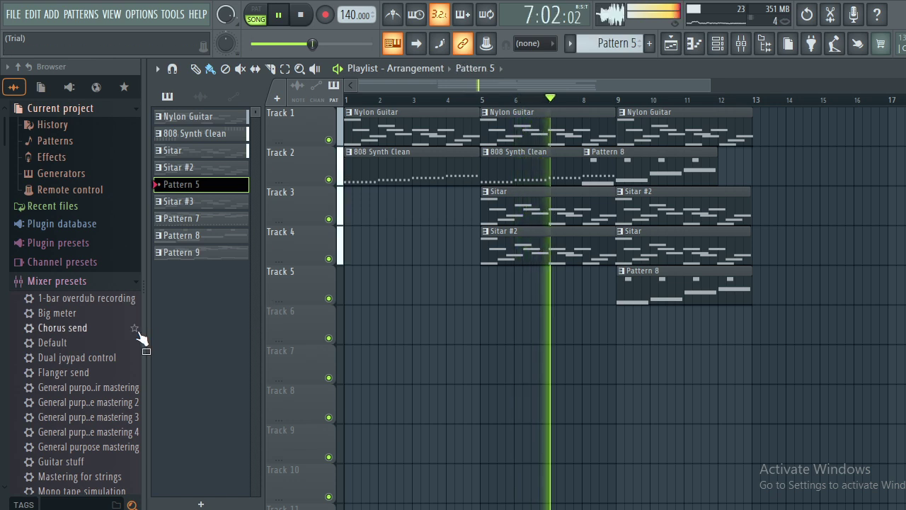
right_click(211, 183)
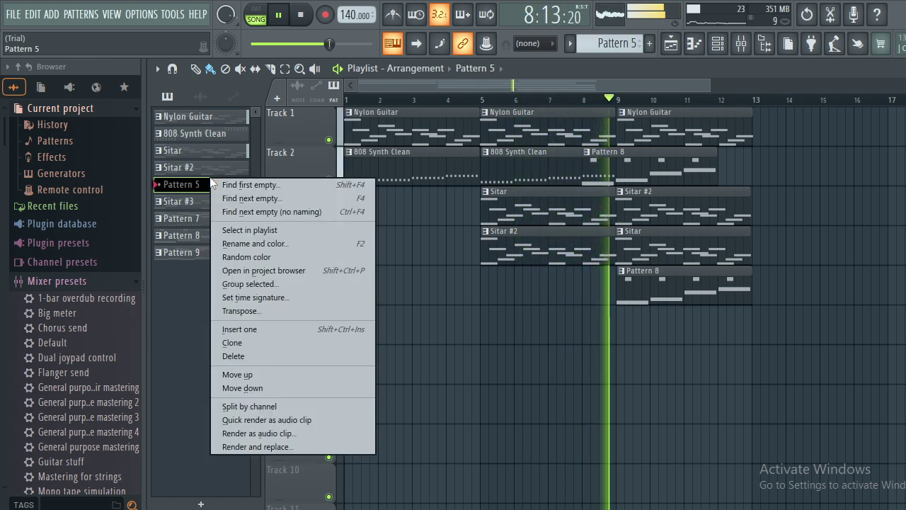
left_click(235, 184)
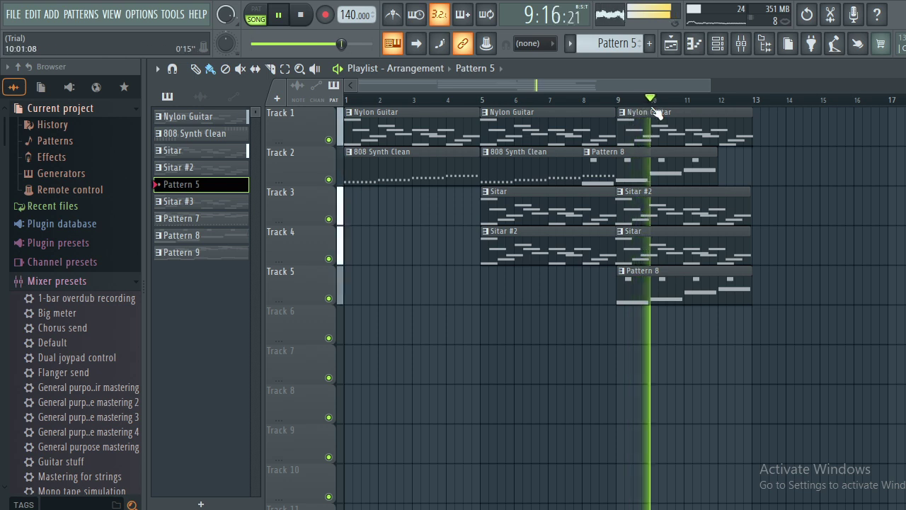
Stop the song playback and view the Channel rack filtered to Unsorted and back to All, closing the rack when finished.
left_click(718, 44)
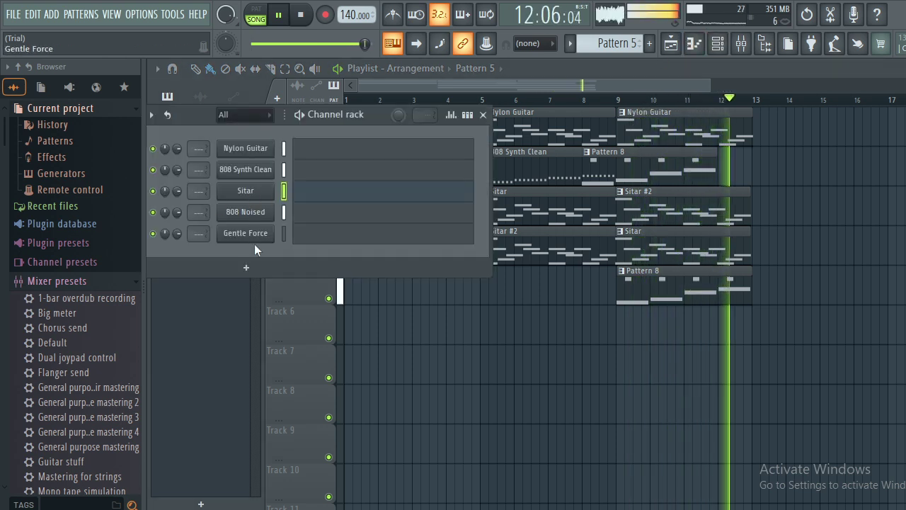
key("space")
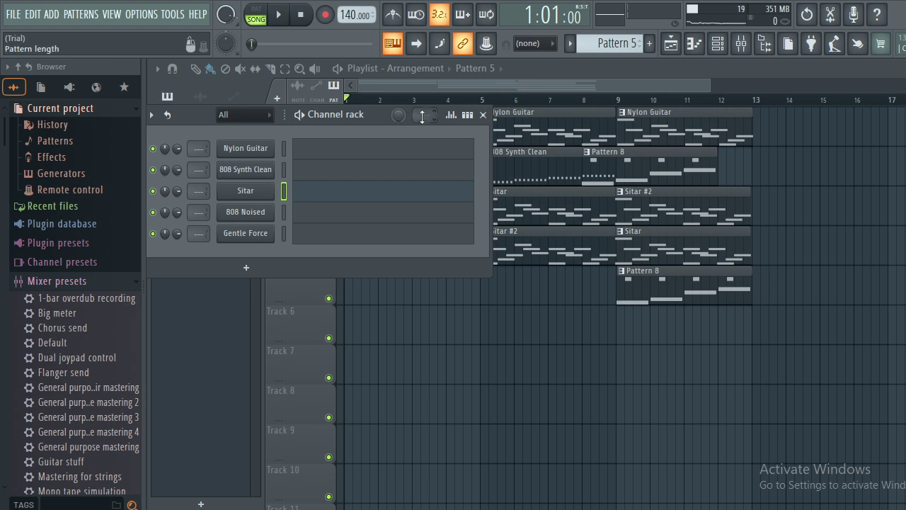
left_click(267, 116)
left_click(266, 149)
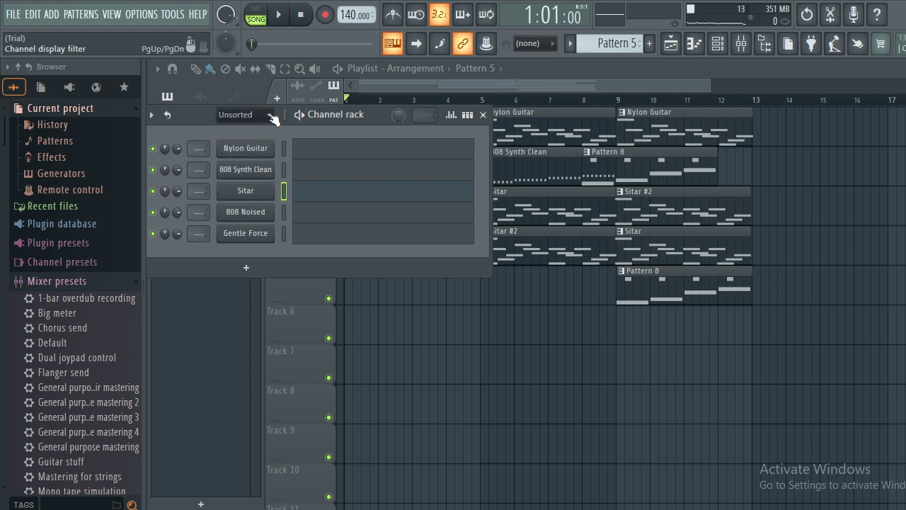
left_click(272, 115)
left_click(262, 132)
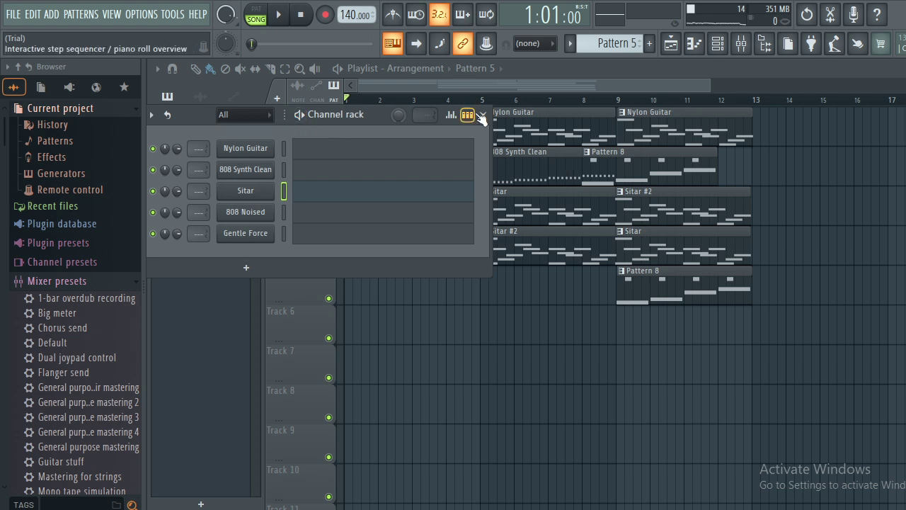
left_click(484, 116)
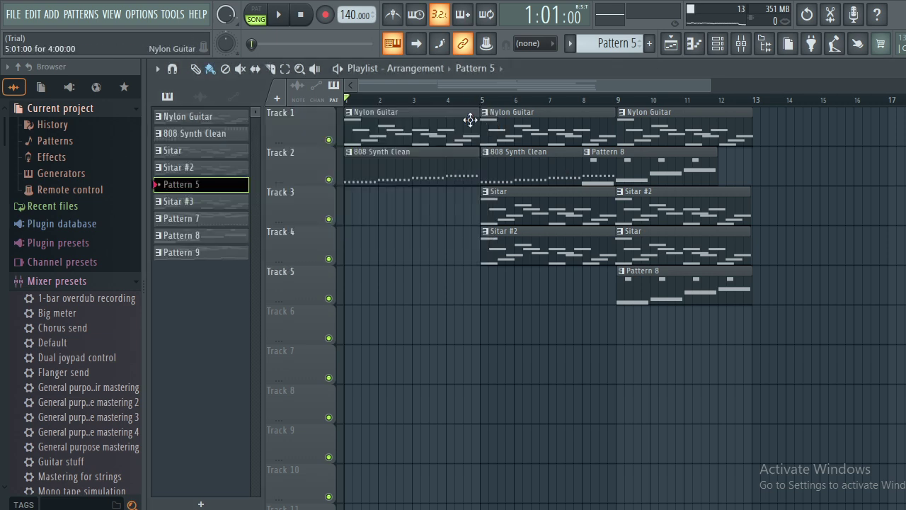
right_click(200, 187)
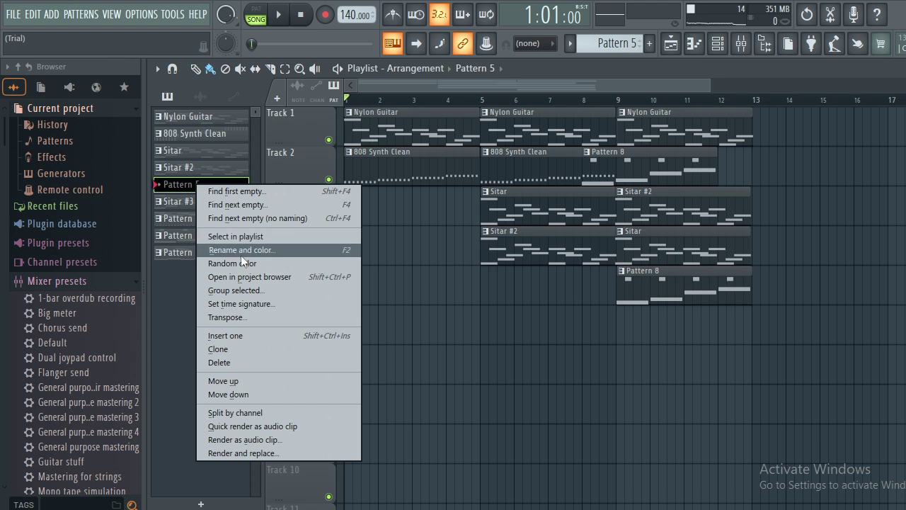
left_click(246, 316)
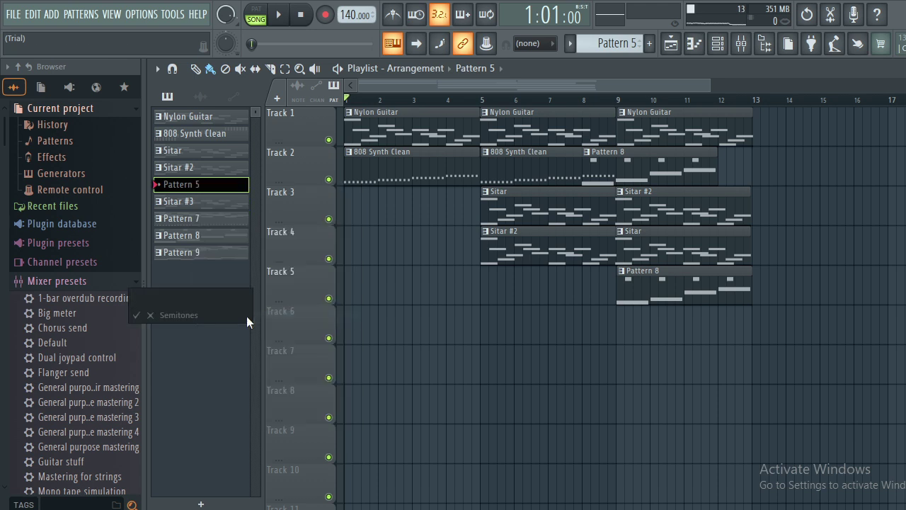
left_click(150, 315)
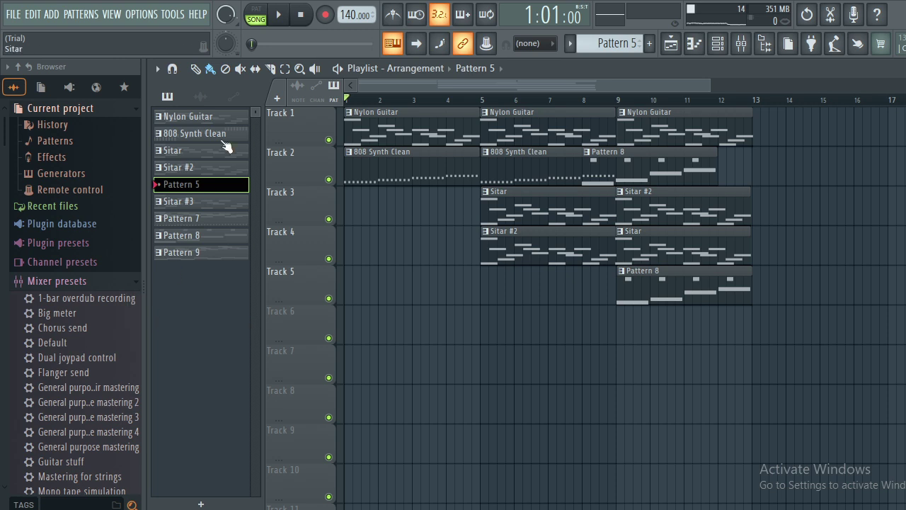
right_click(223, 185)
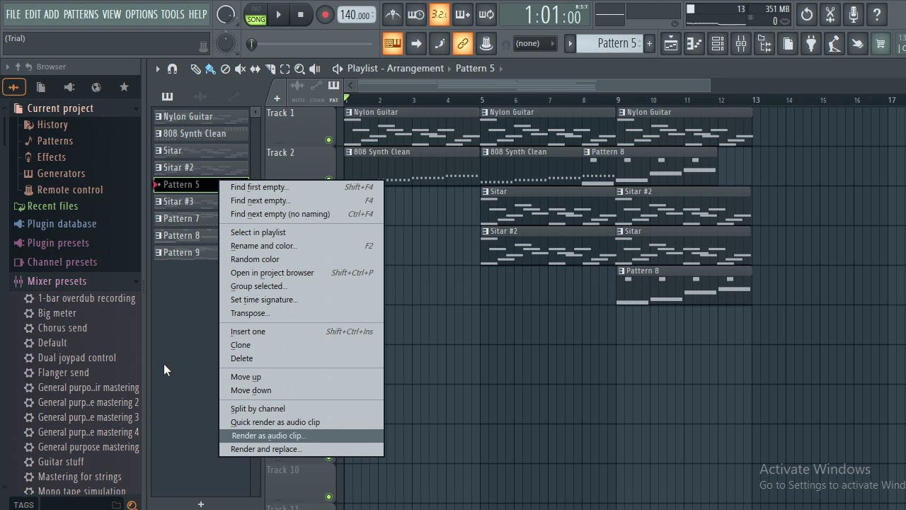
left_click(182, 294)
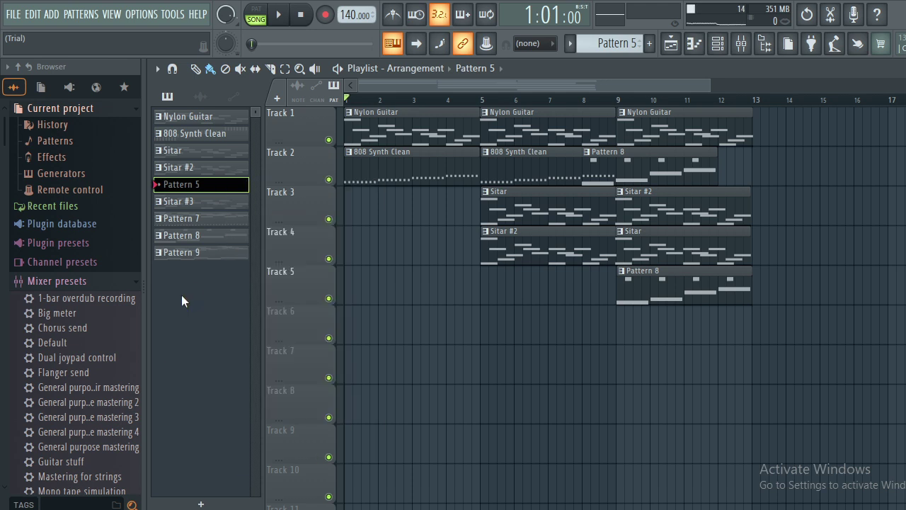
Delete the empty Pattern 5 from the pattern list and confirm the deletion.
right_click(196, 190)
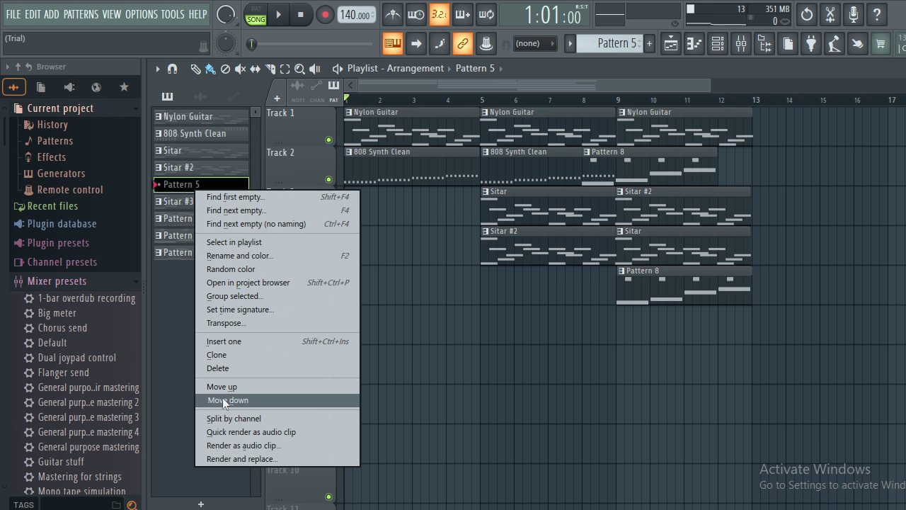
left_click(224, 368)
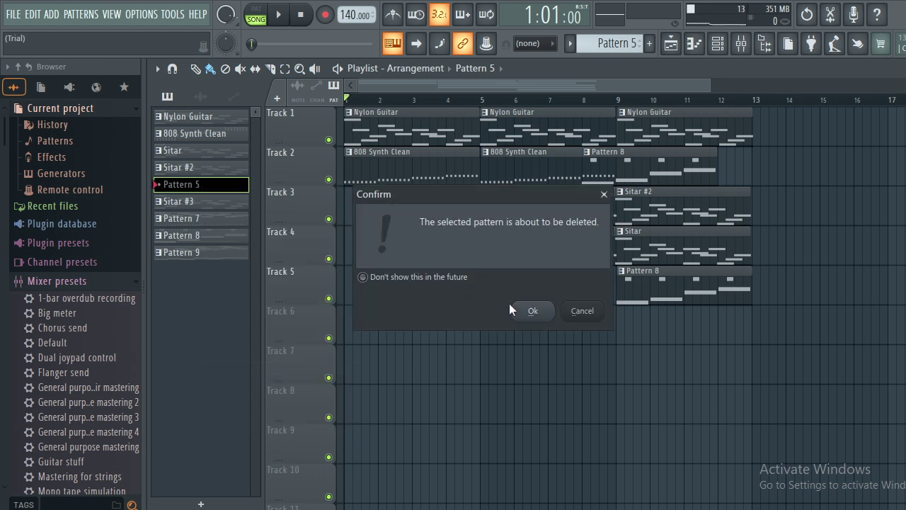
left_click(534, 311)
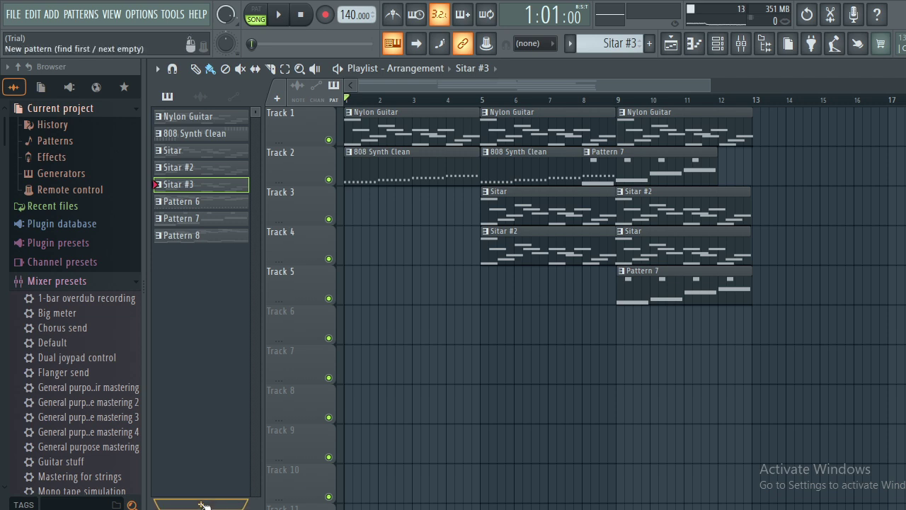
Add a new empty pattern at the end of the pattern list with its default name, keeping the list on patterns.
left_click(203, 506)
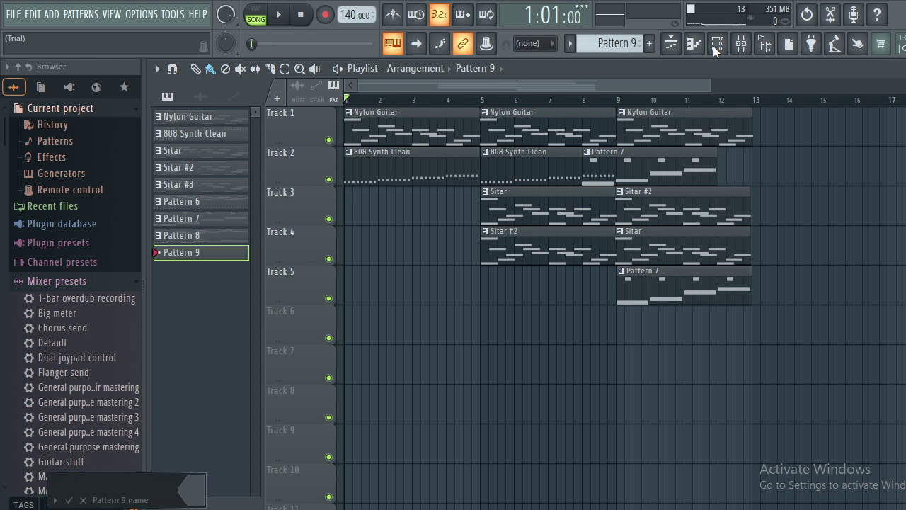
left_click(71, 500)
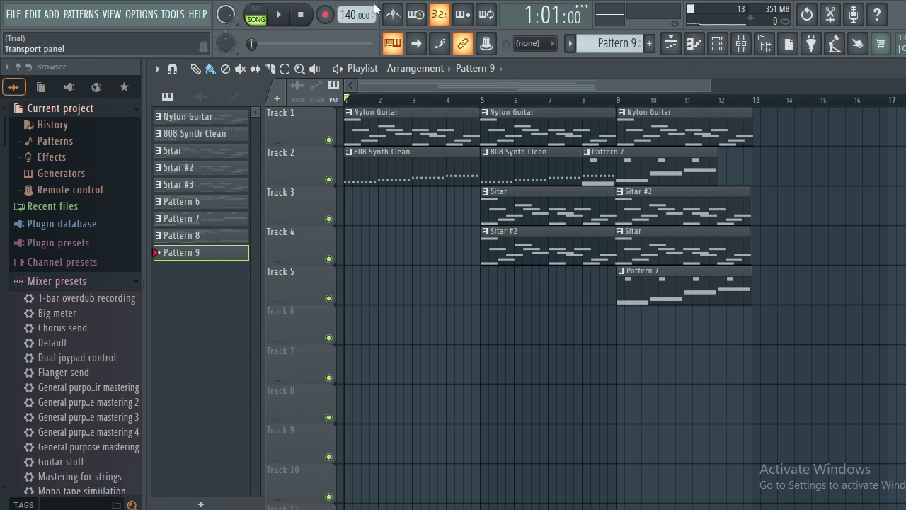
left_click(199, 99)
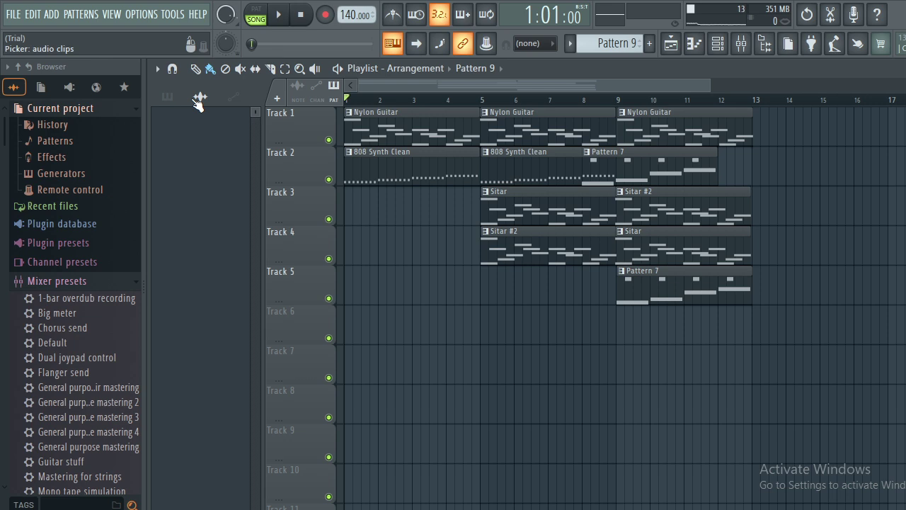
left_click(168, 94)
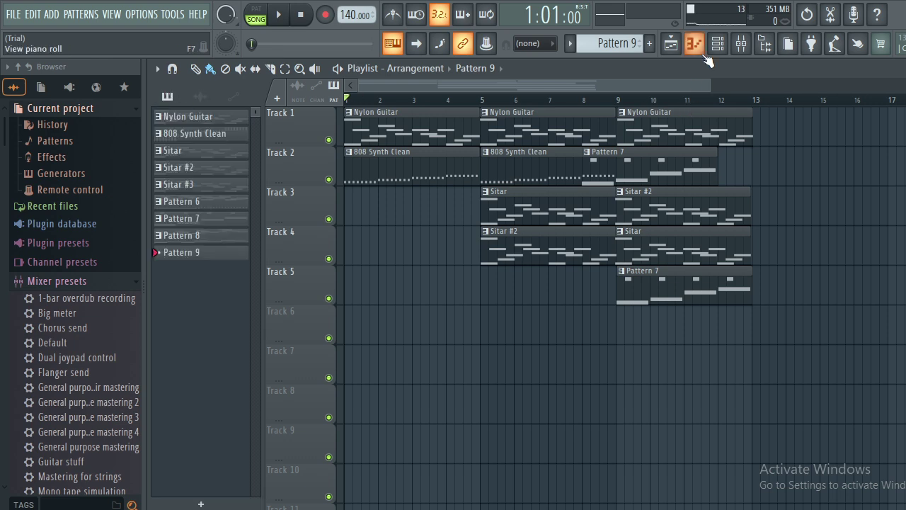
Add a Fruity Slicer channel to the Channel rack and close its plugin window.
left_click(729, 50)
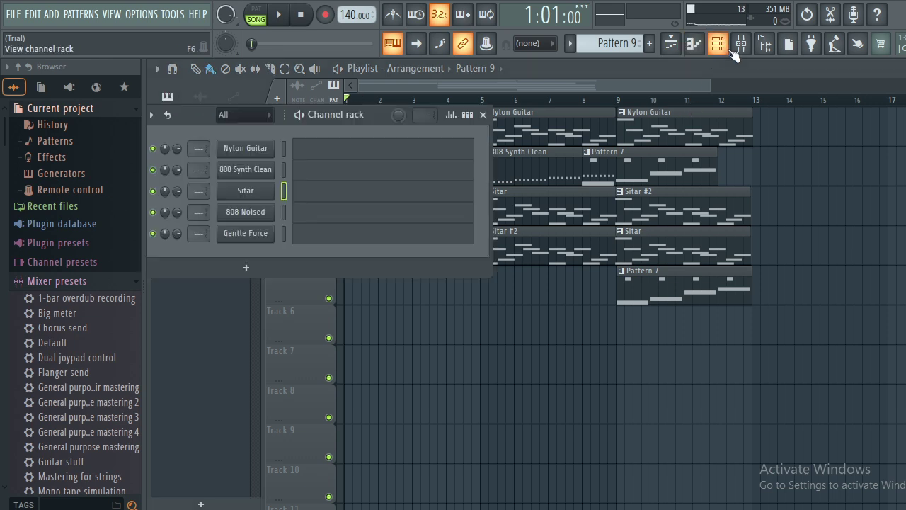
left_click(248, 266)
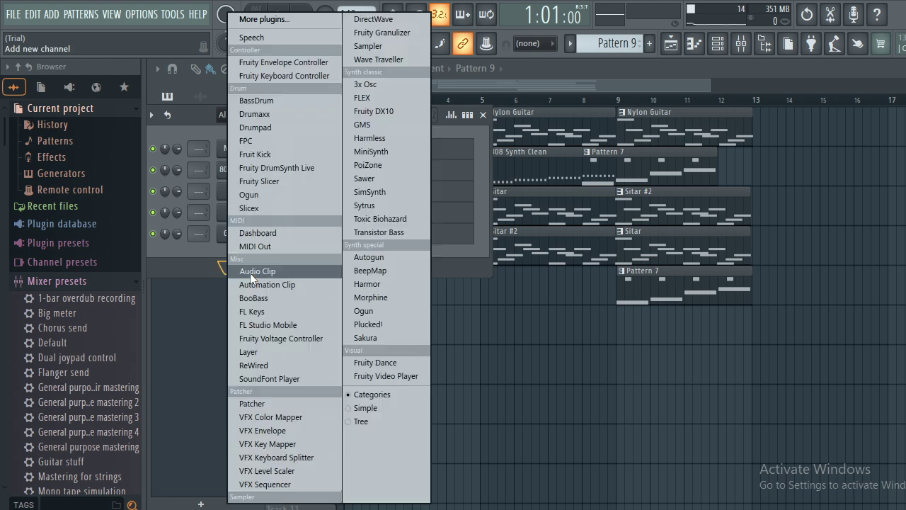
left_click(313, 184)
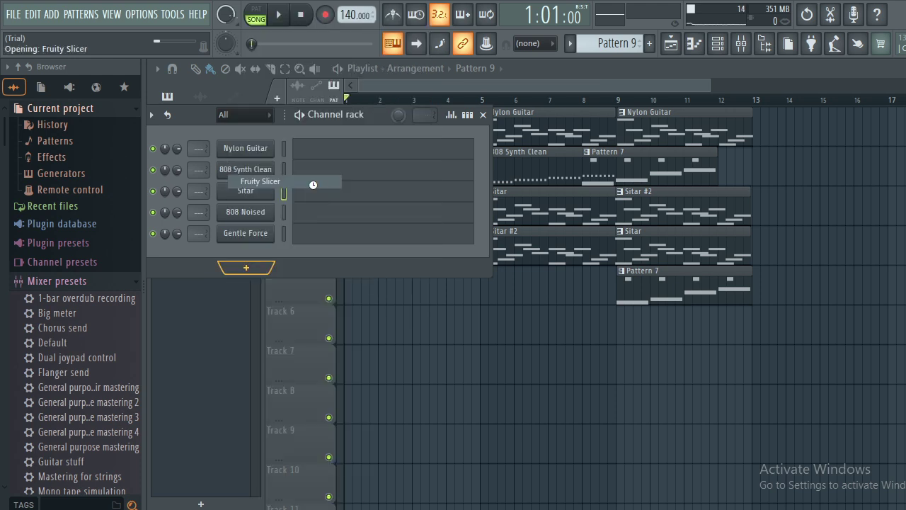
key("d")
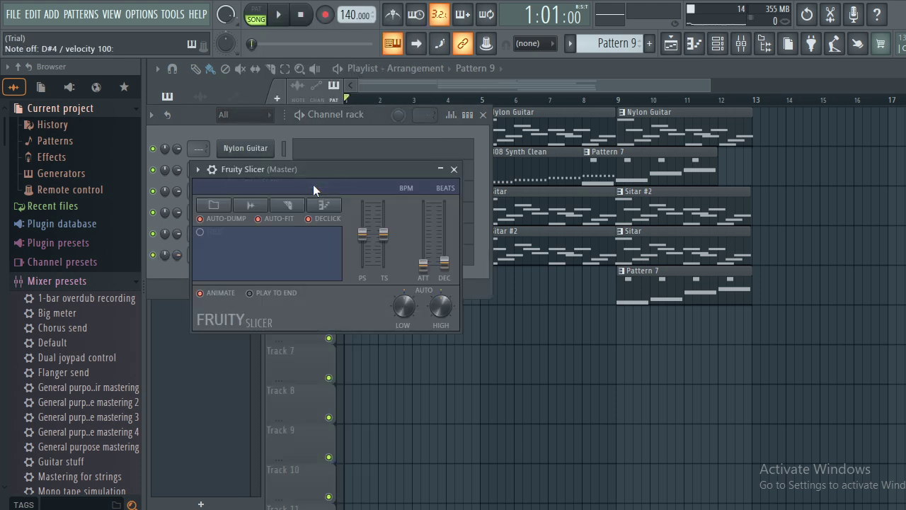
left_click(455, 170)
Replace the Fruity Slicer channel with a Layer channel.
right_click(262, 257)
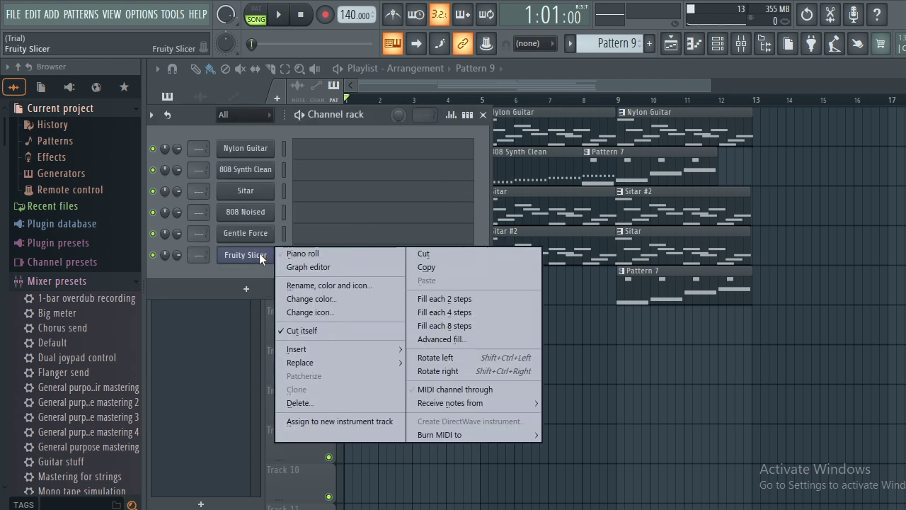
mouse_move(337, 361)
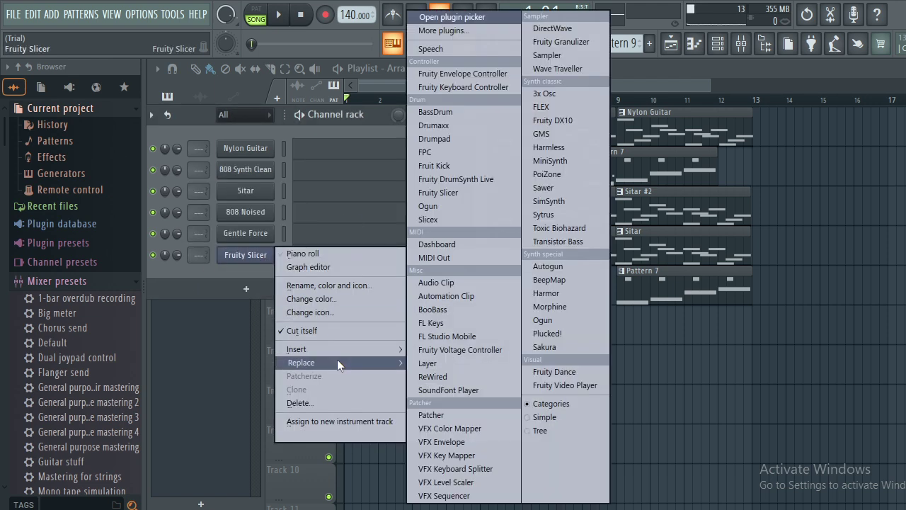
left_click(413, 362)
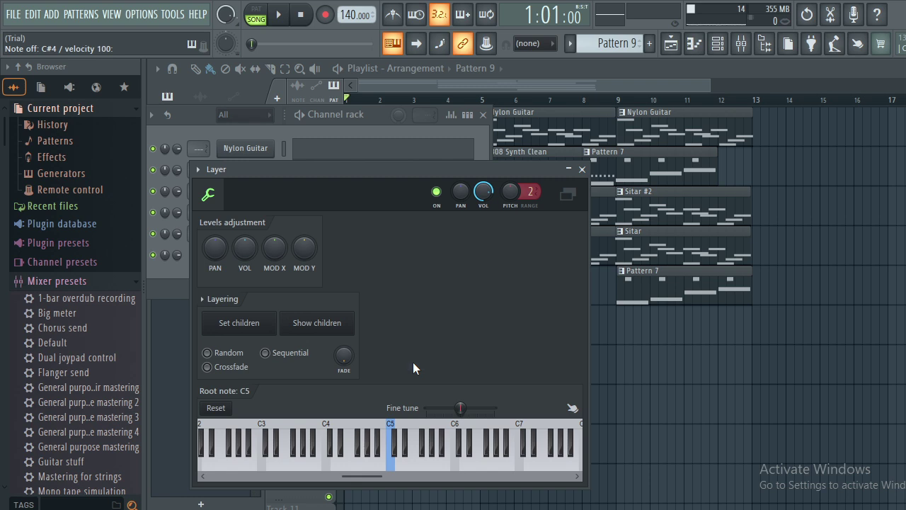
Replace the Layer channel with an FL Keys channel and close its plugin window.
left_click(580, 171)
right_click(246, 252)
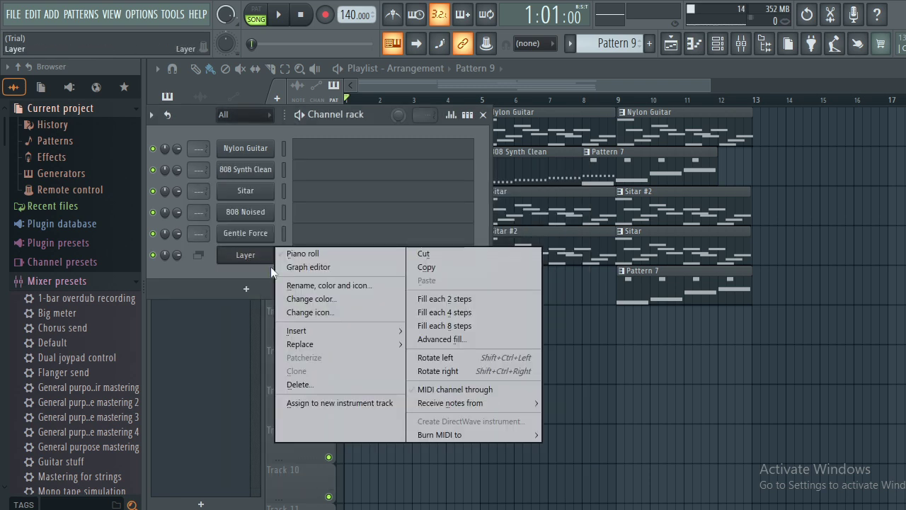
mouse_move(346, 342)
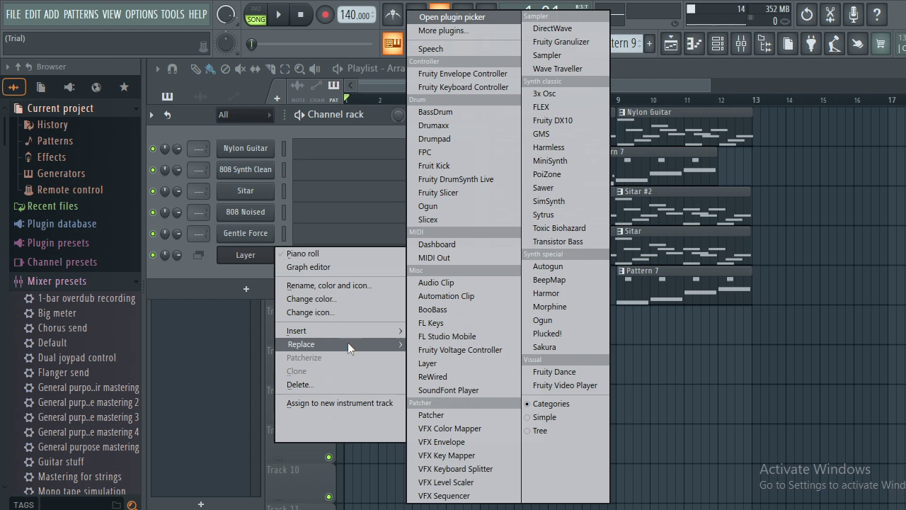
left_click(427, 323)
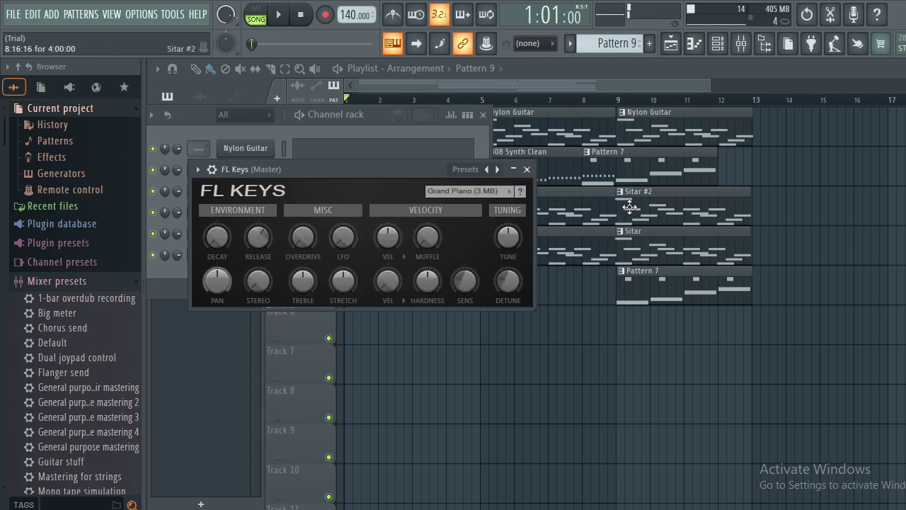
left_click(527, 170)
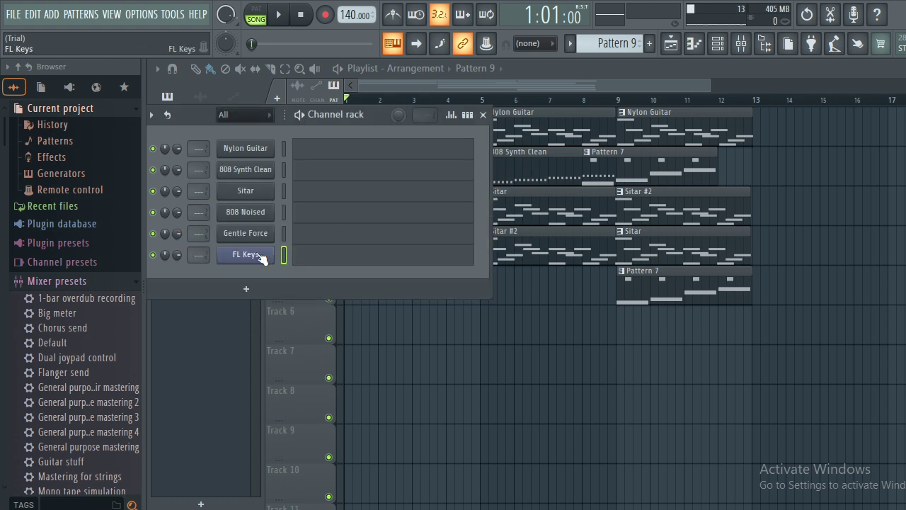
Place a C5 note about nine steps long at the start of bar 1 in the FL Keys piano roll.
left_click(303, 257)
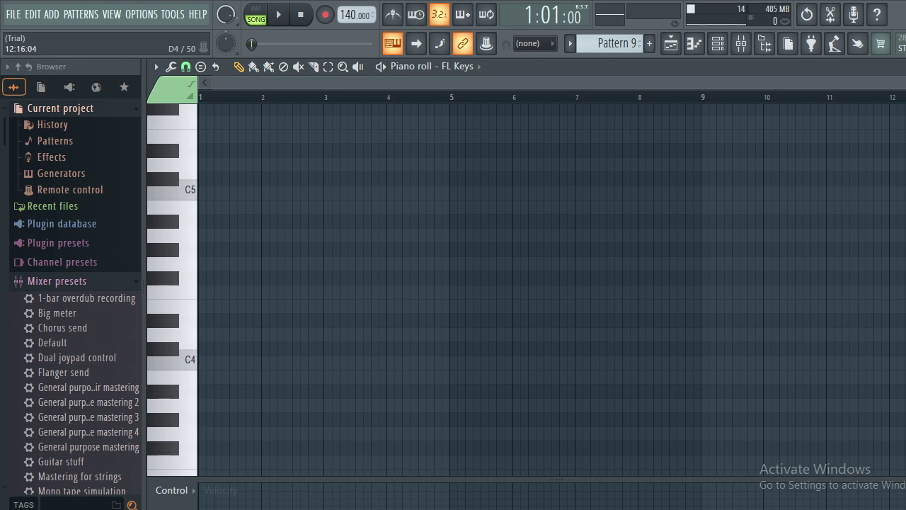
scroll(524, 290, "up", 5)
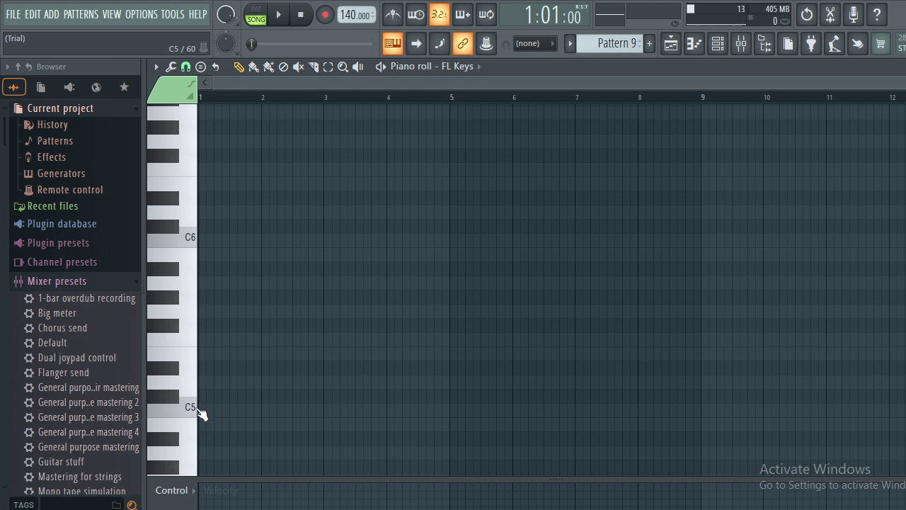
left_click(201, 410)
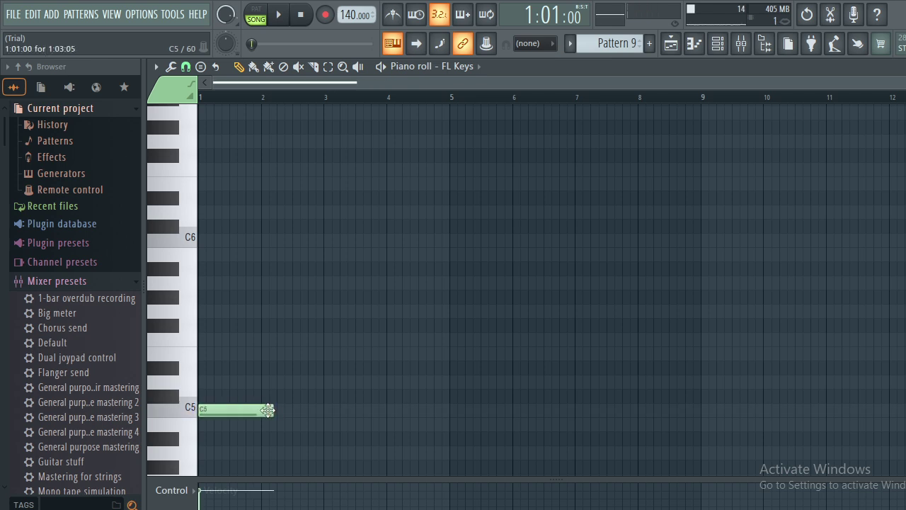
left_click_drag(269, 411, 224, 412)
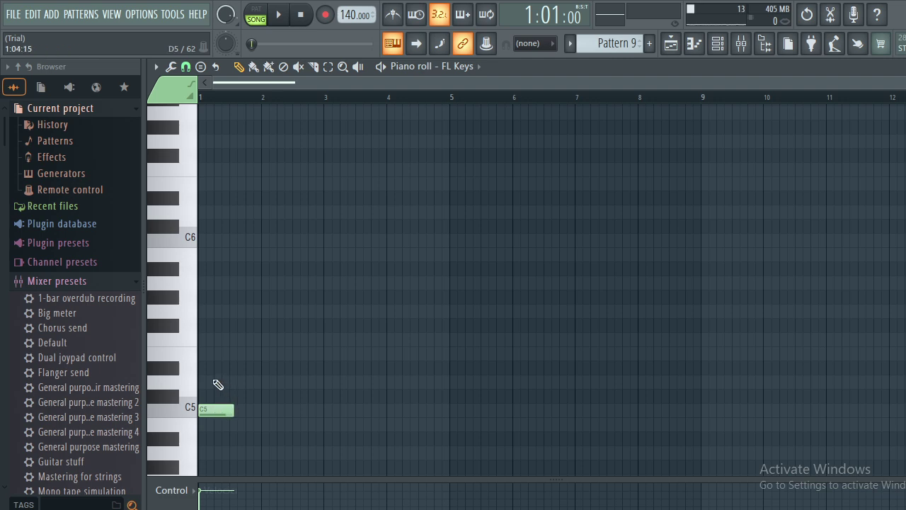
Continue the melody with alternating D5 and C5 notes of the same length, ending with a D5 at 4:09.
left_click(217, 383)
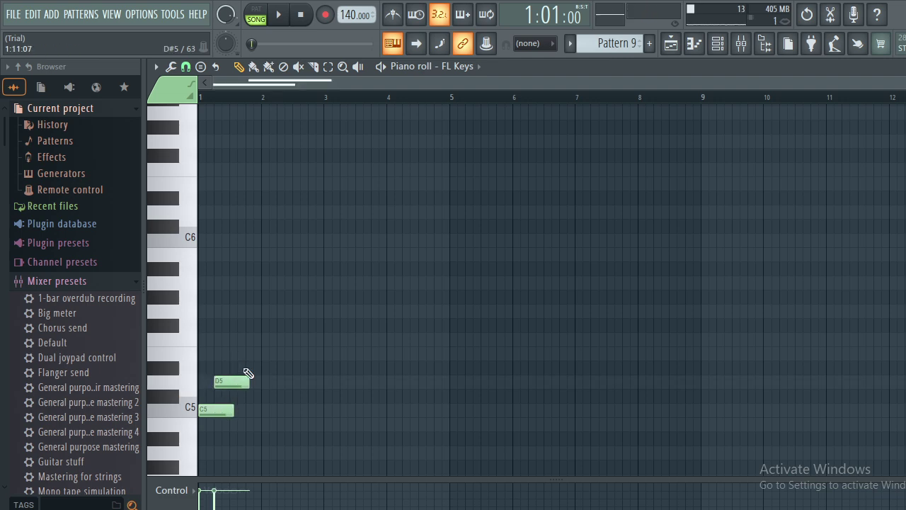
left_click(248, 412)
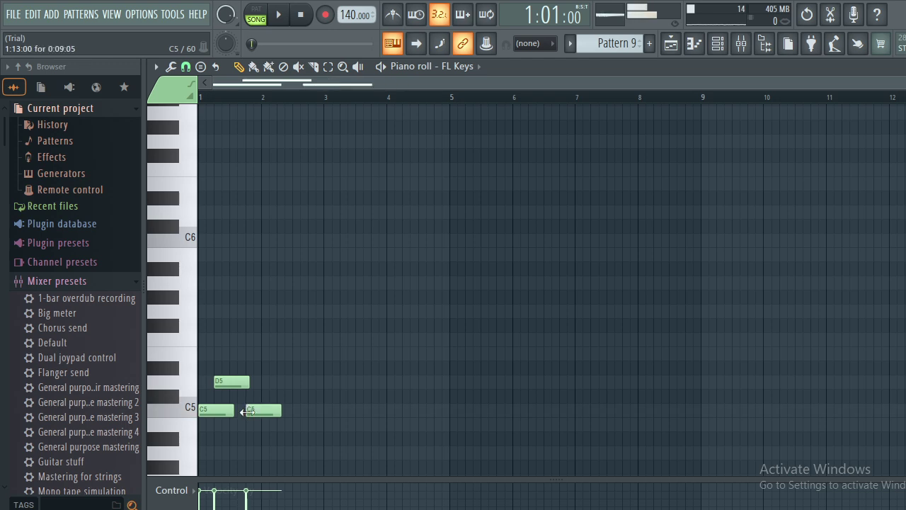
left_click(279, 383)
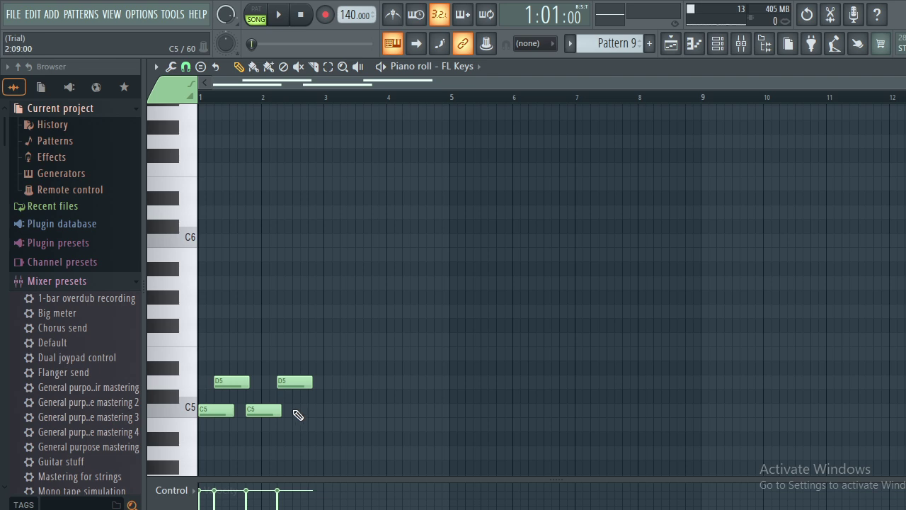
left_click(297, 415)
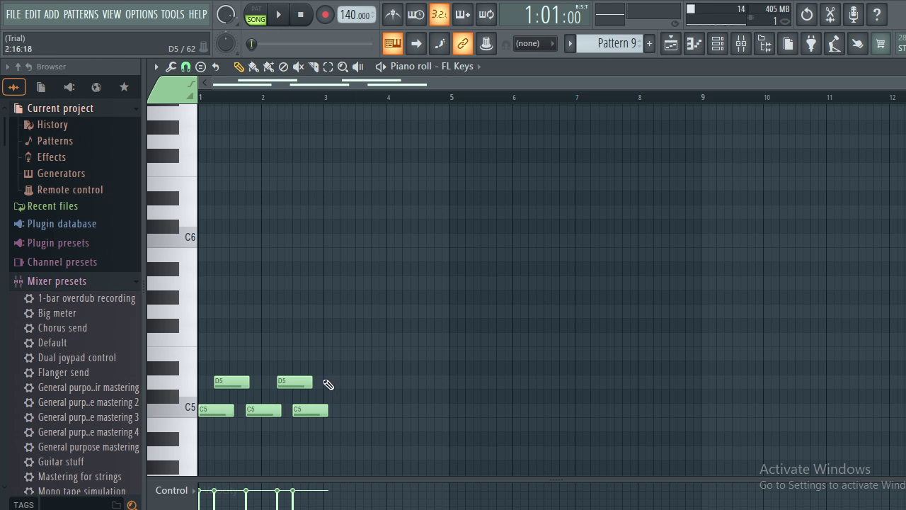
left_click(327, 383)
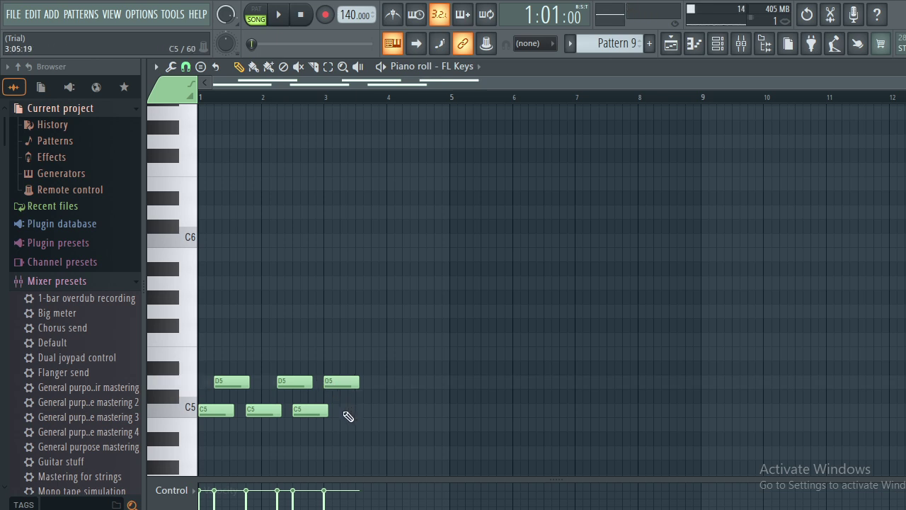
left_click(340, 413)
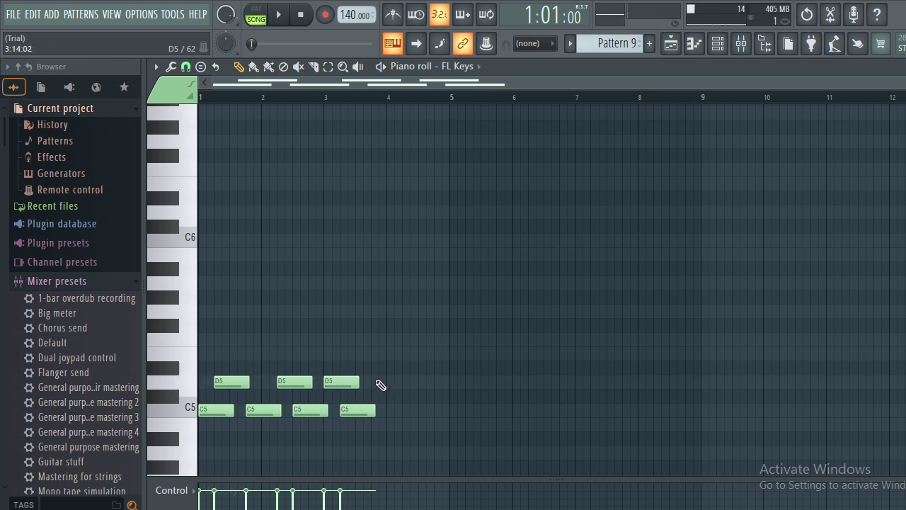
left_click(374, 382)
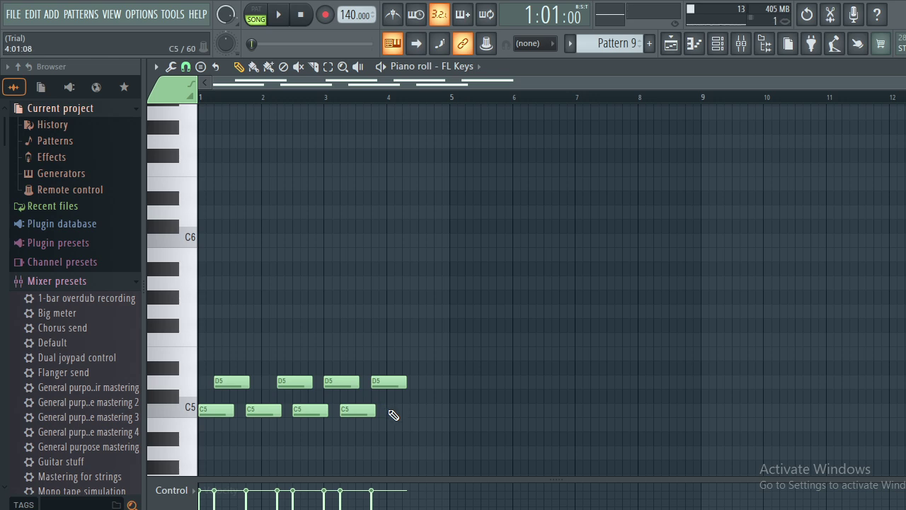
left_click(389, 411)
left_click(421, 382)
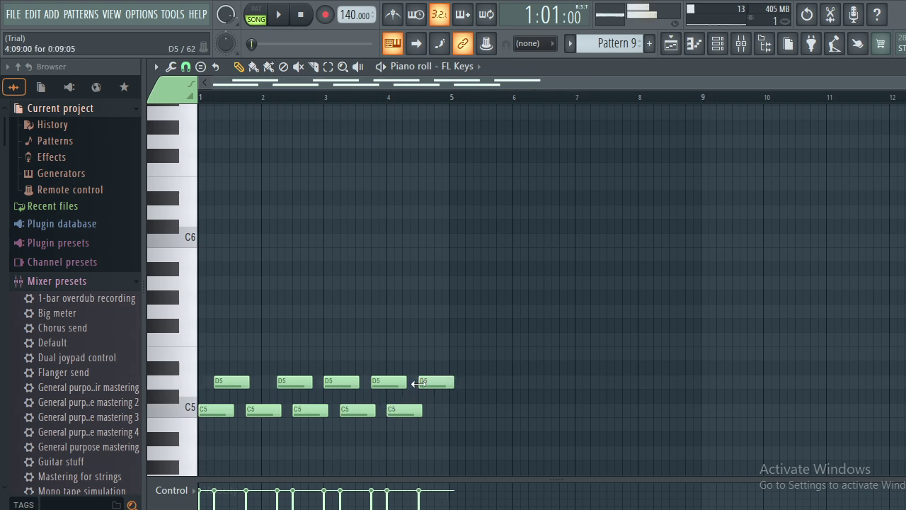
Switch playback to pattern mode and play the FL Keys melody through.
key("space")
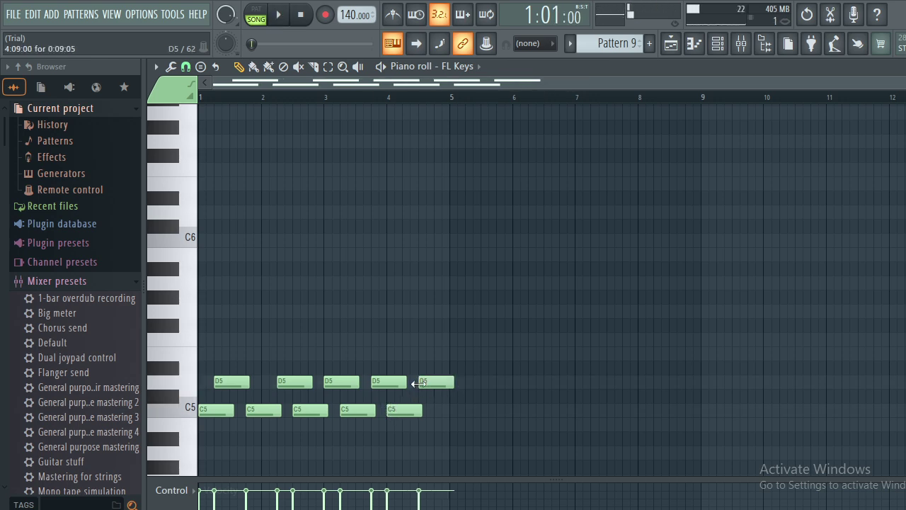
key("space")
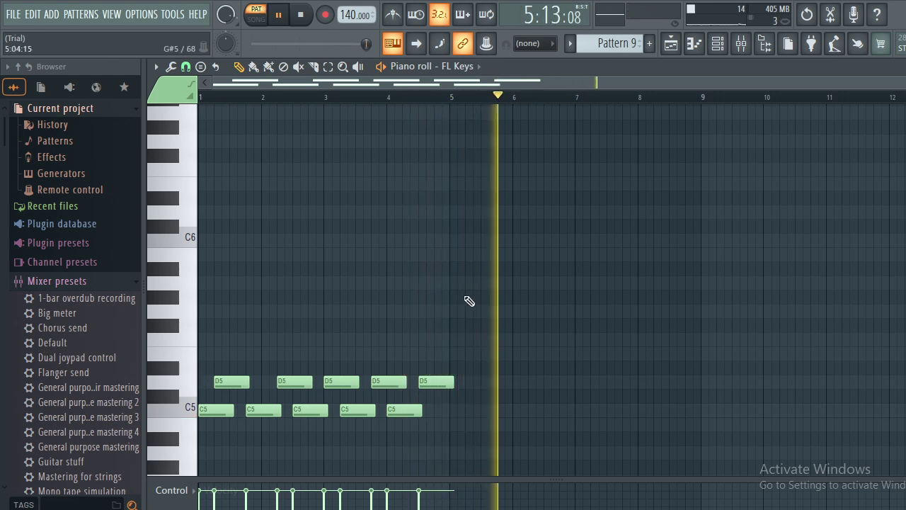
key("space")
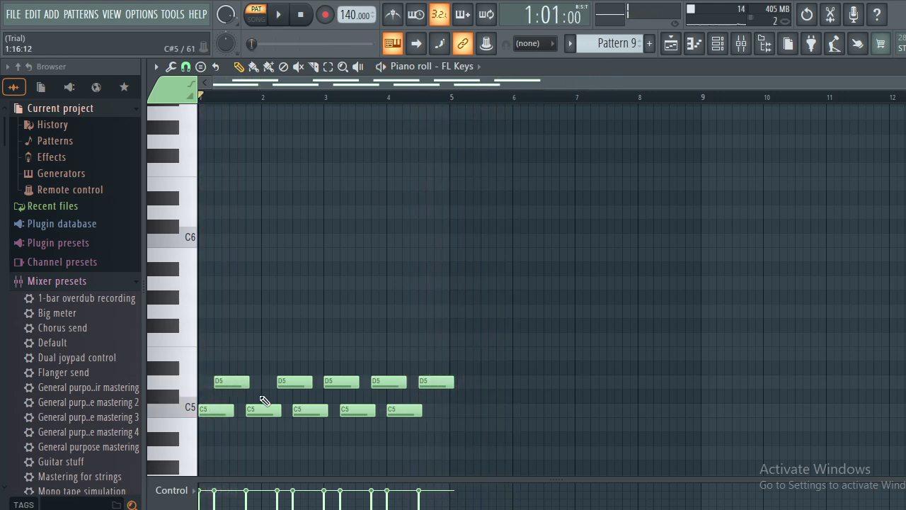
Tighten the melody by moving every note after the first C5 and D5 earlier, with the last D5 at 4:03, and play it back.
left_click_drag(256, 410, 249, 409)
left_click_drag(291, 380, 275, 382)
left_click_drag(305, 408, 295, 409)
left_click_drag(337, 377, 319, 380)
left_click_drag(362, 415, 352, 415)
left_click_drag(380, 382, 357, 382)
left_click_drag(399, 416, 386, 416)
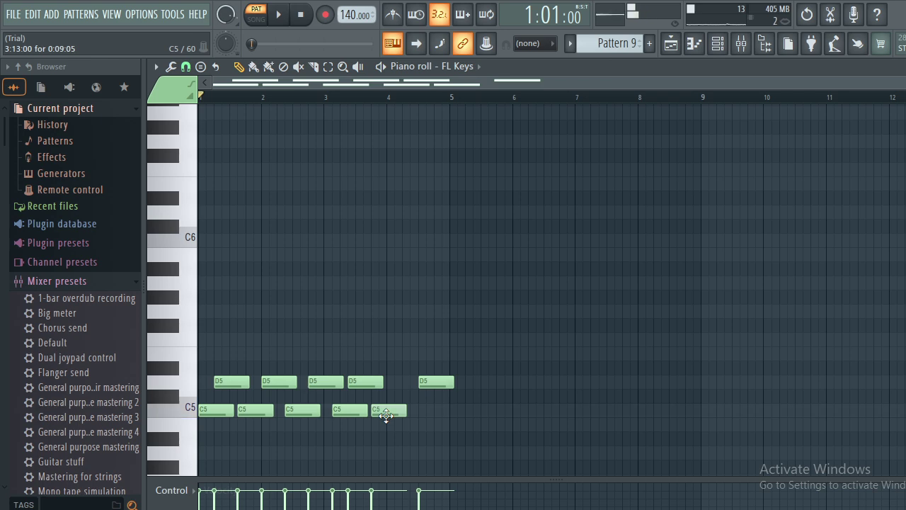
left_click_drag(427, 383, 409, 382)
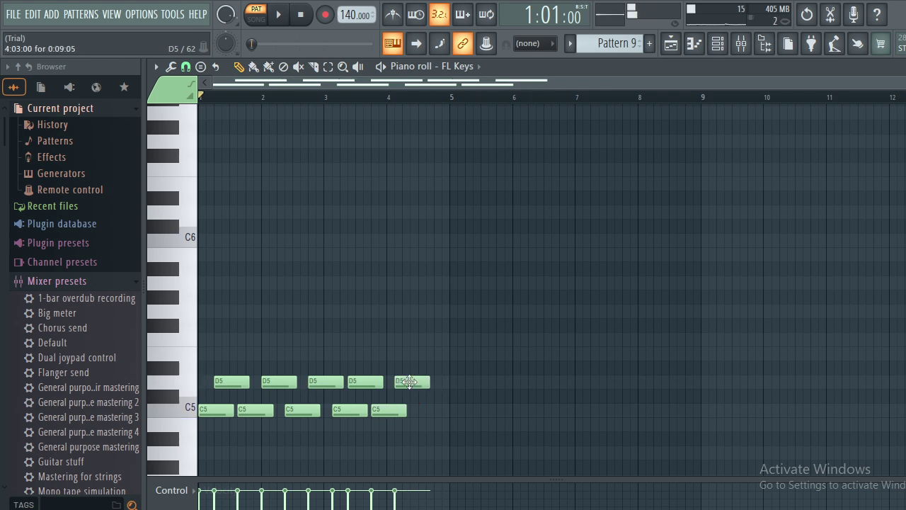
key("space")
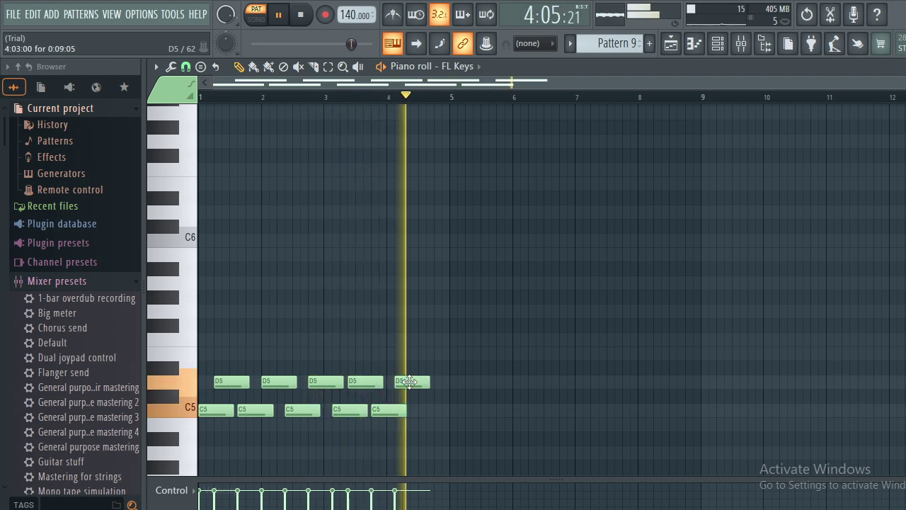
key("space")
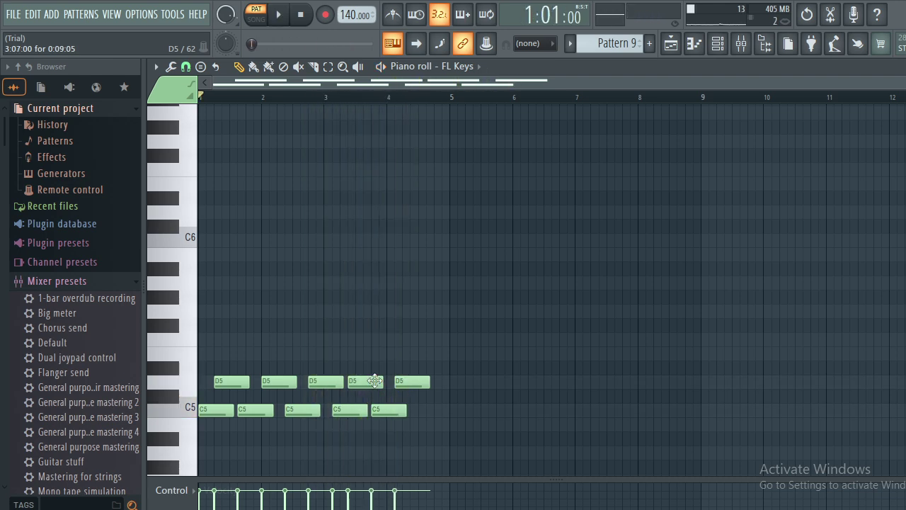
Move the last two D5 notes and the last four C5 notes about two steps later, and play the melody back.
left_click_drag(375, 380, 415, 381)
key("space")
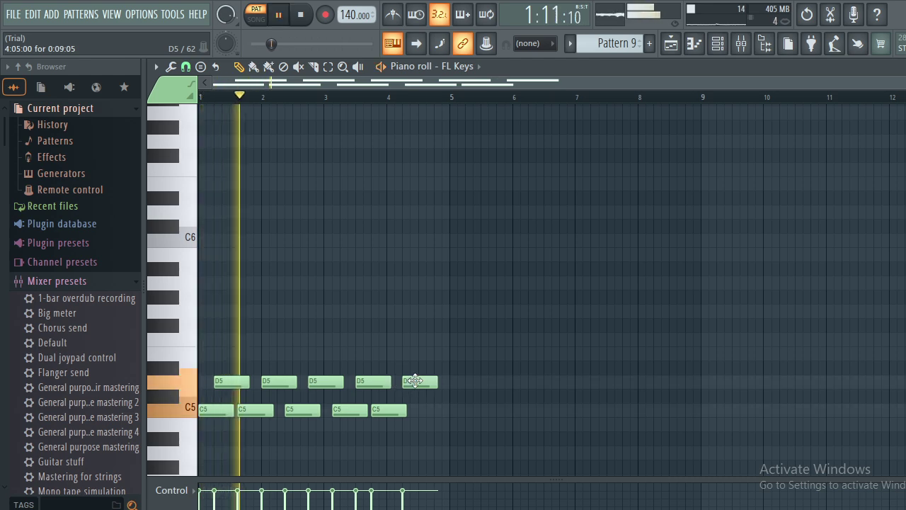
key("space")
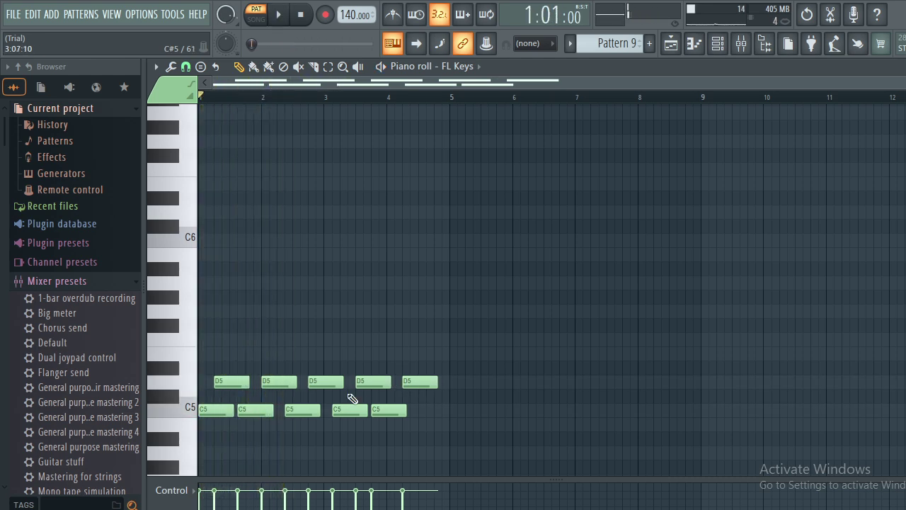
left_click_drag(259, 414, 382, 413)
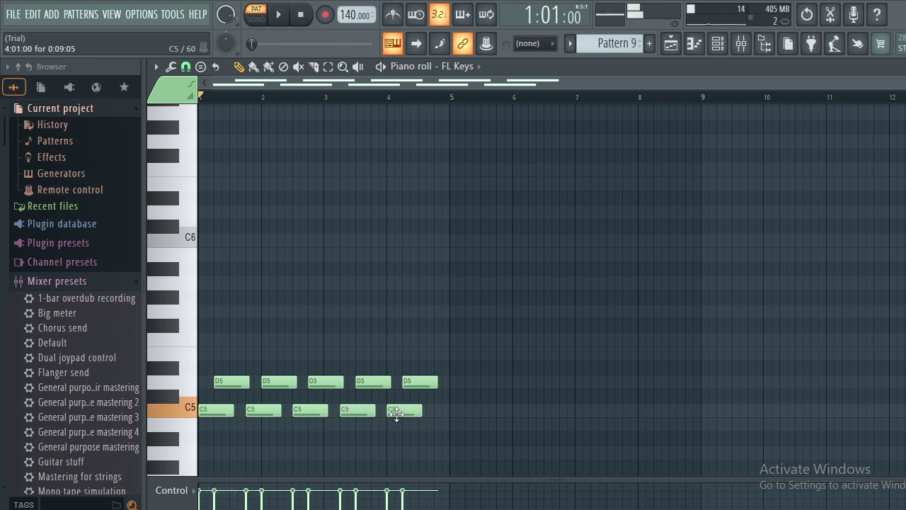
key("space")
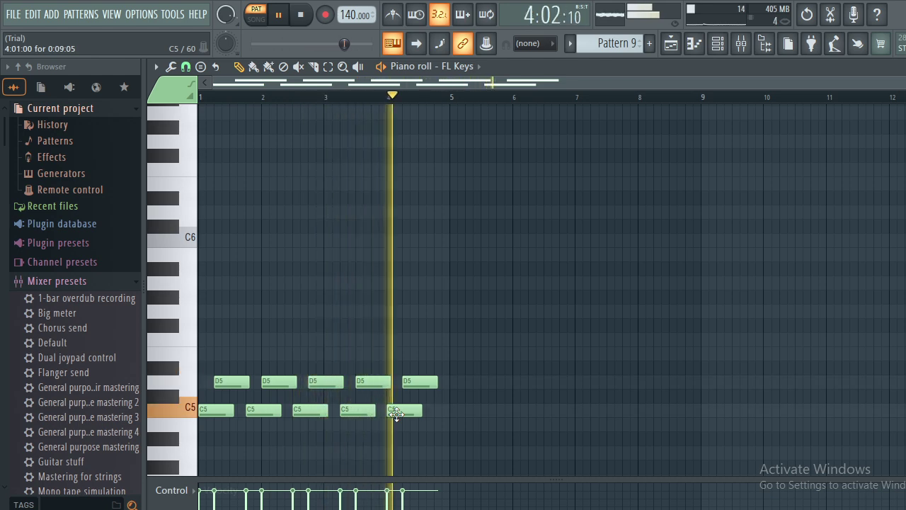
key("space")
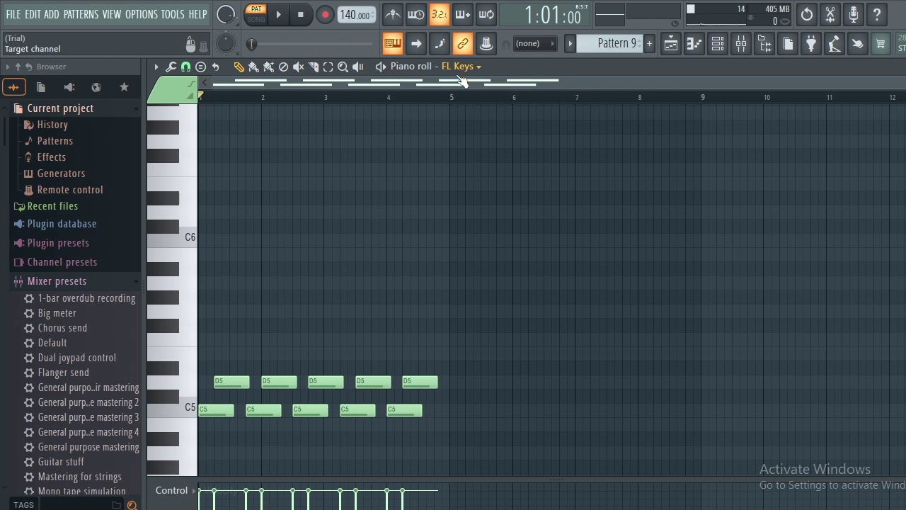
left_click(458, 68)
left_click(480, 137)
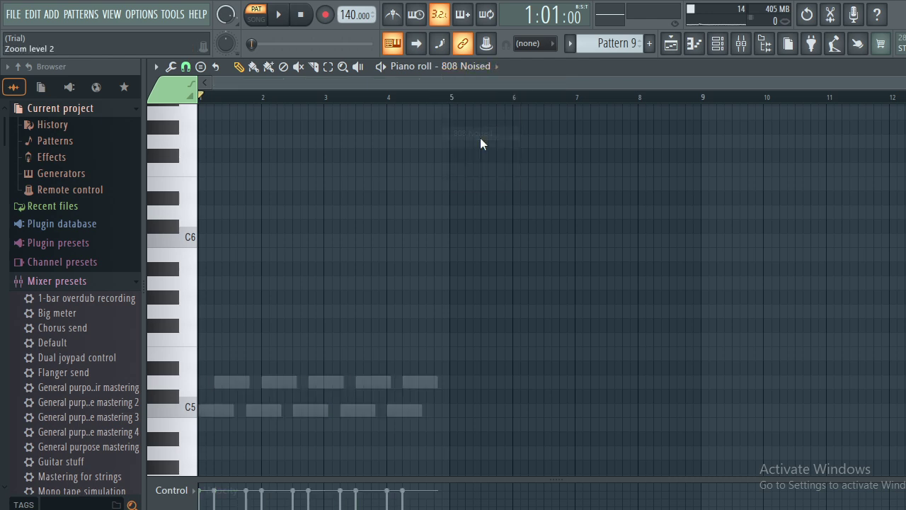
left_click(210, 142)
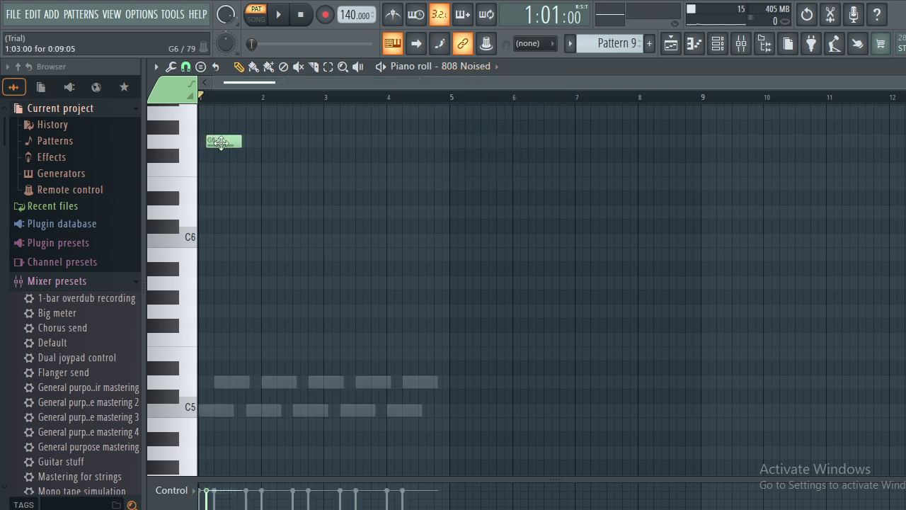
left_click_drag(221, 142, 211, 409)
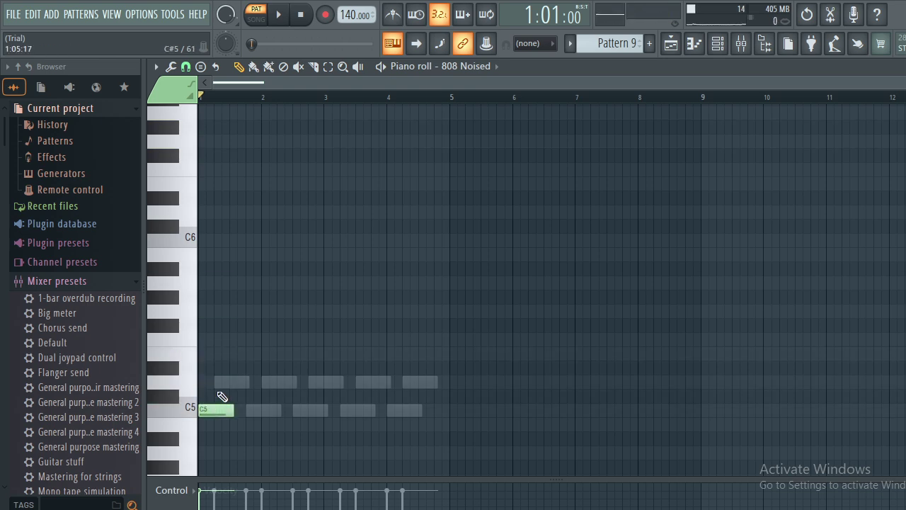
left_click(471, 66)
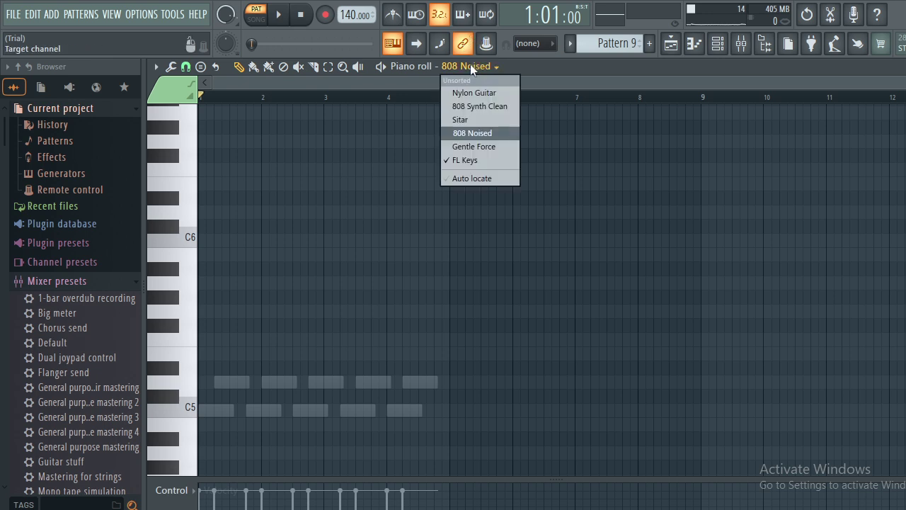
left_click(473, 159)
Copy all FL Keys notes into the 808 Noised channel's piano roll and play the pattern.
key("ctrl+a")
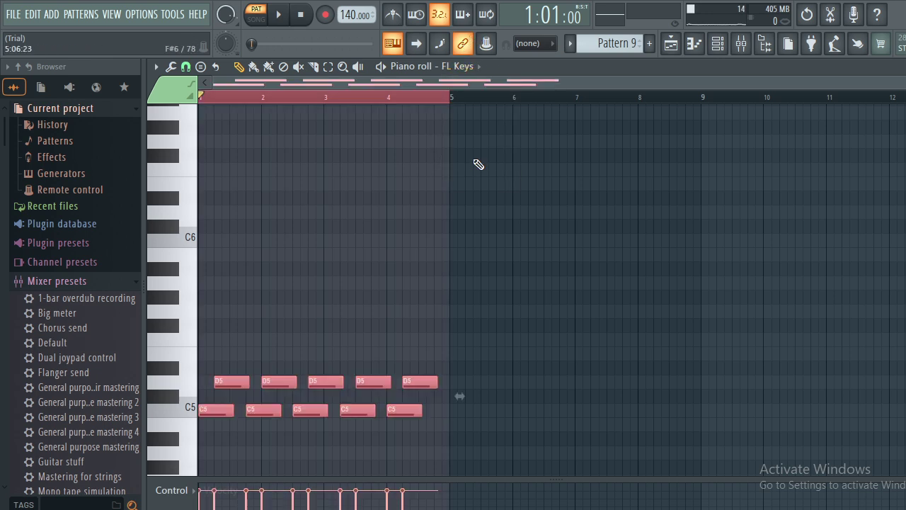
left_click(466, 69)
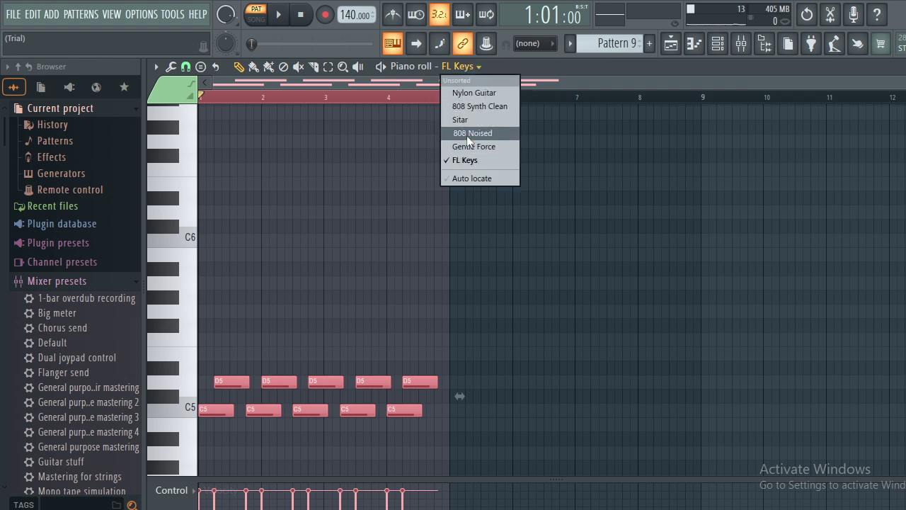
left_click(467, 134)
key("space")
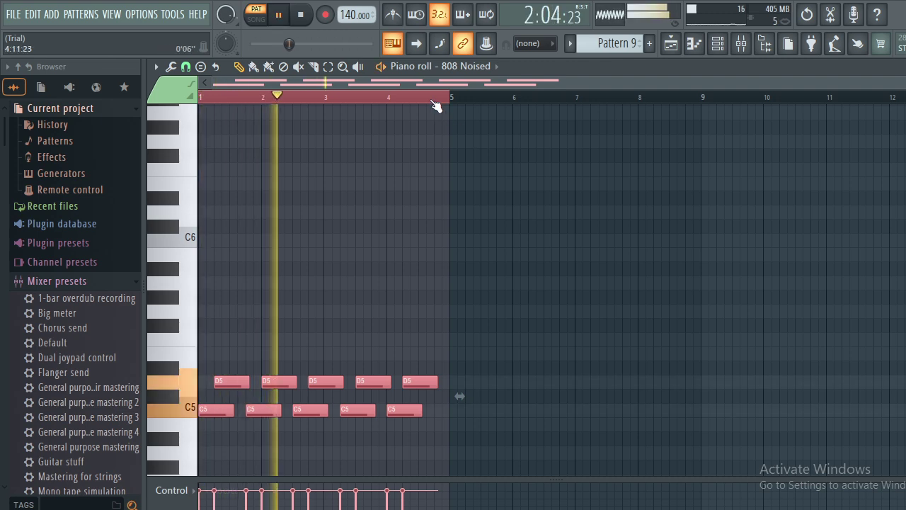
Undo the melody paste in 808 Noised, then try the copied notes in the 808 Synth Clean channel and undo that paste.
key("ctrl+z")
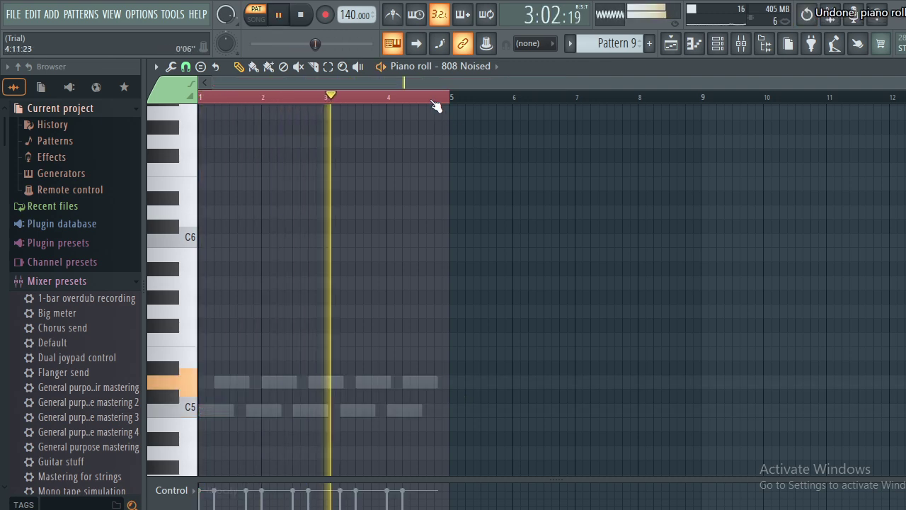
left_click(480, 66)
left_click(474, 108)
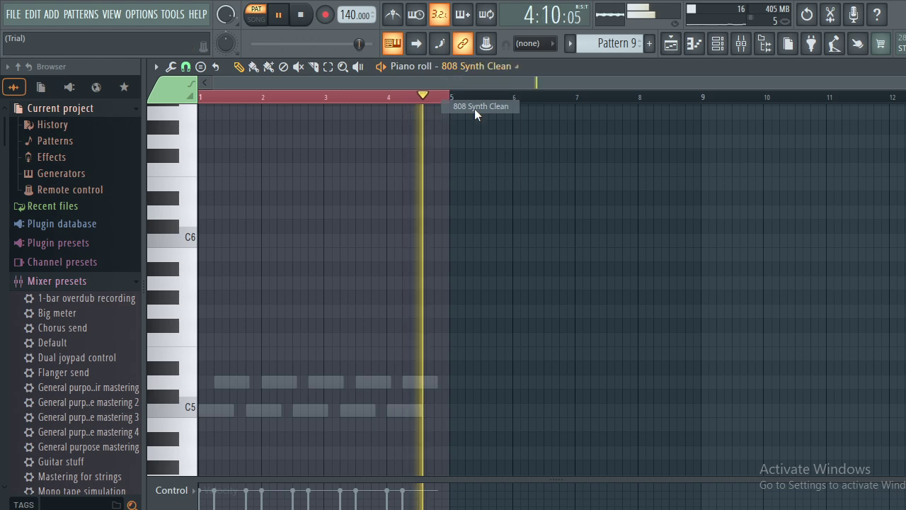
key("ctrl+z")
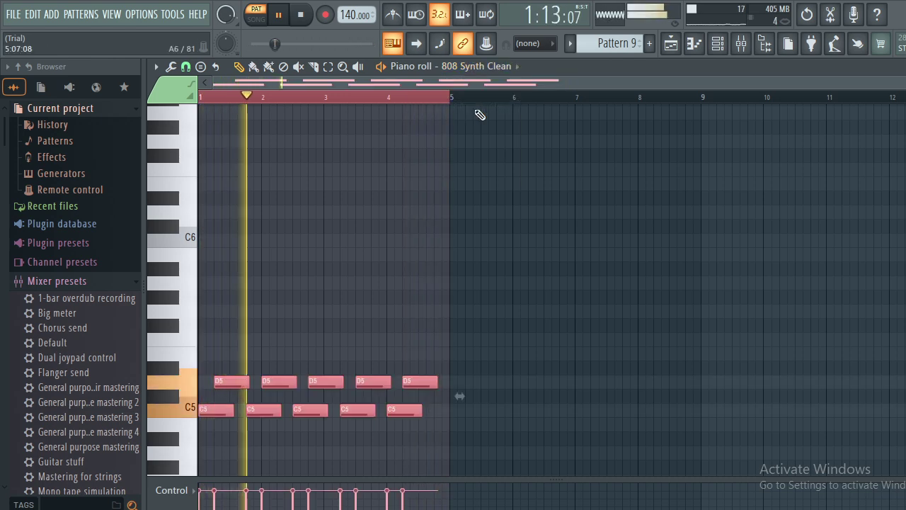
key("ctrl+z")
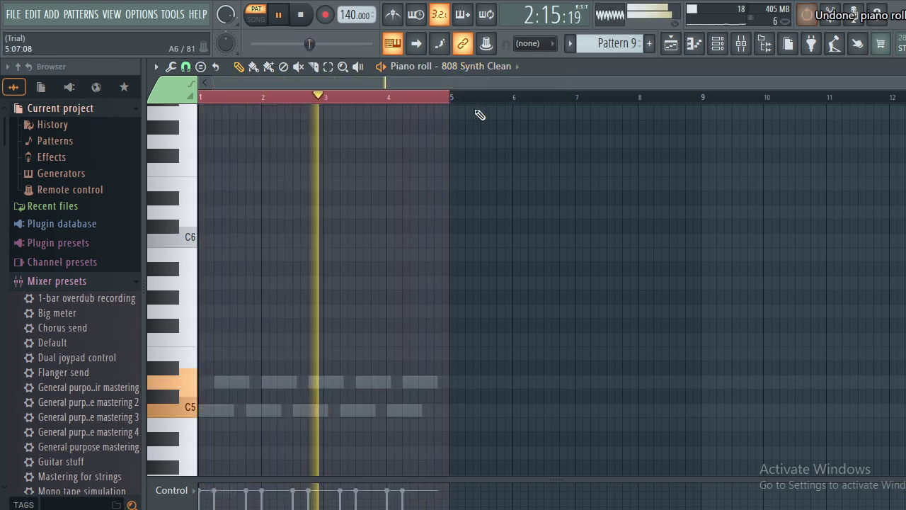
Paste the copied C5/D5 melody into the Nylon Guitar channel, listen to it, and clear the time selection.
left_click(480, 67)
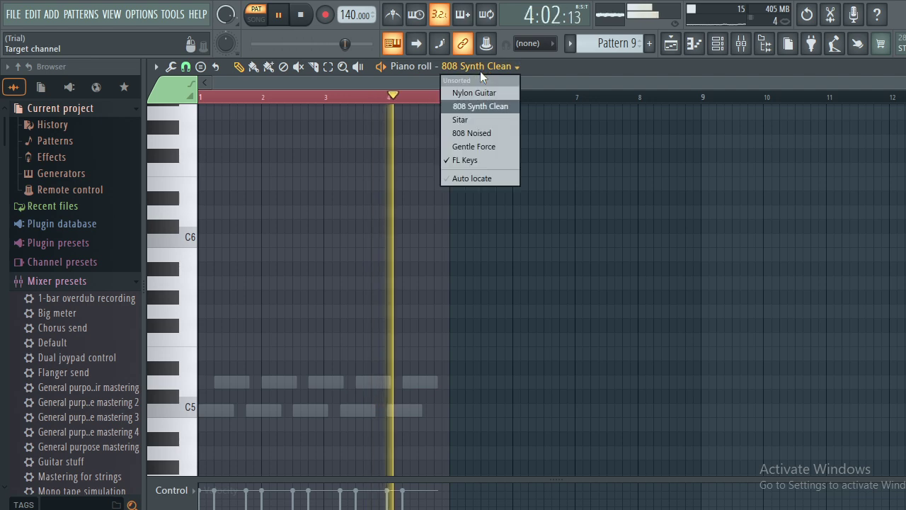
left_click(483, 91)
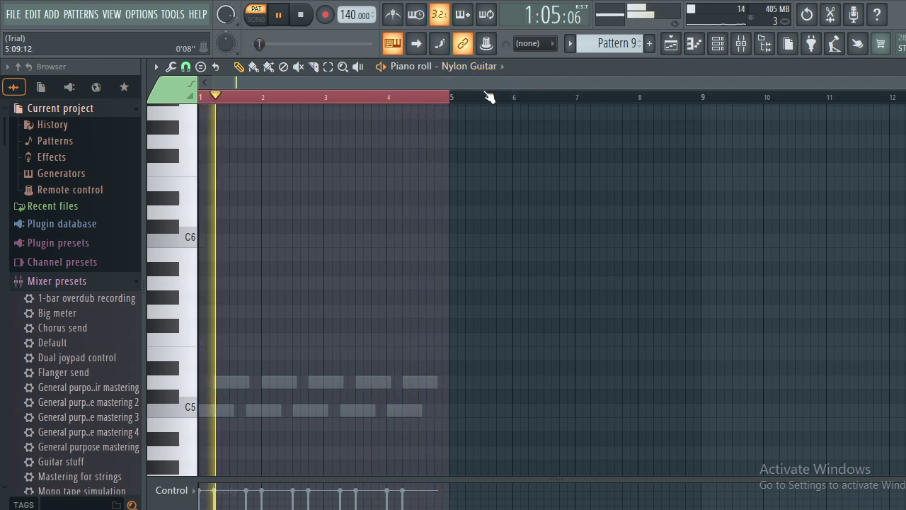
key("ctrl+v")
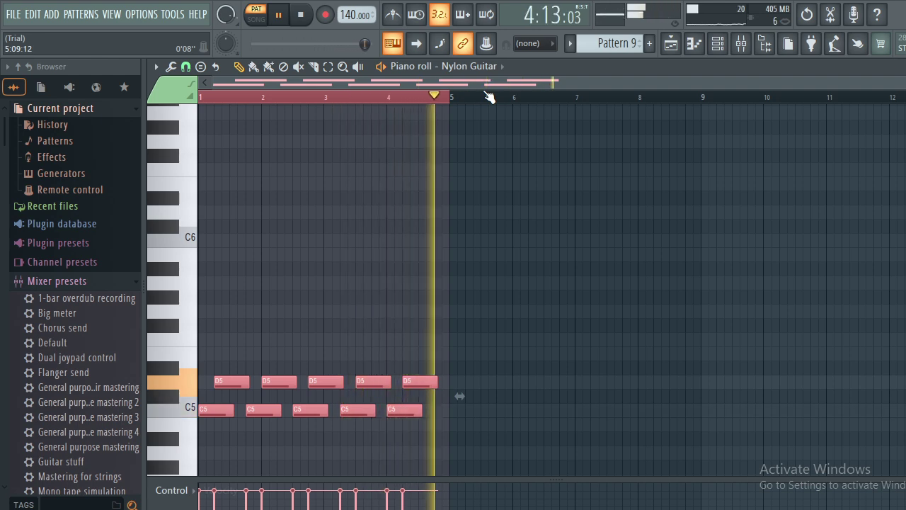
key("space")
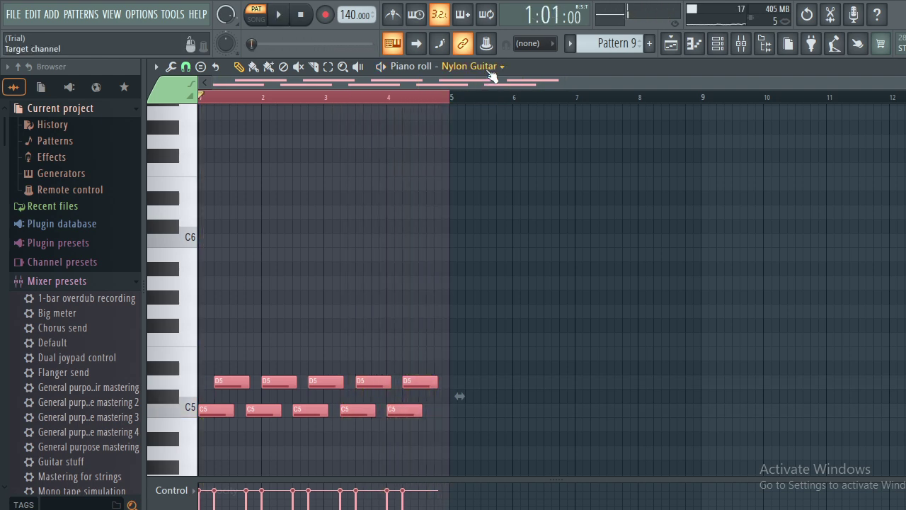
left_click(401, 96)
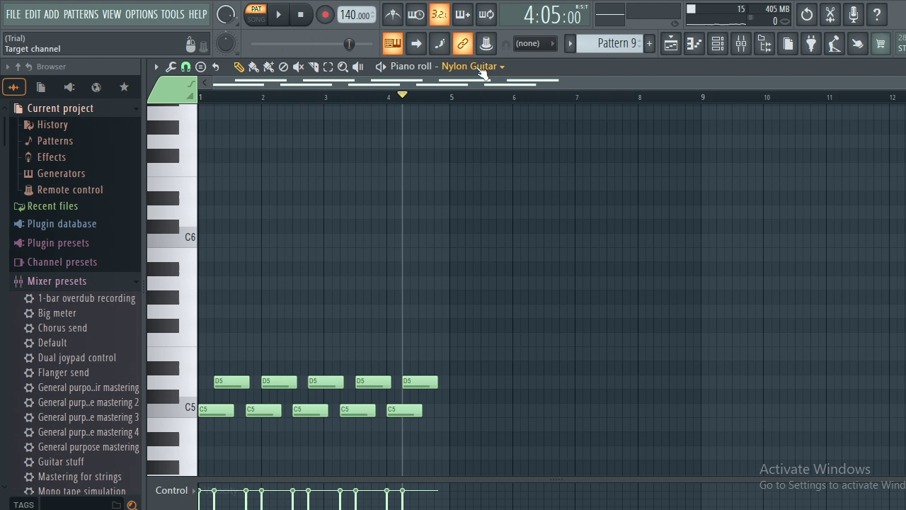
Toggle the piano roll's Auto locate option and play the pattern with Nylon Guitar and FL Keys together.
left_click(478, 67)
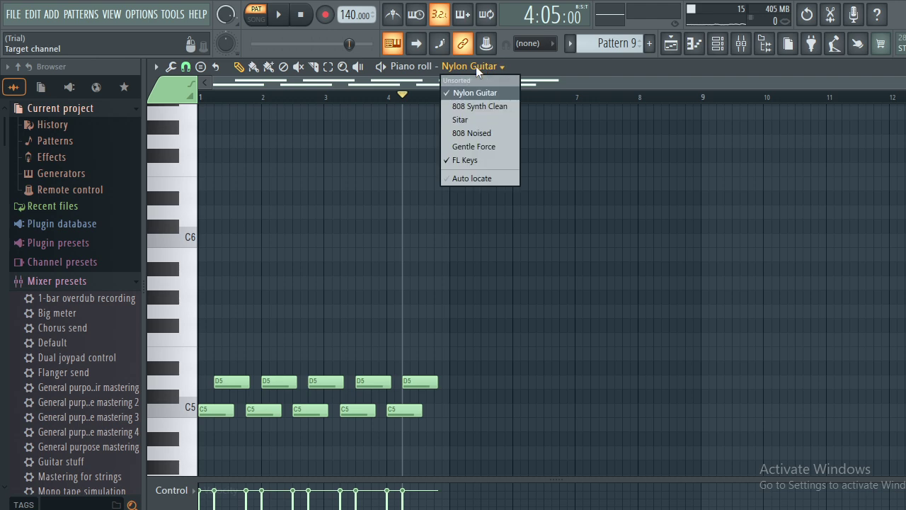
left_click(477, 178)
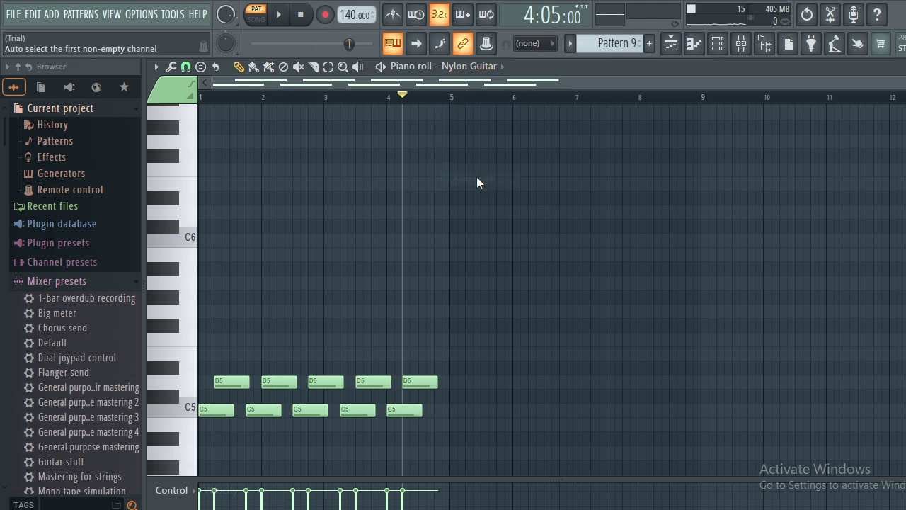
key("space")
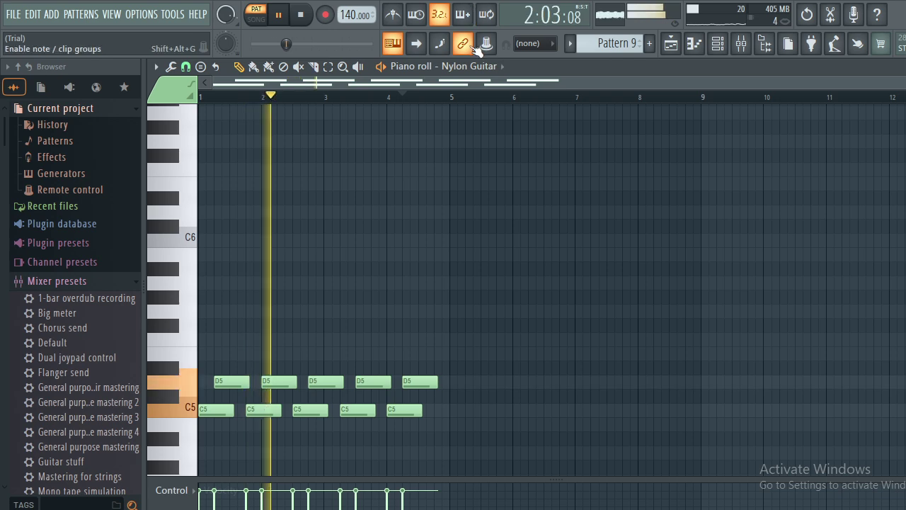
left_click(465, 65)
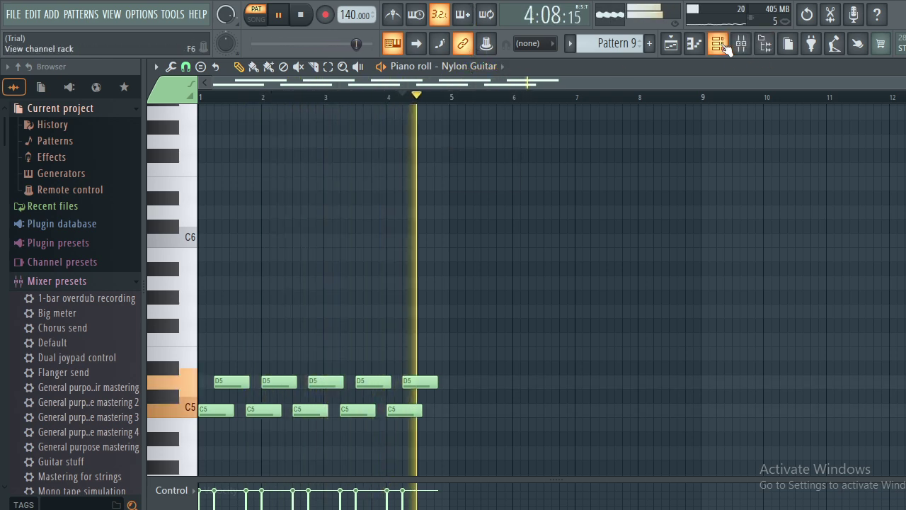
Add a MiniSynth channel to the channel rack, stop playback and audition the synth with a note.
left_click(765, 44)
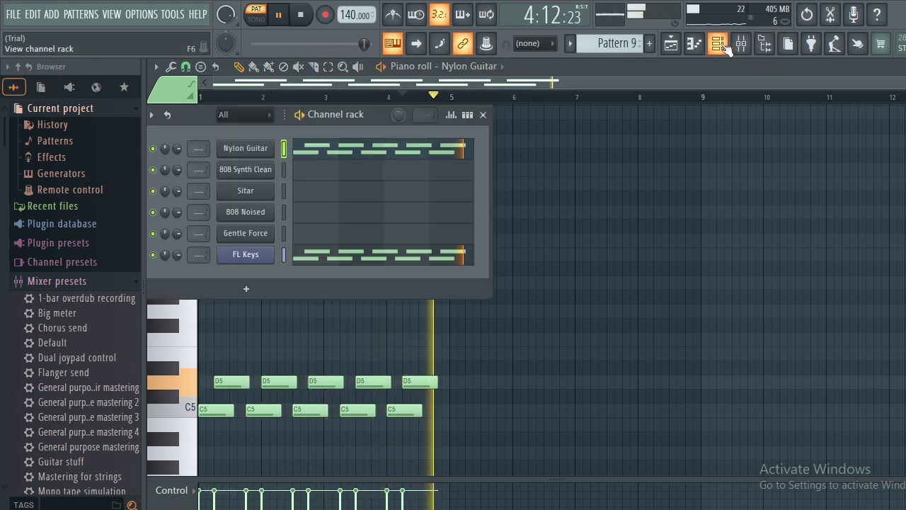
left_click(240, 289)
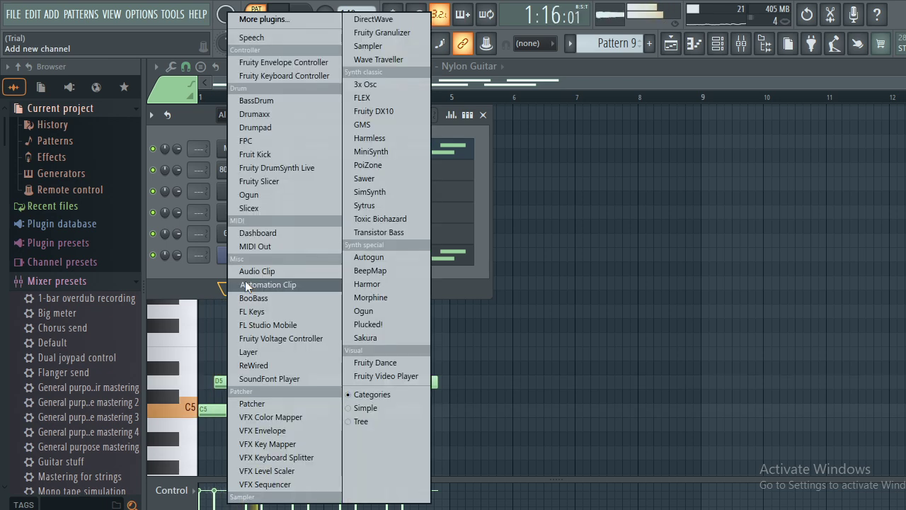
left_click(387, 151)
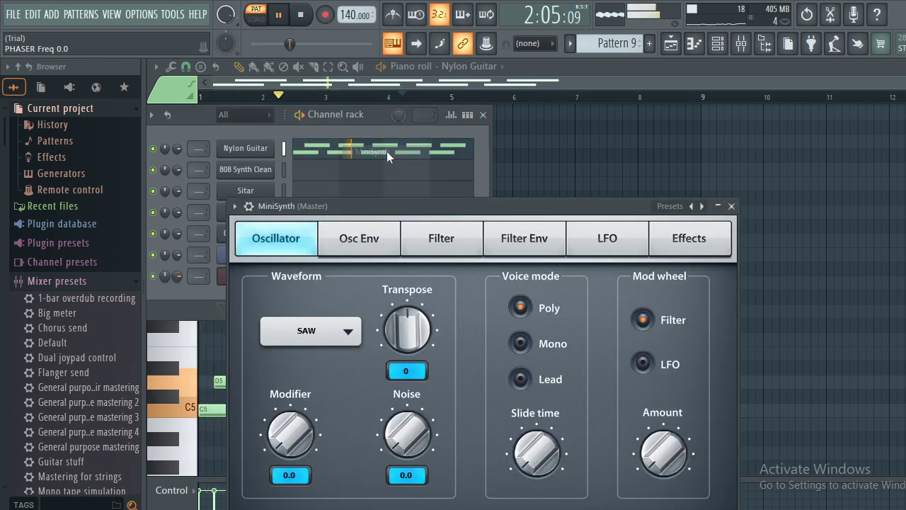
key("space")
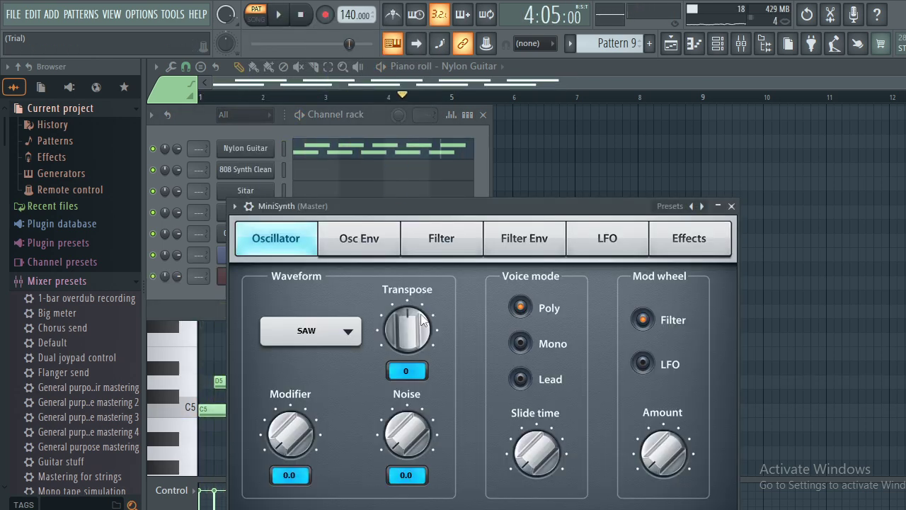
key("s")
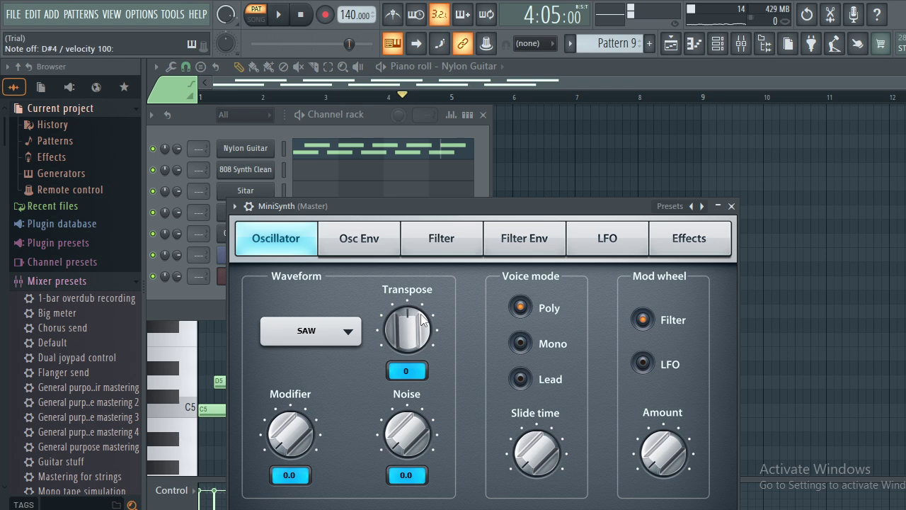
left_click(731, 206)
Replace the MiniSynth channel with FLEX and reposition its window to show more of the presets.
right_click(252, 278)
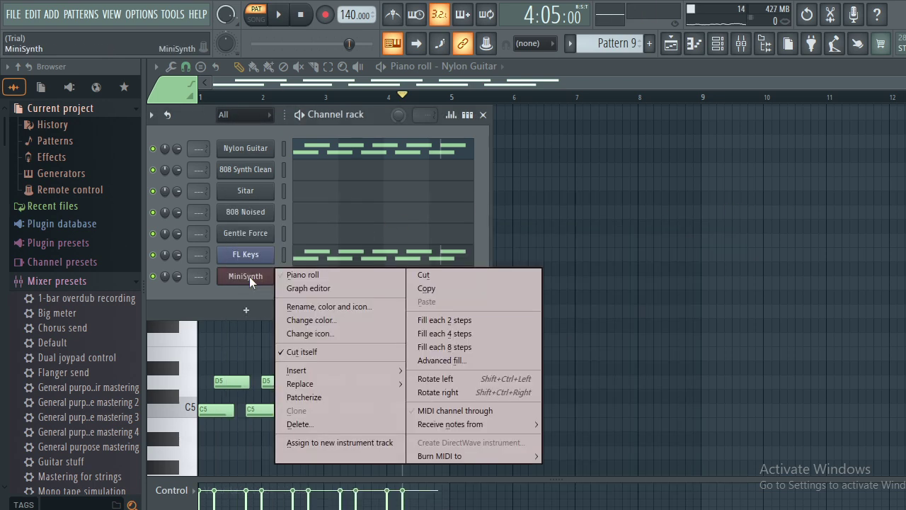
mouse_move(345, 369)
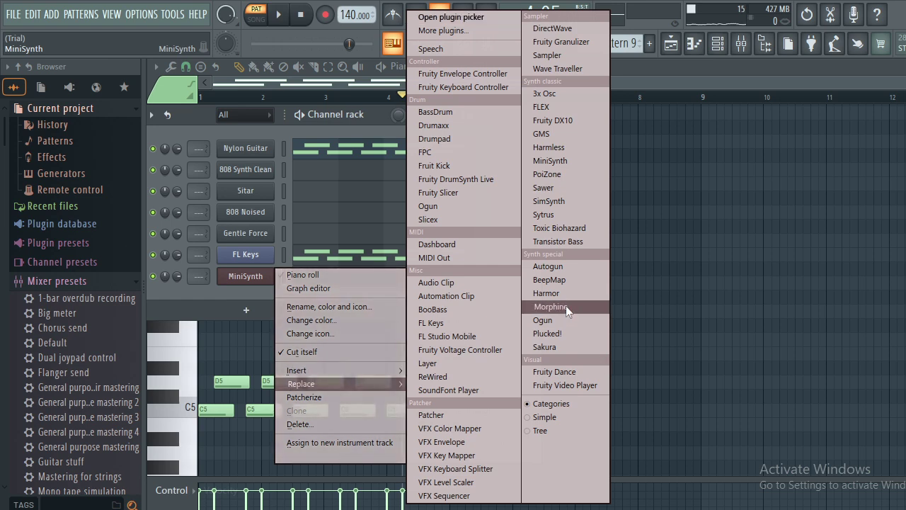
left_click(549, 107)
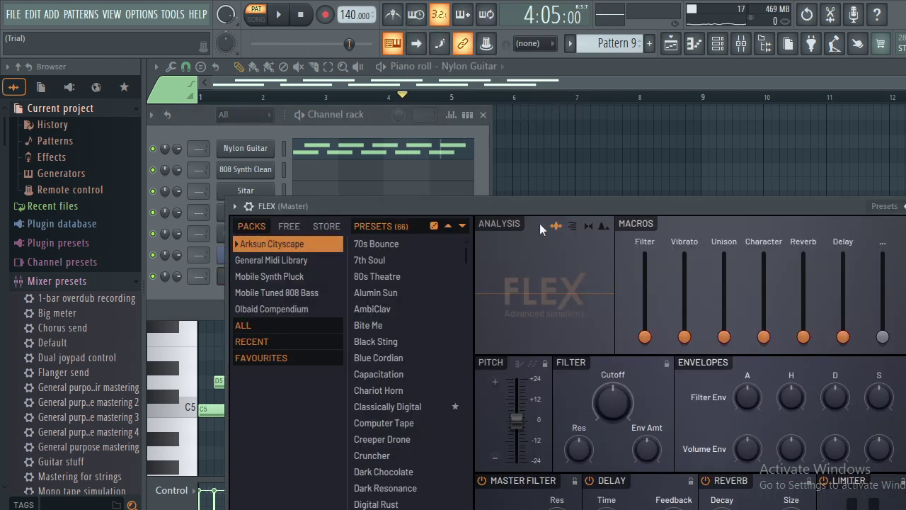
left_click_drag(551, 204, 520, 129)
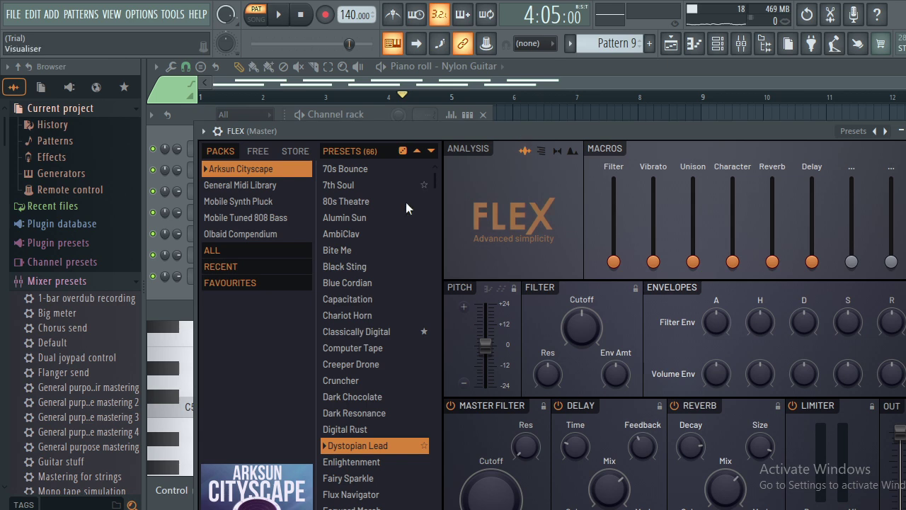
Load the Bite Me preset from the Arksun Cityscape pack in FLEX and audition it with several notes.
left_click(337, 250)
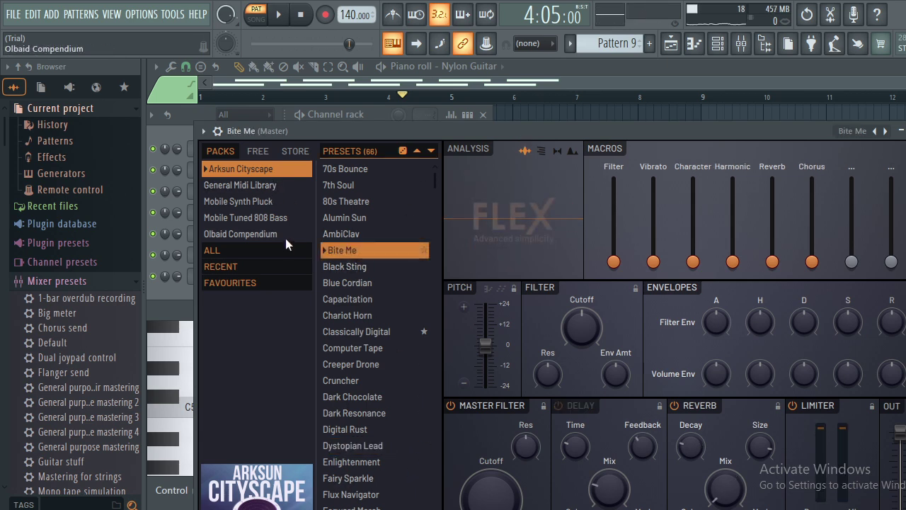
key("n")
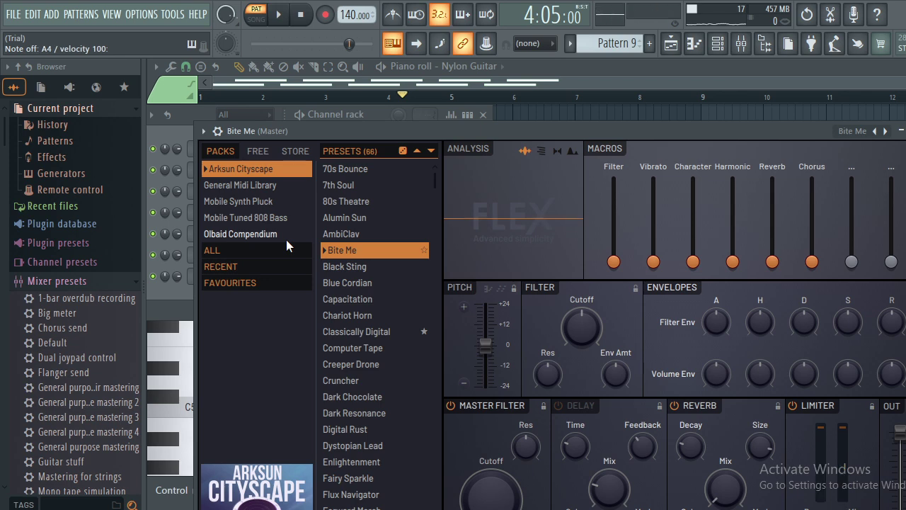
key("d")
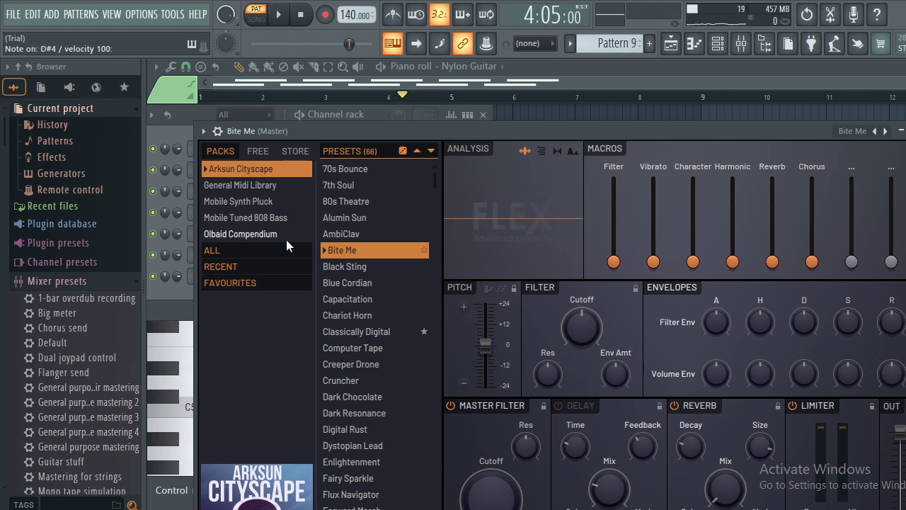
key("n")
key("n")
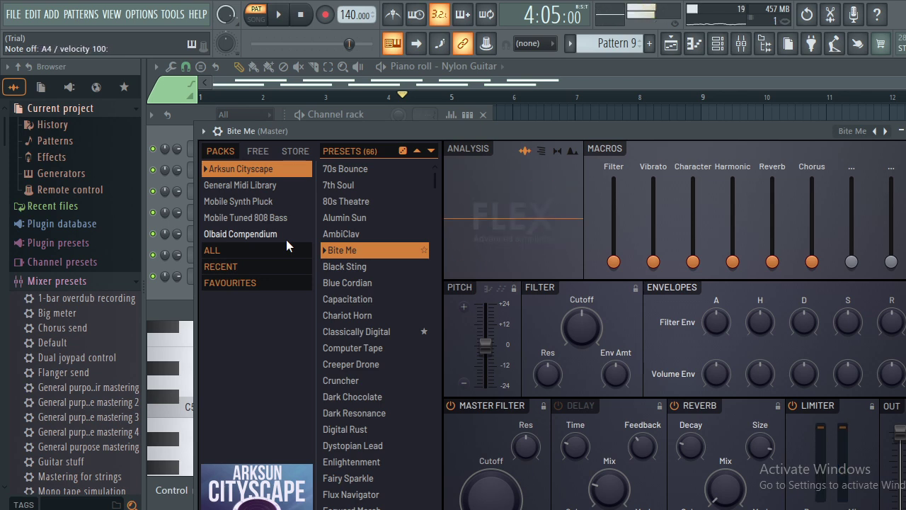
key("n")
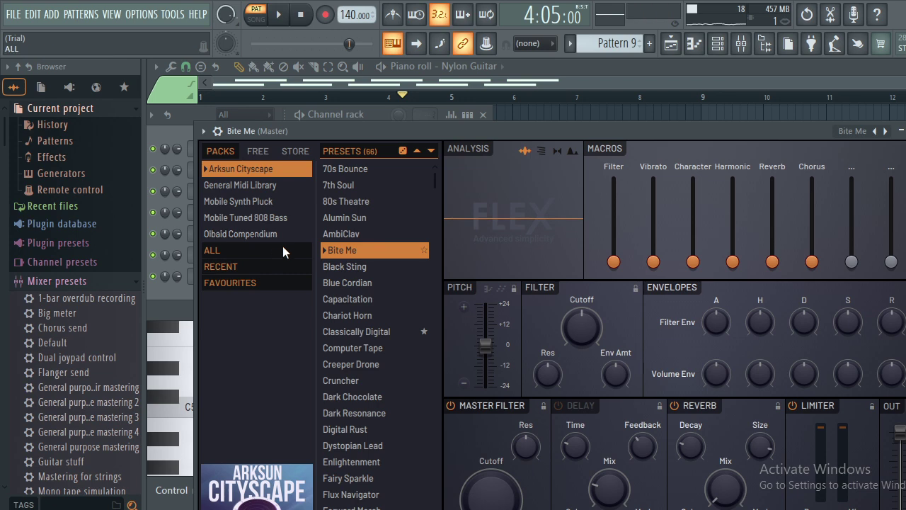
Try the Synpluck Classic and Synpluck Storm presets from FLEX's Mobile Synth Pluck pack.
left_click(276, 205)
key("n")
key("n")
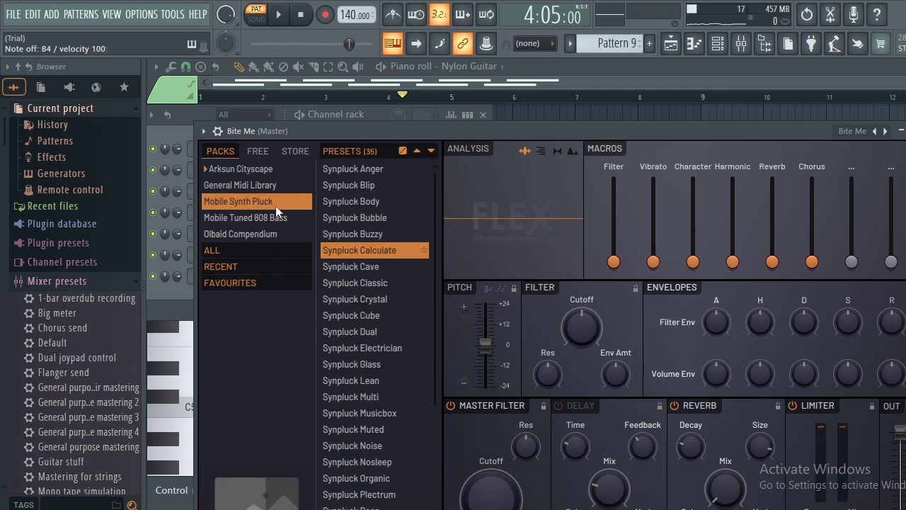
left_click(337, 283)
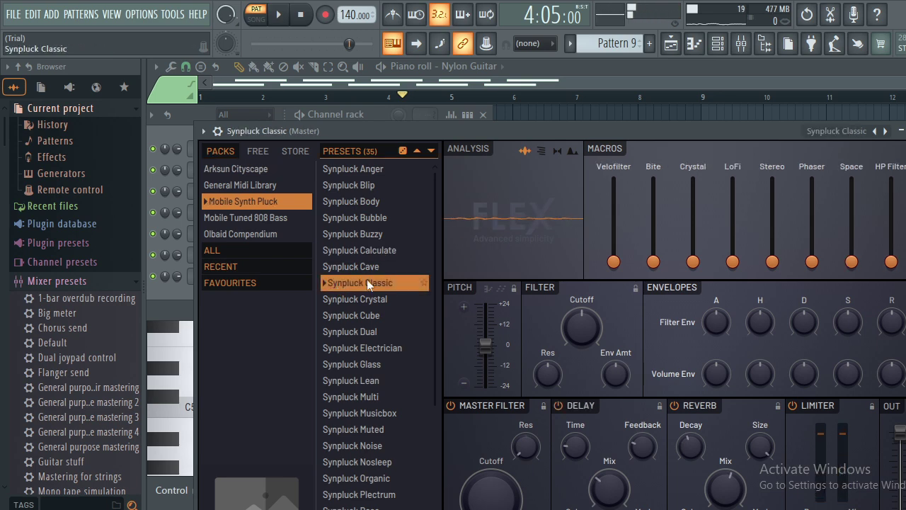
scroll(431, 340, "down", 5)
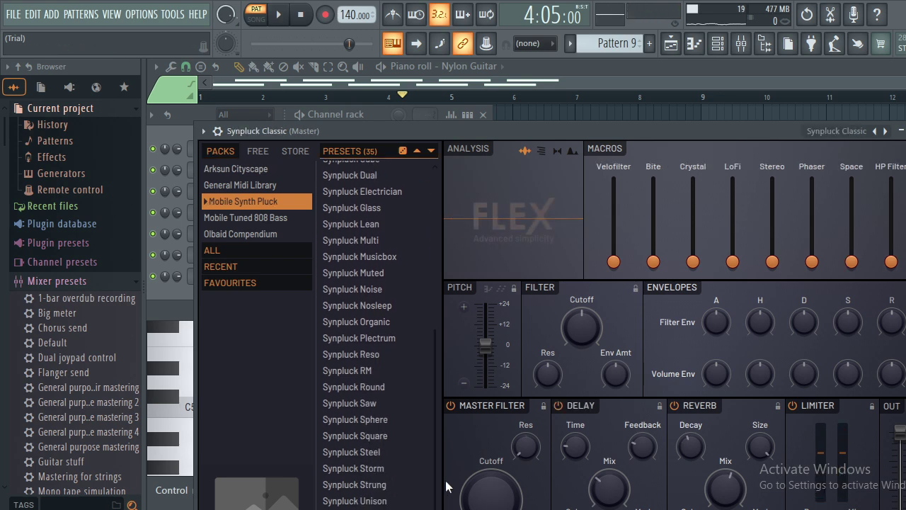
left_click(409, 467)
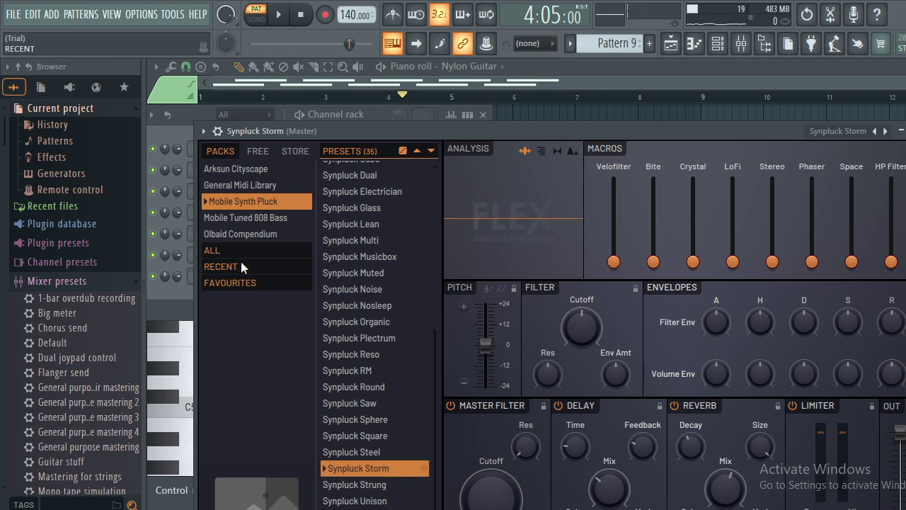
Load the 808 Noised preset from FLEX's Mobile Tuned 808 Bass pack, and close FLEX and the channel rack.
left_click(248, 217)
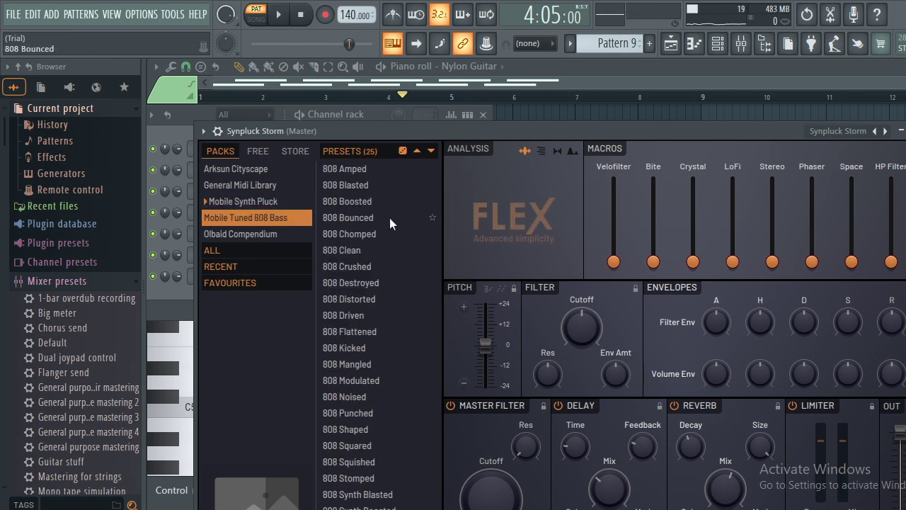
left_click(379, 395)
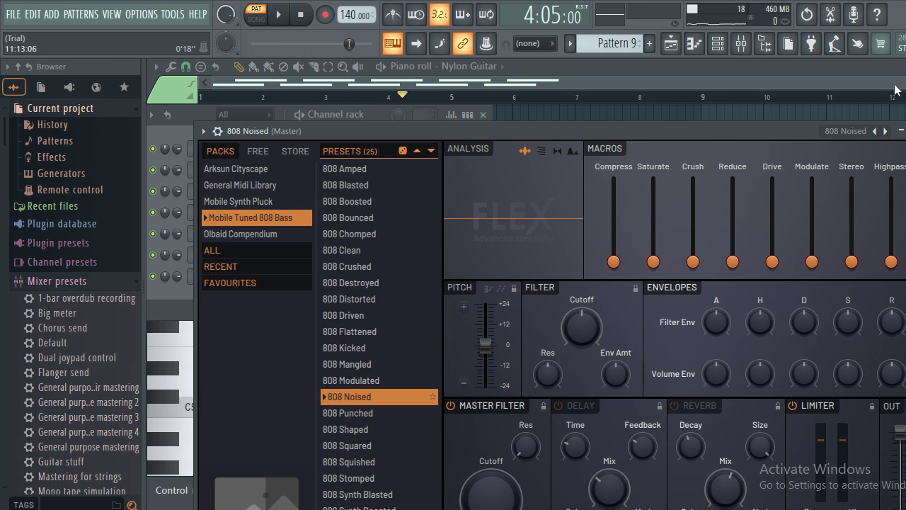
left_click(901, 130)
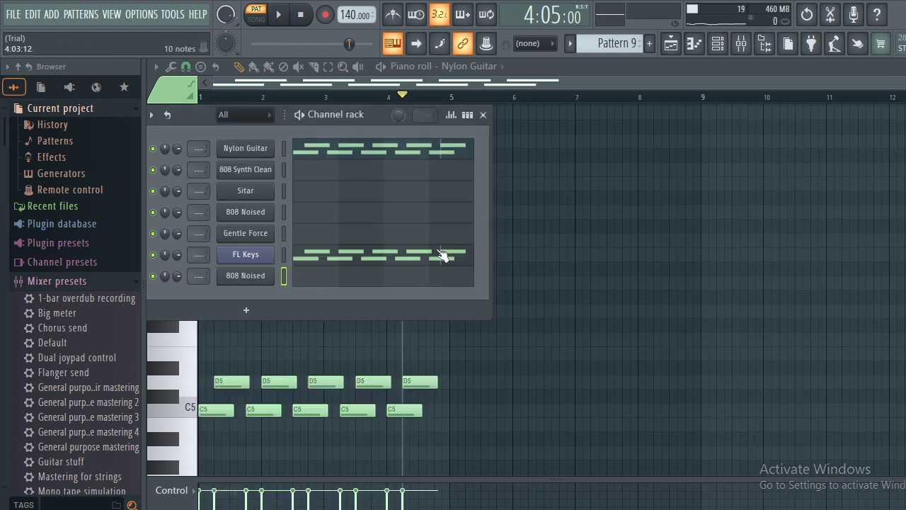
key("F6")
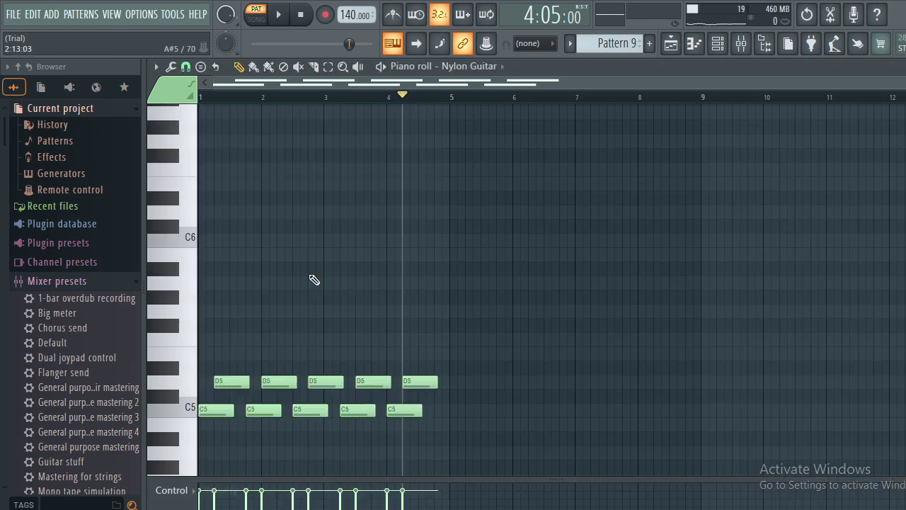
Show the newest 808 Noised channel in the piano roll, enter long notes between C7 and G7 across four bars, and audition them.
left_click(478, 64)
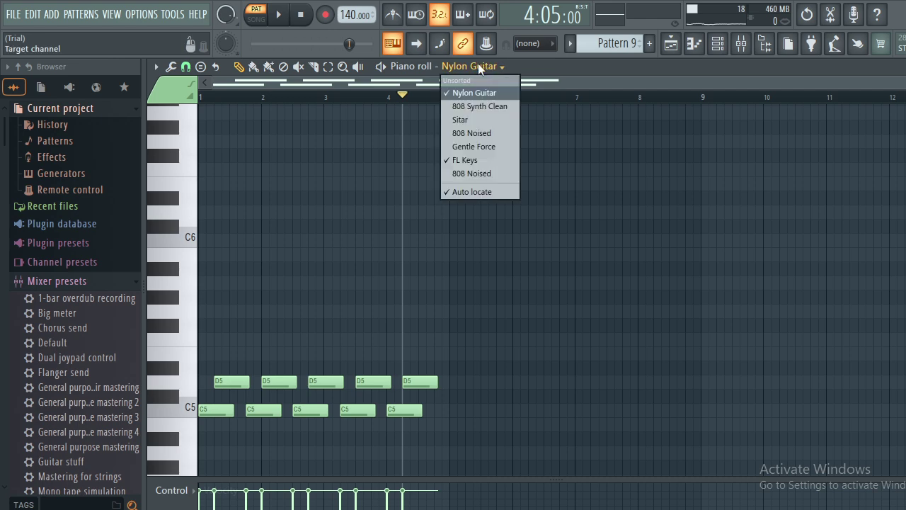
left_click(478, 171)
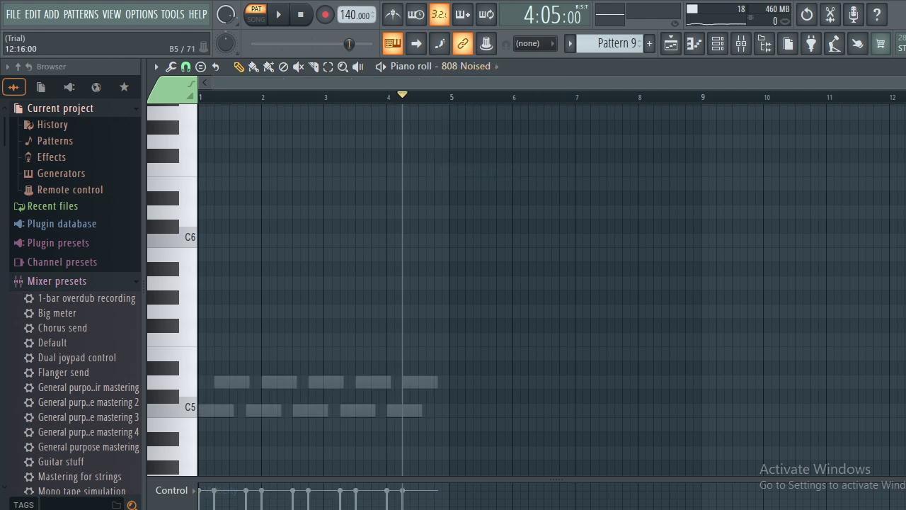
scroll(319, 284, "up", 5)
scroll(318, 283, "up", 2)
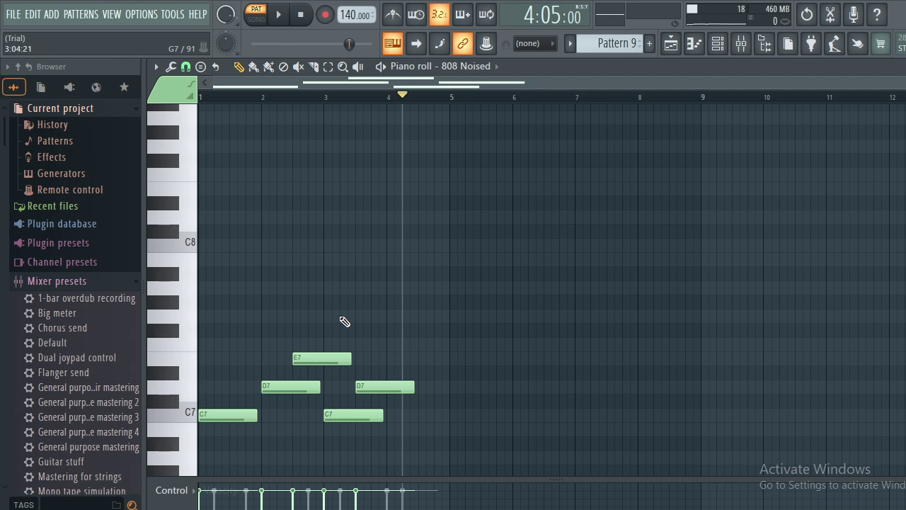
key("space")
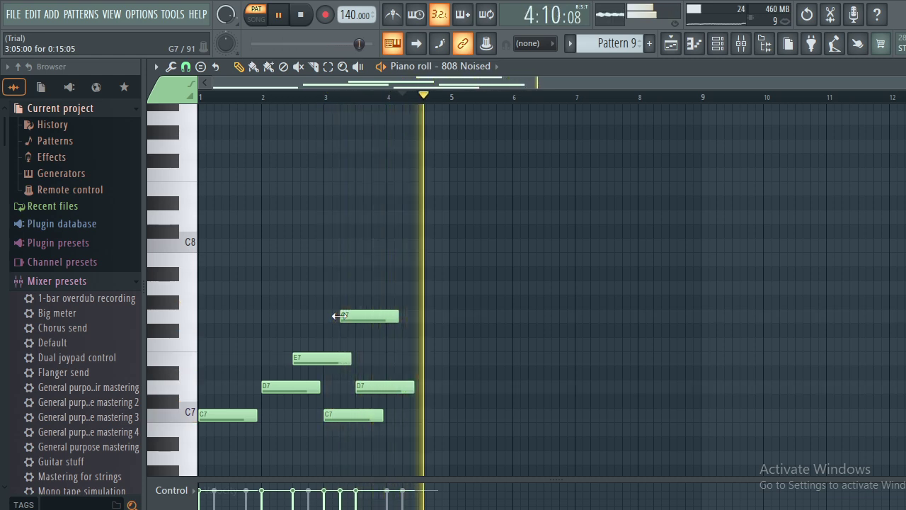
key("space")
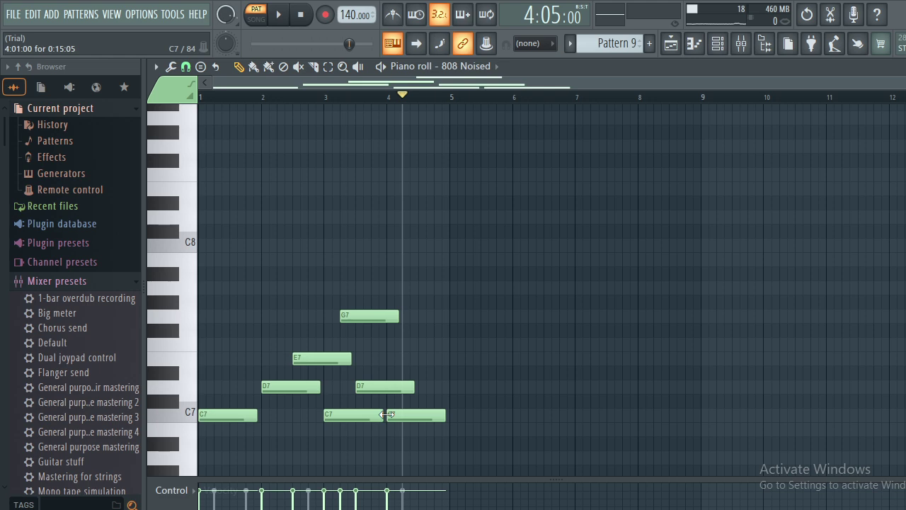
Mute the Nylon Guitar and FL Keys channels during playback and close the channel rack.
left_click(718, 45)
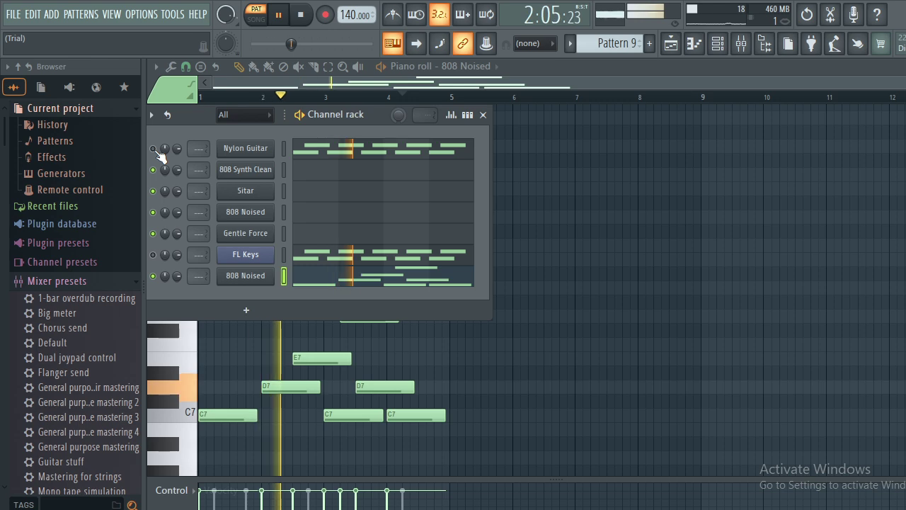
left_click(483, 115)
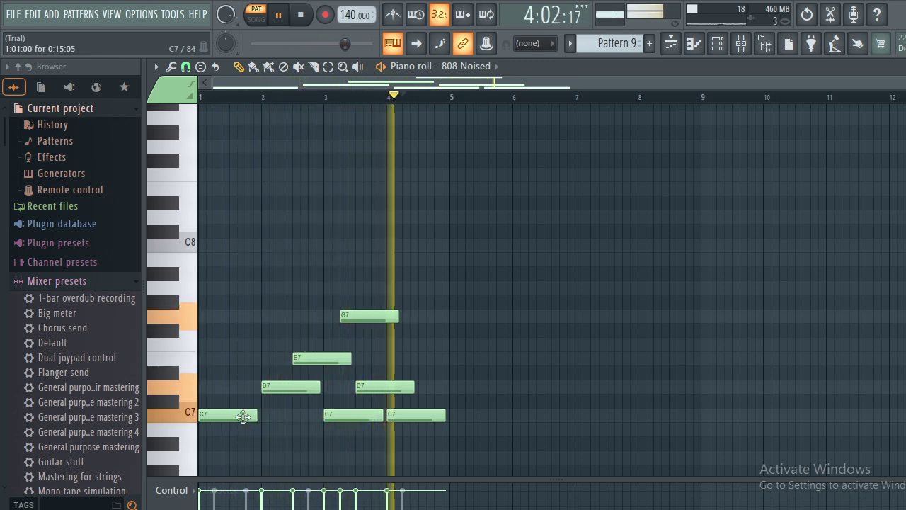
Shorten the opening C7 to 0:09:05, and move D7 to 1:09 and E7 to 2:01 with shorter lengths.
left_click_drag(256, 417, 233, 419)
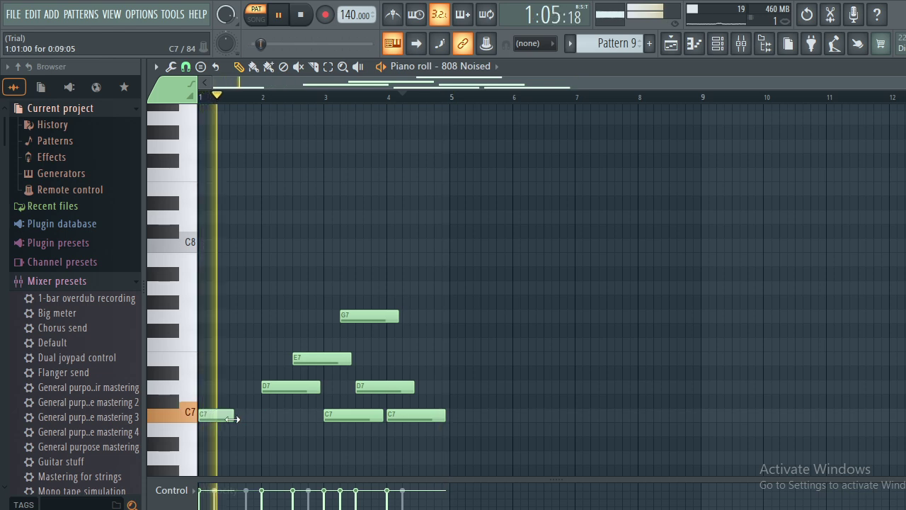
left_click_drag(286, 387, 258, 386)
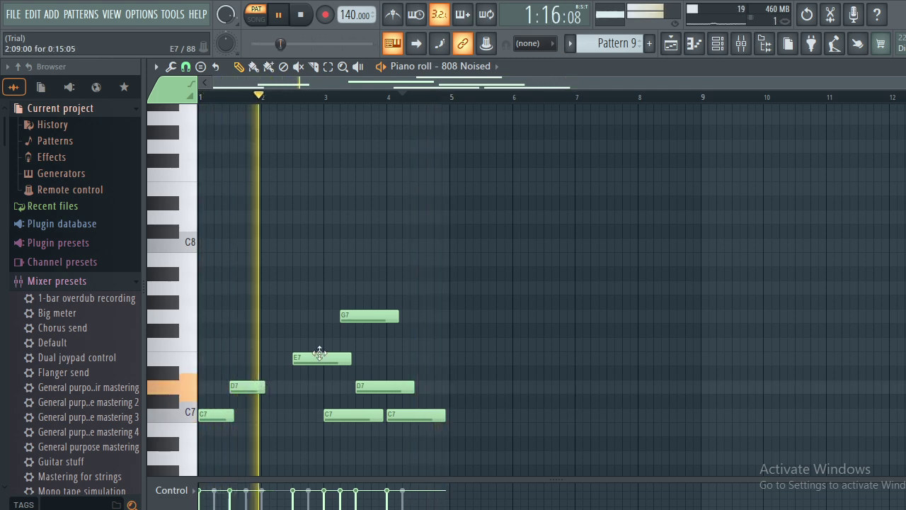
left_click_drag(351, 359, 272, 361)
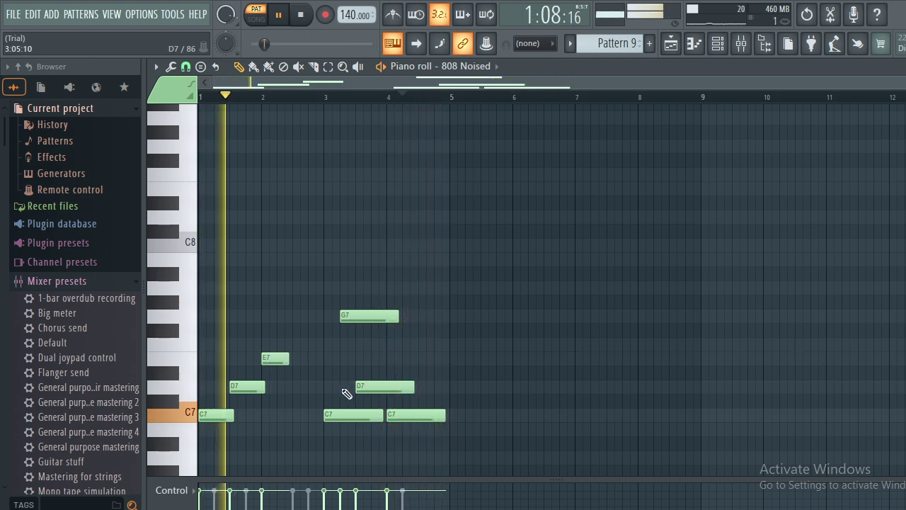
Stack the following D7 and C7 notes at 2:09, shortening both to 0:07:05, and move the last C7 to 3:09.
left_click_drag(367, 388, 304, 388)
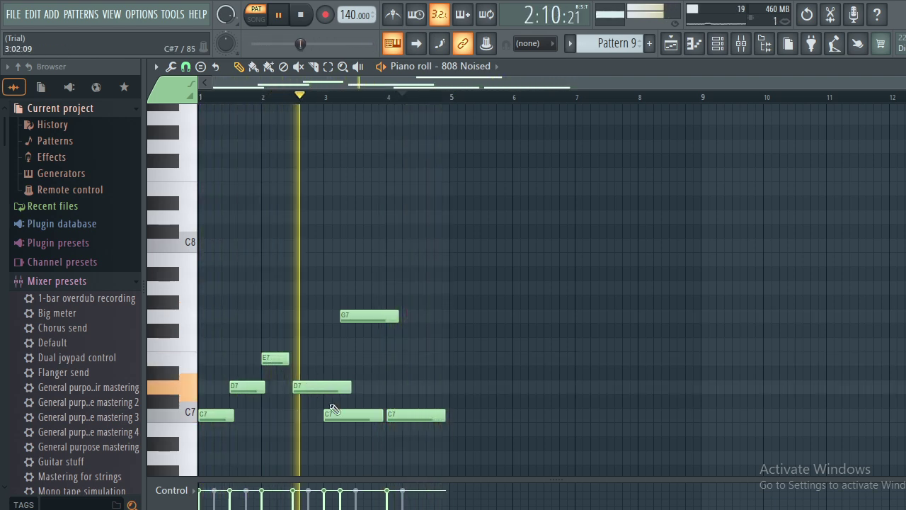
left_click_drag(337, 413, 304, 415)
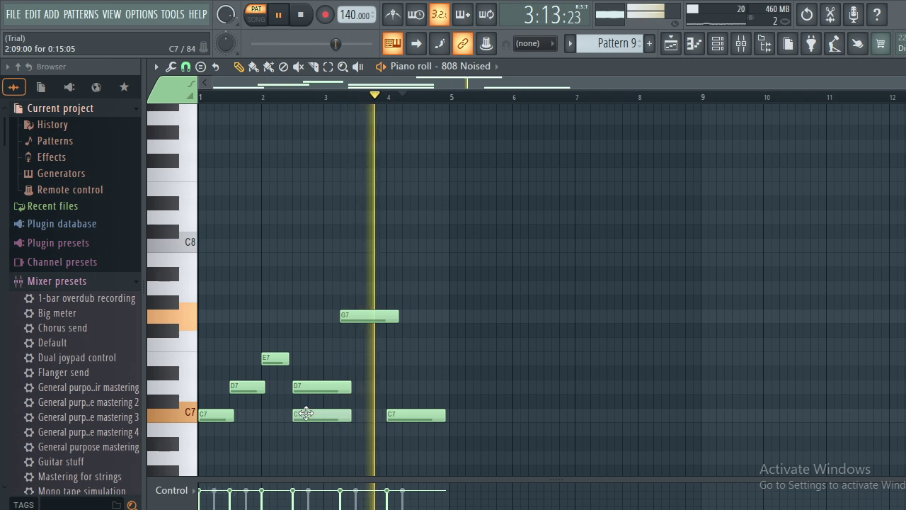
left_click_drag(397, 417, 322, 418)
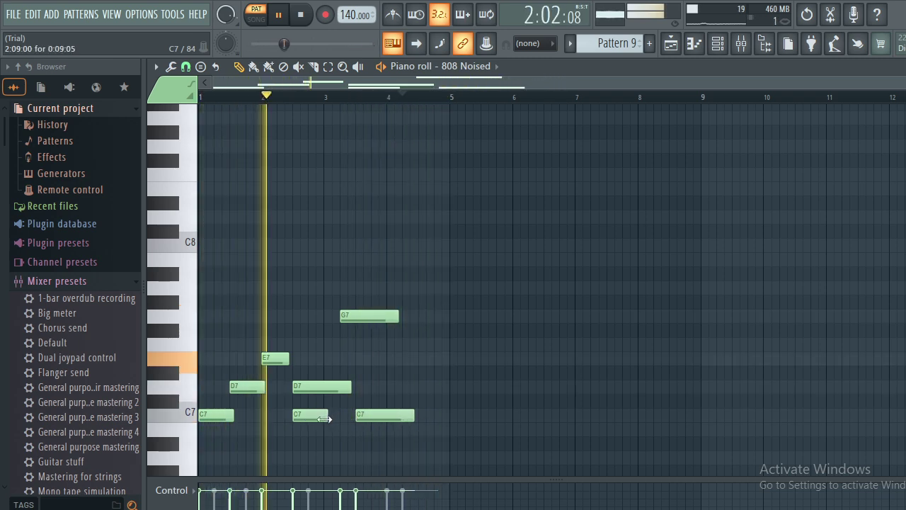
left_click_drag(349, 386, 318, 386)
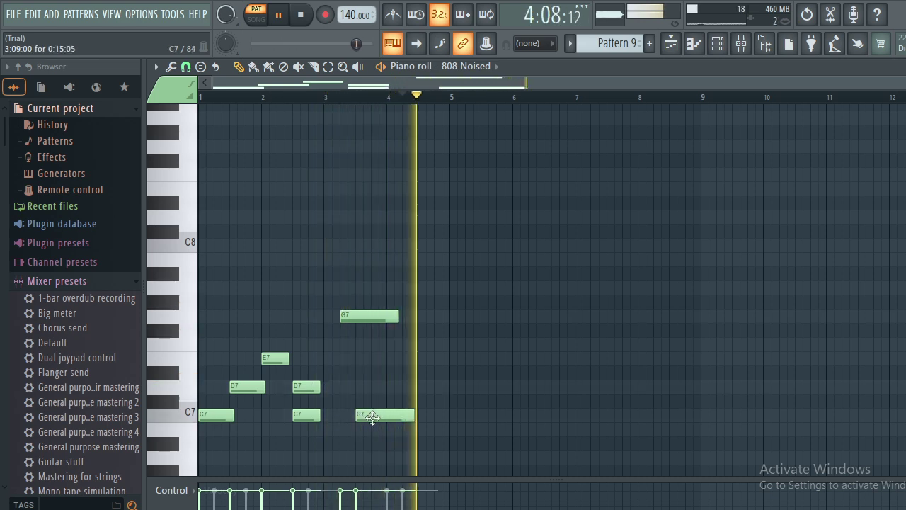
Move the last C7 and the G7 to 3:01 and shorten both notes to 0:05:05.
left_click_drag(369, 417, 340, 418)
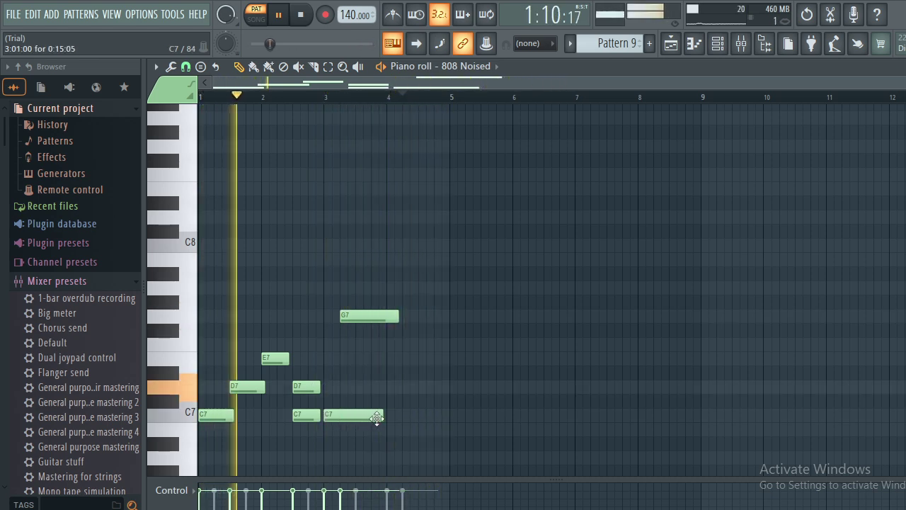
left_click_drag(381, 418, 344, 419)
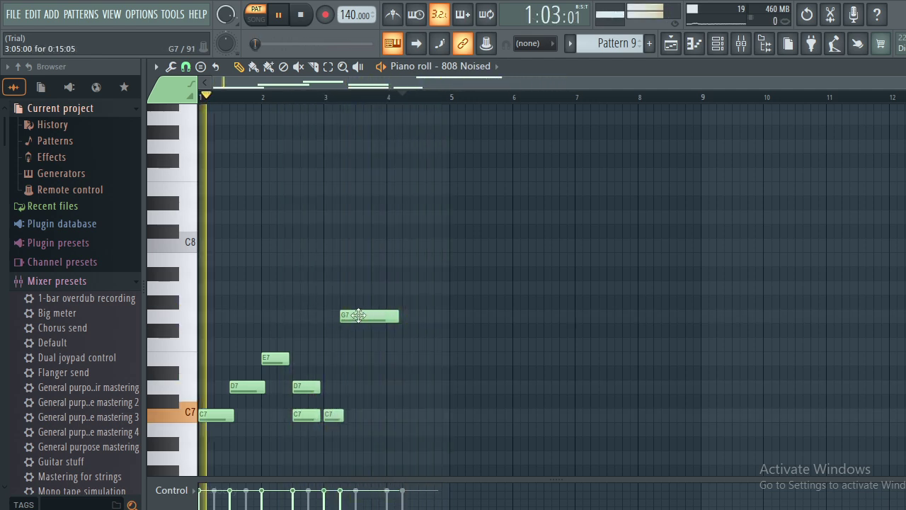
left_click_drag(349, 316, 337, 316)
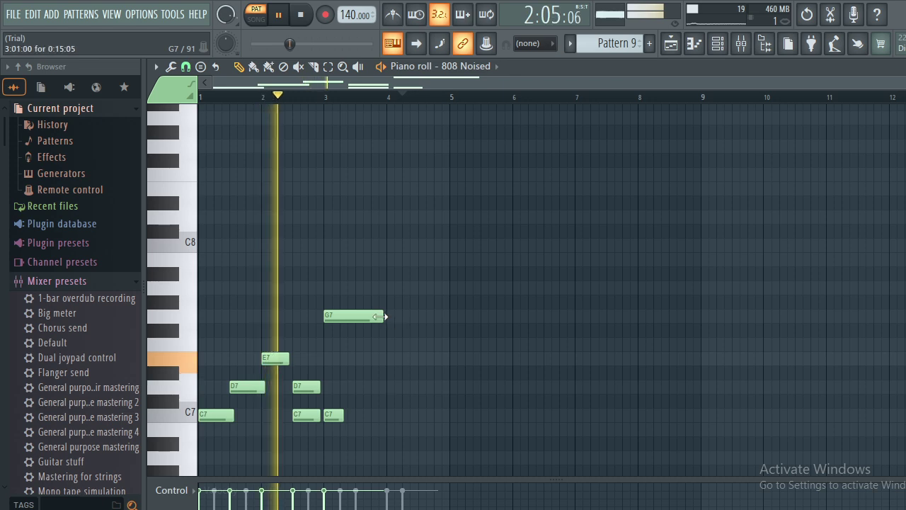
left_click_drag(344, 319, 337, 319)
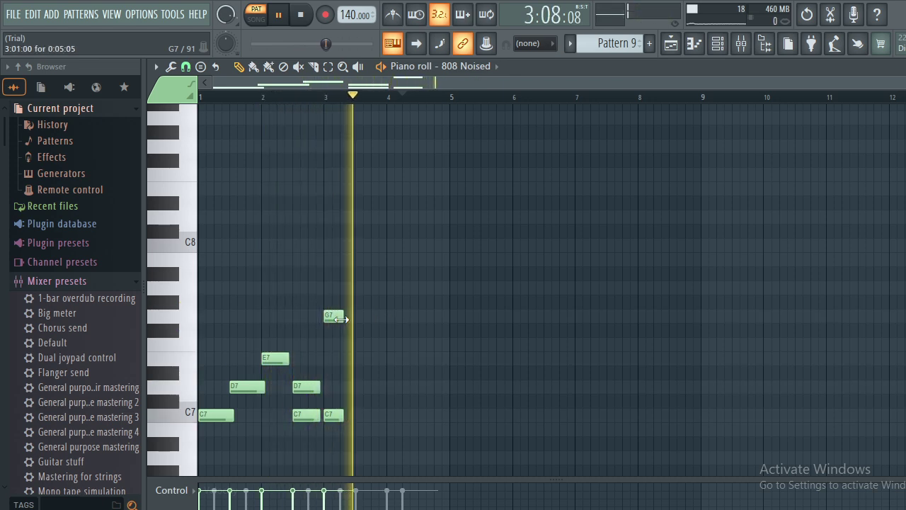
Add 0:05:05 notes: E7 at 3:05, D7 and F7 at 3:09, B6 at 3:13, and E7 at 4:01.
left_click(344, 358)
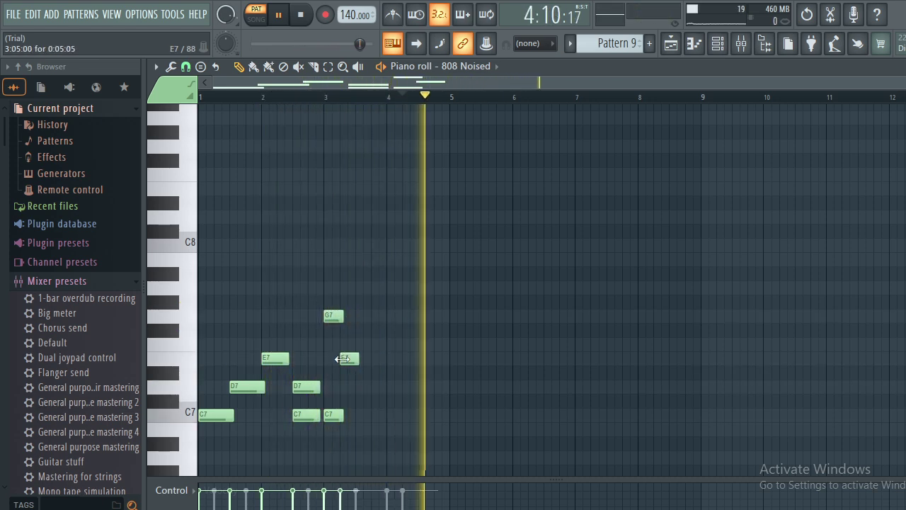
left_click(359, 387)
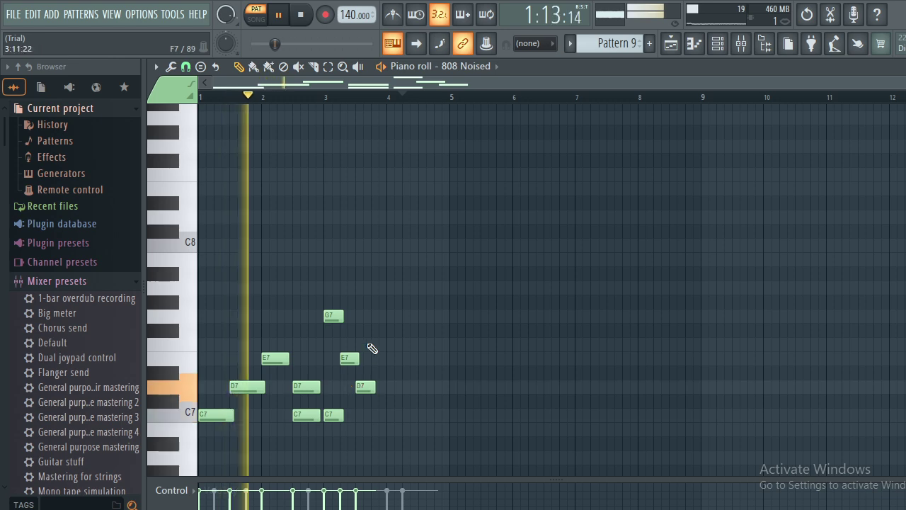
left_click(359, 345)
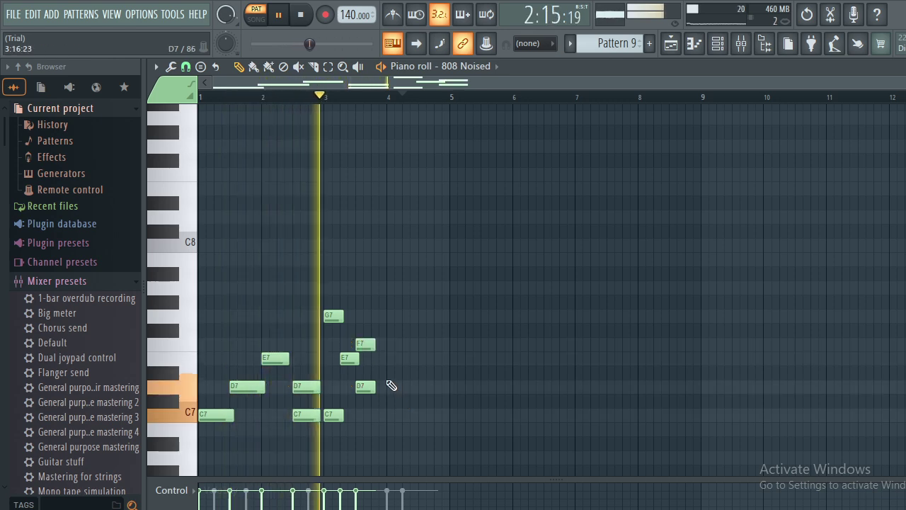
left_click(386, 359)
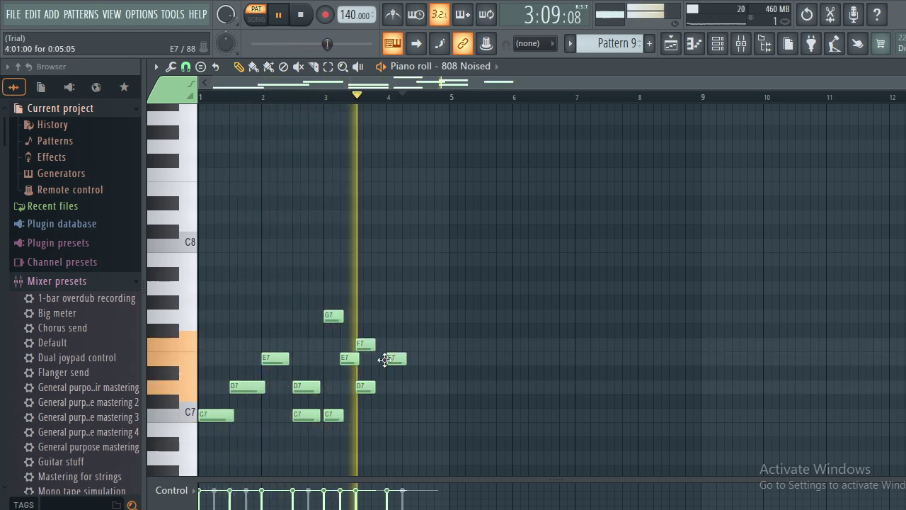
left_click(375, 429)
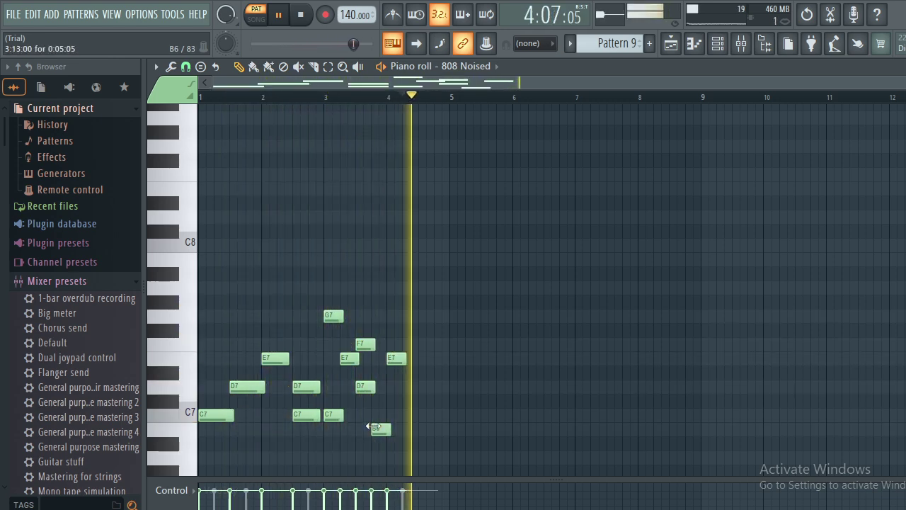
Add D7 at 4:01 and a two-note chord at 4:09, trying different pitches and settling on D7 and E7.
left_click(392, 387)
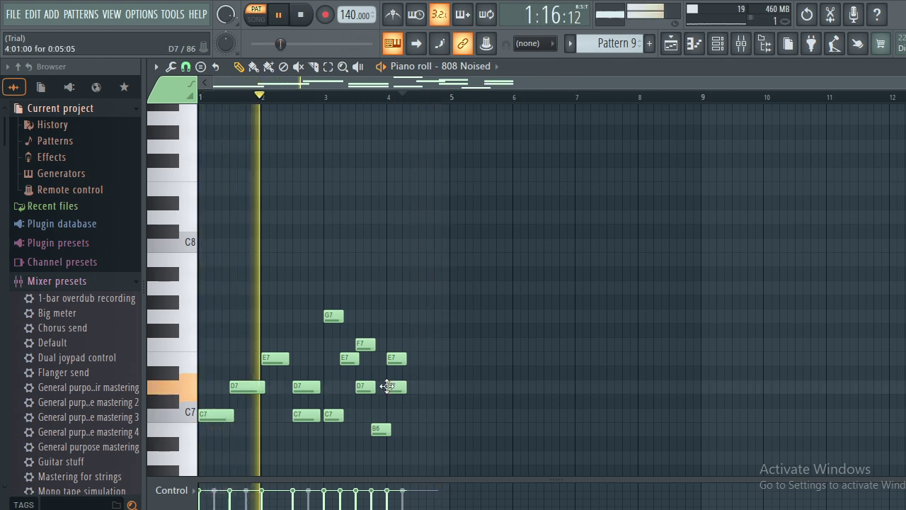
left_click(424, 401)
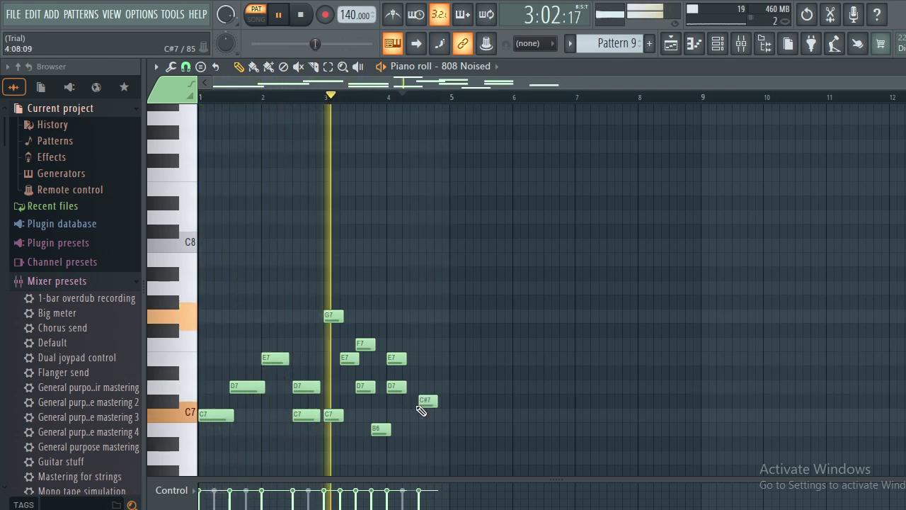
left_click(420, 373)
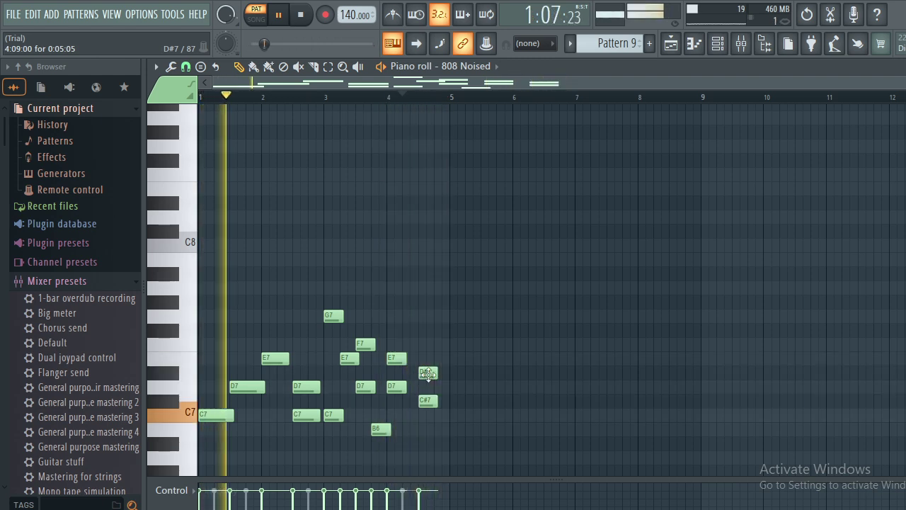
left_click_drag(424, 375, 429, 352)
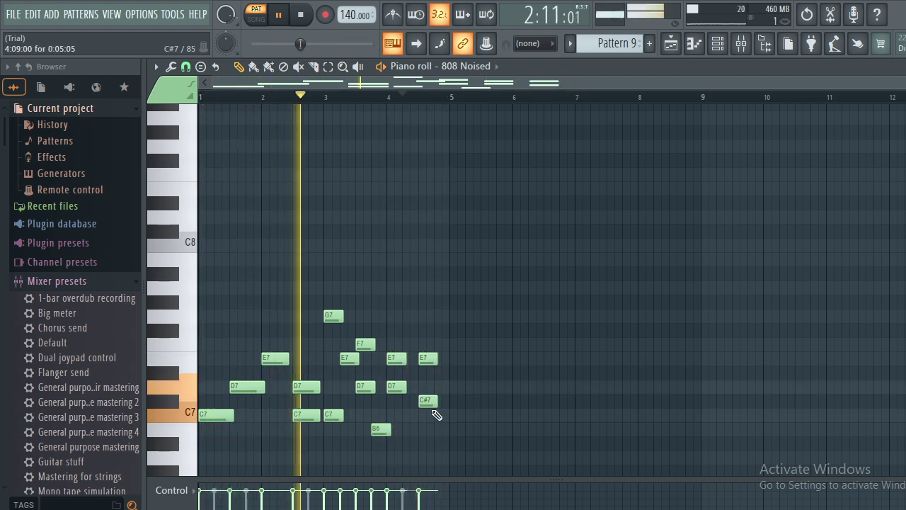
left_click_drag(428, 401, 429, 416)
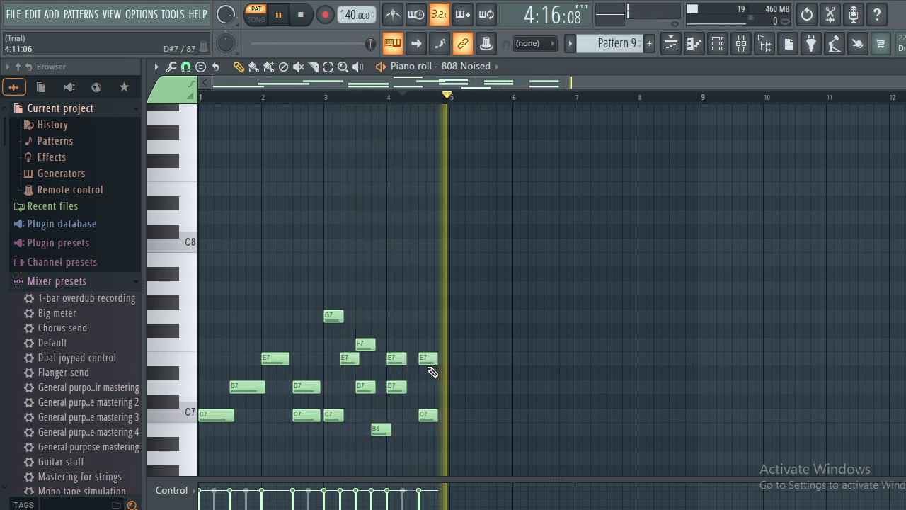
left_click_drag(423, 350, 425, 344)
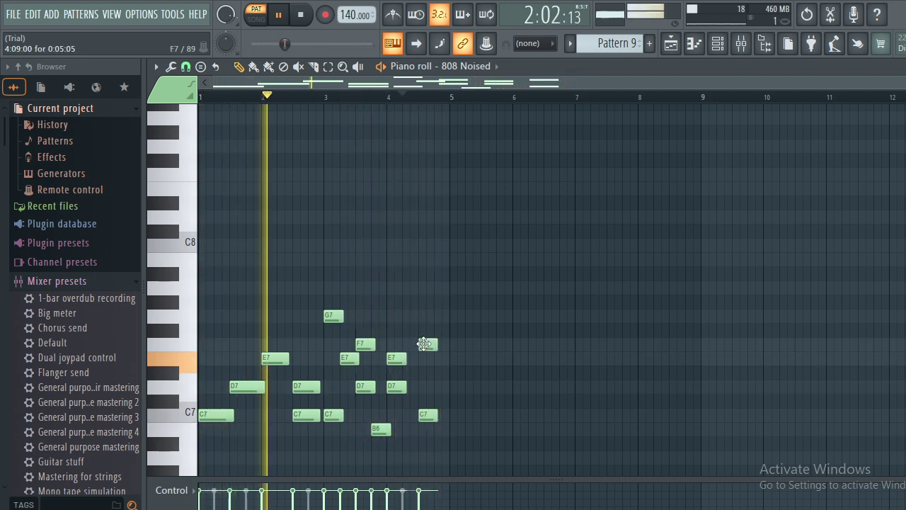
left_click_drag(431, 416, 429, 389)
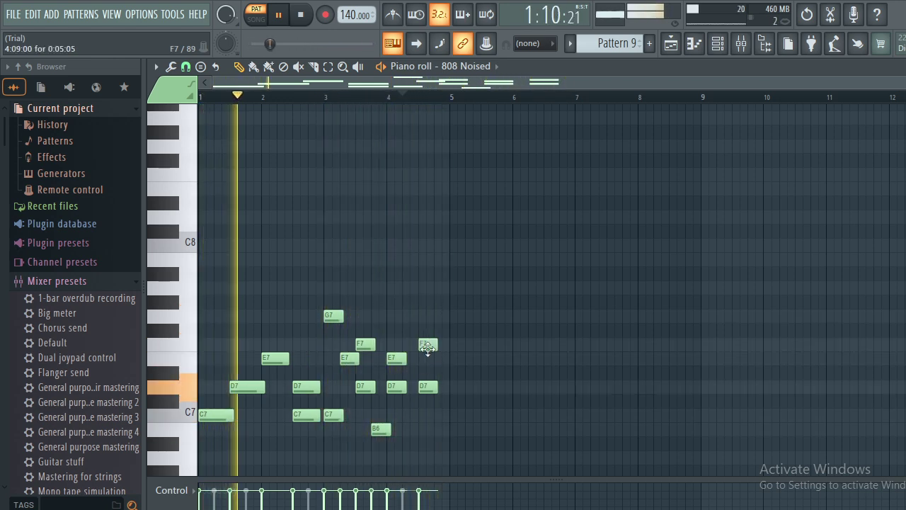
left_click_drag(428, 347, 425, 360)
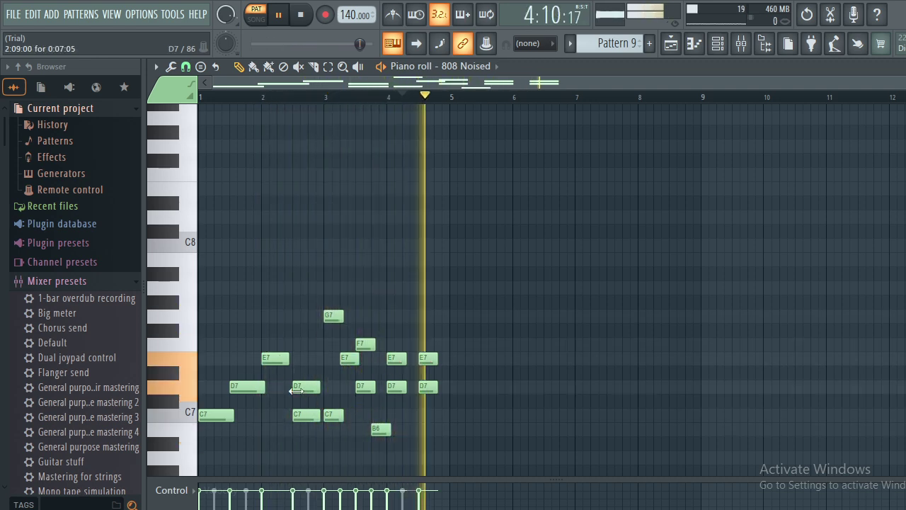
Extend the D7 at 2:09 backwards to start at 2:07 and save the project.
left_click_drag(296, 390, 284, 412)
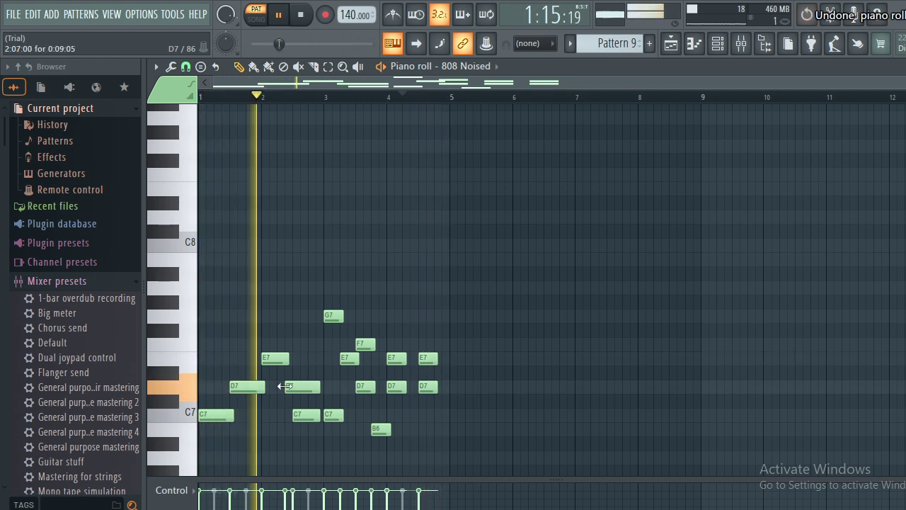
key("ctrl+z")
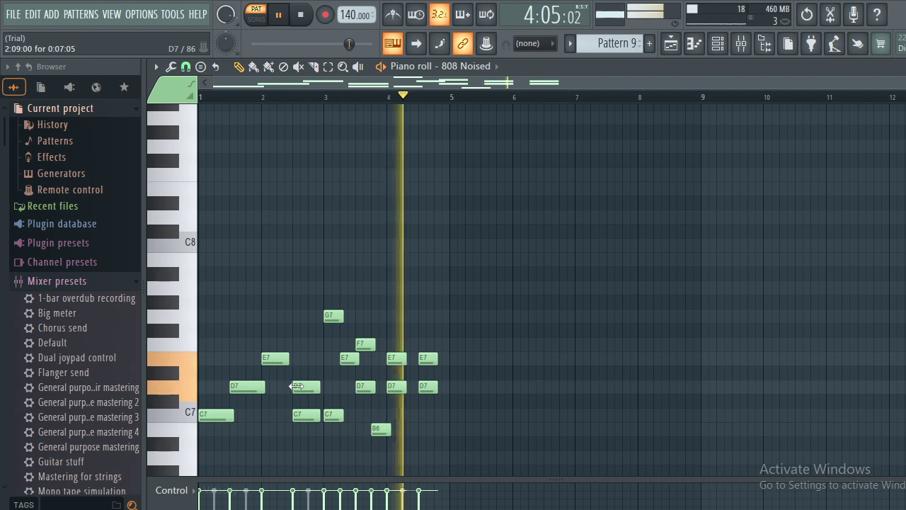
left_click_drag(293, 388, 290, 386)
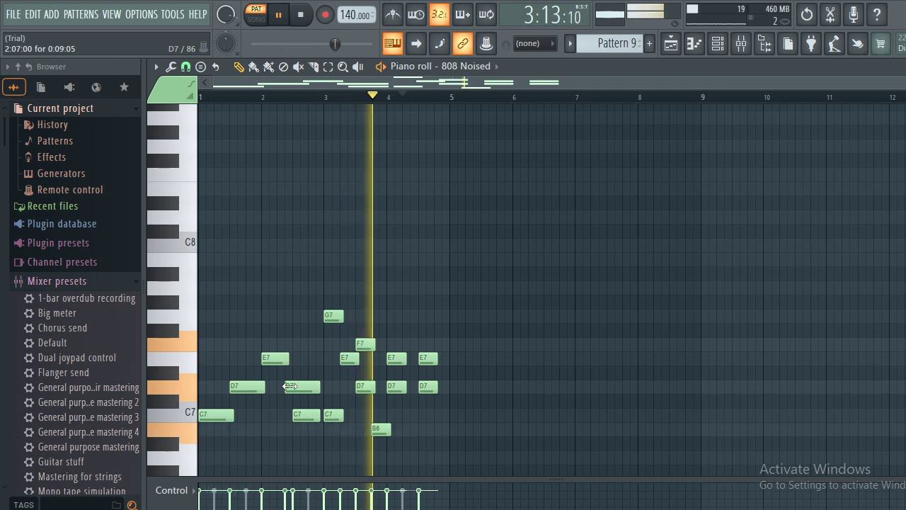
key("ctrl+s")
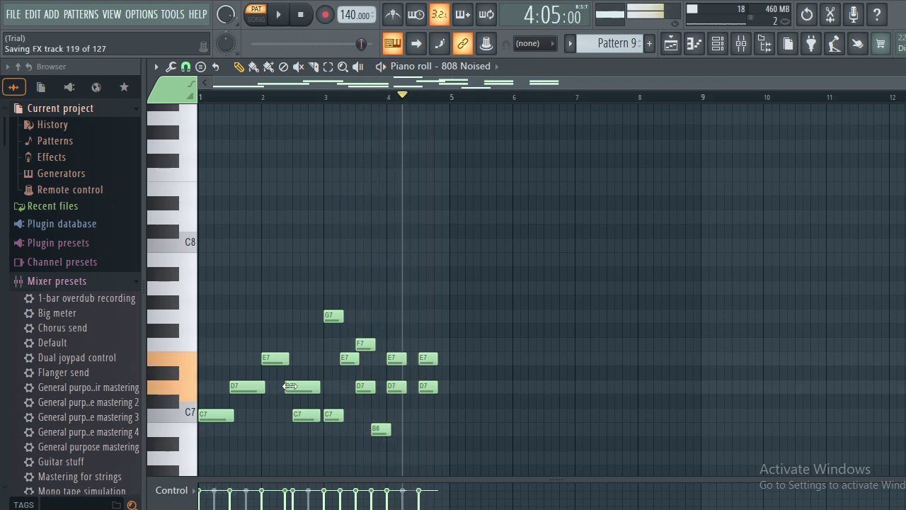
In the playlist, place Pattern 8 on Track 6 starting at bar 5 and Pattern 9 on Track 7 starting at bar 13.
left_click(673, 45)
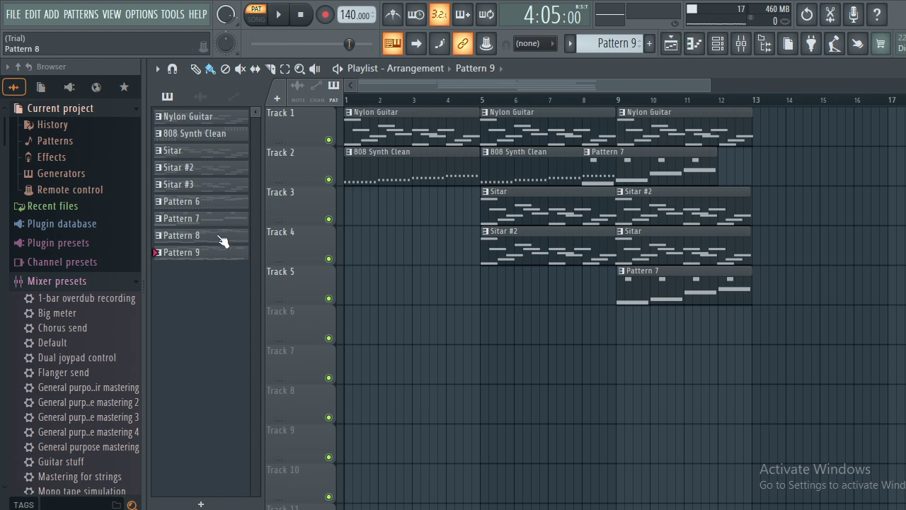
left_click_drag(381, 279, 479, 343)
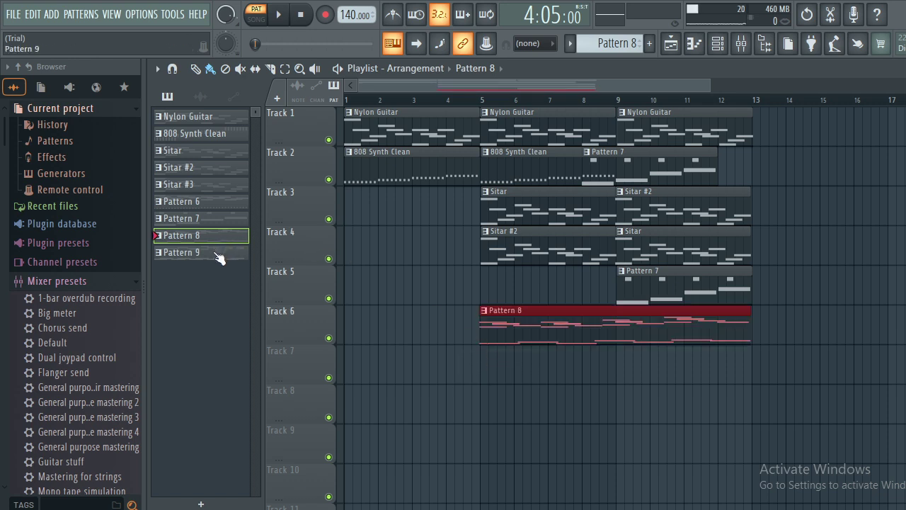
left_click_drag(220, 257, 788, 349)
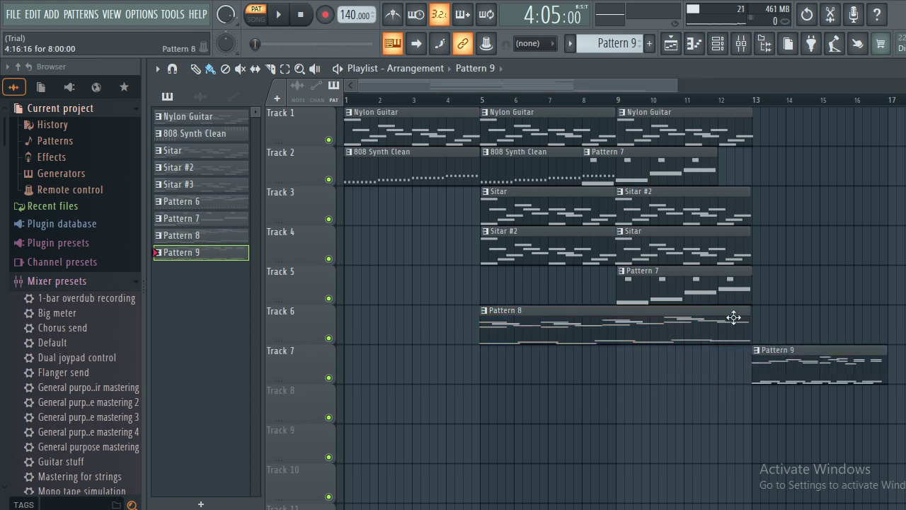
Move the Pattern 8 clip on Track 6 to bar 9 and add a Pattern 7 clip on Track 8 at bar 9.
left_click_drag(715, 307, 842, 310)
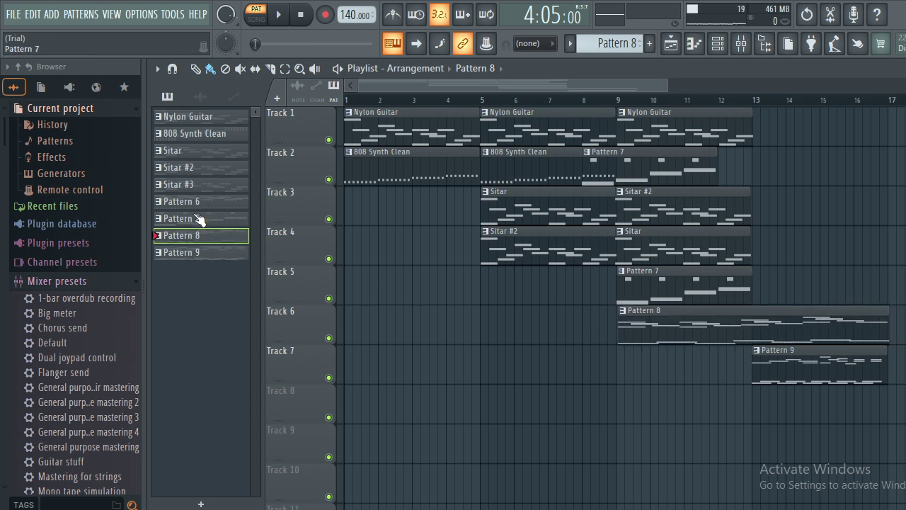
left_click_drag(199, 223, 614, 404)
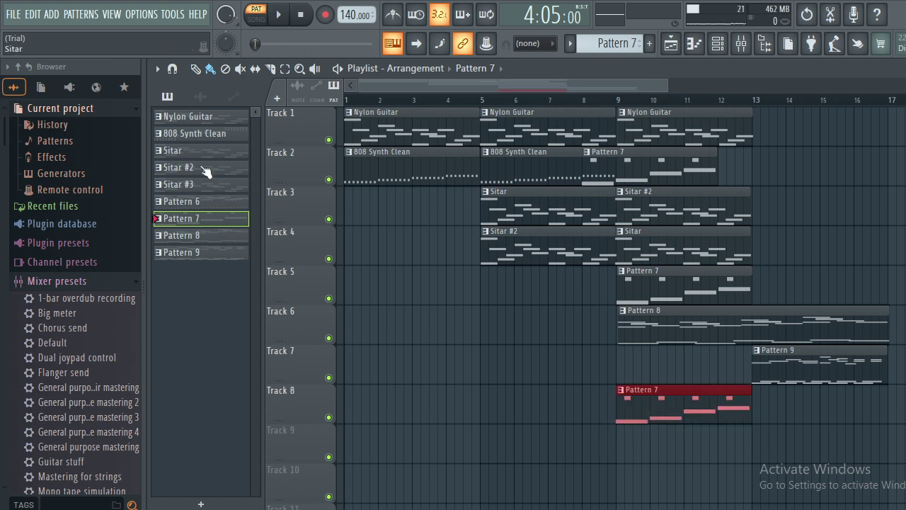
Switch playback from pattern to song mode and check Pattern 7's instruments in the channel rack.
key("space")
left_click(259, 18)
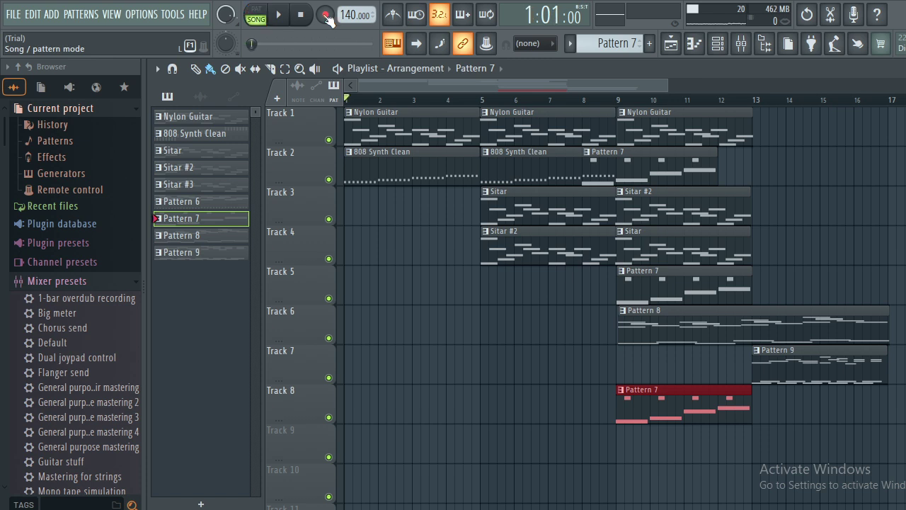
left_click(717, 44)
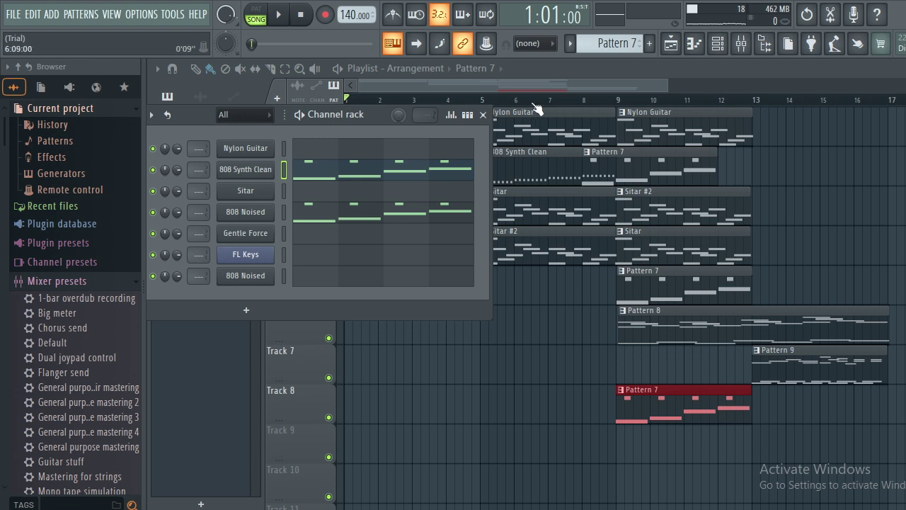
left_click(483, 114)
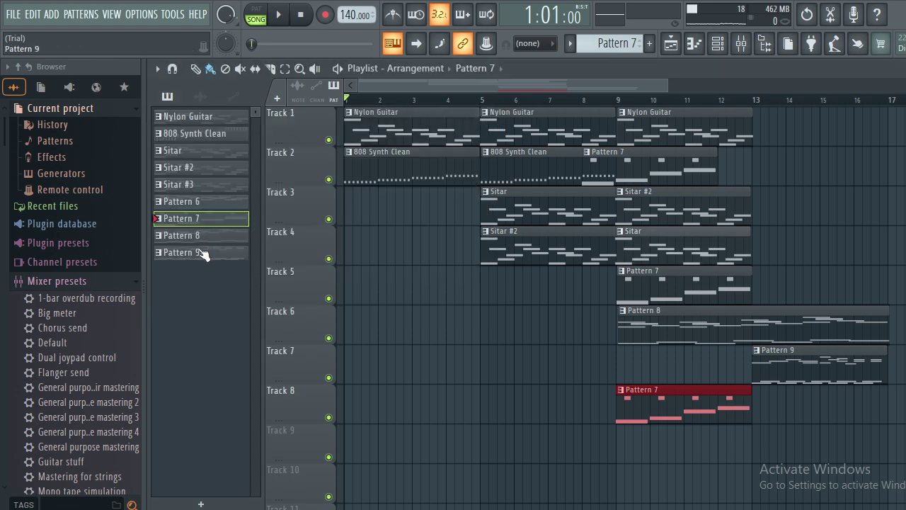
Play the whole arrangement from the start to audition the newly placed clips.
left_click_drag(202, 254, 668, 309)
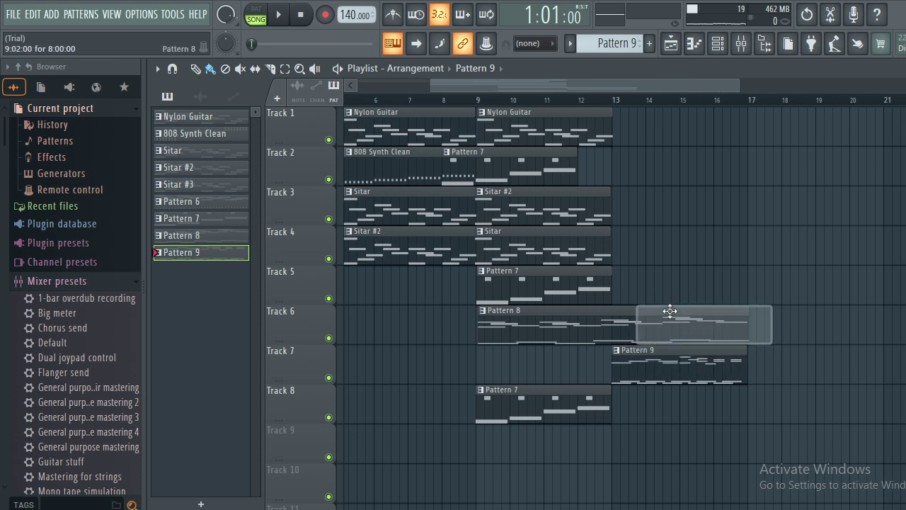
right_click(670, 309)
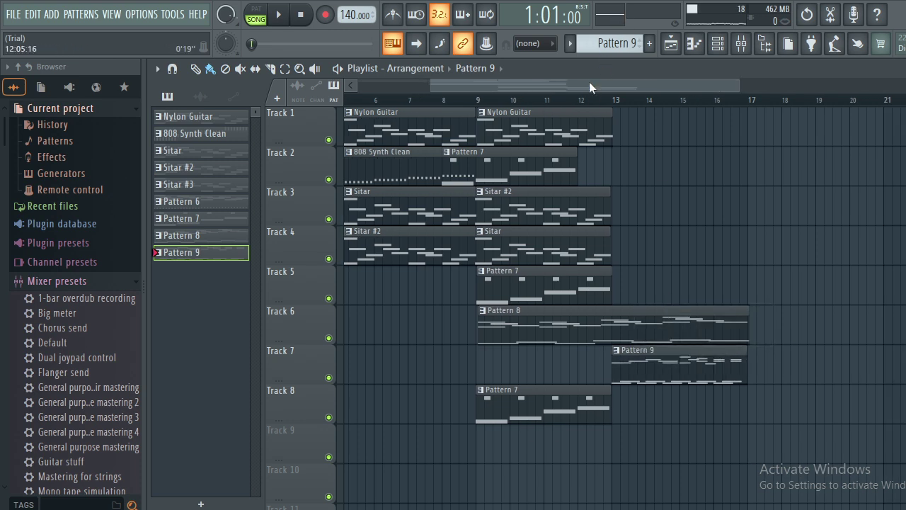
left_click_drag(589, 82, 436, 74)
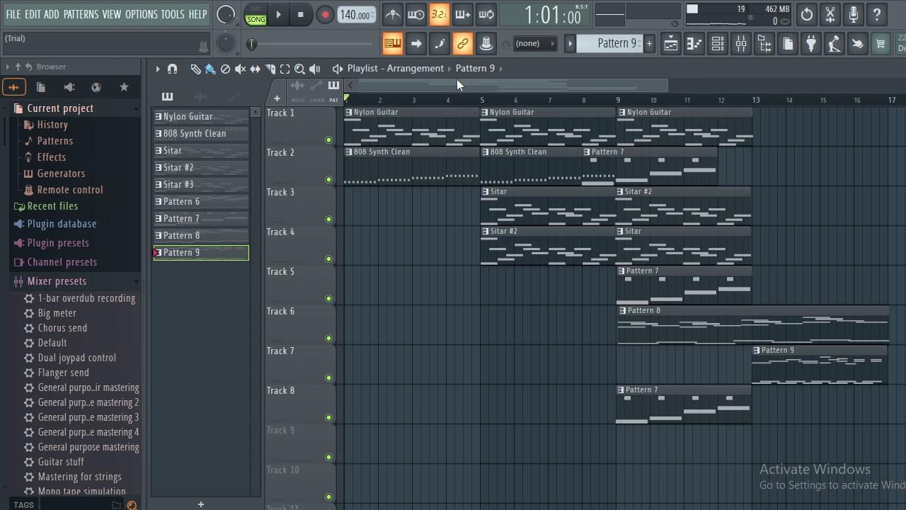
key("space")
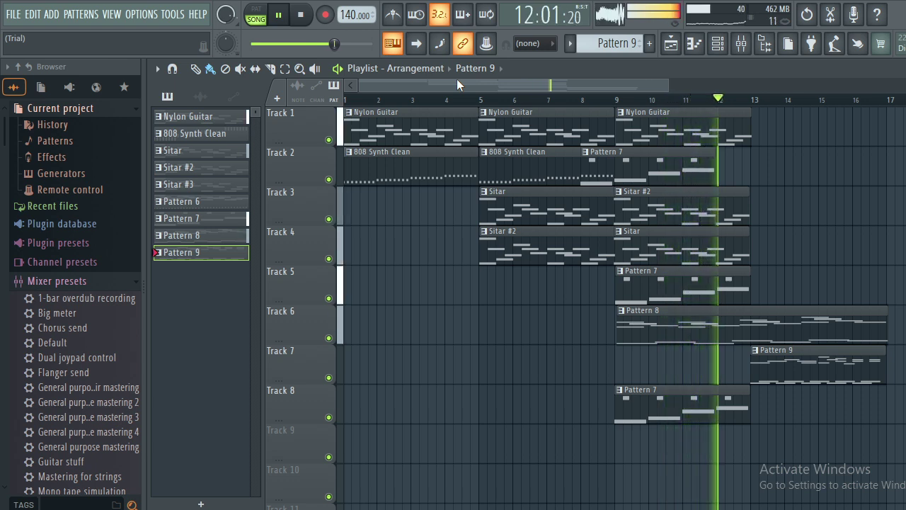
Delete the Pattern 8 clip from Track 6 and move the Pattern 7 clip on Track 8 to bar 13.
right_click(815, 314)
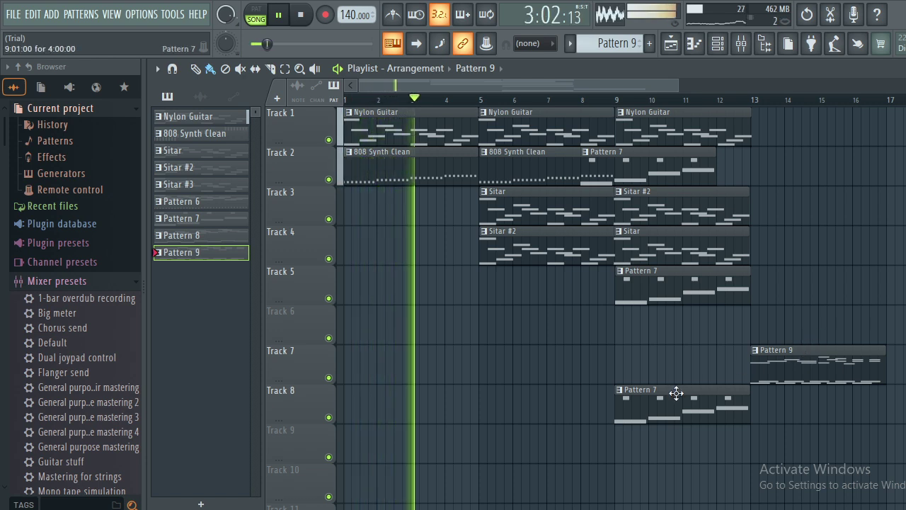
left_click_drag(676, 396, 810, 396)
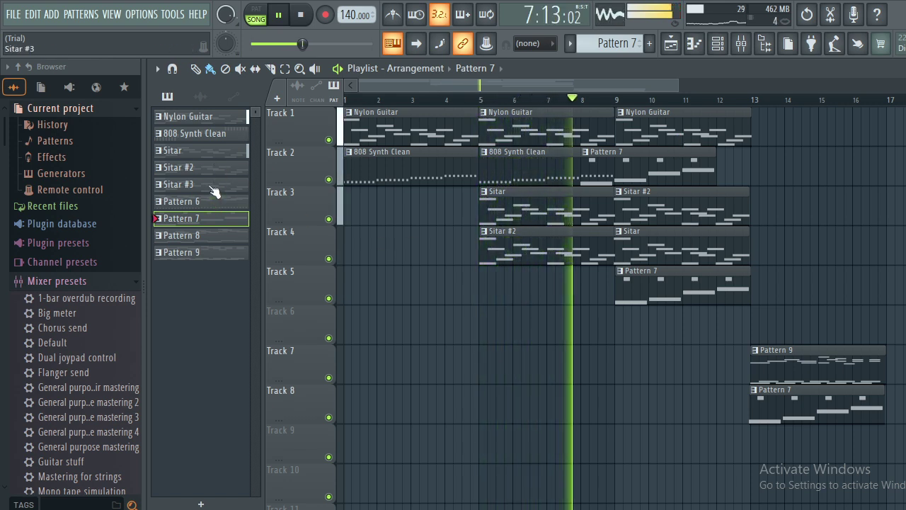
left_click(221, 139)
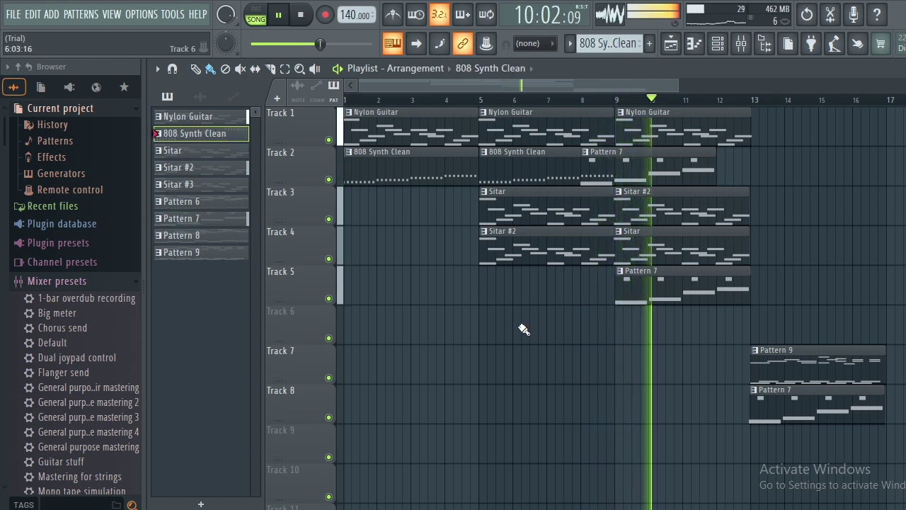
left_click(205, 119)
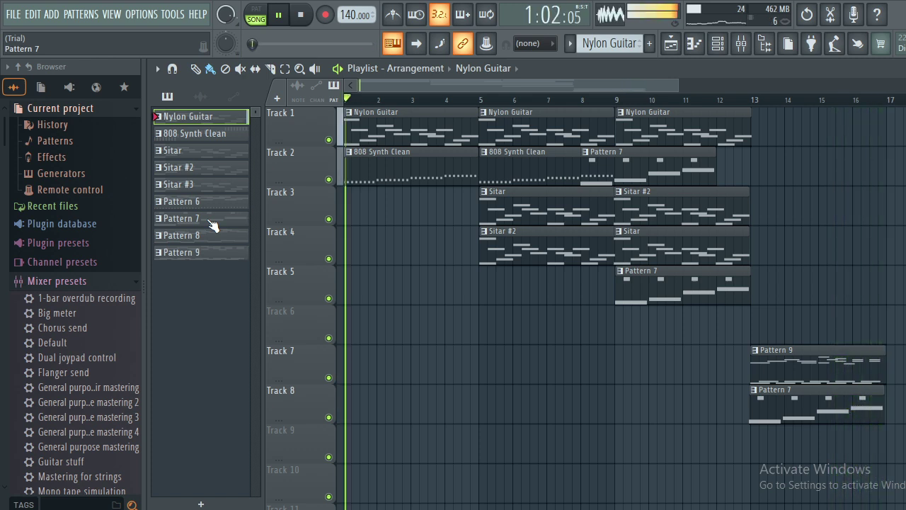
Stop playback and create a new pattern, Pattern 10, keeping its default name.
key("space")
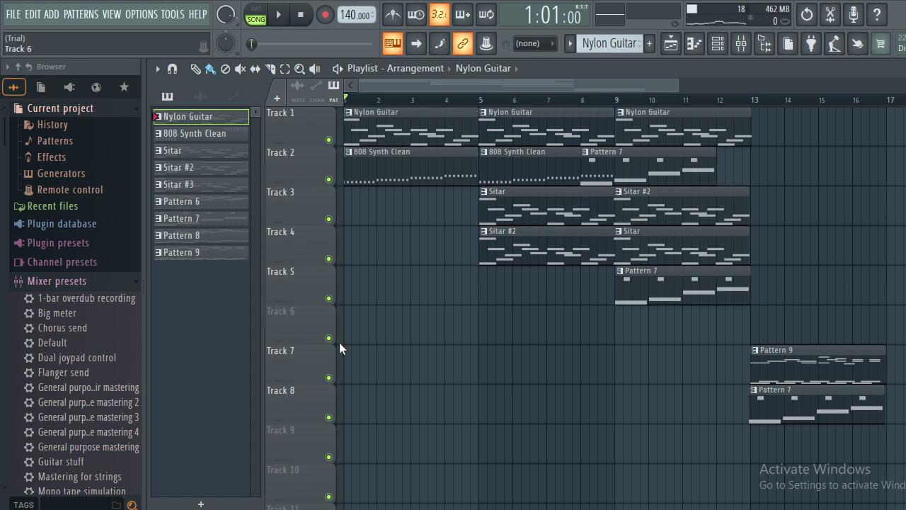
left_click(201, 504)
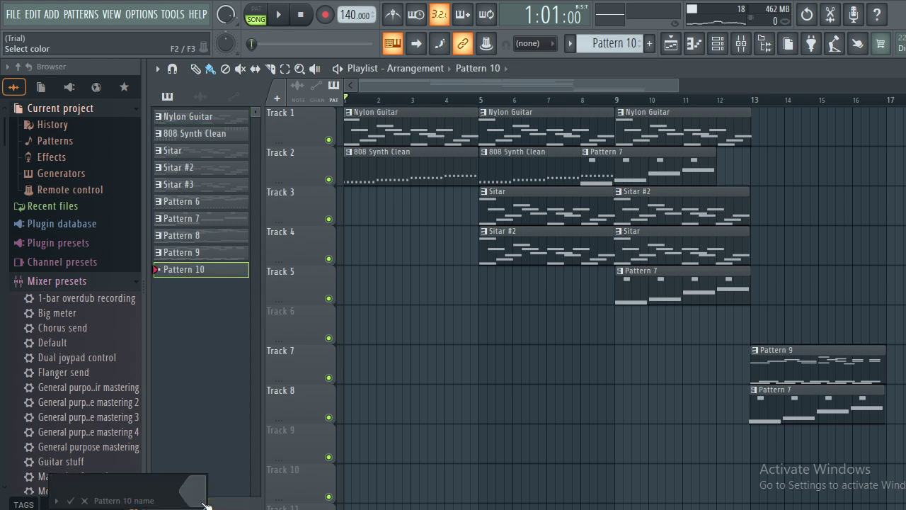
left_click(71, 499)
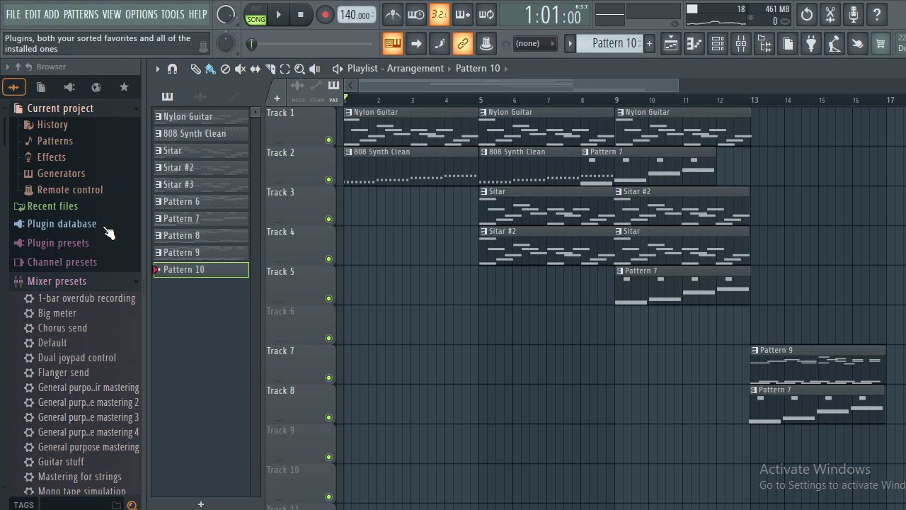
Look through the browser's mixer presets, the Misc folder and the current project's patterns, including the Nylon Guitar entry.
left_click(70, 328)
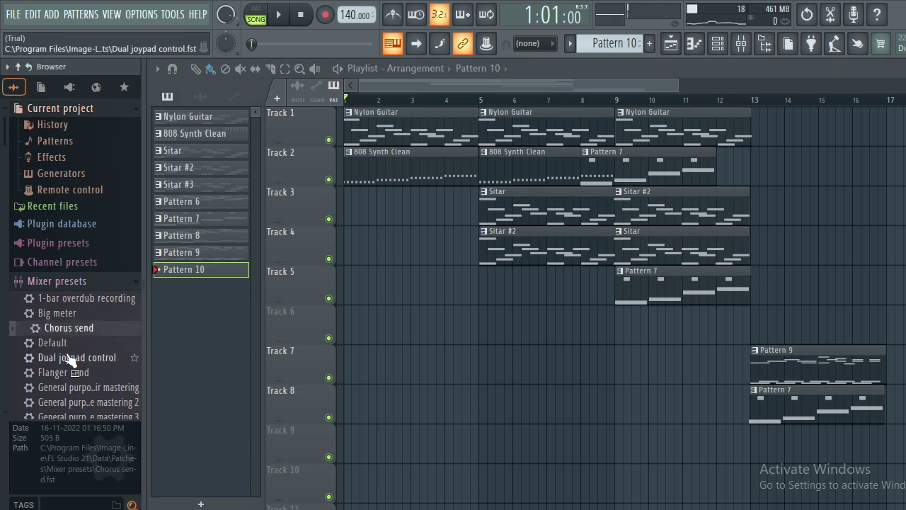
left_click(70, 357)
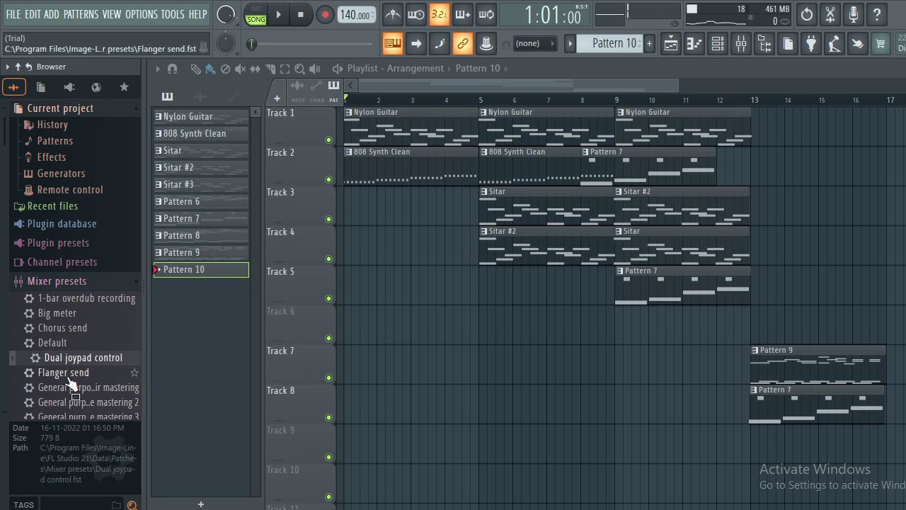
left_click(71, 387)
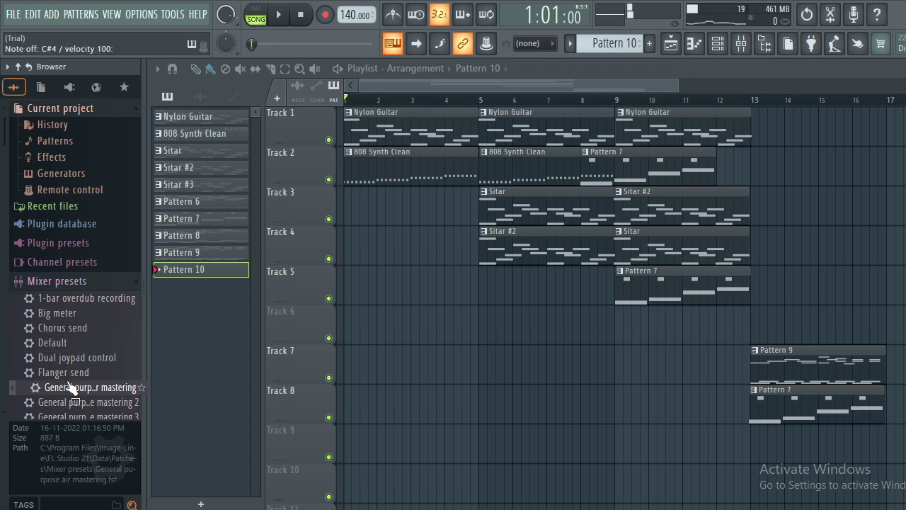
left_click(133, 283)
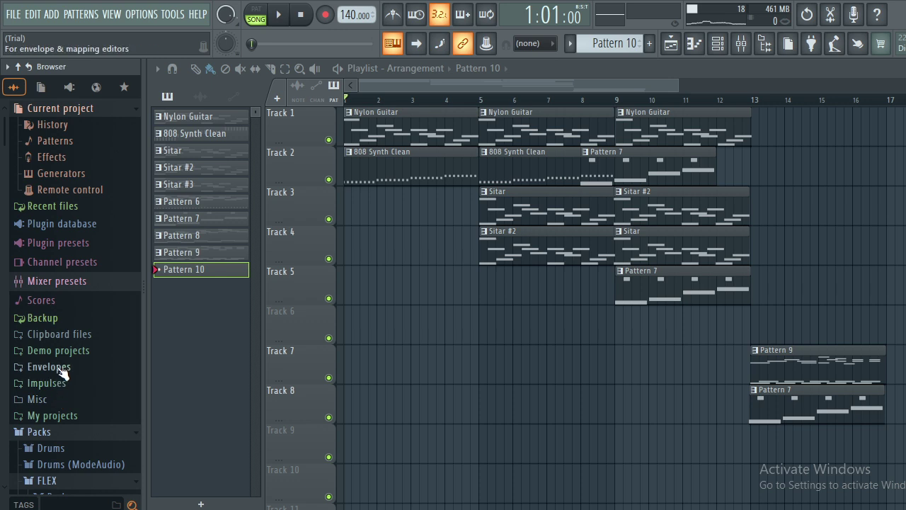
left_click(64, 399)
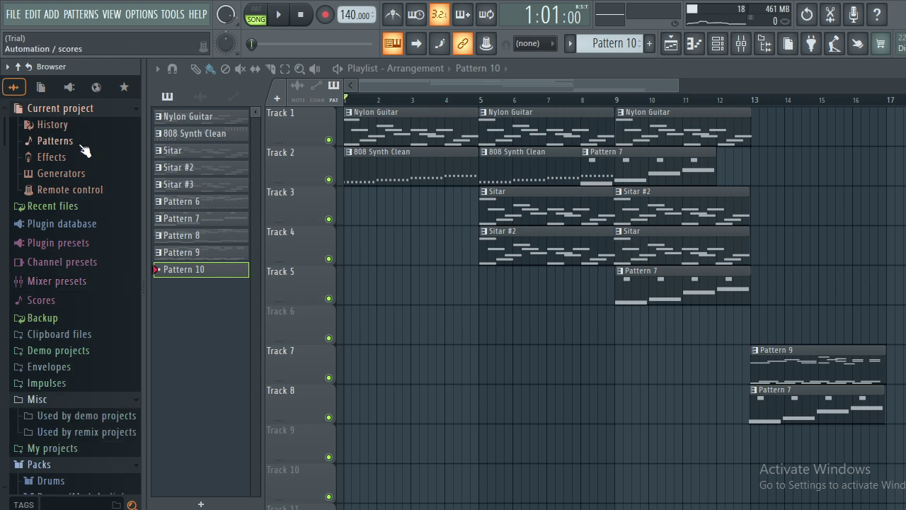
left_click(55, 141)
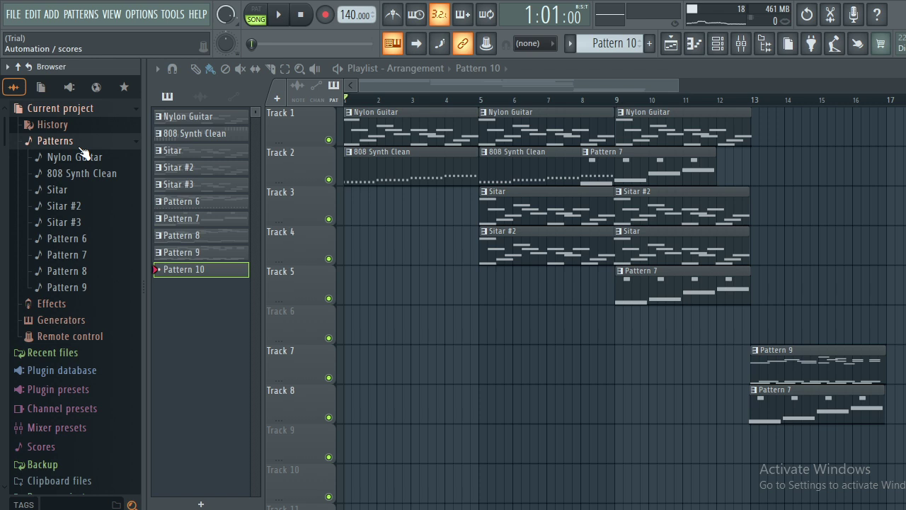
left_click(82, 157)
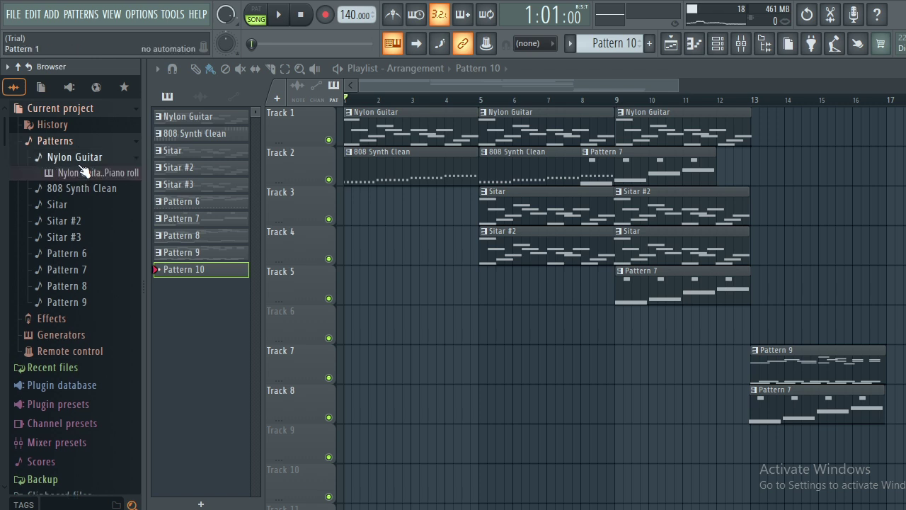
left_click(97, 158)
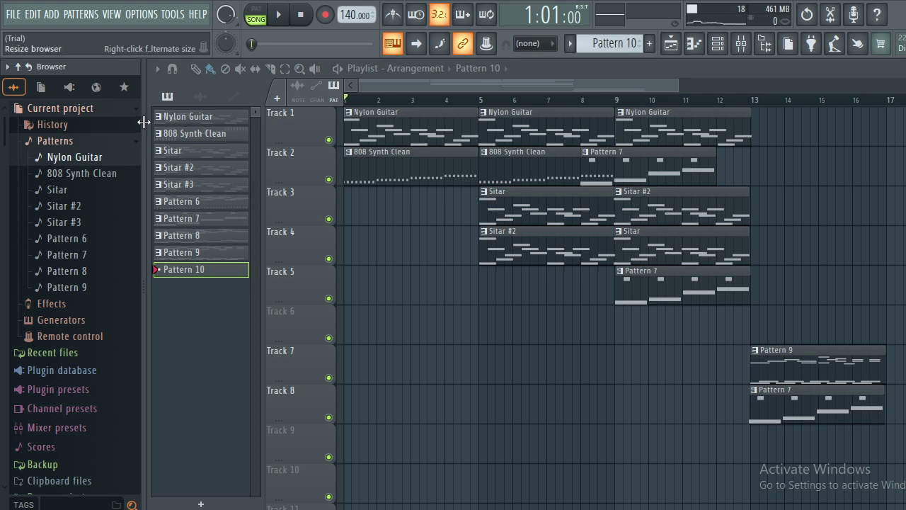
Look through the plugin database's Flanger effects and its Controller, Drum and Synth classic generators, and check the starred items.
left_click(68, 86)
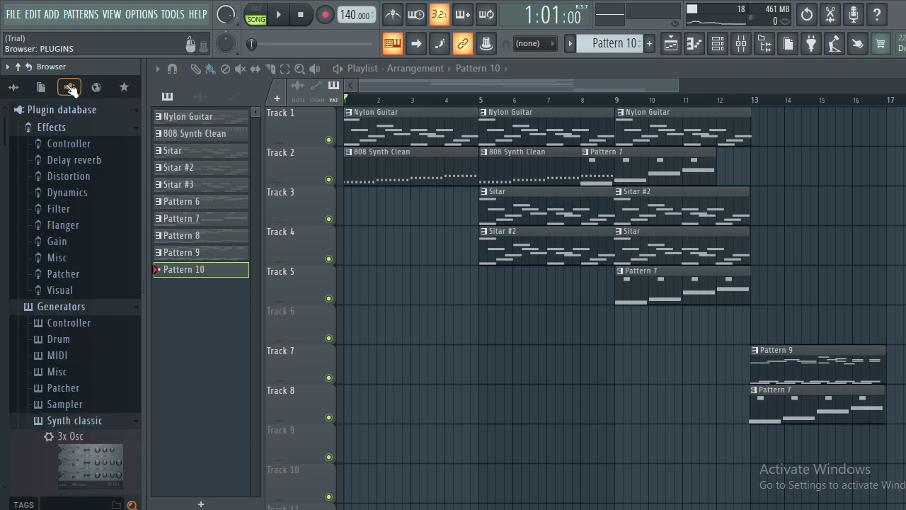
left_click(102, 226)
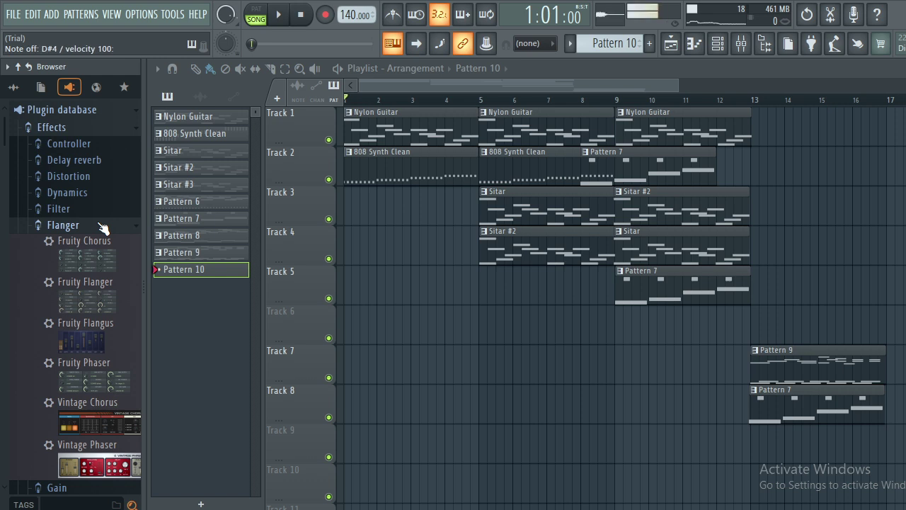
left_click(128, 226)
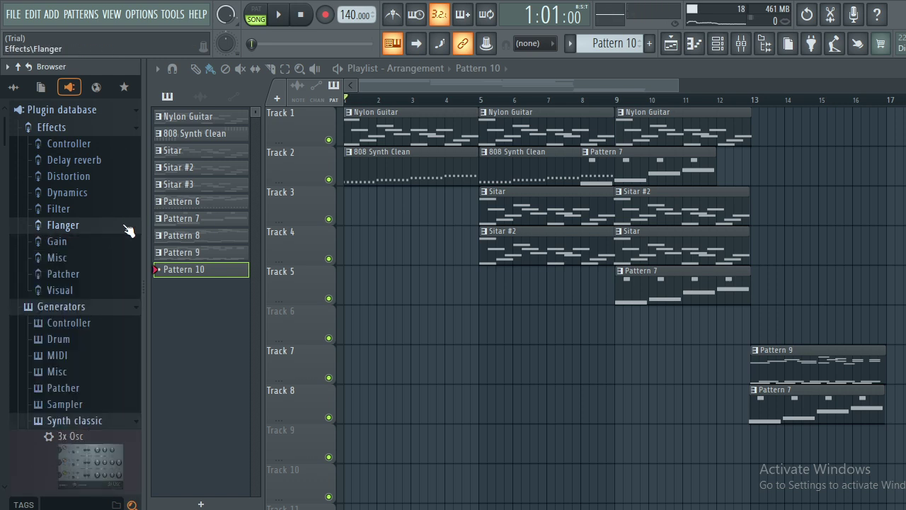
left_click(92, 323)
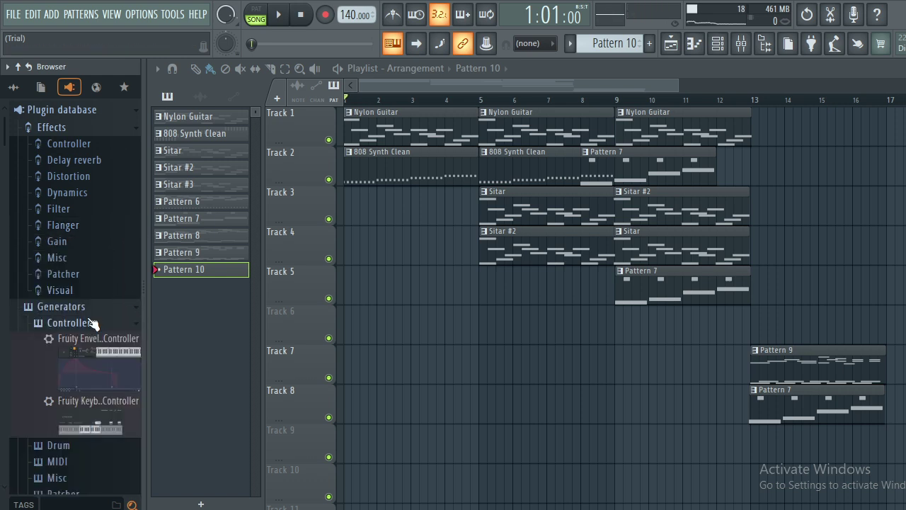
left_click(91, 323)
left_click(59, 339)
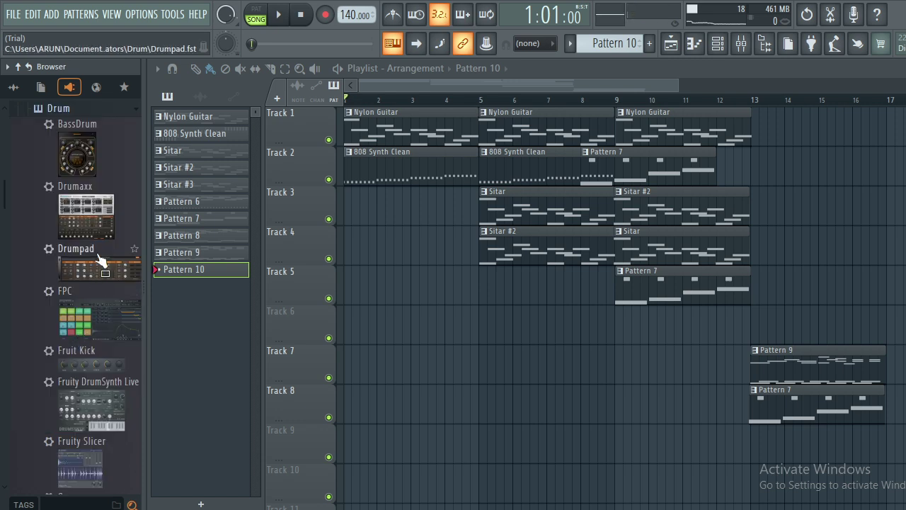
left_click(101, 112)
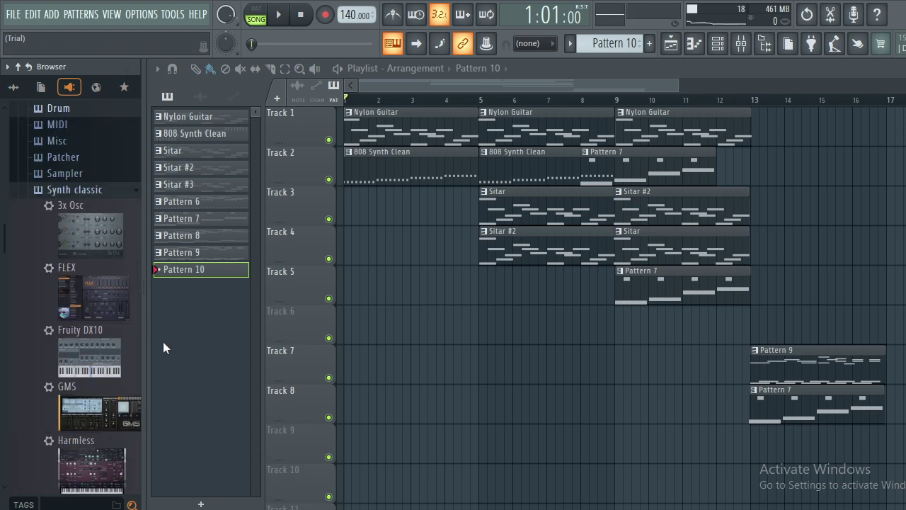
left_click(119, 193)
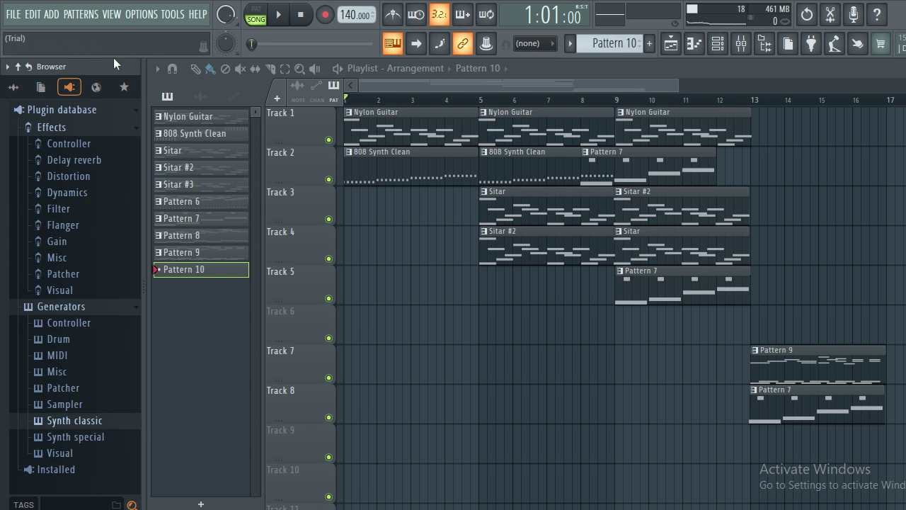
left_click(97, 87)
left_click(131, 91)
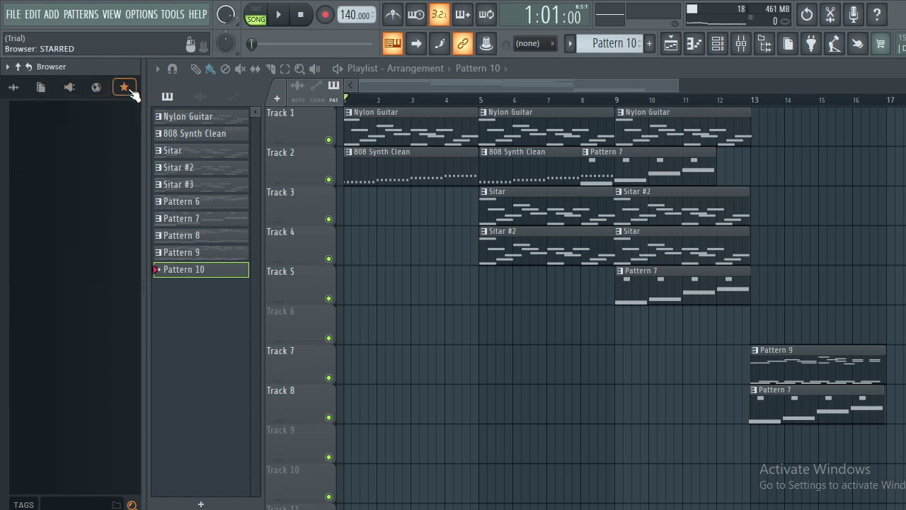
Show all browser content and collapse the Patterns, Misc and Packs folders.
left_click(13, 87)
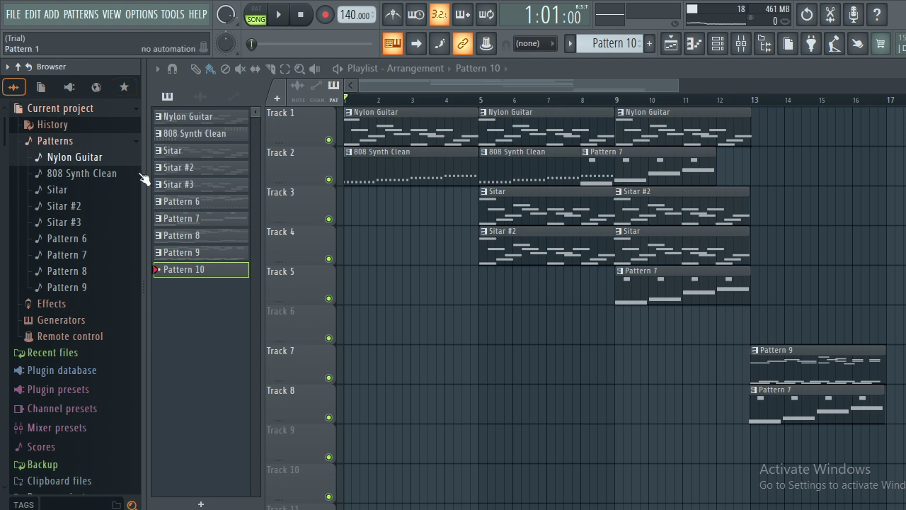
left_click(138, 144)
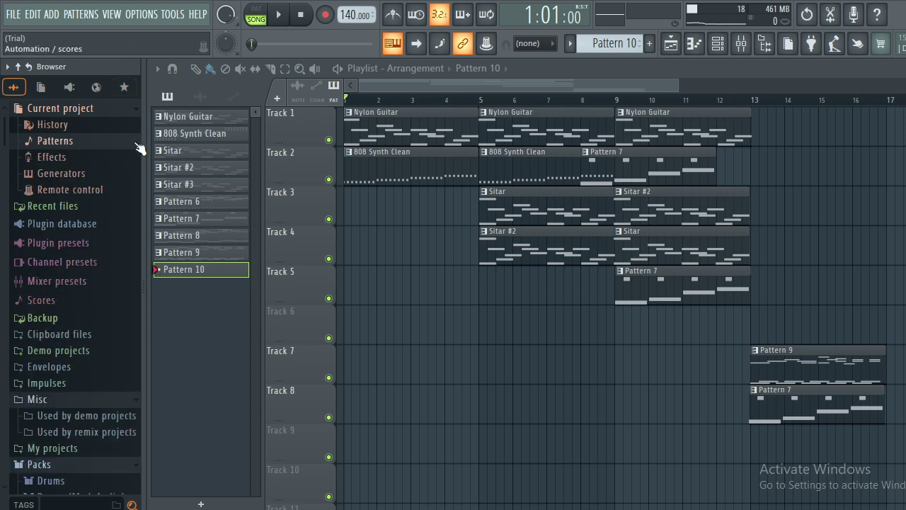
left_click(134, 405)
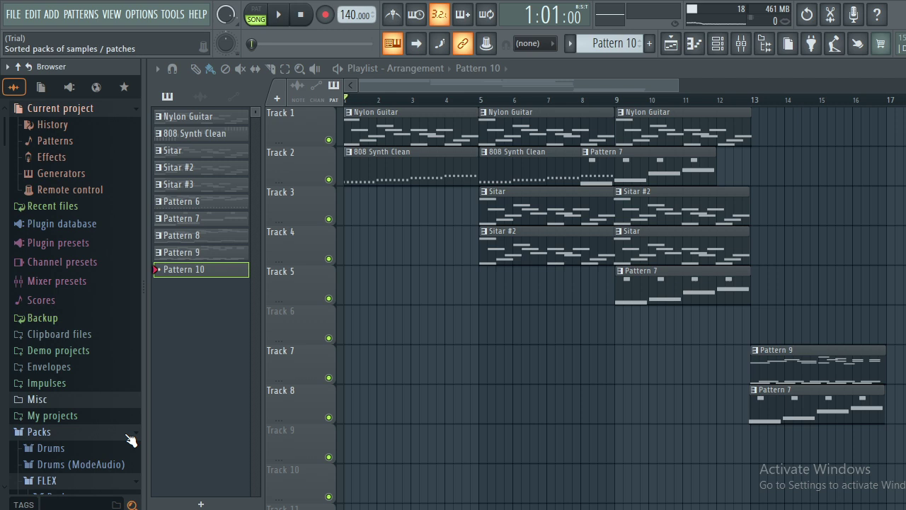
left_click(130, 435)
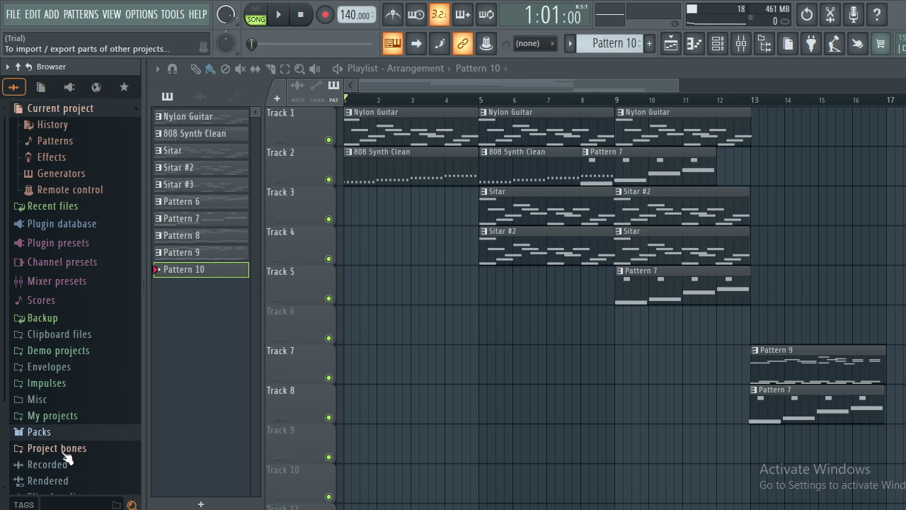
scroll(3, 425, "down", 5)
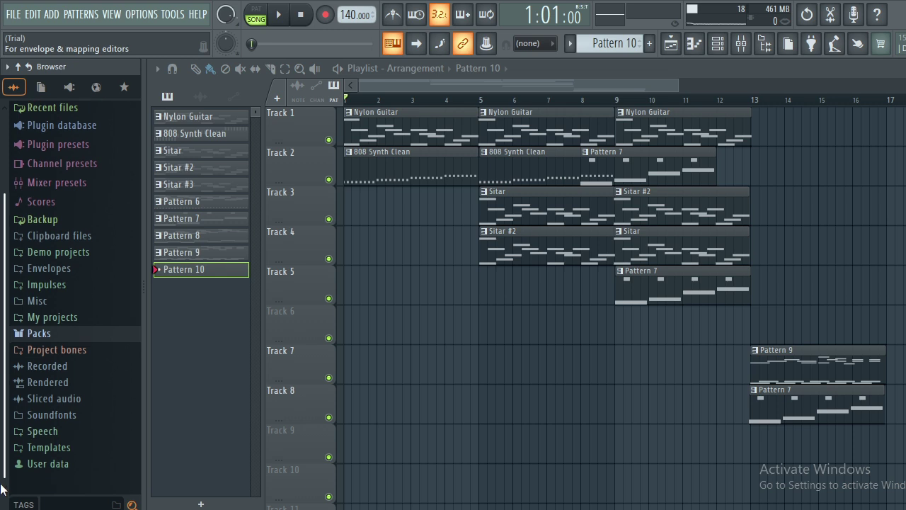
scroll(3, 485, "up", 1)
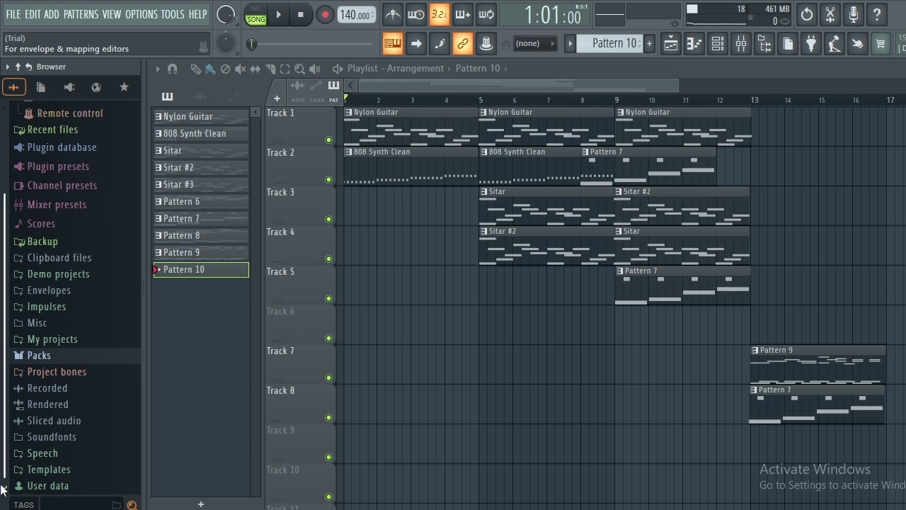
Open the browser's Soundfonts folder and examine the STR_Ensemble soundfont.
left_click(70, 442)
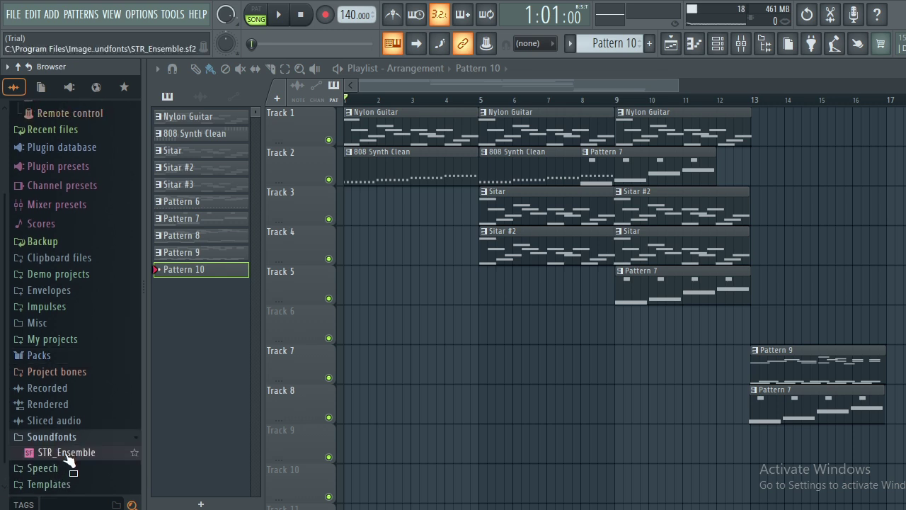
left_click(68, 454)
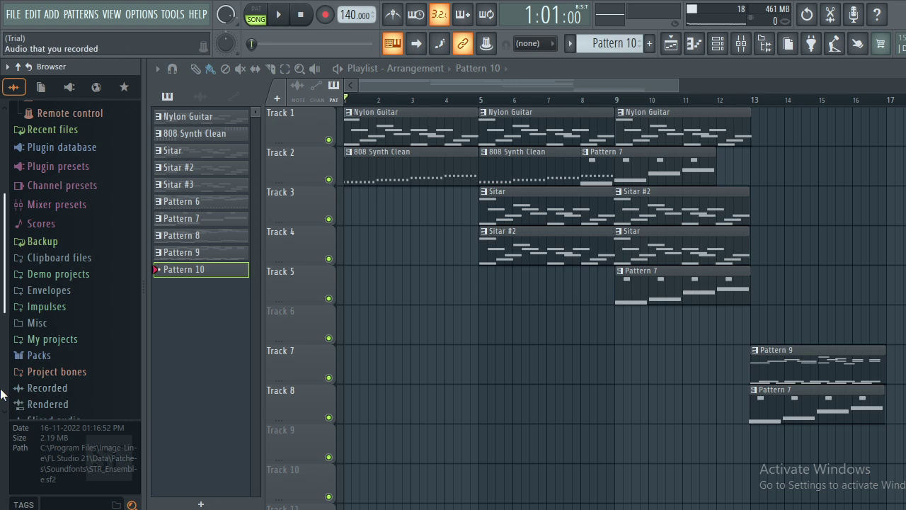
scroll(50, 388, "down", 3)
scroll(71, 318, "up", 1)
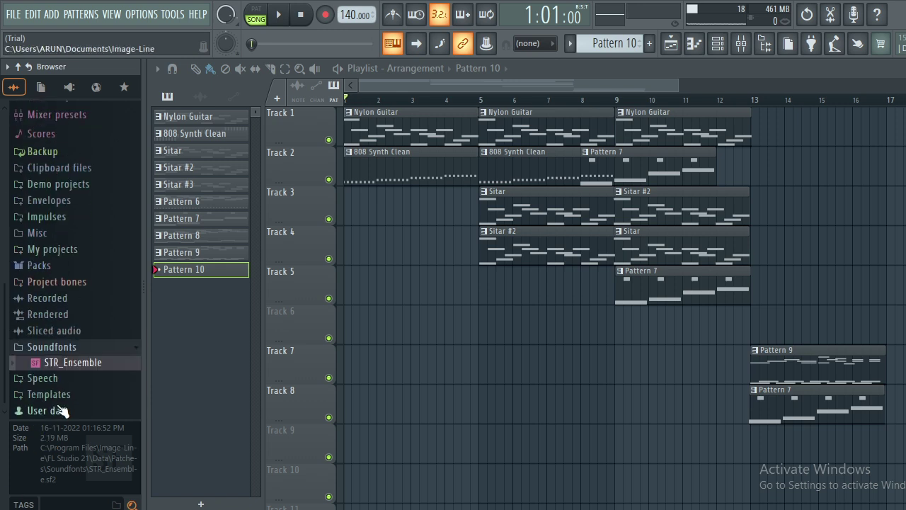
Expand the Packs folder and audition the Acoustic and Slap presets among the Bass instruments.
scroll(75, 342, "up", 2)
left_click(75, 342)
left_click(72, 445)
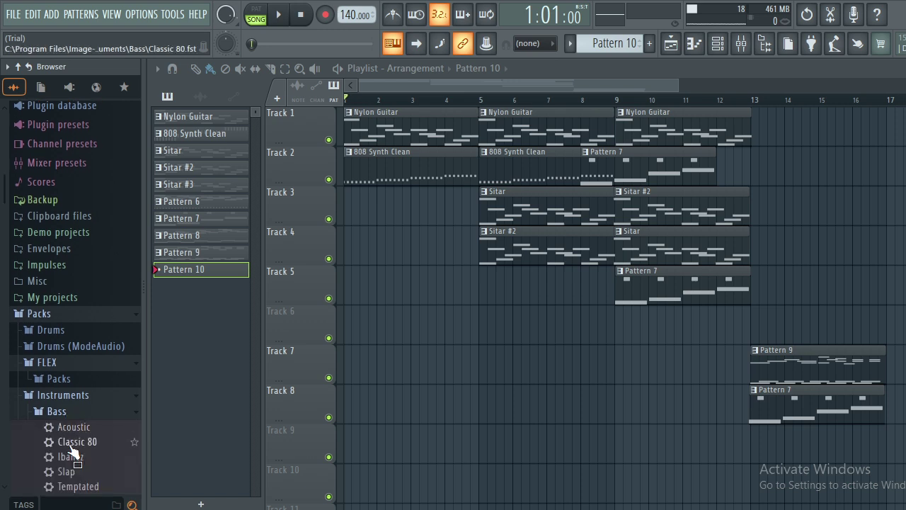
left_click(79, 430)
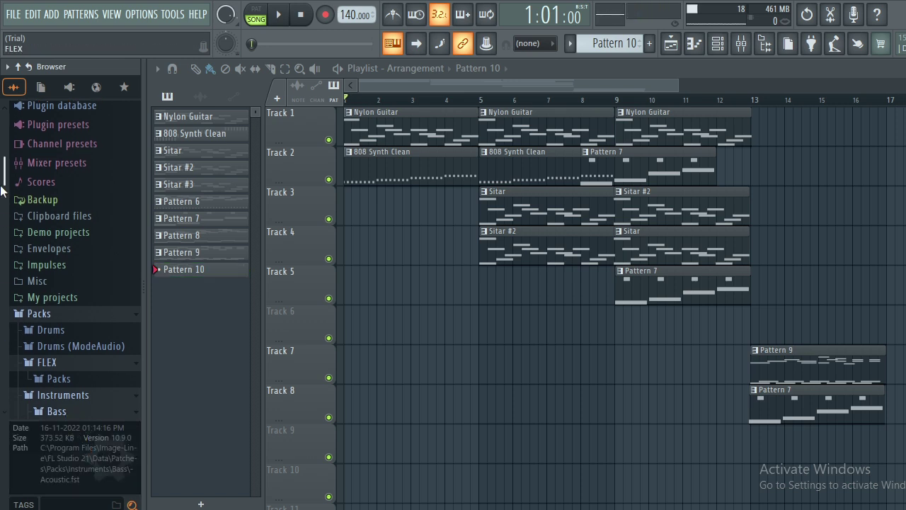
left_click_drag(2, 190, 4, 256)
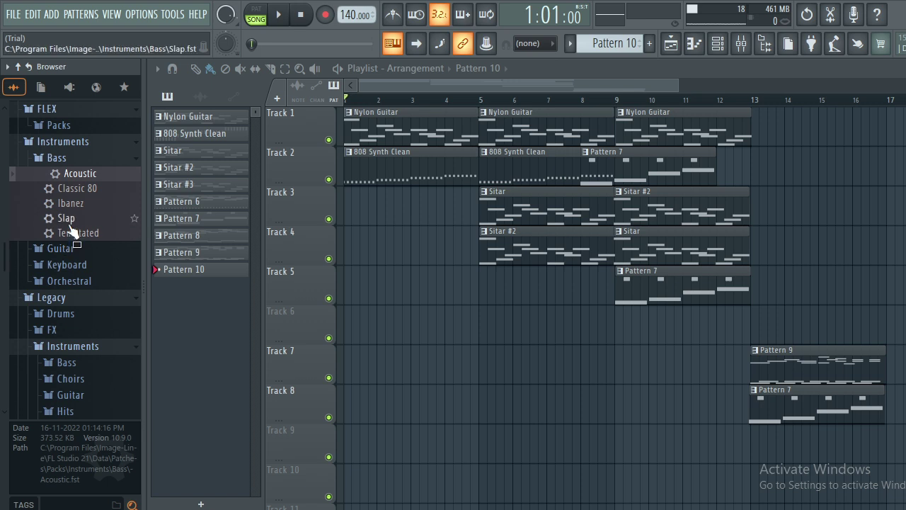
left_click(70, 224)
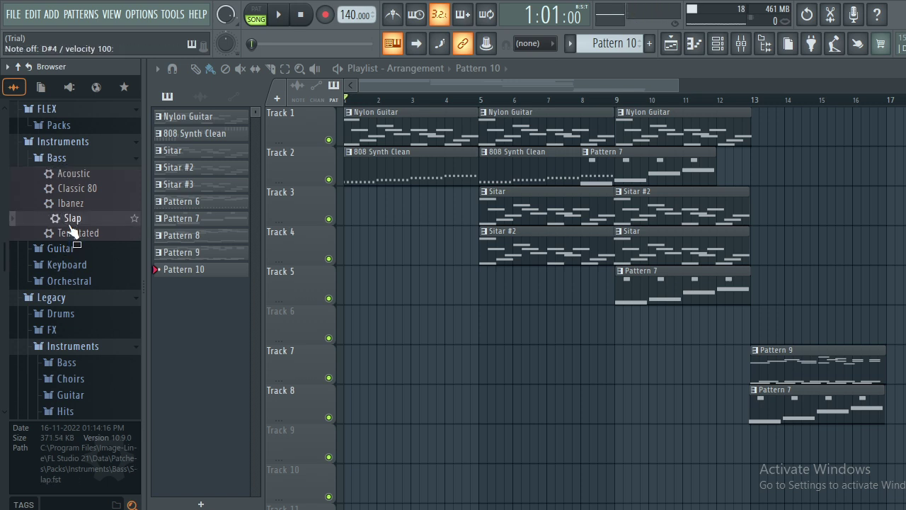
Switch the playlist picker to audio clips and look through the plugin database's Misc, MIDI and Drum generators.
left_click(201, 97)
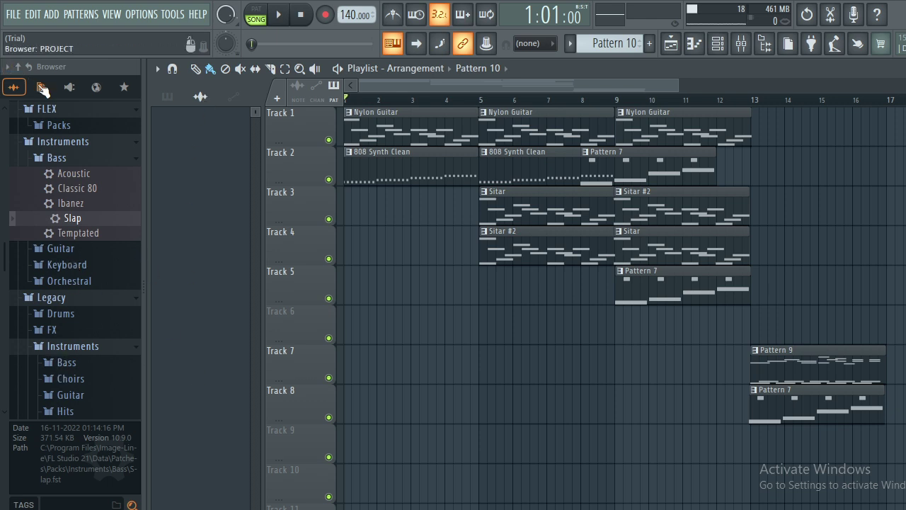
left_click(42, 88)
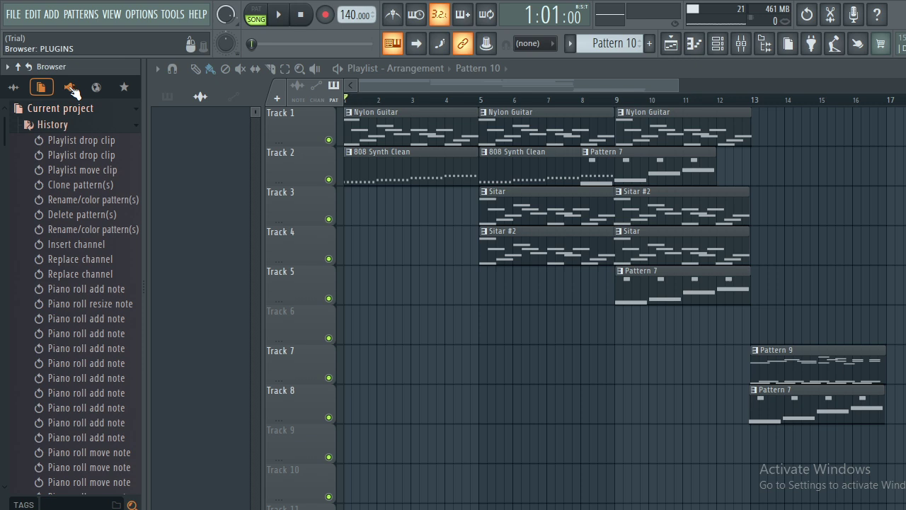
left_click(71, 89)
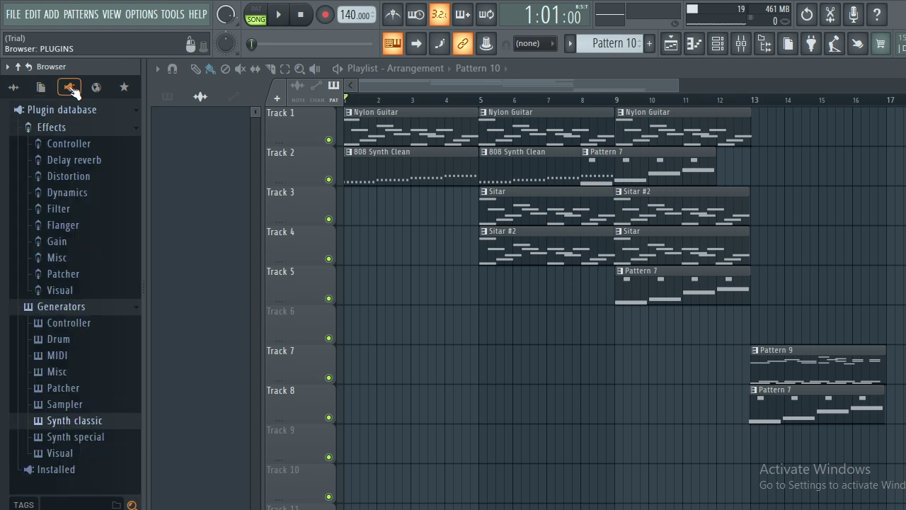
left_click(103, 130)
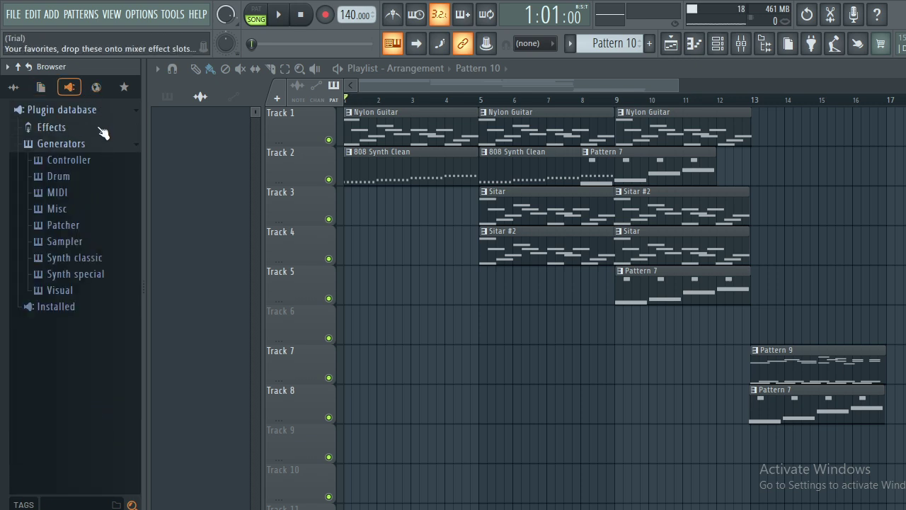
left_click(89, 211)
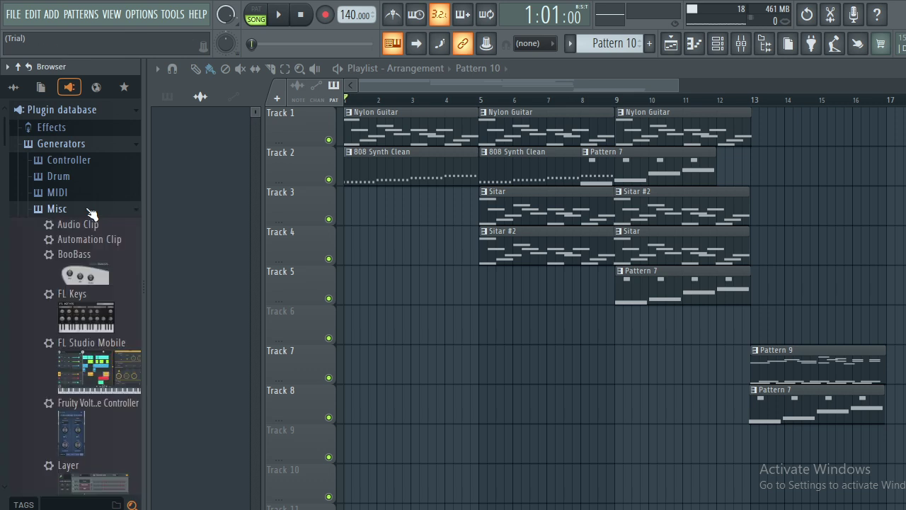
left_click(89, 213)
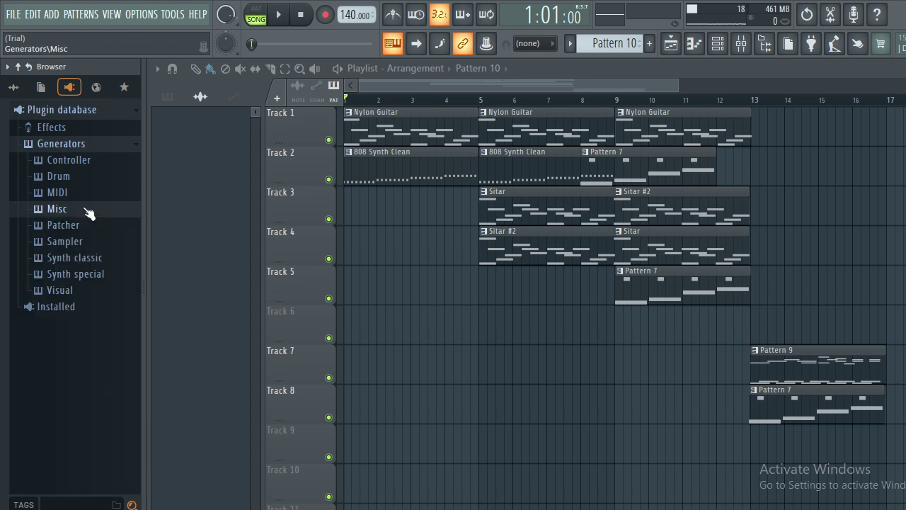
left_click(90, 195)
left_click(89, 195)
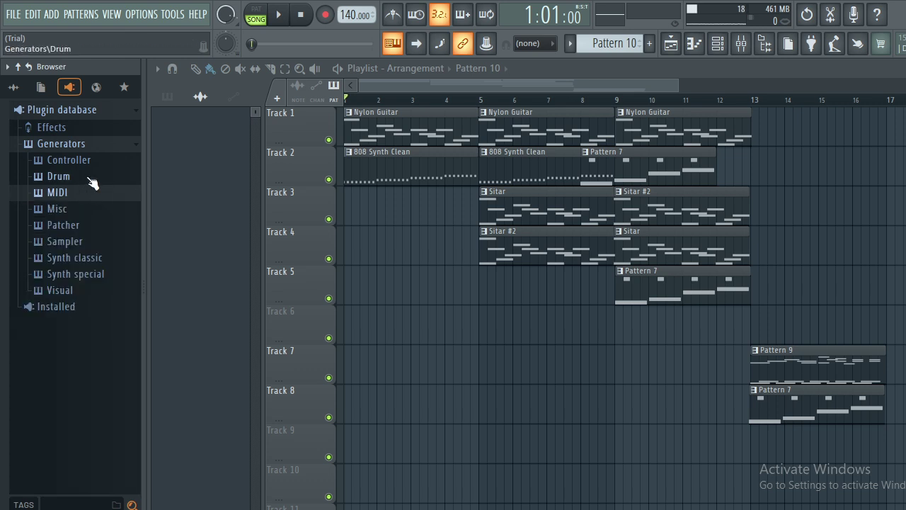
left_click(90, 177)
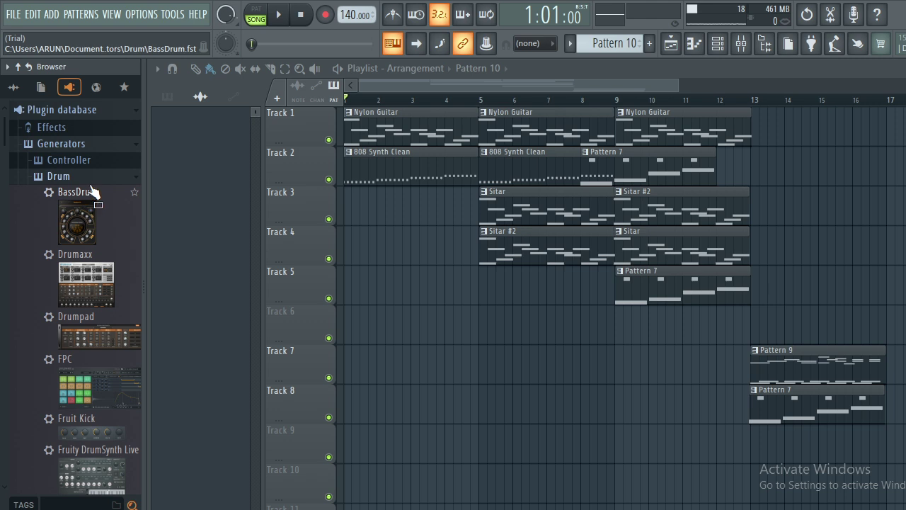
left_click(96, 177)
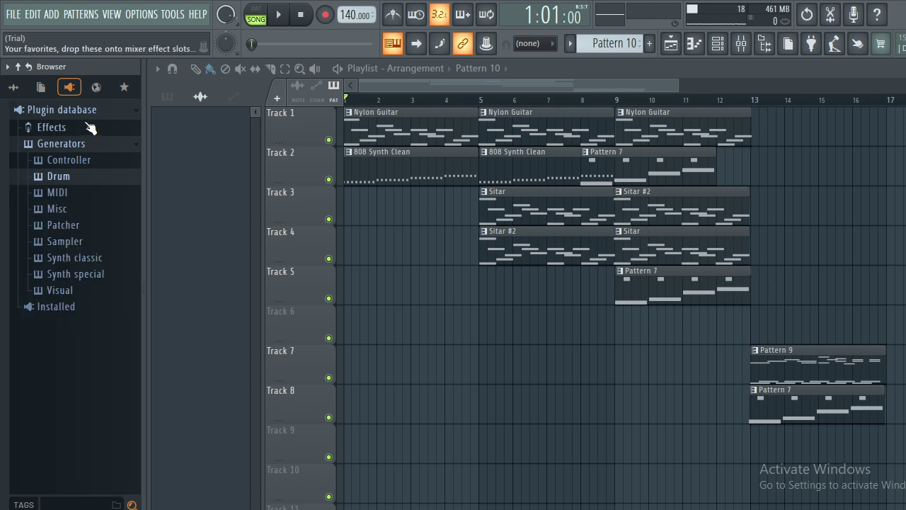
Check the browser's online content, starred items and current project history, ending on the view of all content.
left_click(98, 90)
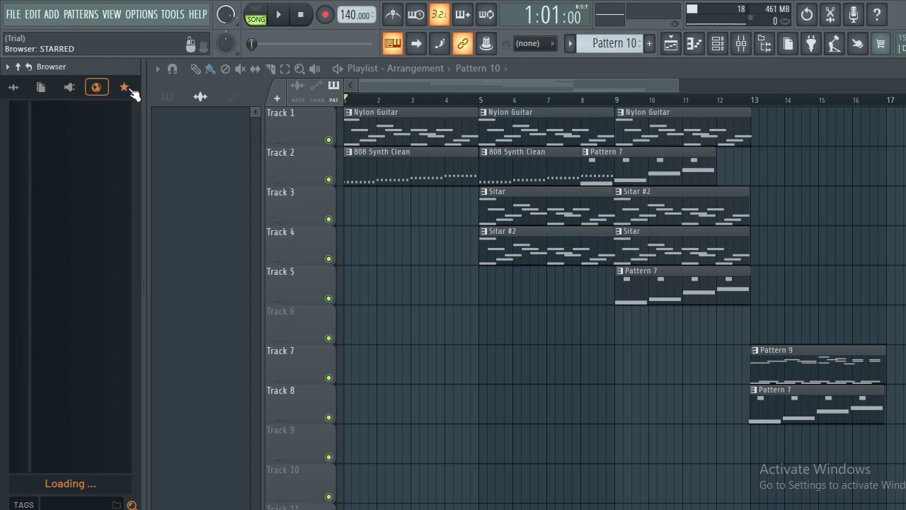
left_click(126, 88)
left_click(38, 86)
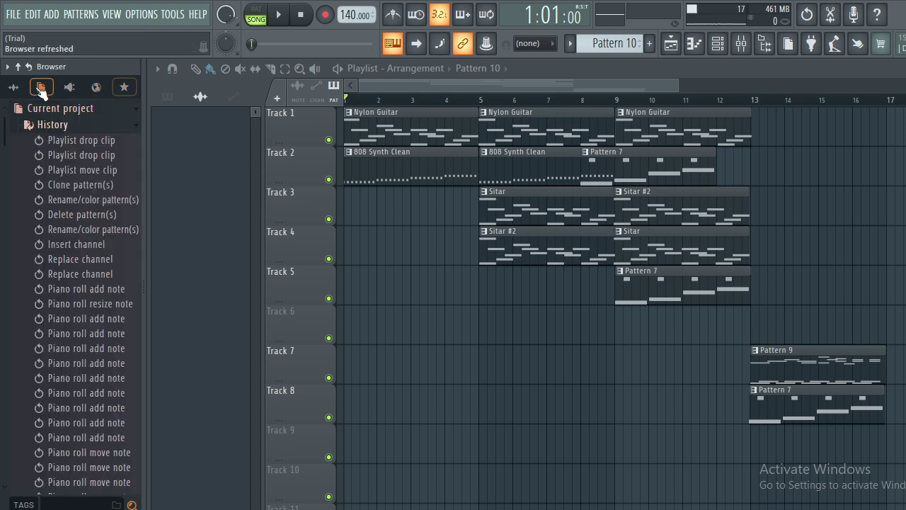
left_click(14, 87)
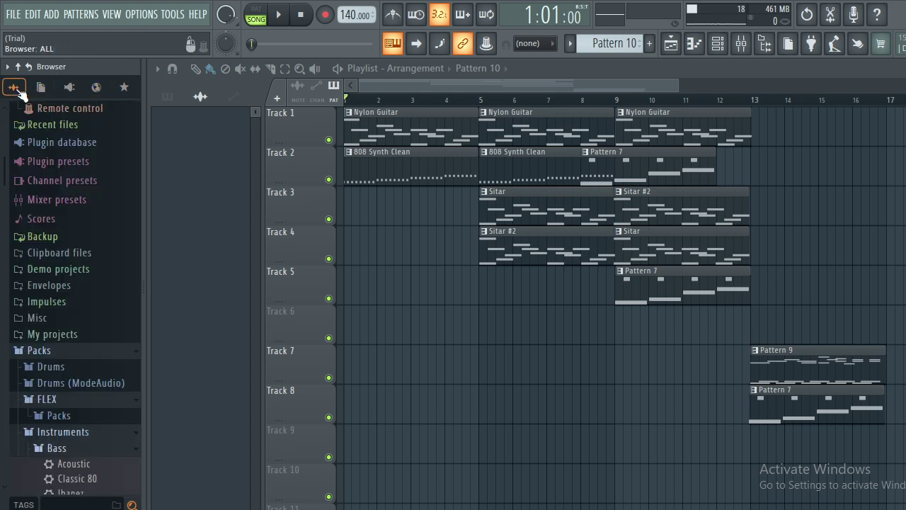
Look through the plugin database's effect categories and its Patcher generators, including VFX Envelope.
left_click(70, 145)
left_click(71, 160)
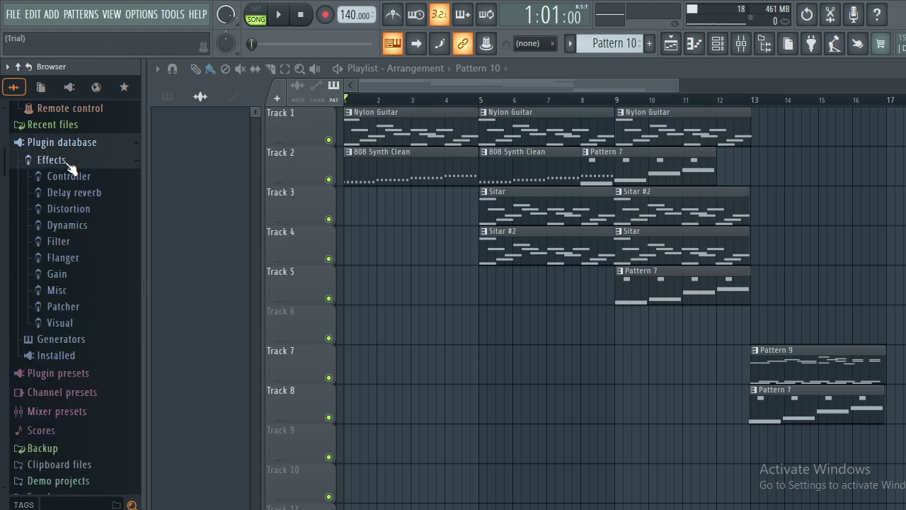
left_click(71, 161)
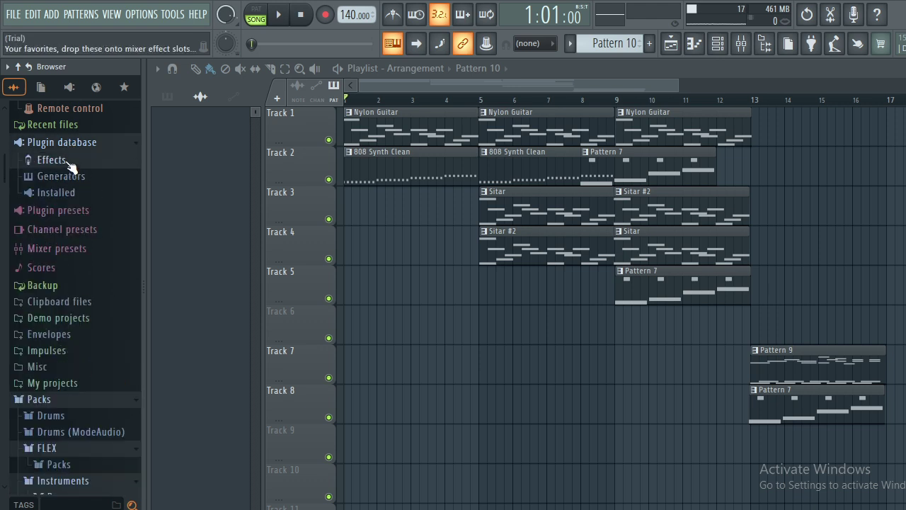
left_click(71, 180)
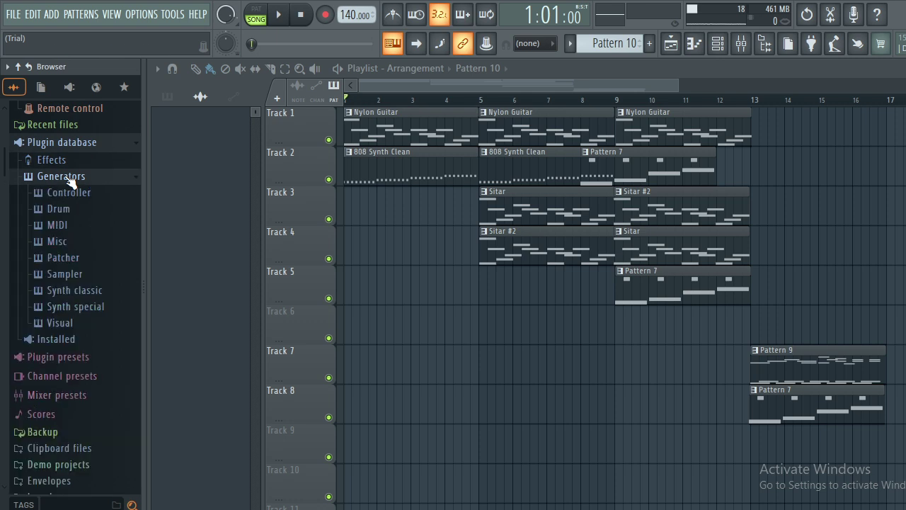
left_click(83, 263)
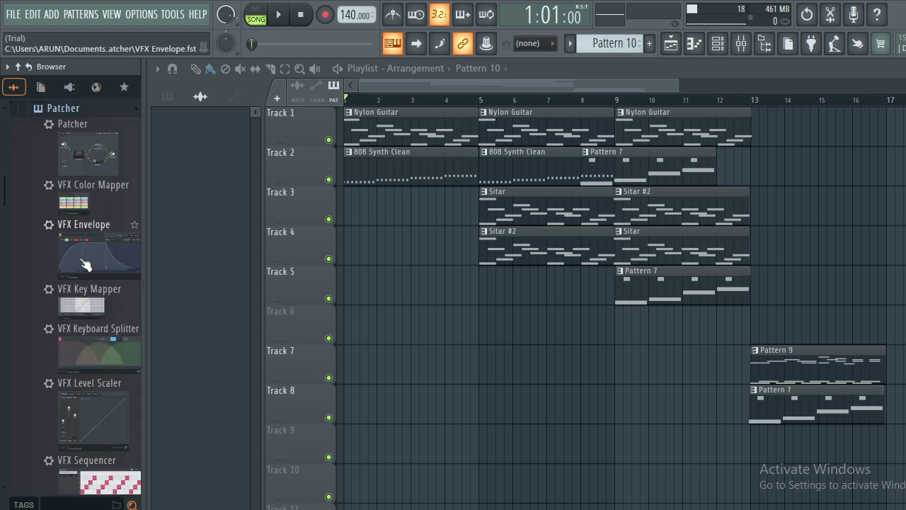
left_click(84, 264)
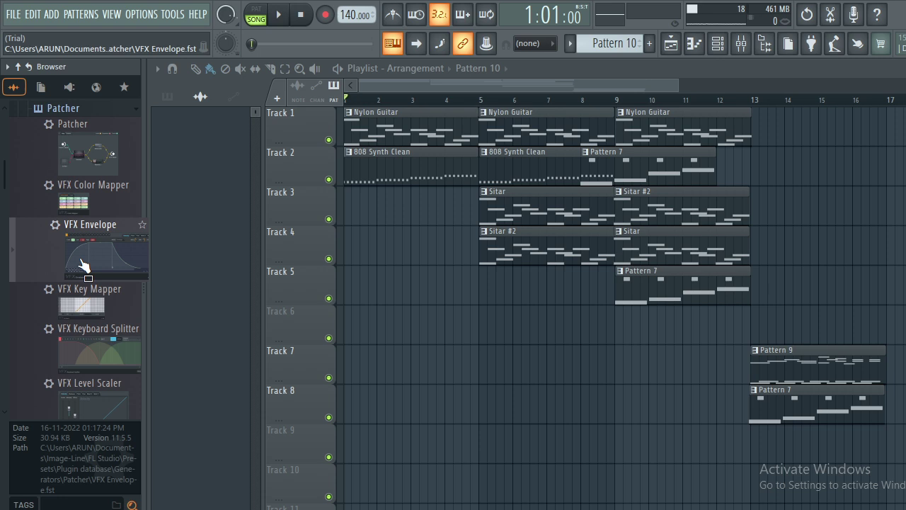
left_click(37, 110)
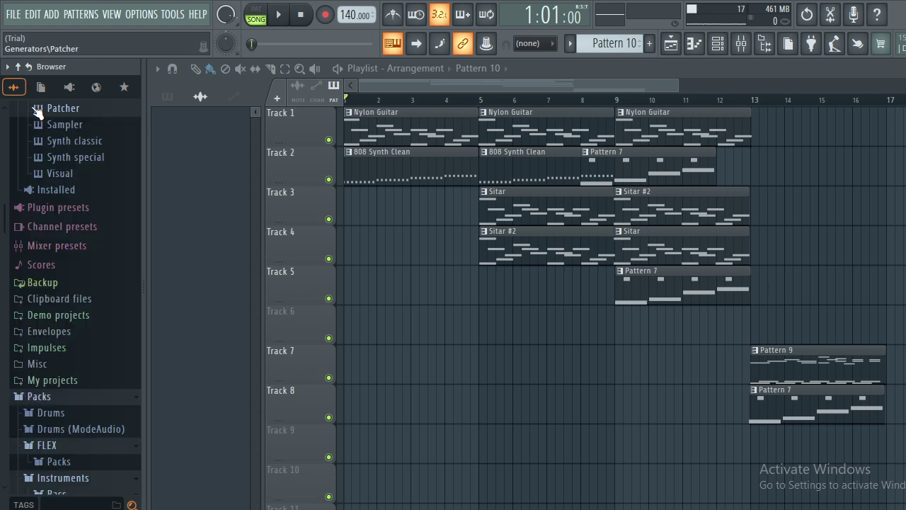
Look through the effects listed under the plugin presets and collapse that list.
left_click(68, 214)
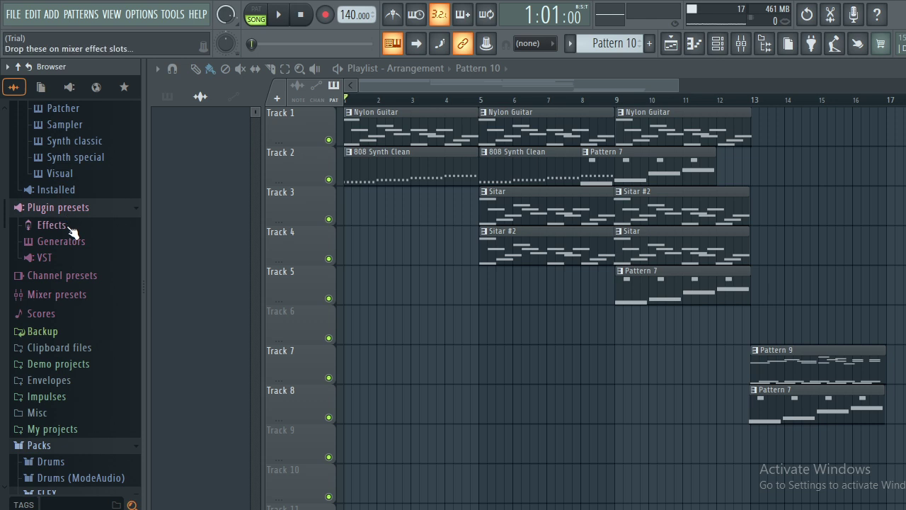
left_click(71, 226)
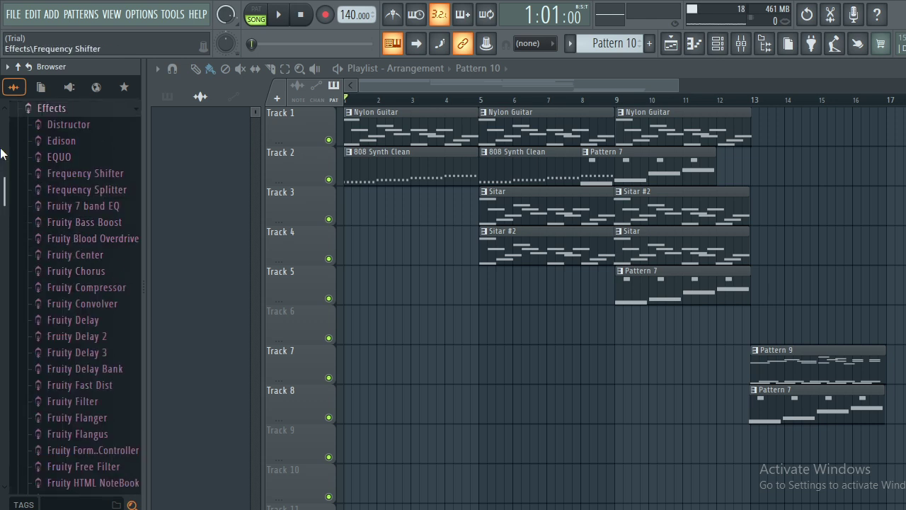
scroll(6, 177, "up", 4)
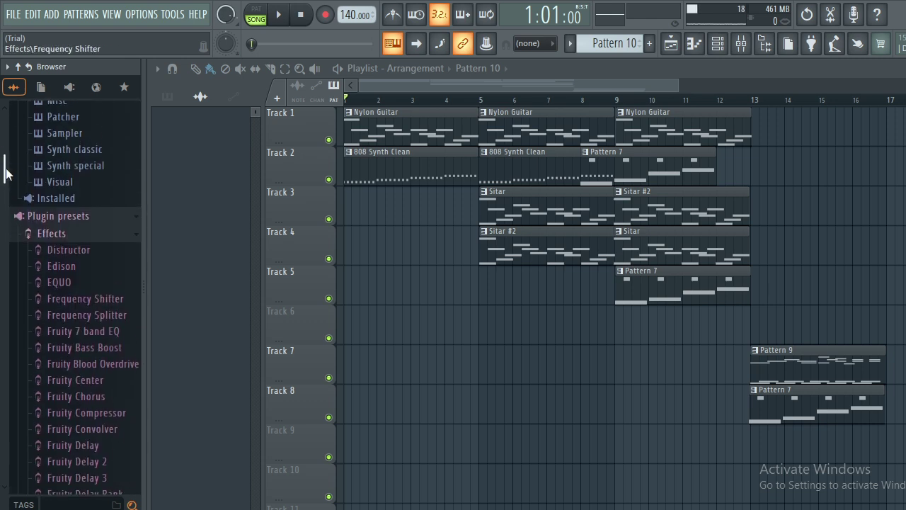
left_click(74, 245)
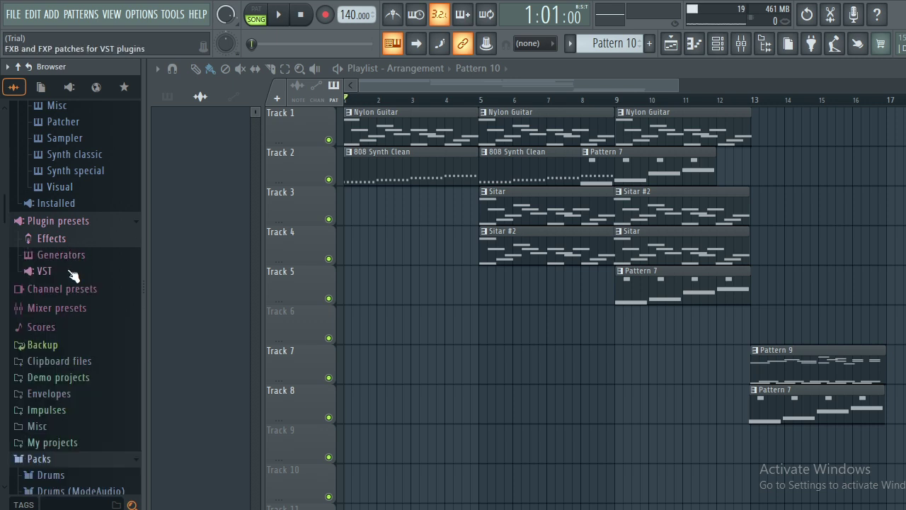
Look through the channel presets and the FPC drumloops scores, and audition fpc_6-8_groove_10 from Jazz Loops.
left_click(66, 293)
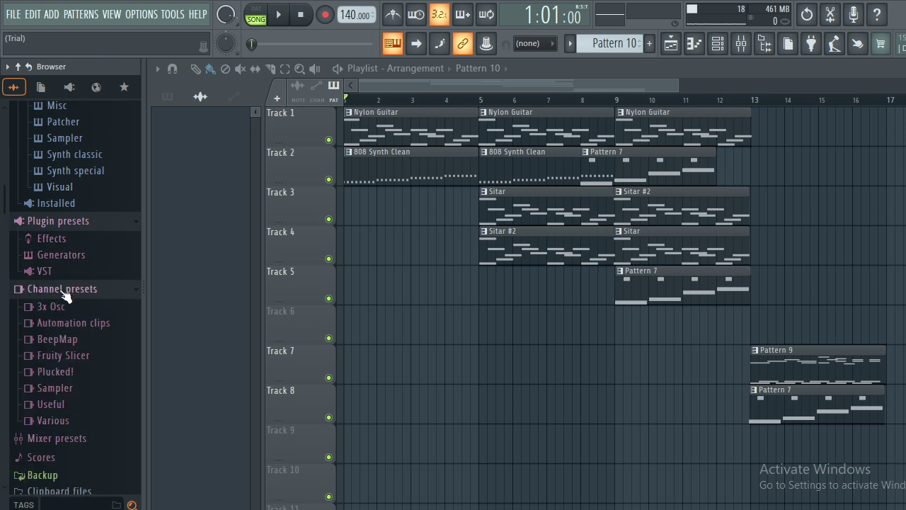
left_click(65, 292)
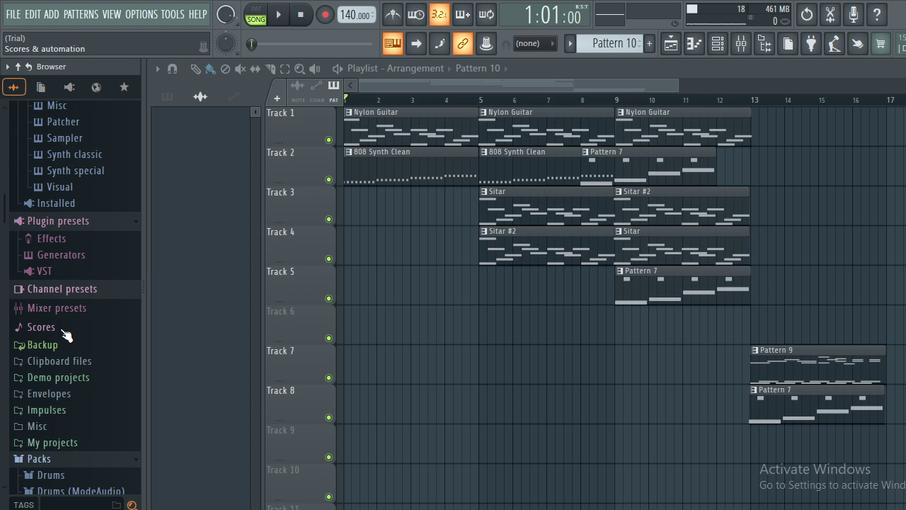
left_click(66, 332)
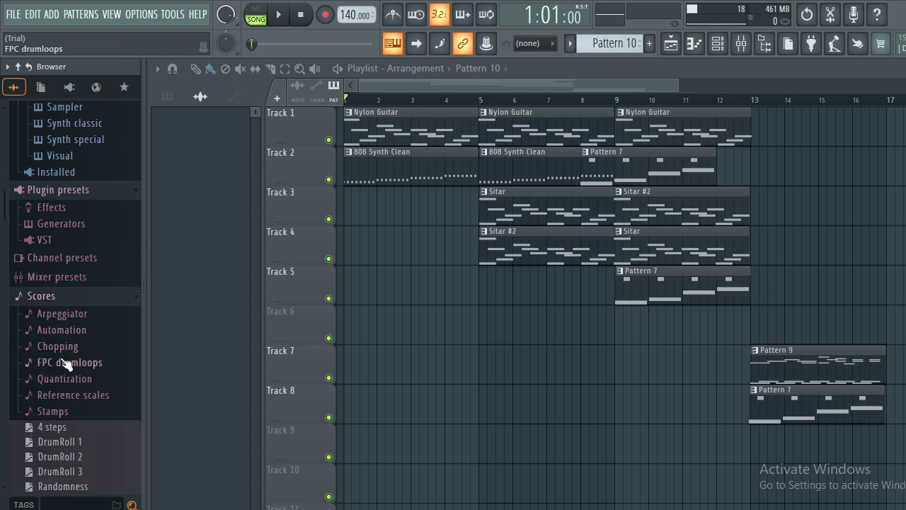
left_click(65, 363)
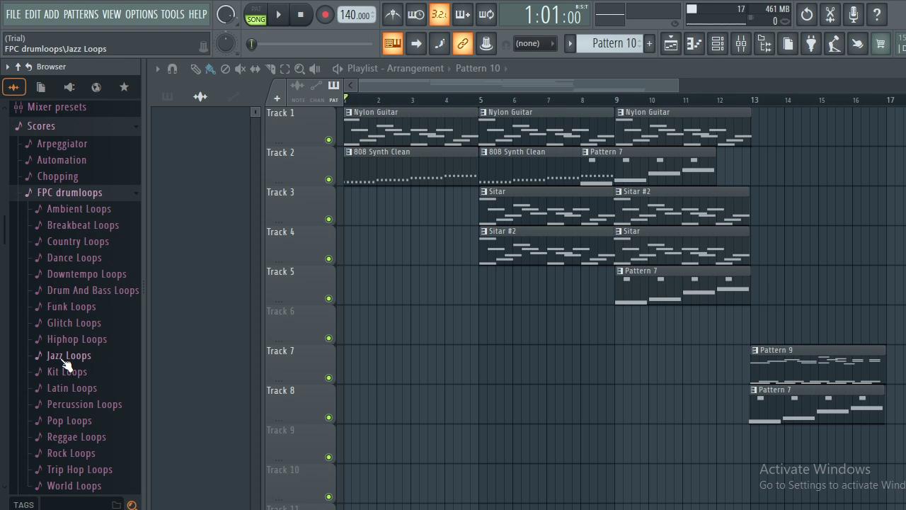
left_click(67, 356)
left_click(113, 258)
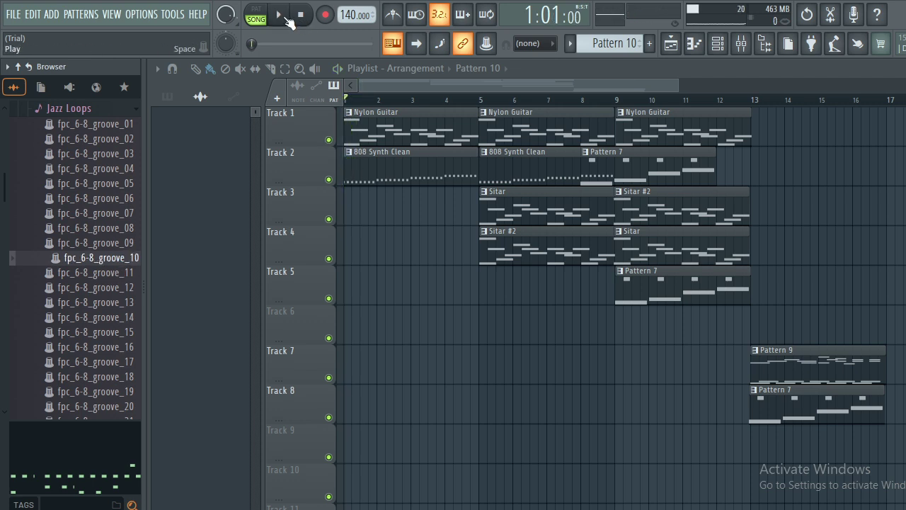
Switch playback to pattern mode and try to place fpc_6-8_groove_10 on the playlist during playback.
left_click(256, 14)
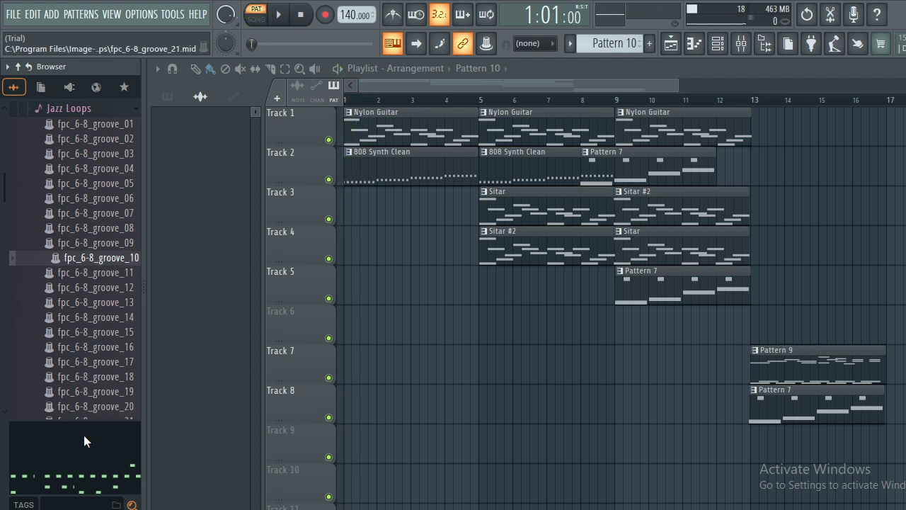
key("space")
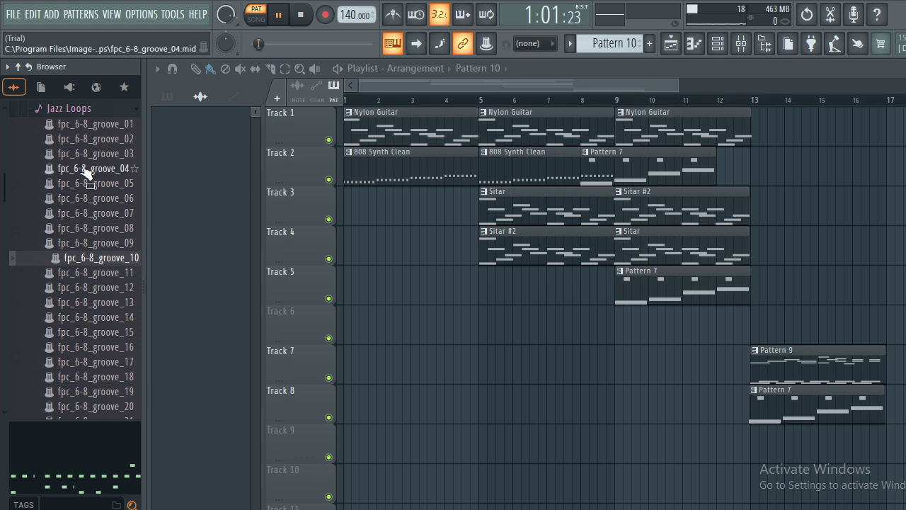
left_click_drag(74, 259, 370, 344)
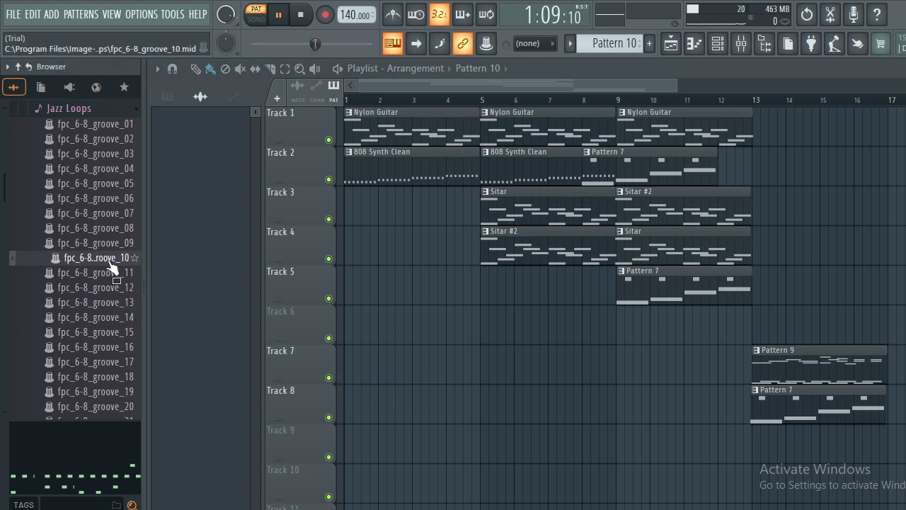
key("space")
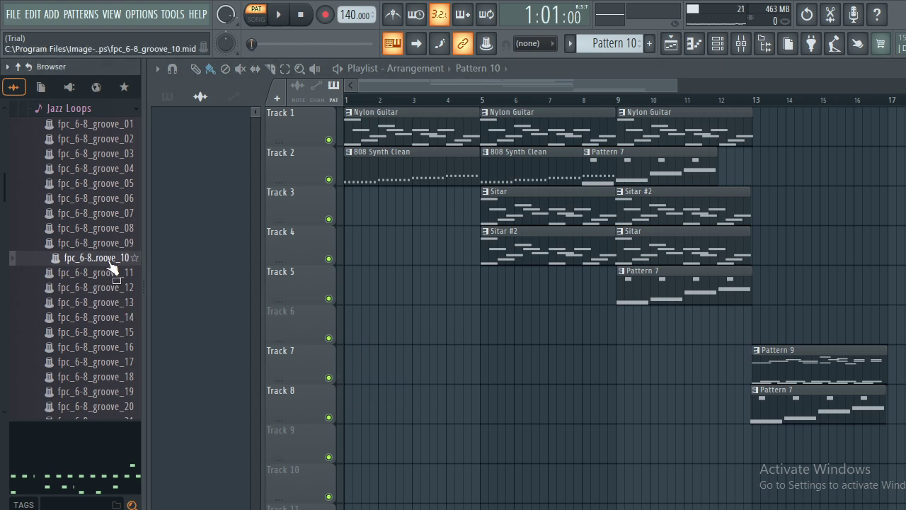
Audition fpc_6-8_groove_07, 08 and 10 from the Jazz Loops scores, and collapse that folder.
left_click(104, 220)
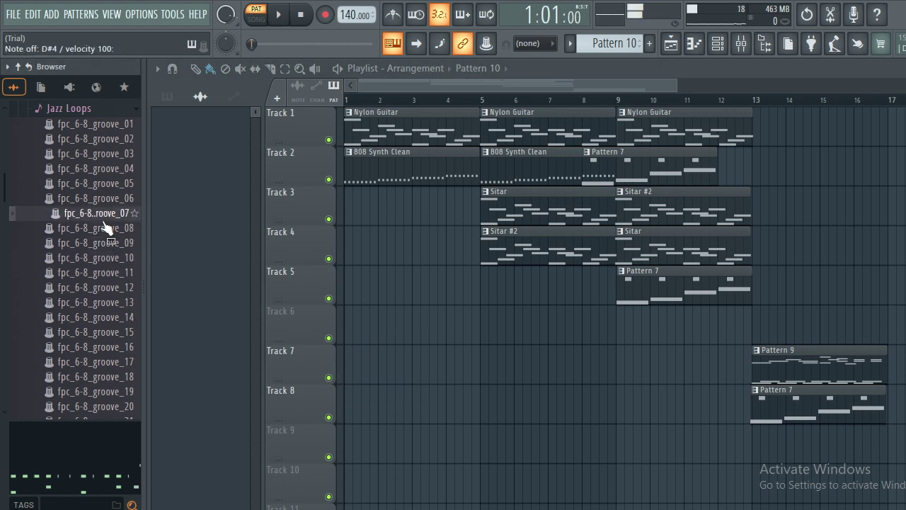
left_click(104, 235)
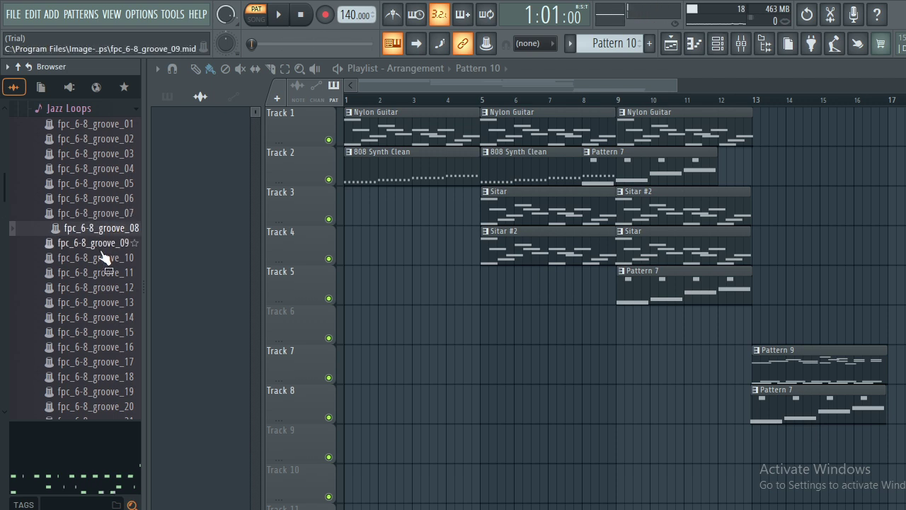
left_click(103, 264)
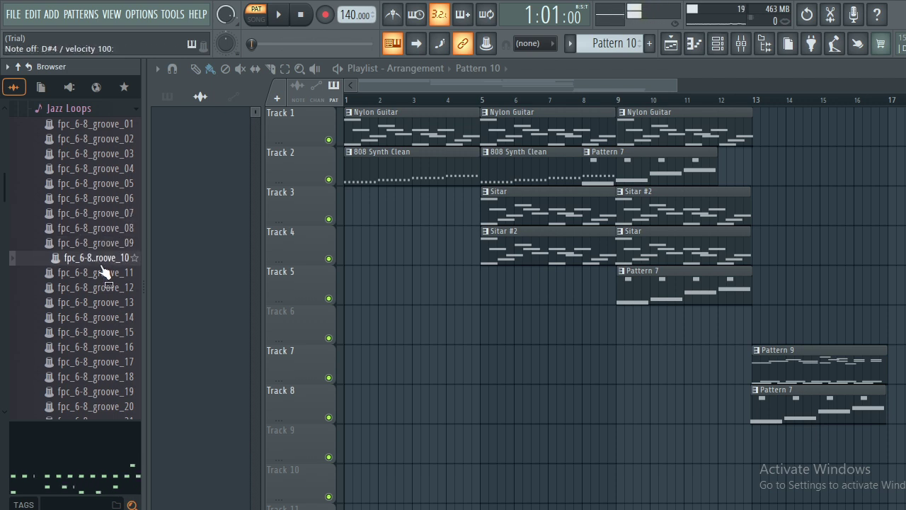
left_click(62, 107)
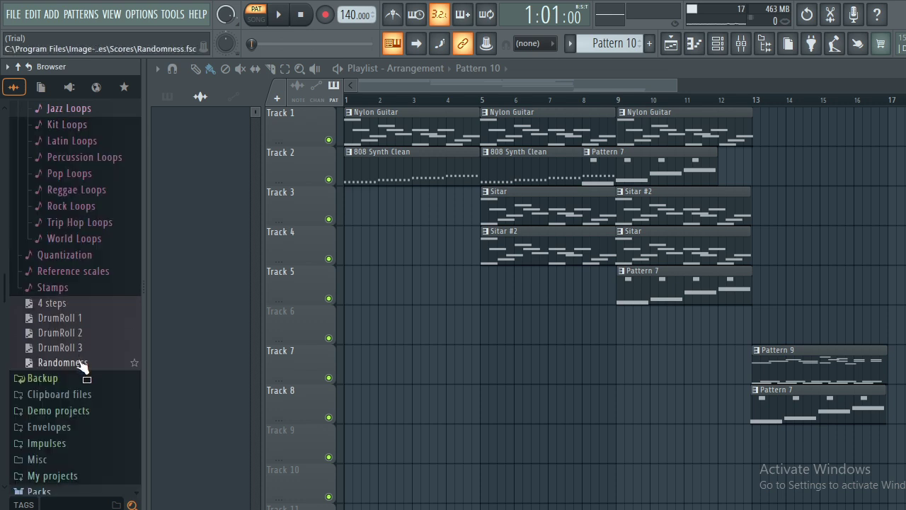
Preview the DrumRoll 1 score with its file options and switch the playlist picker to patterns.
left_click(78, 318)
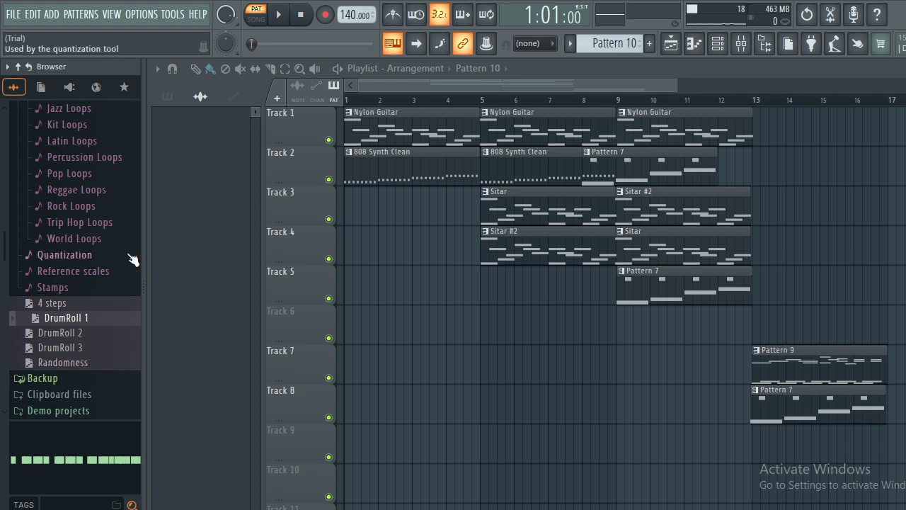
right_click(102, 321)
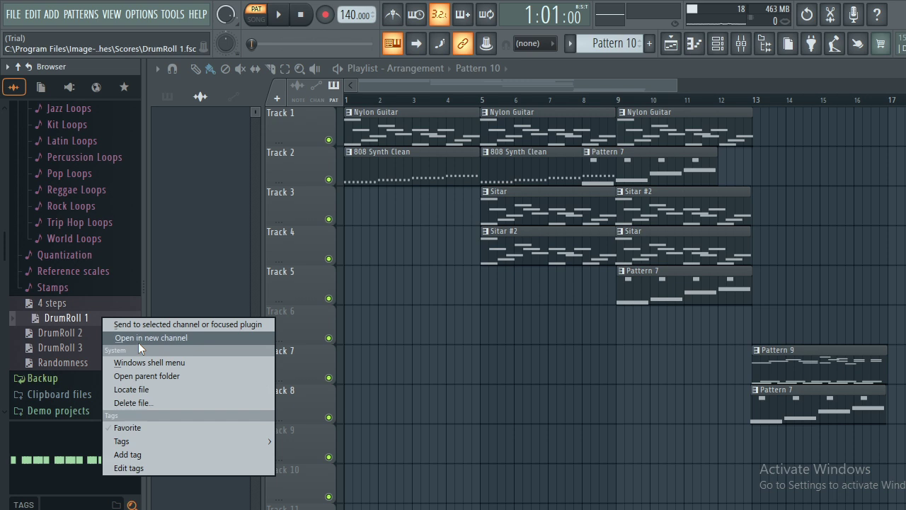
left_click(74, 314)
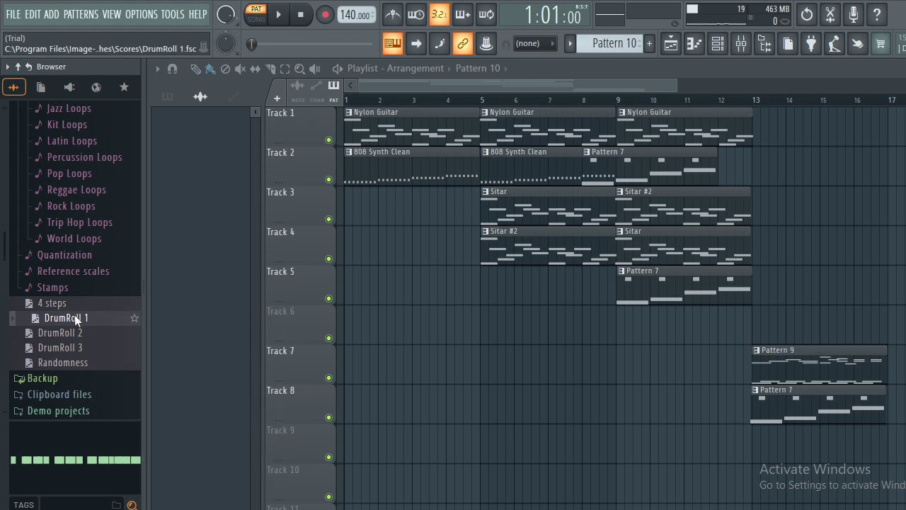
left_click(169, 98)
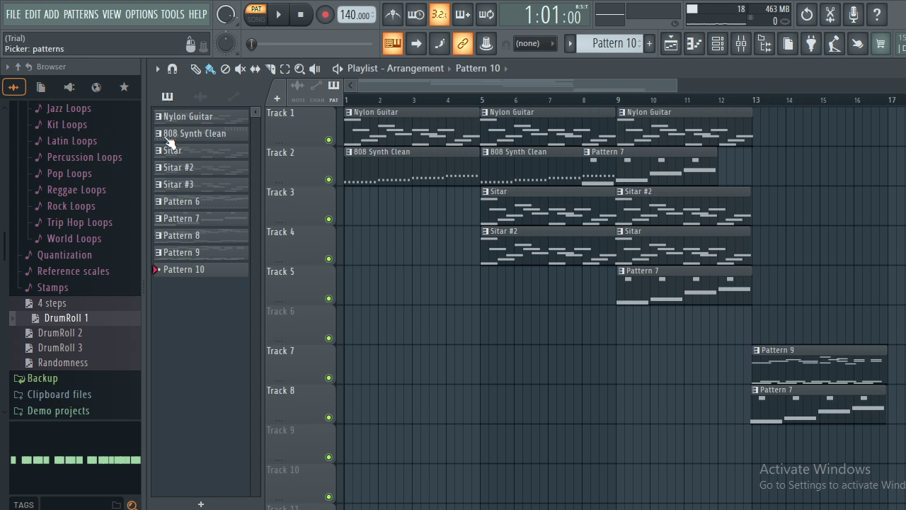
left_click_drag(90, 322, 95, 227)
Look through the Trip Hop Loops scores, select fpc_triphop_09 and play Pattern 10 briefly.
left_click(88, 224)
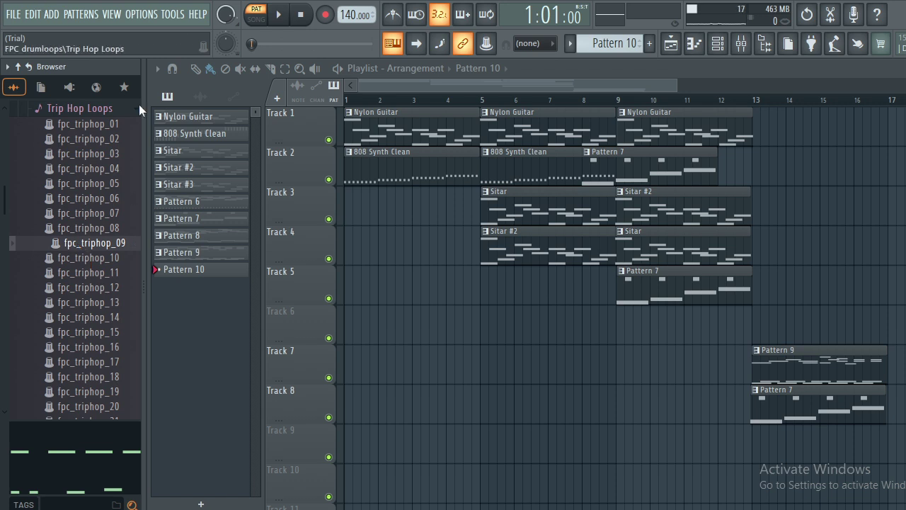
key("space")
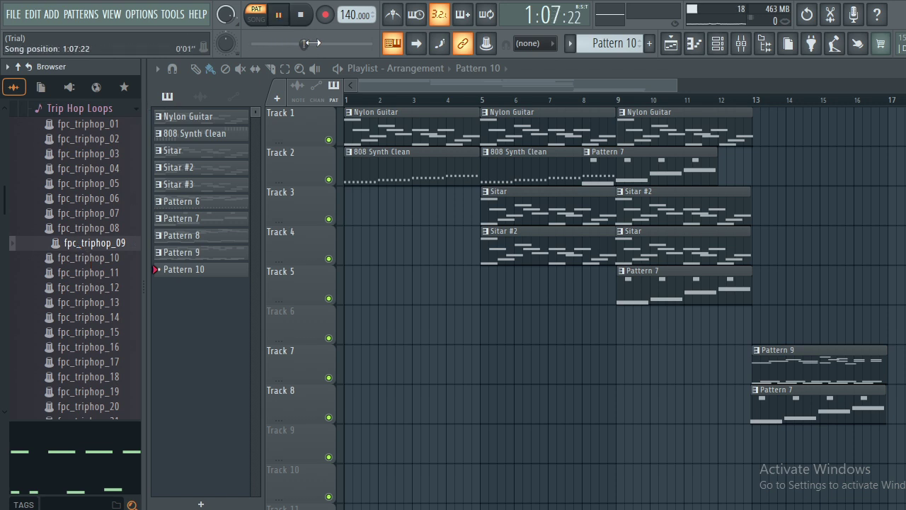
key("space")
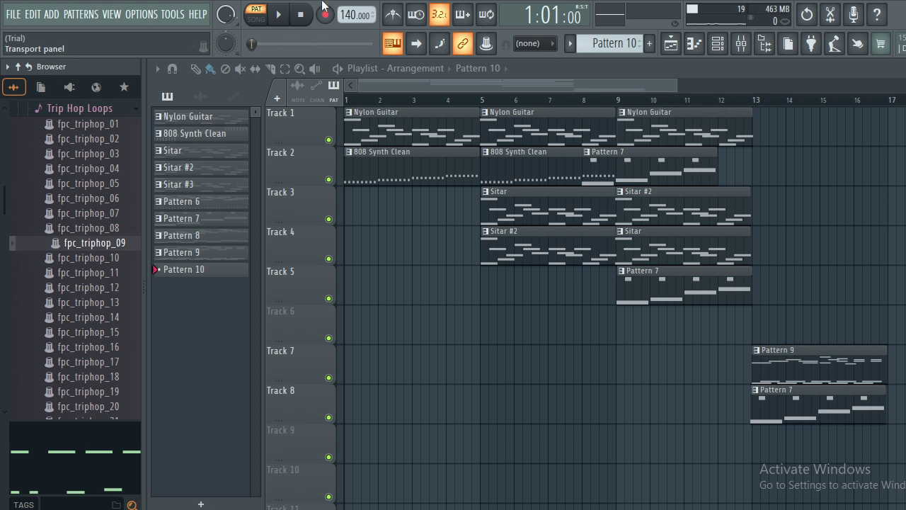
Audition fpc_triphop_11 and fpc_triphop_06, check the file options of fpc_triphop_11, and collapse Trip Hop Loops.
left_click(67, 276)
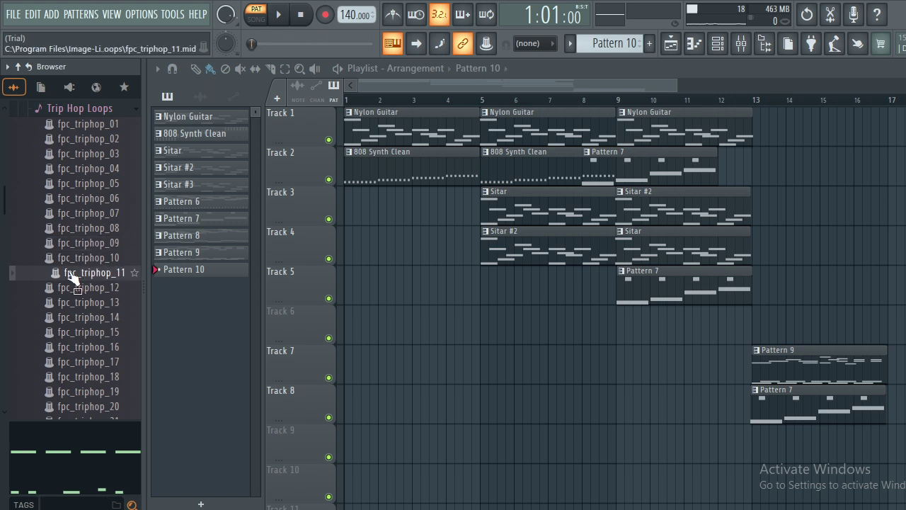
left_click_drag(55, 281, 39, 473)
right_click(111, 277)
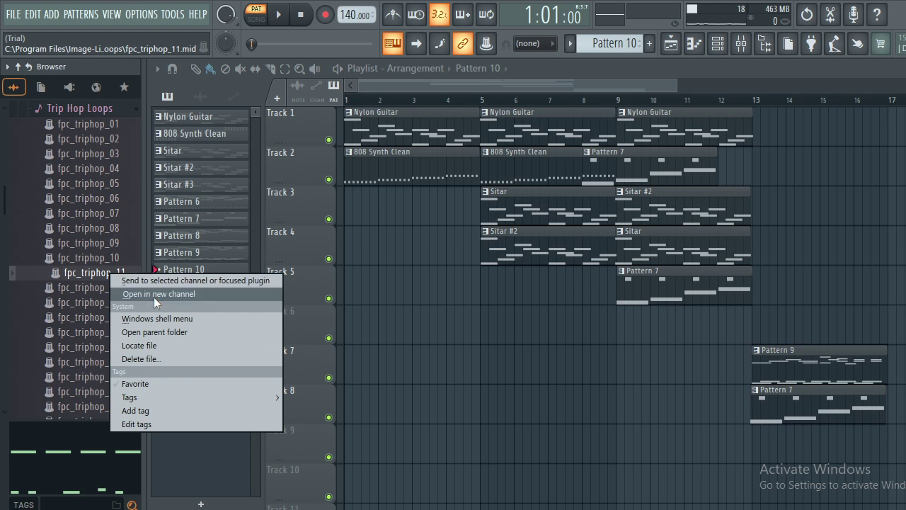
left_click(52, 202)
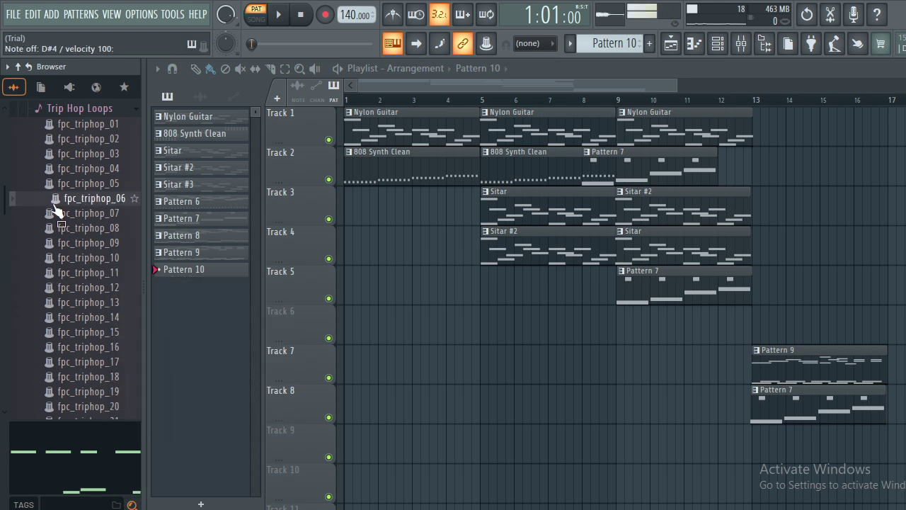
left_click(91, 108)
Check the demo projects folder and try to place the DrumRoll 3 score on the playlist.
left_click(63, 297)
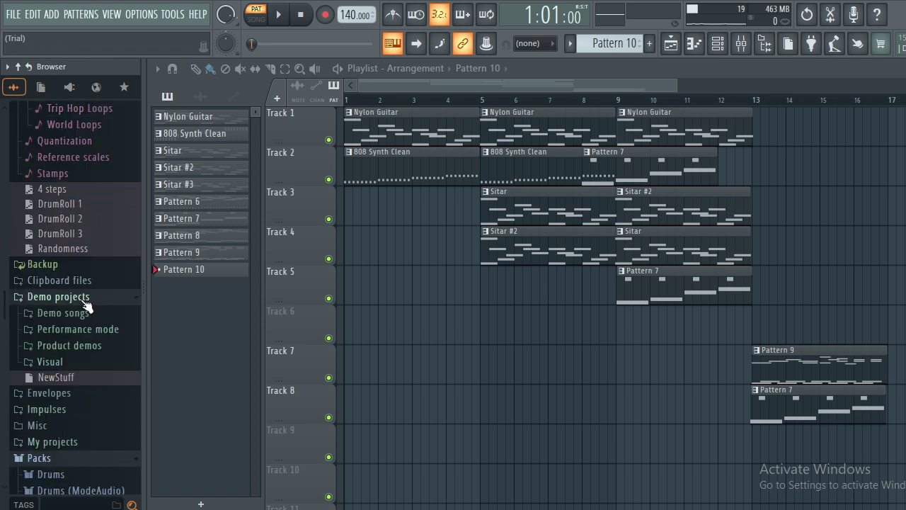
left_click(84, 299)
left_click(90, 238)
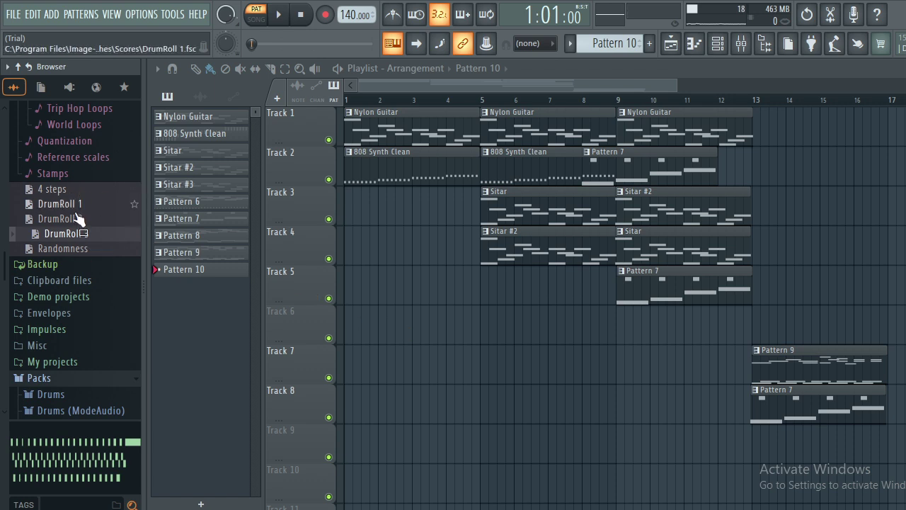
left_click_drag(78, 237, 417, 372)
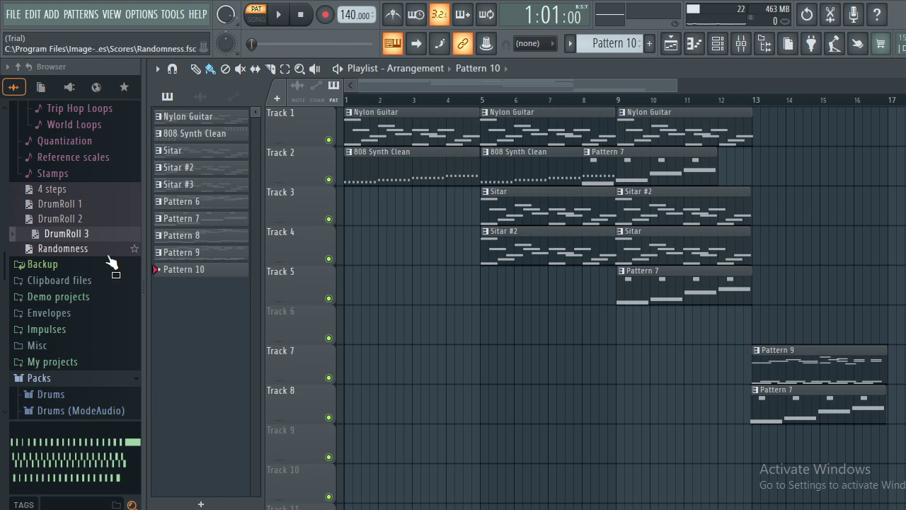
Look through the reference scales, audition Major Polymode, and collapse the list.
left_click(89, 156)
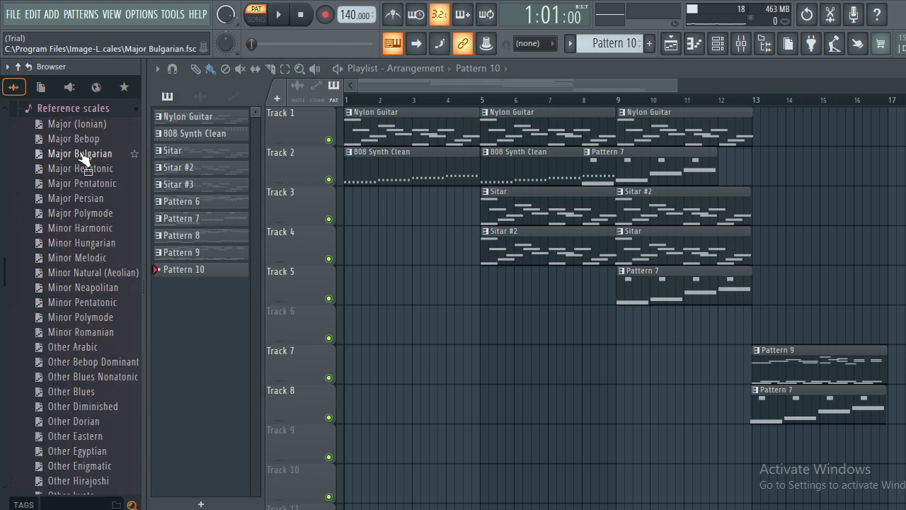
left_click(83, 214)
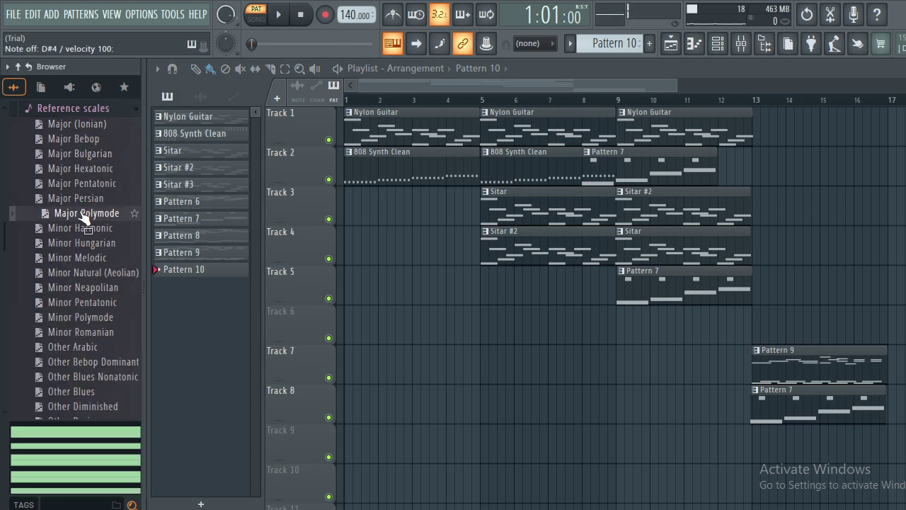
left_click(82, 110)
Collapse the sample packs and check the Project bones folder.
left_click(88, 331)
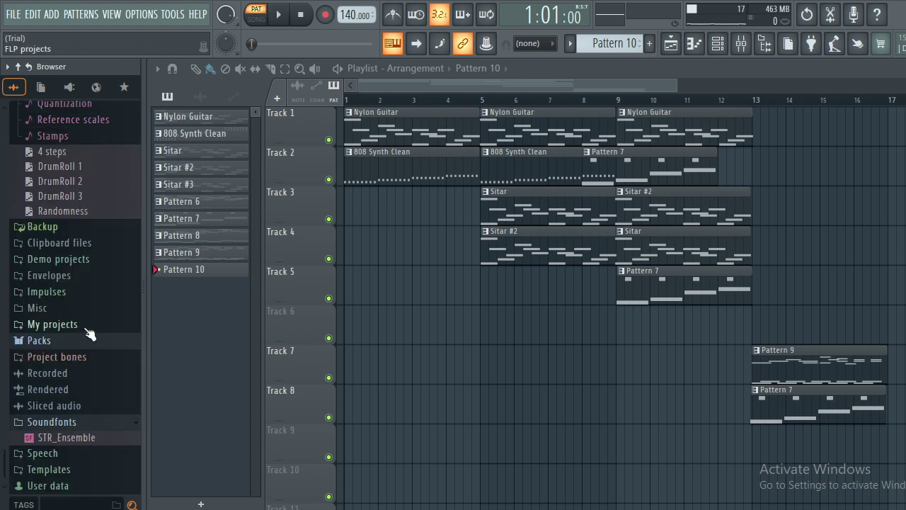
left_click(83, 359)
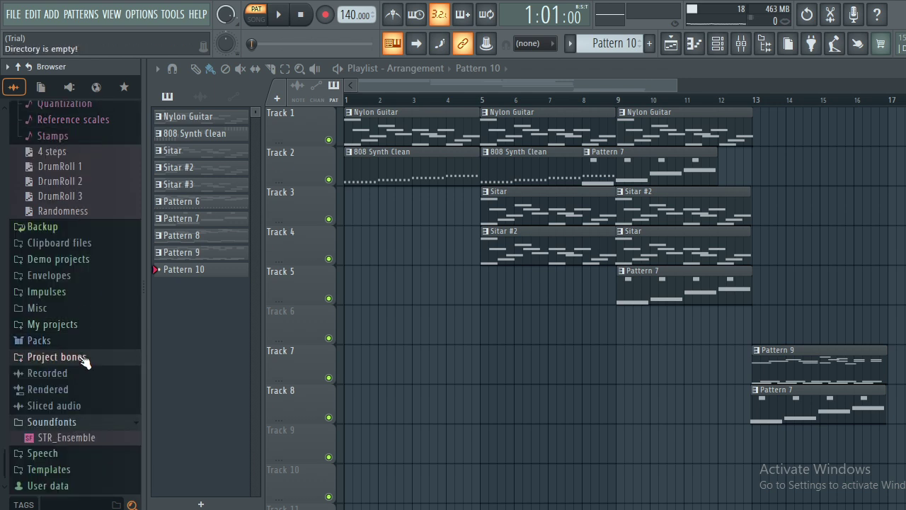
Add the Corridors impulse IMP hallway_outisde_auditorium to Track 6 as an instrument track and place its second clip at bar 2 of Track 7.
left_click(84, 293)
left_click(76, 320)
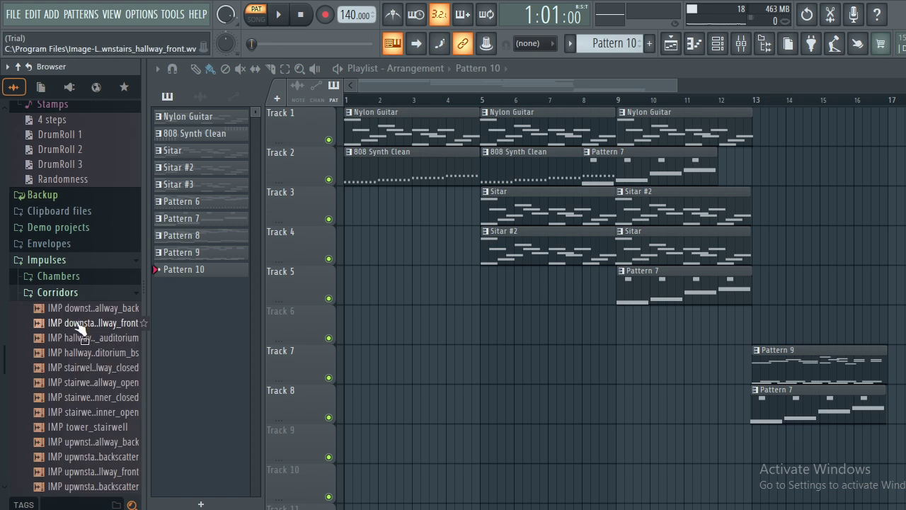
left_click_drag(71, 337, 329, 342)
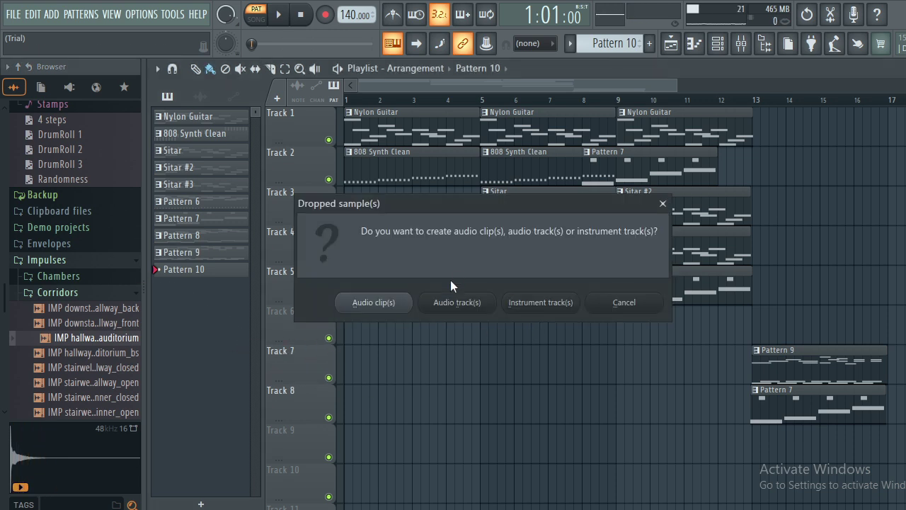
left_click(550, 305)
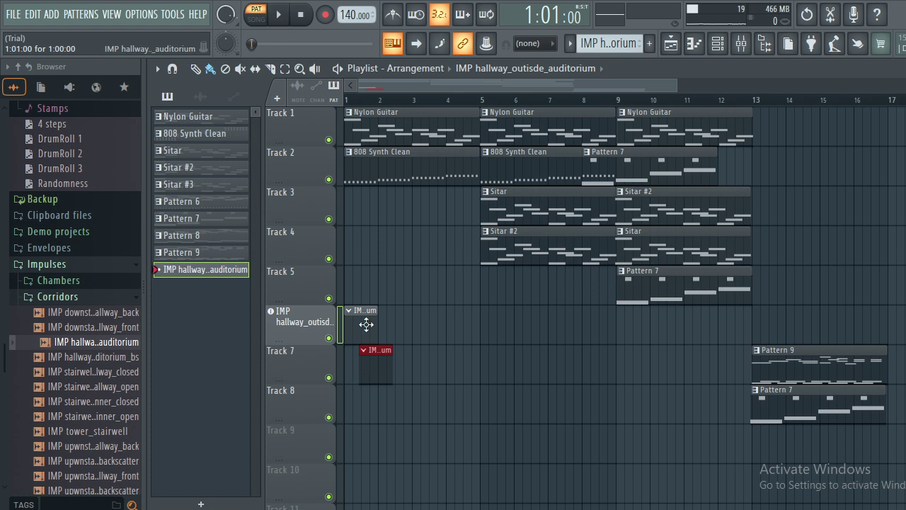
left_click_drag(376, 350, 395, 349)
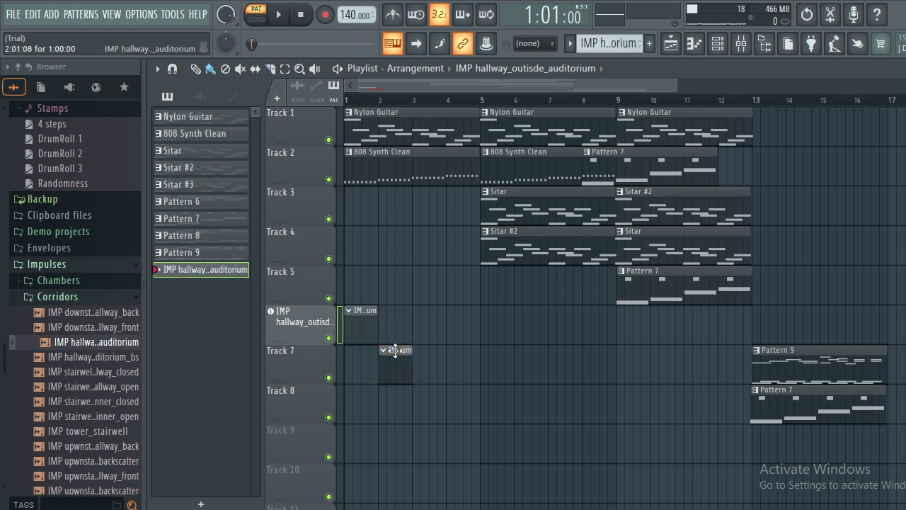
key("space")
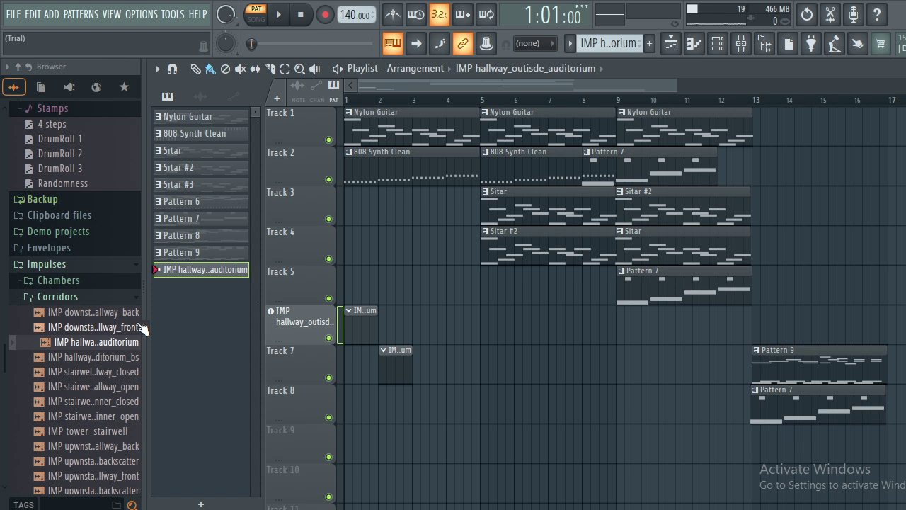
Open the impulse's piano roll and draw C7, D#7, a C7–B6 pair and a C#7–E7 pair across bars 1 to 3.
left_click(241, 266)
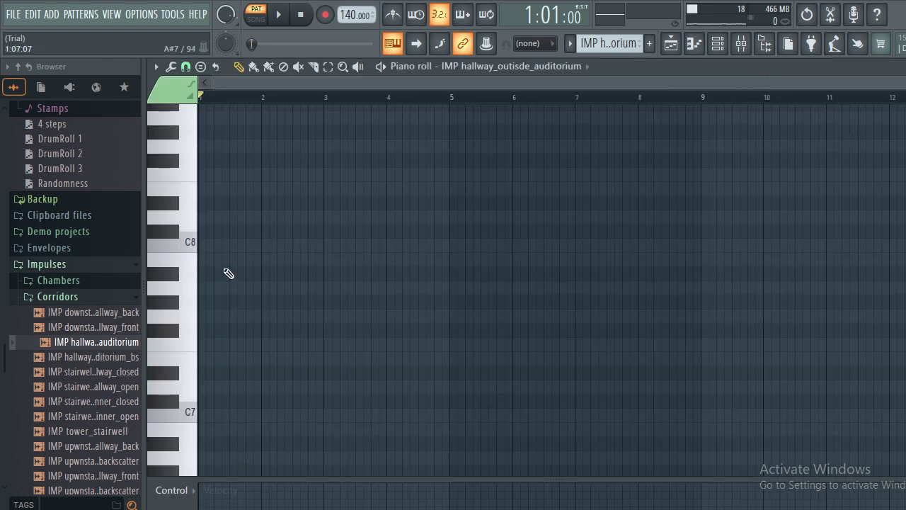
left_click(212, 414)
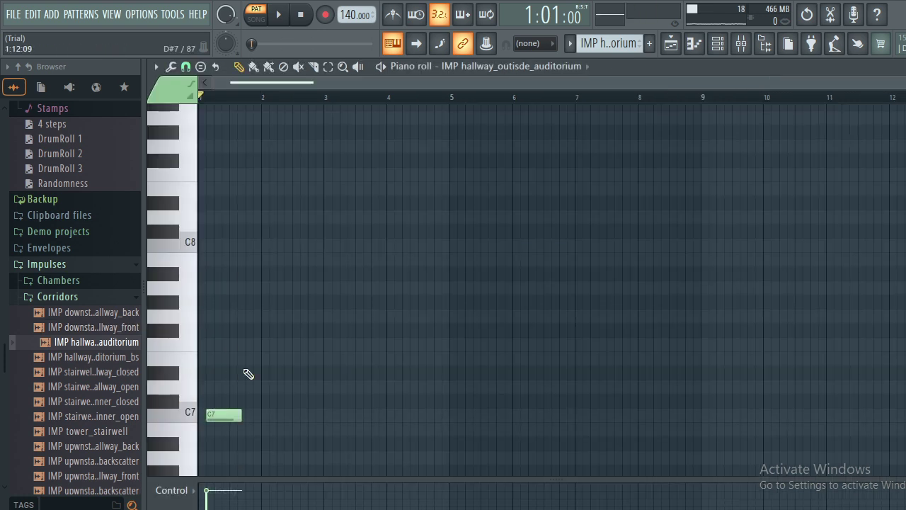
left_click(249, 374)
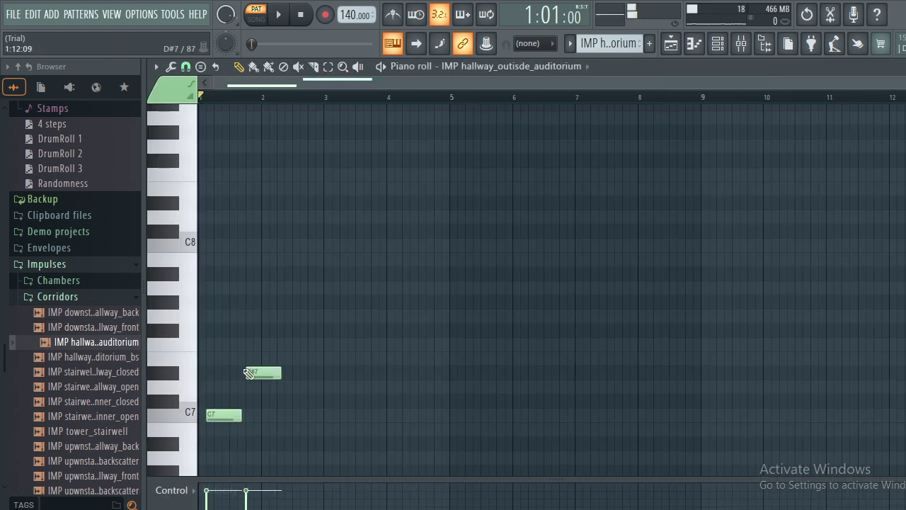
double_click(278, 415)
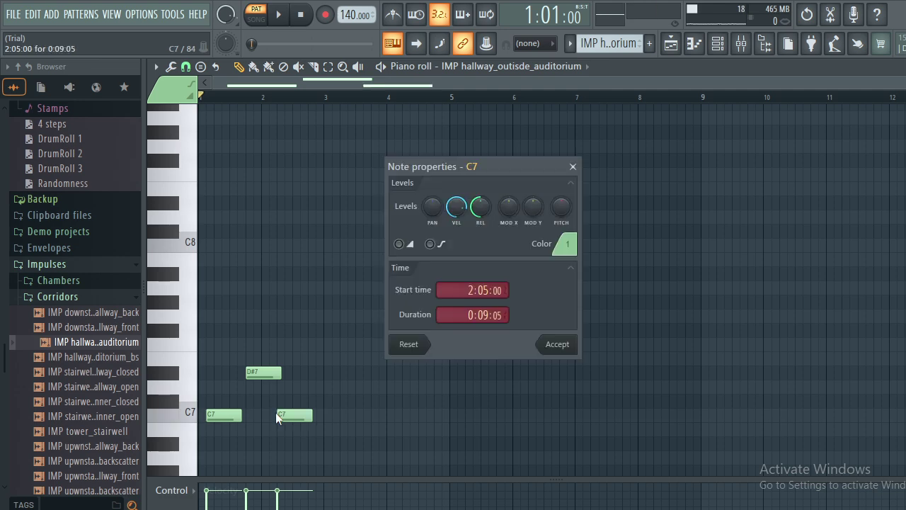
left_click(553, 345)
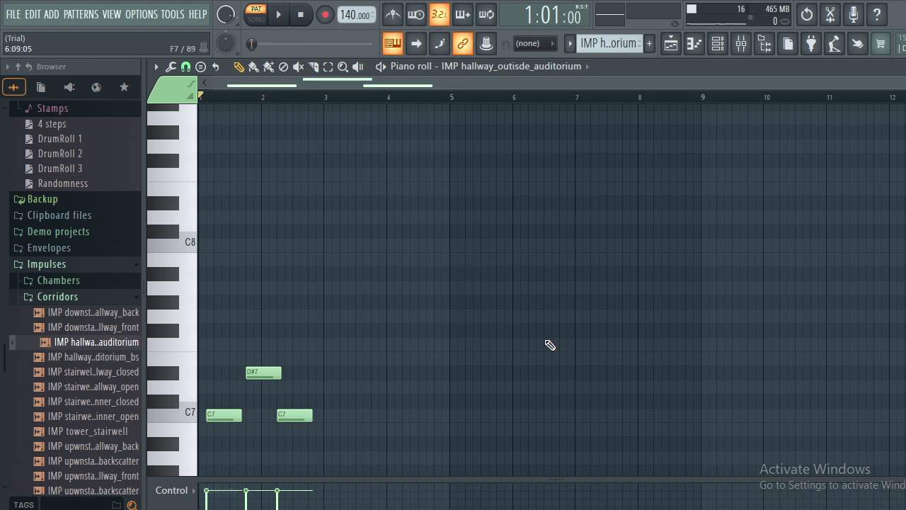
left_click(279, 429)
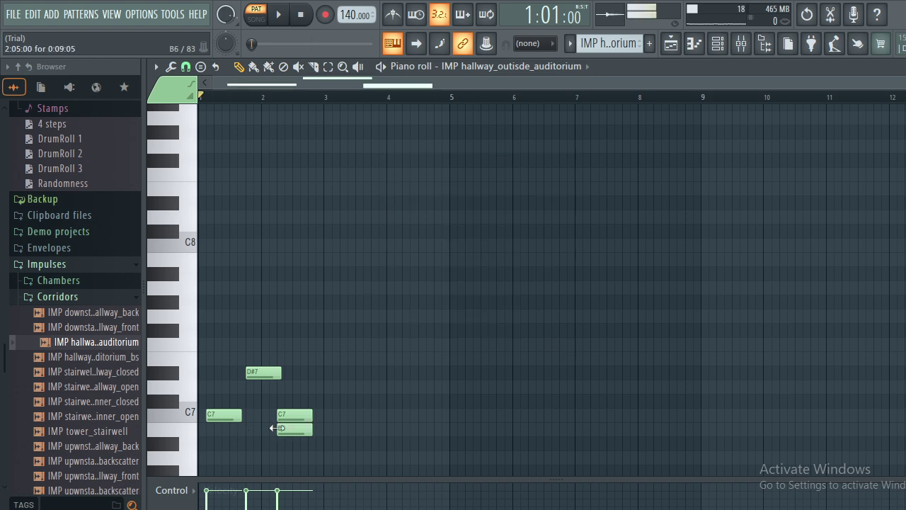
left_click(326, 401)
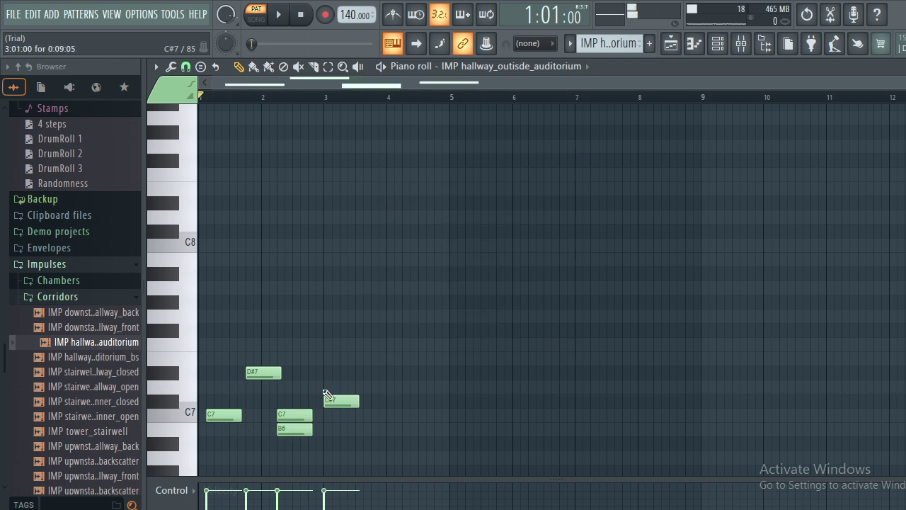
left_click(325, 360)
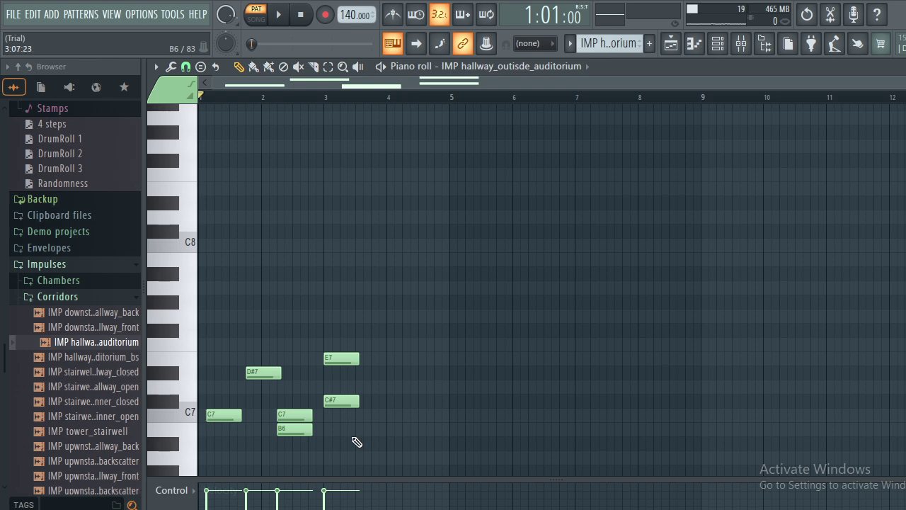
Extend the melody through bar 4 with a B6, two D#7–E7 pairs and a D7 between them, shifting the last pair slightly earlier.
left_click(350, 429)
left_click_drag(375, 387, 372, 372)
left_click(371, 359)
left_click(403, 388)
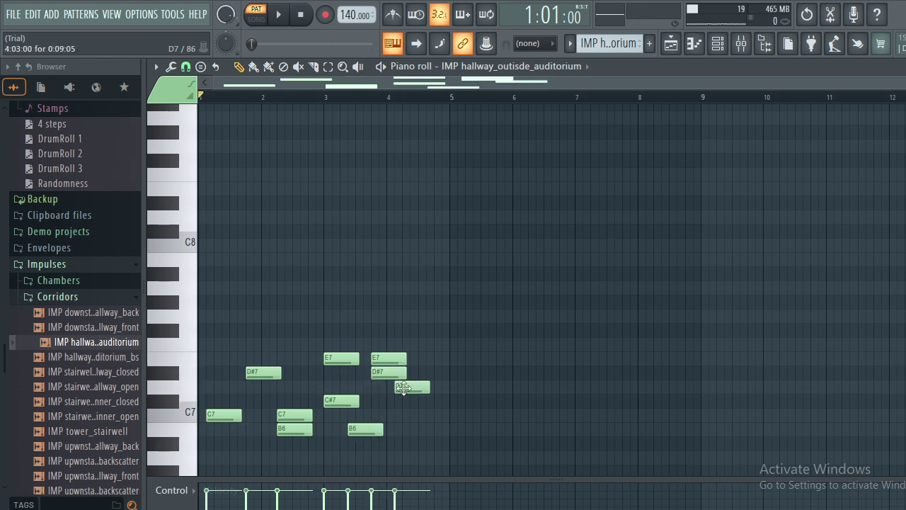
left_click(420, 374)
left_click(420, 359)
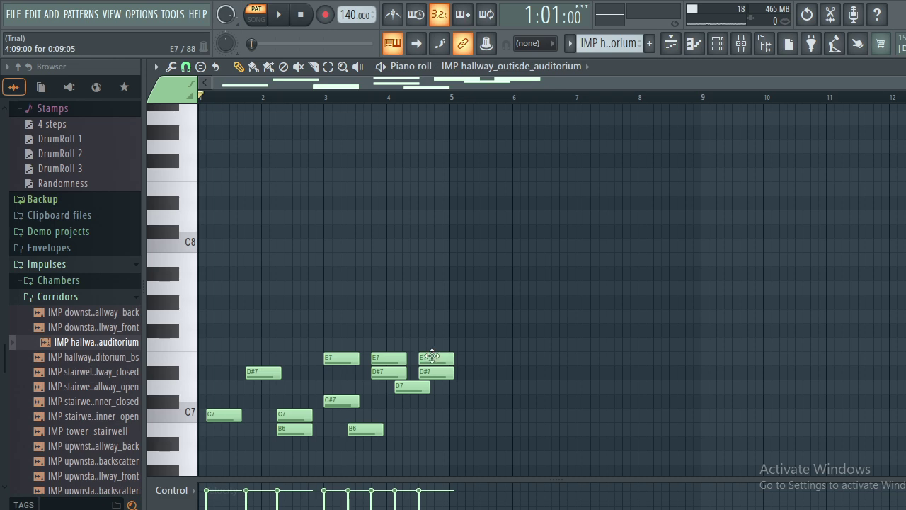
left_click_drag(432, 356, 430, 373)
Play the pattern and transpose the whole melody down until its first note is D3.
key("space")
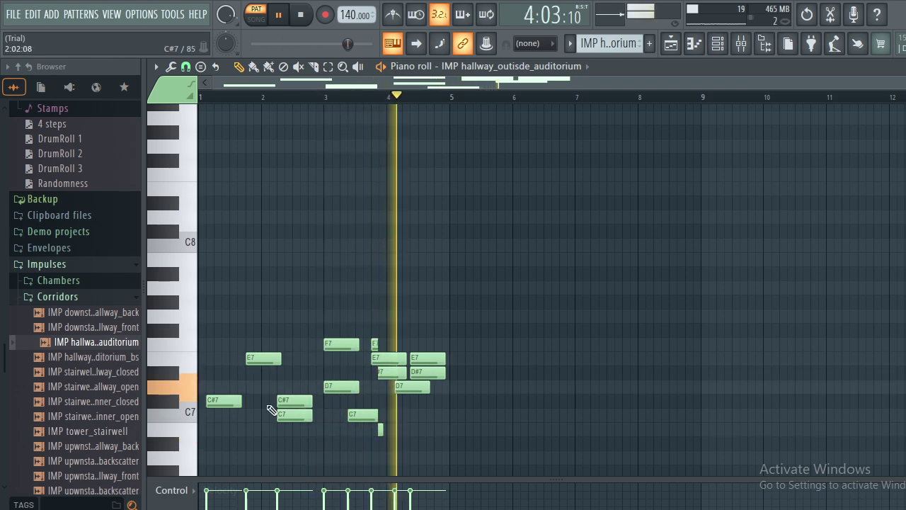
key("Down")
key("Down")
key("Down")
key("Down")
key("Down")
key("Down")
key("Down")
key("Down")
key("Down")
key("Down")
key("Down")
key("Down")
key("Down")
key("Down")
key("Down")
key("Down")
key("Down")
key("Down")
key("Down")
key("Down")
key("Down")
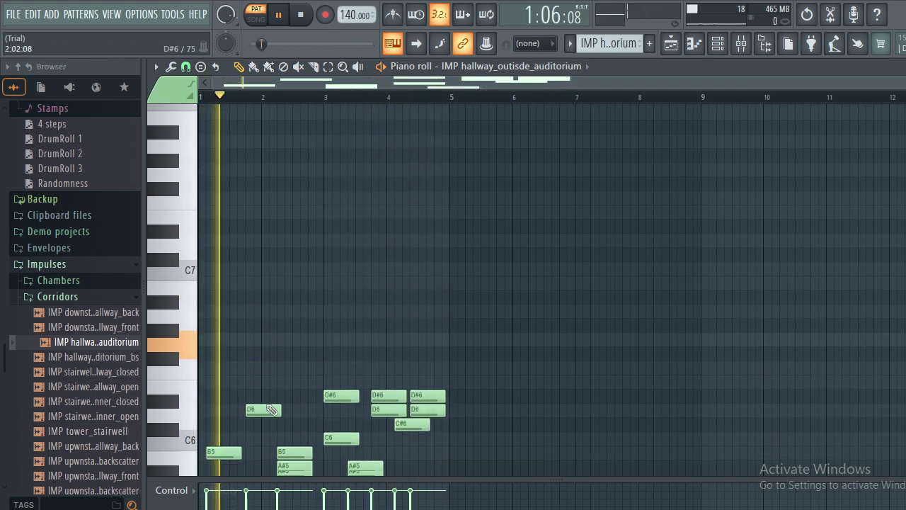
key("Up")
key("Up")
key("Up")
key("Up")
key("Up")
key("Up")
key("Up")
key("Up")
key("Up")
key("Up")
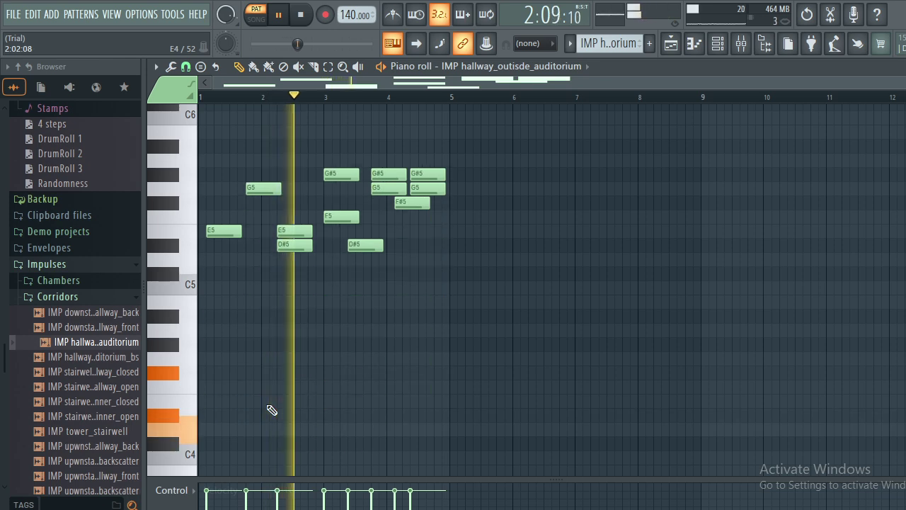
key("Down")
key("Down")
key("Down")
key("Down")
key("Down")
key("Down")
key("Down")
key("Down")
key("Down")
key("Down")
key("Down")
key("Down")
key("Down")
key("Down")
key("Down")
key("Down")
key("Down")
key("Down")
key("Down")
key("Down")
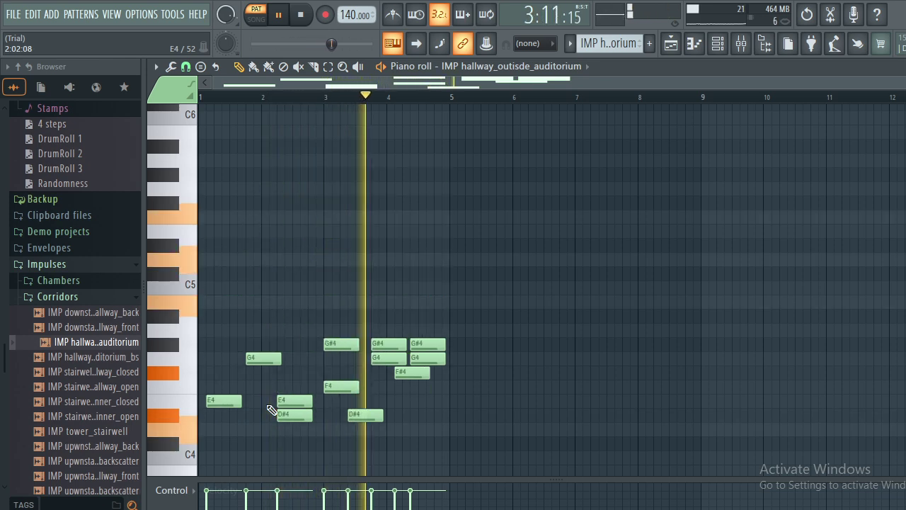
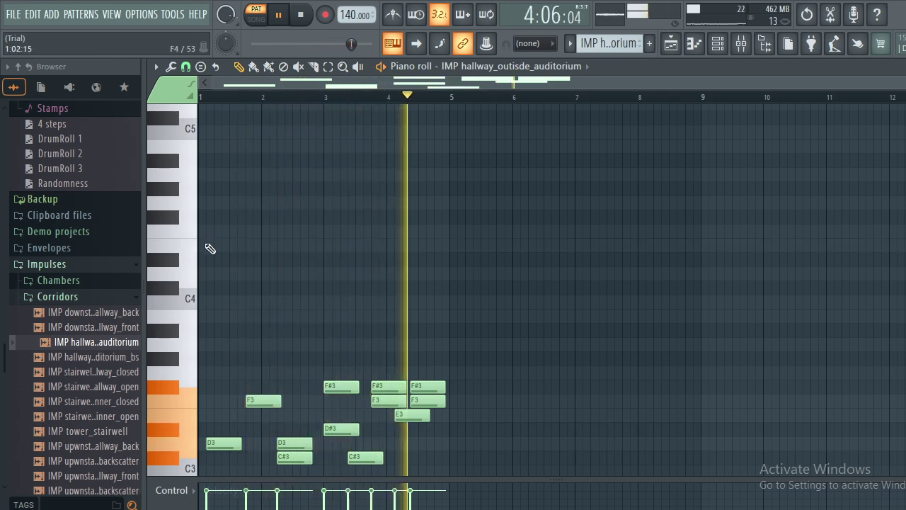
Try long sustained C4, B3 and C#4 notes above the melody, and delete them all.
left_click(204, 304)
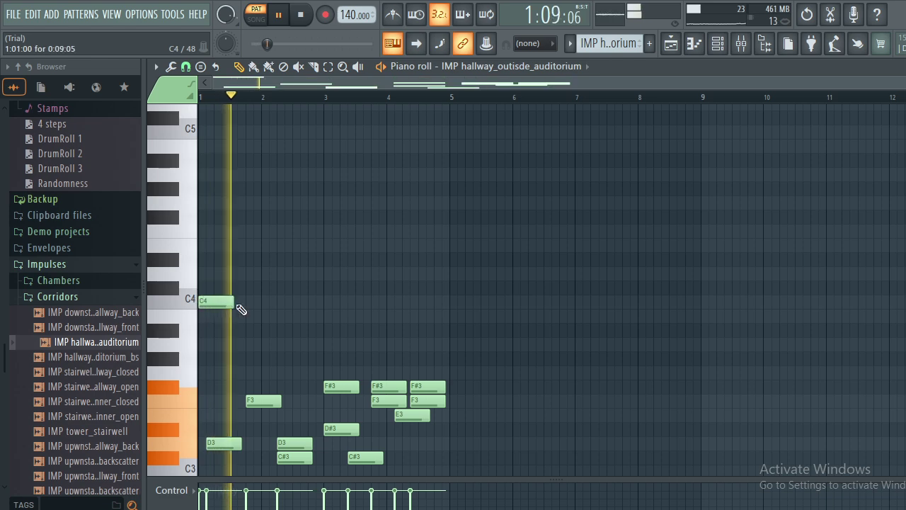
left_click_drag(237, 306, 354, 314)
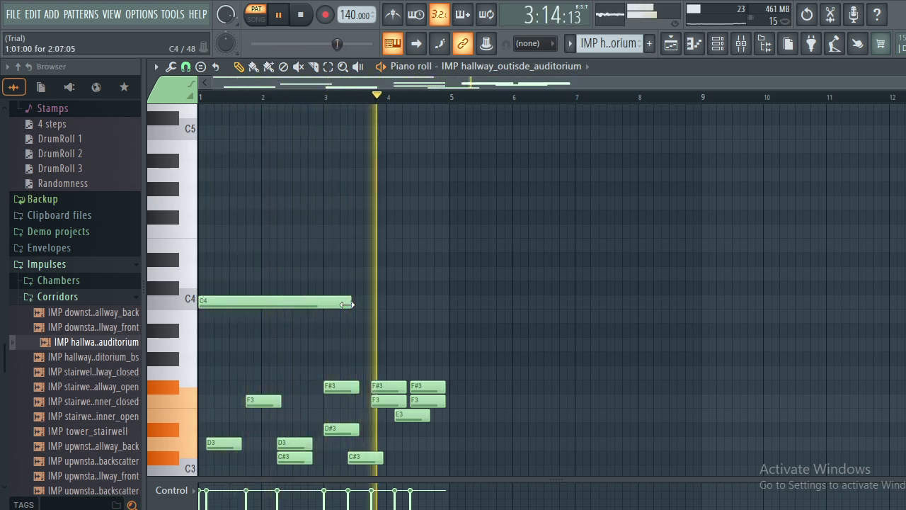
left_click(261, 316)
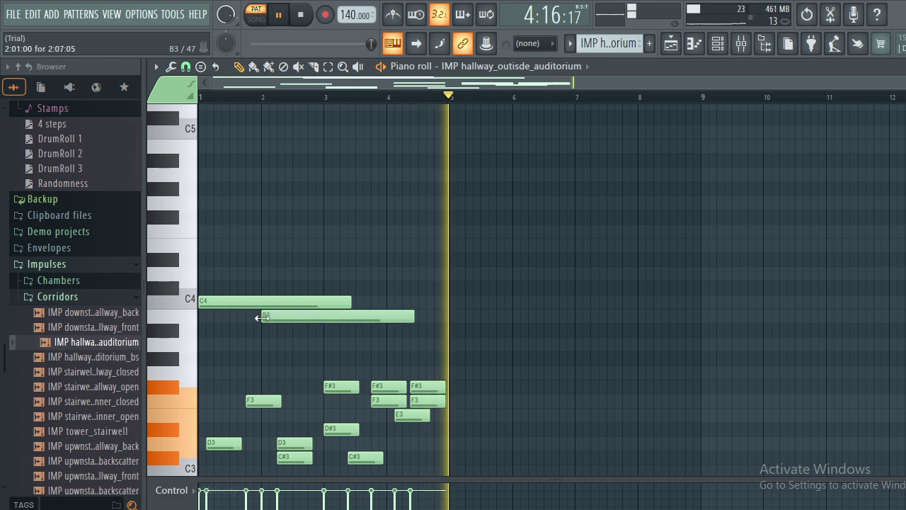
left_click(329, 288)
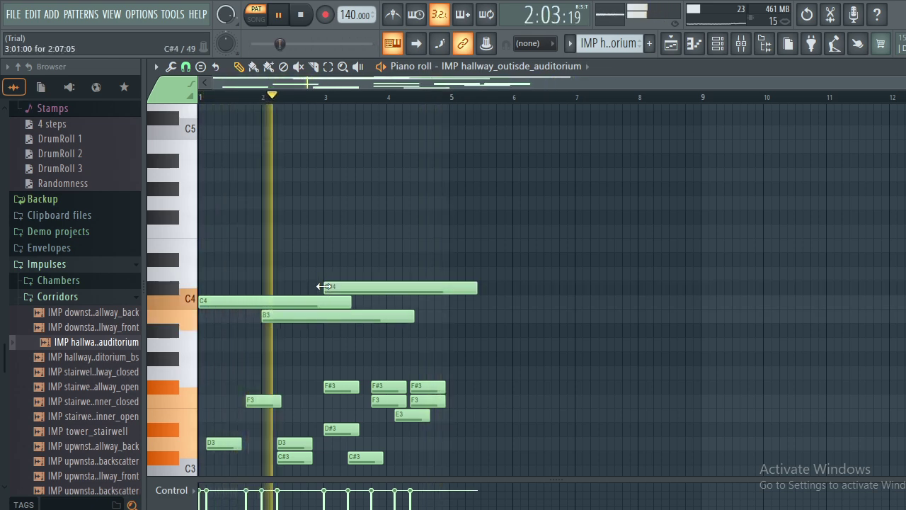
left_click_drag(361, 287, 336, 288)
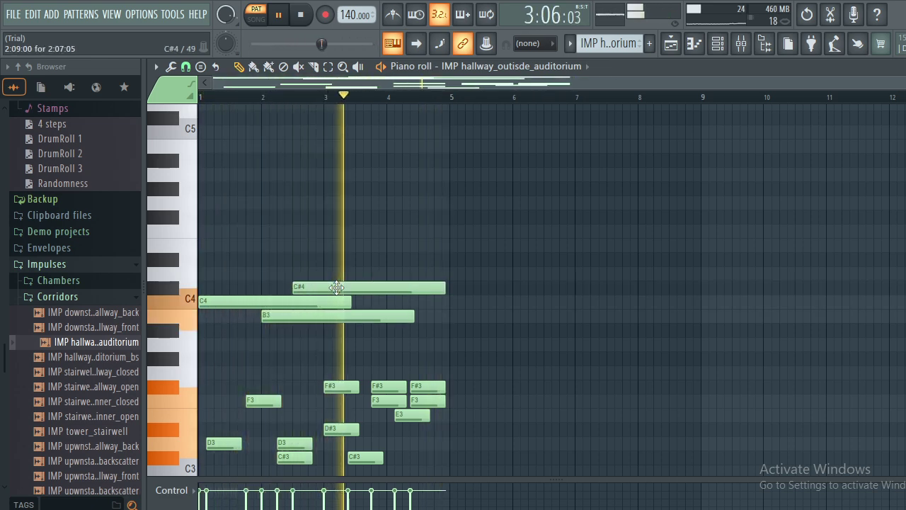
right_click(338, 289)
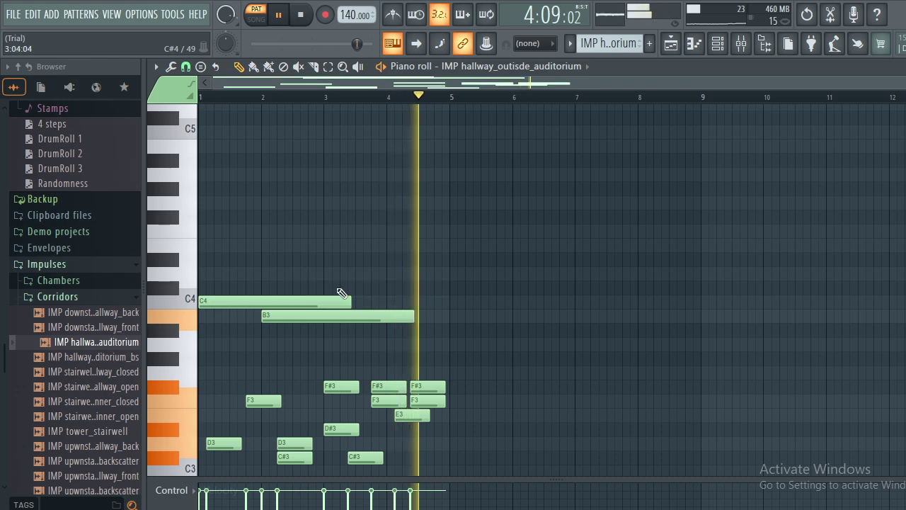
right_click(330, 315)
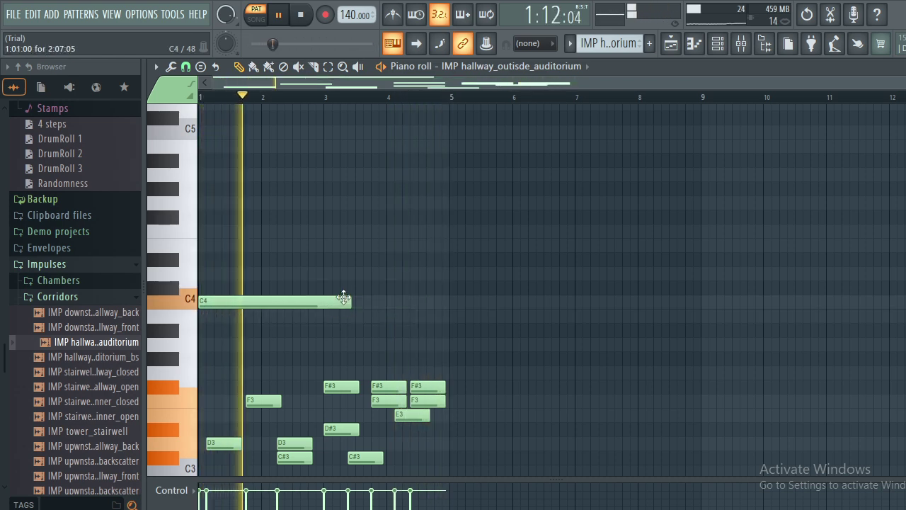
left_click_drag(350, 303, 325, 303)
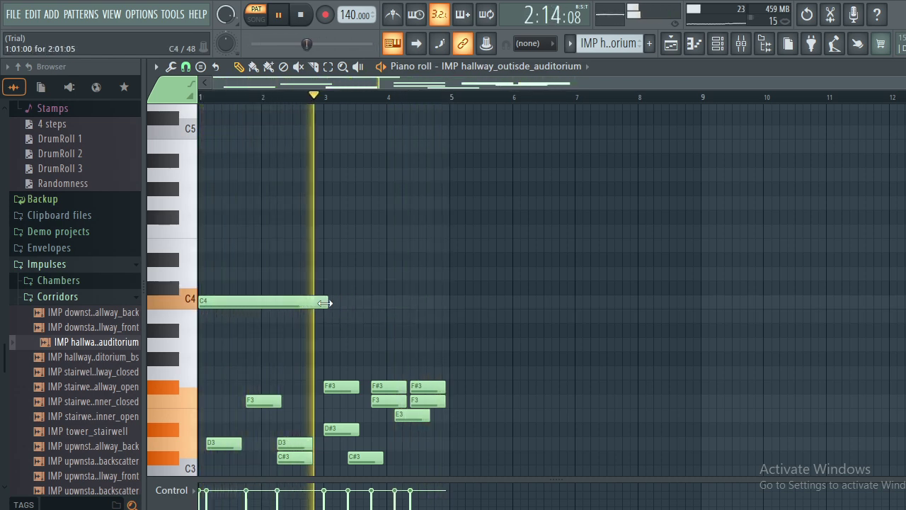
left_click(322, 316)
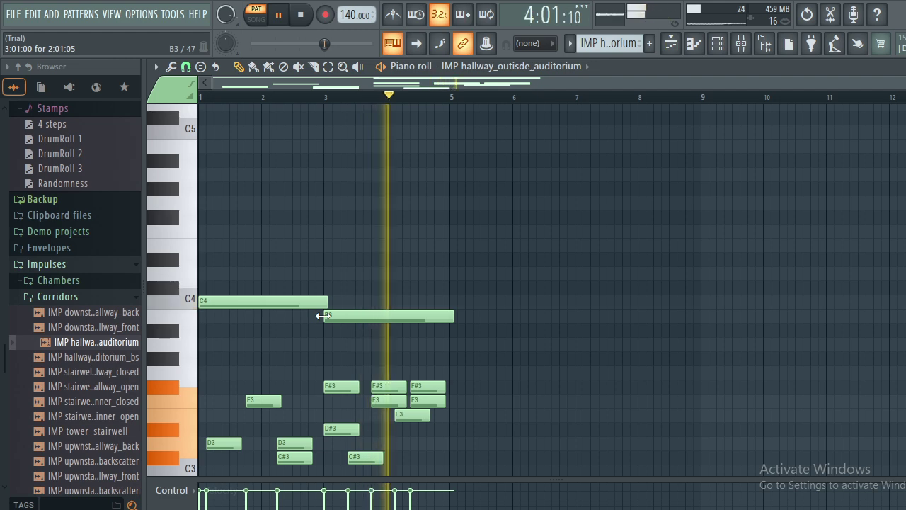
left_click_drag(453, 317, 443, 317)
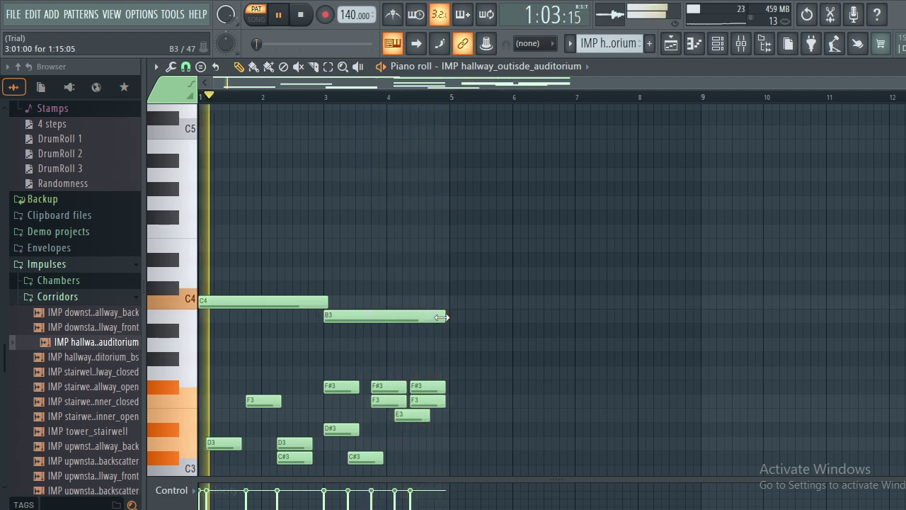
right_click(429, 317)
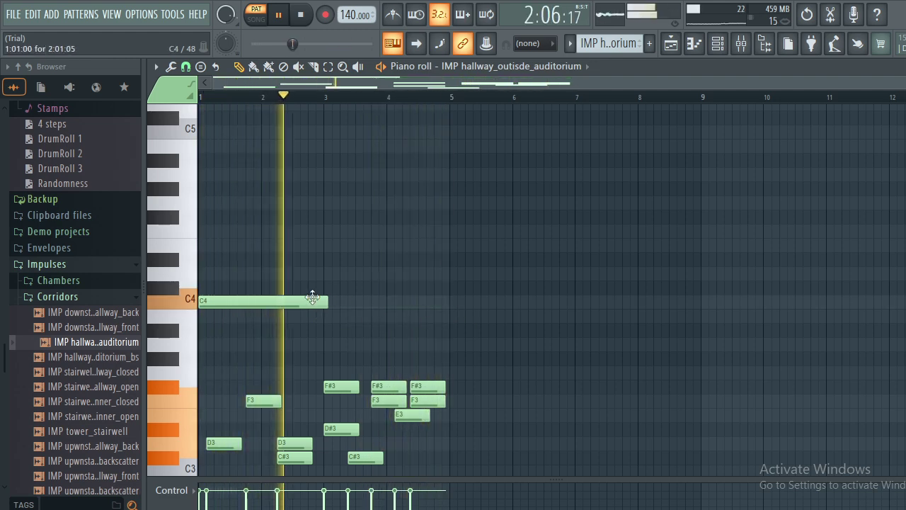
right_click(316, 302)
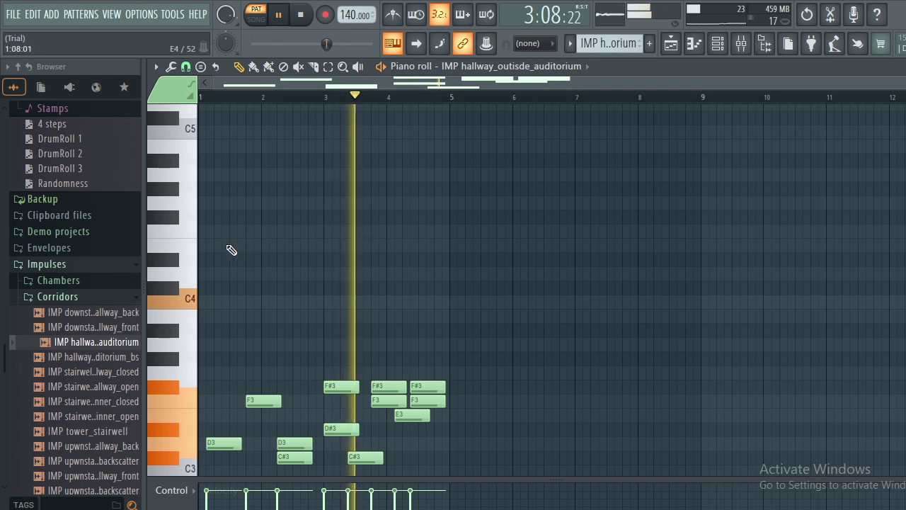
Transpose the melody up to start on C5, shift it to the beginning of bar 1, and stop playback.
key("ctrl+Up")
key("ctrl+Up")
key("shift+Down")
key("shift+Down")
key("shift+Left")
key("shift+Left")
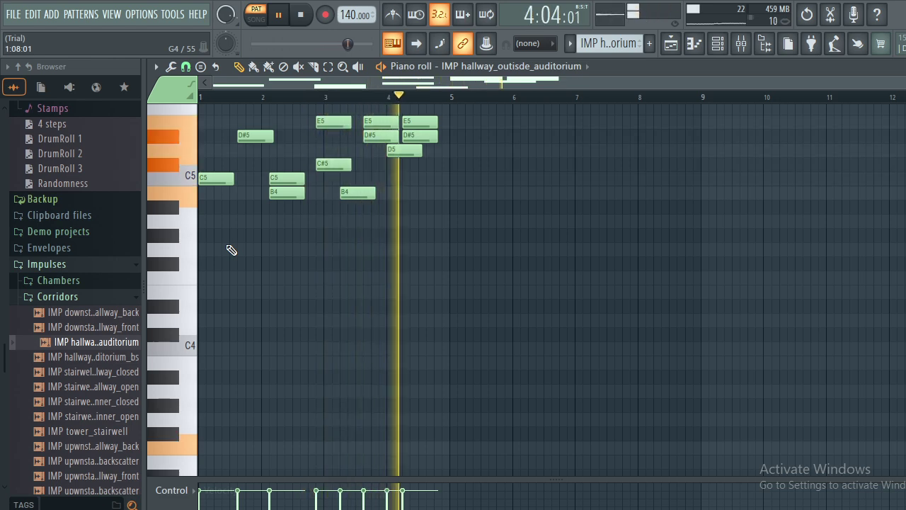
key("space")
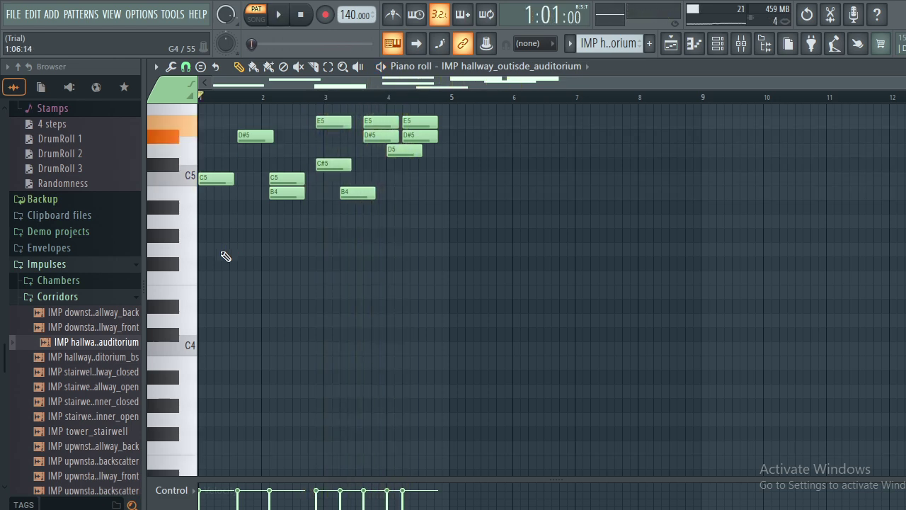
Audition the downstairs hallway front impulse in the Corridors folder, and collapse that folder.
left_click(96, 334)
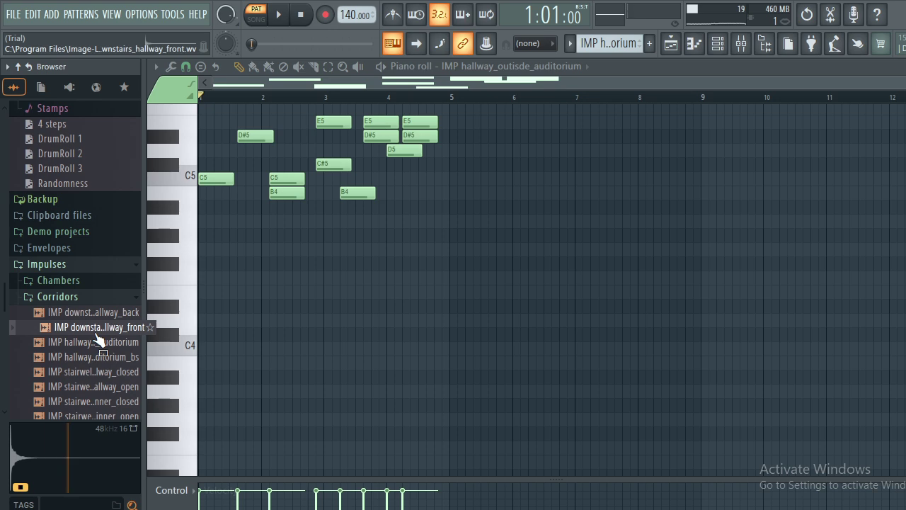
key("space")
key("space")
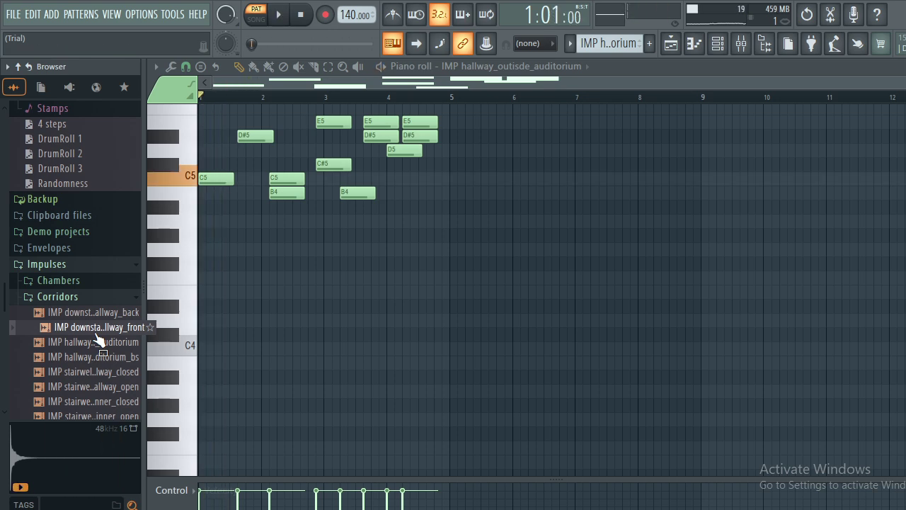
left_click(106, 299)
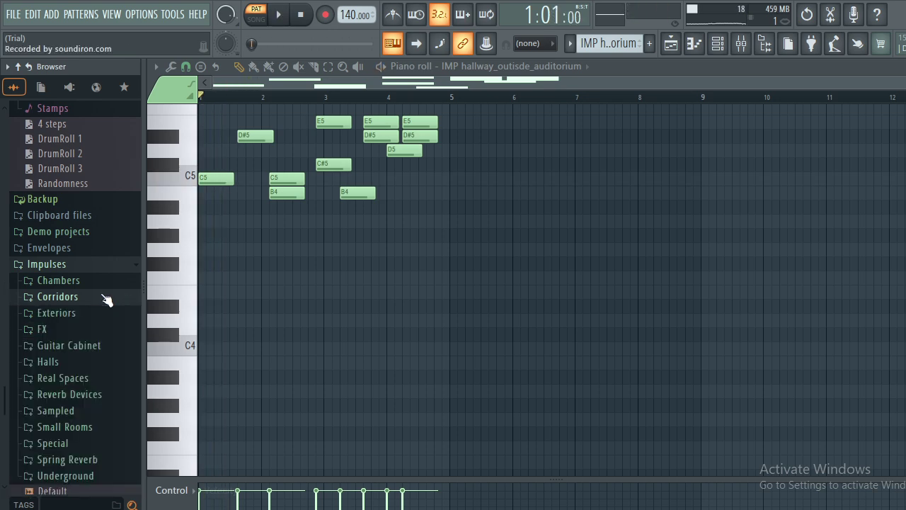
Audition impulses from the Halls and Guitar Cabinet folders, including IMP large_hall and IMP Cabinet Model I.
left_click(69, 366)
left_click_drag(67, 366, 71, 332)
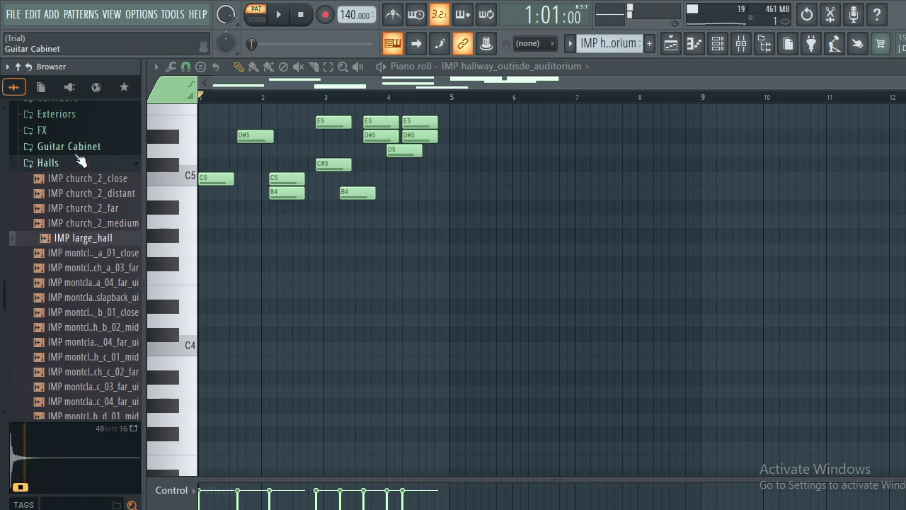
left_click(69, 146)
left_click_drag(71, 204, 60, 283)
left_click(70, 280)
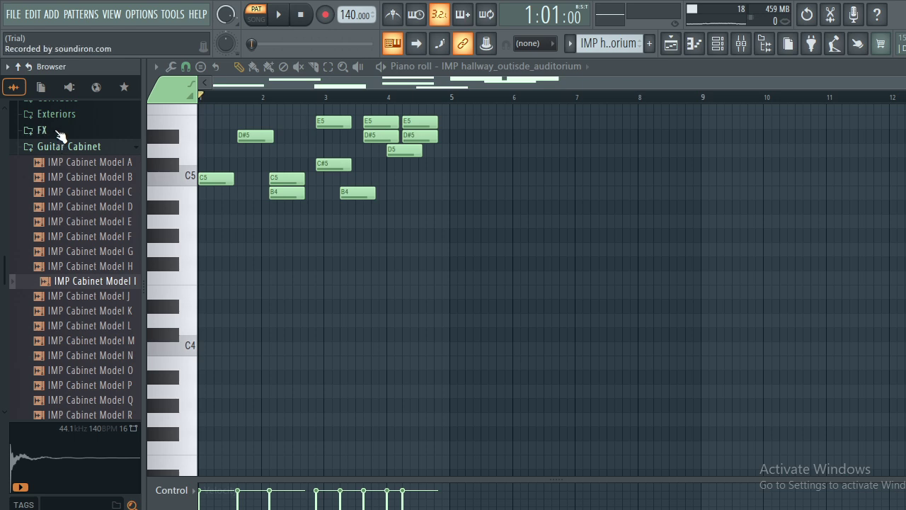
Audition IMP metal_contact from the FX folder and IMP Cabinet Model A, and collapse the Guitar Cabinet and Halls folders.
left_click(60, 134)
left_click(69, 266)
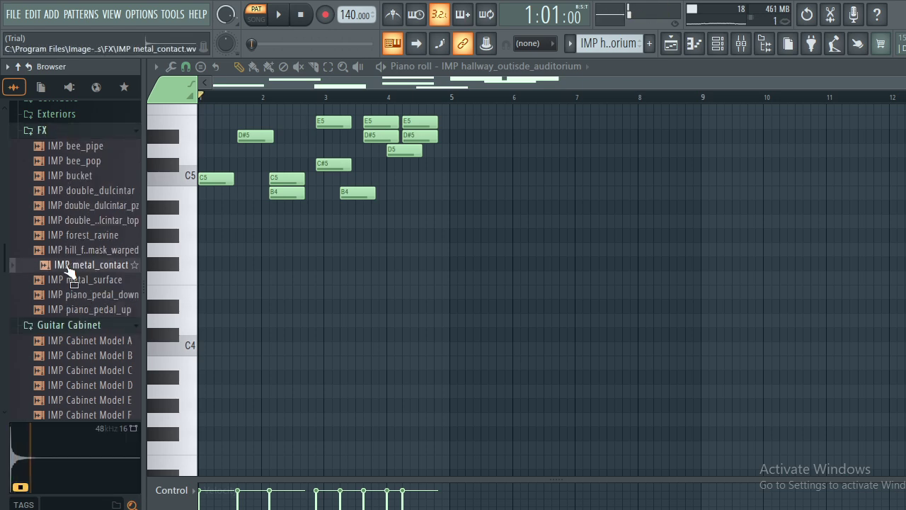
left_click(71, 341)
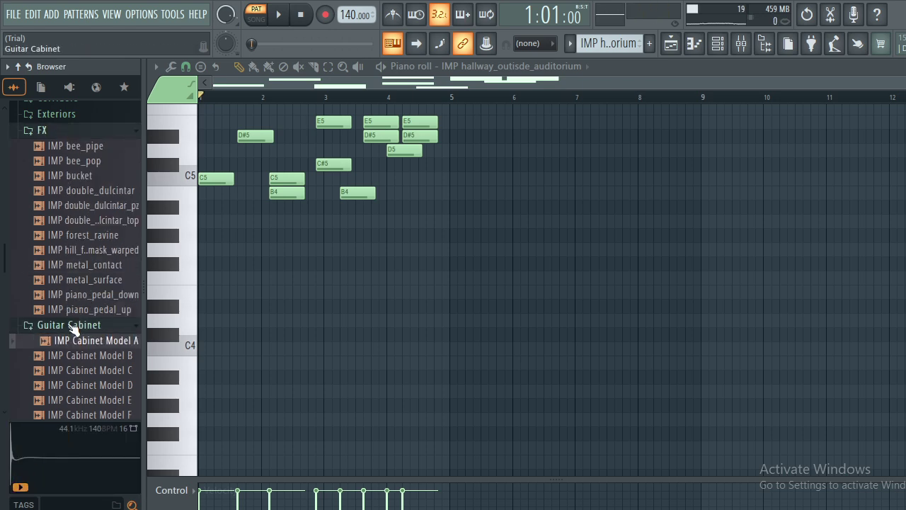
left_click(70, 325)
left_click(69, 344)
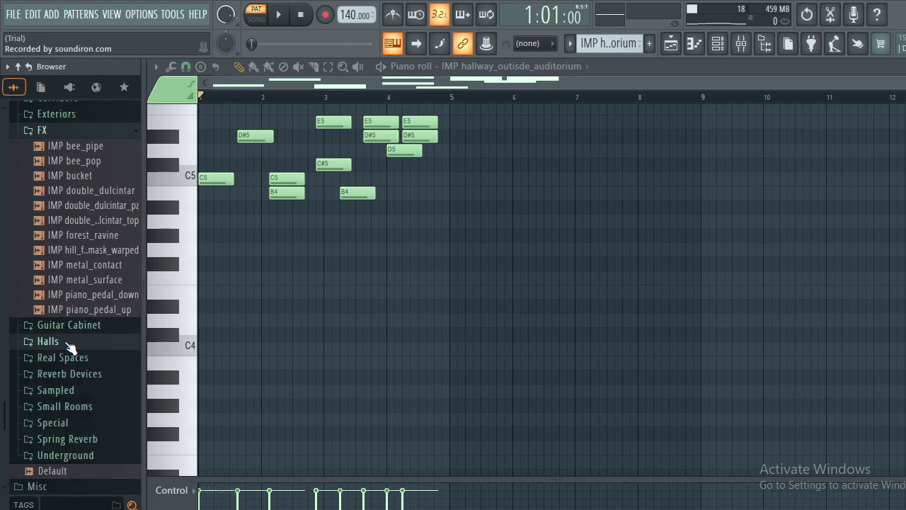
Audition the Evnt Medium Chamber impulse and a neighbouring chamber impulse in Reverb Devices, and switch to the Small Rooms folder.
left_click(73, 374)
left_click(69, 381)
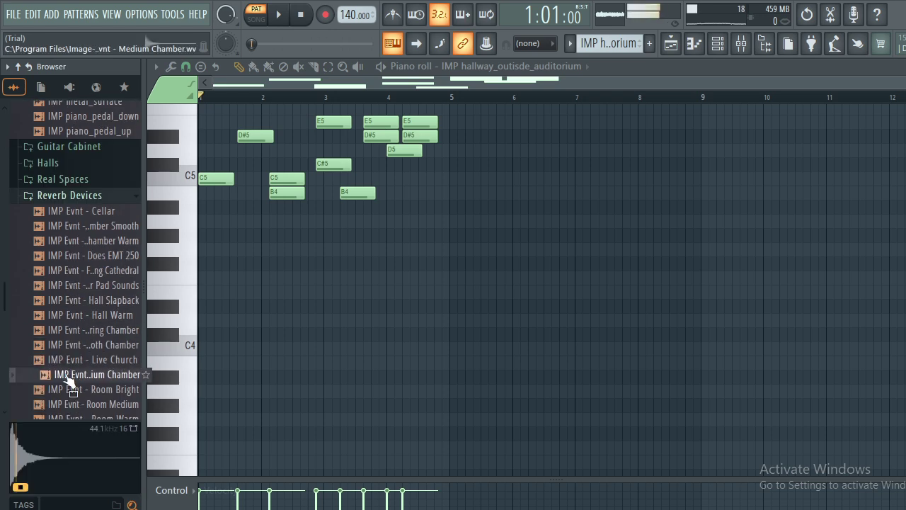
left_click(50, 331)
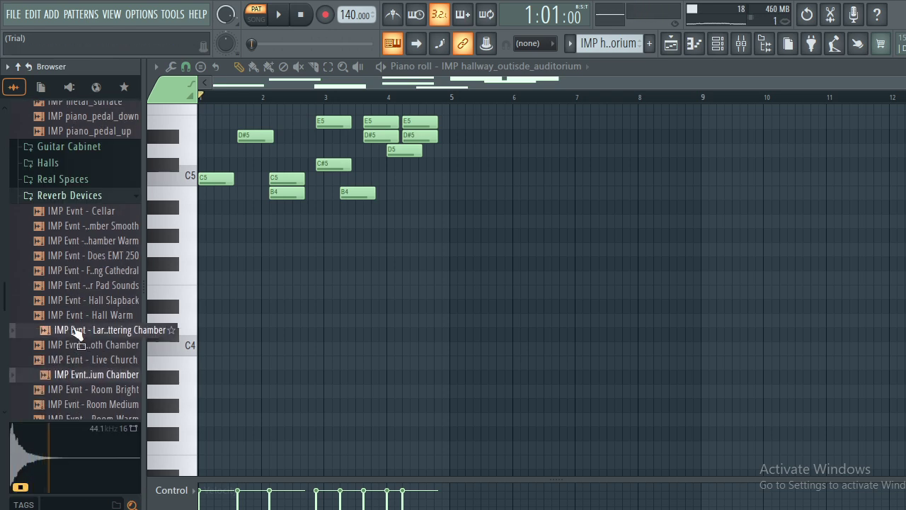
left_click(96, 203)
left_click(88, 229)
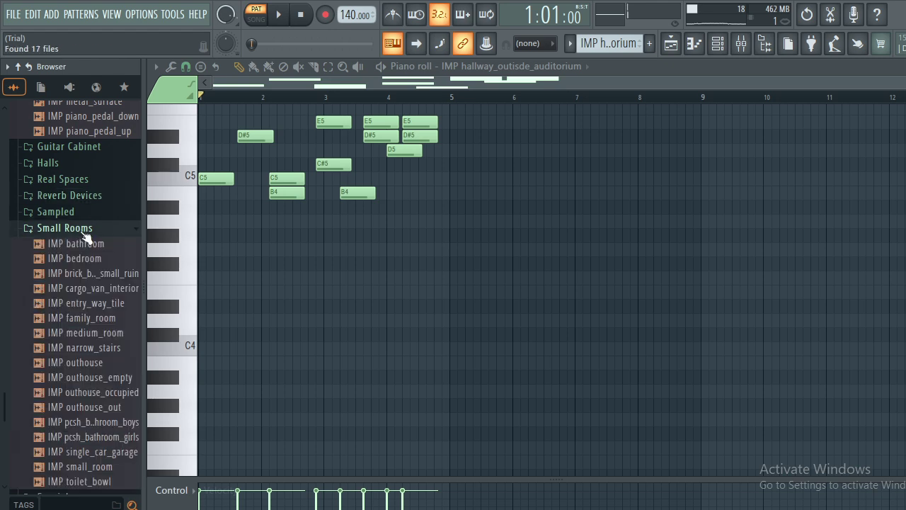
Look through the Reverb Devices and Small Rooms impulses, and collapse those folders and the FX folder.
left_click(80, 296)
left_click(80, 197)
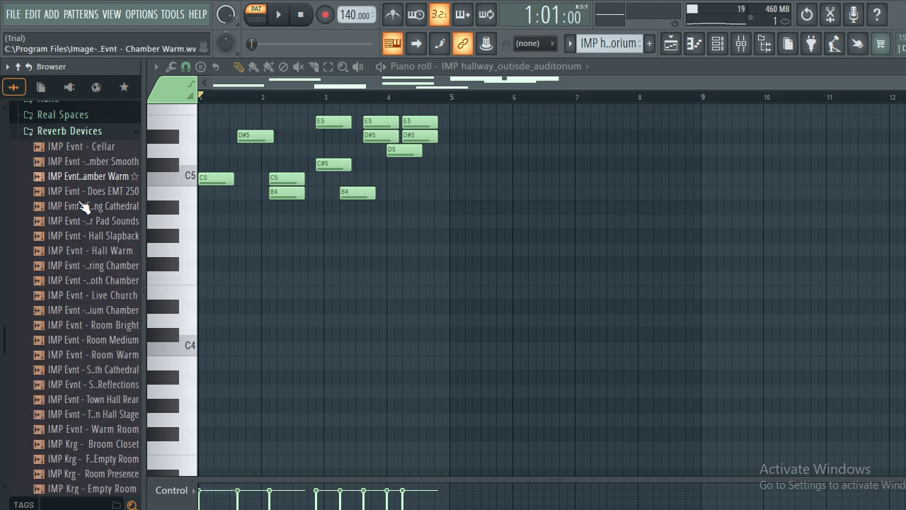
left_click(80, 112)
left_click(75, 140)
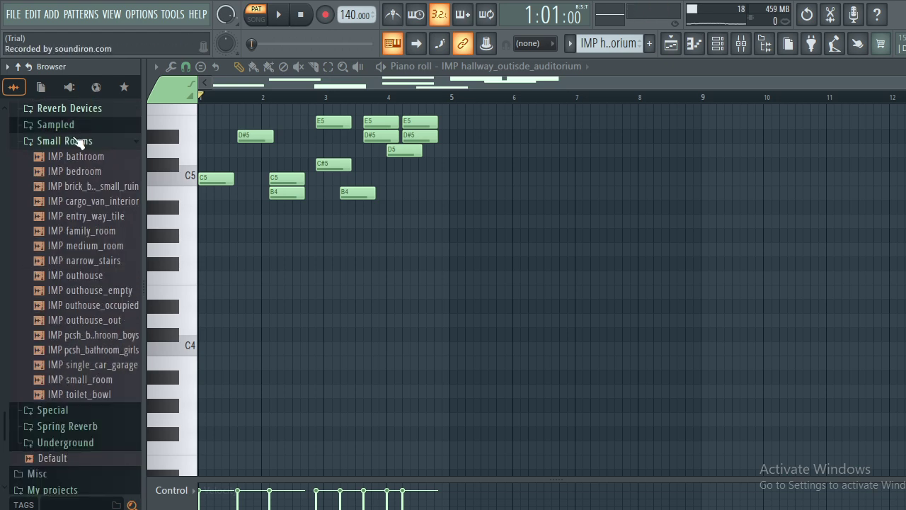
left_click(75, 139)
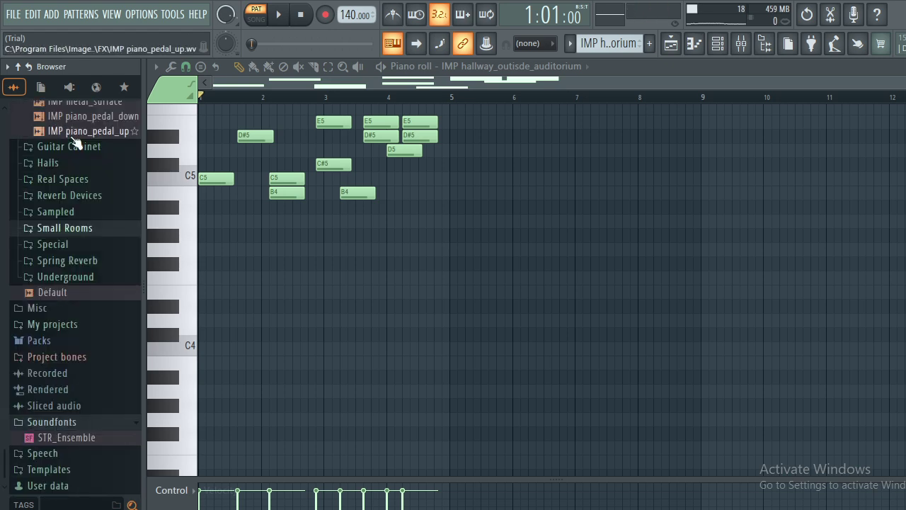
left_click(71, 196)
left_click(70, 196)
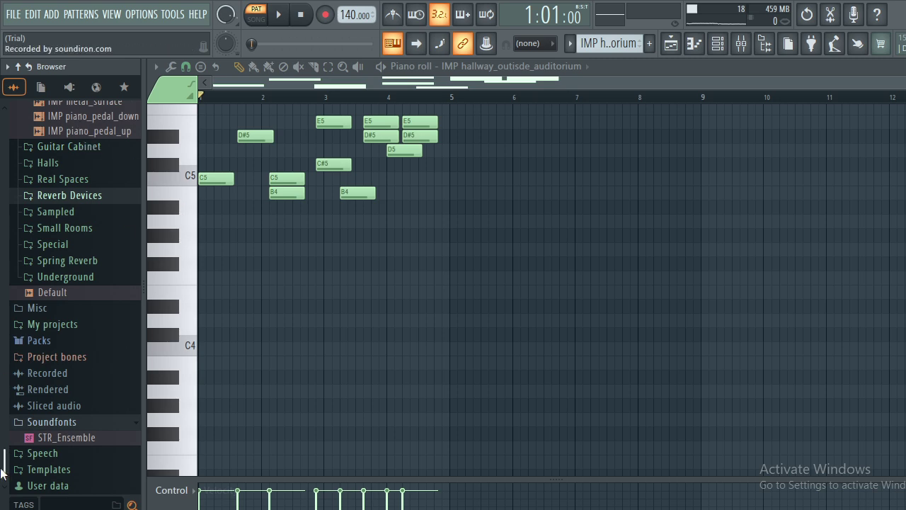
left_click_drag(2, 473, 3, 384)
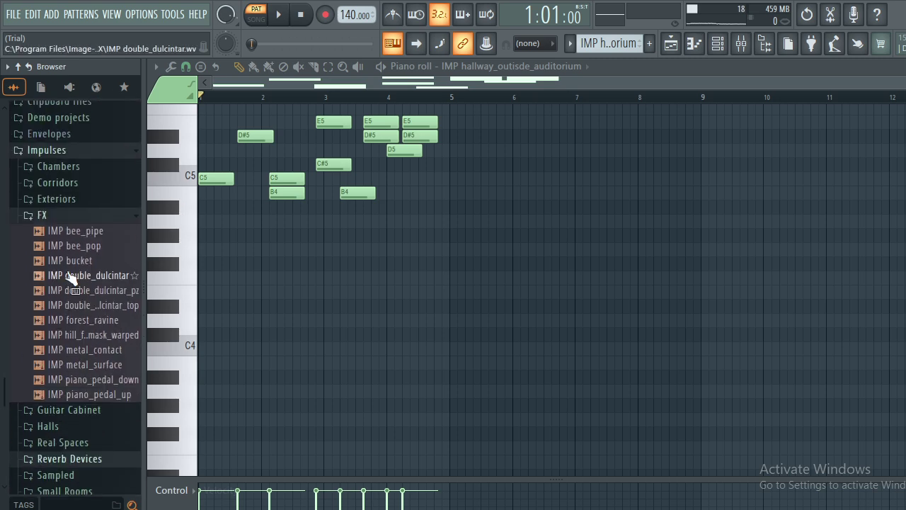
left_click(77, 218)
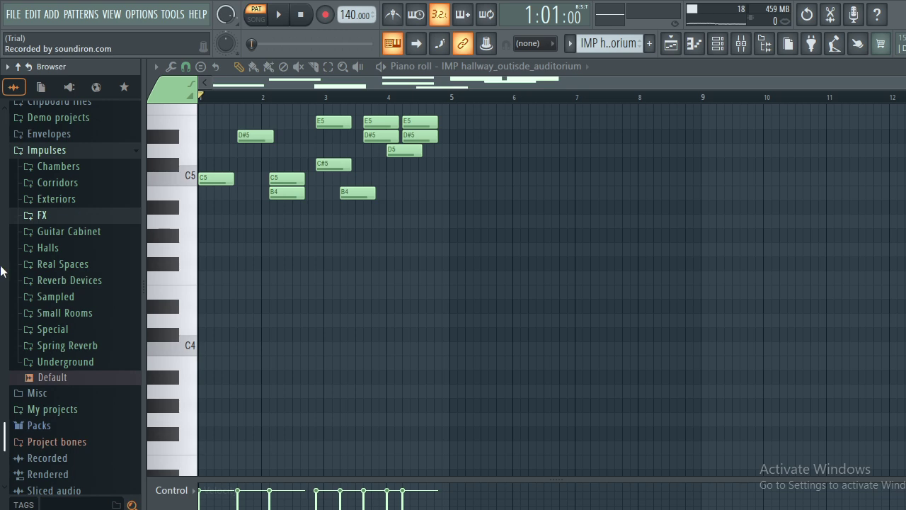
Look through the Demo projects and Backup folders, and preview fpc_triphop_13 in Trip Hop Loops.
left_click_drag(2, 444, 4, 348)
left_click(78, 368)
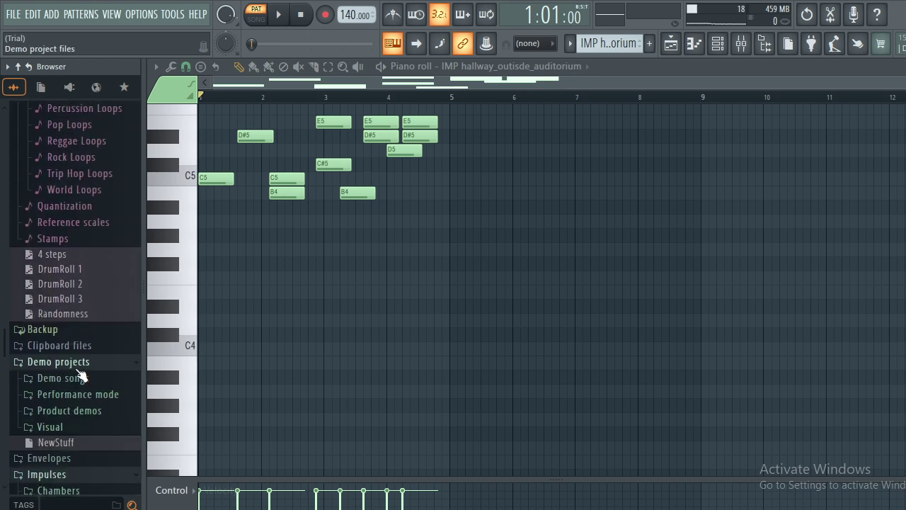
left_click(79, 364)
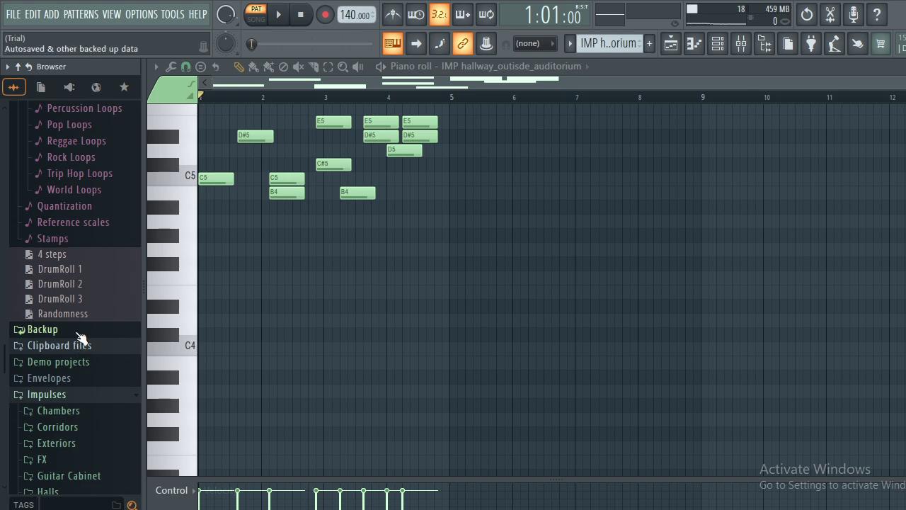
left_click(80, 332)
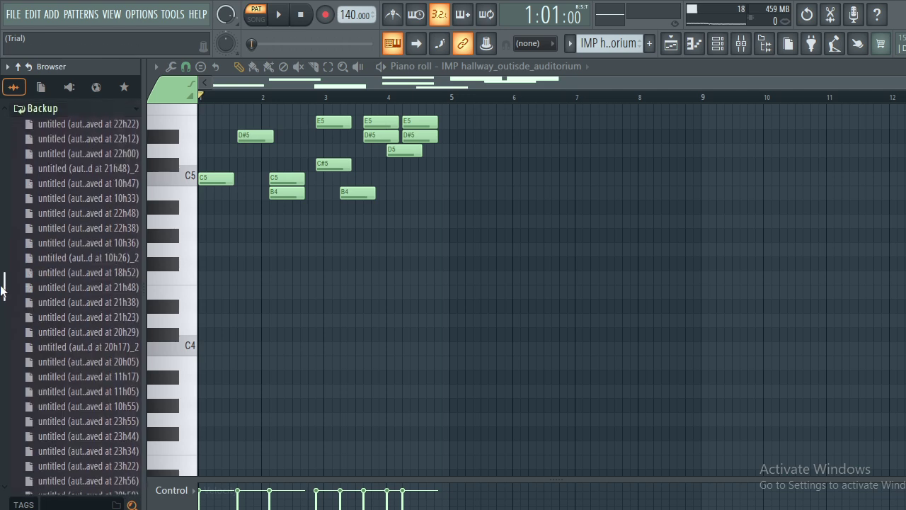
left_click_drag(3, 290, 4, 228)
left_click(94, 302)
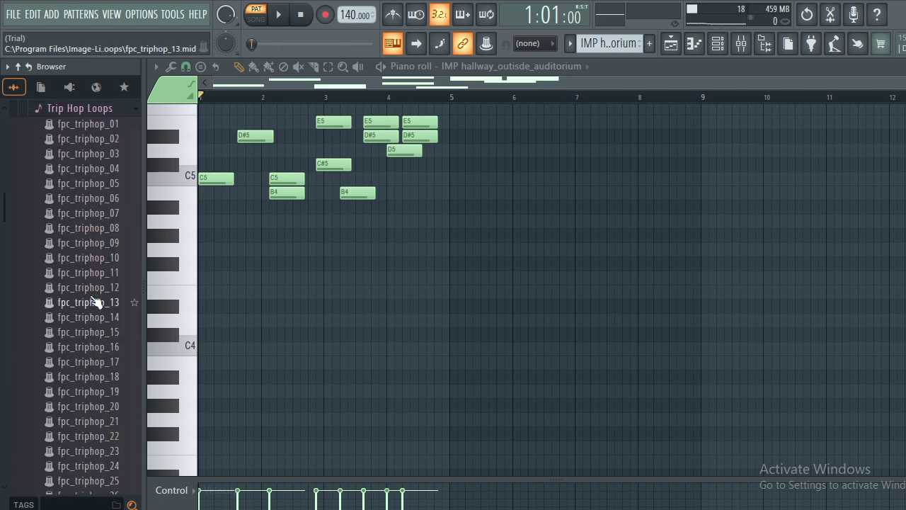
left_click(95, 301)
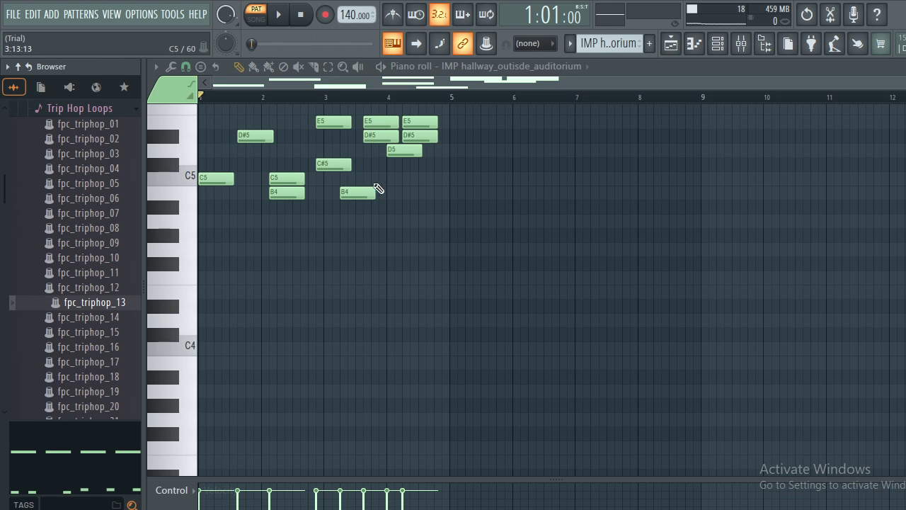
Create a new empty pattern with its default name, and preview the fpc_triphop_11 loop as a reference.
left_click(649, 50)
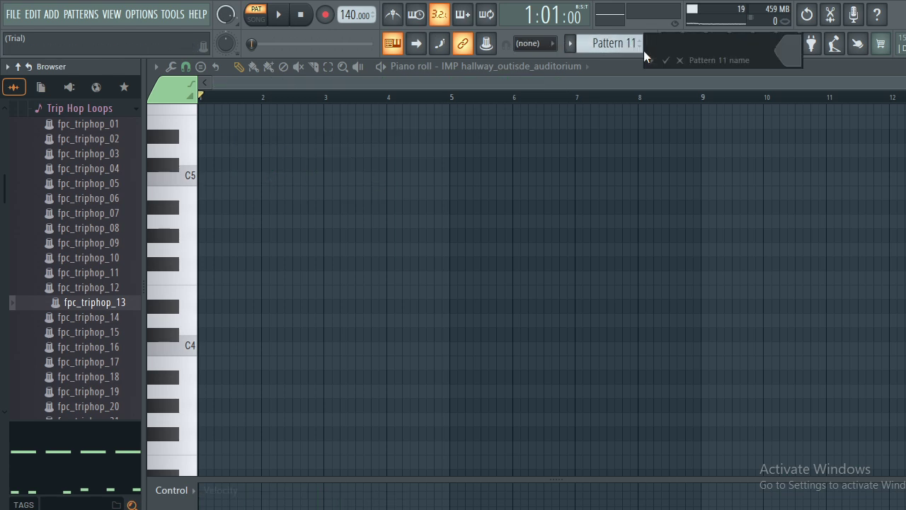
left_click(666, 61)
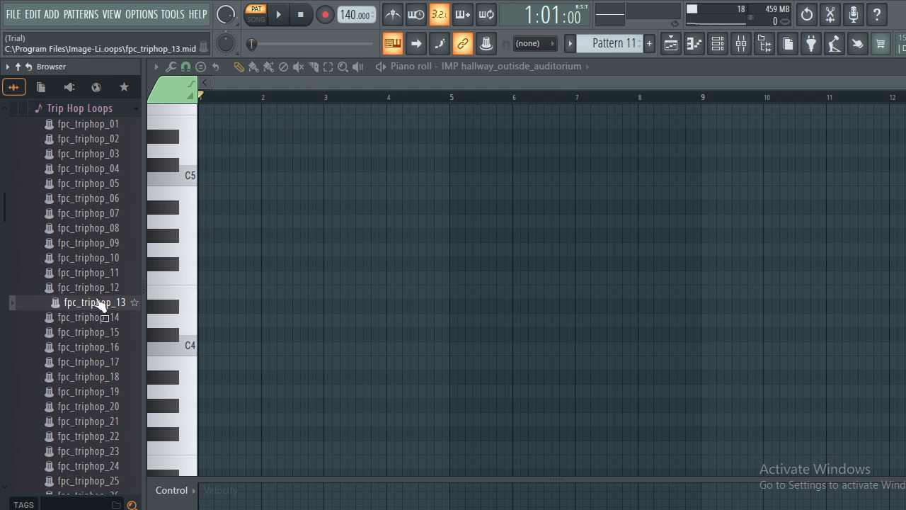
left_click(77, 272)
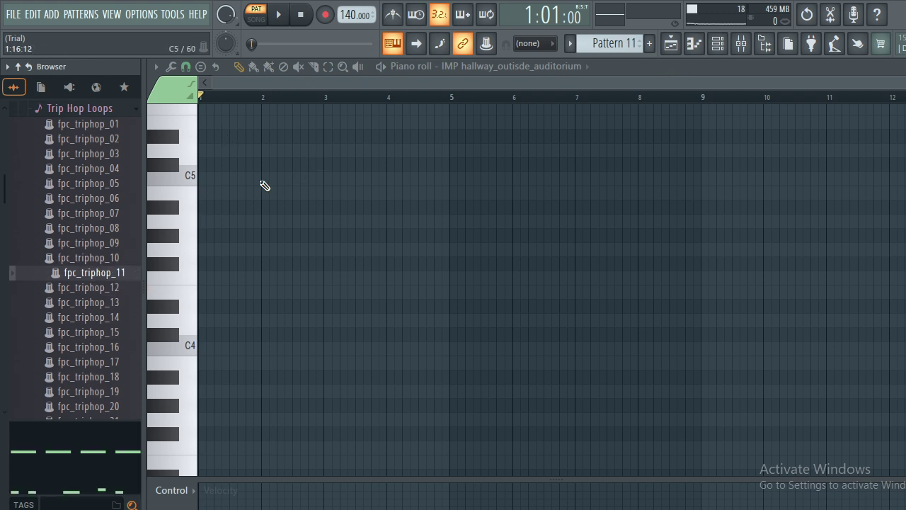
Place a C5 note at the start of bar 1, shorten it to about one bar, and add a matching C5 at bar 2.
left_click(197, 182)
left_click(200, 182)
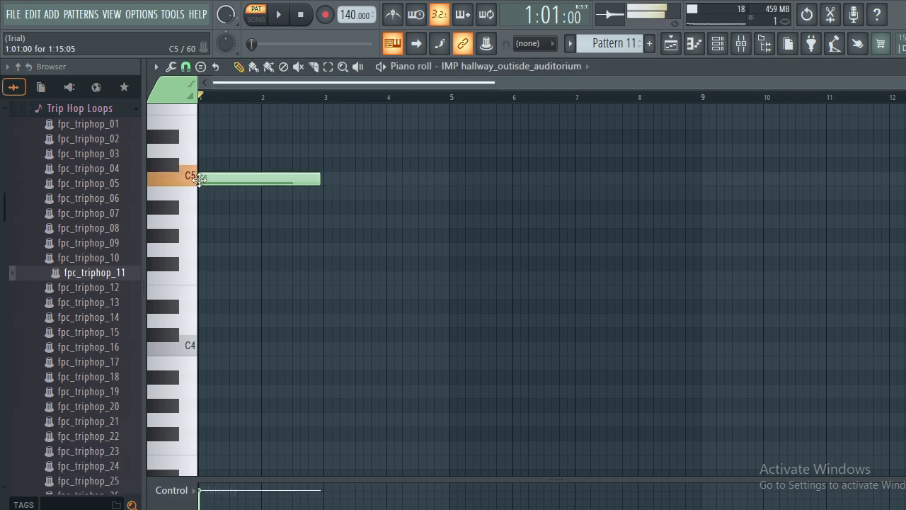
left_click(72, 289)
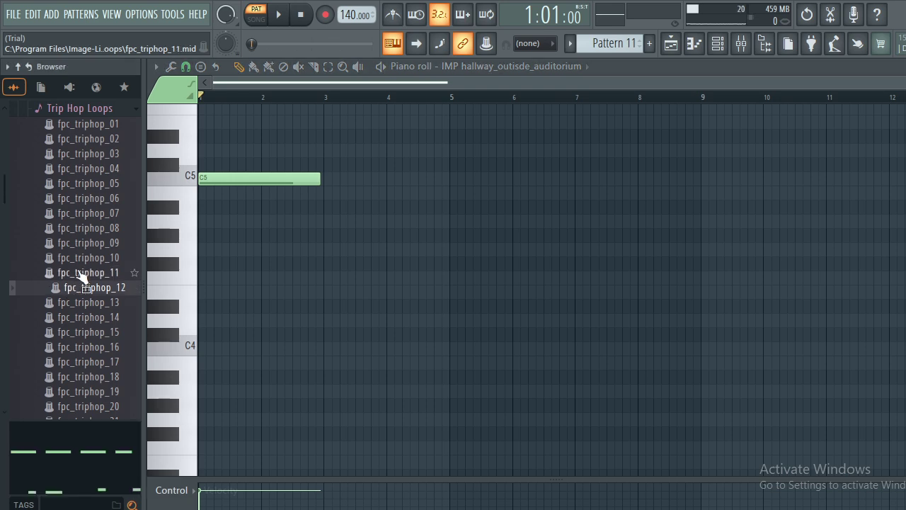
left_click(81, 274)
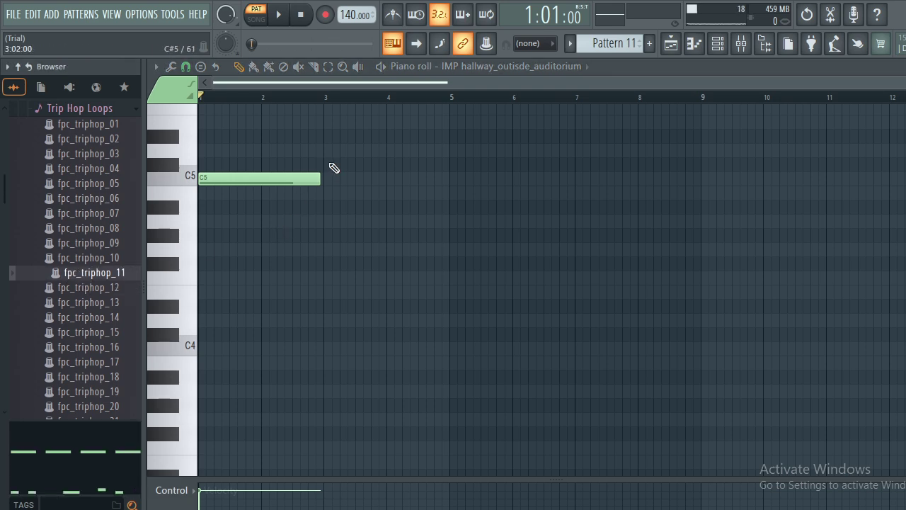
left_click_drag(315, 179, 266, 178)
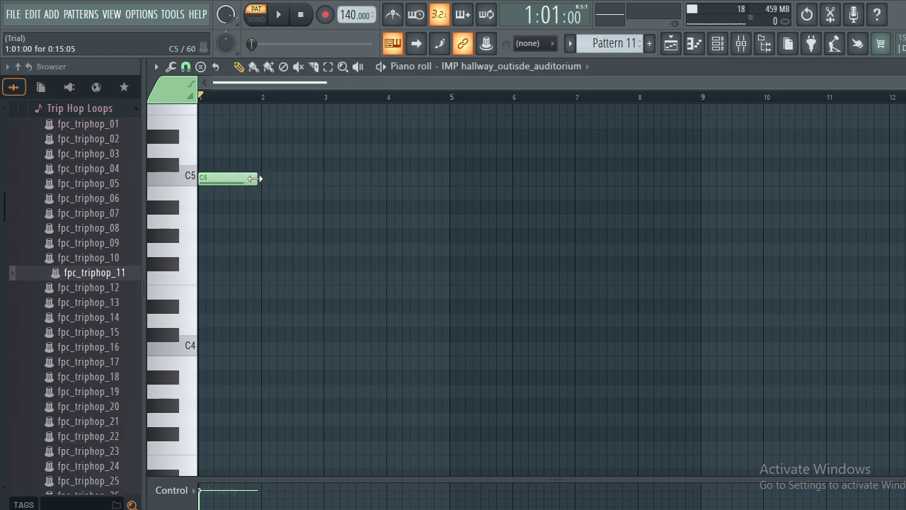
left_click(265, 181)
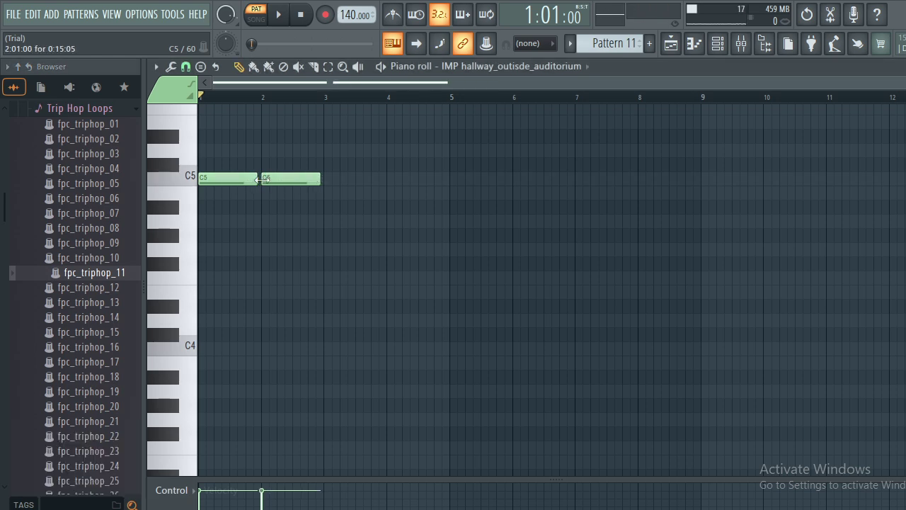
Trim the second C5's start and shift it slightly later, and replace the first C5 with an equally short one starting at 1:03.
left_click(96, 278)
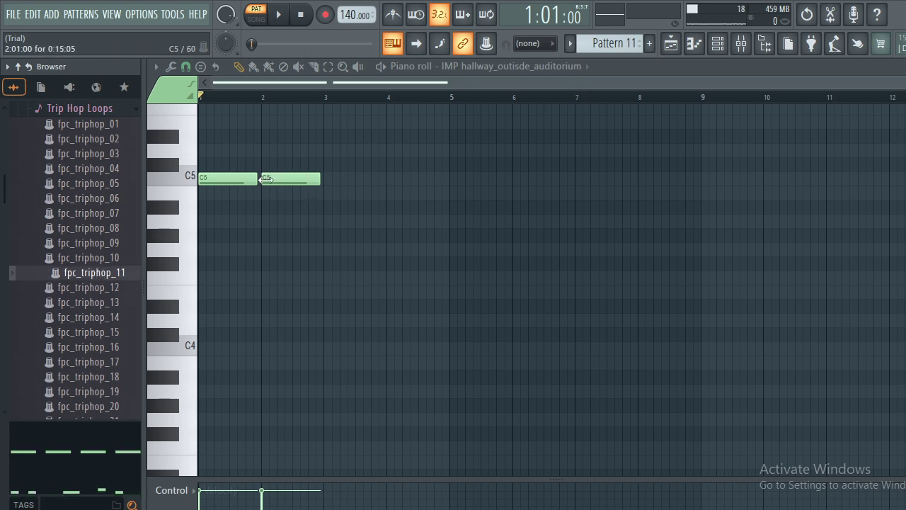
left_click_drag(266, 179, 269, 180)
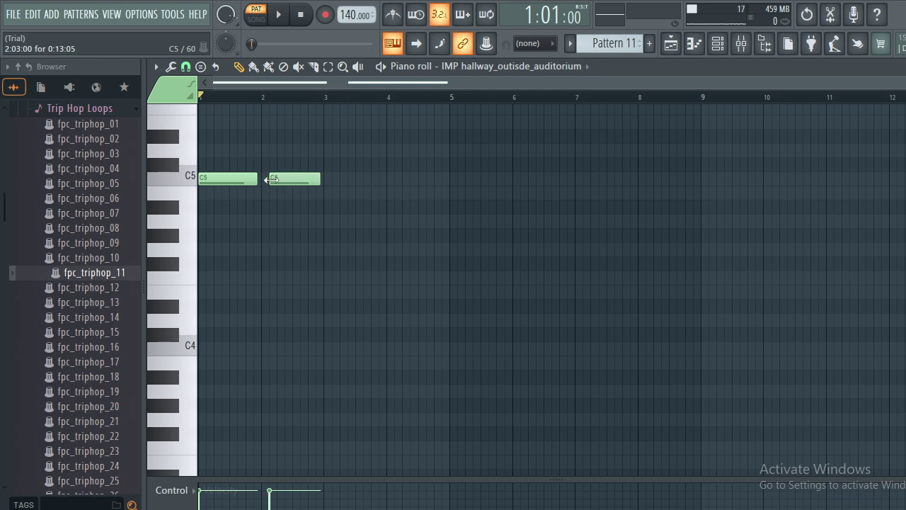
left_click_drag(289, 179, 296, 179)
right_click(222, 181)
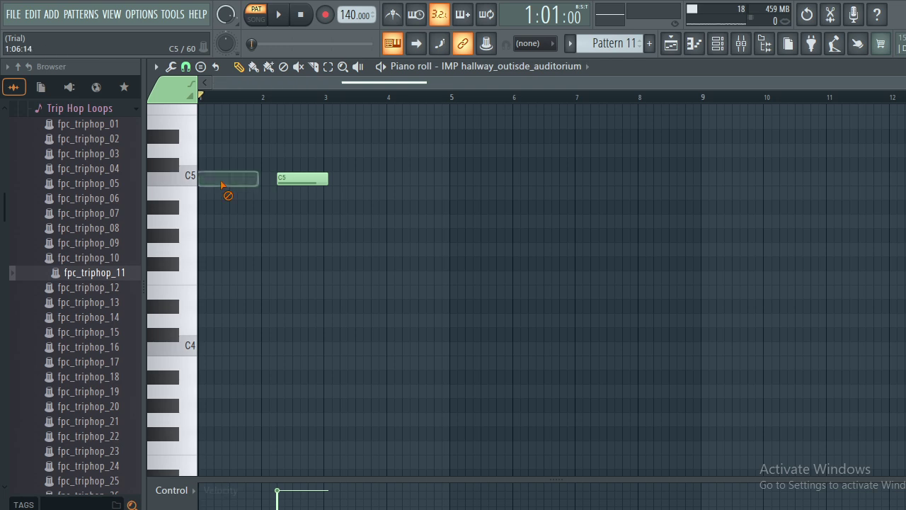
left_click(225, 179)
left_click_drag(246, 179, 232, 177)
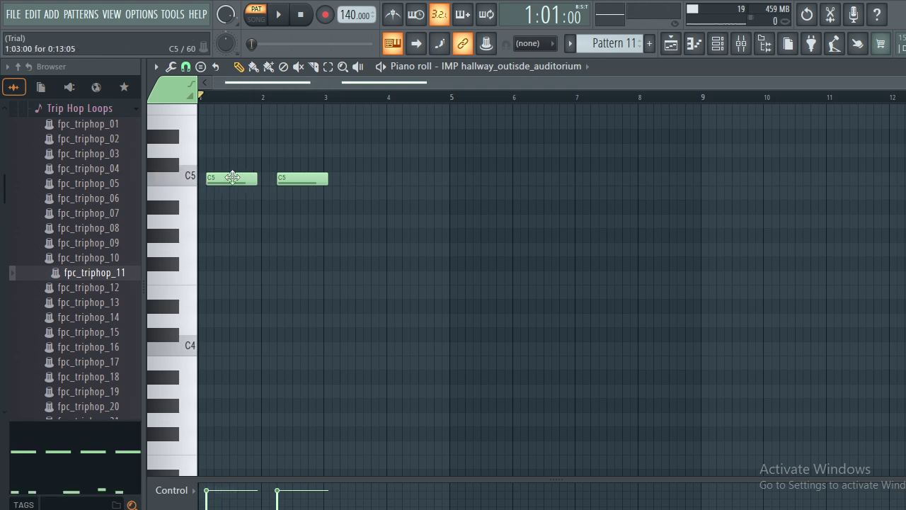
left_click(232, 177)
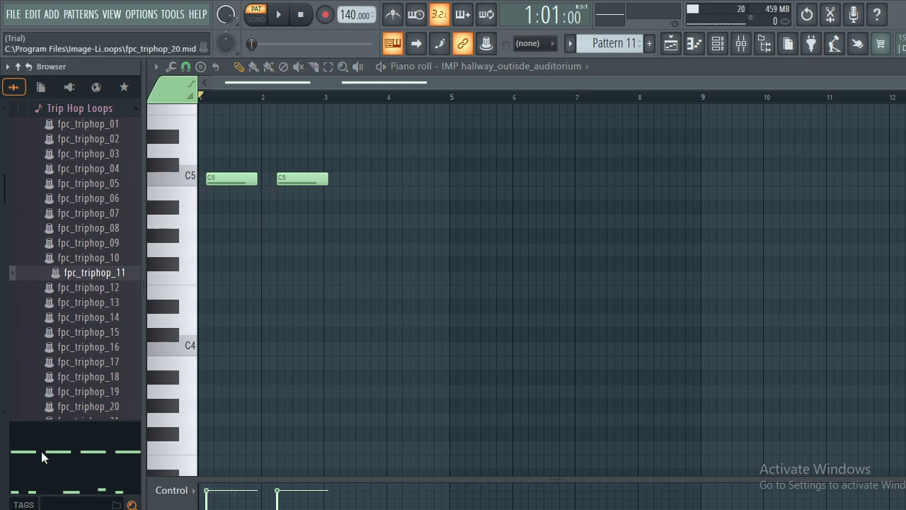
Transpose the alternating C5 and D5 notes down to G#4 and A#4, and play the pattern.
left_click(278, 296)
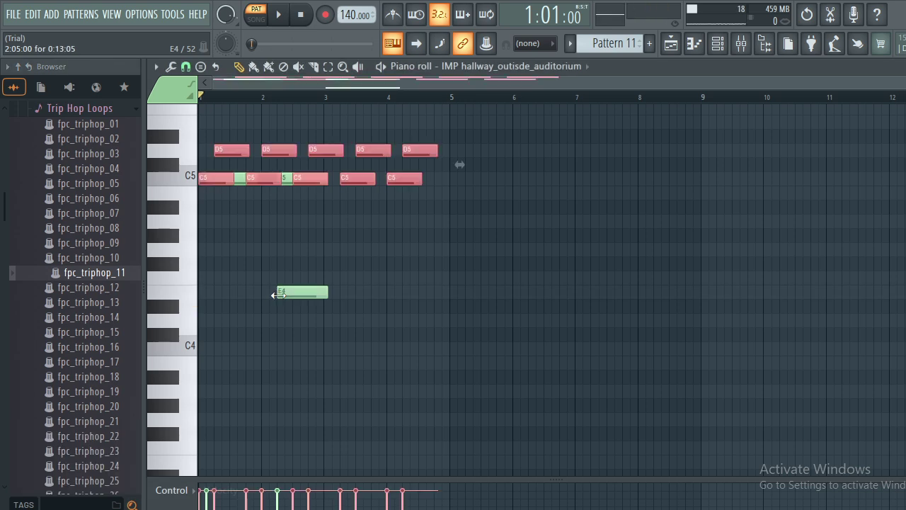
key("Down")
key("Down")
key("Down")
key("Down")
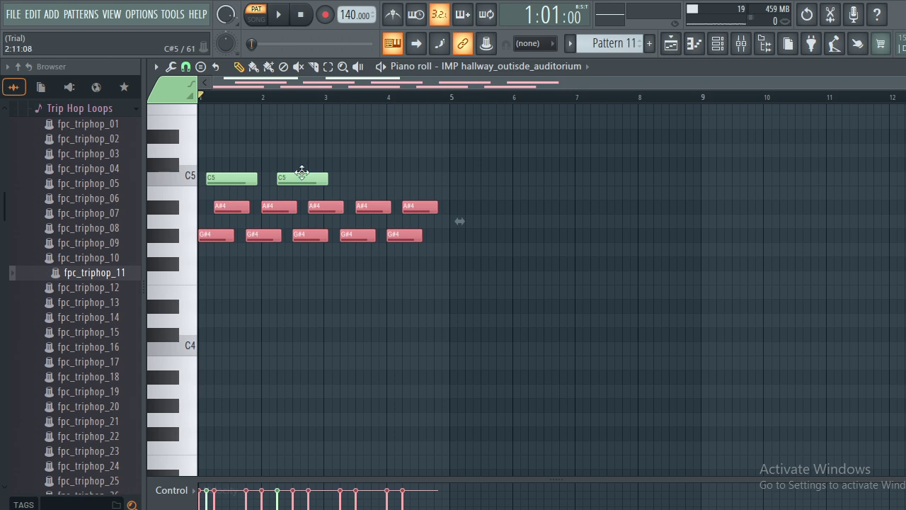
key("space")
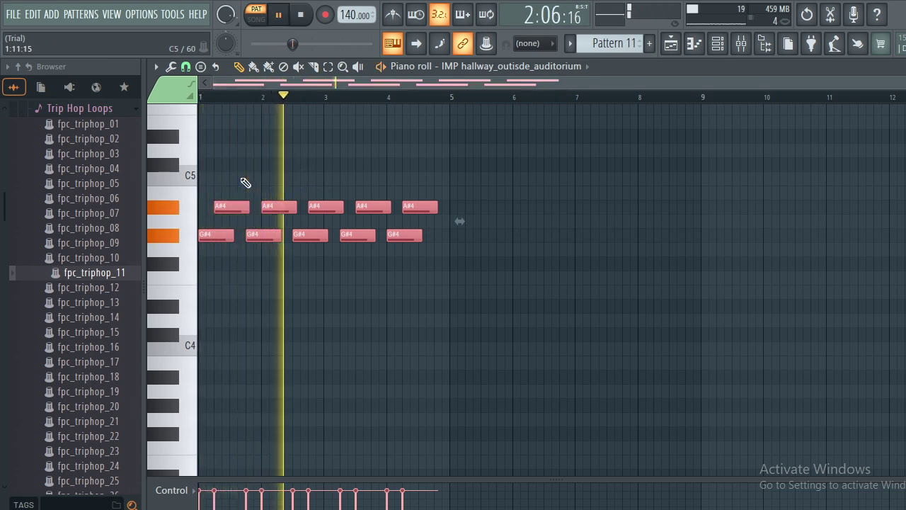
Transpose the two-note sequence up to C5 and D5, and back down to A#4 and C5 while it plays.
key("Up")
key("Up")
key("Up")
key("Up")
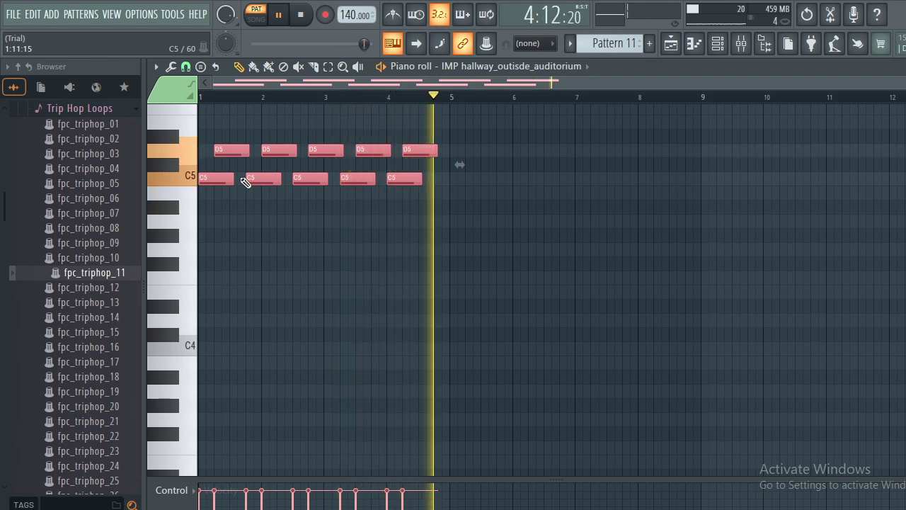
key("Down")
key("Down")
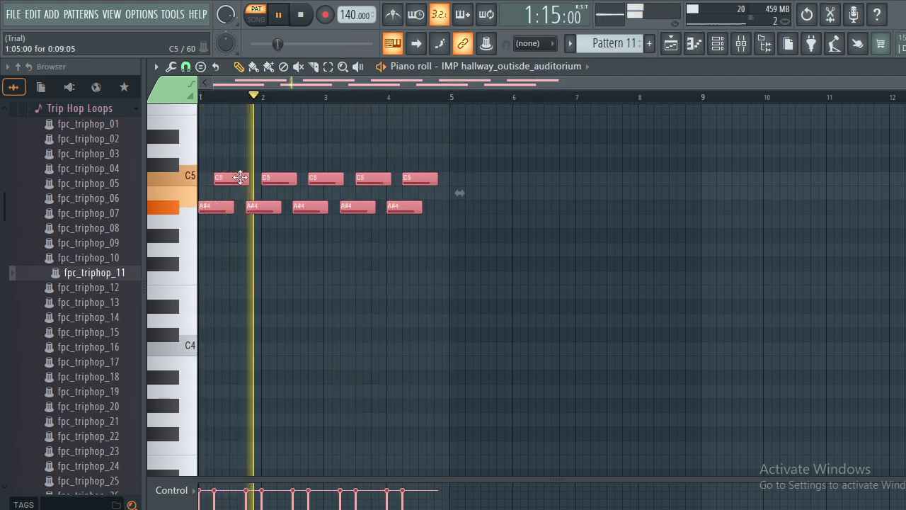
Lower the whole note sequence to C4 and D4 during playback.
key("Down")
key("Down")
key("Down")
key("Down")
key("Down")
key("Down")
key("Down")
key("Down")
key("Down")
key("Down")
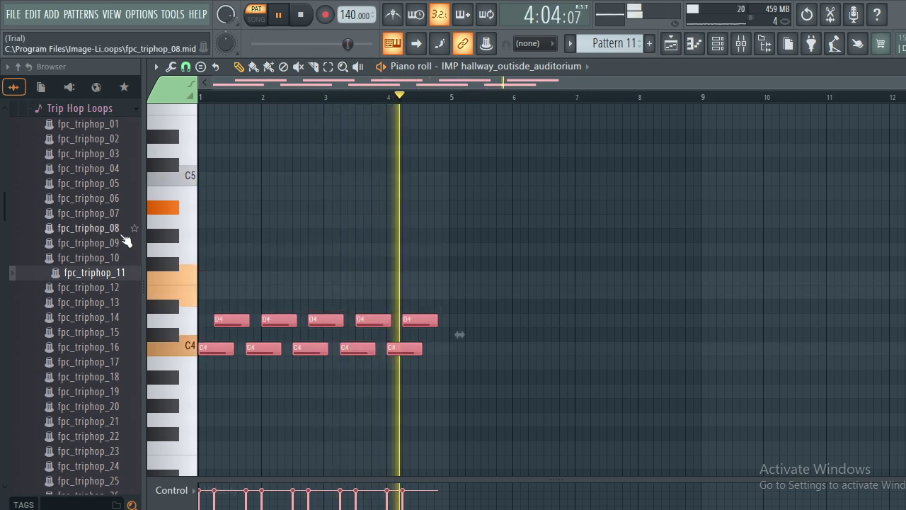
Preview the fpc_triphop_10 loop and send it to the selected channel in Pattern 11.
left_click(60, 261)
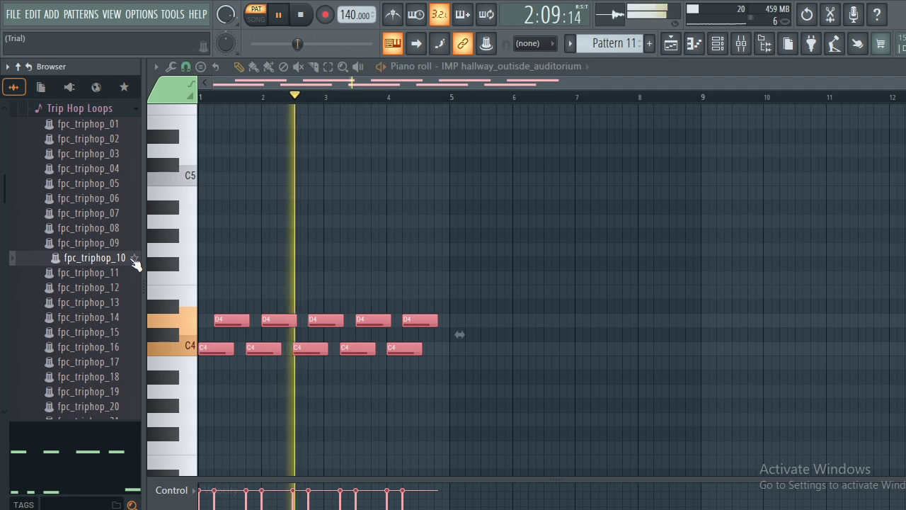
right_click(83, 262)
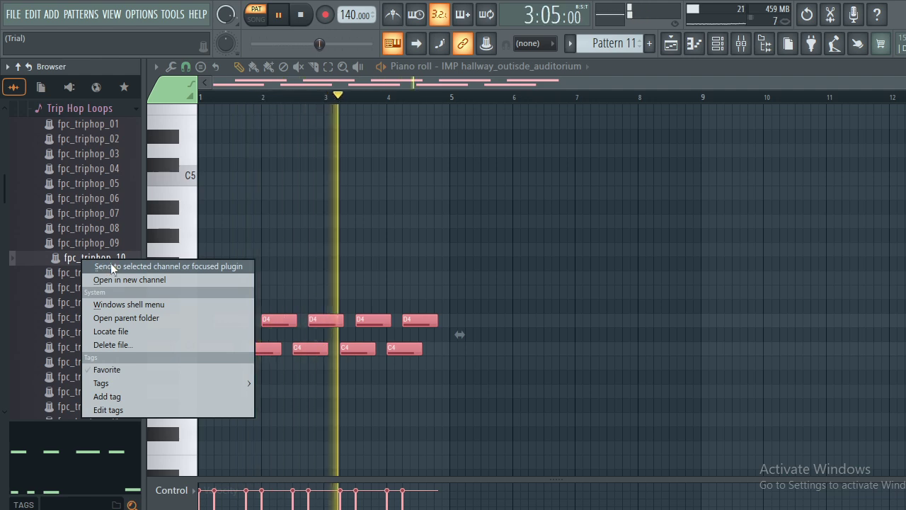
left_click(105, 268)
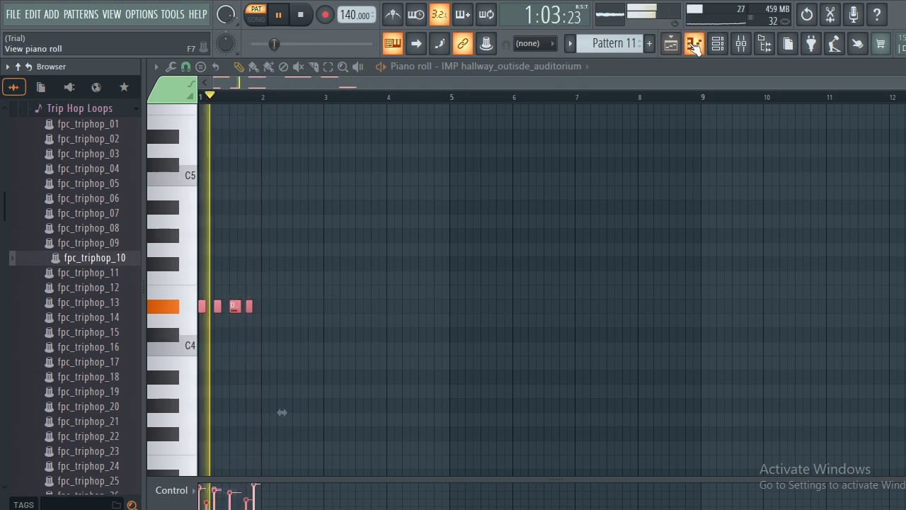
Lay four Pattern 11 clips end to end on Track 10 of the playlist, covering bars 1 to 4.
left_click(671, 44)
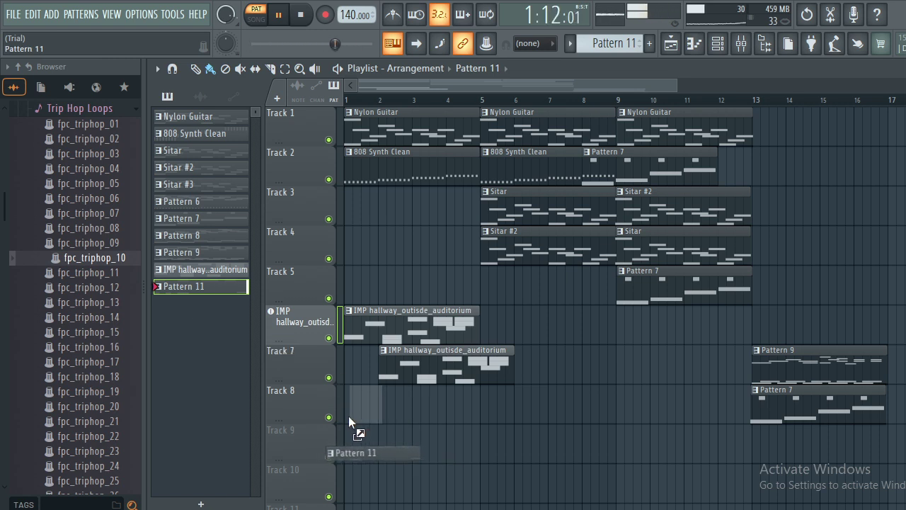
scroll(357, 495, "down", 3)
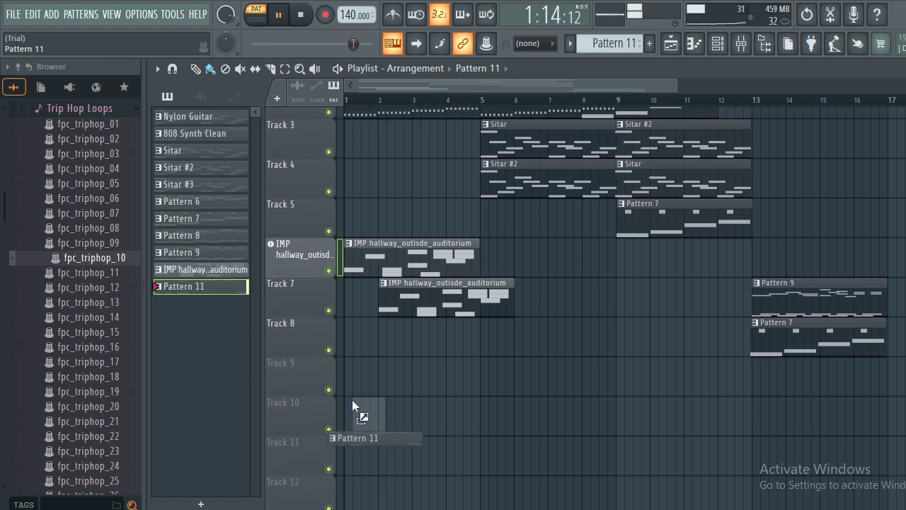
left_click(350, 401)
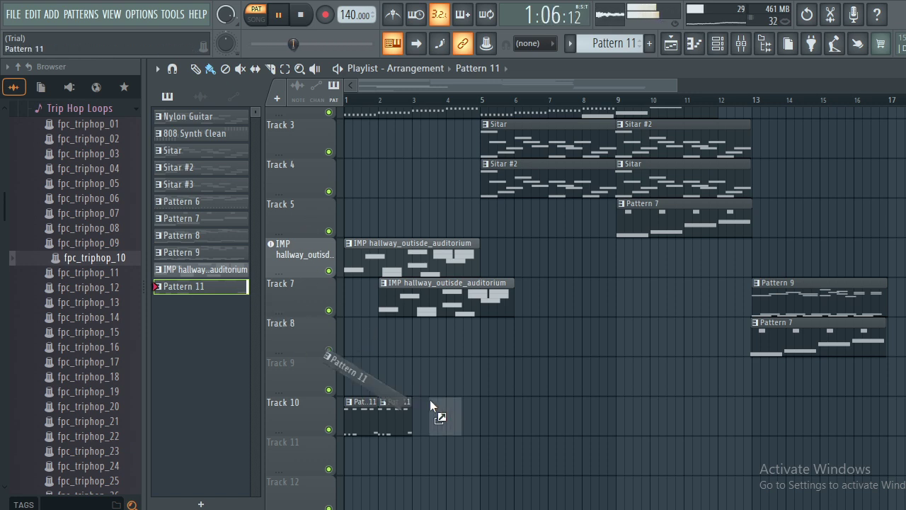
left_click_drag(429, 399, 411, 402)
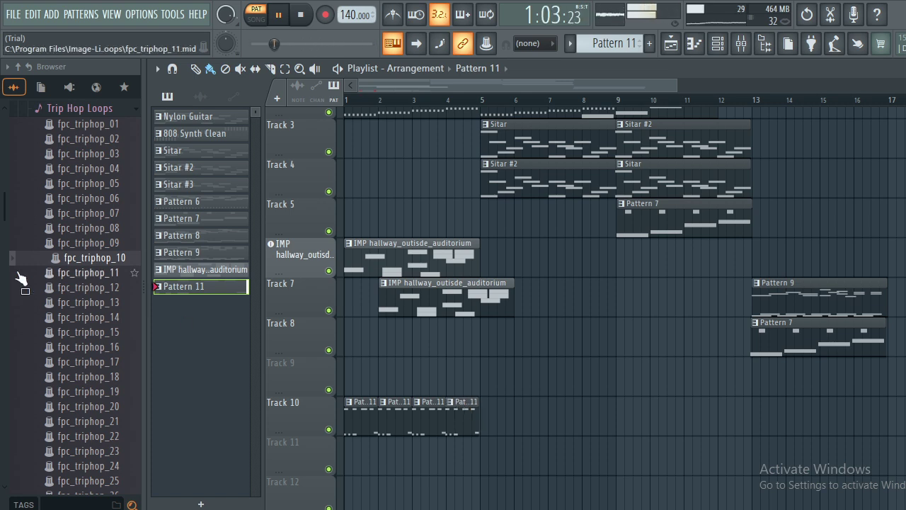
Replace Pattern 11's notes by sending the fpc_triphop_11 loop to the selected channel.
left_click(47, 276)
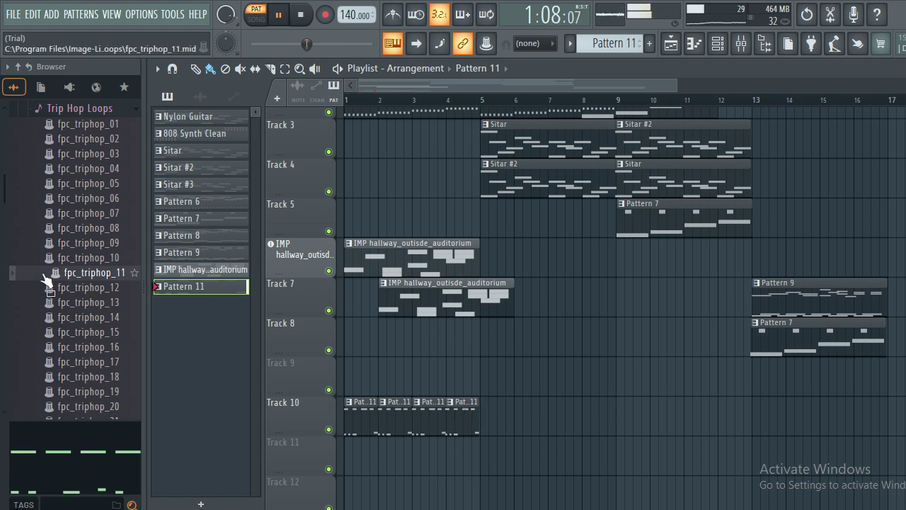
right_click(118, 274)
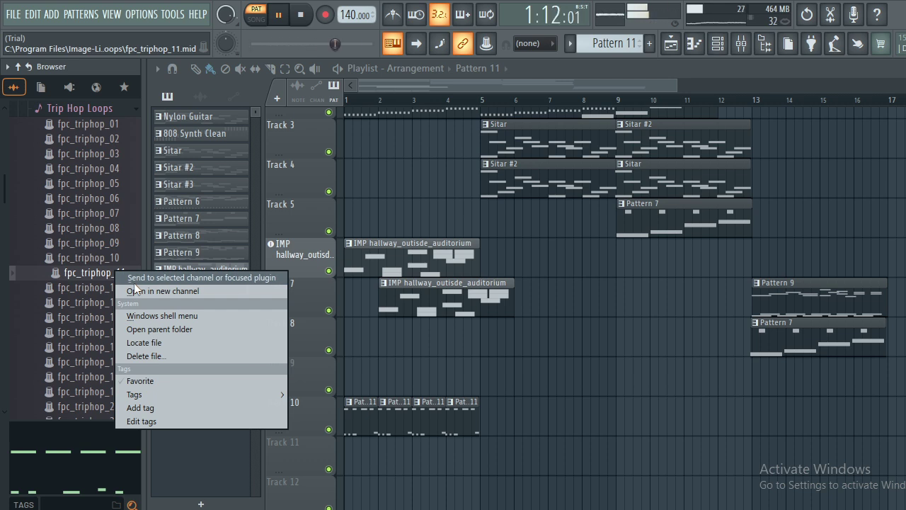
left_click(134, 283)
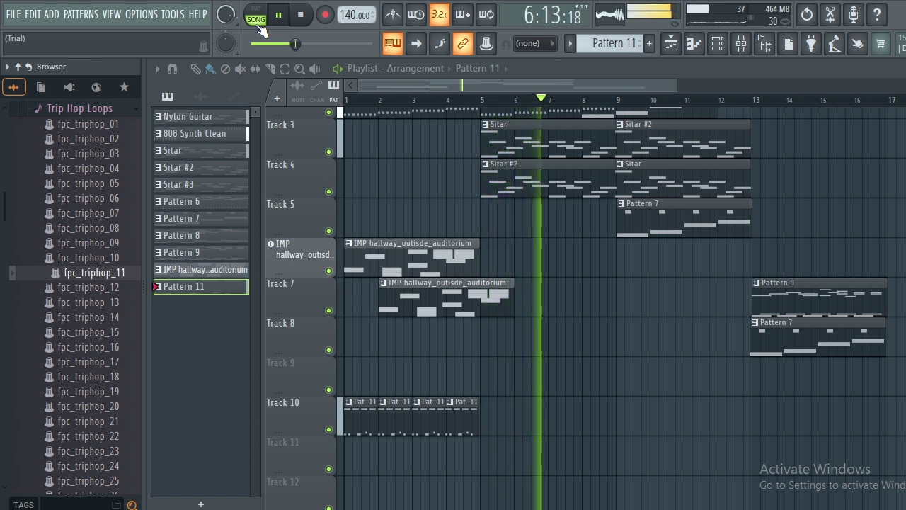
Add a fifth Pattern 11 clip just after the start of bar 5 on Track 10, trimmed to end at bar 6.
right_click(196, 287)
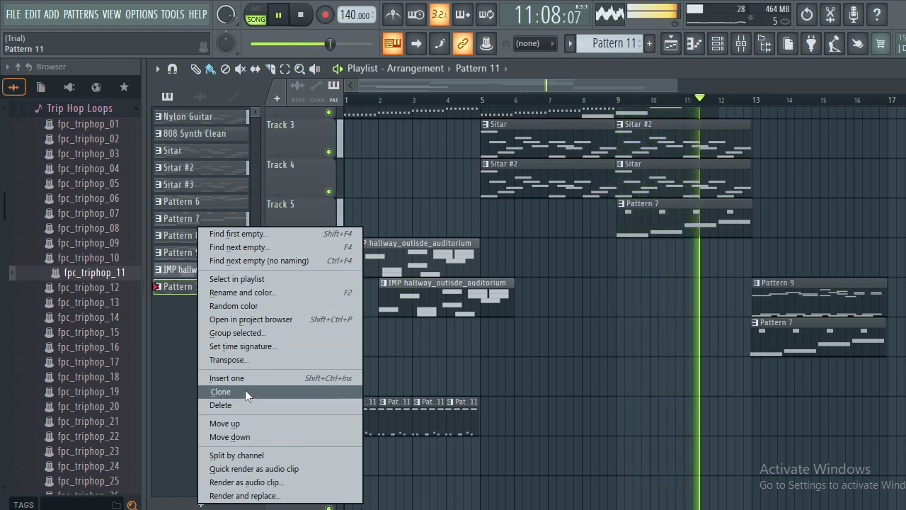
left_click(172, 354)
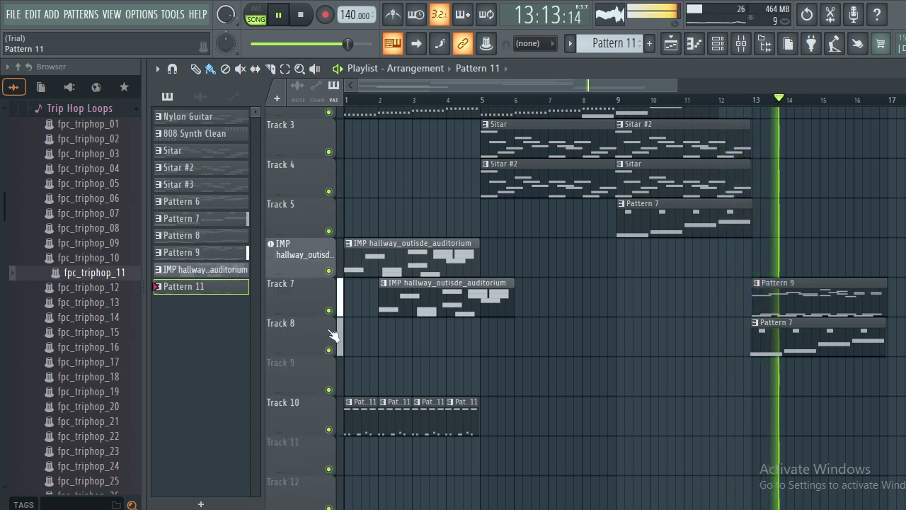
left_click(487, 403)
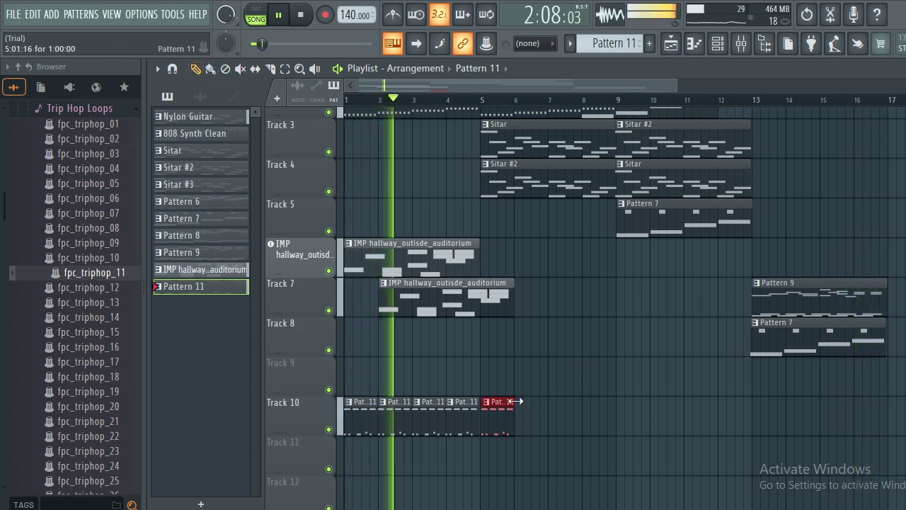
left_click(518, 401)
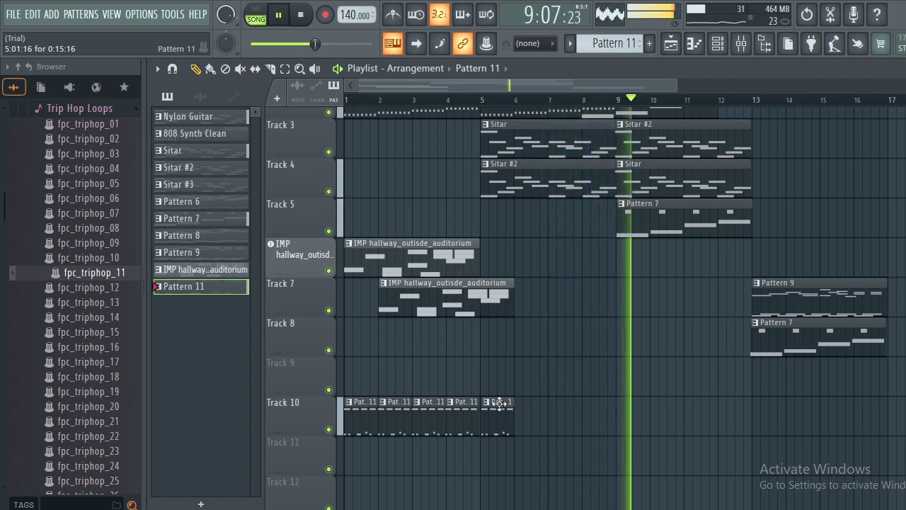
Insert one empty track above the Pattern 11 clips so that they move down to Track 11.
right_click(322, 409)
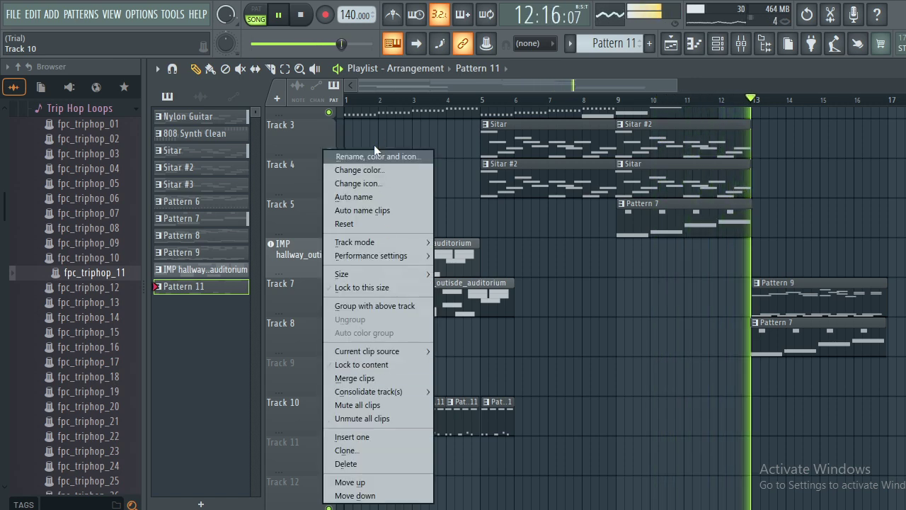
mouse_move(370, 244)
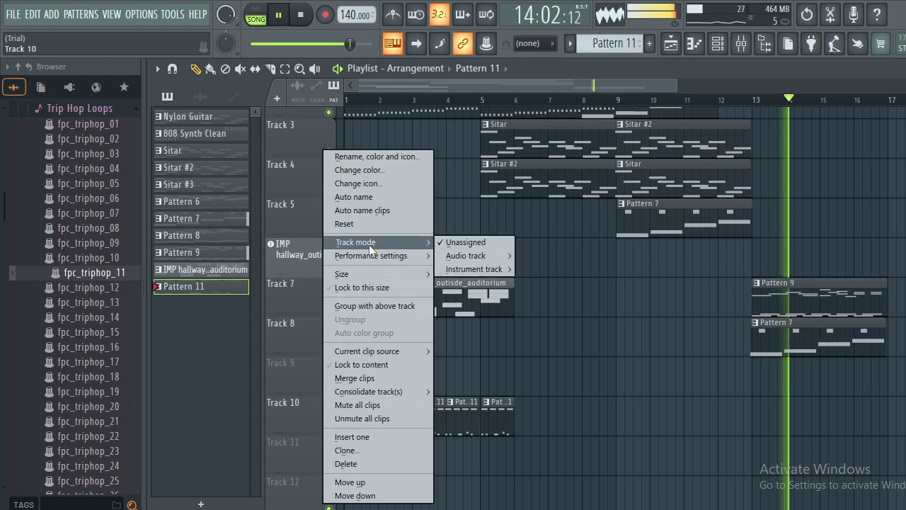
mouse_move(452, 253)
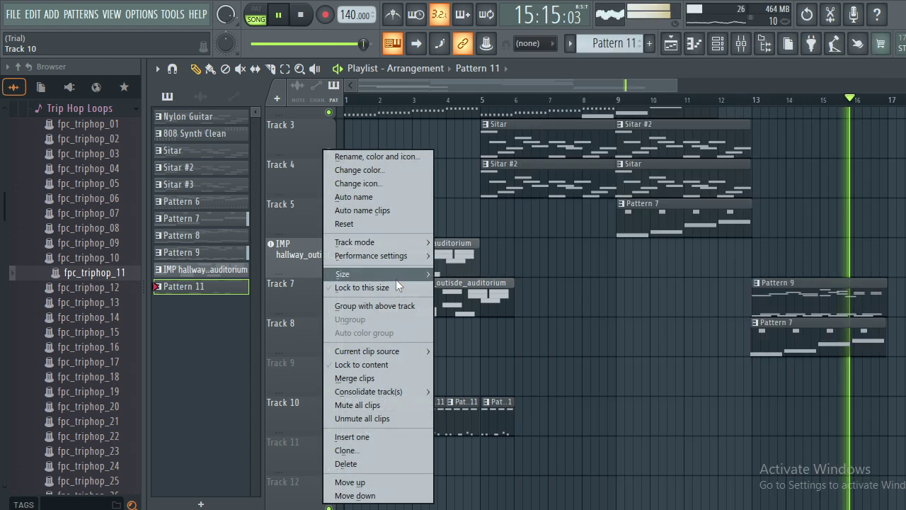
mouse_move(396, 279)
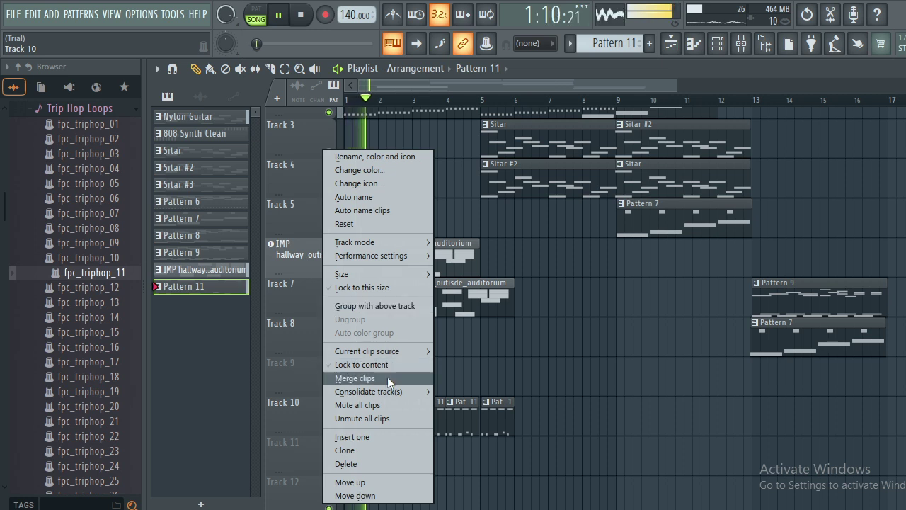
left_click(377, 439)
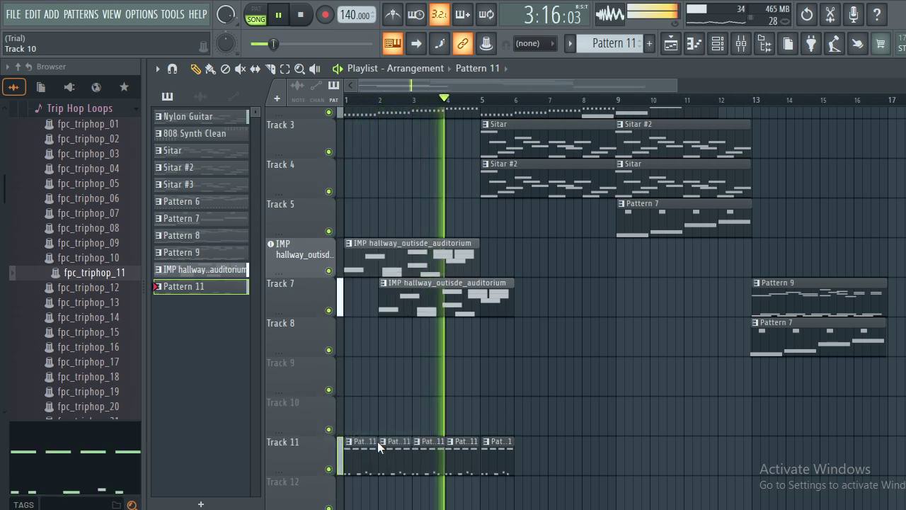
Open the fpc_triphop_18 loop in a new channel and close the sampler window.
left_click(94, 376)
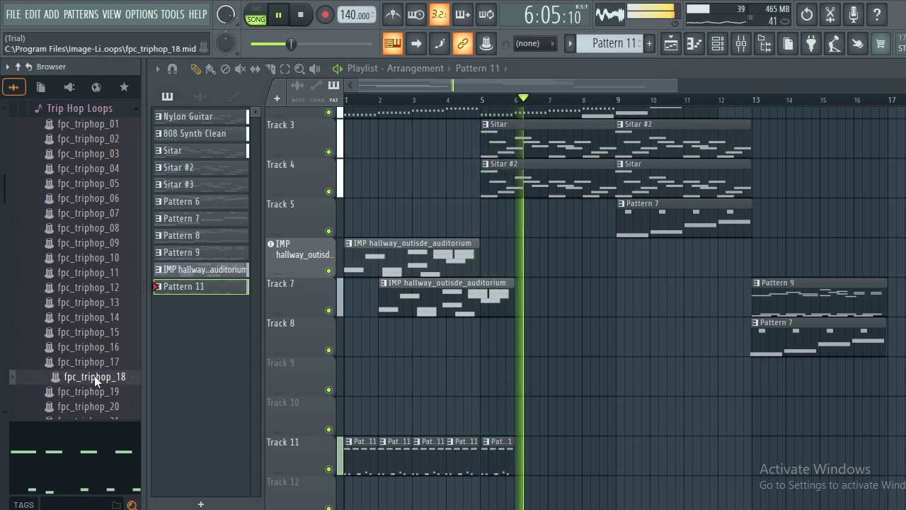
right_click(95, 377)
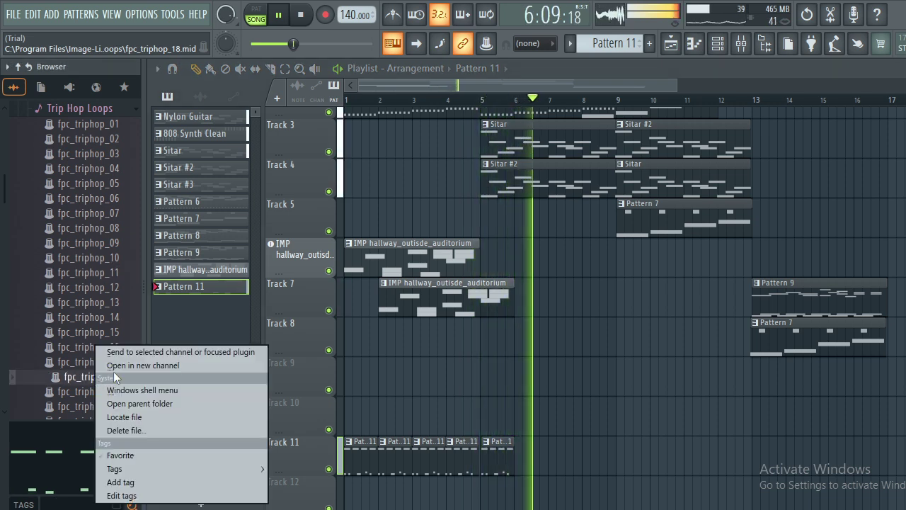
left_click(176, 365)
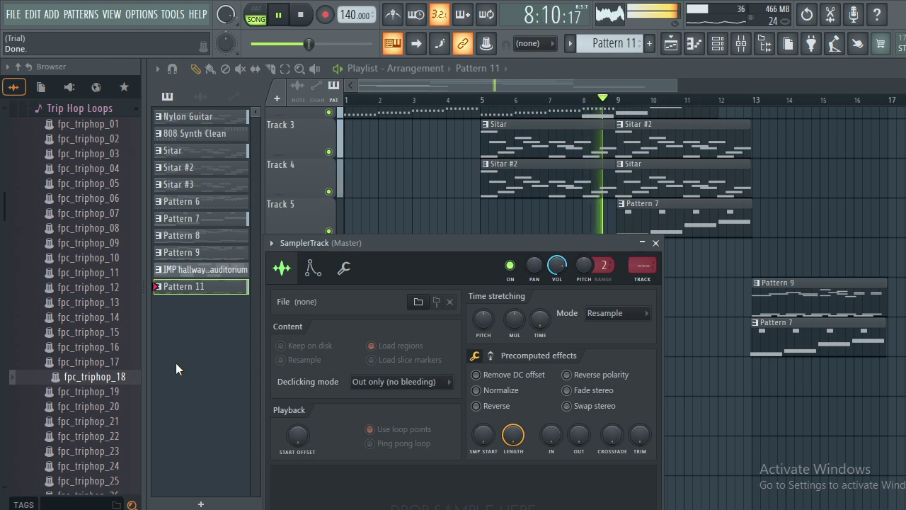
left_click(656, 243)
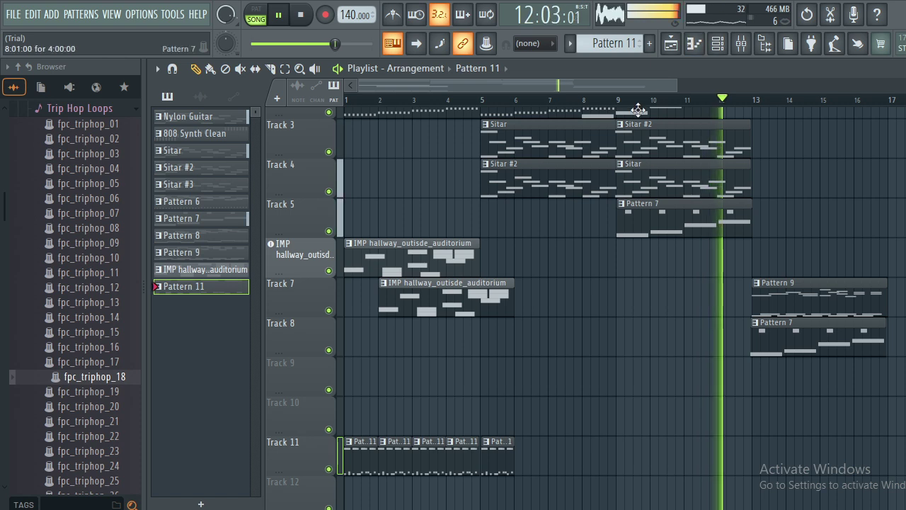
Select the 808 Noised channel below FL Keys in the channel rack and load the fpc_triphop_18 notes into it.
left_click(717, 45)
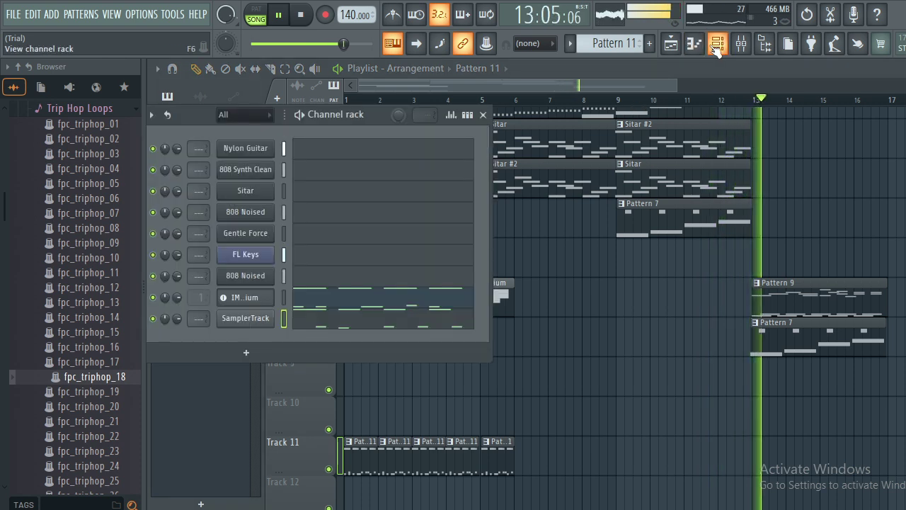
left_click(283, 276)
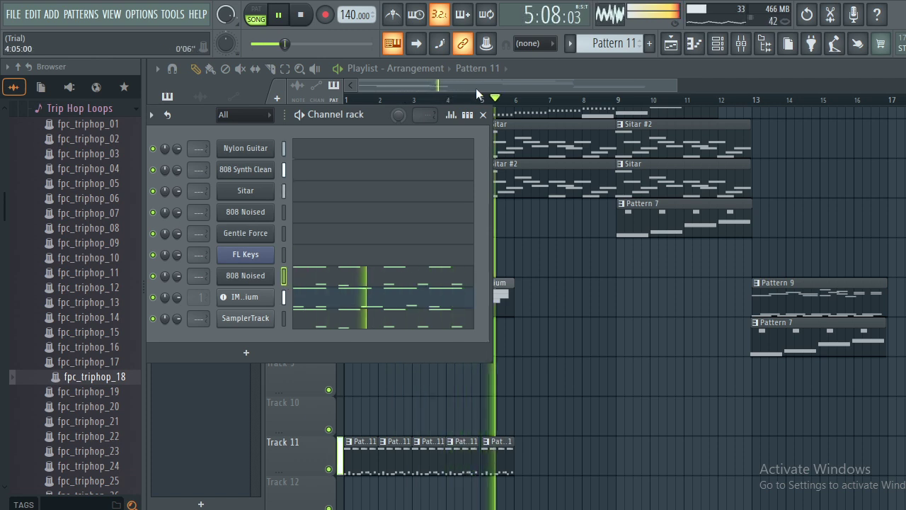
left_click(483, 114)
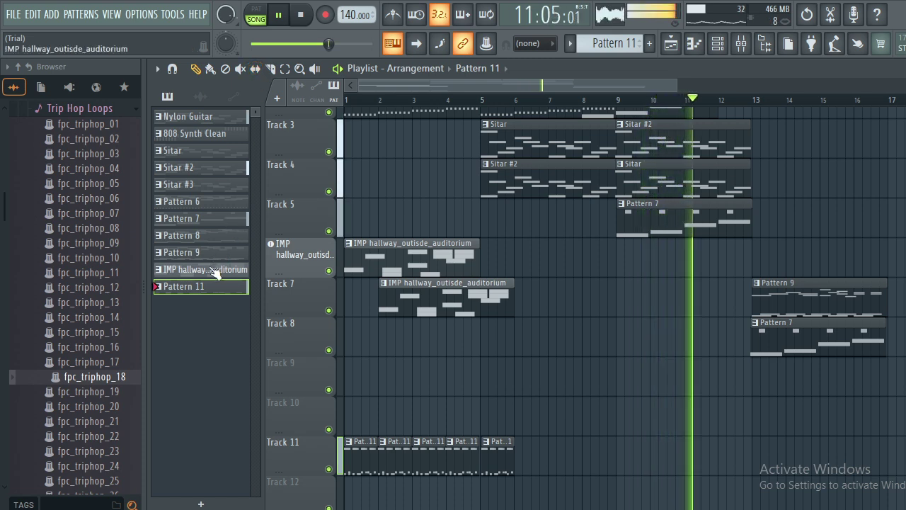
Place an IMP hallway_outisde_auditorium clip at bar 5 on Track 10 and duplicate it twice, filling up to bar 17.
left_click_drag(215, 274, 480, 416)
key("ctrl+b")
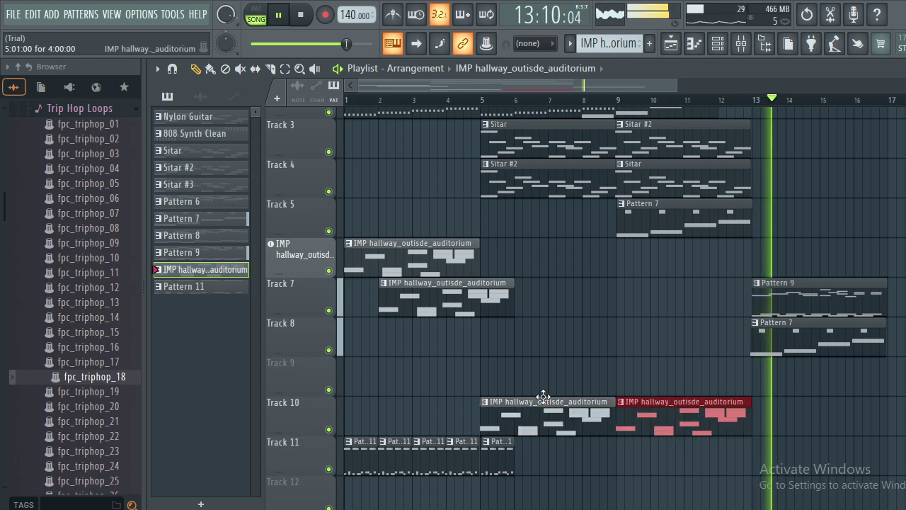
key("ctrl+b")
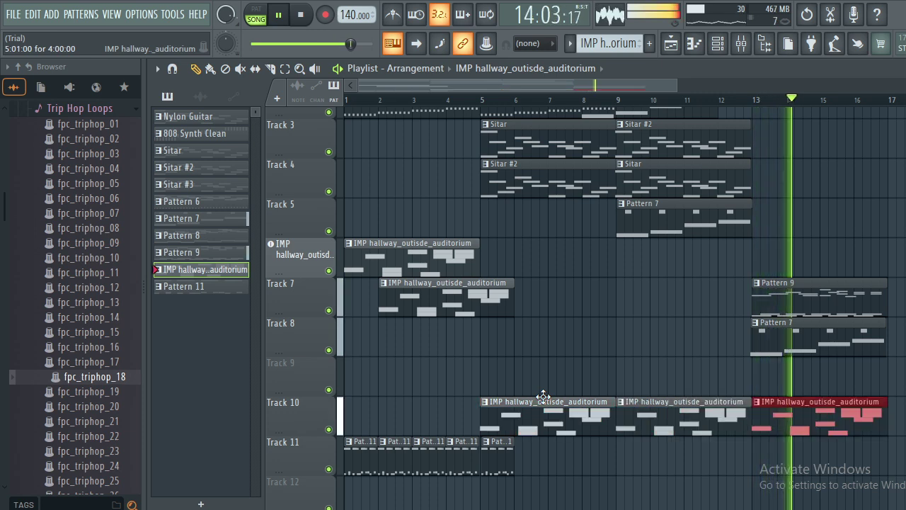
Place a Pattern 11 clip on Track 11 after bar 5 and shift it to start at bar 6.
left_click(201, 287)
left_click(495, 465)
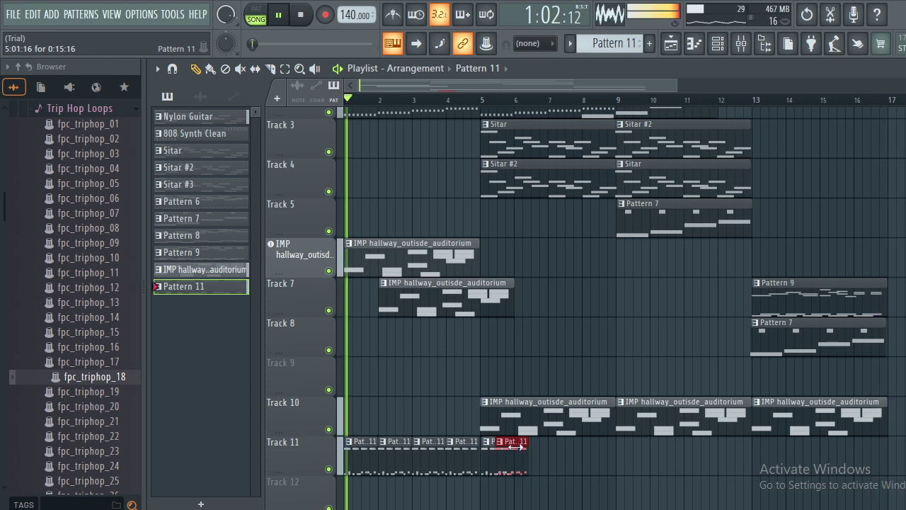
left_click_drag(517, 441, 536, 441)
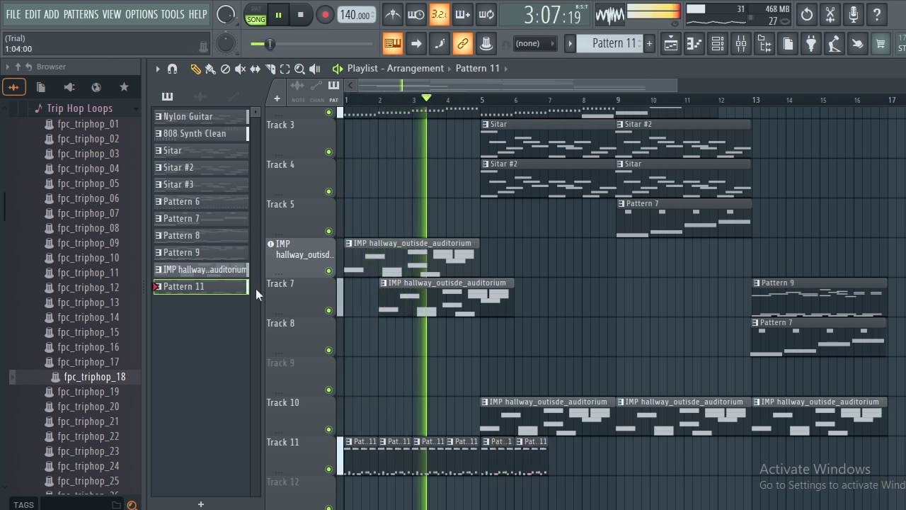
Place a Pattern 11 clip at bar 7 on Track 11 and duplicate it repeatedly to fill up to bar 17.
left_click_drag(191, 294, 549, 424)
key("ctrl+b")
key("ctrl+b")
key("ctrl+b")
key("ctrl+b")
key("ctrl+b")
key("ctrl+b")
key("ctrl+b")
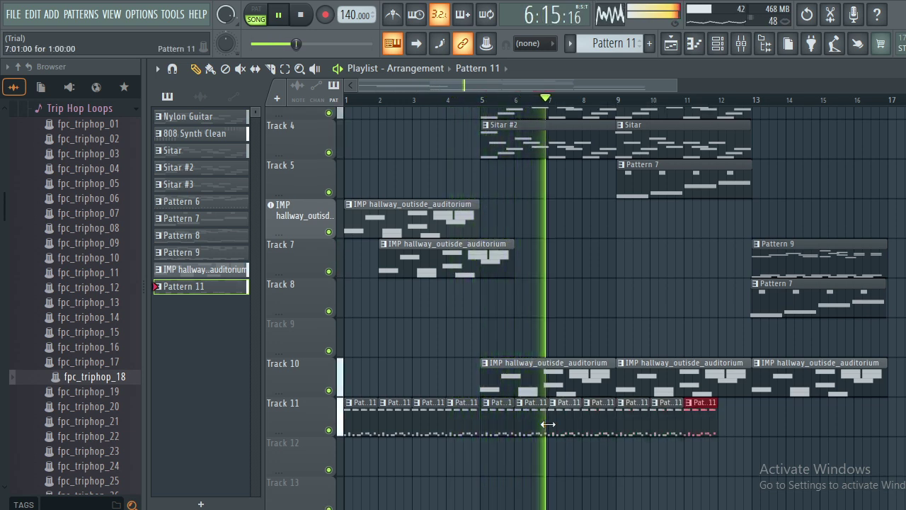
key("ctrl+b")
key("ctrl+b")
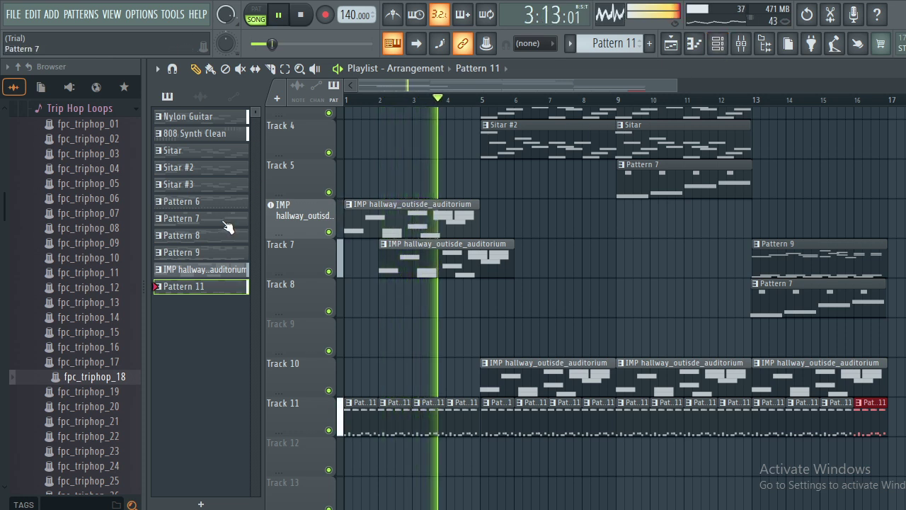
Reorder the pattern list by moving Pattern 7 above Pattern 6 and Nylon Guitar below 808 Synth Clean.
left_click_drag(228, 219, 212, 205)
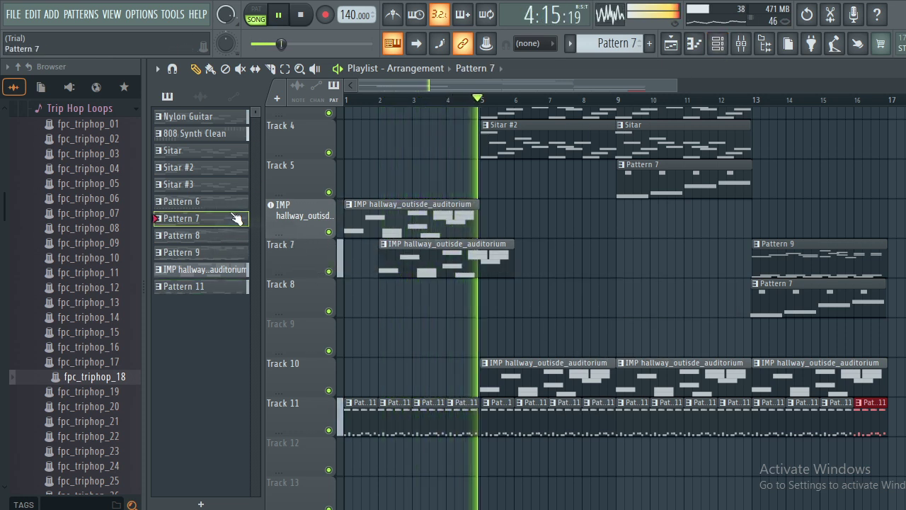
left_click(181, 201)
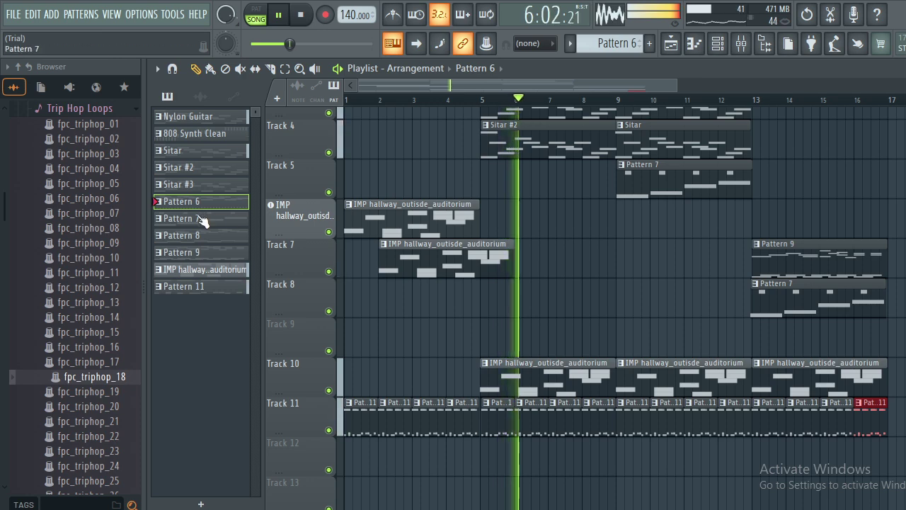
left_click_drag(202, 204, 168, 225)
left_click(192, 117)
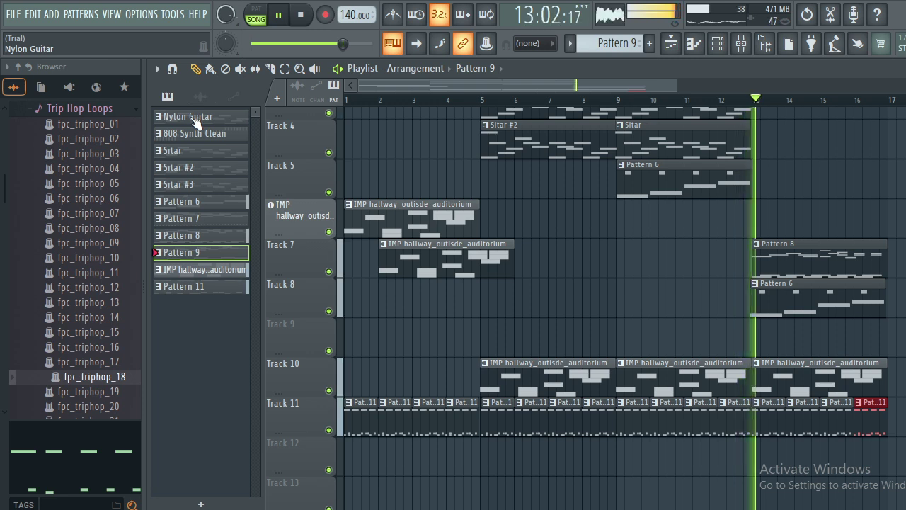
left_click_drag(191, 117, 170, 147)
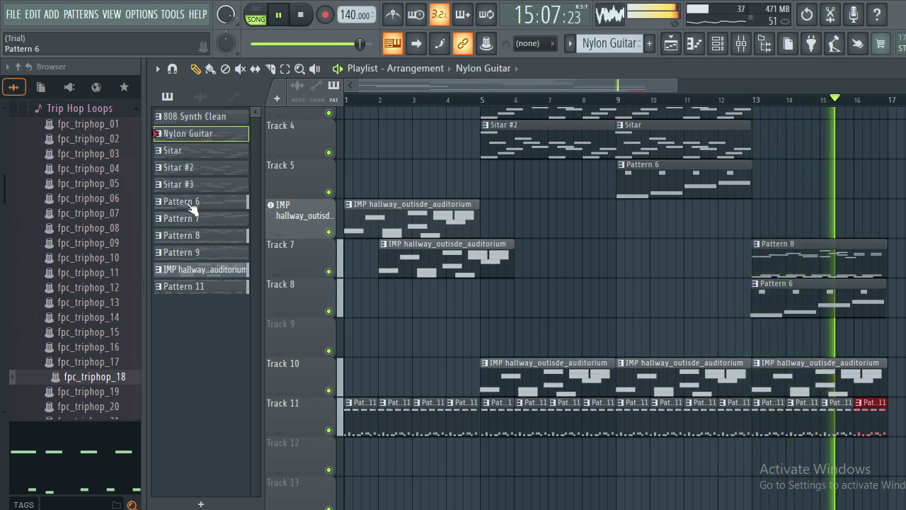
Try Pattern 8 at bar 9 on Track 9, try Pattern 9 there and at bar 13, and remove both clips.
left_click_drag(190, 205, 615, 348)
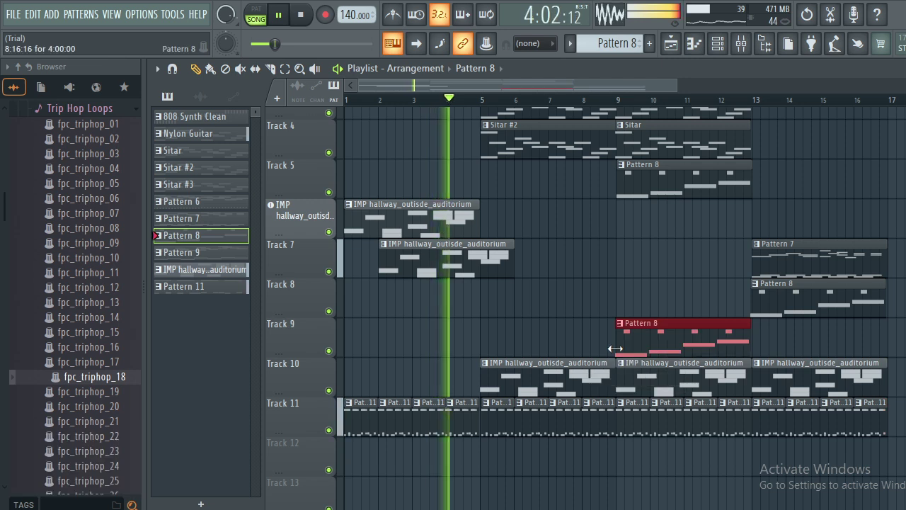
right_click(640, 331)
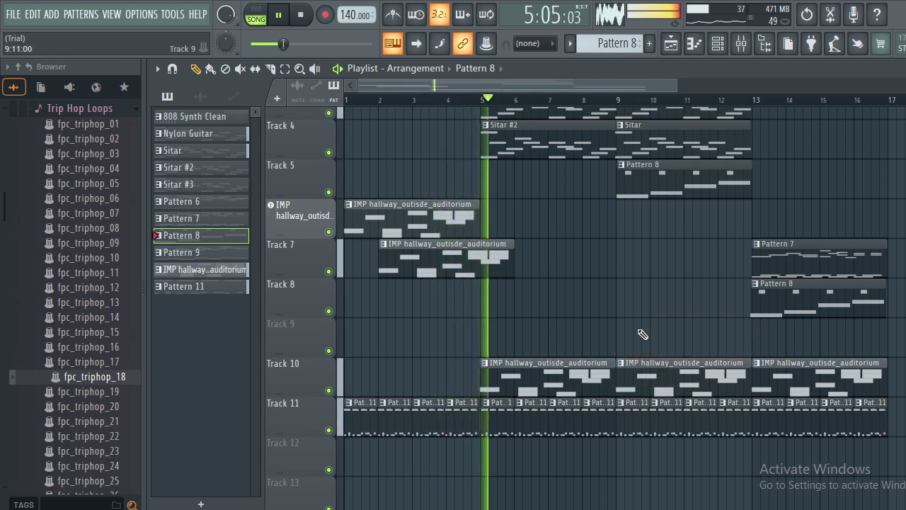
left_click_drag(213, 257, 616, 340)
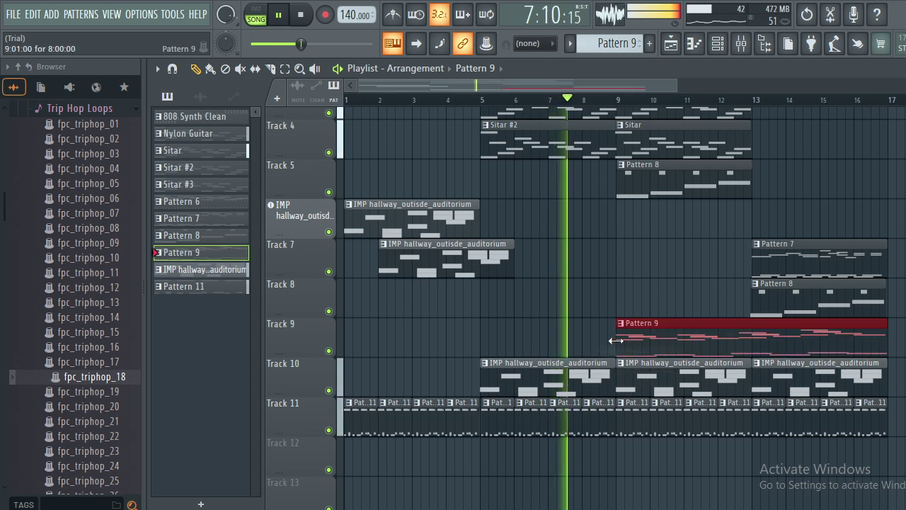
left_click_drag(677, 322, 814, 332)
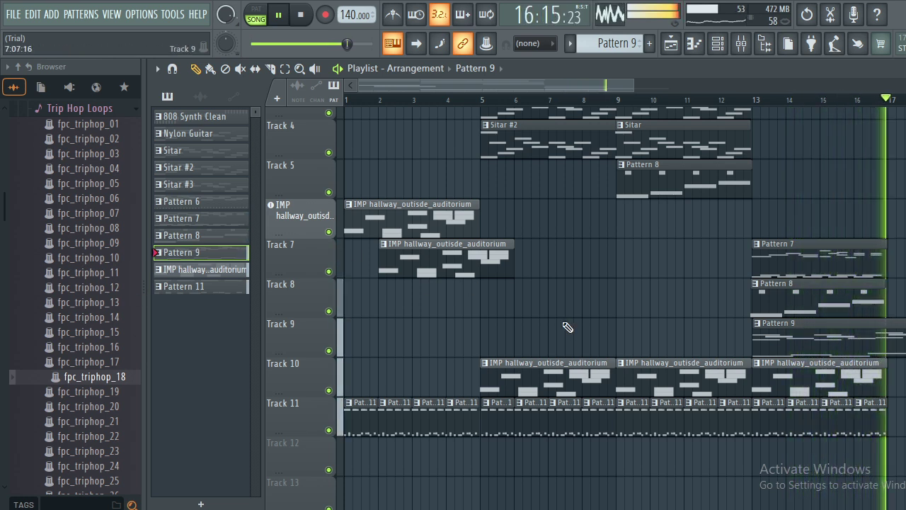
key("ctrl+z")
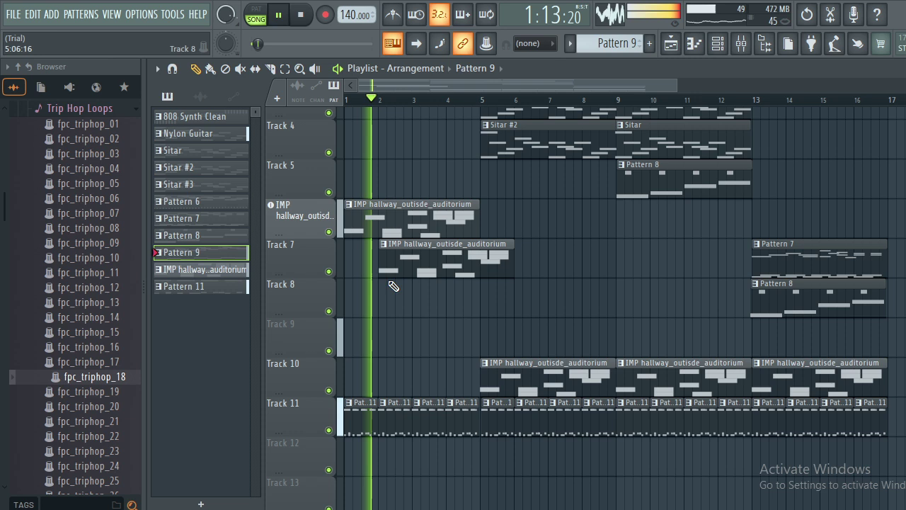
Split Pattern 9 by channel into separate patterns.
right_click(194, 253)
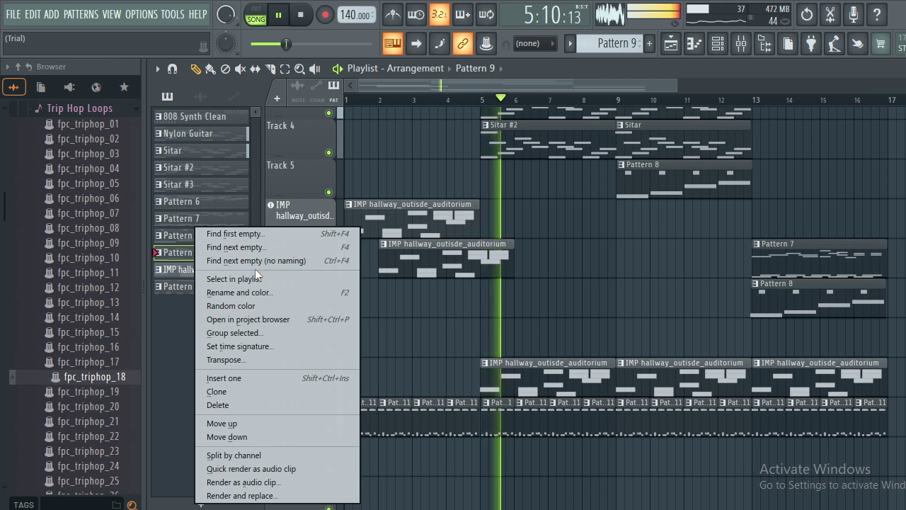
left_click(252, 457)
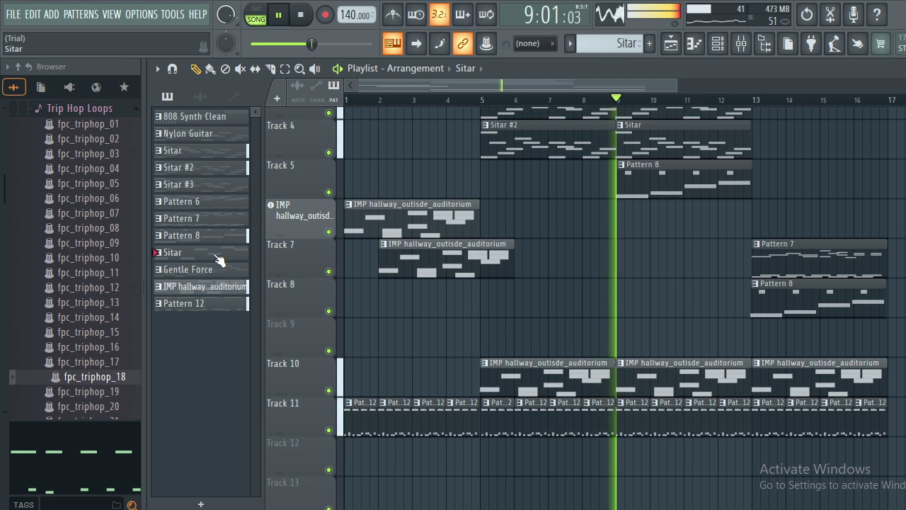
Try the split Sitar pattern on Track 9 at bar 9 and at bar 13, and delete the clip.
left_click_drag(219, 261, 616, 331)
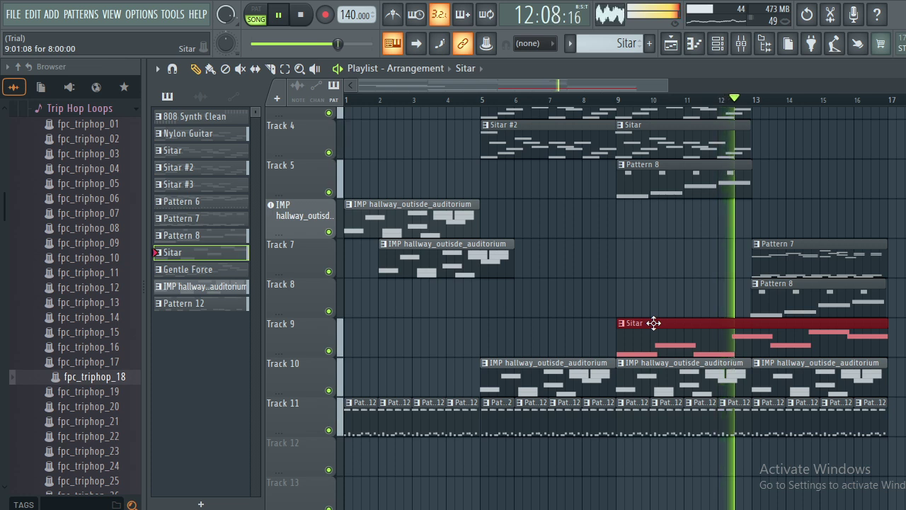
left_click_drag(654, 323, 790, 336)
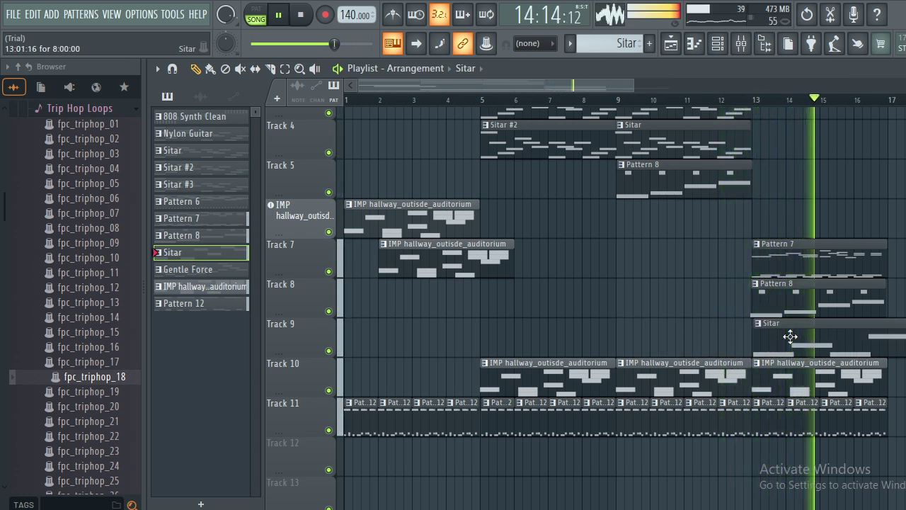
right_click(808, 325)
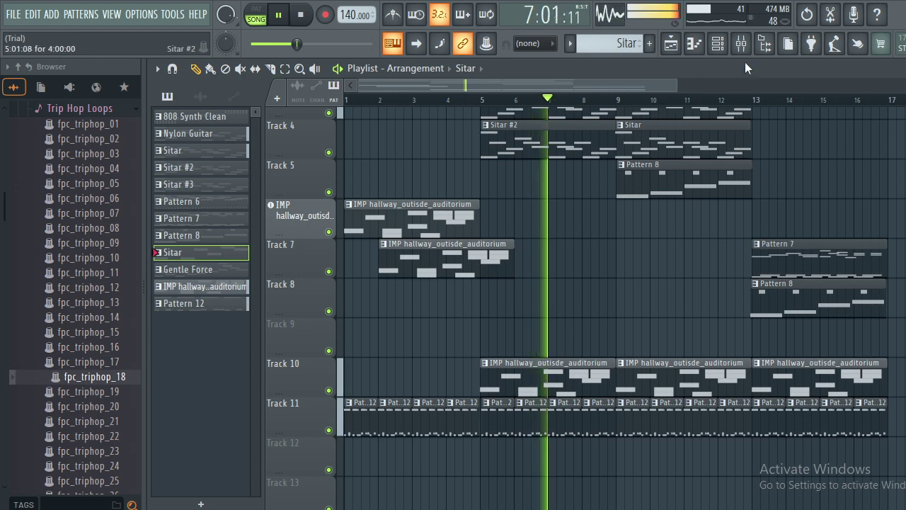
Mute the Nylon Guitar, 808 Synth Clean and Sitar channels in the channel rack and close the rack.
left_click(718, 43)
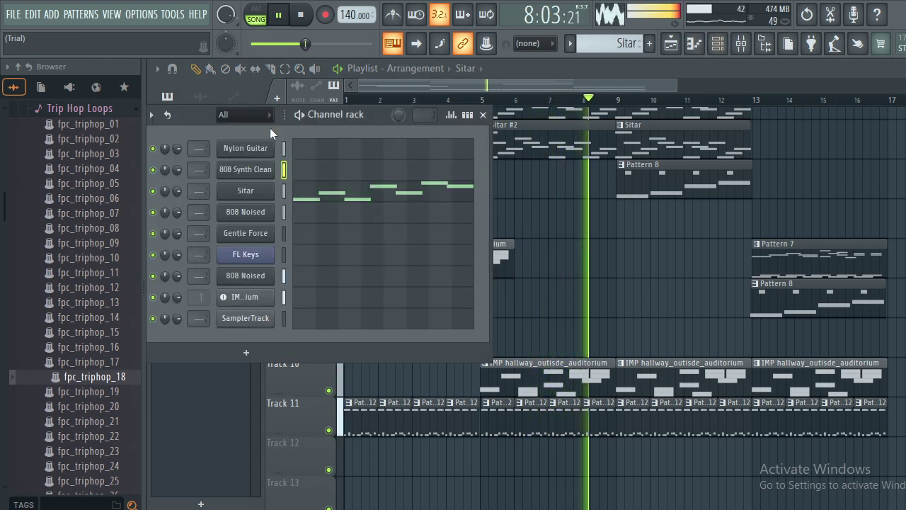
left_click(153, 191)
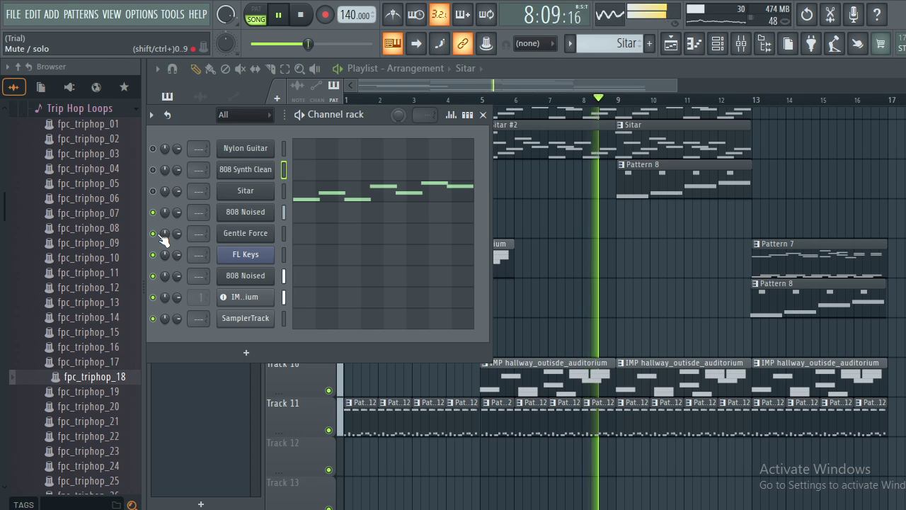
left_click(483, 115)
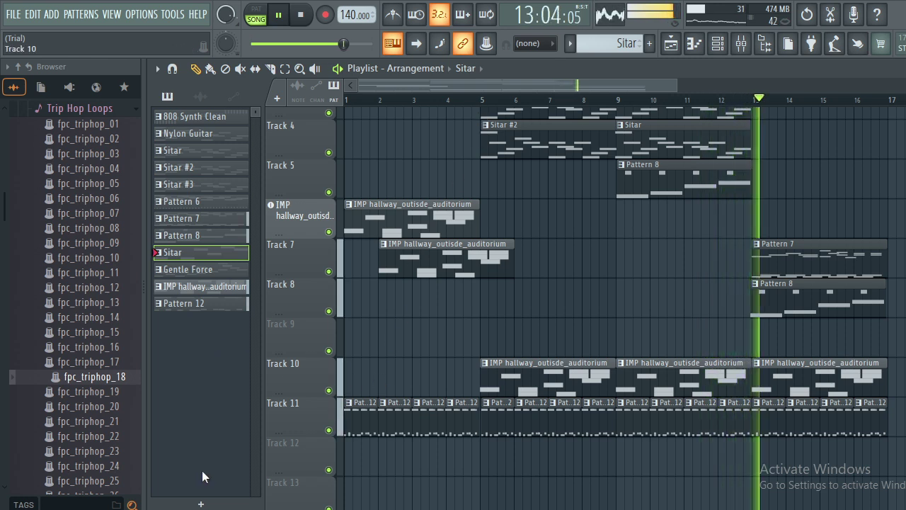
Add a new empty pattern after Pattern 12, accepting the default name.
left_click(203, 504)
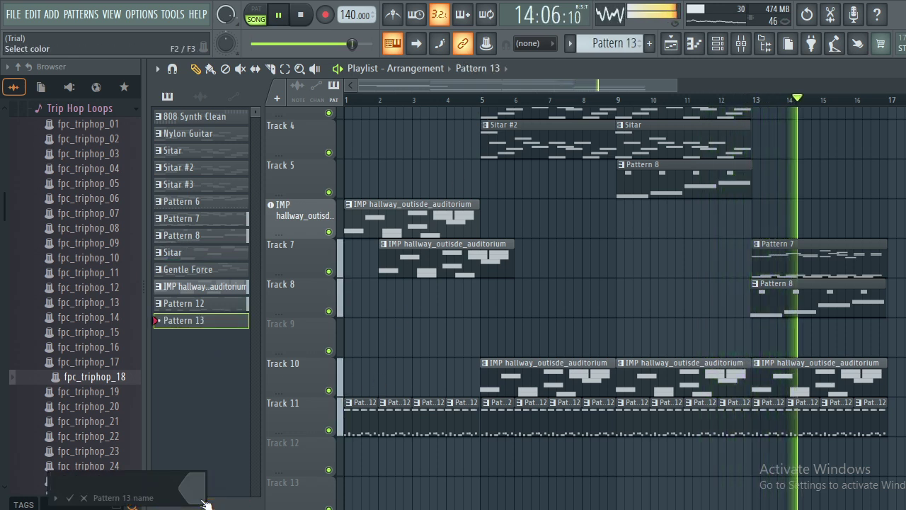
left_click(69, 497)
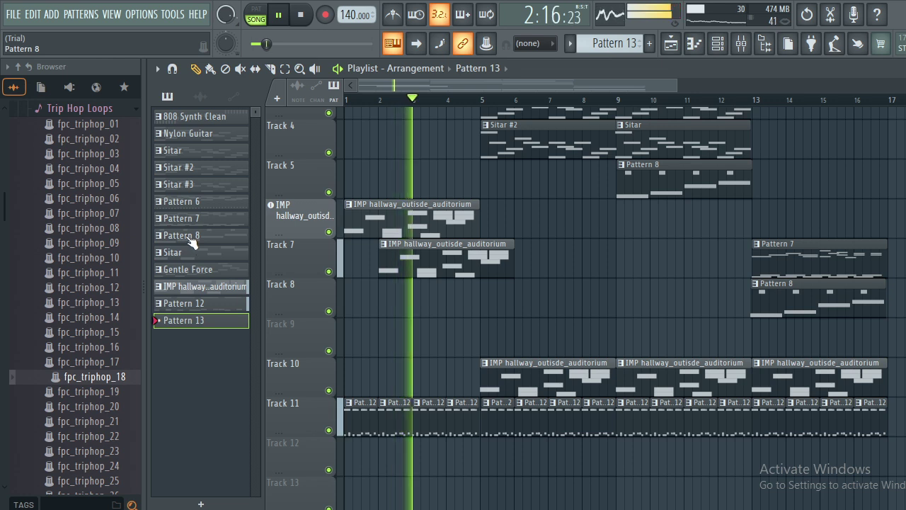
Place Pattern 8 on Track 8 and Pattern 7 on Track 7, both starting at bar 9.
left_click_drag(190, 241, 616, 303)
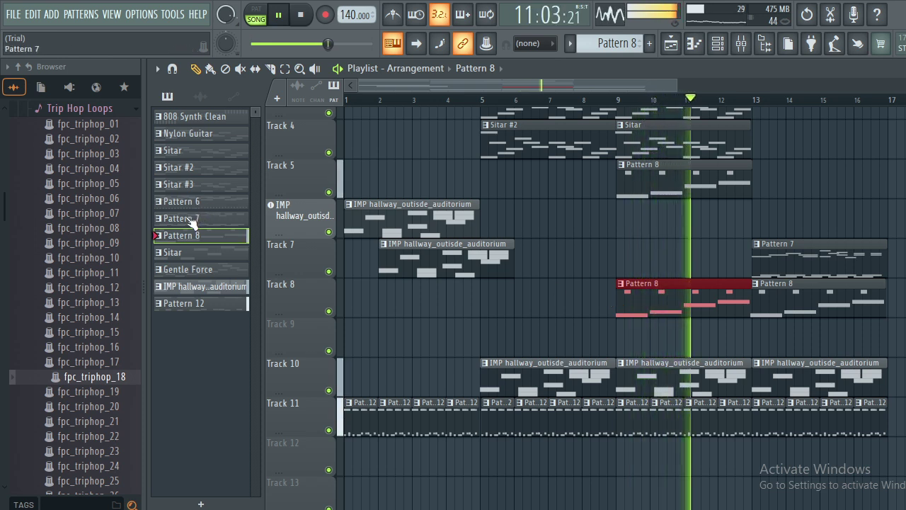
left_click_drag(471, 268, 617, 264)
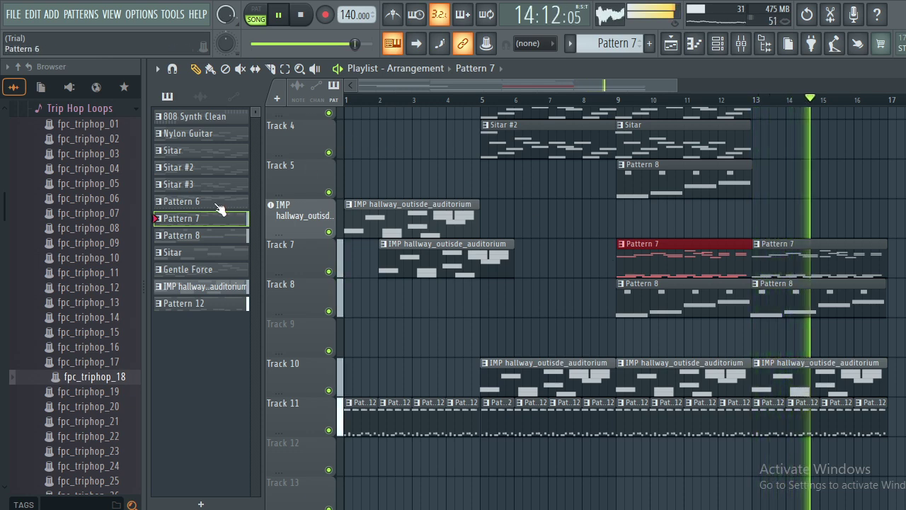
Try a Pattern 6 clip at bar 1 on Track 9 and delete it.
left_click_drag(219, 210, 344, 333)
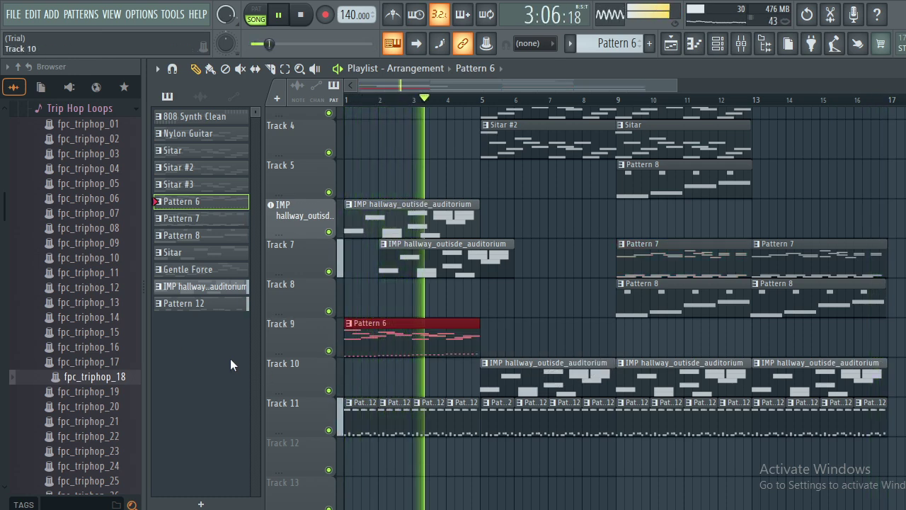
left_click(460, 323)
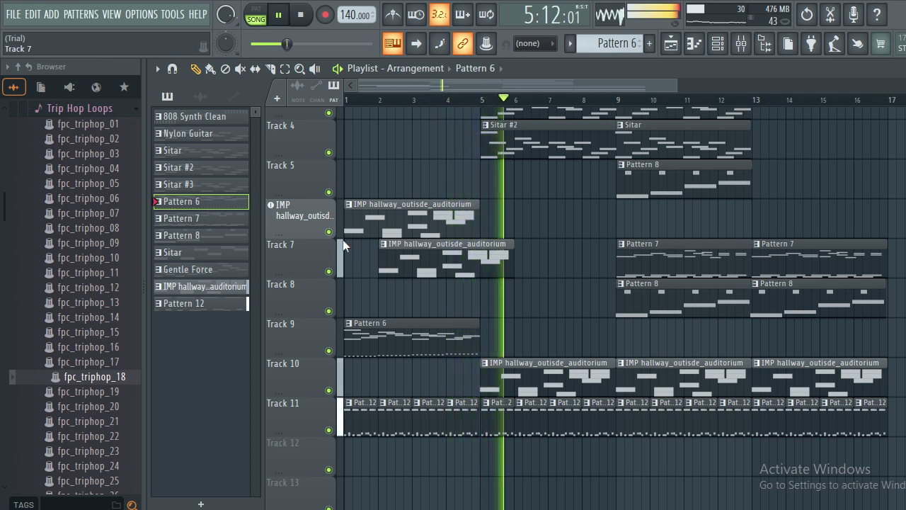
right_click(431, 320)
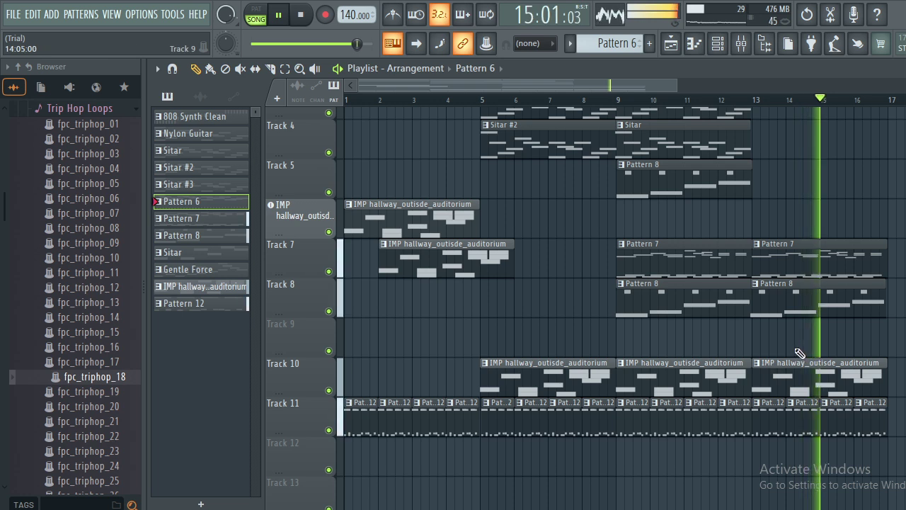
Select the Pattern 8 clip at bar 13, collapse the Trip Hop Loops and Backup folders, and preview the DrumRoll 2 score.
left_click(809, 284)
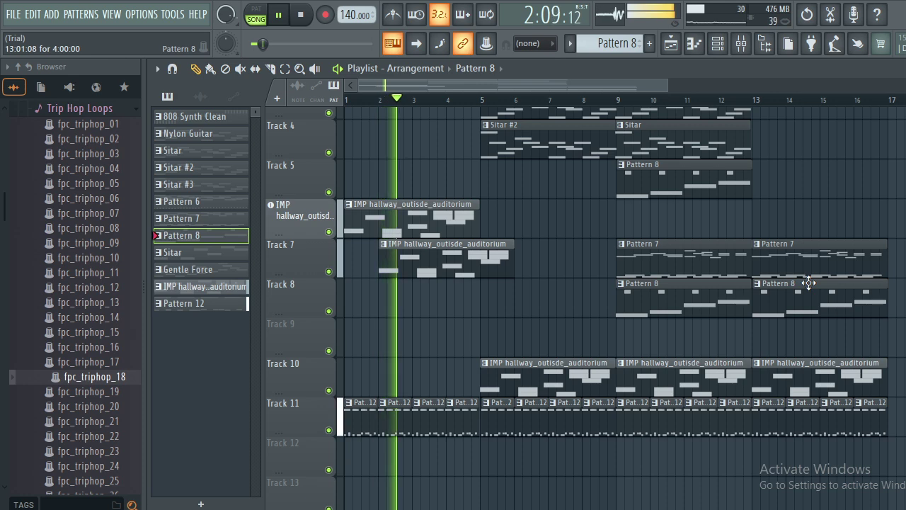
left_click(119, 109)
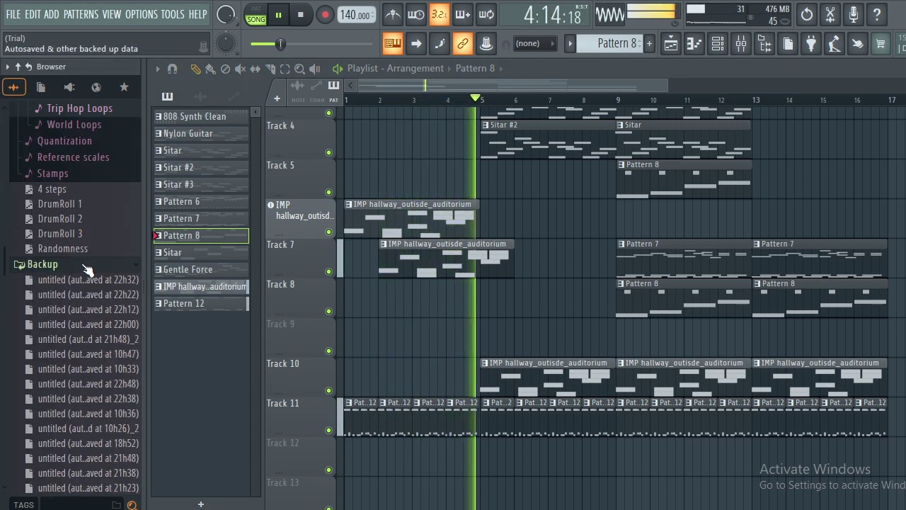
left_click(78, 324)
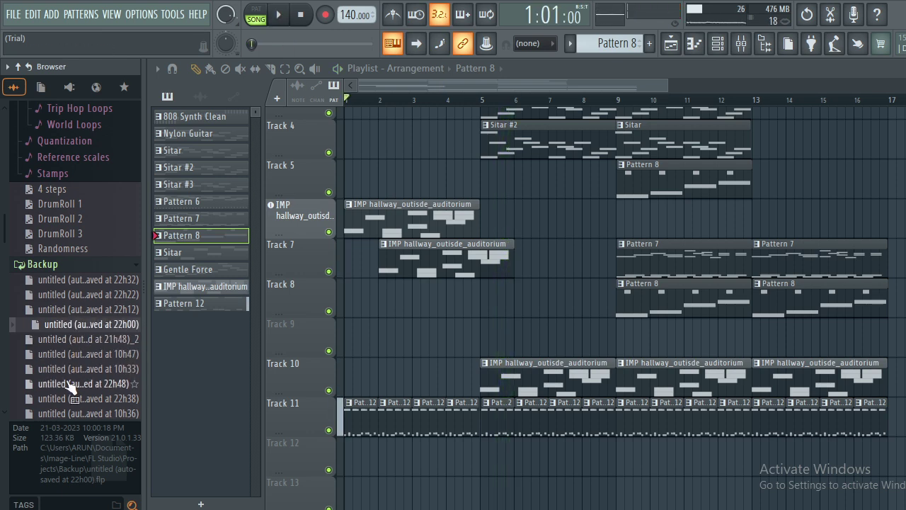
left_click(90, 263)
left_click(90, 220)
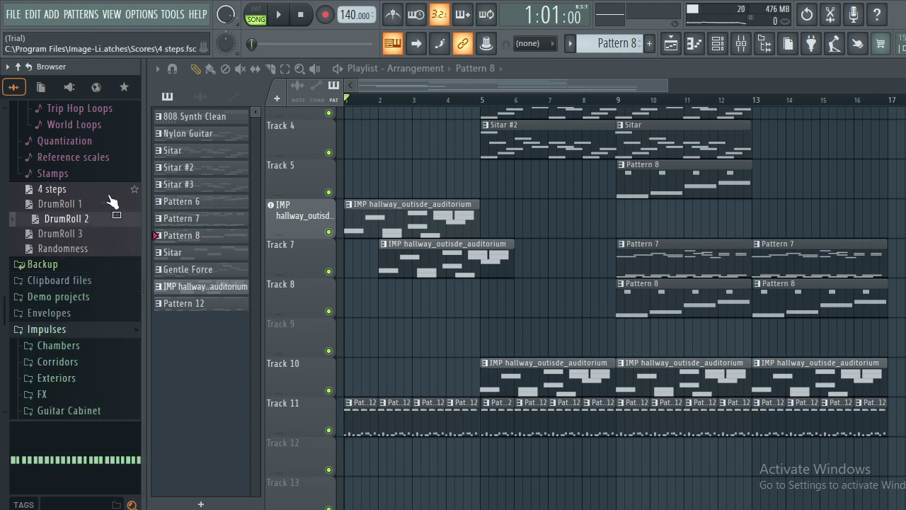
Add Pattern 13 with its default name and open its piano roll for the 808 Synth Clean channel.
left_click(202, 505)
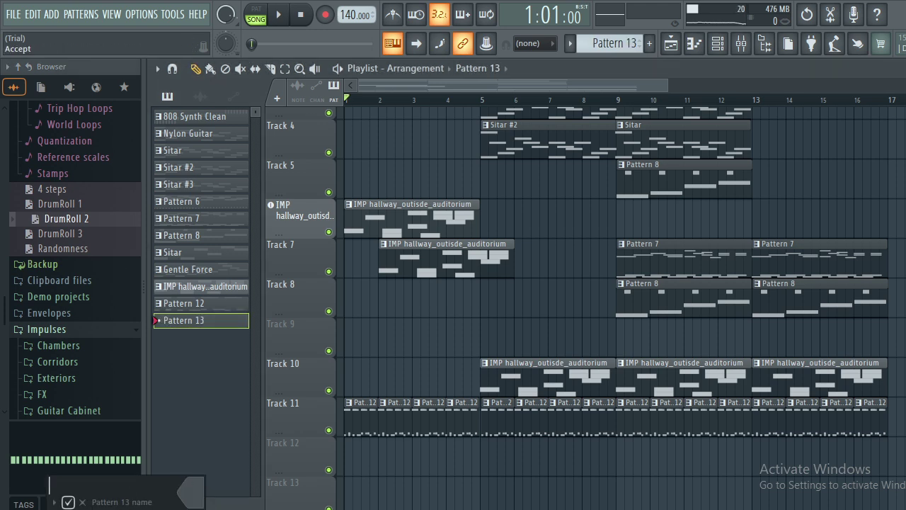
left_click(68, 502)
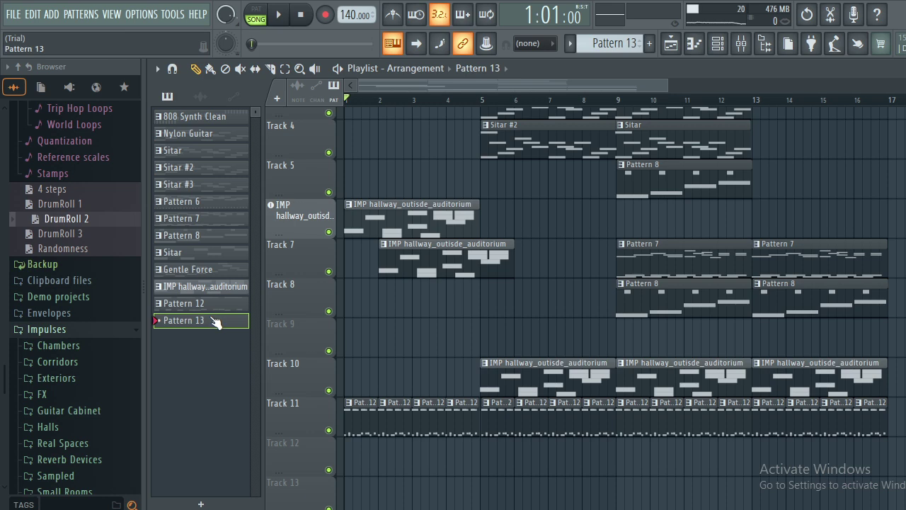
right_click(214, 322)
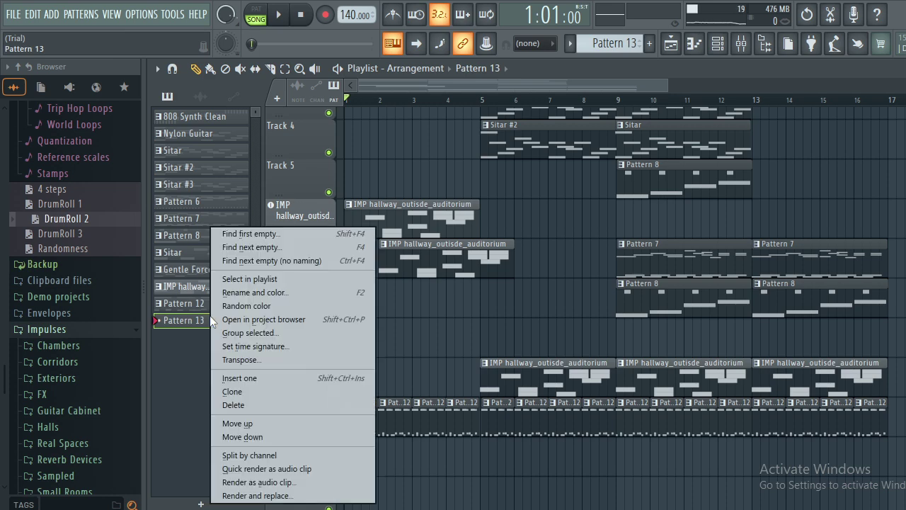
left_click(695, 45)
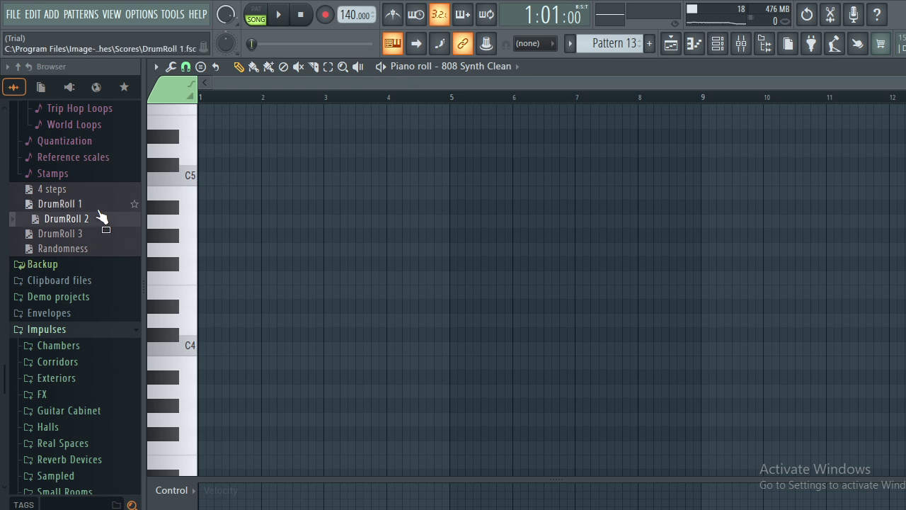
Try the DrumRoll 2 score on 808 Synth Clean, play it and stretch its notes to end at bar 5.
left_click_drag(207, 240, 210, 244)
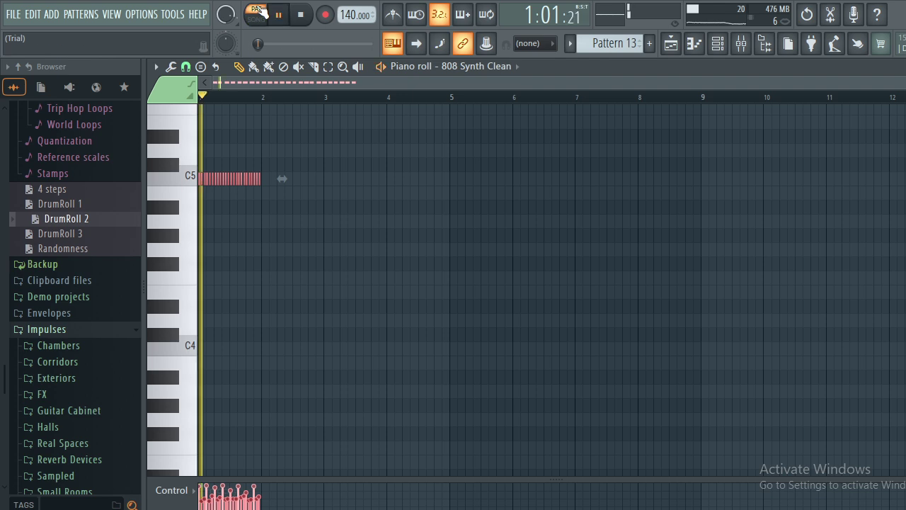
key("space")
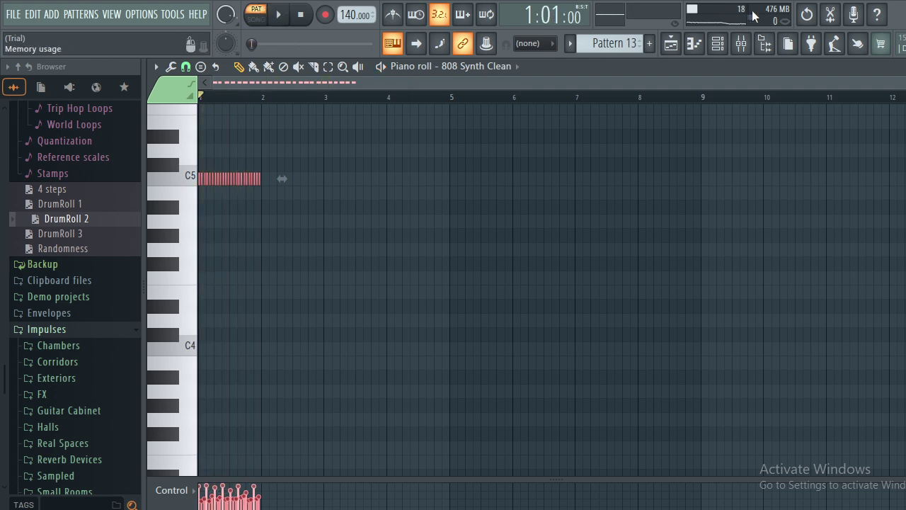
left_click(511, 66)
left_click(512, 69)
left_click(729, 44)
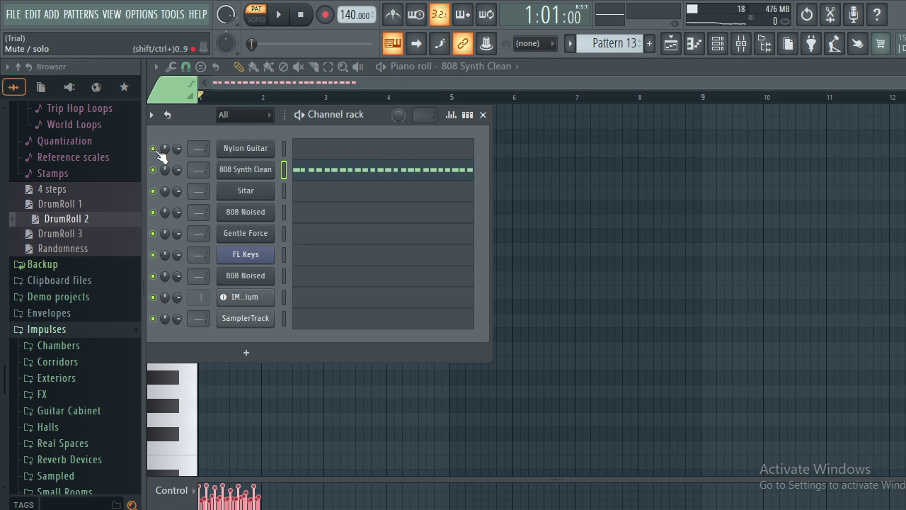
left_click(484, 115)
key("space")
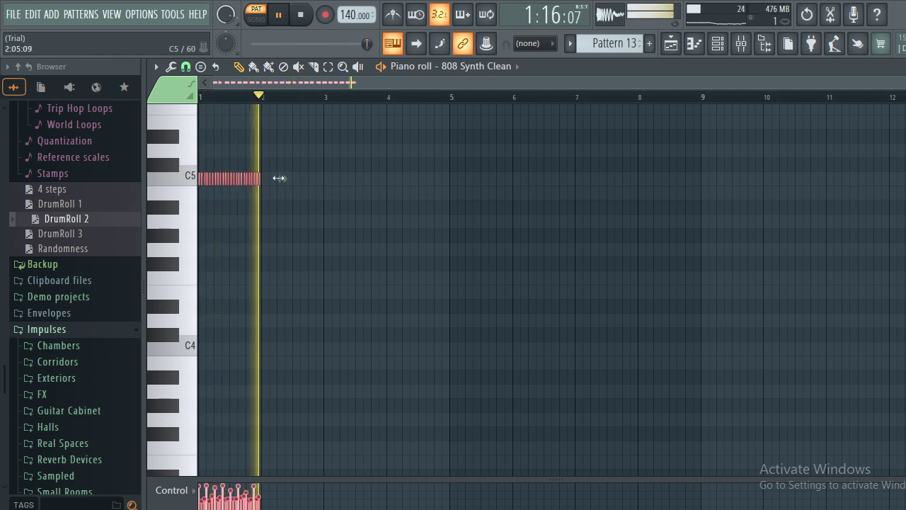
left_click_drag(286, 179, 475, 179)
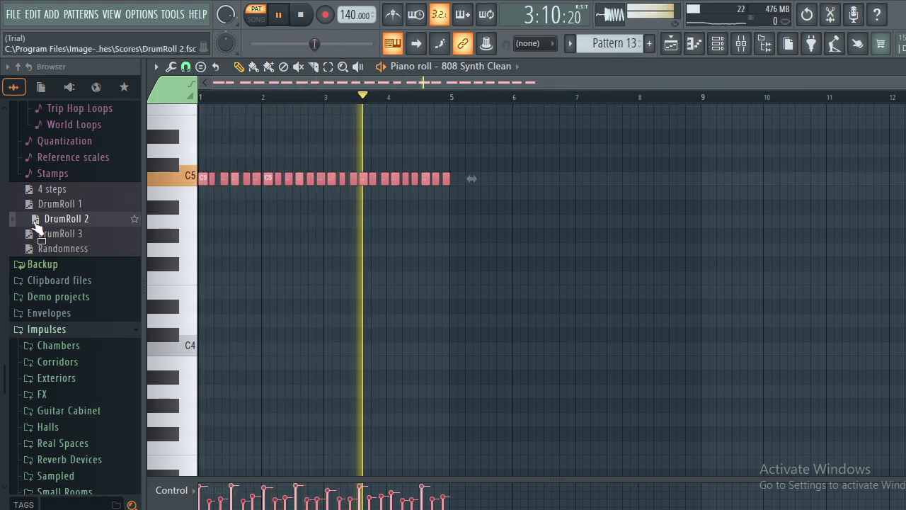
Try the DrumRoll 3 score on 808 Synth Clean instead, stretching its notes to end at bar 5.
left_click_drag(37, 222, 200, 221)
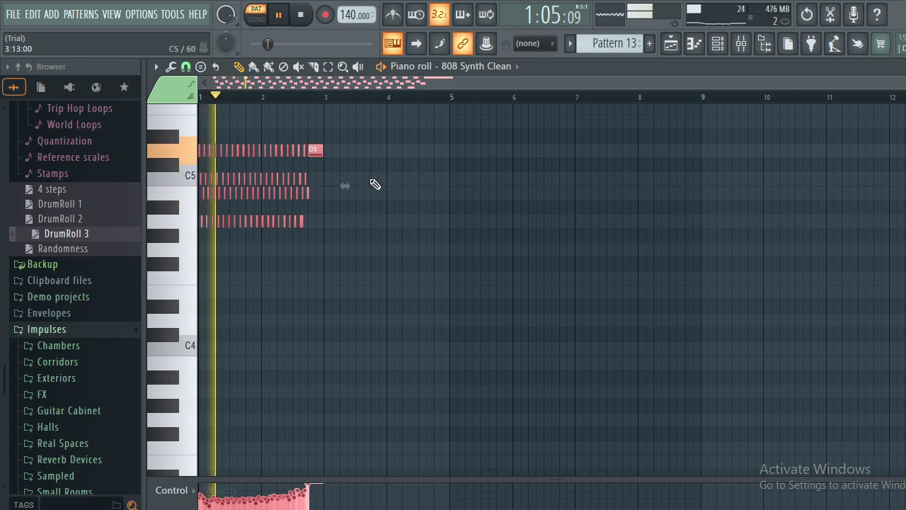
left_click_drag(346, 185, 470, 185)
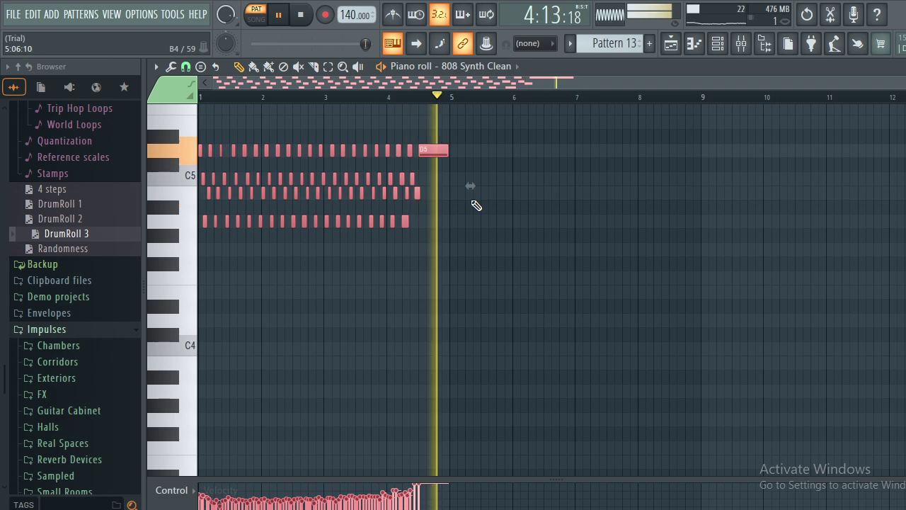
Load the Randomness score at bar 1 and extend it with copies up to bar 5, raising the pitch of bars 3 and 4.
left_click_drag(57, 251, 219, 316)
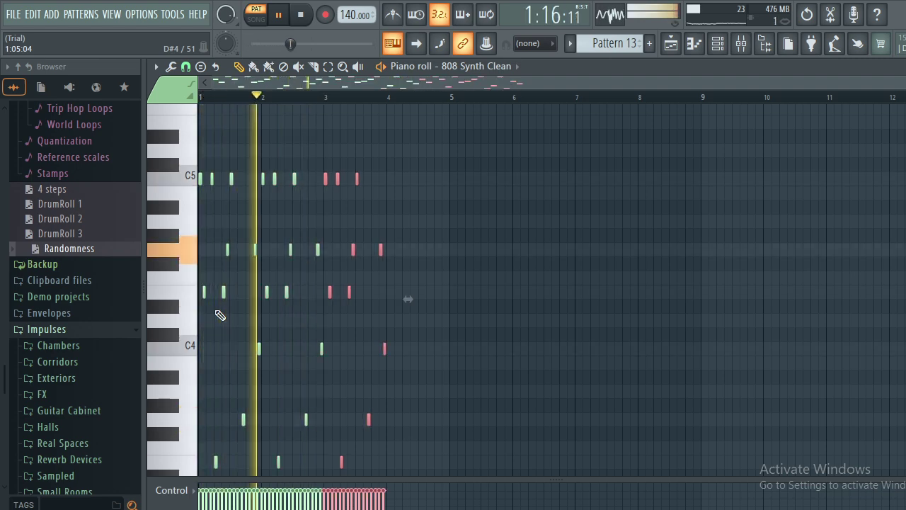
scroll(220, 315, "up", 4)
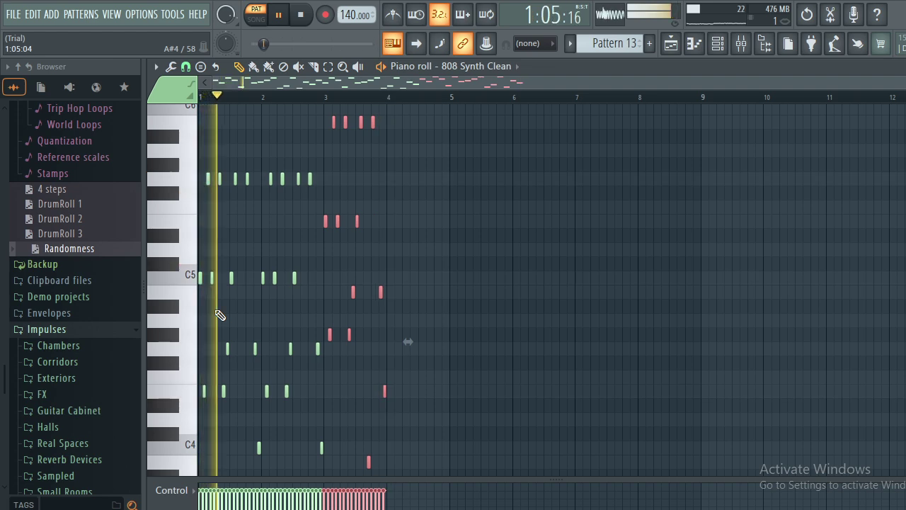
scroll(220, 315, "up", 2)
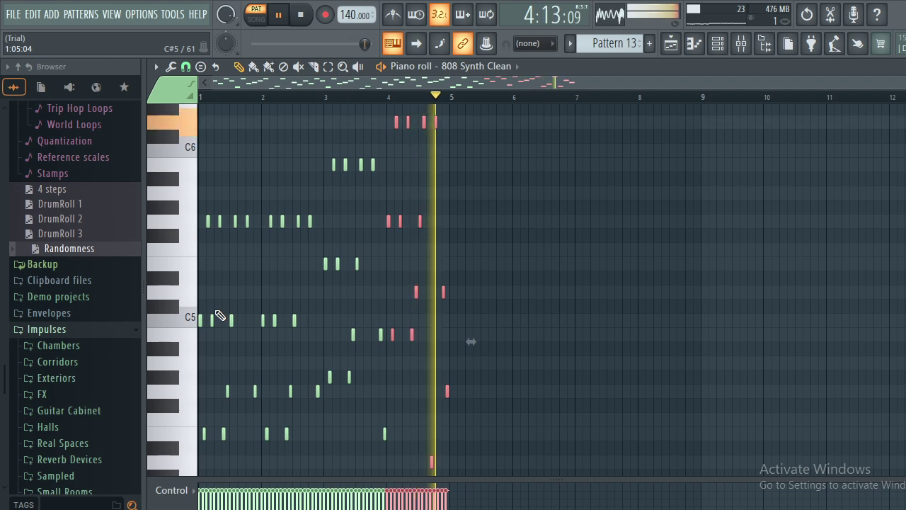
Duplicate the last bar of notes repeatedly up to bar 9, raising the pitch of each copy, and stop playback.
key("ctrl+b")
scroll(220, 315, "up", 1)
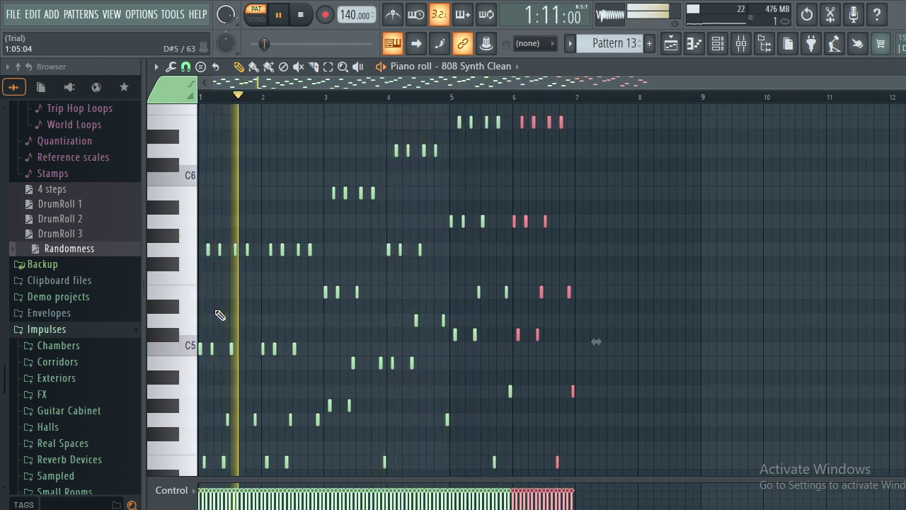
scroll(219, 315, "up", 2)
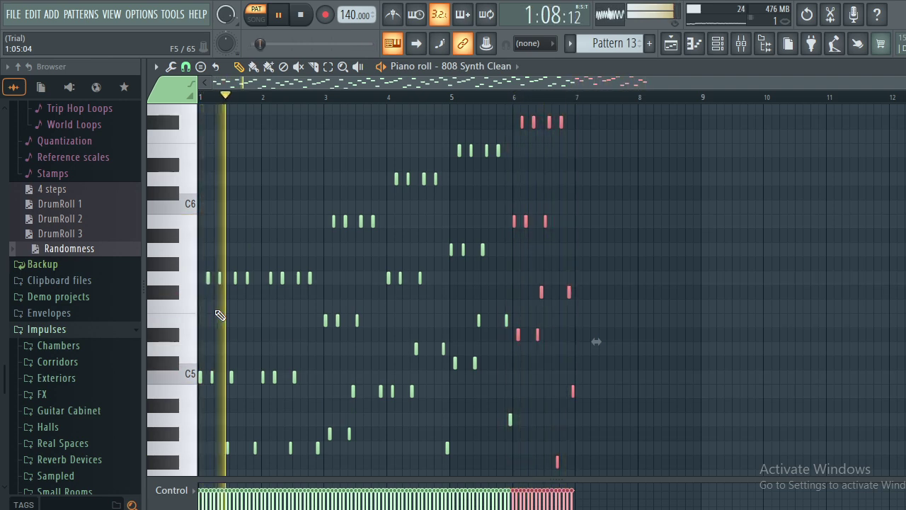
scroll(219, 315, "up", 1)
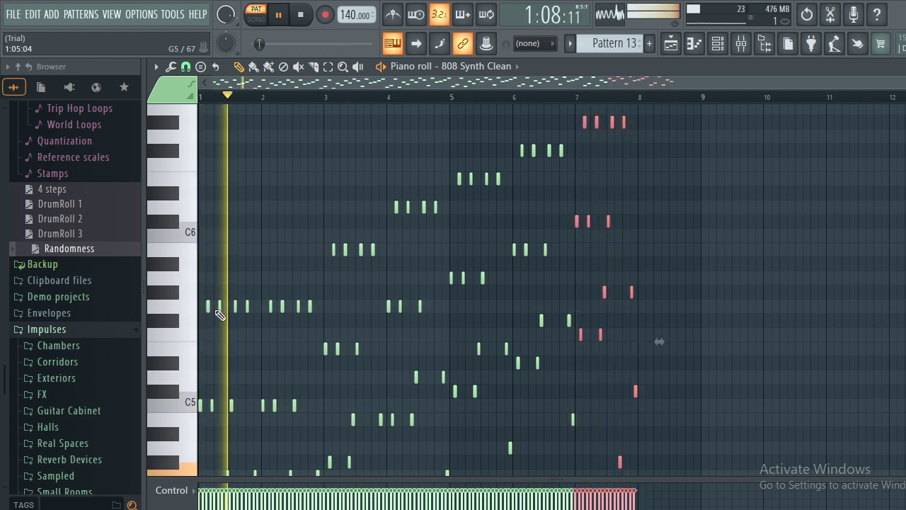
key("ctrl+b")
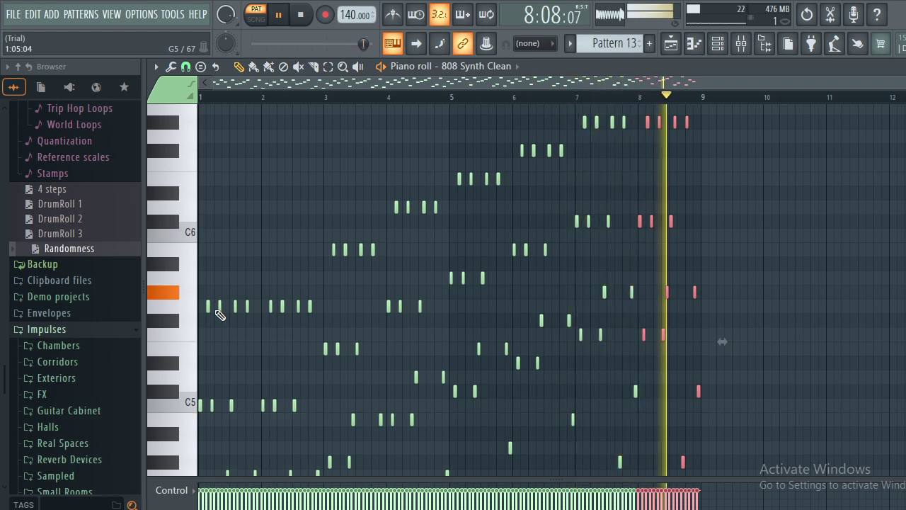
scroll(220, 315, "up", 2)
scroll(219, 315, "up", 1)
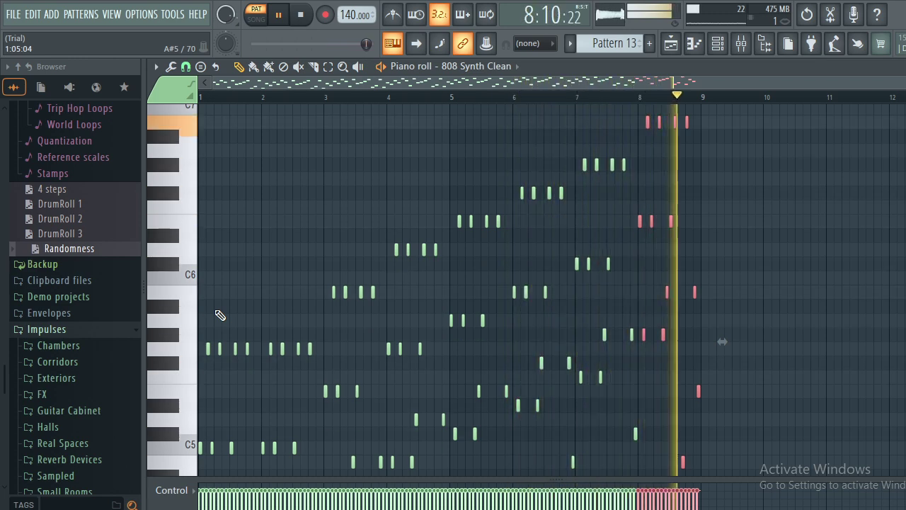
scroll(220, 315, "down", 4)
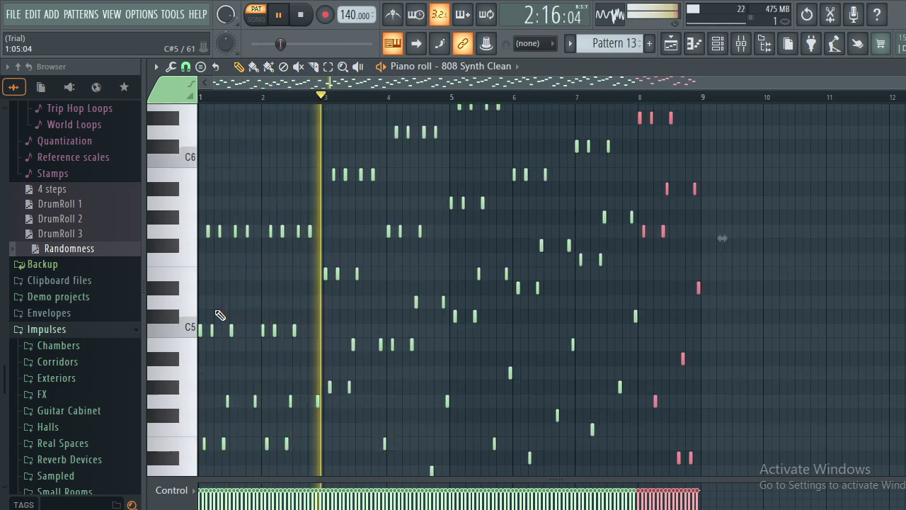
scroll(218, 313, "down", 1)
scroll(218, 314, "down", 5)
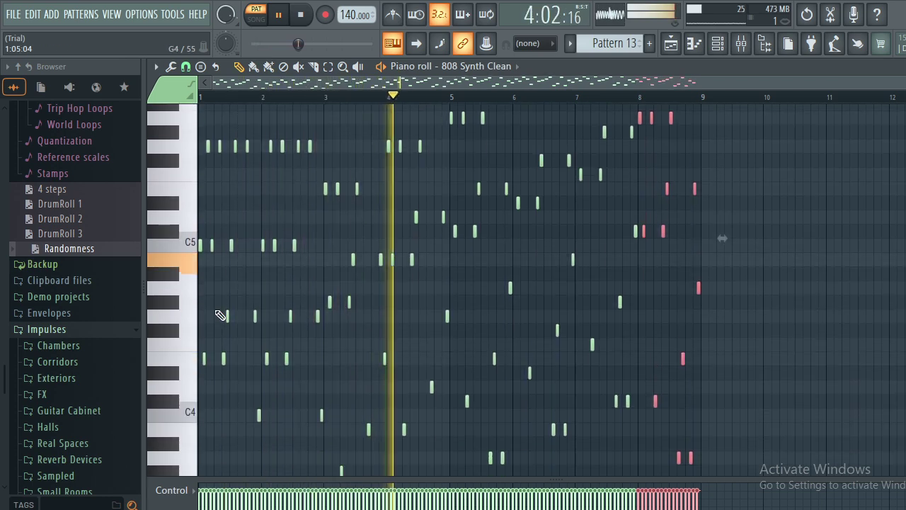
scroll(220, 315, "up", 8)
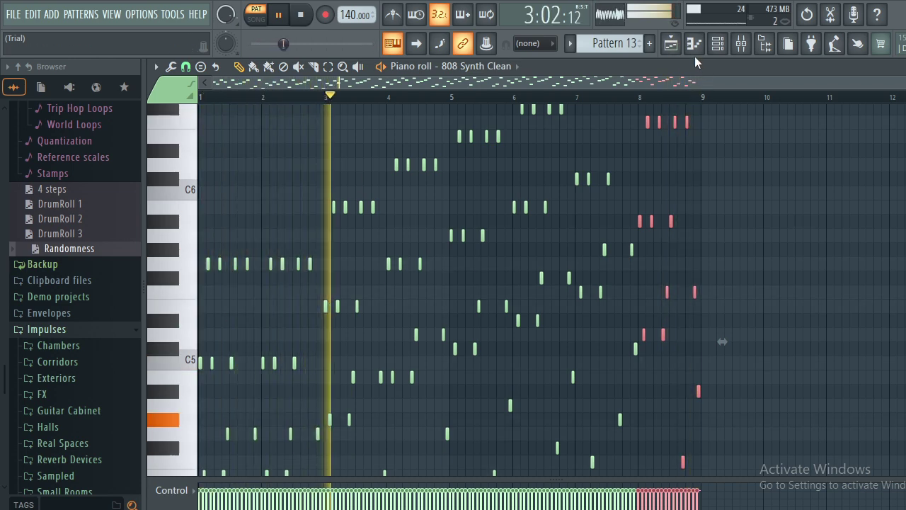
key("space")
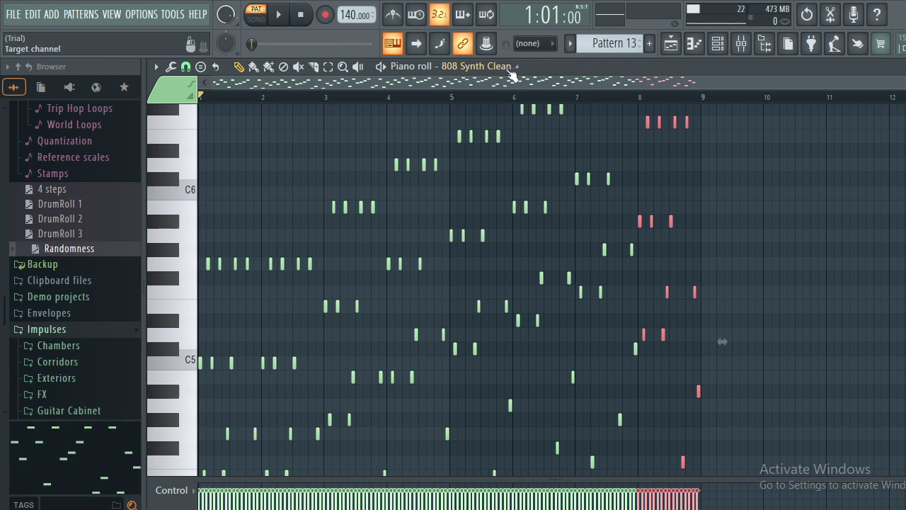
Copy all the 808 Synth Clean notes, try them on the Sitar channel and undo the paste.
key("ctrl+a")
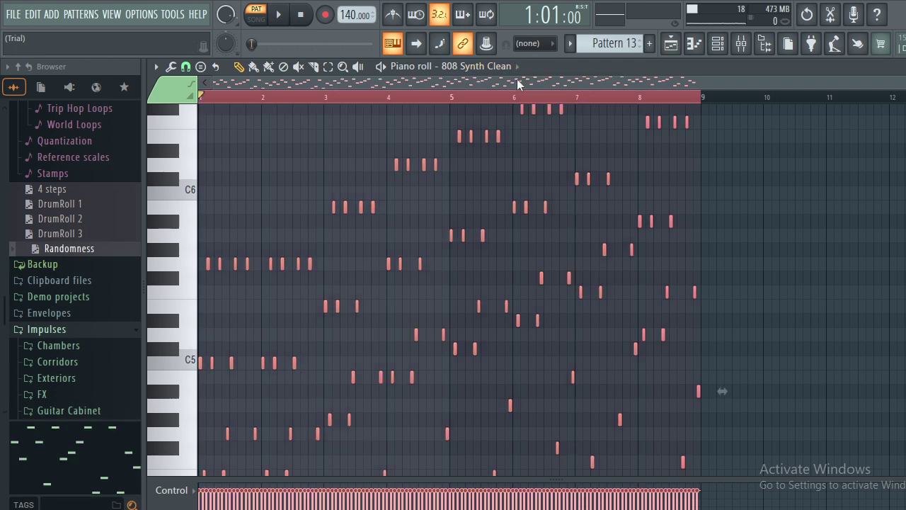
left_click(508, 66)
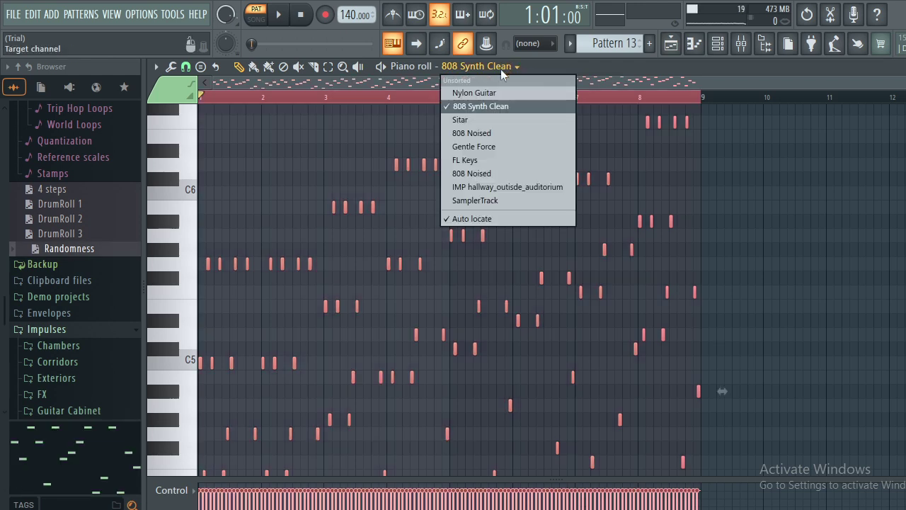
left_click(495, 119)
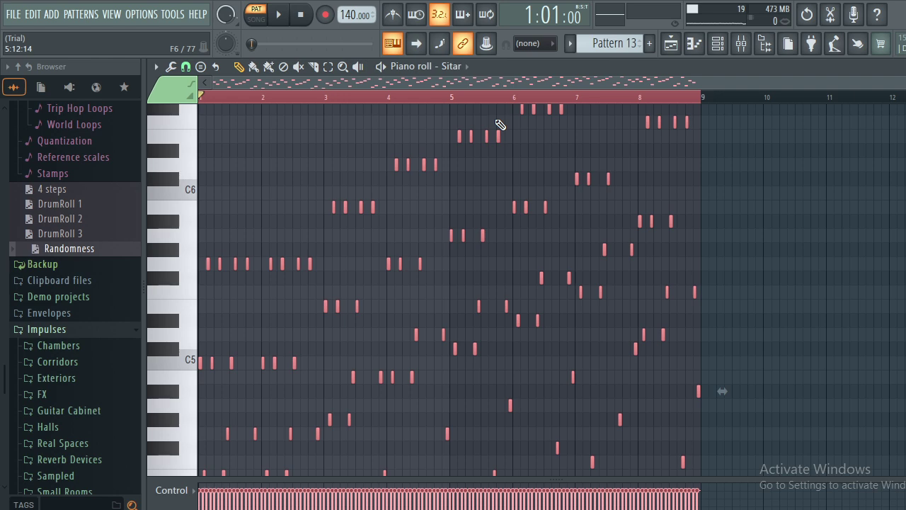
key("space")
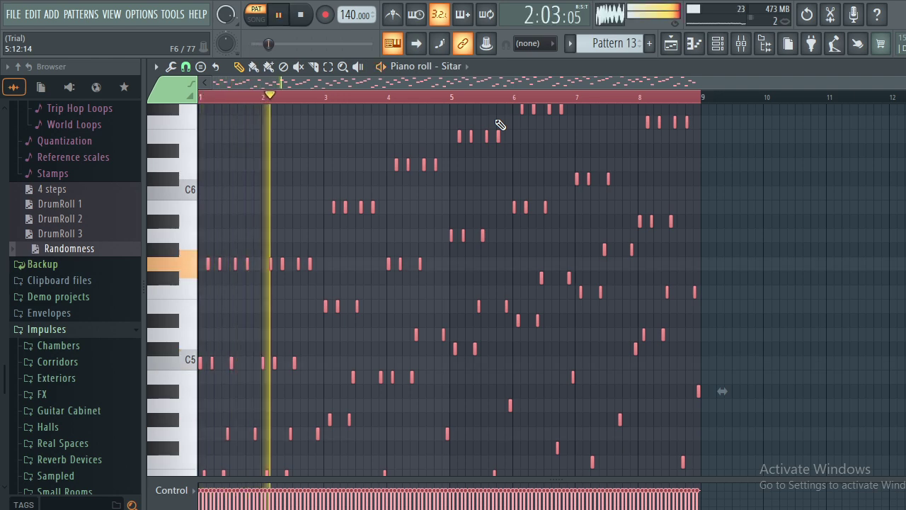
key("ctrl+z")
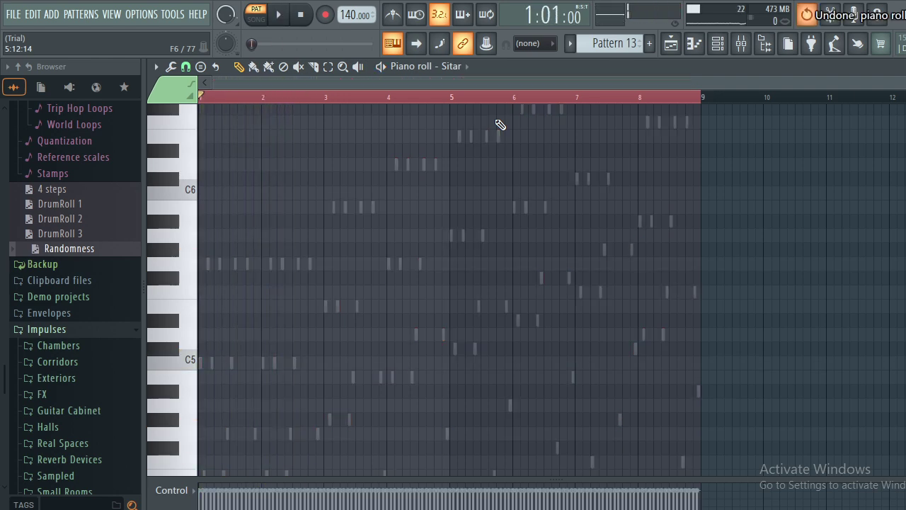
Paste the copied notes into the Nylon Guitar channel of Pattern 13 and play them through.
left_click(465, 68)
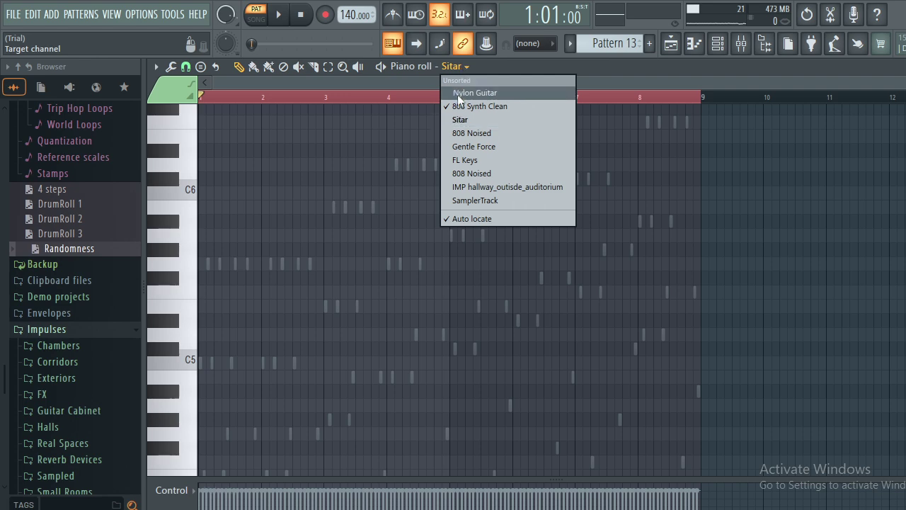
left_click(458, 96)
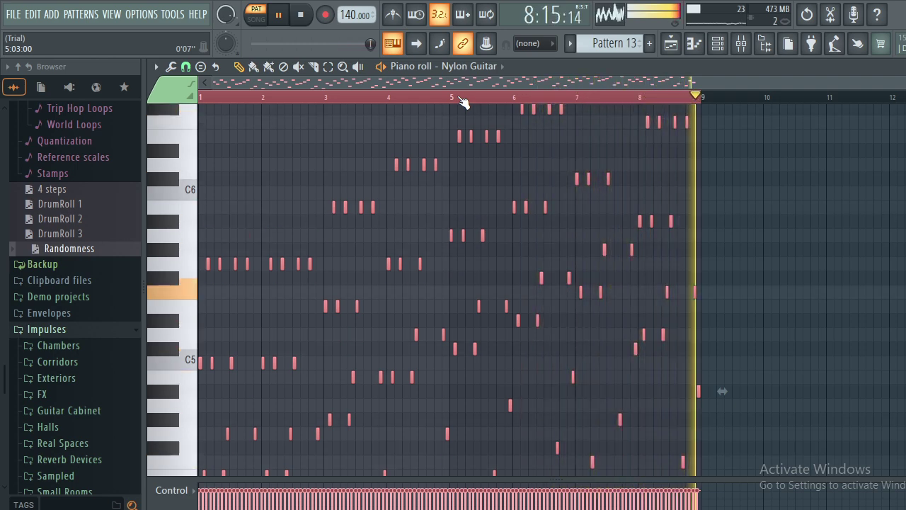
key("space")
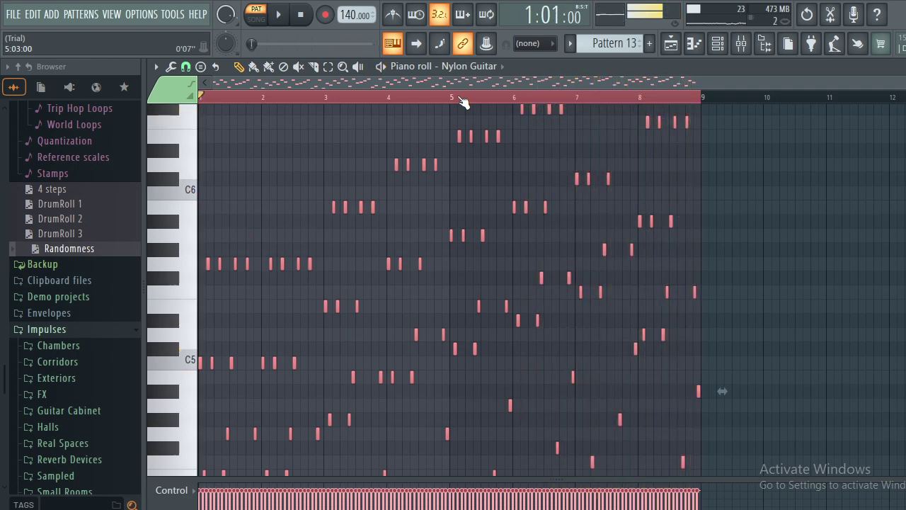
Load the DrumRoll 1 score into the 808 Noised channel, play it and stretch its notes to end at bar 9.
left_click(487, 68)
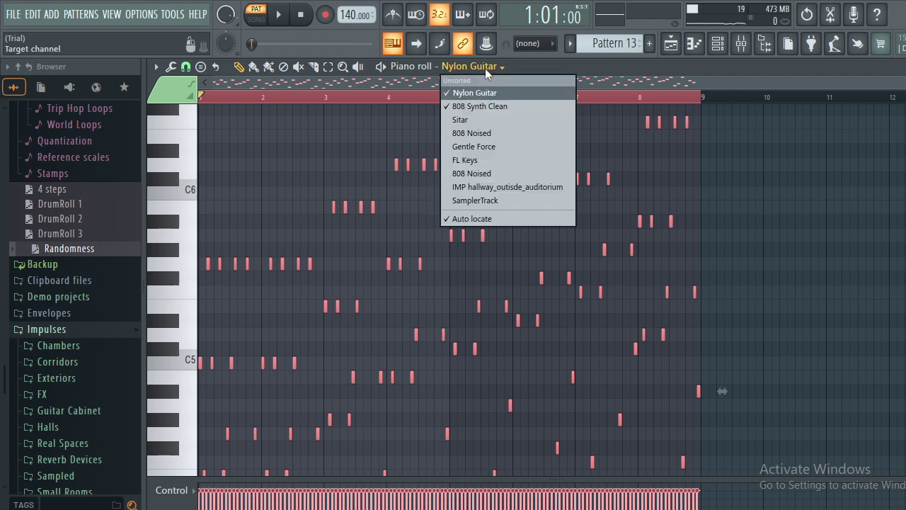
left_click(480, 132)
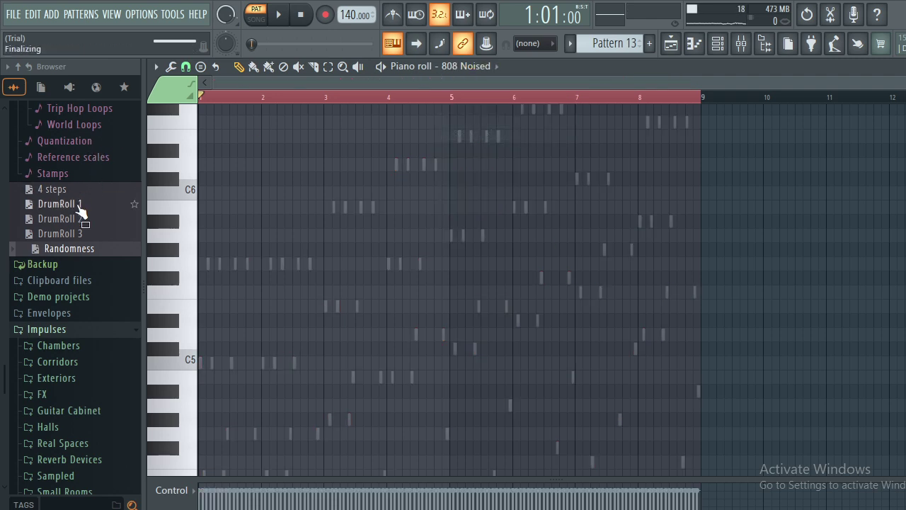
left_click_drag(81, 212, 208, 218)
key("space")
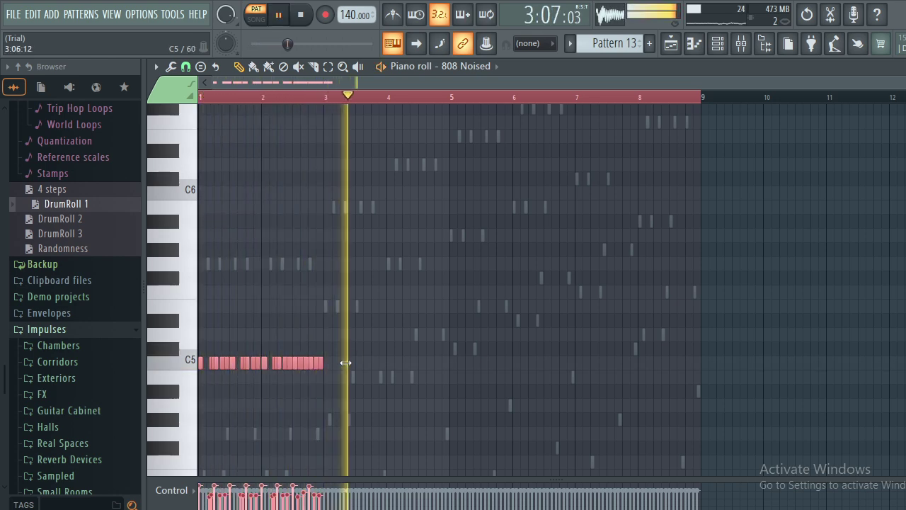
left_click_drag(345, 362, 720, 362)
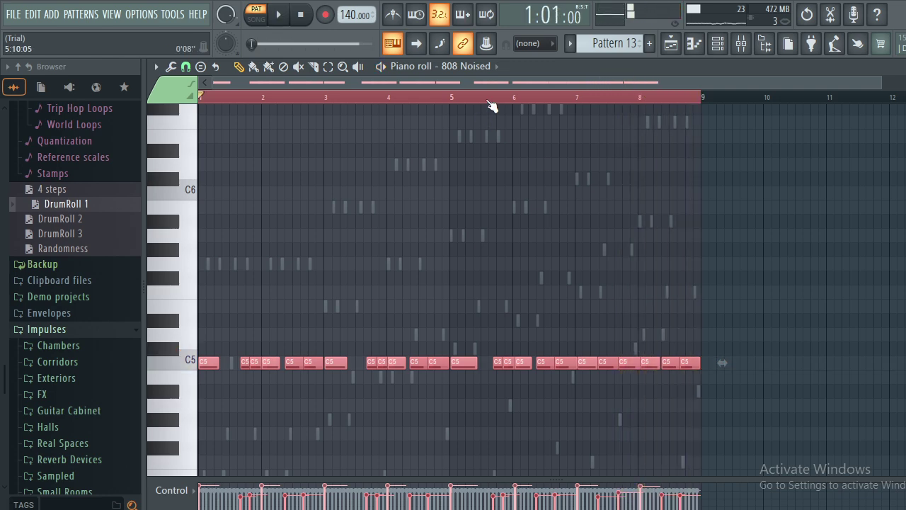
Play the 808 Noised notes on their own and try the DrumRoll 3 score in that channel.
left_click(721, 44)
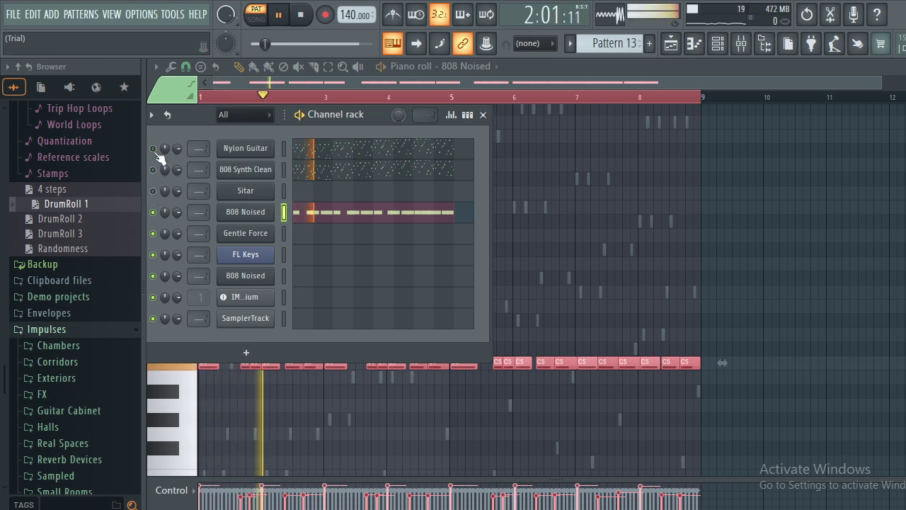
left_click(483, 118)
left_click_drag(35, 235, 205, 292)
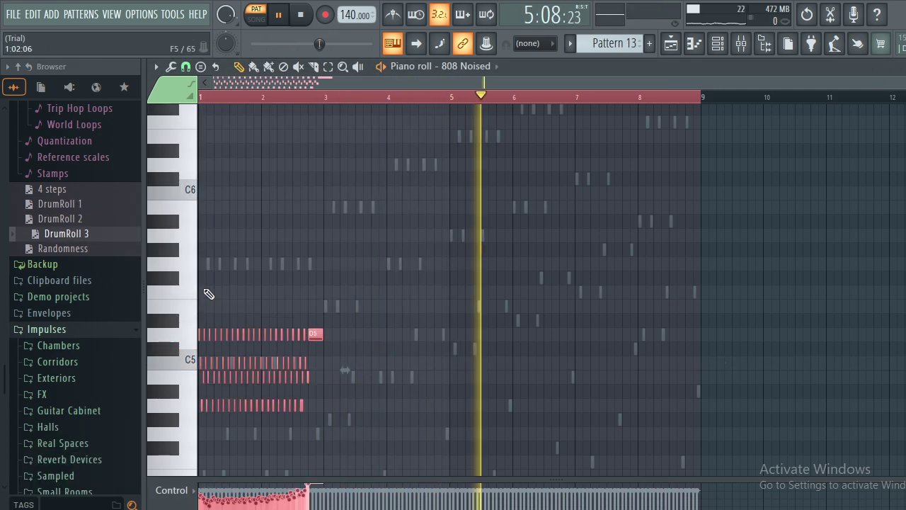
left_click(238, 99)
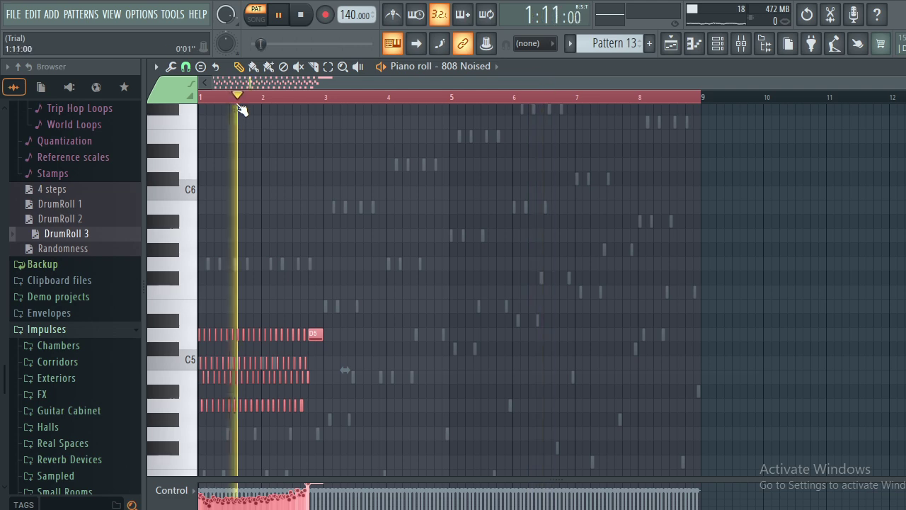
key("ctrl+d")
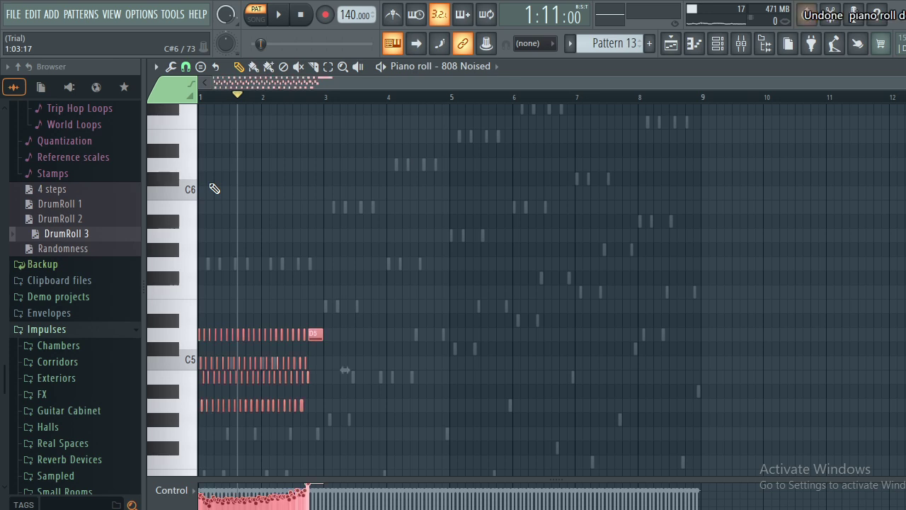
Undo the DrumRoll 3 and DrumRoll 1 score loads in the 808 Noised channel.
key("ctrl+z")
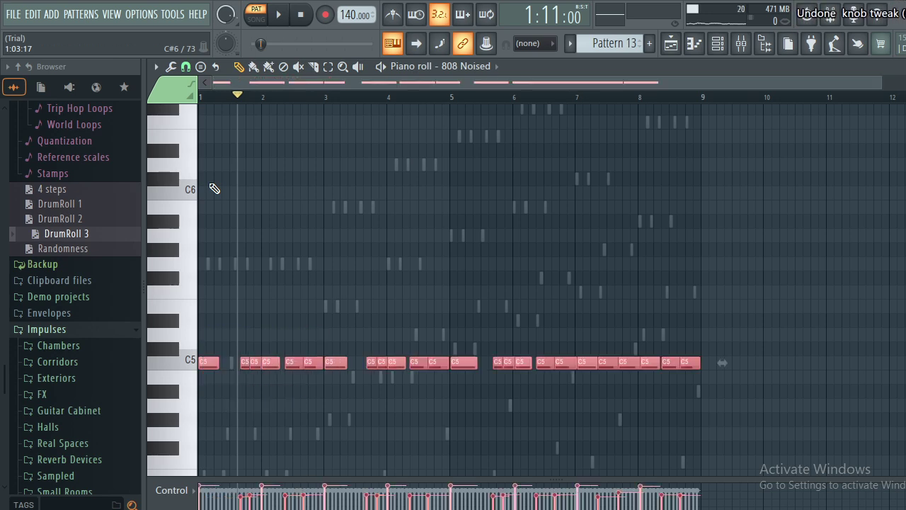
key("ctrl+z")
key("ctrl+z")
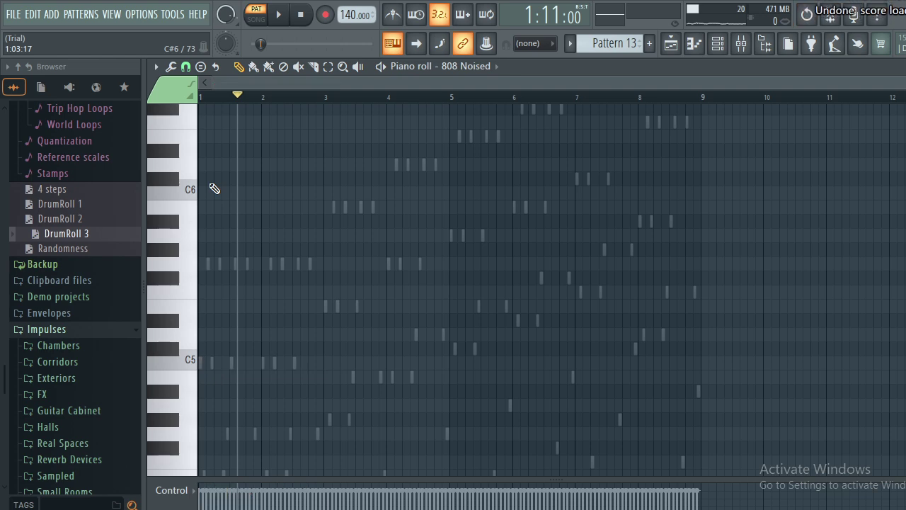
Load the Randomness score into the 808 Noised channel, repeat it up to bar 9, and play it with Nylon Guitar unmuted.
left_click_drag(99, 253, 208, 327)
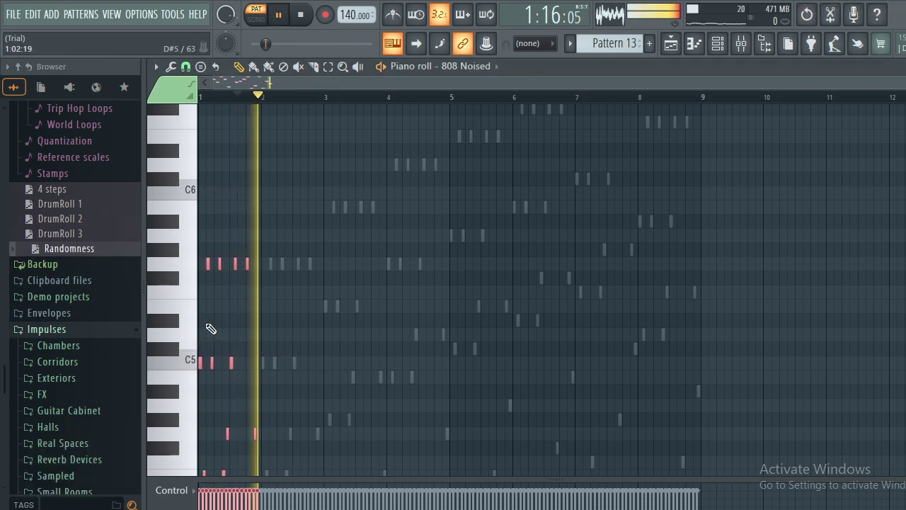
key("space")
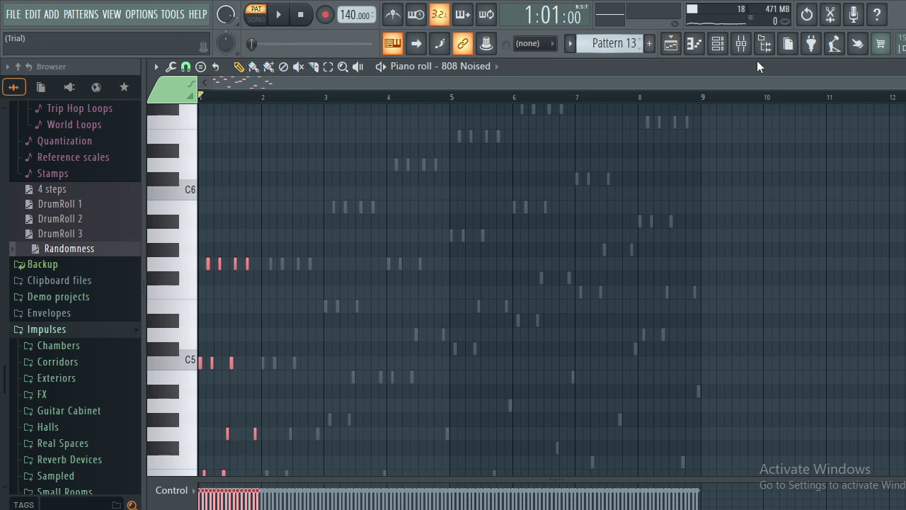
left_click(717, 44)
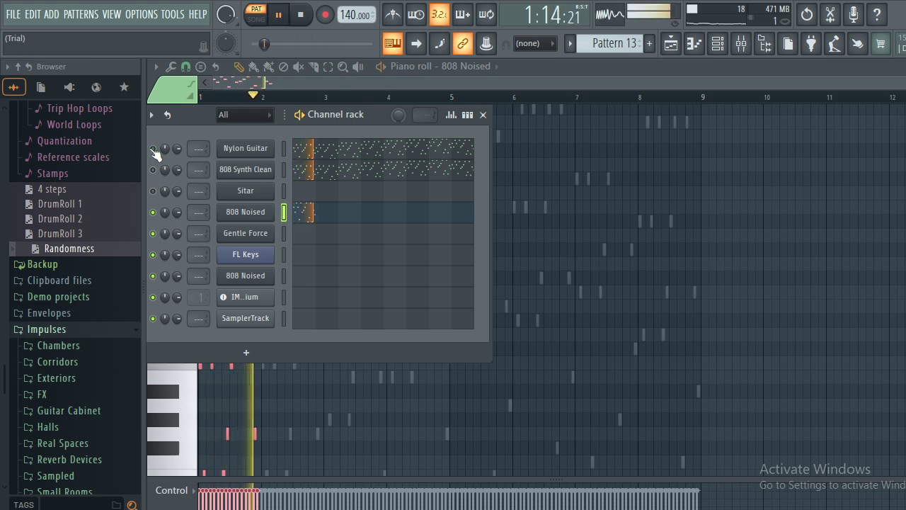
left_click(483, 115)
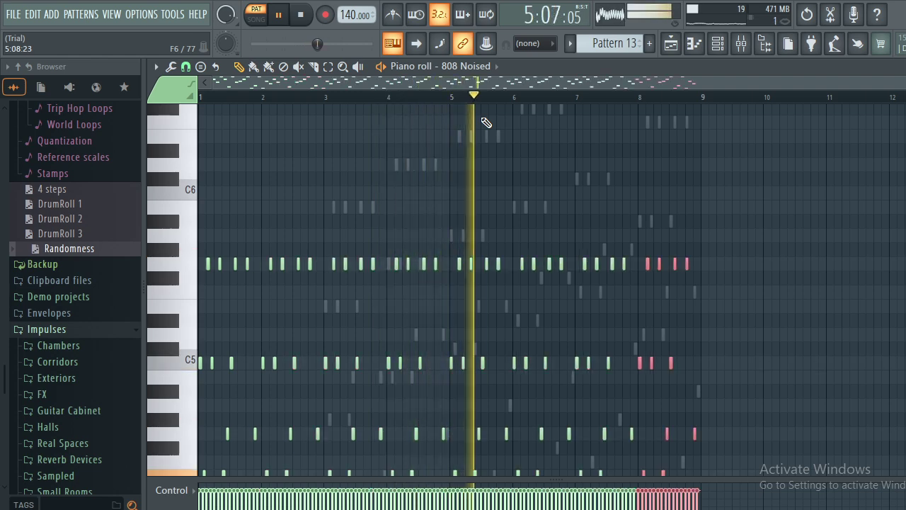
left_click(718, 41)
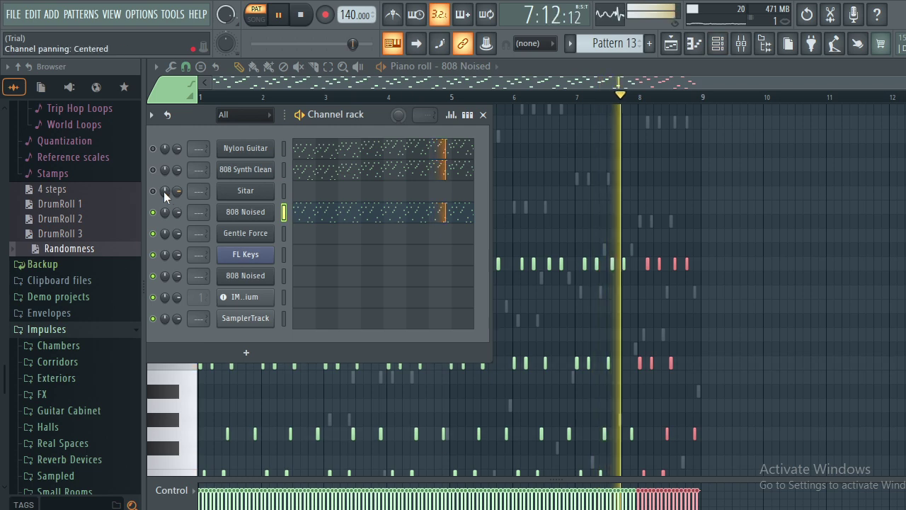
left_click(153, 170)
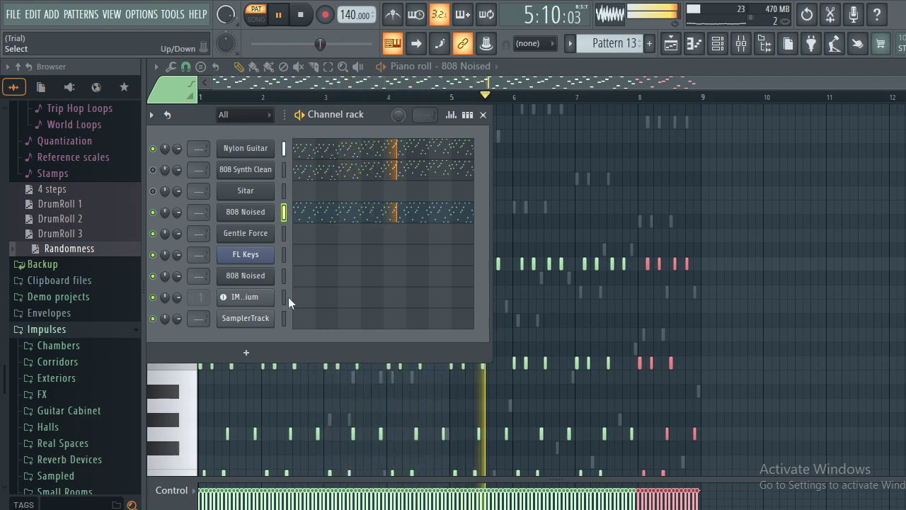
Switch the channel rack to step view and enable steps 1, 3, 5, 6, 9, 11, 13 and 14 on the IMP hallway channel.
left_click(466, 122)
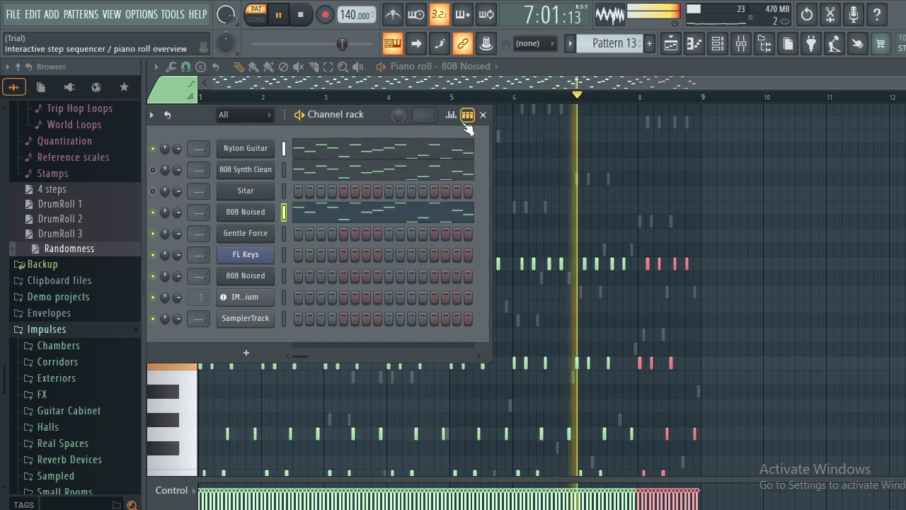
left_click(299, 298)
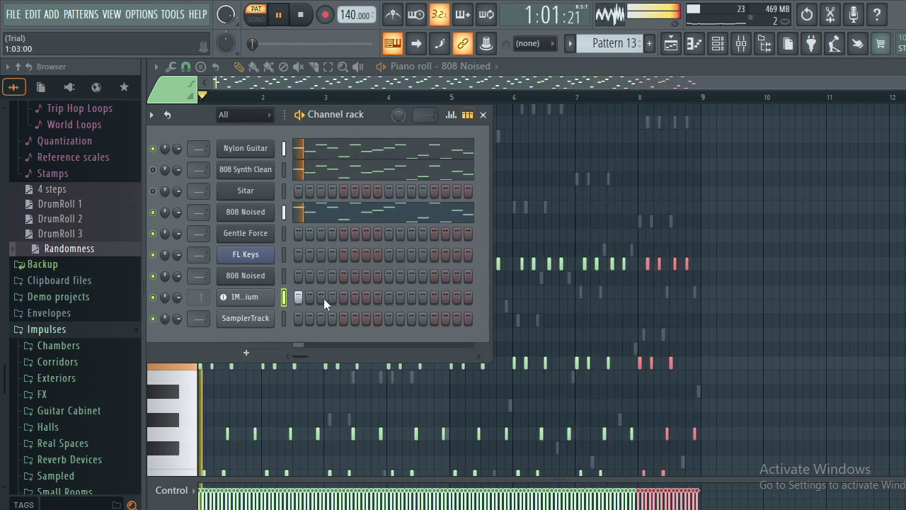
left_click(323, 299)
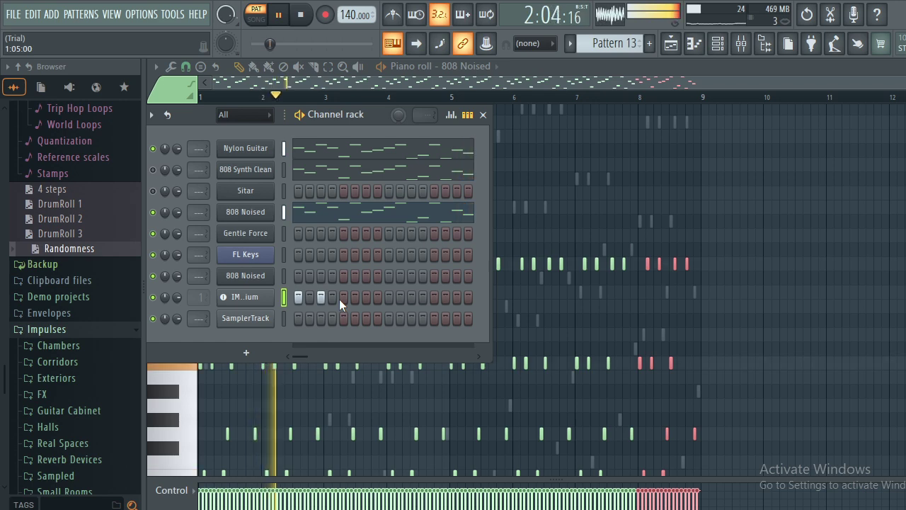
left_click(343, 298)
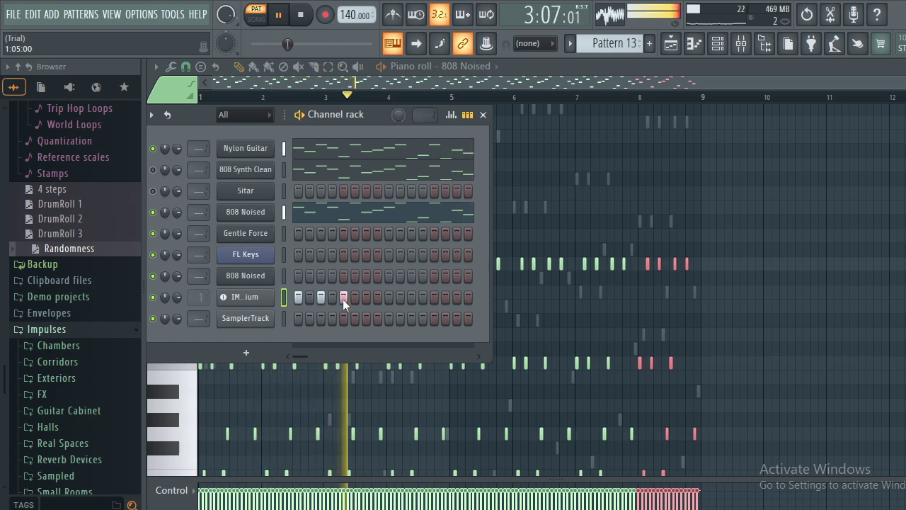
left_click(355, 298)
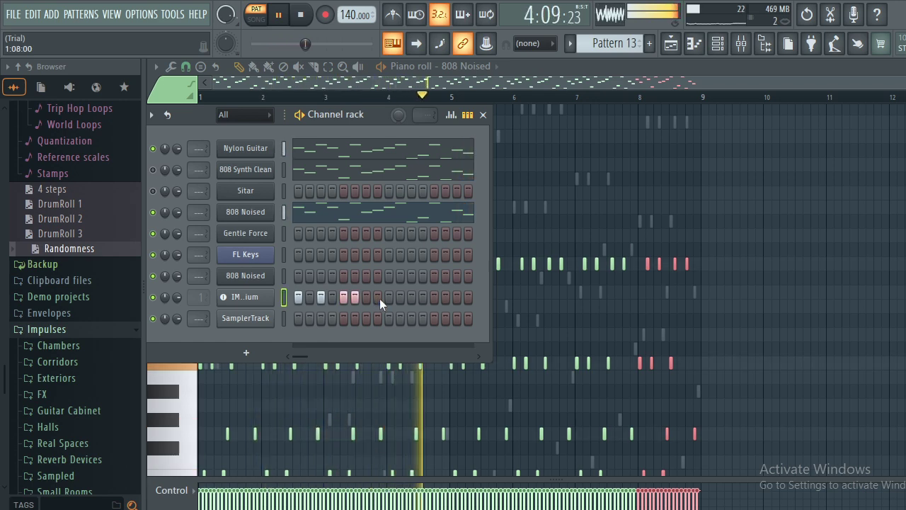
left_click(388, 298)
left_click(412, 297)
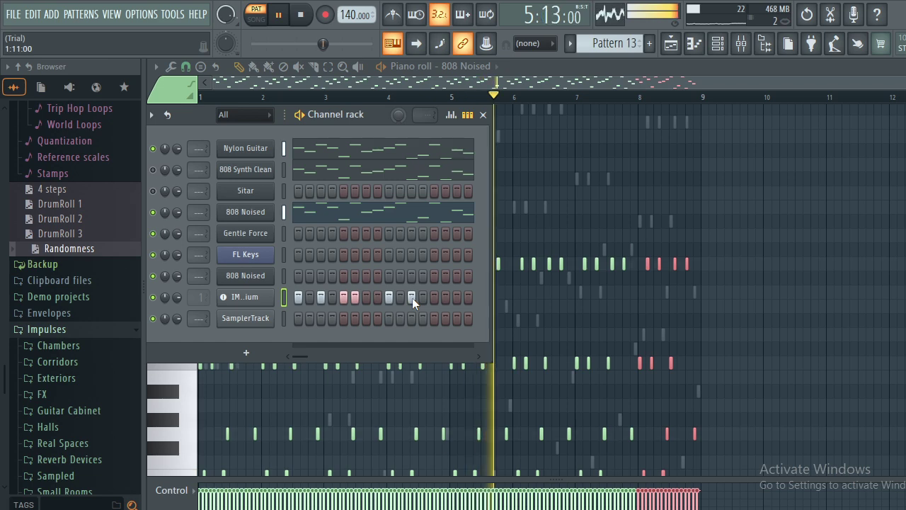
left_click(437, 298)
left_click(448, 298)
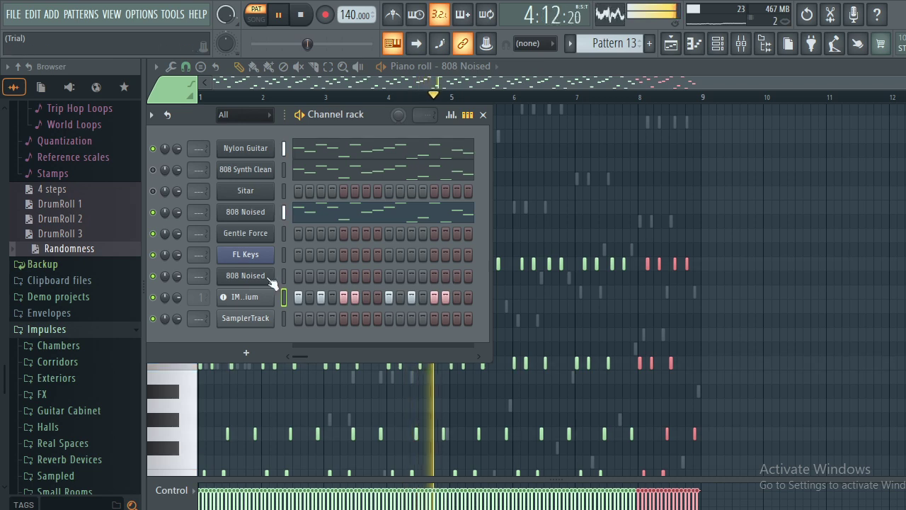
Examine the IMP hallway channel's sampler settings, velocity graph and mixer track, and stop playback.
left_click(266, 301)
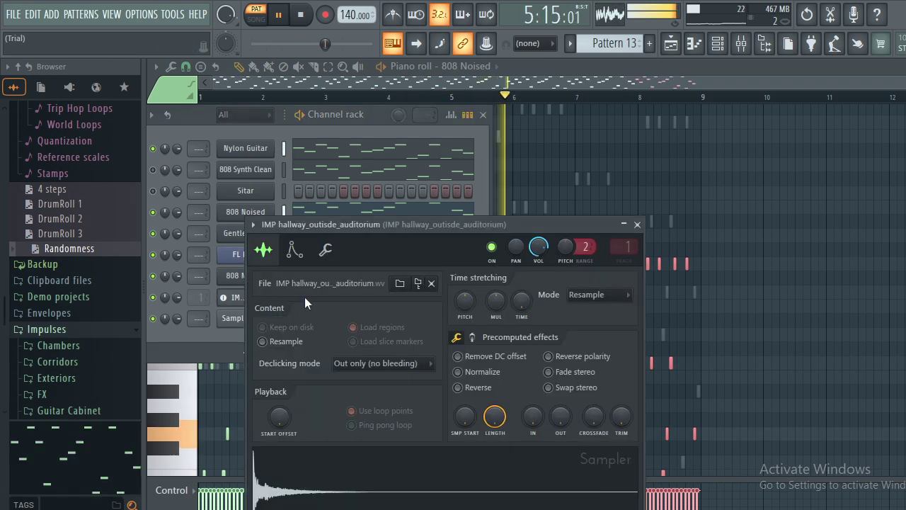
left_click(638, 224)
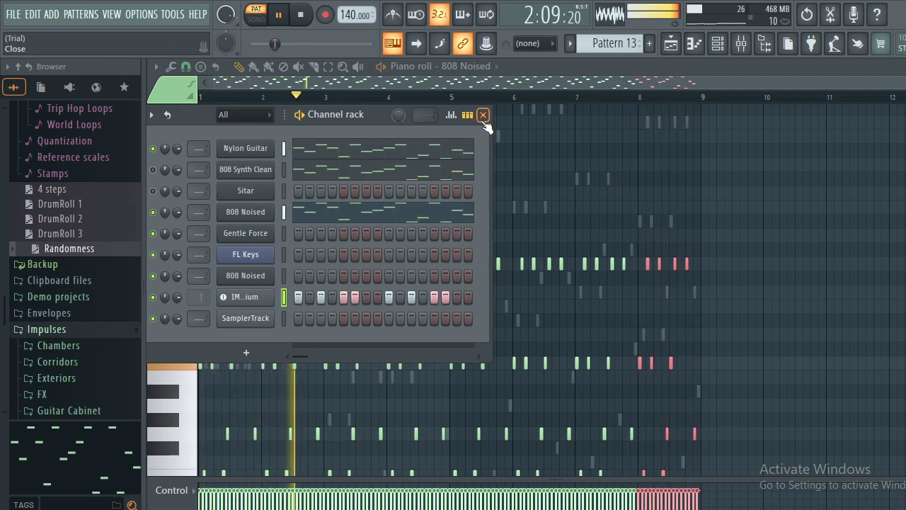
left_click(456, 118)
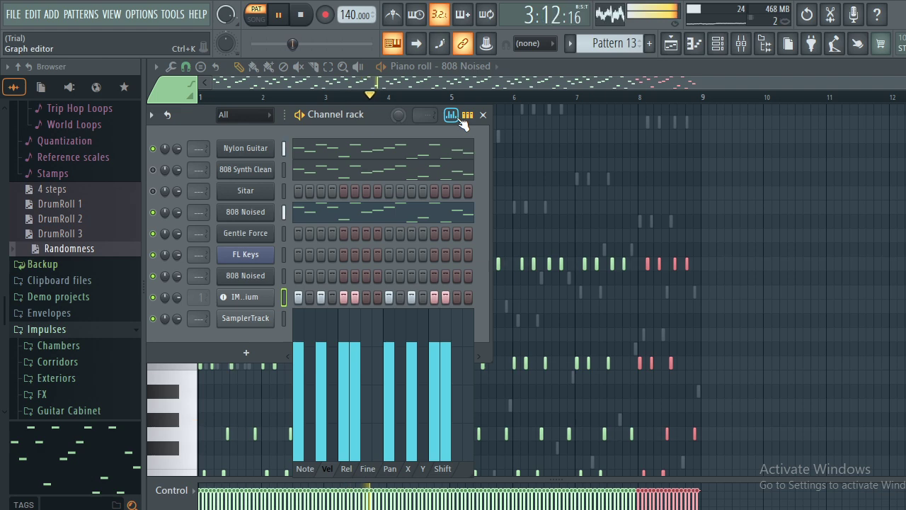
left_click(456, 118)
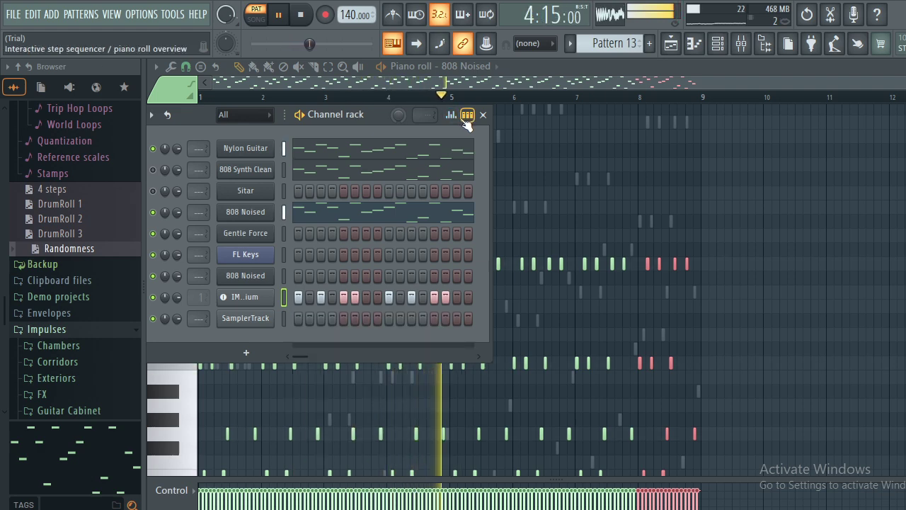
left_click(205, 294)
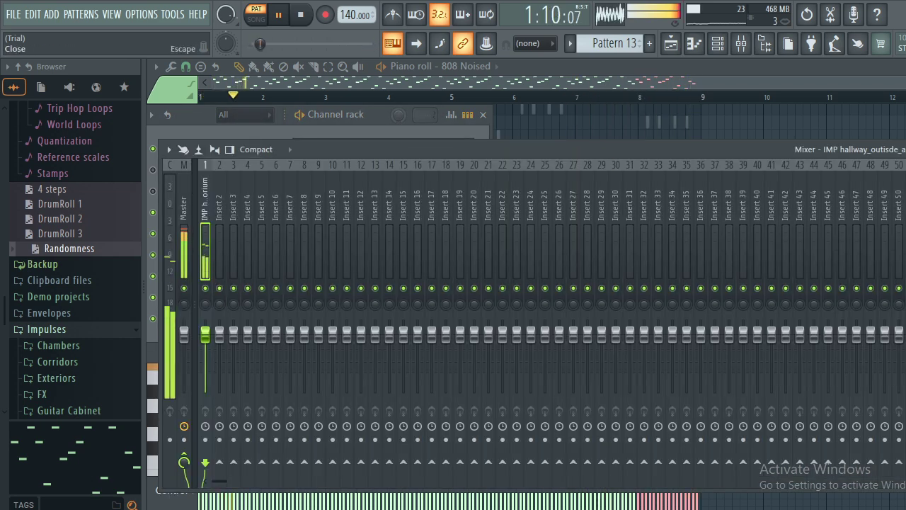
key("F9")
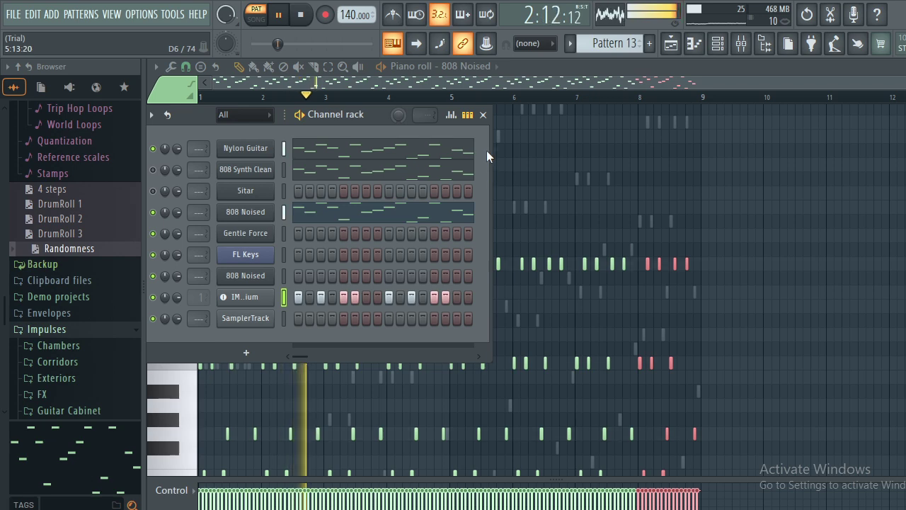
left_click(483, 114)
key("space")
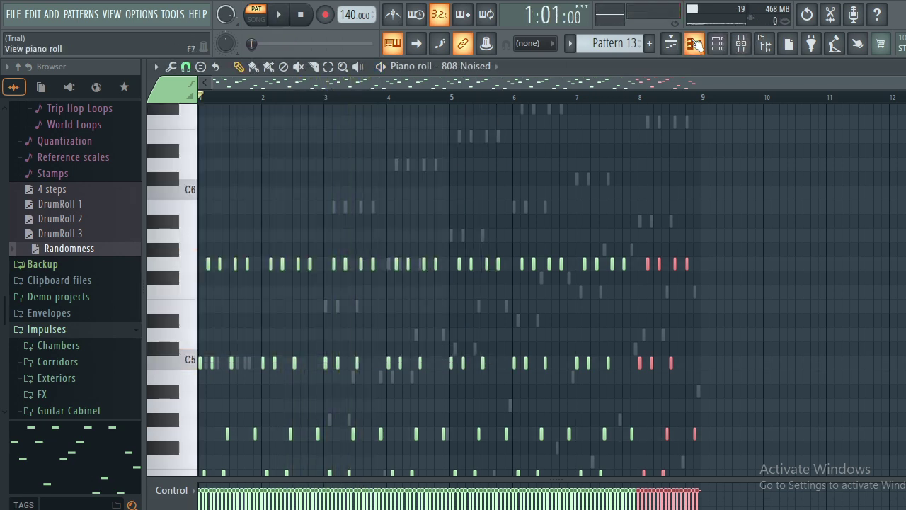
Split Pattern 13 by channel into separate patterns in the playlist.
key("Down")
left_click(670, 44)
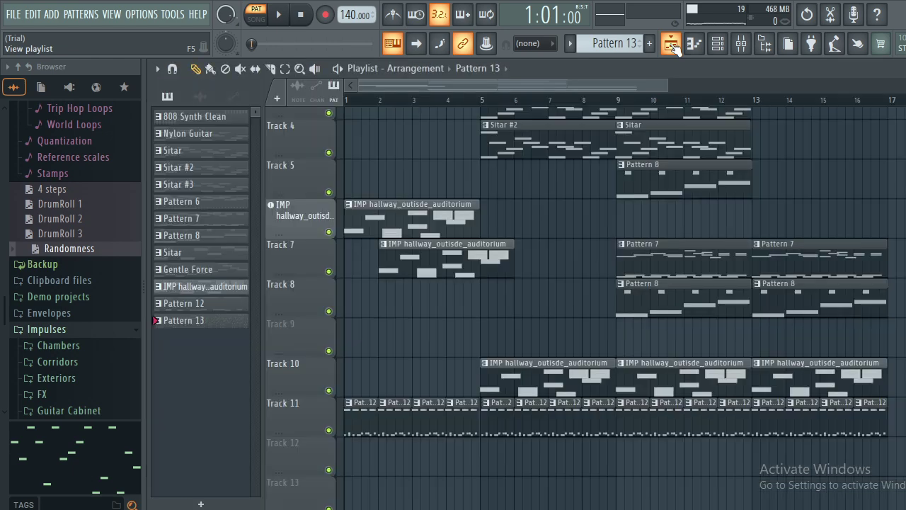
right_click(205, 322)
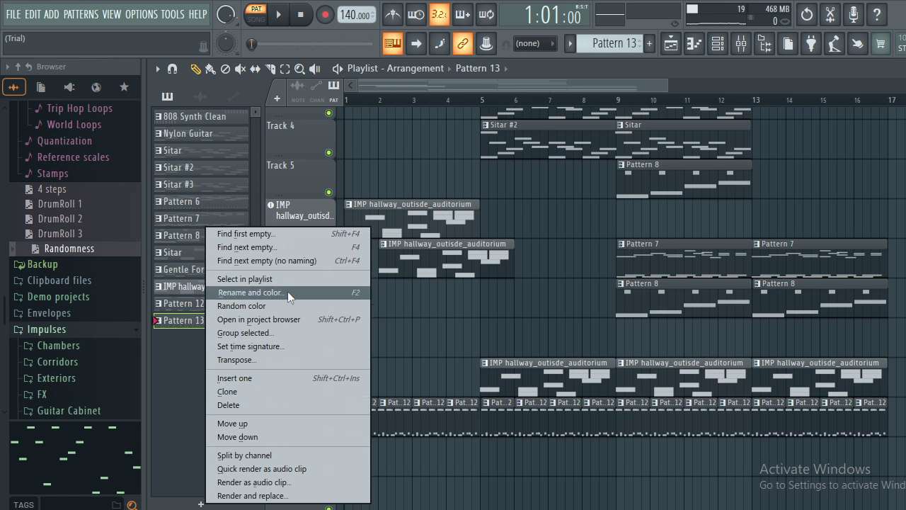
left_click(261, 455)
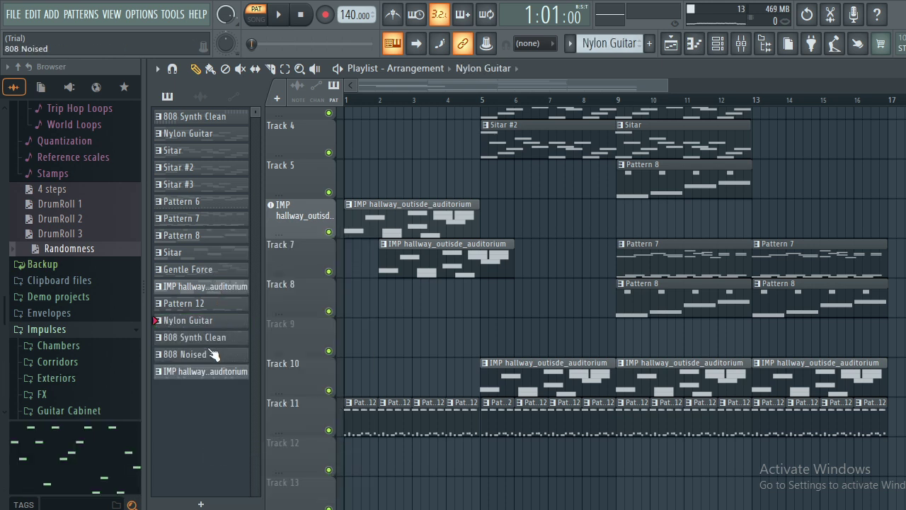
Place two 808 Noised clips on Track 12, starting at bars 1 and 9.
left_click_drag(212, 361, 344, 451)
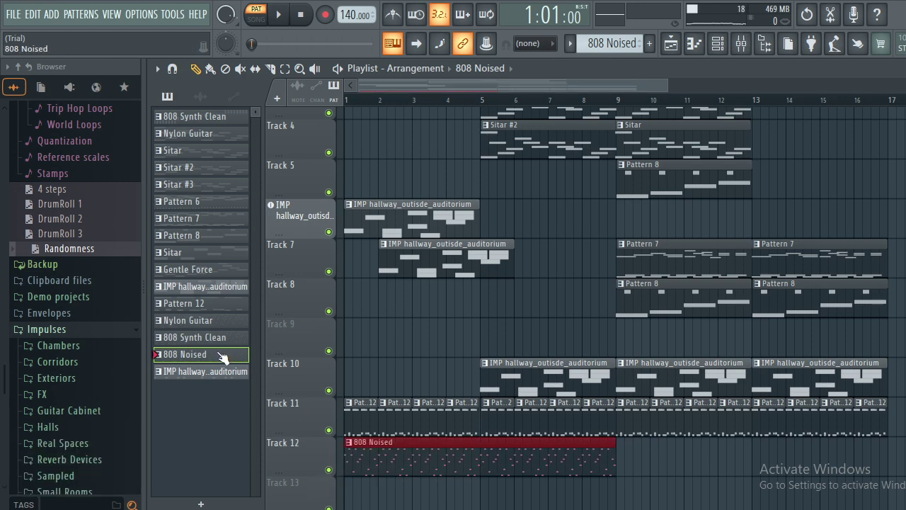
left_click_drag(222, 357, 615, 455)
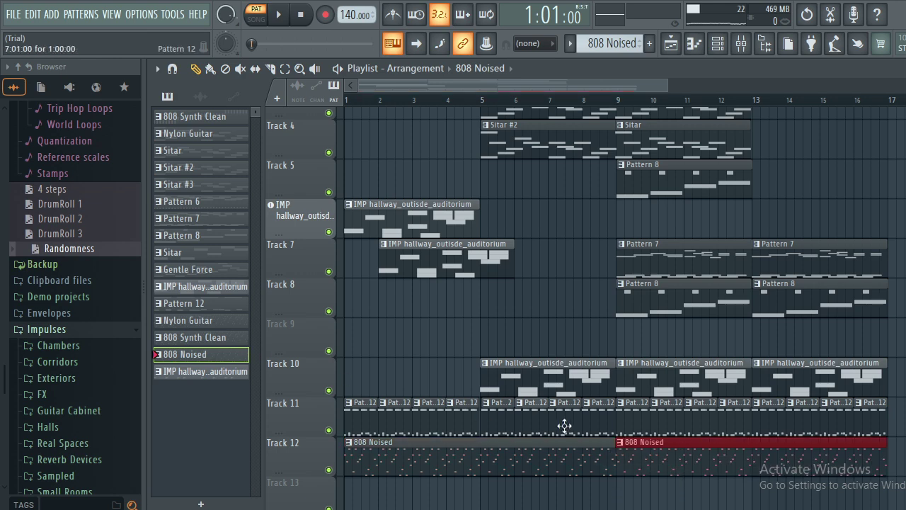
Place the Nylon Guitar pattern split from Pattern 13 on Track 10, starting at bar 17.
left_click_drag(615, 81, 784, 83)
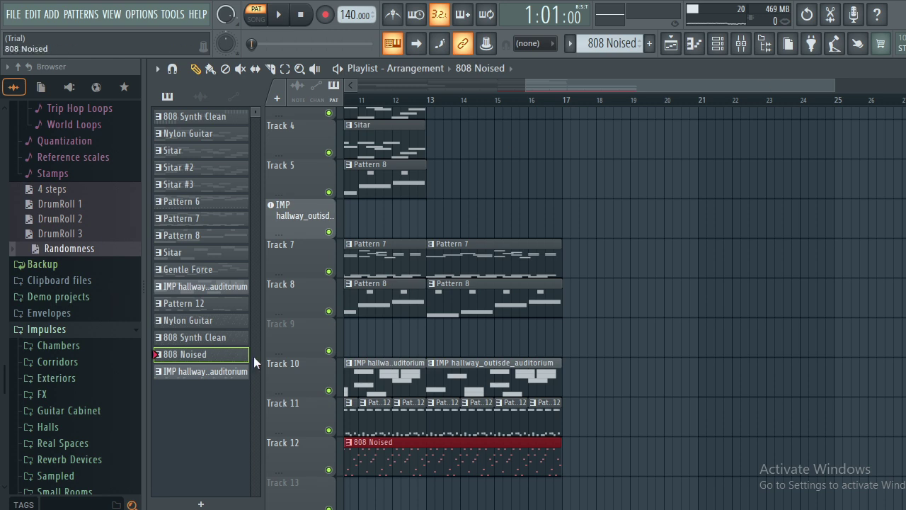
left_click(225, 321)
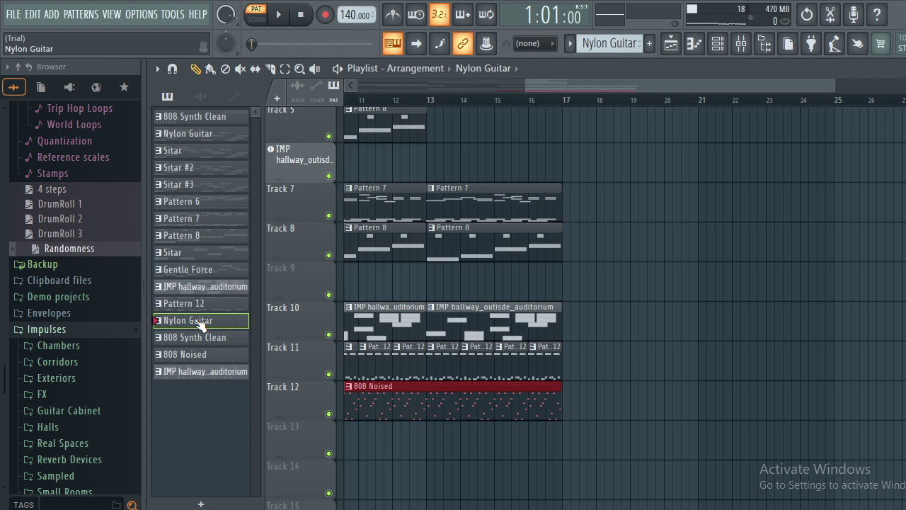
left_click(569, 324)
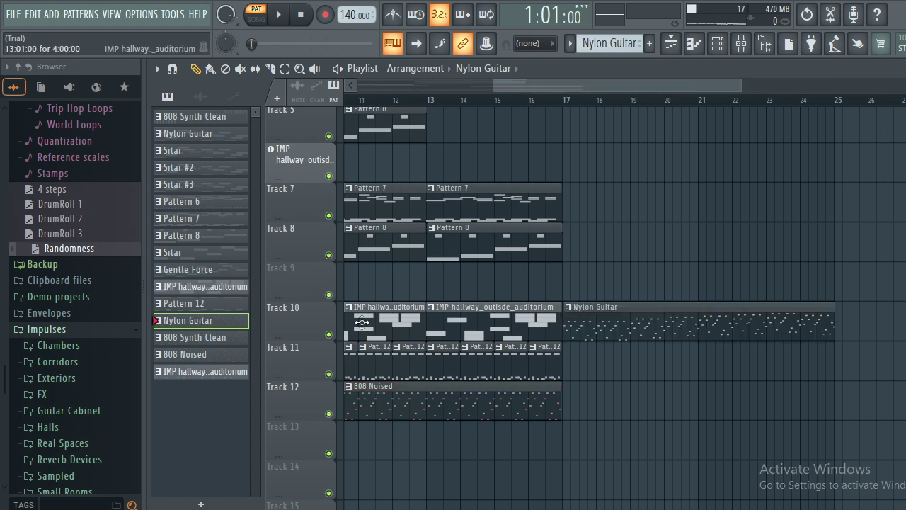
Place the split 808 Synth Clean pattern on Track 11 and 808 Noised on Track 12, both starting at bar 17.
left_click(185, 339)
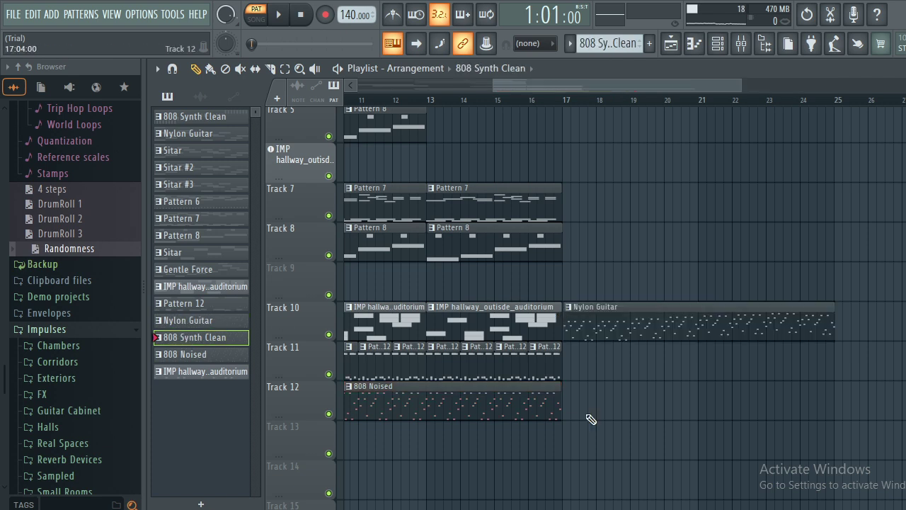
left_click(570, 363)
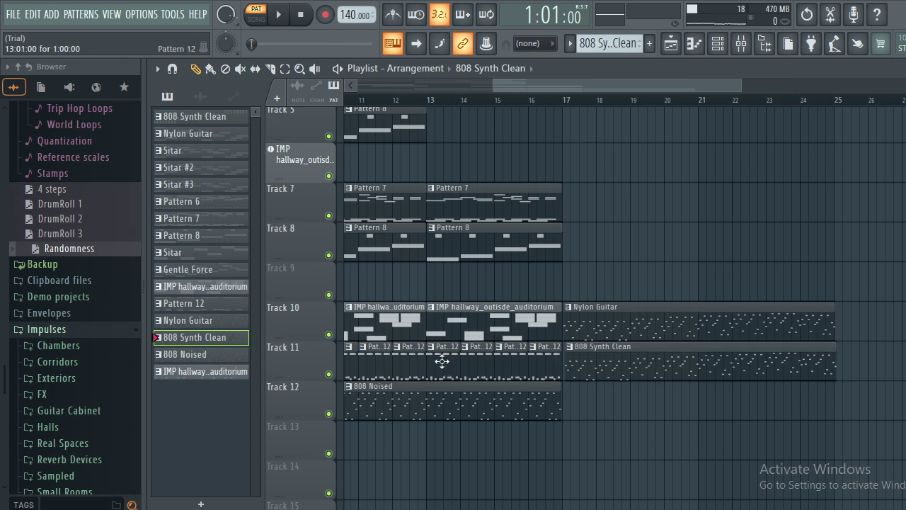
left_click(608, 347)
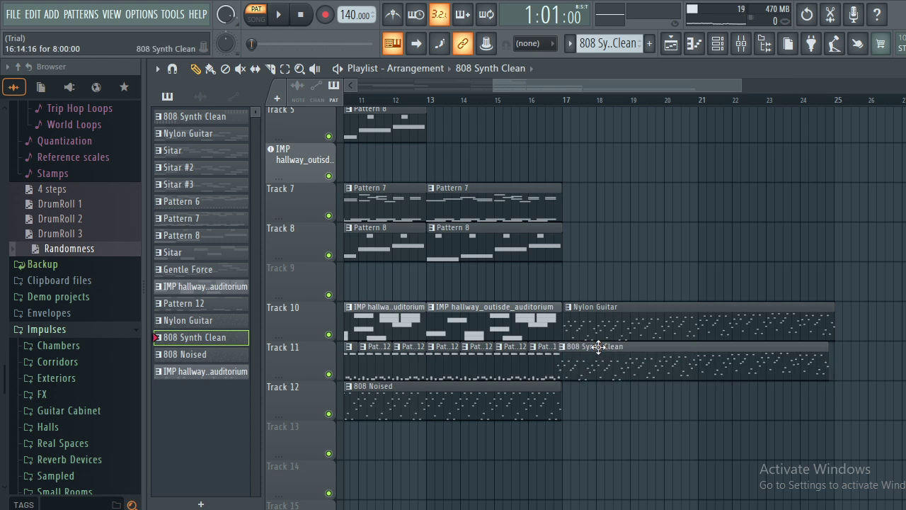
left_click(220, 356)
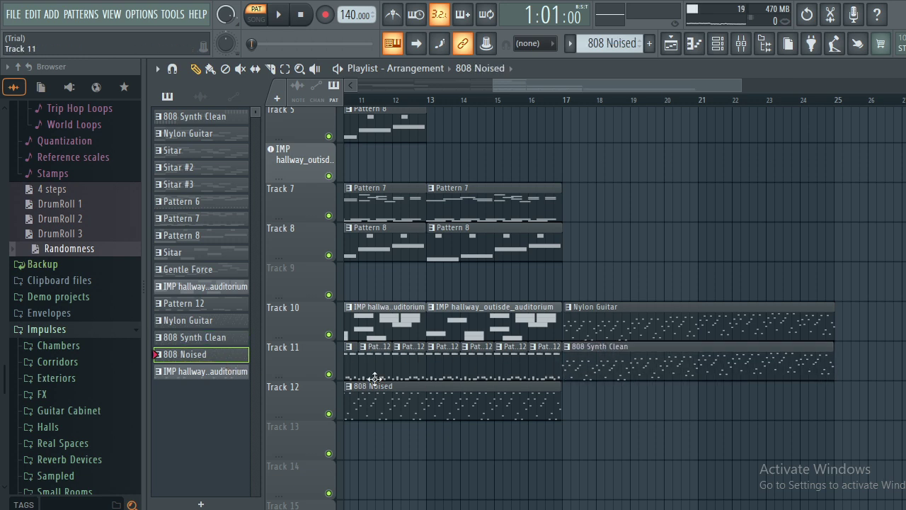
left_click(568, 397)
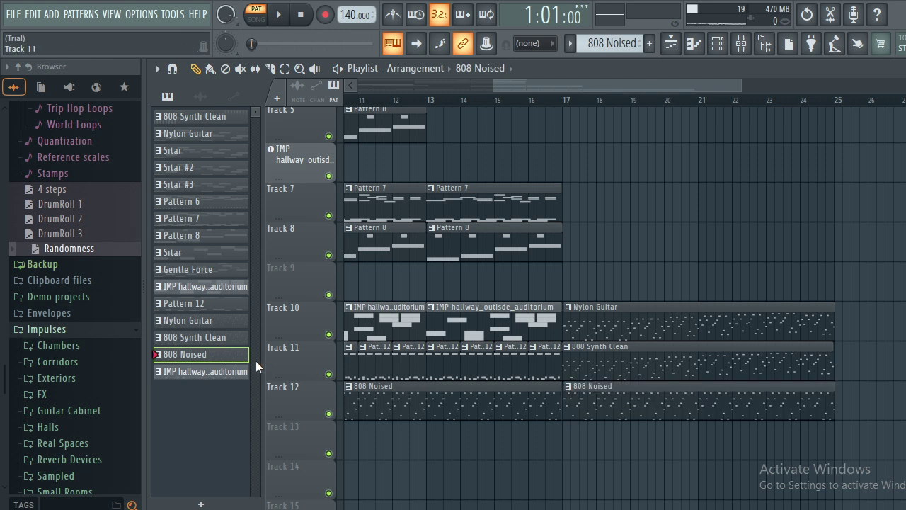
Place two clips of the last IMP hallway auditorium pattern on Track 13, starting at bars 17 and 9.
left_click(225, 372)
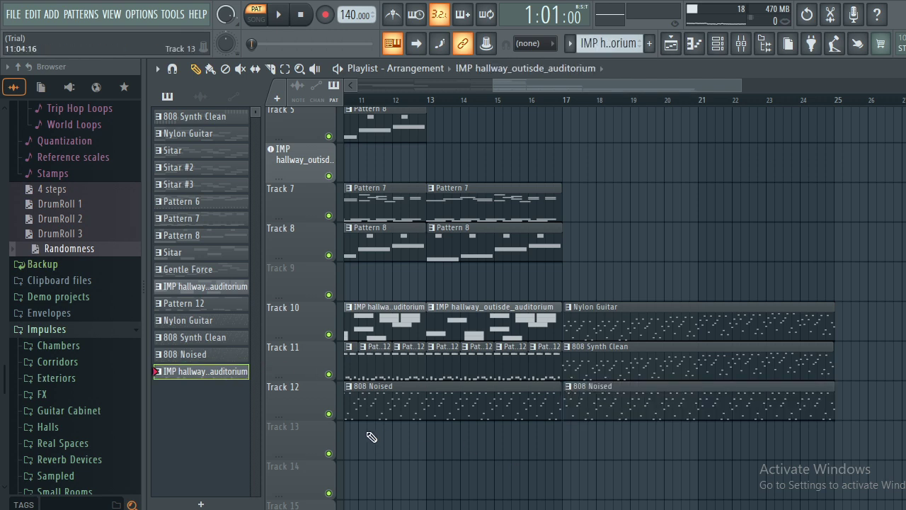
left_click_drag(562, 84, 515, 87)
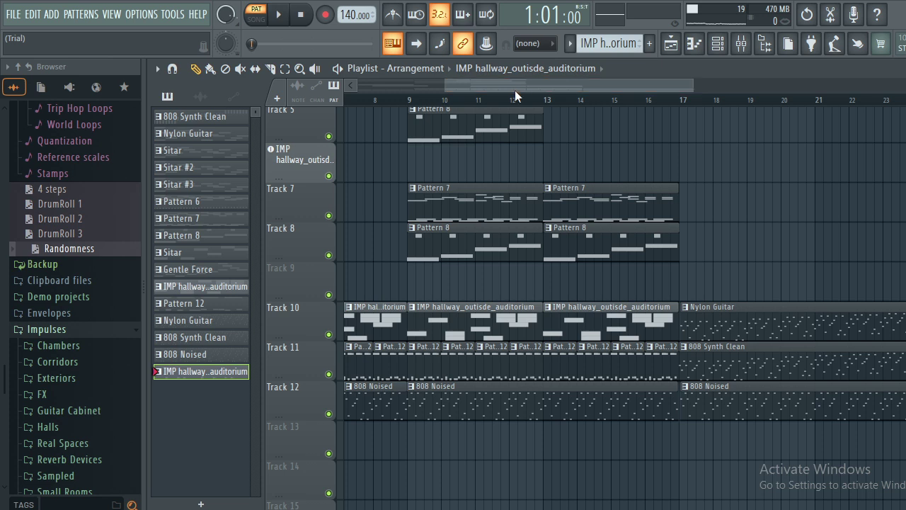
left_click(681, 439)
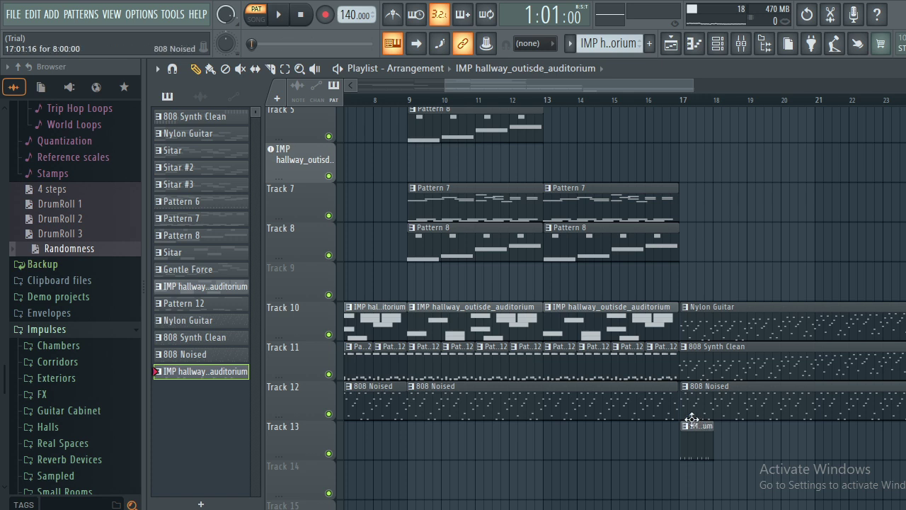
left_click(413, 432)
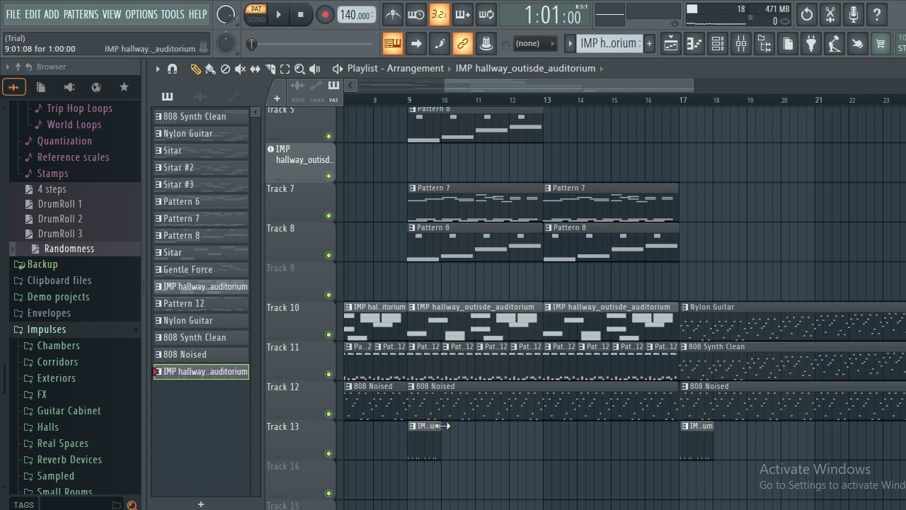
Duplicate the one-bar IMP hallway clip along Track 13 to fill bars 9 through 24 without gaps.
left_click_drag(208, 373, 441, 437)
key("ctrl+b")
key("ctrl+b")
key("ctrl+b")
key("ctrl+b")
key("ctrl+b")
key("ctrl+b")
key("ctrl+b")
key("ctrl+b")
key("ctrl+b")
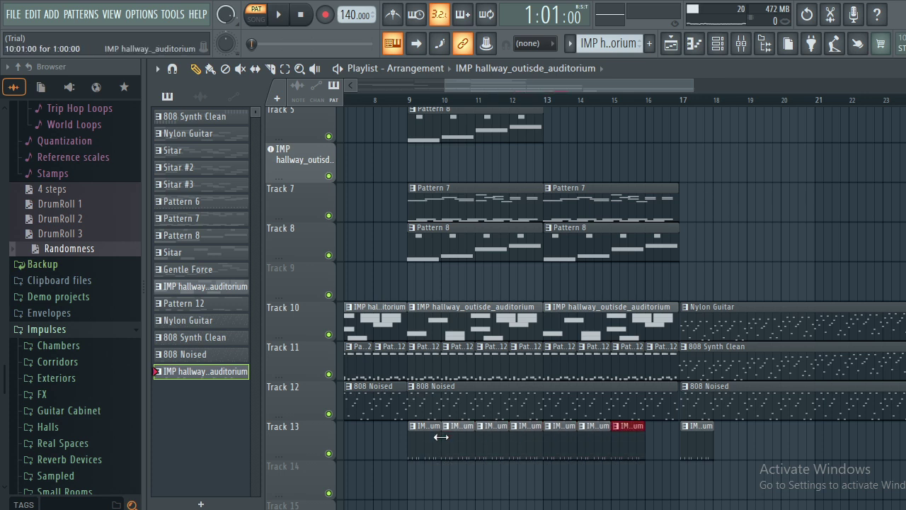
key("ctrl+b")
key("ctrl+b")
key("ctrl+b")
key("ctrl+b")
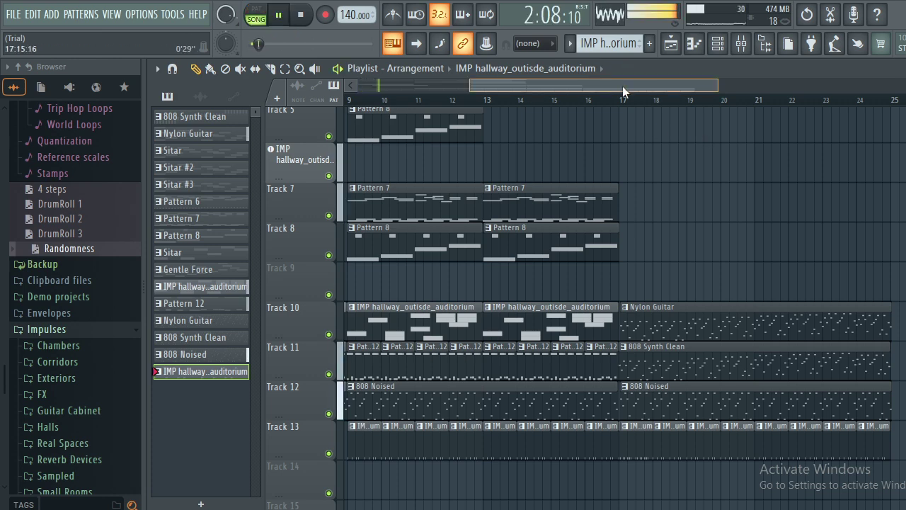
Mute Track 1 with the Nylon Guitar clips during song playback.
left_click_drag(623, 85, 491, 86)
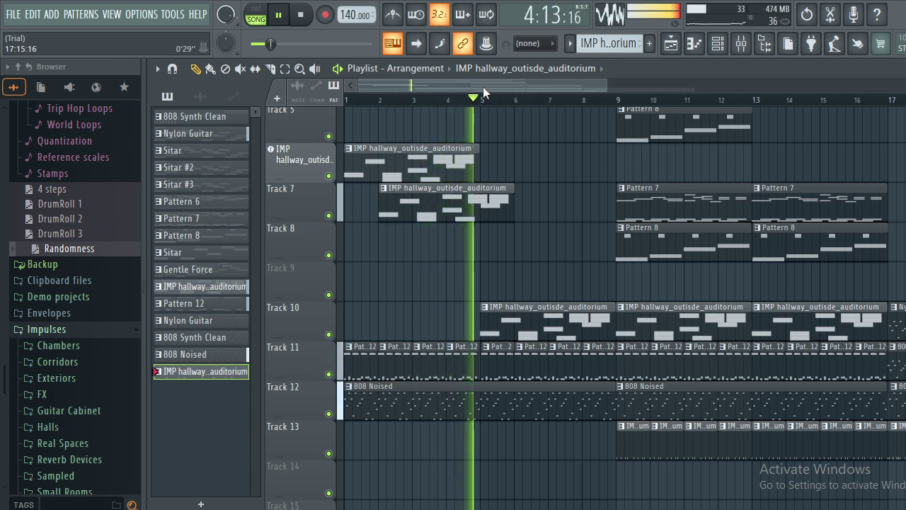
scroll(585, 308, "up", 2)
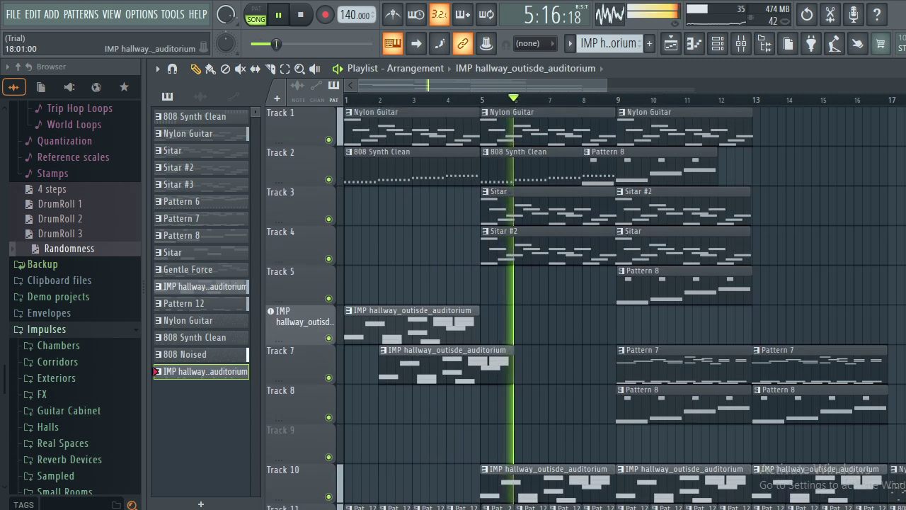
left_click(329, 140)
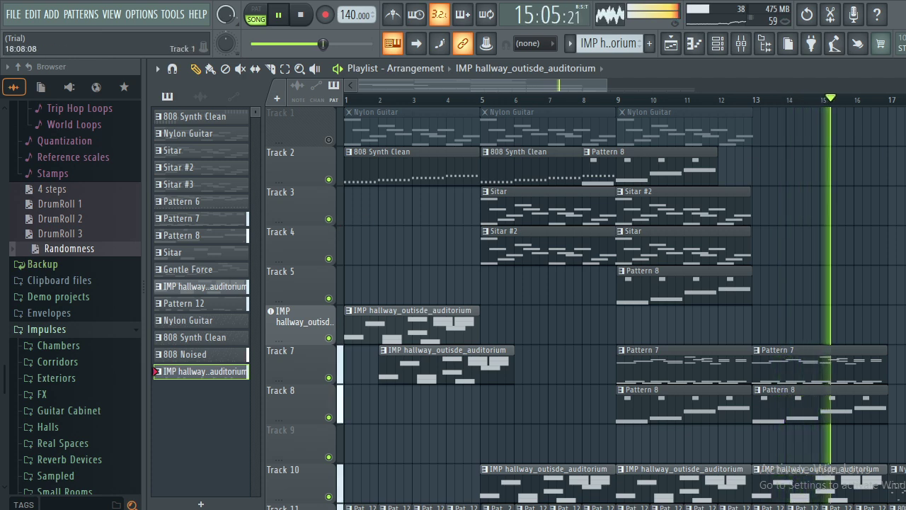
Listen to the arrangement through bar 24 while reviewing the playlist tracks, and stop playback.
scroll(333, 225, "down", 3)
scroll(586, 308, "down", 3)
scroll(586, 308, "up", 6)
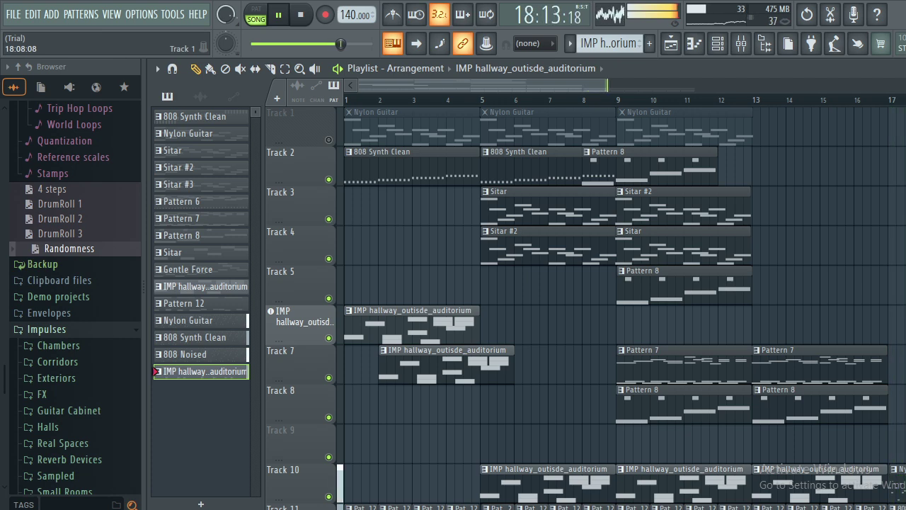
scroll(586, 283, "down", 6)
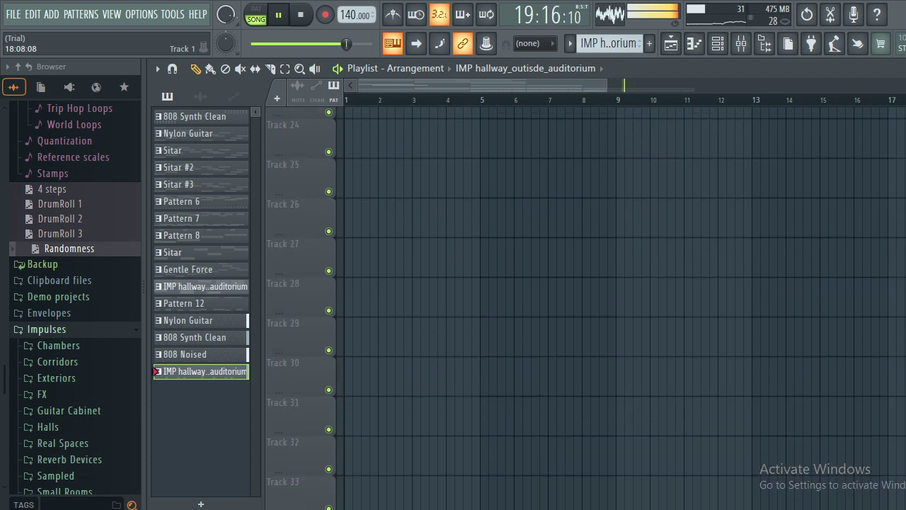
scroll(587, 283, "up", 3)
scroll(586, 283, "up", 1)
scroll(587, 283, "down", 4)
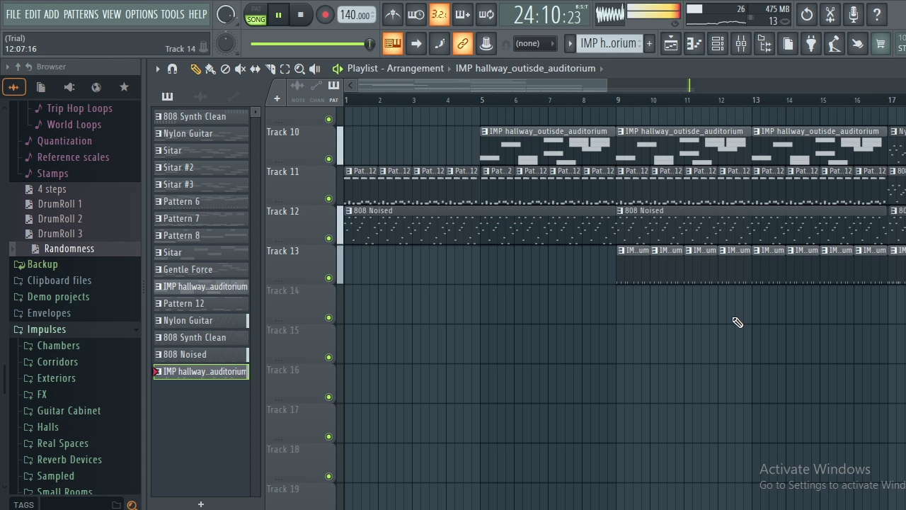
key("space")
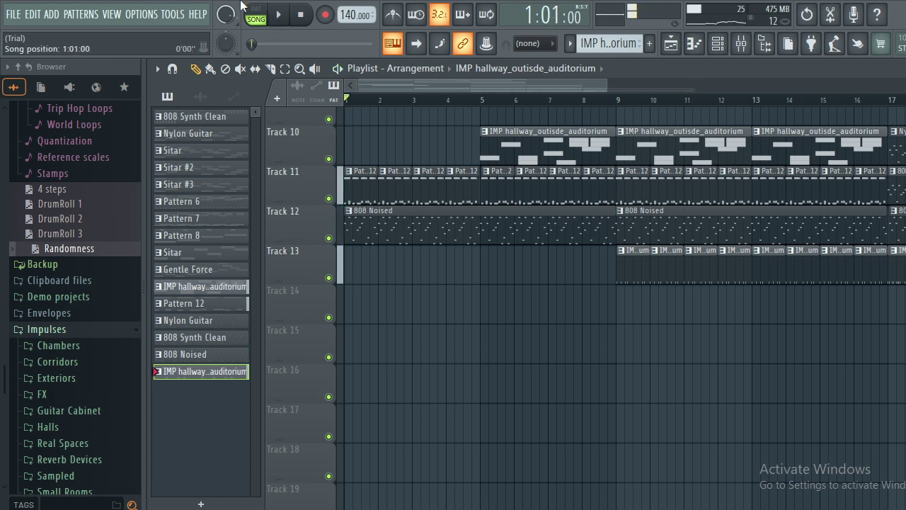
Save the project as Project_8 in a new project folder with its used samples, acknowledging the trial notice.
left_click(13, 13)
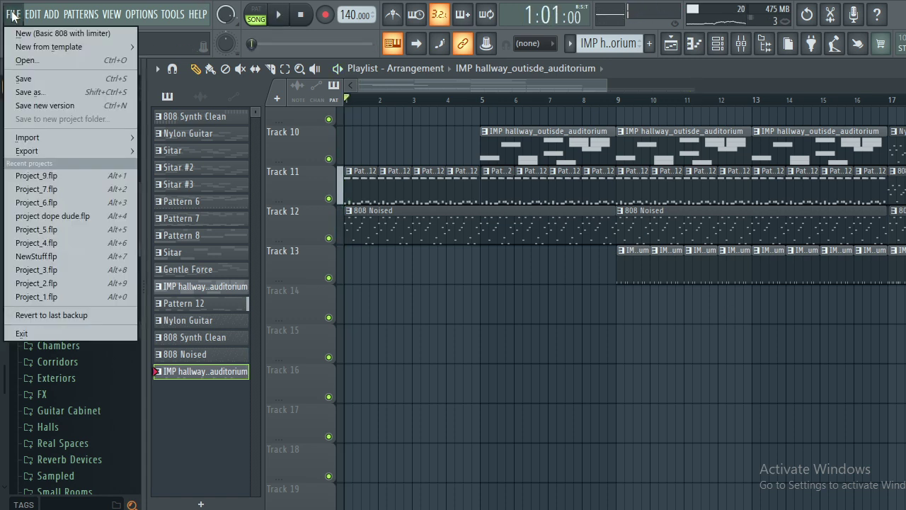
left_click(32, 104)
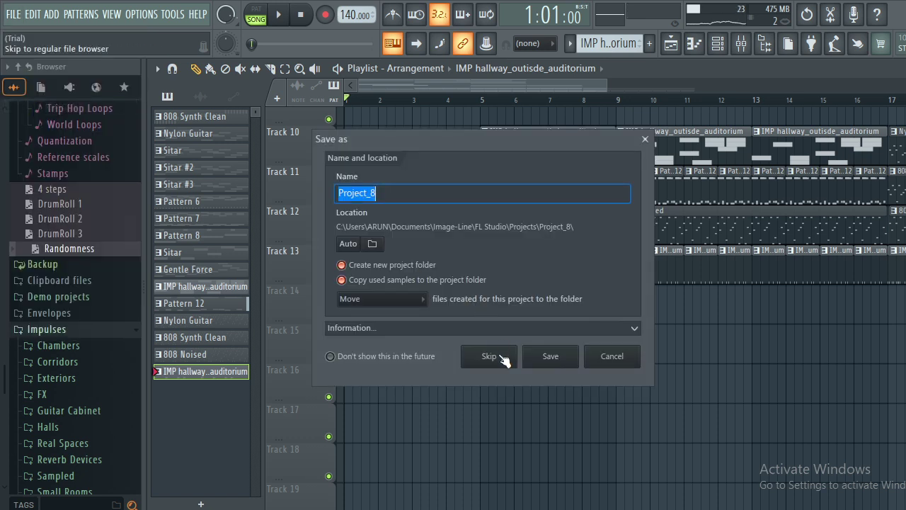
left_click(550, 356)
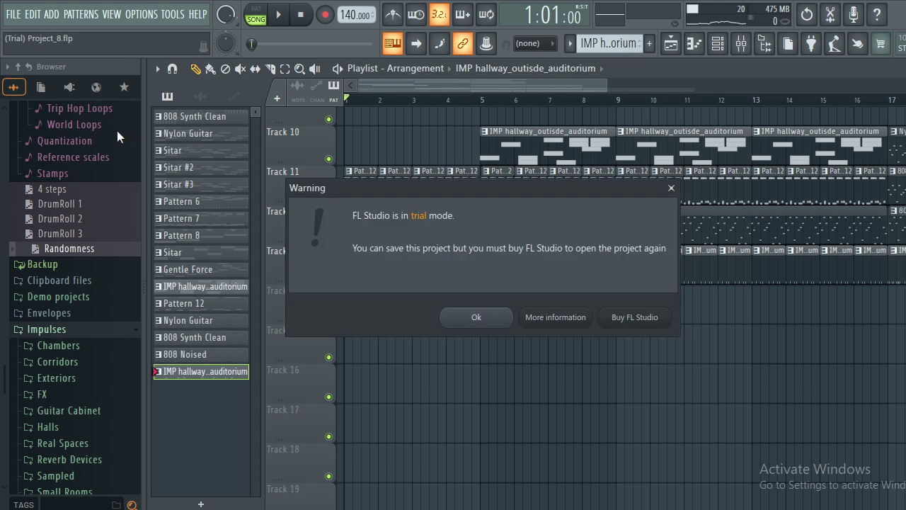
left_click(484, 318)
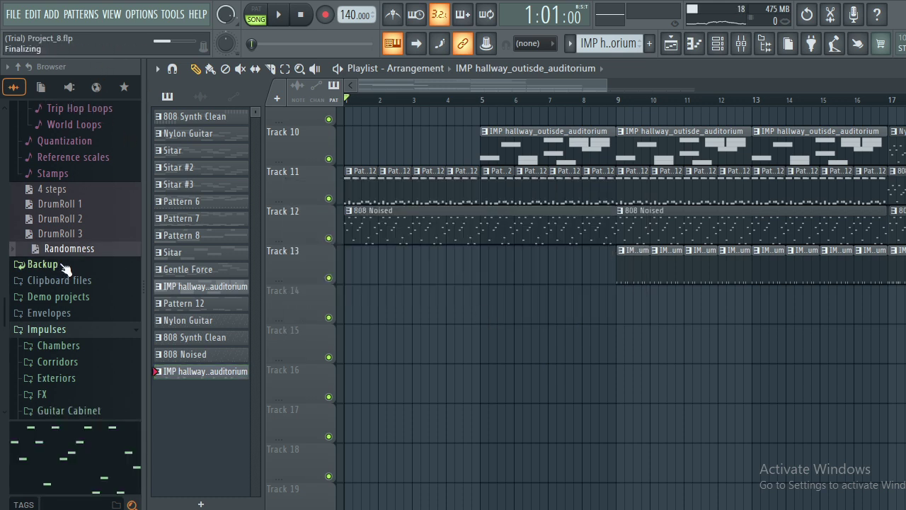
Replace the IMP hallway channel's piano roll notes with the Major Polymode melodic scale and play the pattern.
left_click(73, 178)
left_click(76, 208)
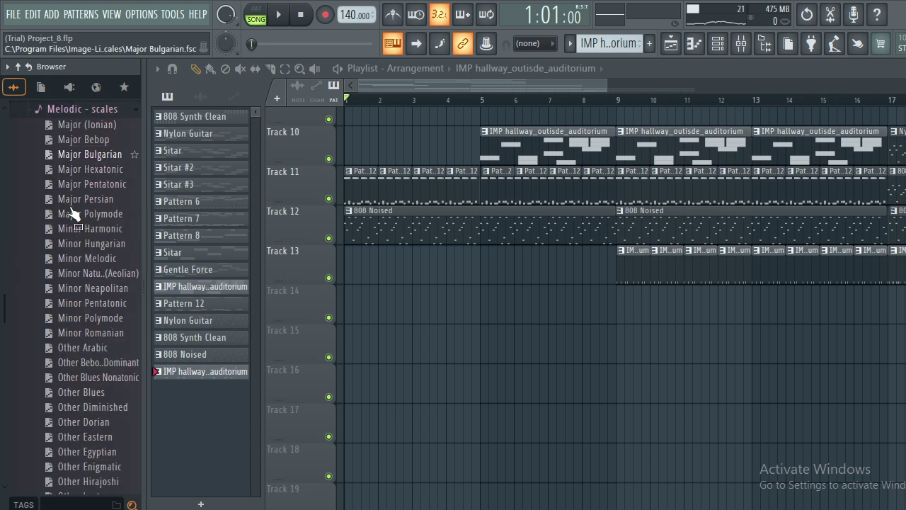
left_click(701, 45)
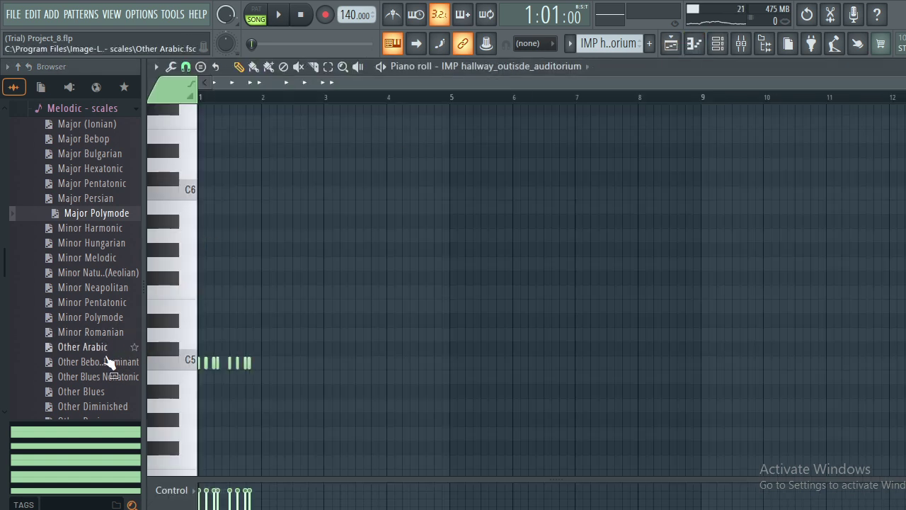
left_click_drag(103, 214, 206, 268)
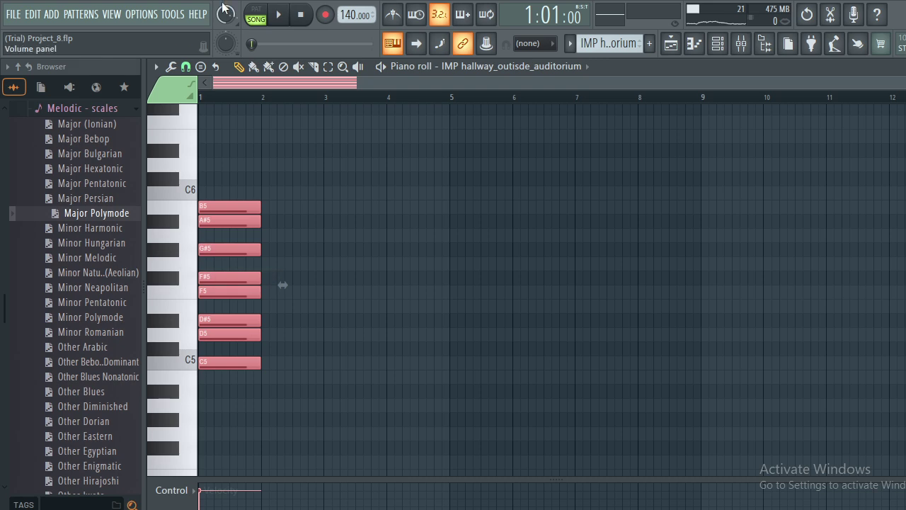
key("space")
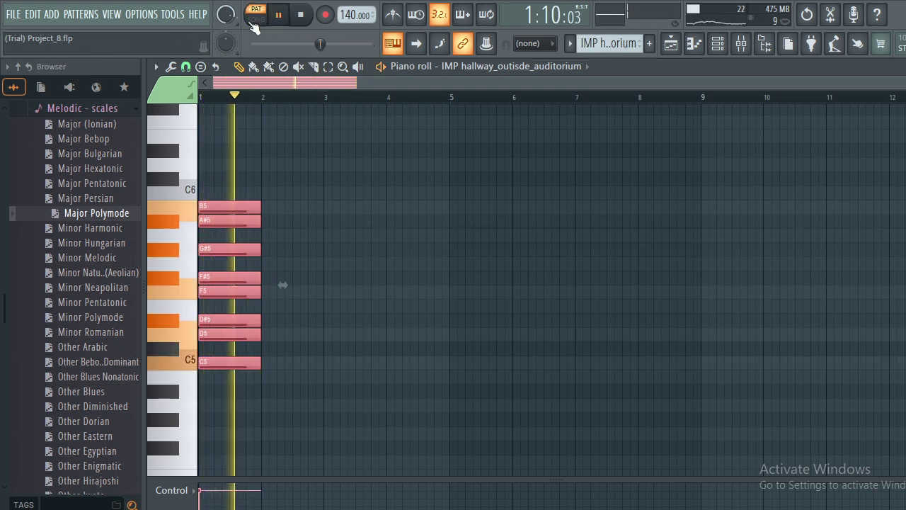
Replace the piano roll notes with the Minor Harmonic scale, and preview the Minor Pentatonic and Other Blues scales.
left_click_drag(99, 234, 276, 239)
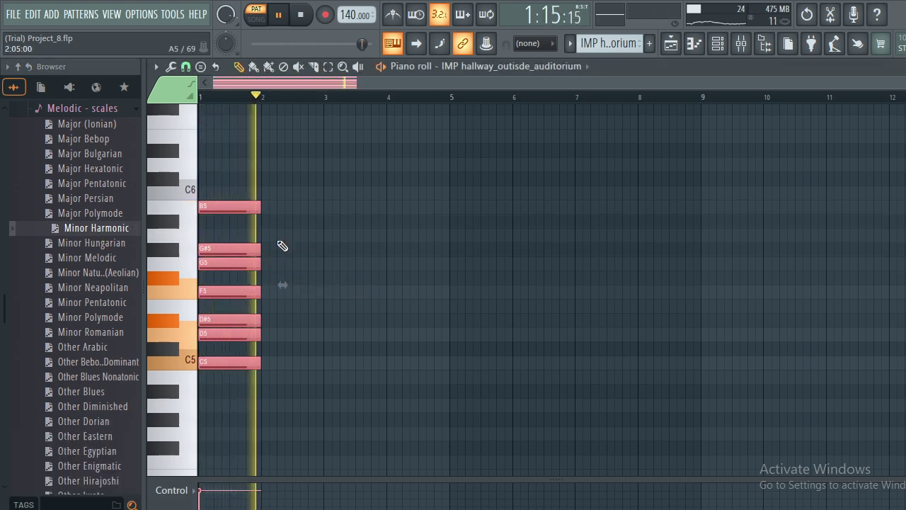
left_click(95, 302)
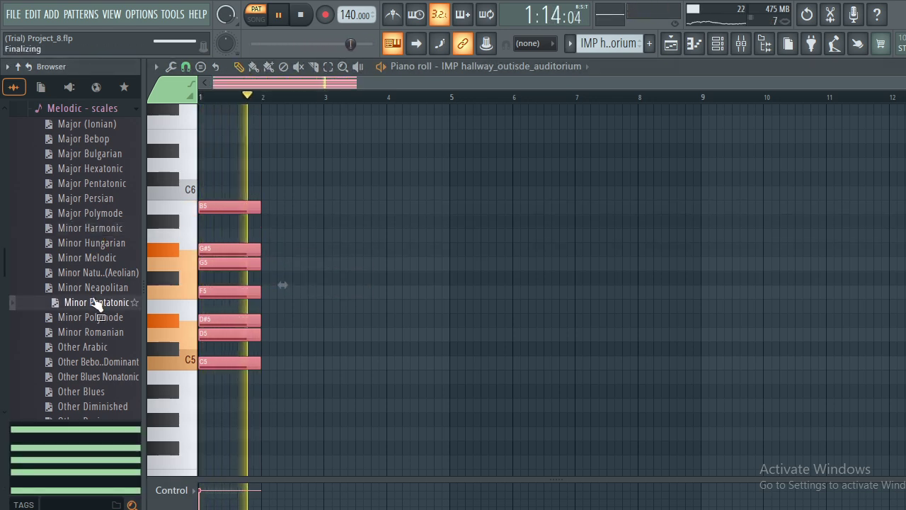
left_click(78, 397)
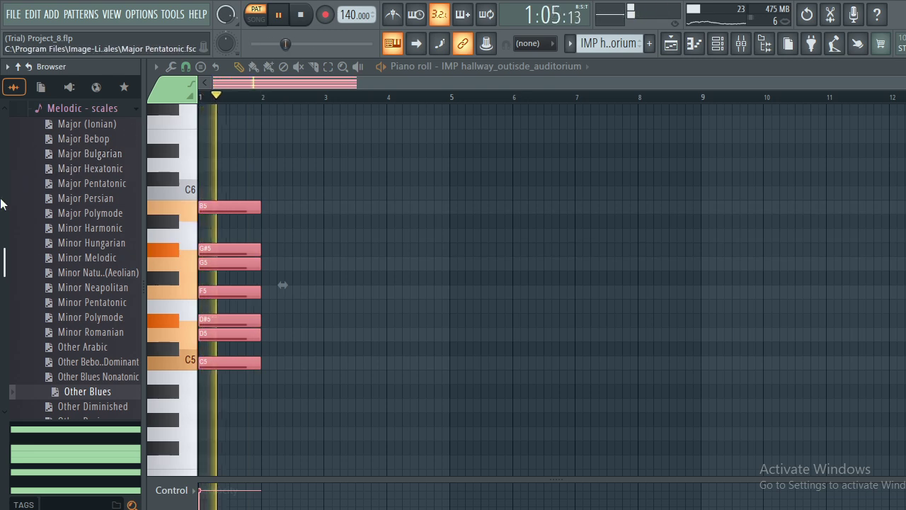
Open the Pop Loops folder, load fpc_Pop_04 into the piano roll, and undo the last note edit.
mouse_move(2, 196)
left_mouse_down()
mouse_move(2, 170)
mouse_move(3, 199)
left_mouse_up()
left_click(67, 310)
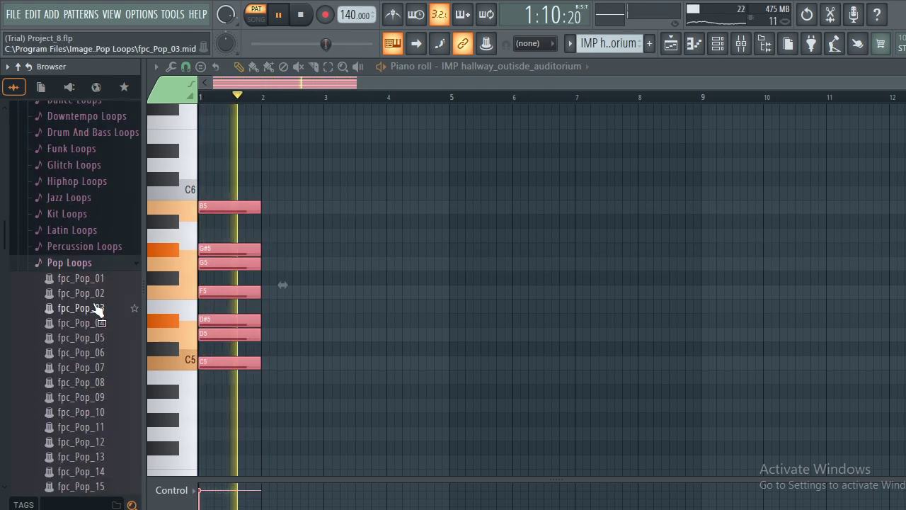
left_click_drag(63, 323, 217, 354)
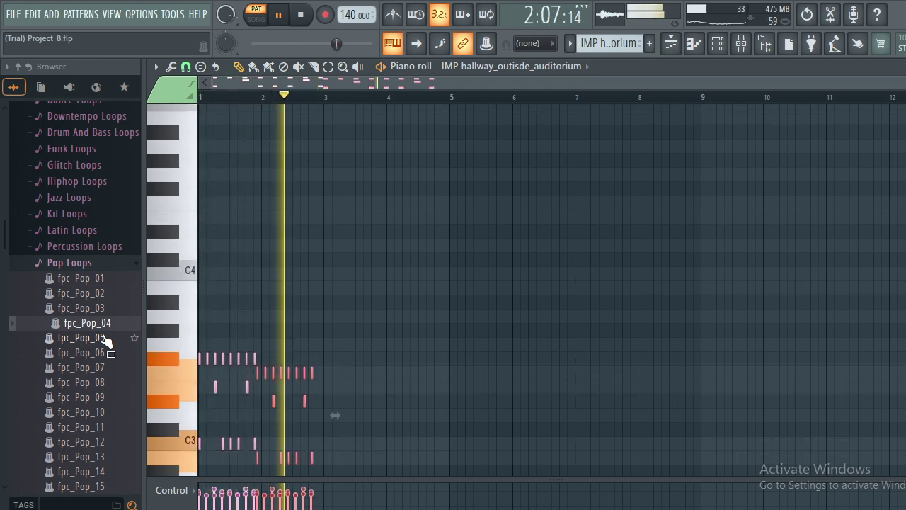
key("ctrl+z")
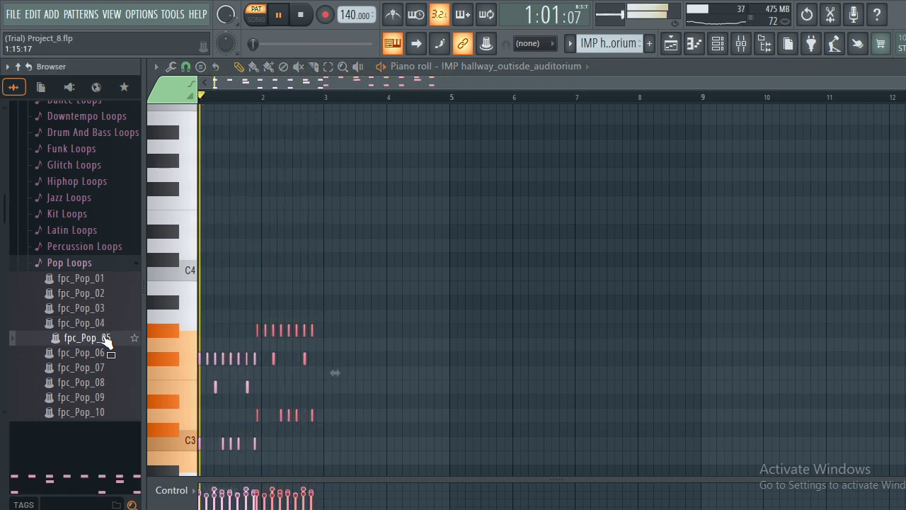
Try the fpc_Pop_05 loop in the IMP hallway piano roll, then replace the notes with the fpc_Pop_01 loop.
left_click_drag(104, 340, 211, 343)
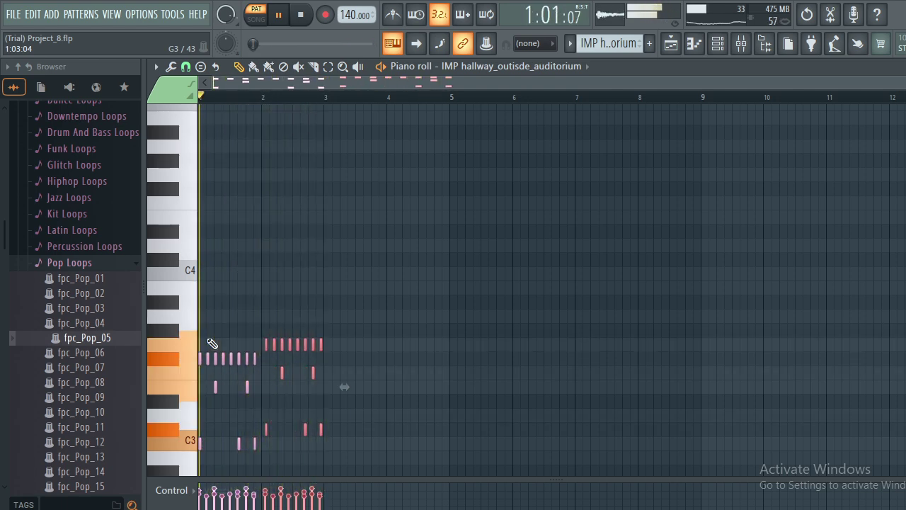
key("ctrl+z")
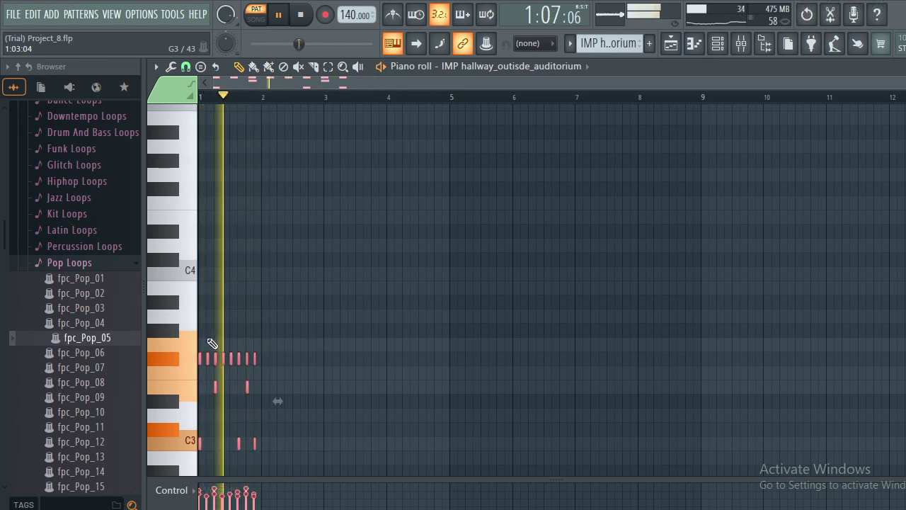
left_click(105, 324)
left_click_drag(105, 329, 209, 338)
left_click_drag(78, 282, 204, 306)
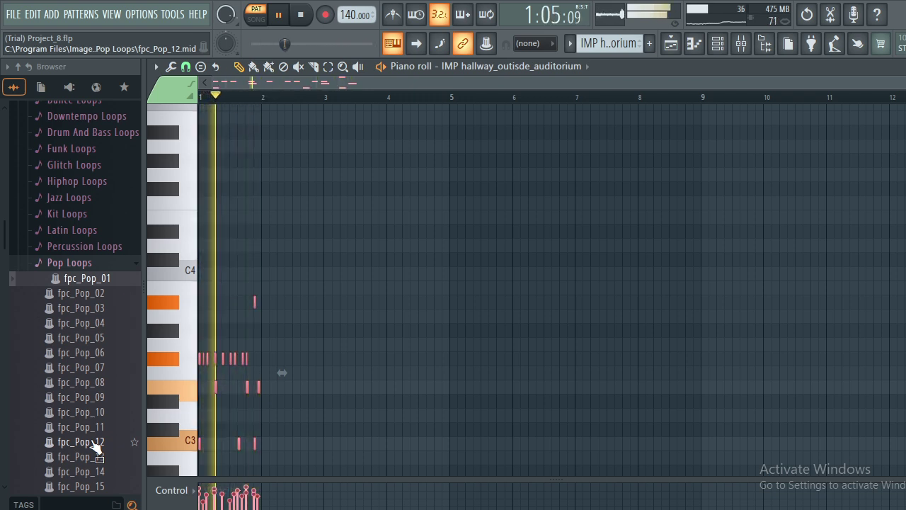
Stop the pattern playback and place the IMP hallway_outisde_auditorium pattern at bar 1 of Track 14 in the playlist.
key("space")
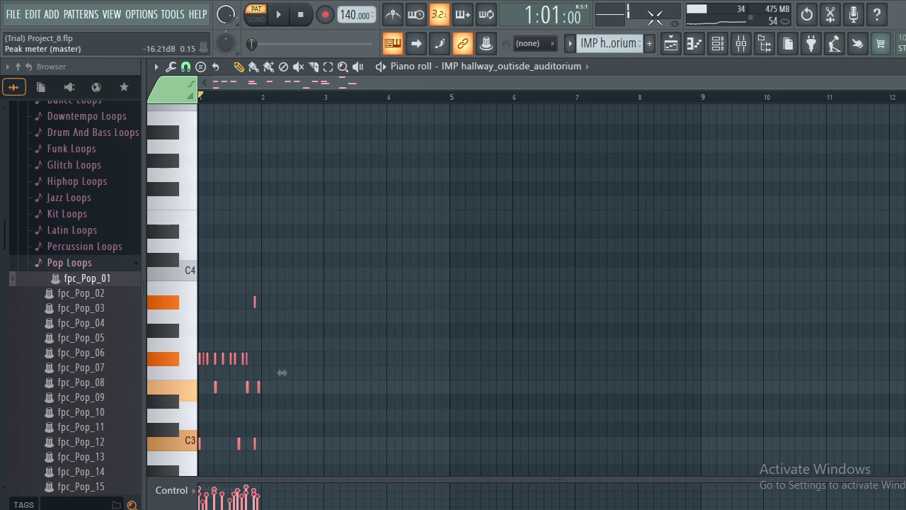
left_click(680, 48)
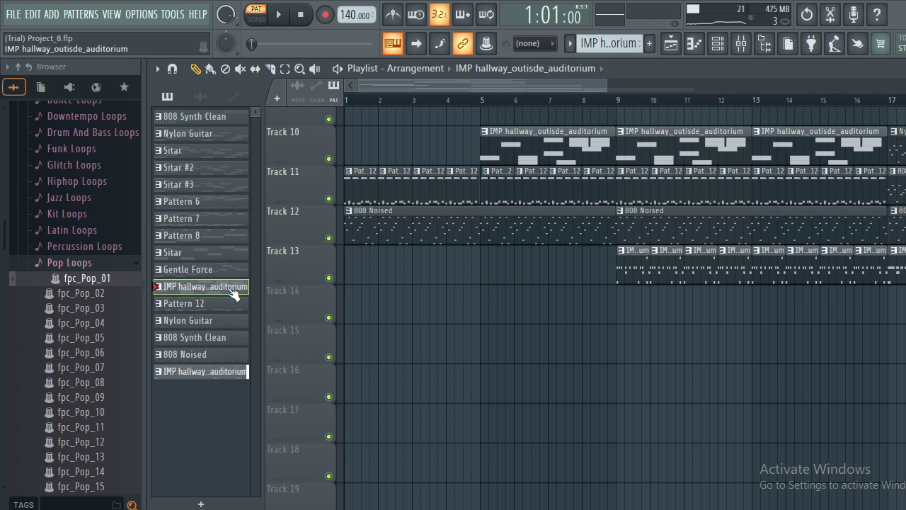
left_click_drag(240, 289, 345, 313)
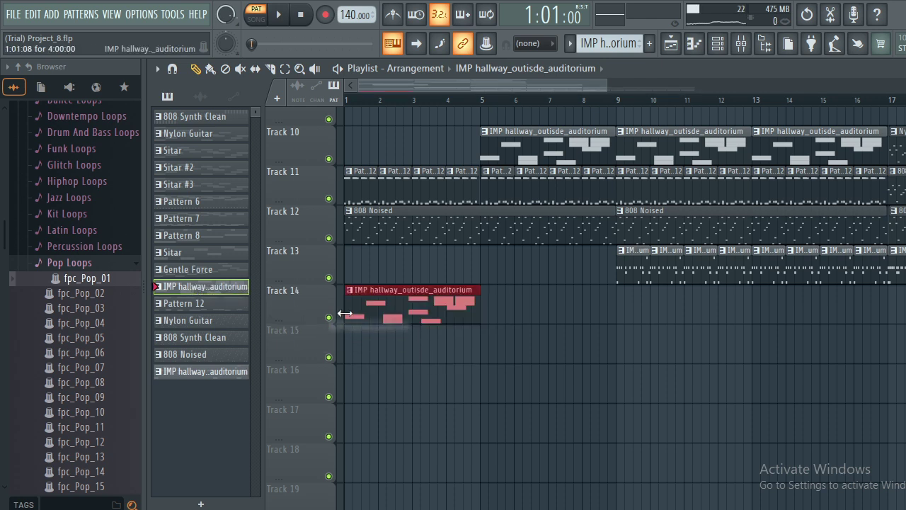
Repeat the IMP hallway clip end to end along Track 14 up to bar 25, undoing the extra copy beyond it.
key("ctrl+b")
key("ctrl+b")
key("ctrl+b")
key("ctrl+b")
key("ctrl+b")
key("ctrl+b")
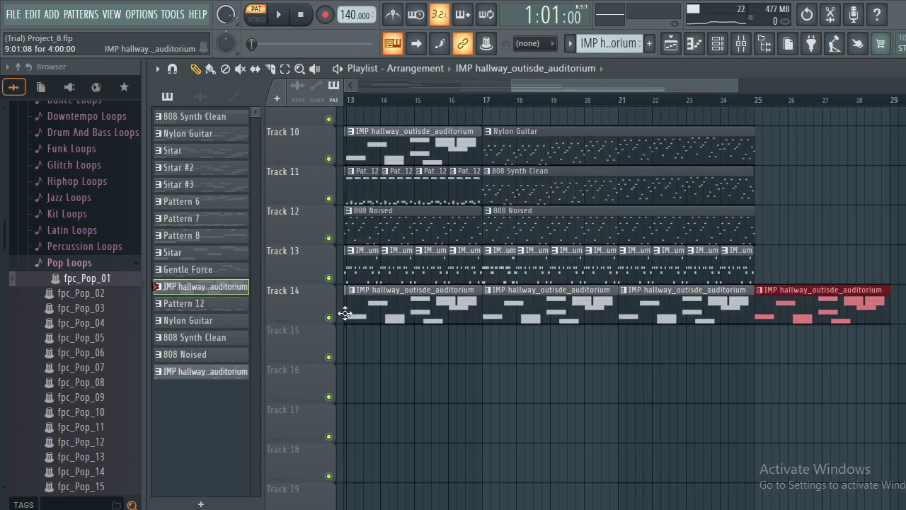
key("ctrl+z")
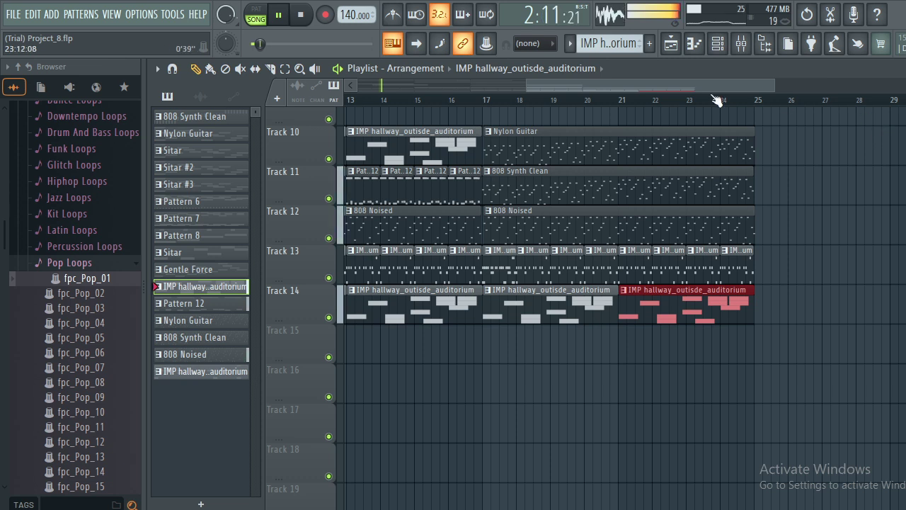
While the song plays, delete the Track 10 clip starting at bar 5 and mute Tracks 2, 3, 4 and 5.
left_click_drag(697, 85, 487, 101)
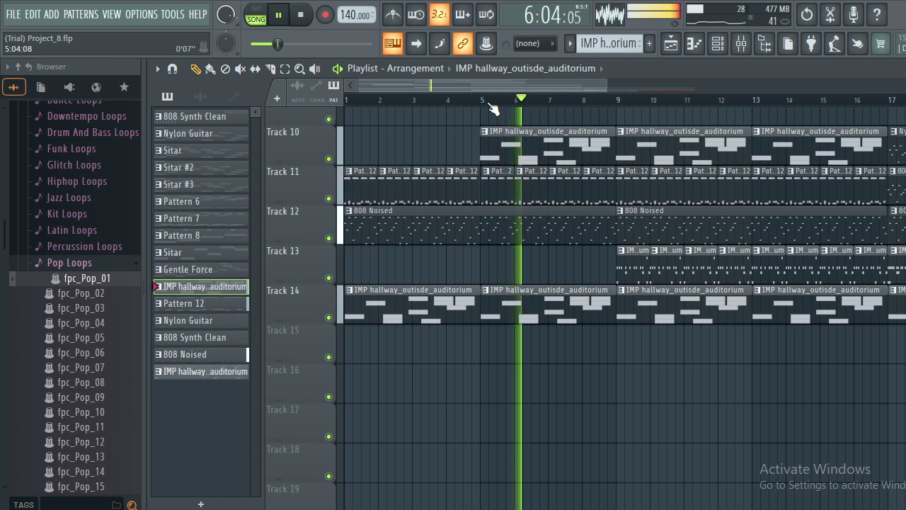
right_click(544, 142)
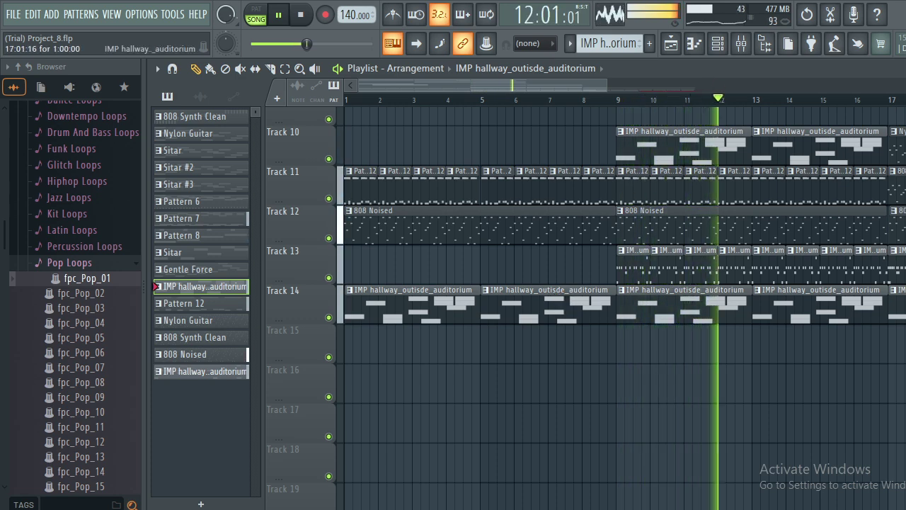
scroll(587, 305, "up", 3)
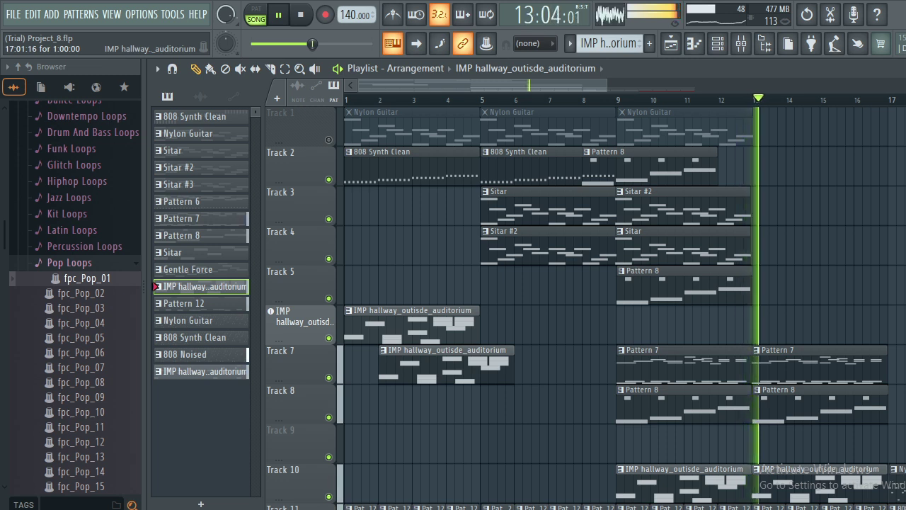
left_click(329, 297)
left_click(328, 258)
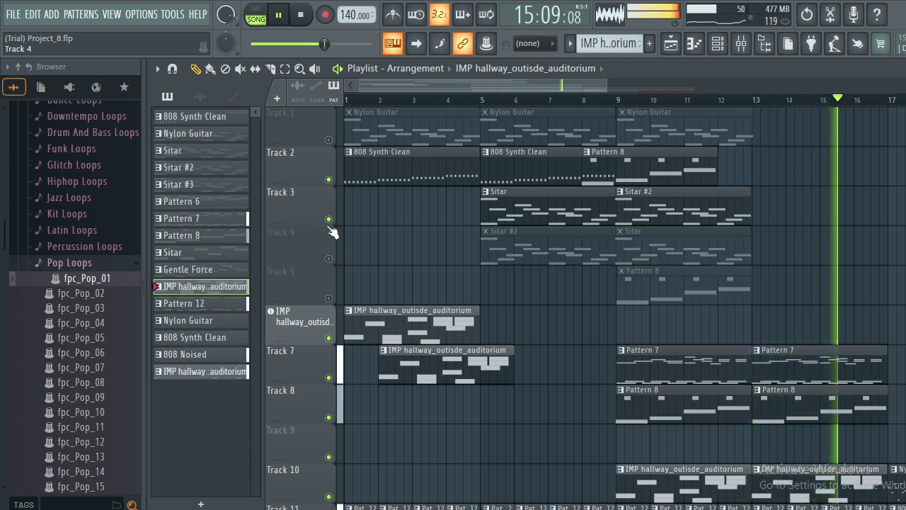
left_click(328, 219)
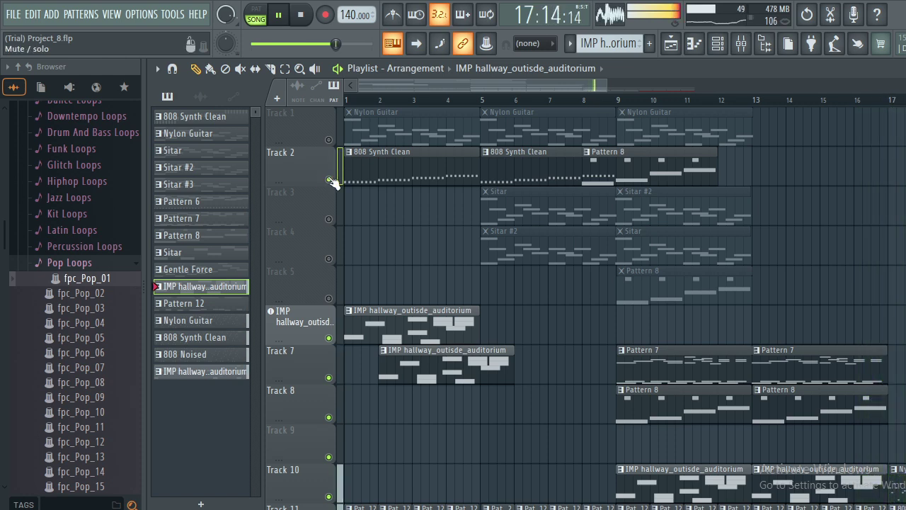
left_click(329, 179)
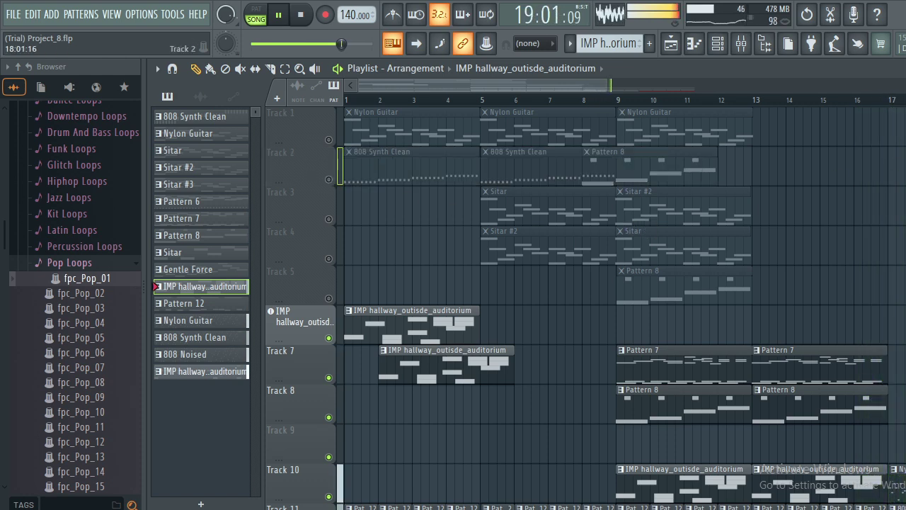
Mute the IMP hallway_outisde_auditorium instrument track, and try Track 7 muted before turning it back on.
scroll(567, 305, "down", 8)
scroll(567, 304, "up", 6)
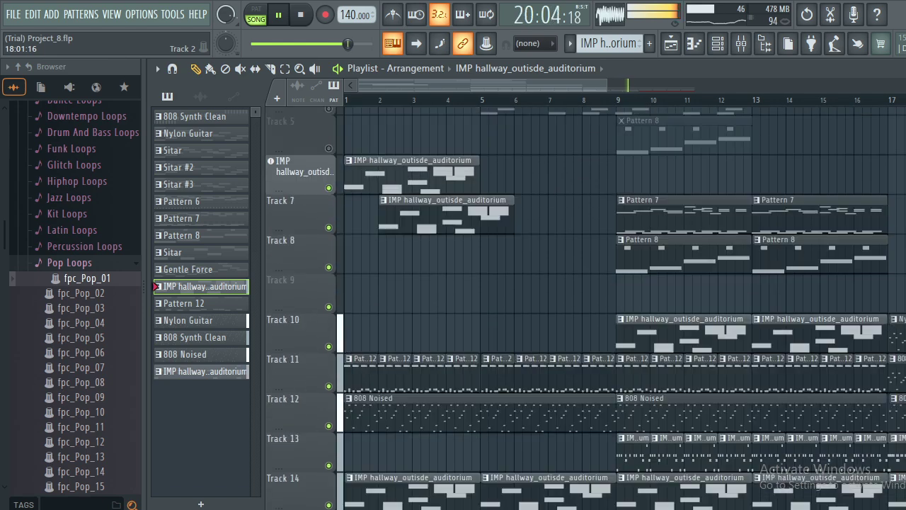
scroll(567, 305, "down", 3)
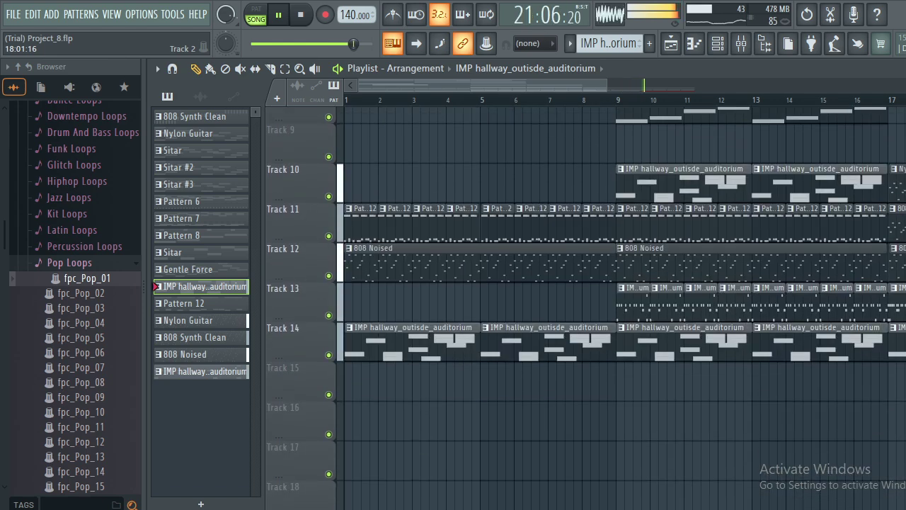
scroll(566, 304, "up", 2)
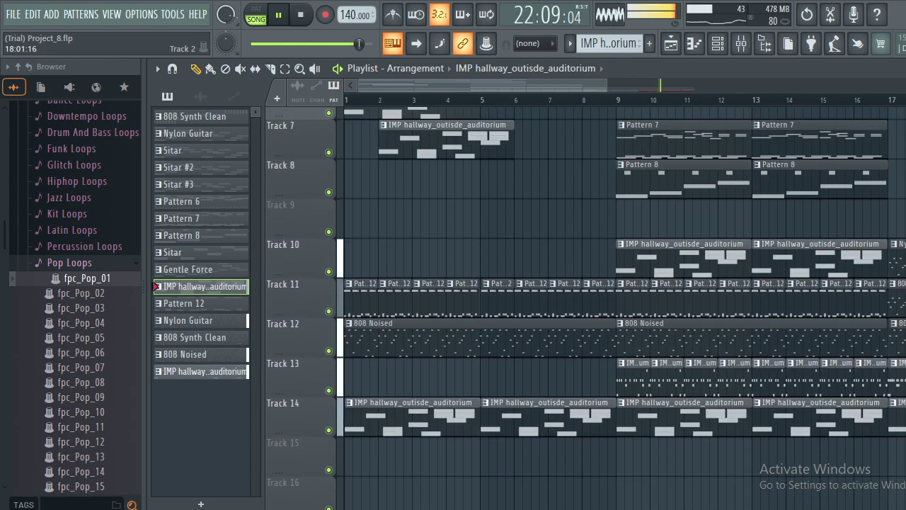
scroll(567, 304, "up", 4)
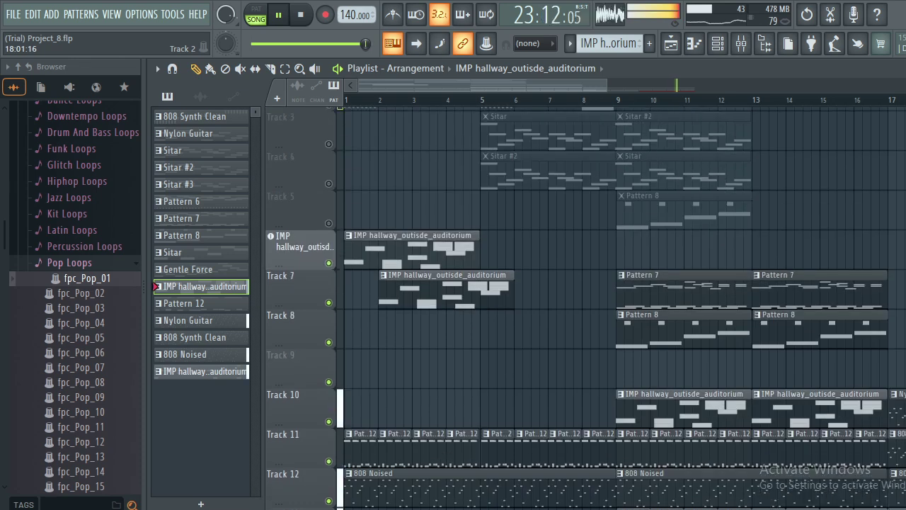
scroll(566, 304, "down", 4)
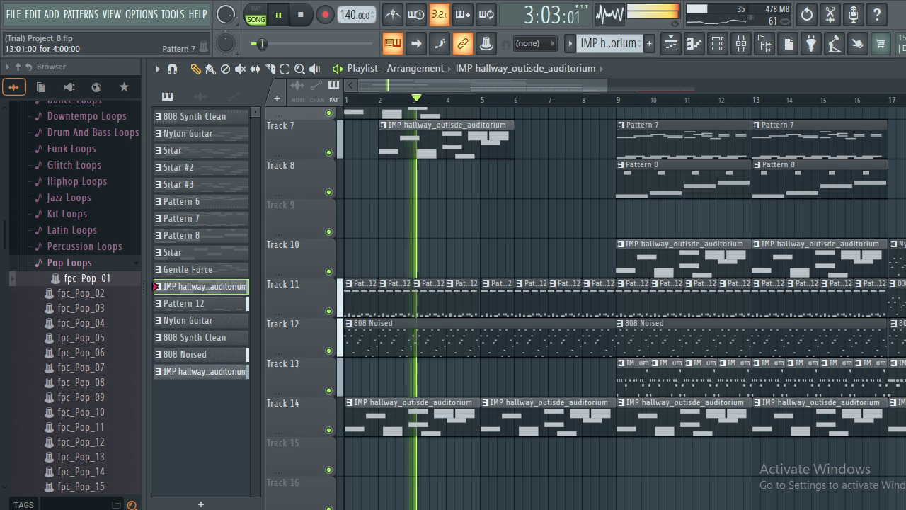
scroll(567, 304, "up", 3)
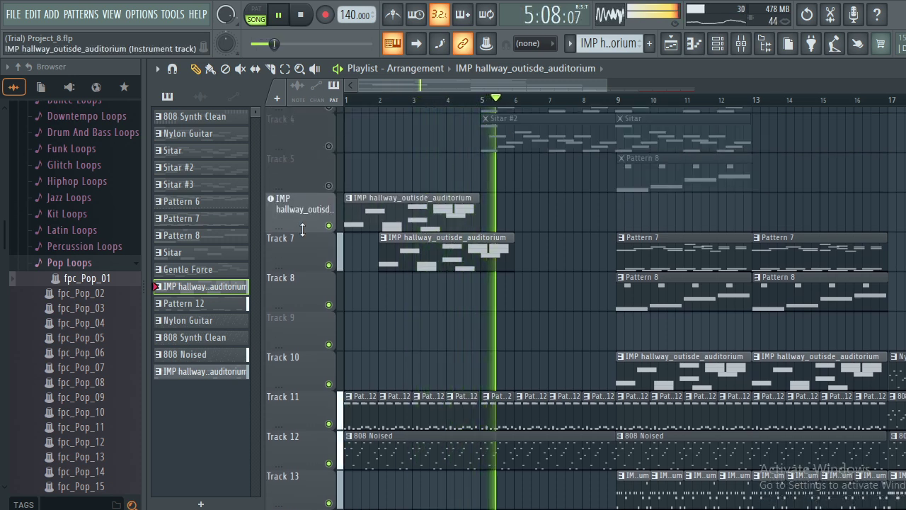
left_click(328, 225)
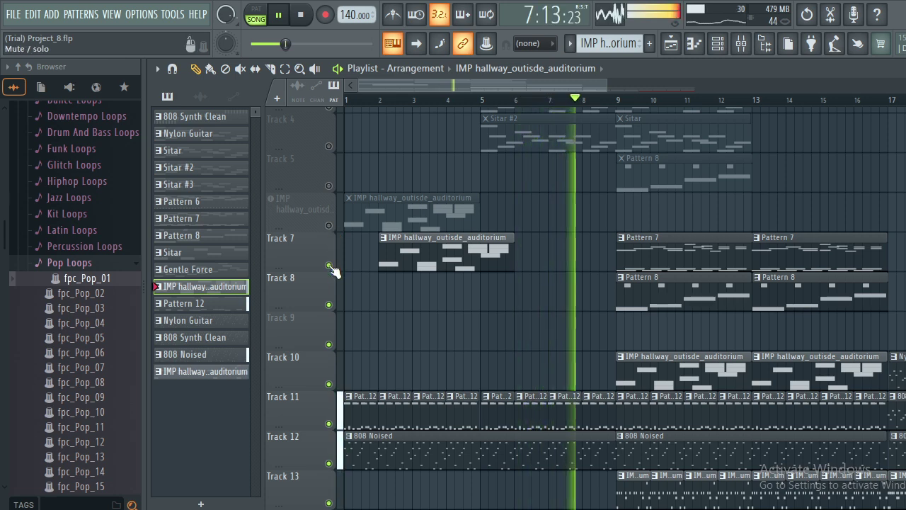
left_click(329, 266)
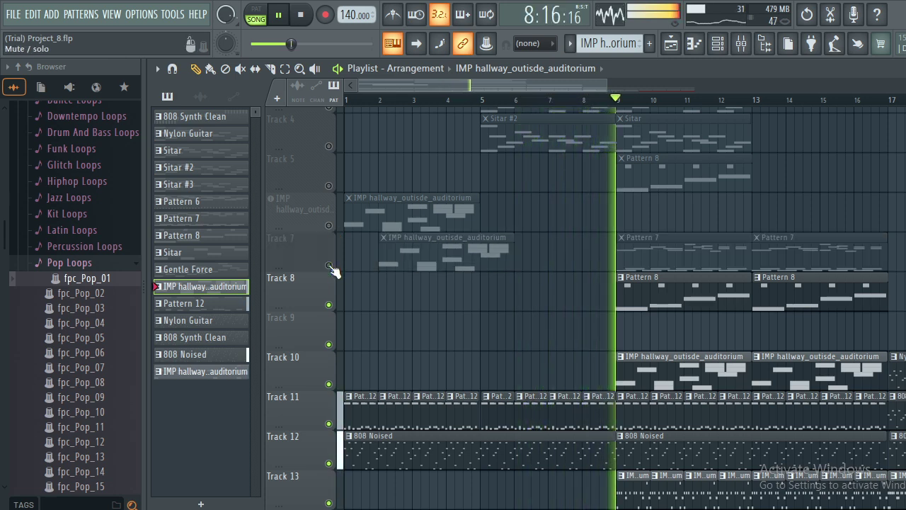
left_click(329, 266)
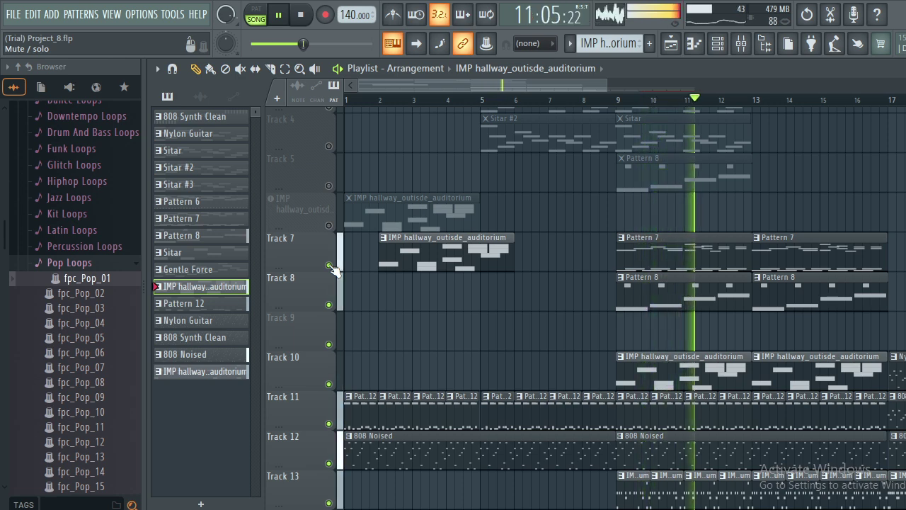
Save the project as a new version and accept the trial-mode warning.
left_click(13, 14)
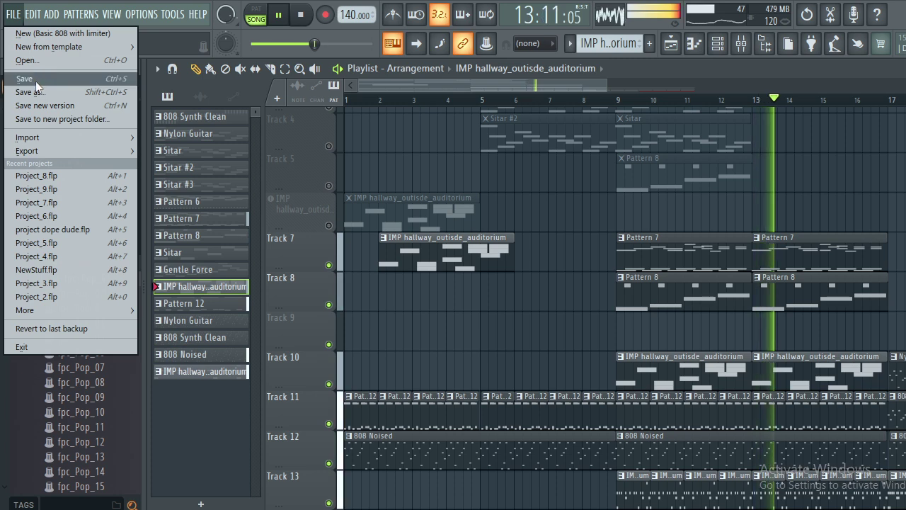
left_click(34, 105)
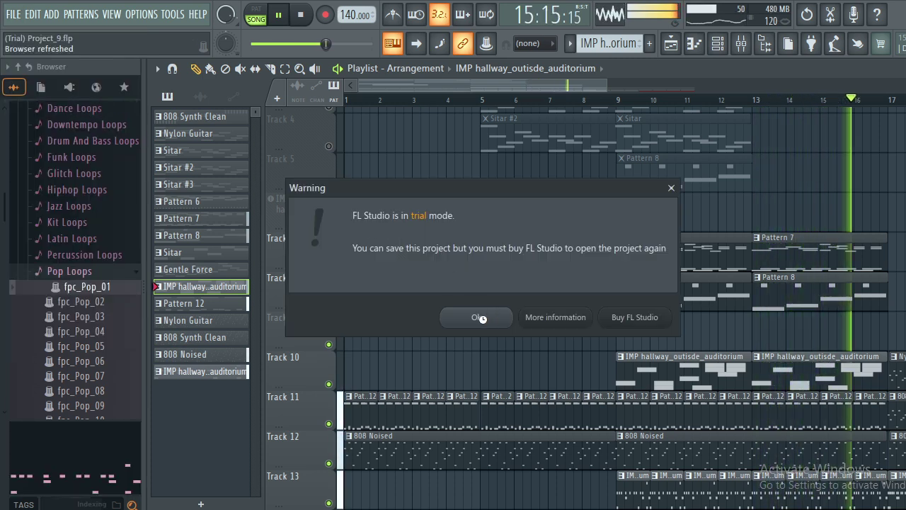
left_click(484, 319)
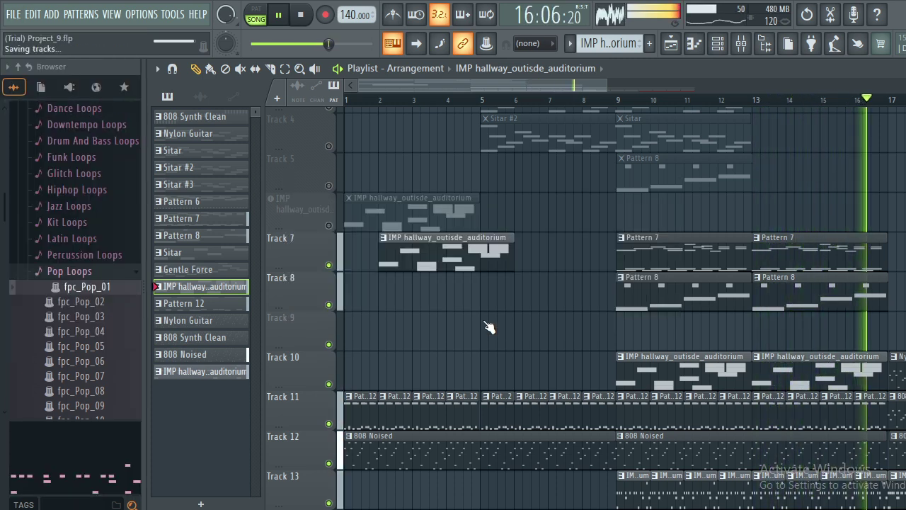
Save the project under the name pj 11 in the Project_8 folder, accepting the trial-mode warning.
left_click(12, 16)
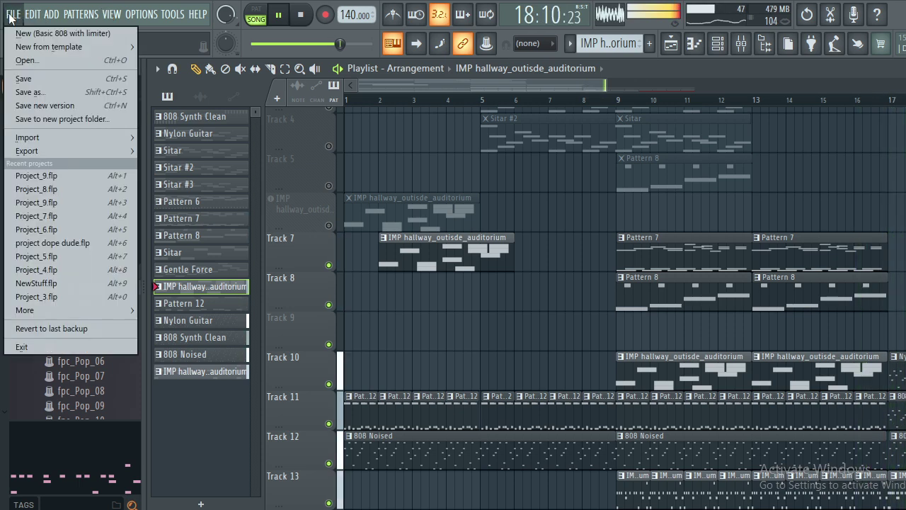
left_click(38, 92)
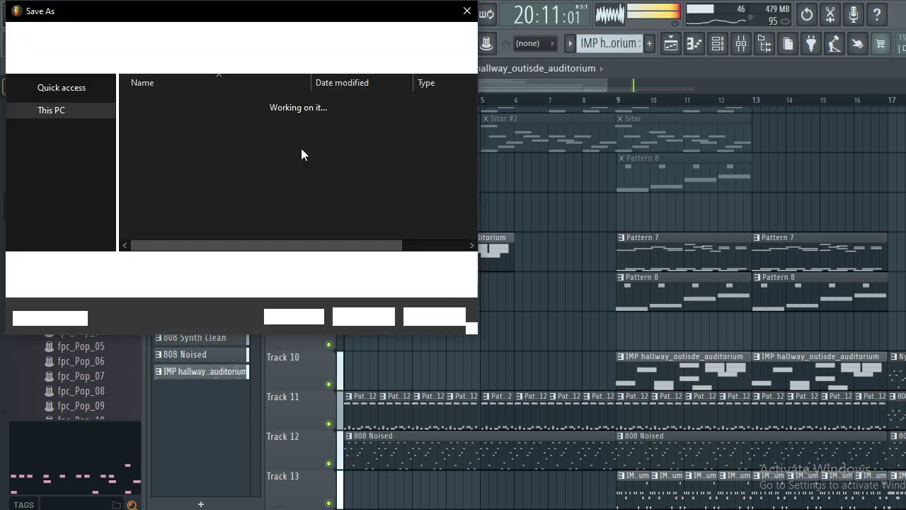
key("BackSpace")
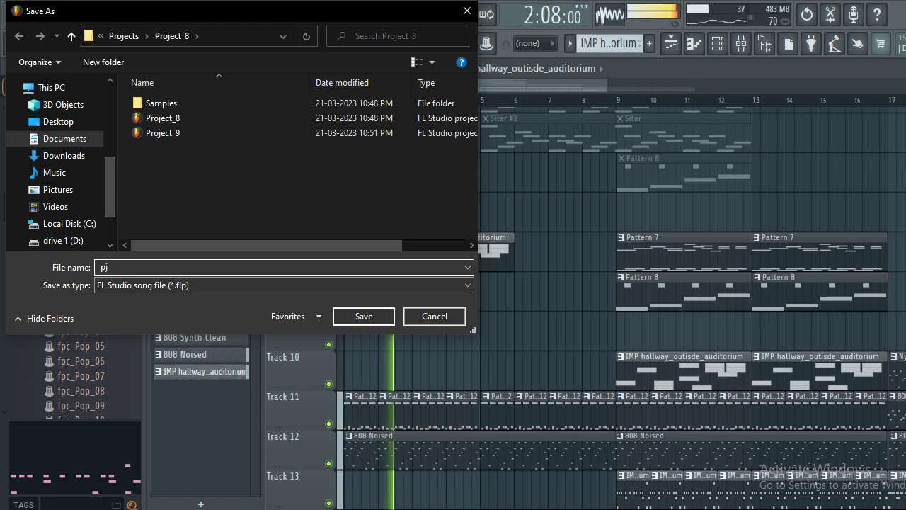
type("pj 11")
key("Return")
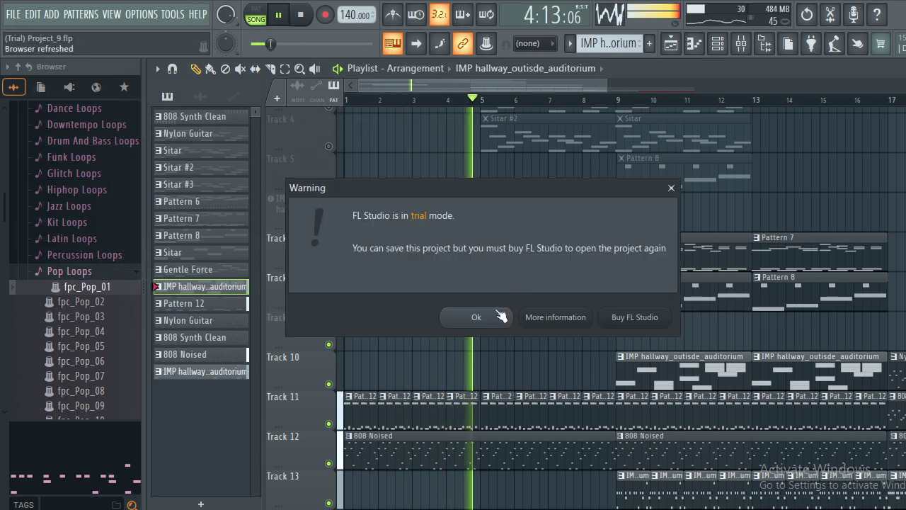
left_click(498, 316)
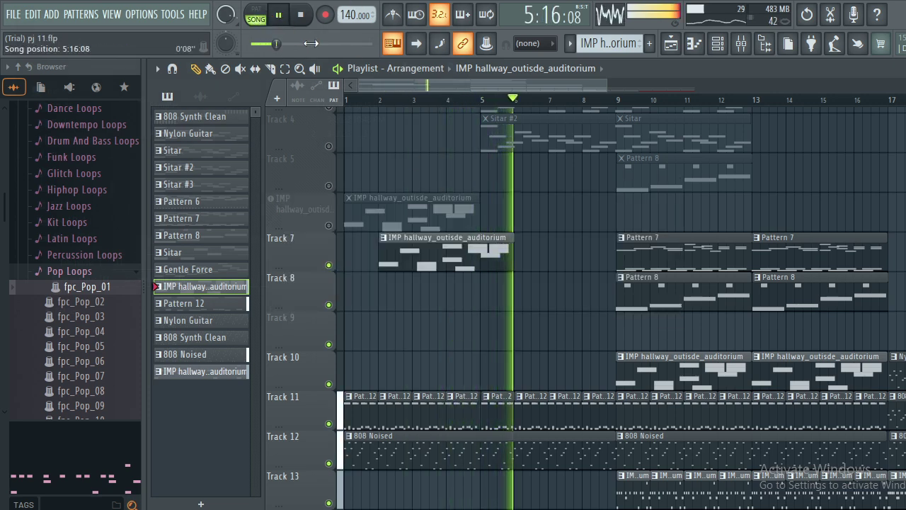
With the song paused, save the project again in the Project_8 folder and switch to OBS.
left_click(280, 17)
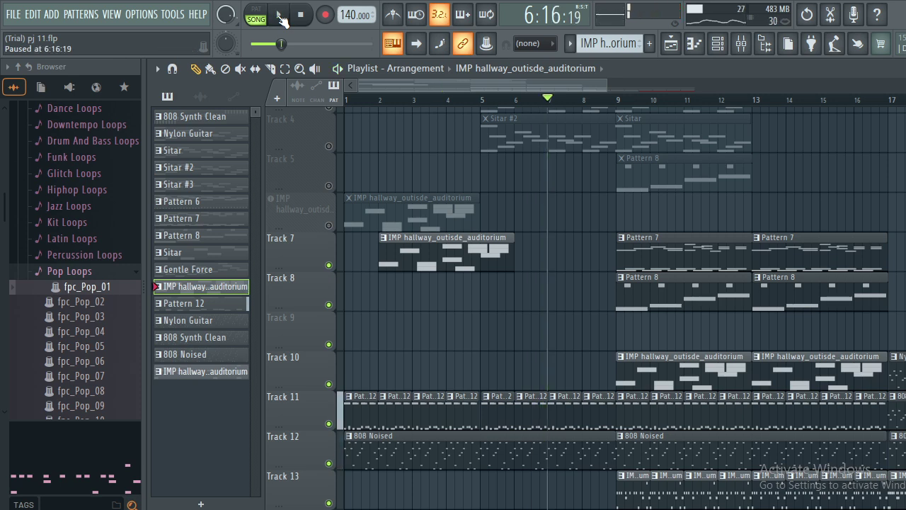
left_click(12, 15)
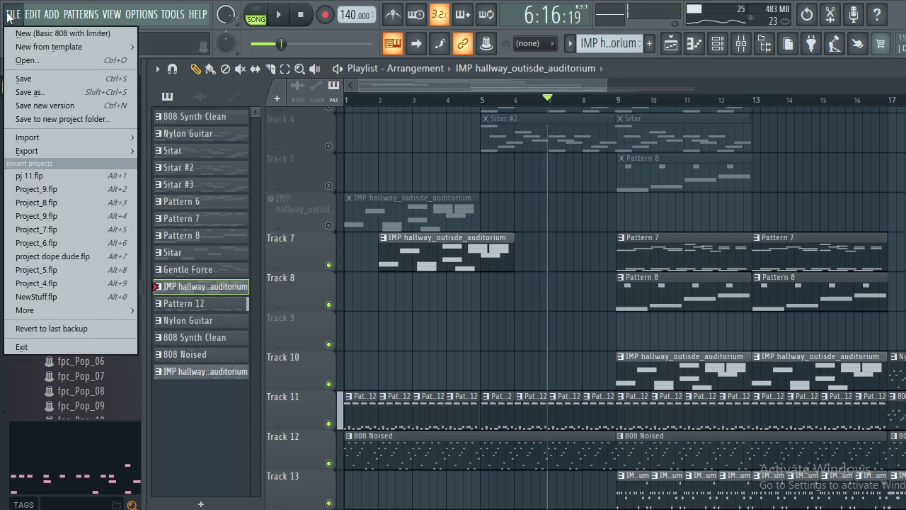
left_click(44, 93)
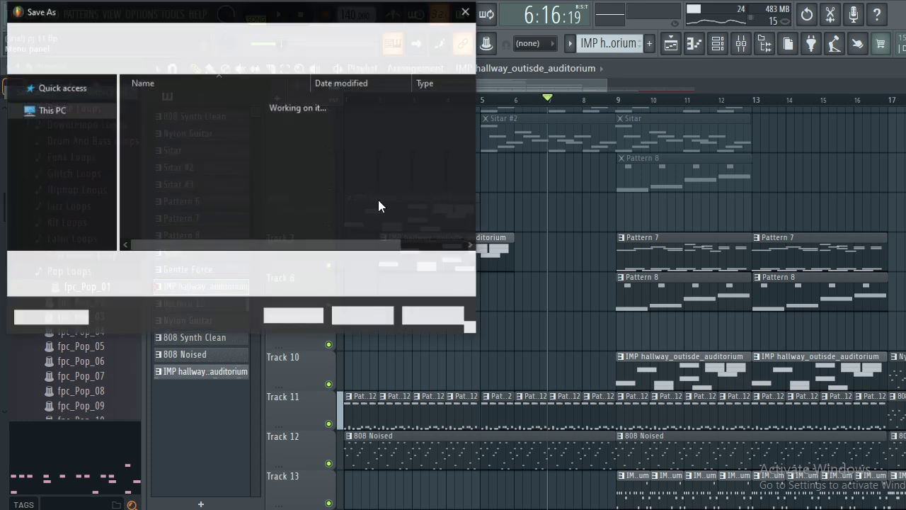
left_click(352, 317)
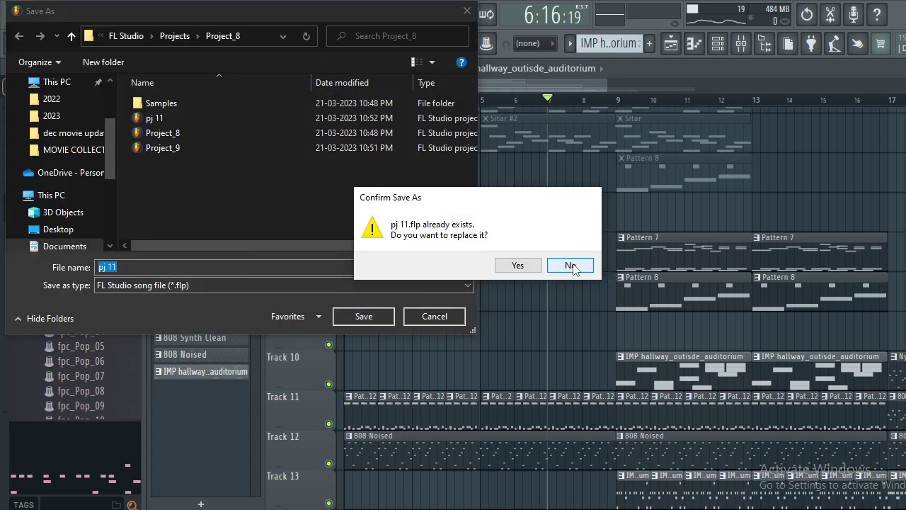
left_click(571, 266)
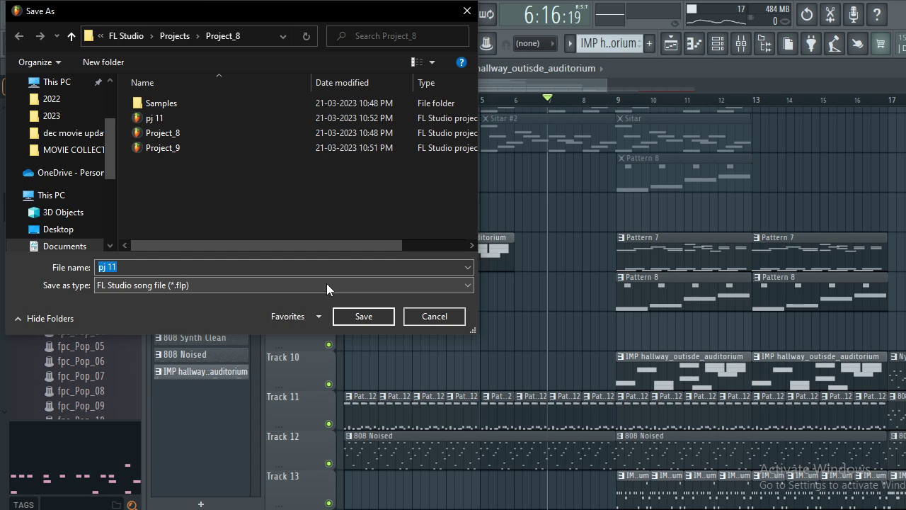
left_click(307, 269)
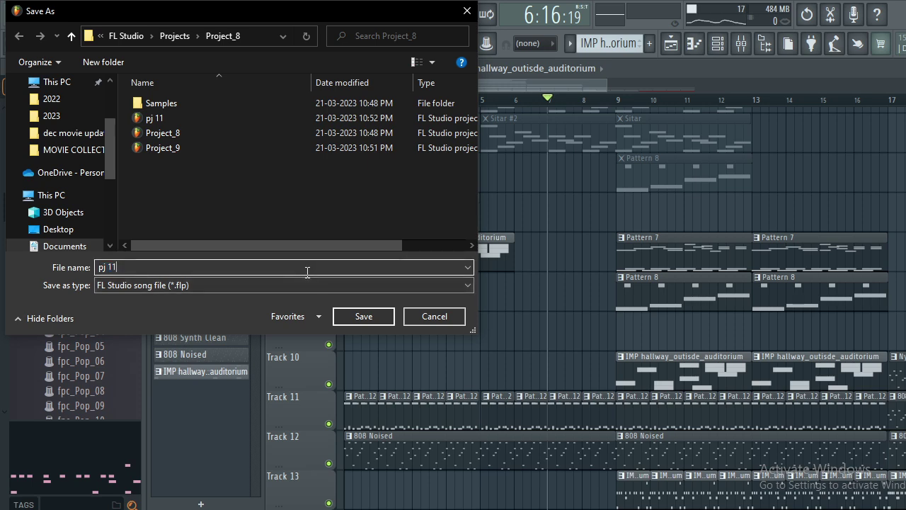
left_click(355, 316)
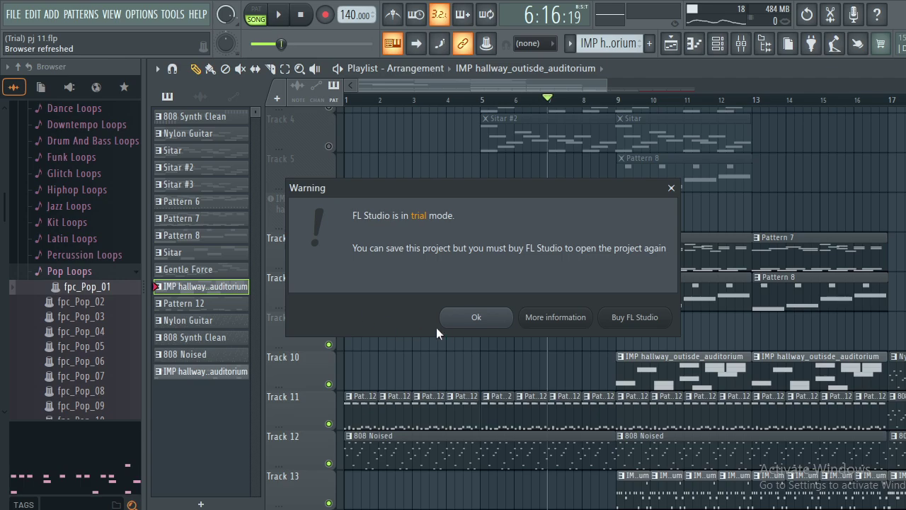
left_click(464, 323)
key("alt+Tab")
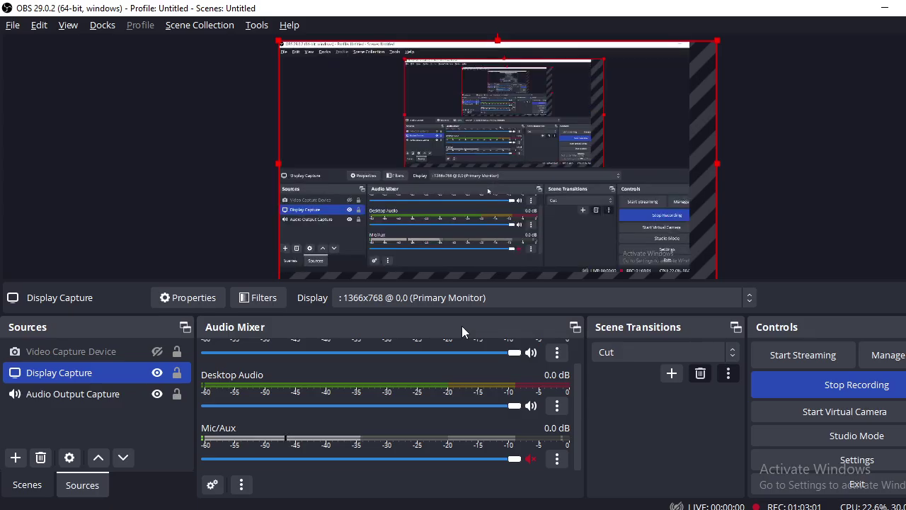